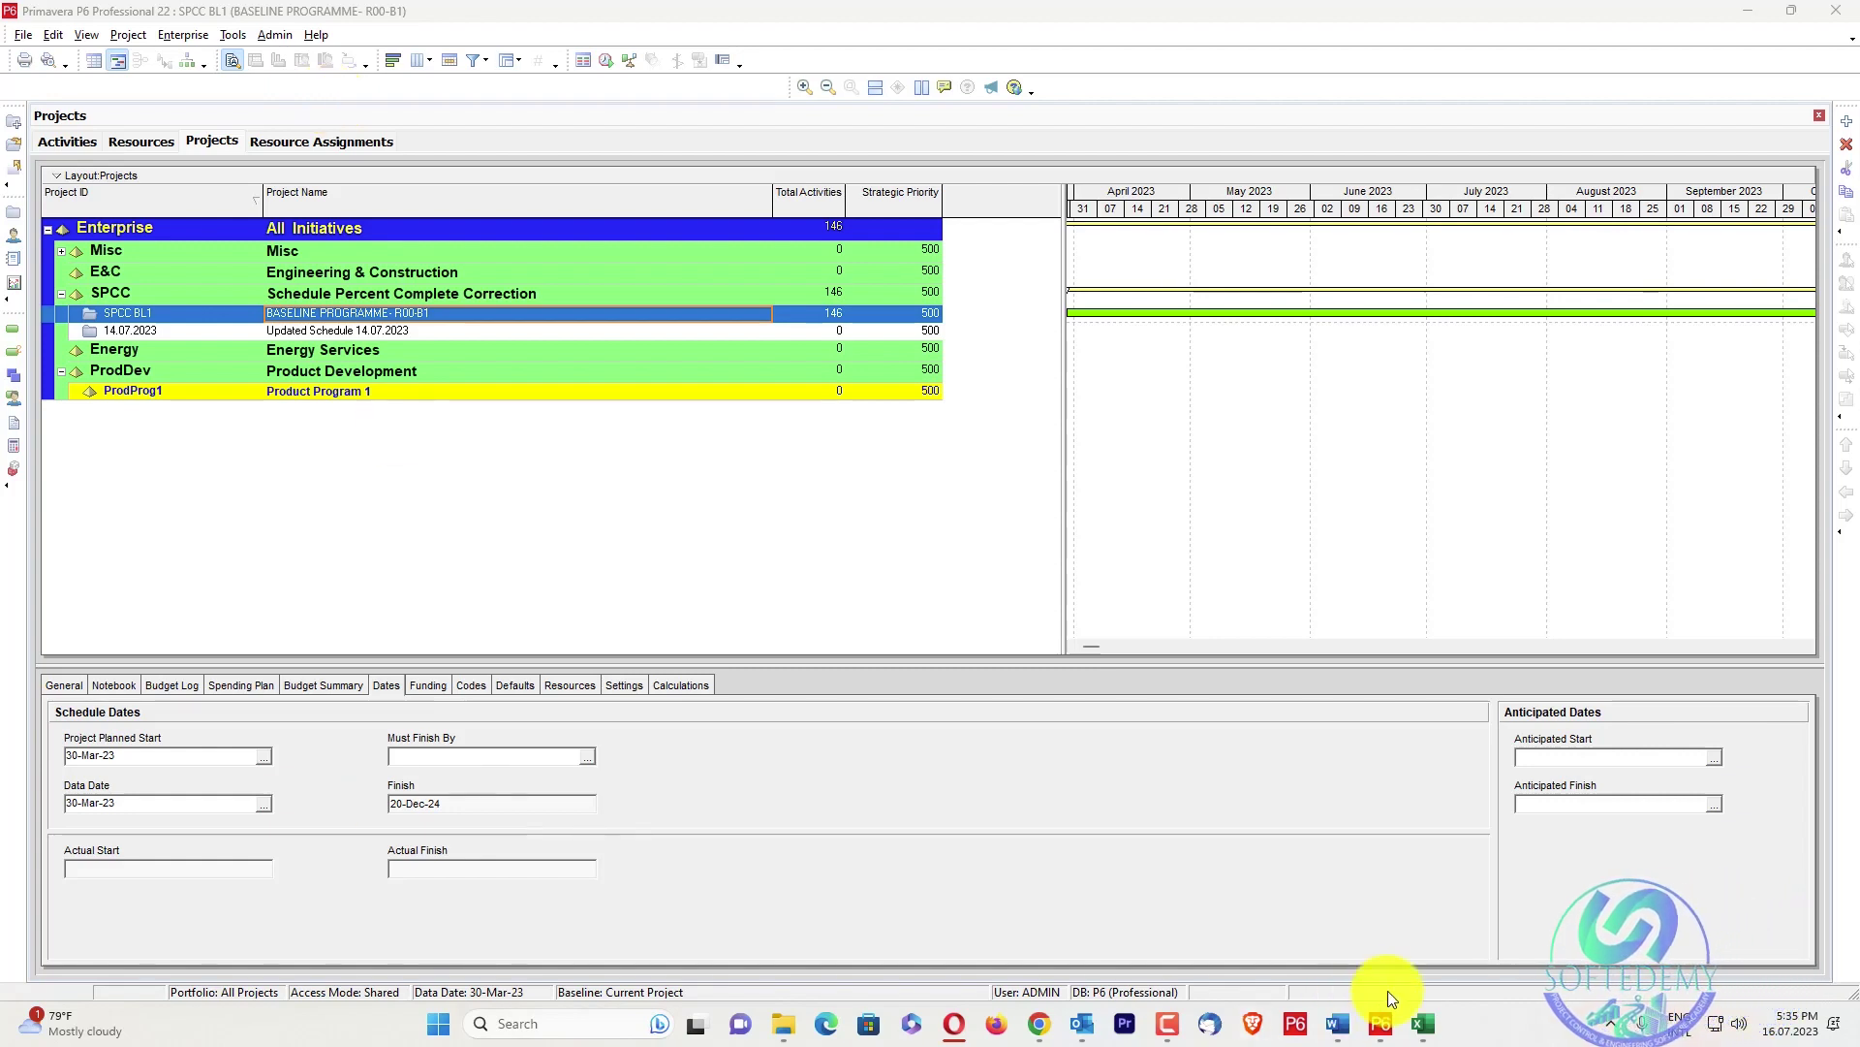
Switch to the Schedule Percent Complete Word document and read the WBS Schedule % Complete formula and its explanation
click(1347, 1023)
click(1401, 963)
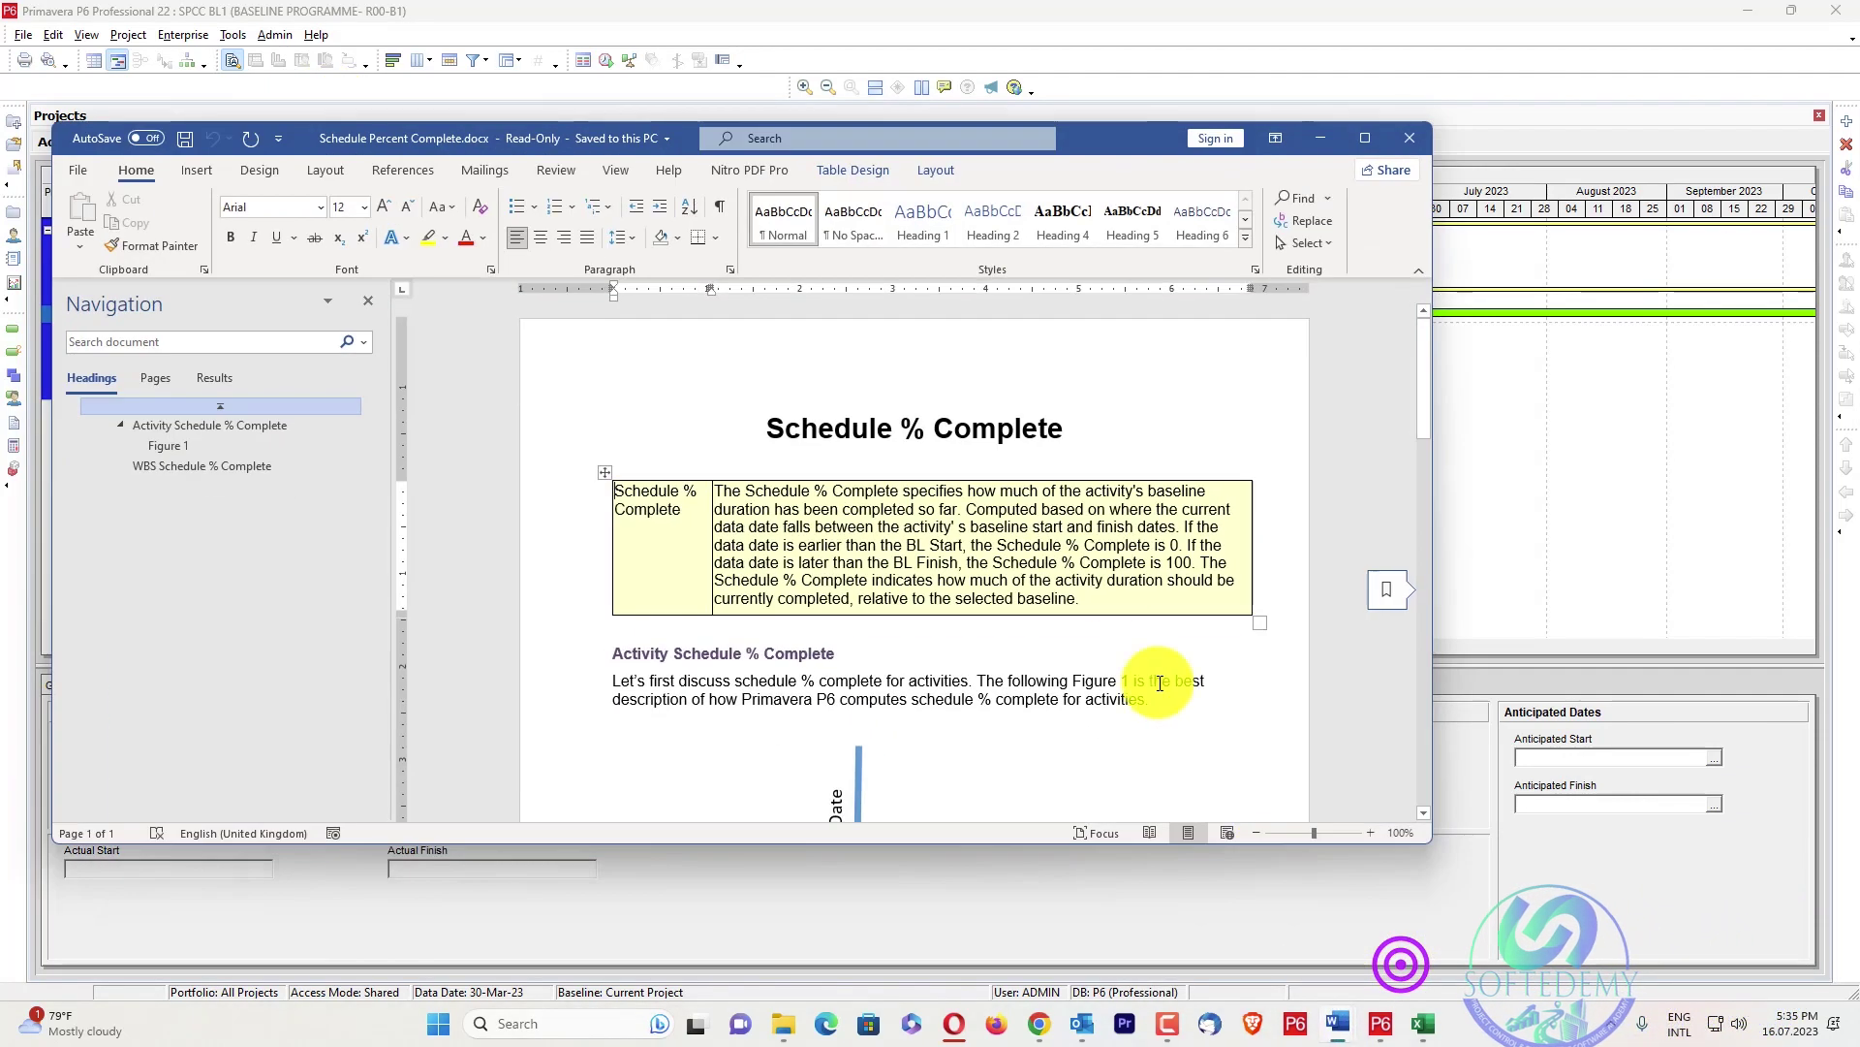
scroll(1104, 570, down, 10)
scroll(1071, 582, up, 5)
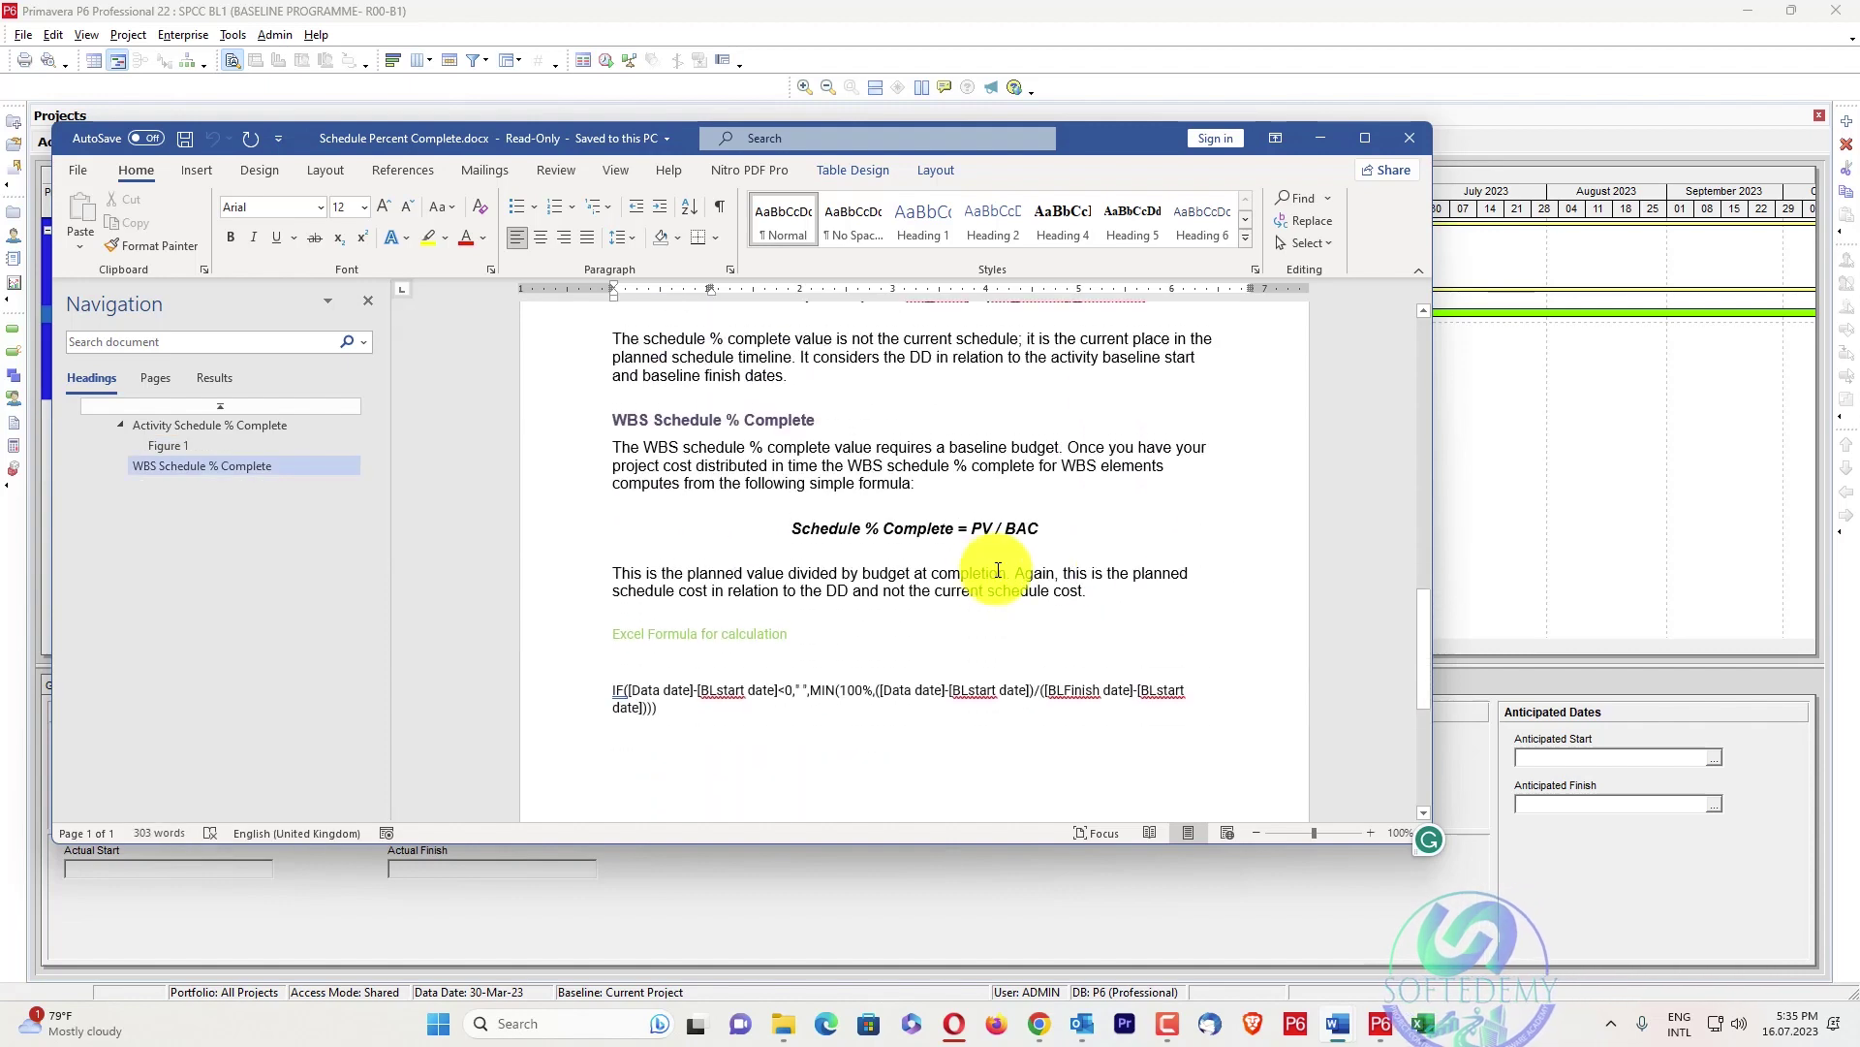
drag(620, 513, 826, 515)
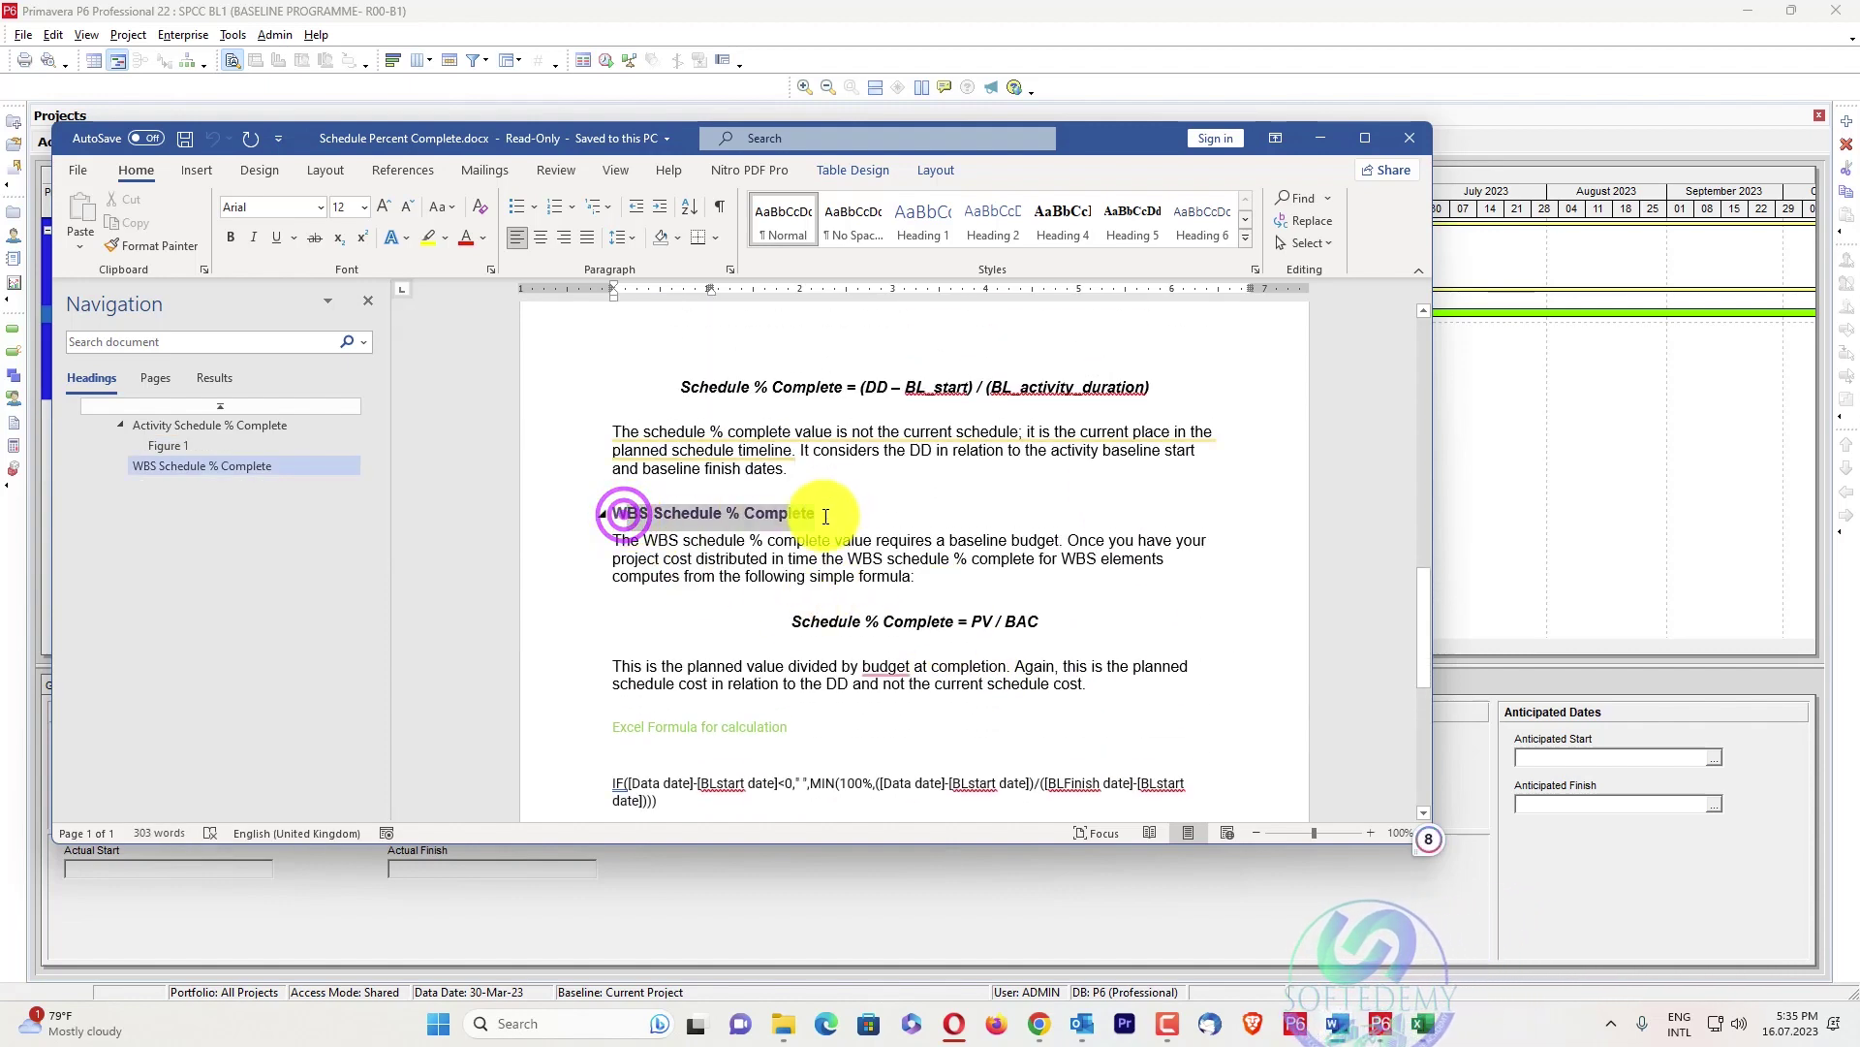
click(971, 622)
drag(995, 621, 1075, 627)
click(1320, 138)
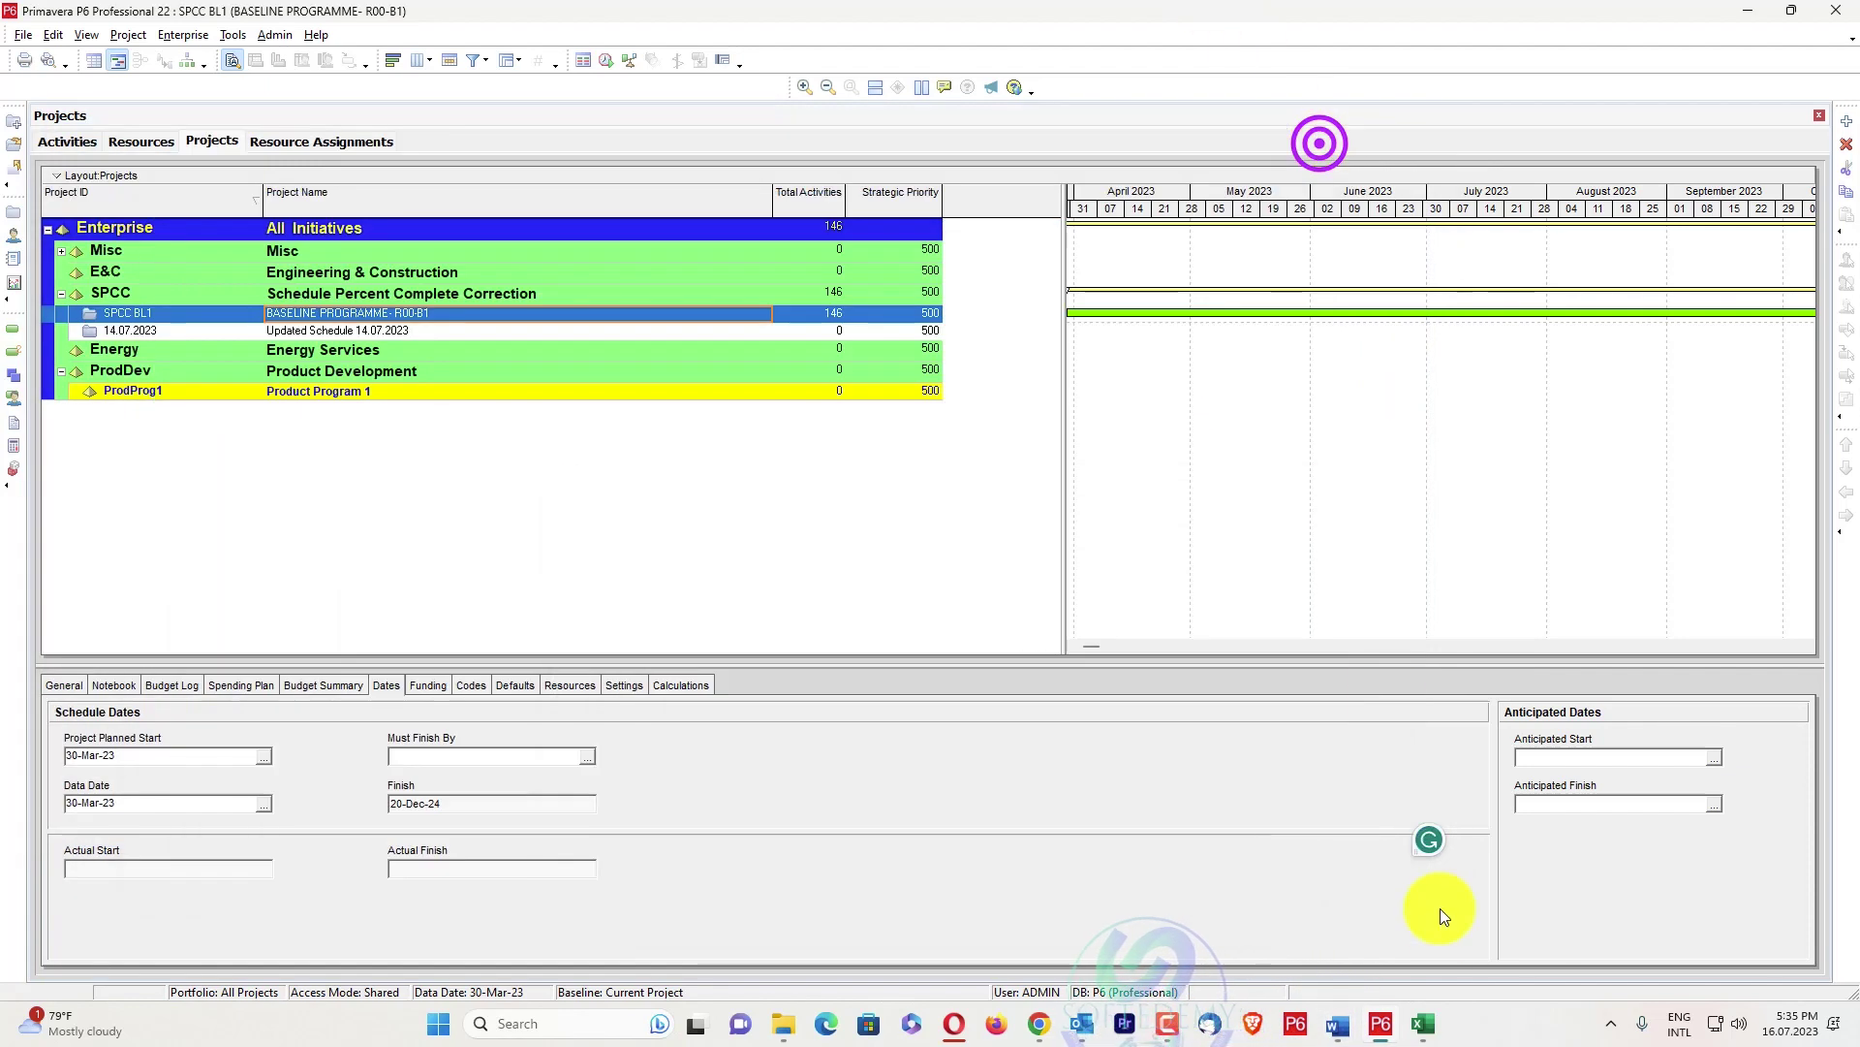
Show the activities of project SPCC BL1 and check the Planned Value Cost in the project's summary row
click(83, 138)
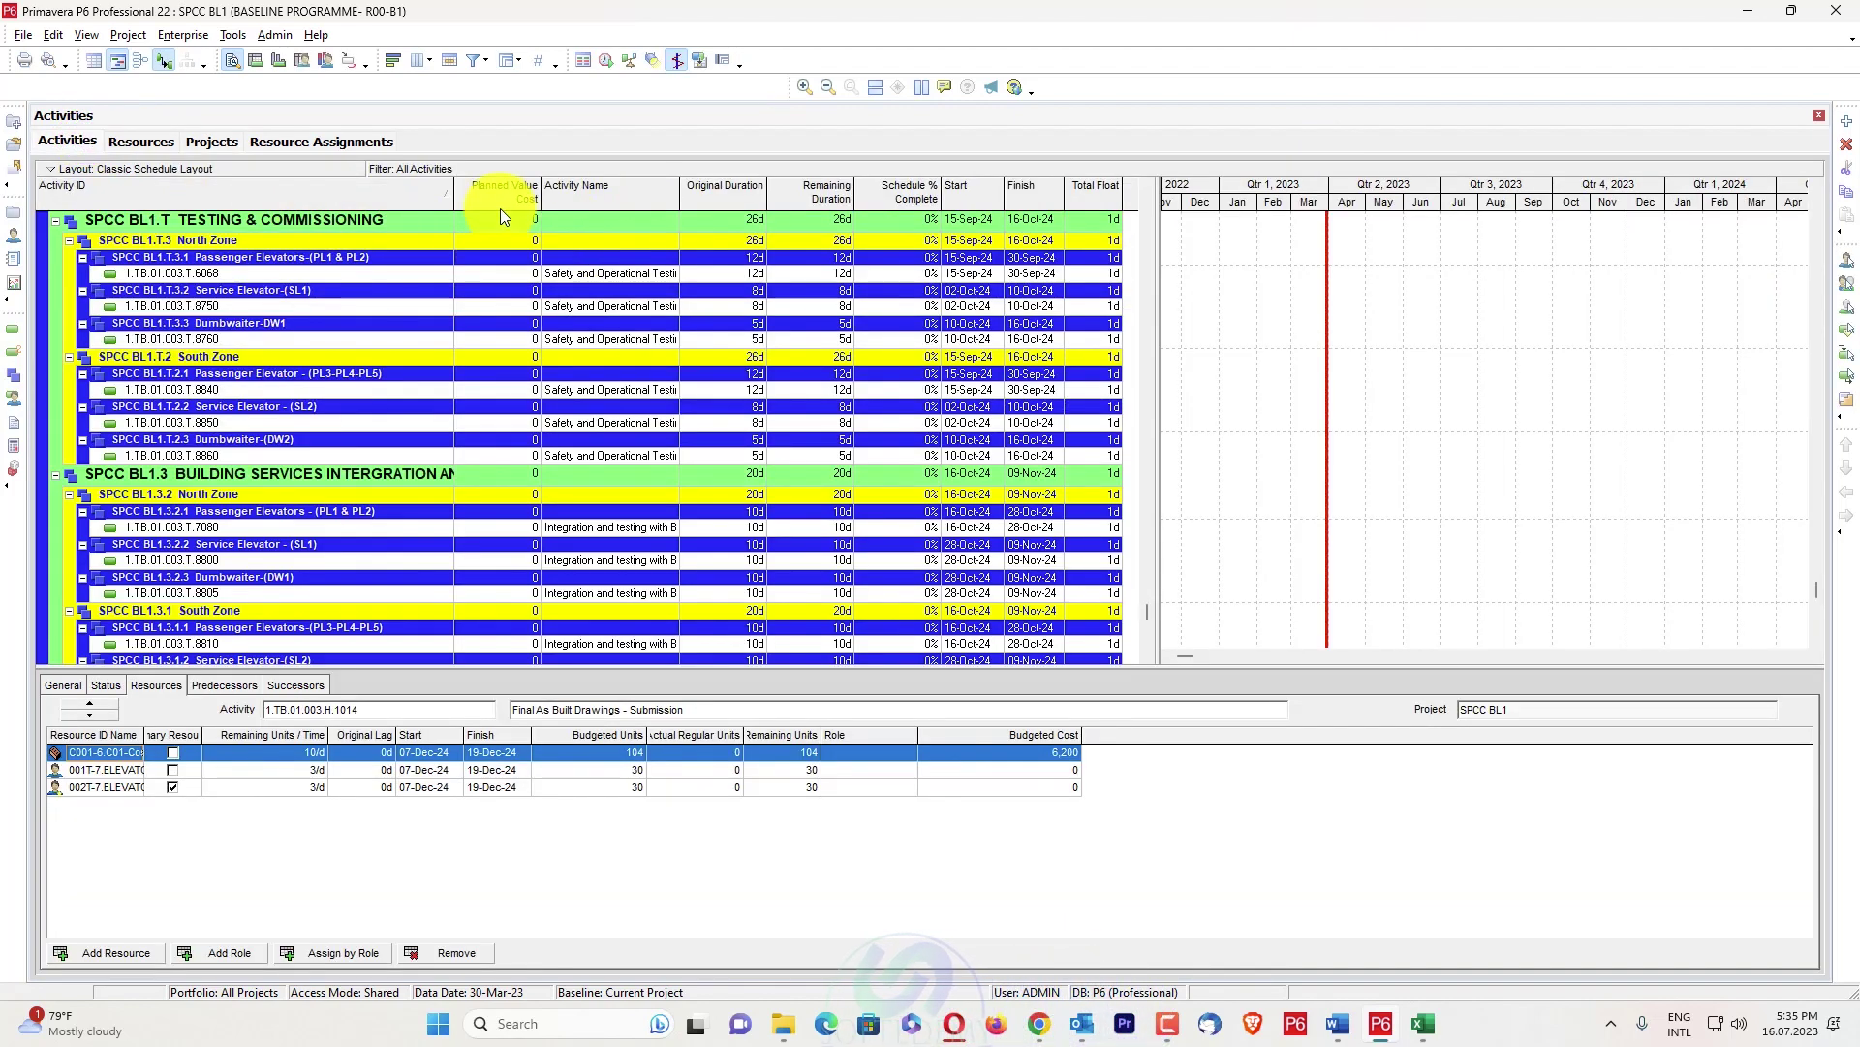
scroll(514, 225, up, 15)
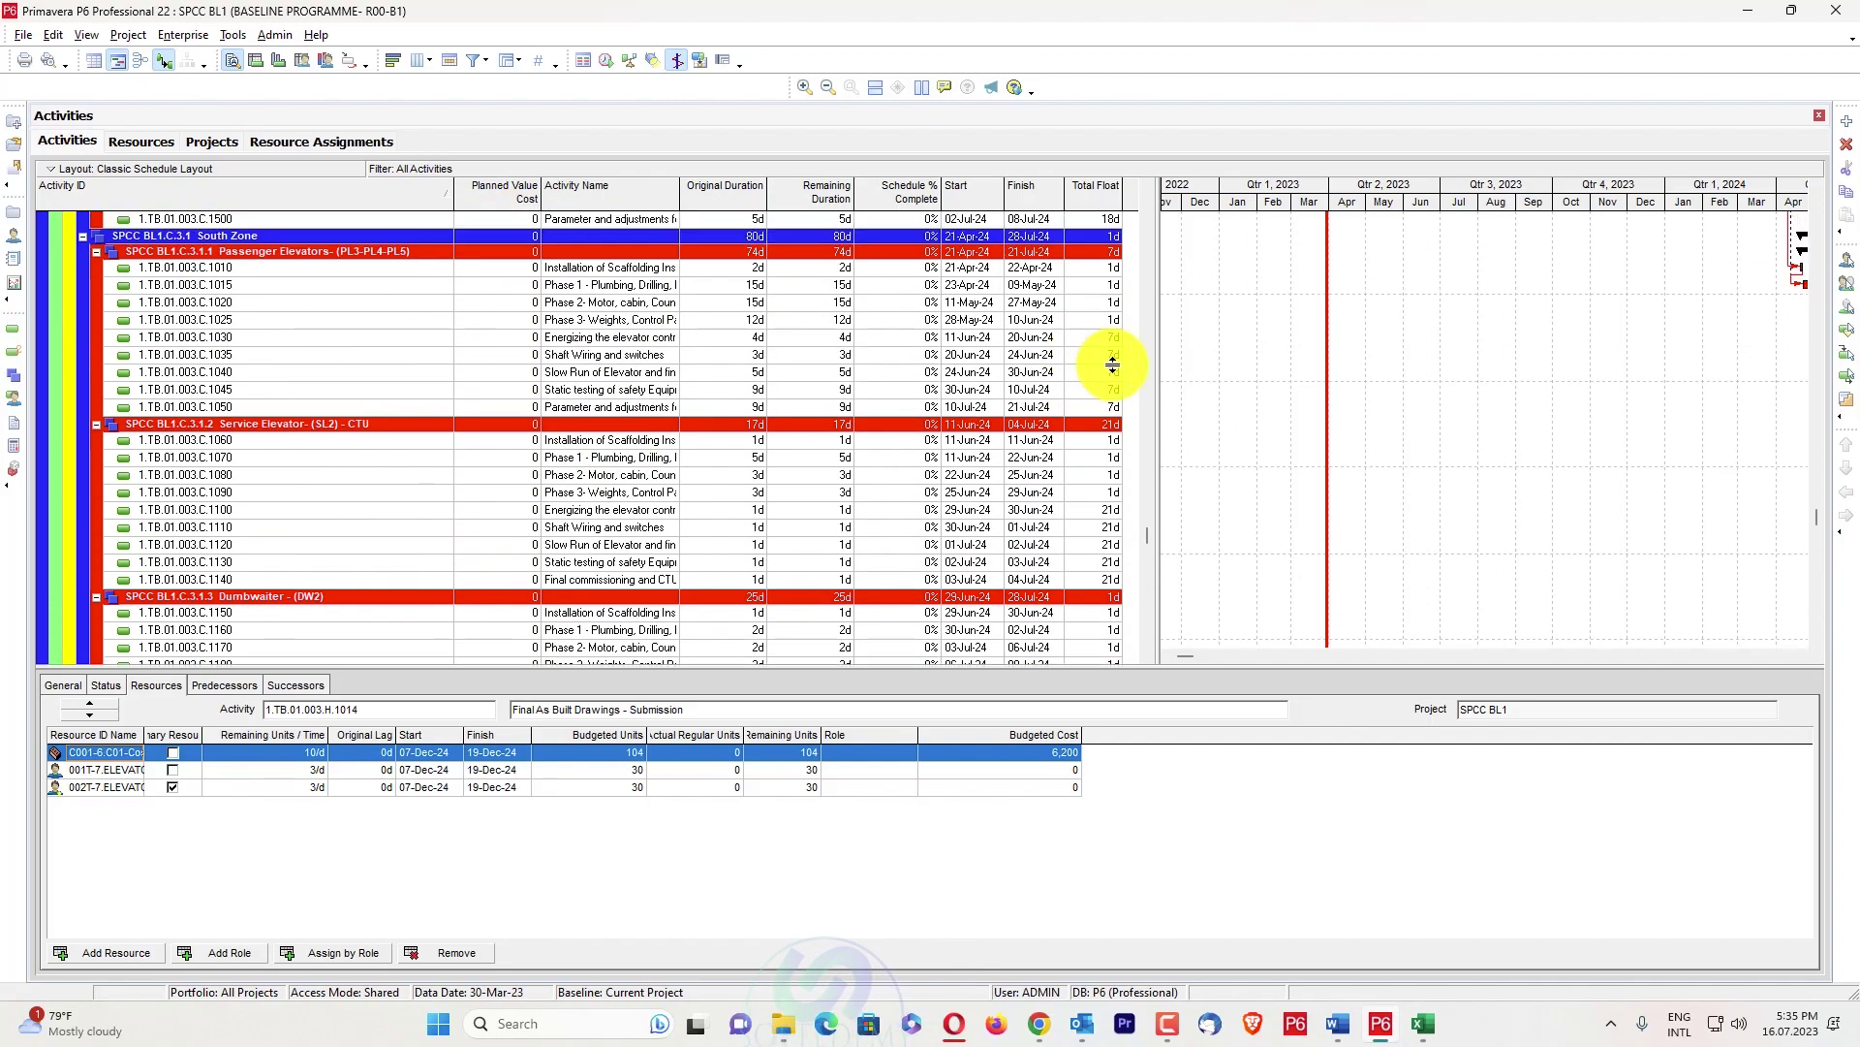
drag(1149, 527, 1144, 188)
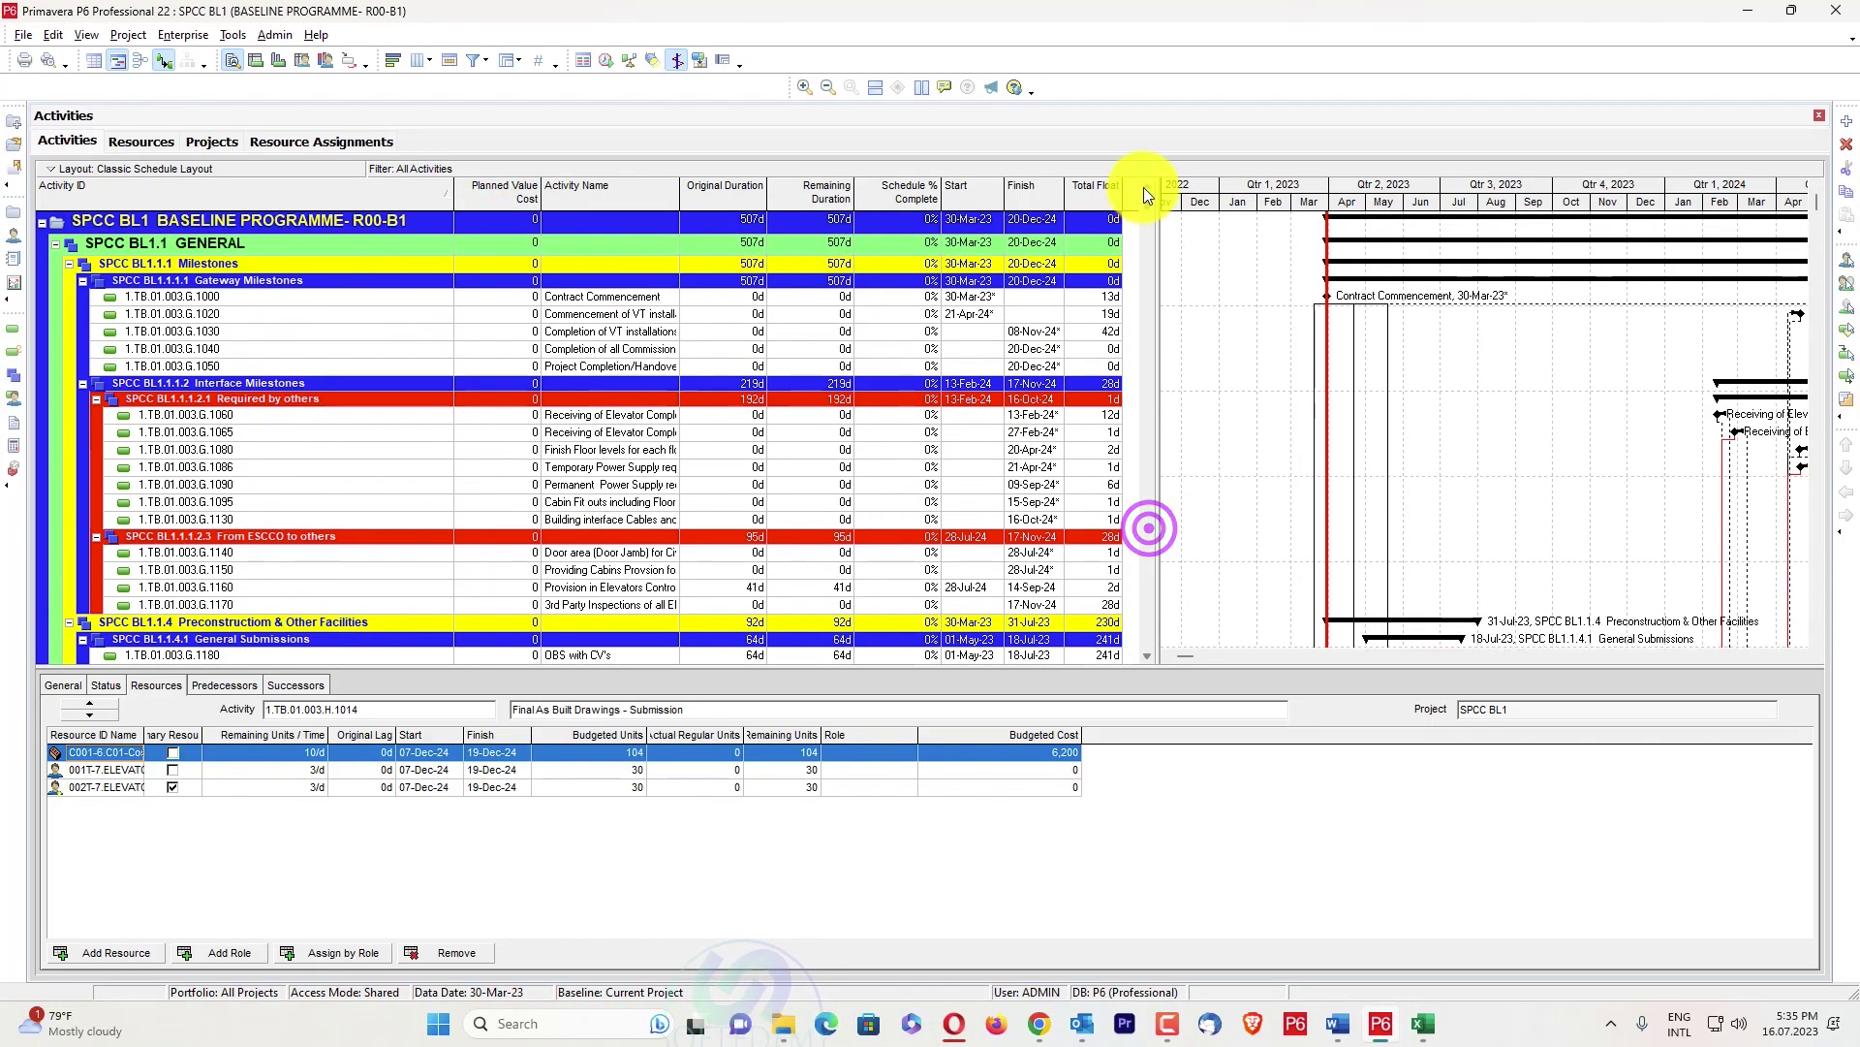
click(499, 231)
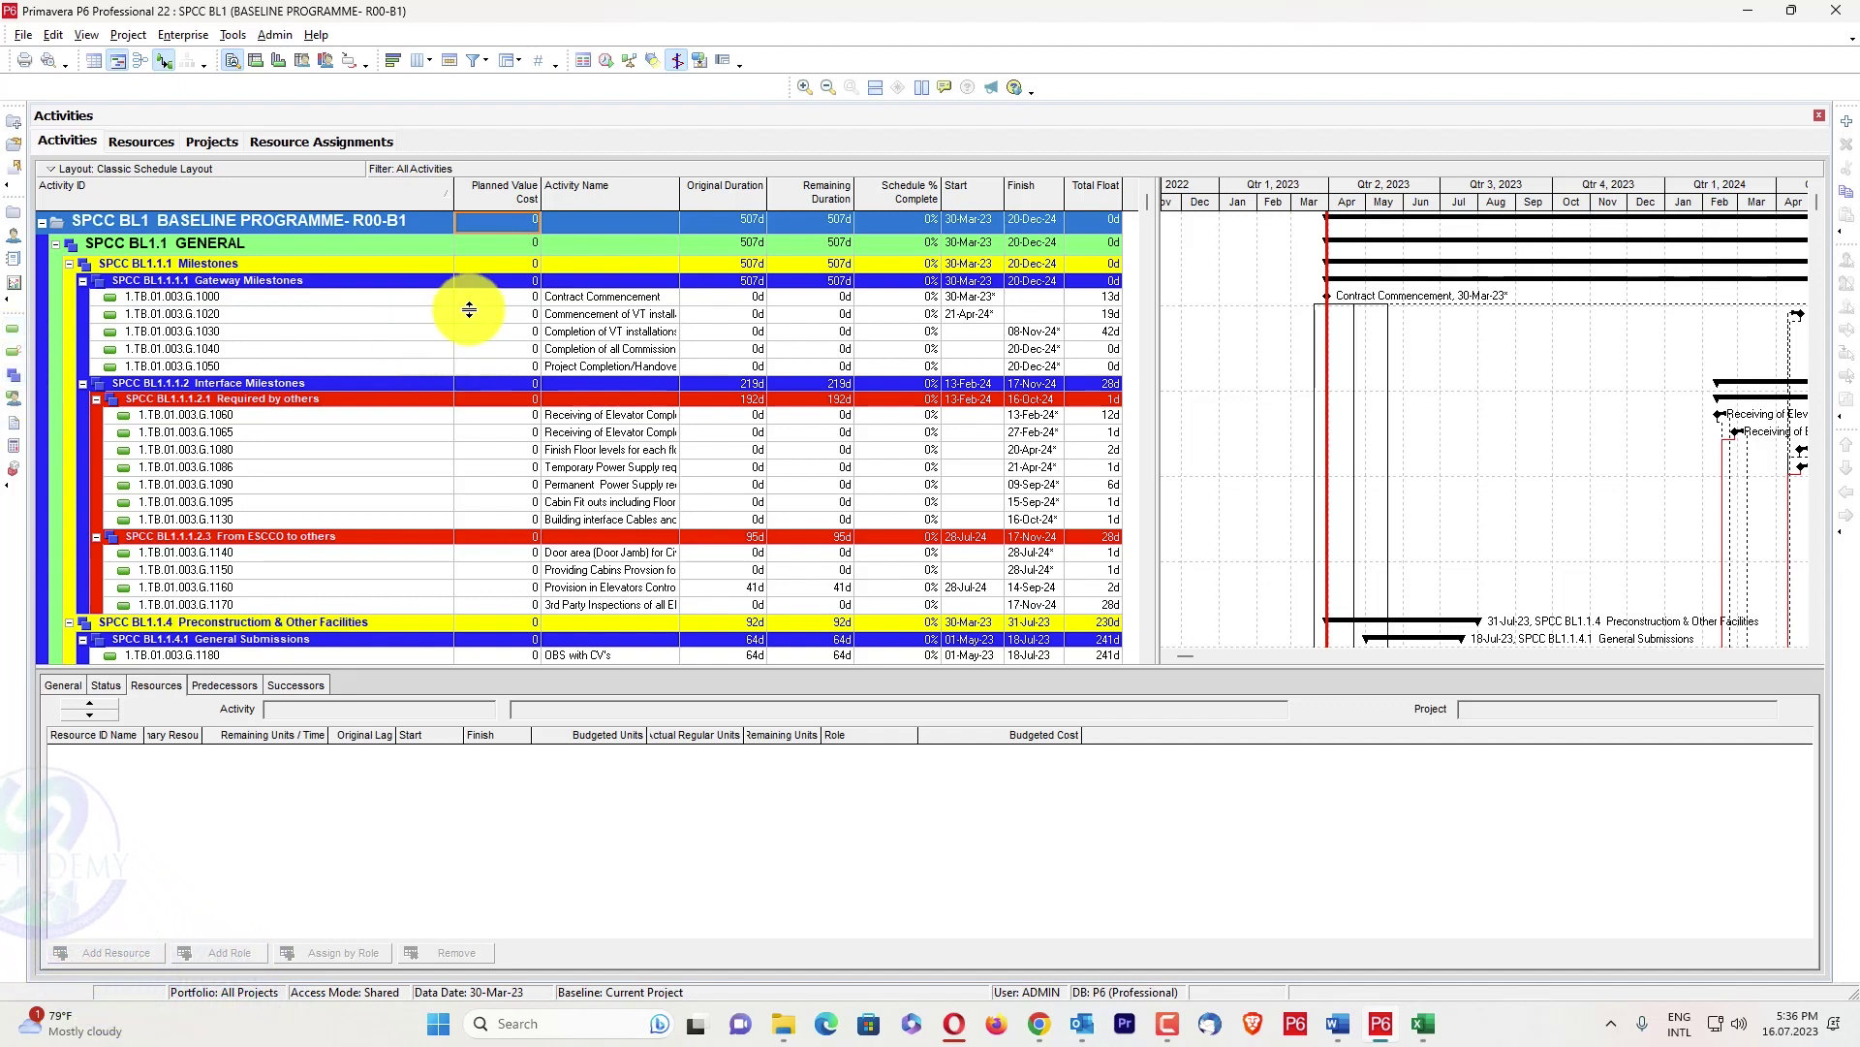
Review the WBS-level grouping settings of the activity table without changing them
right_click(499, 314)
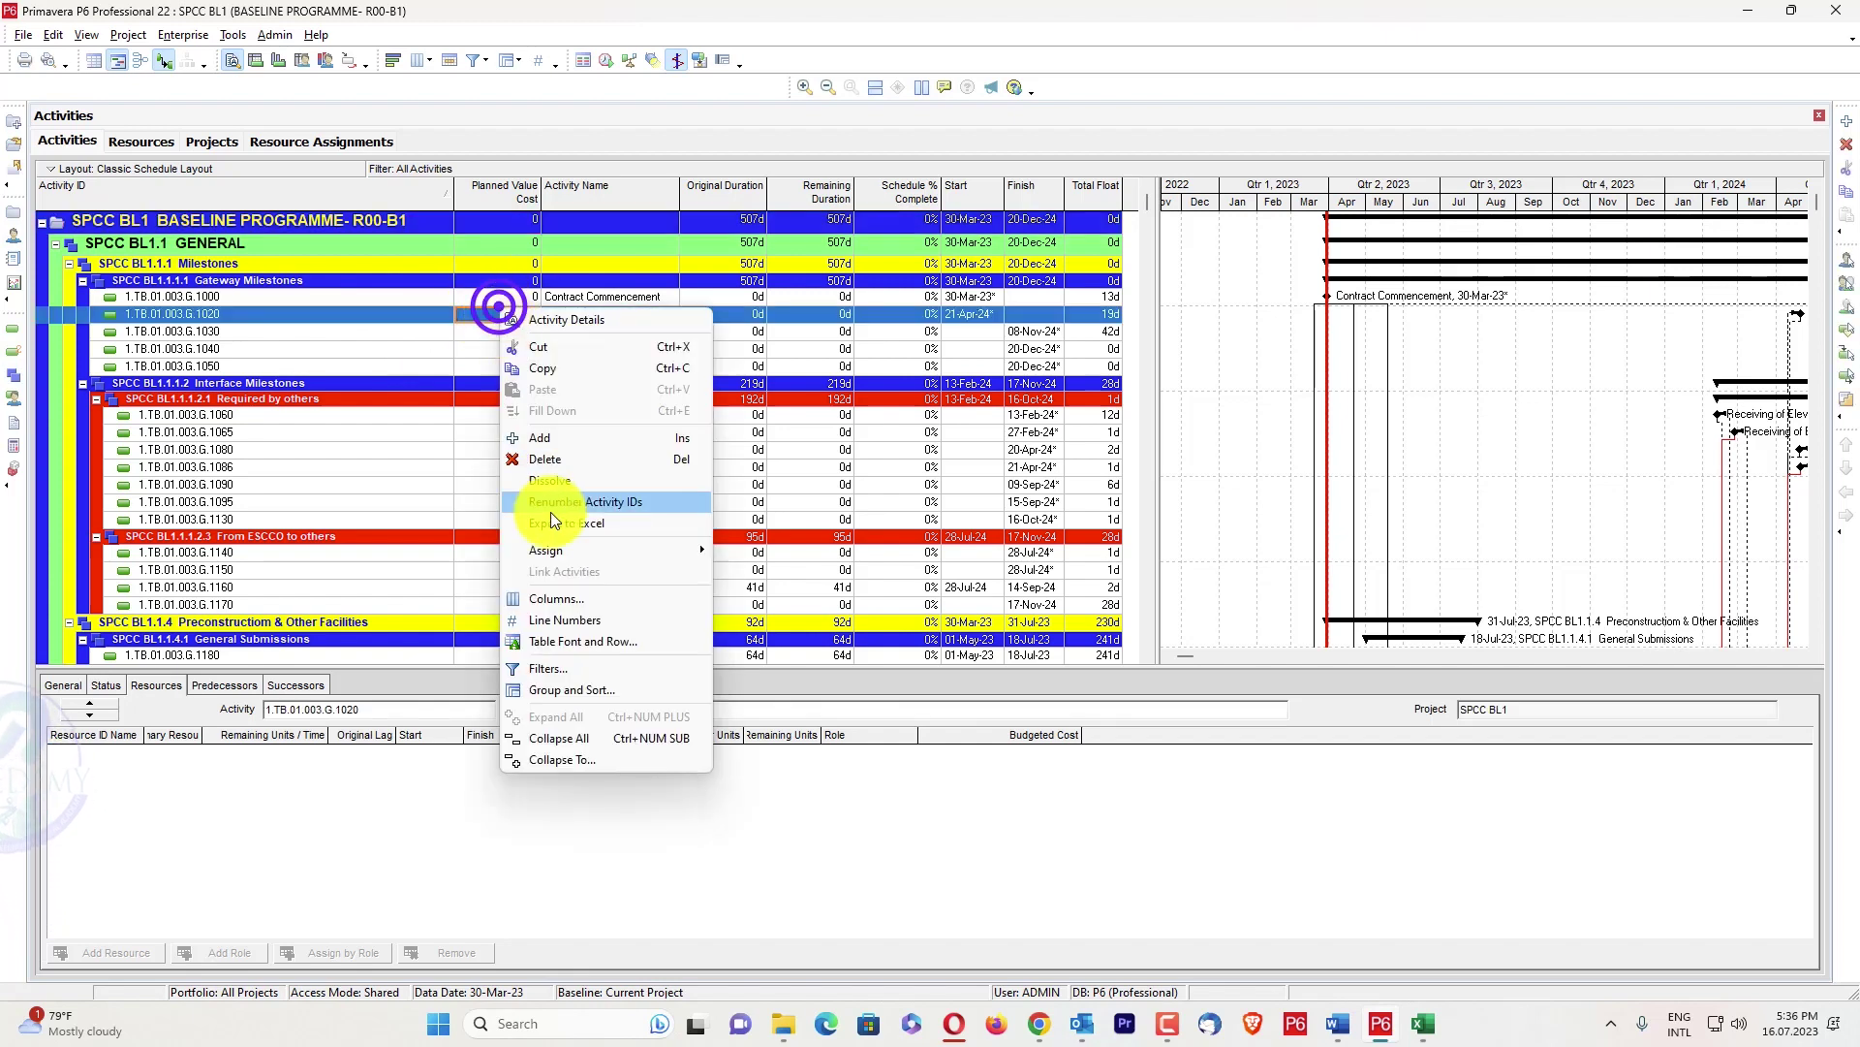
click(594, 689)
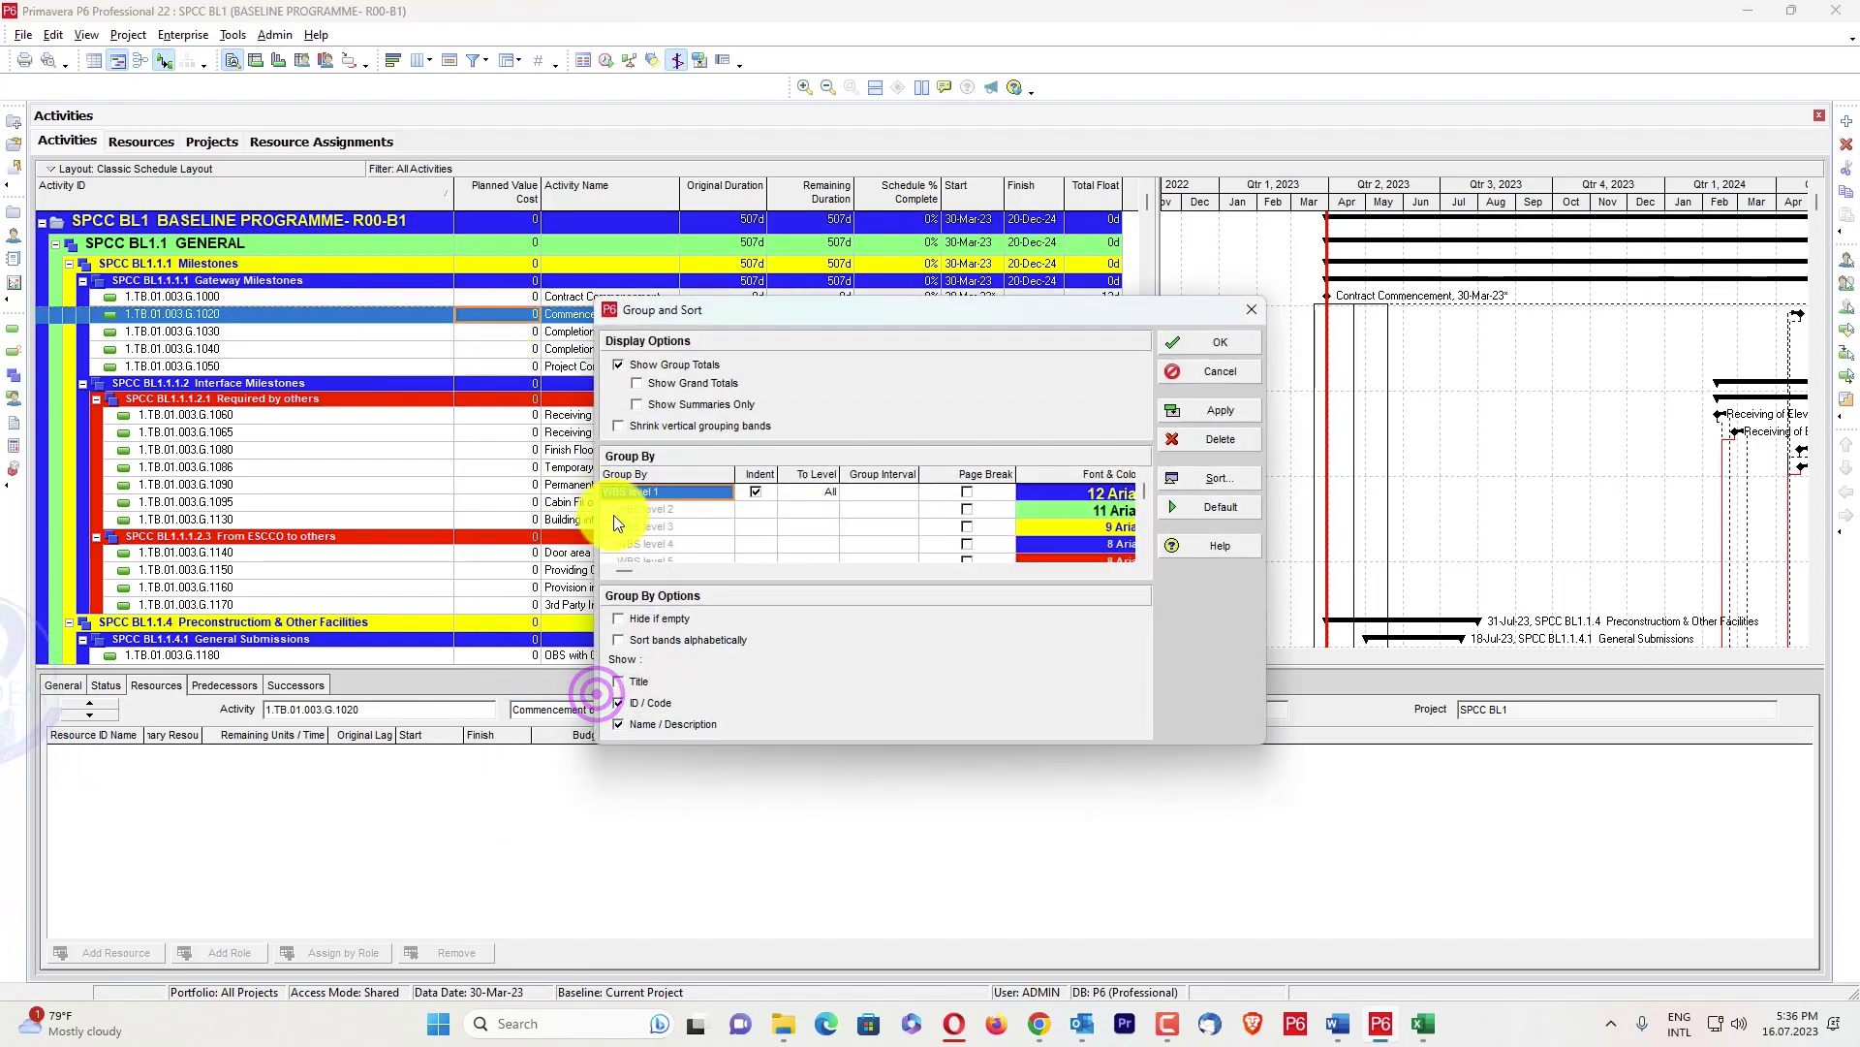
click(1246, 306)
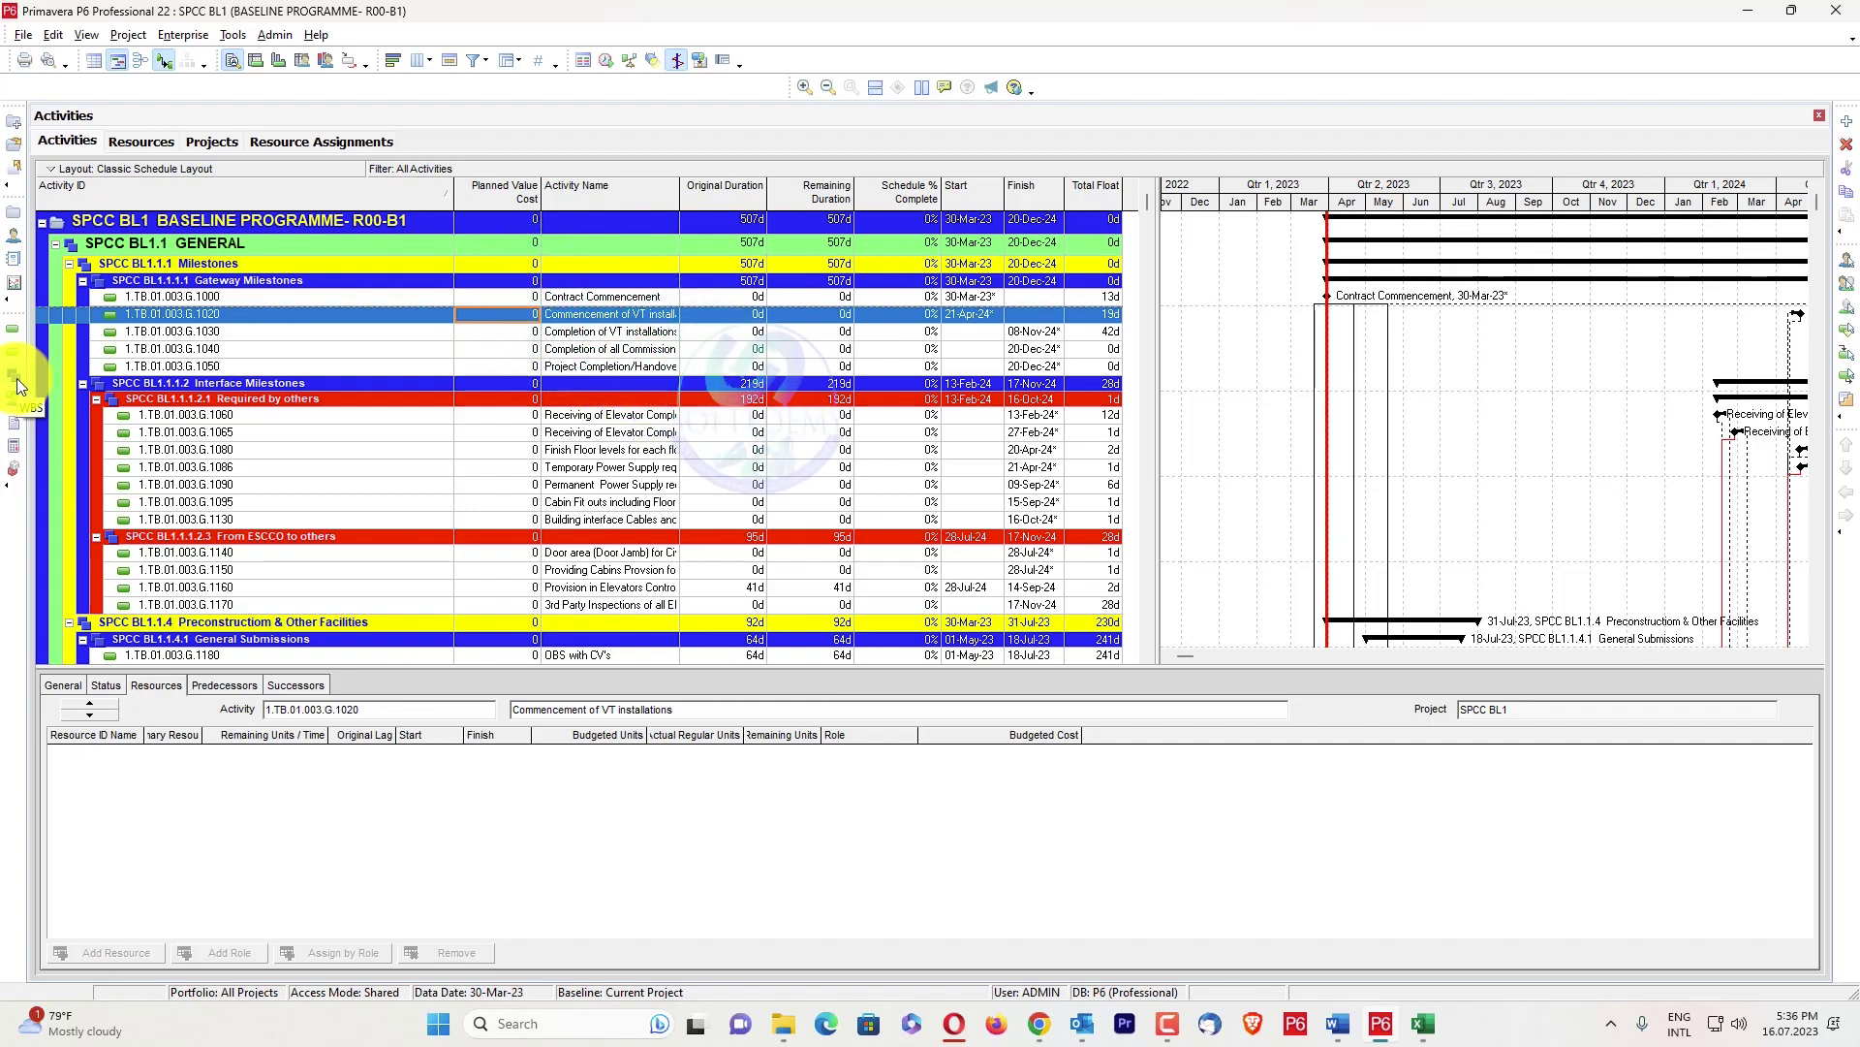
Examine the project's Schedule % Complete and its budgeted units for the week of 14 July 2023 in the resource assignments
click(899, 221)
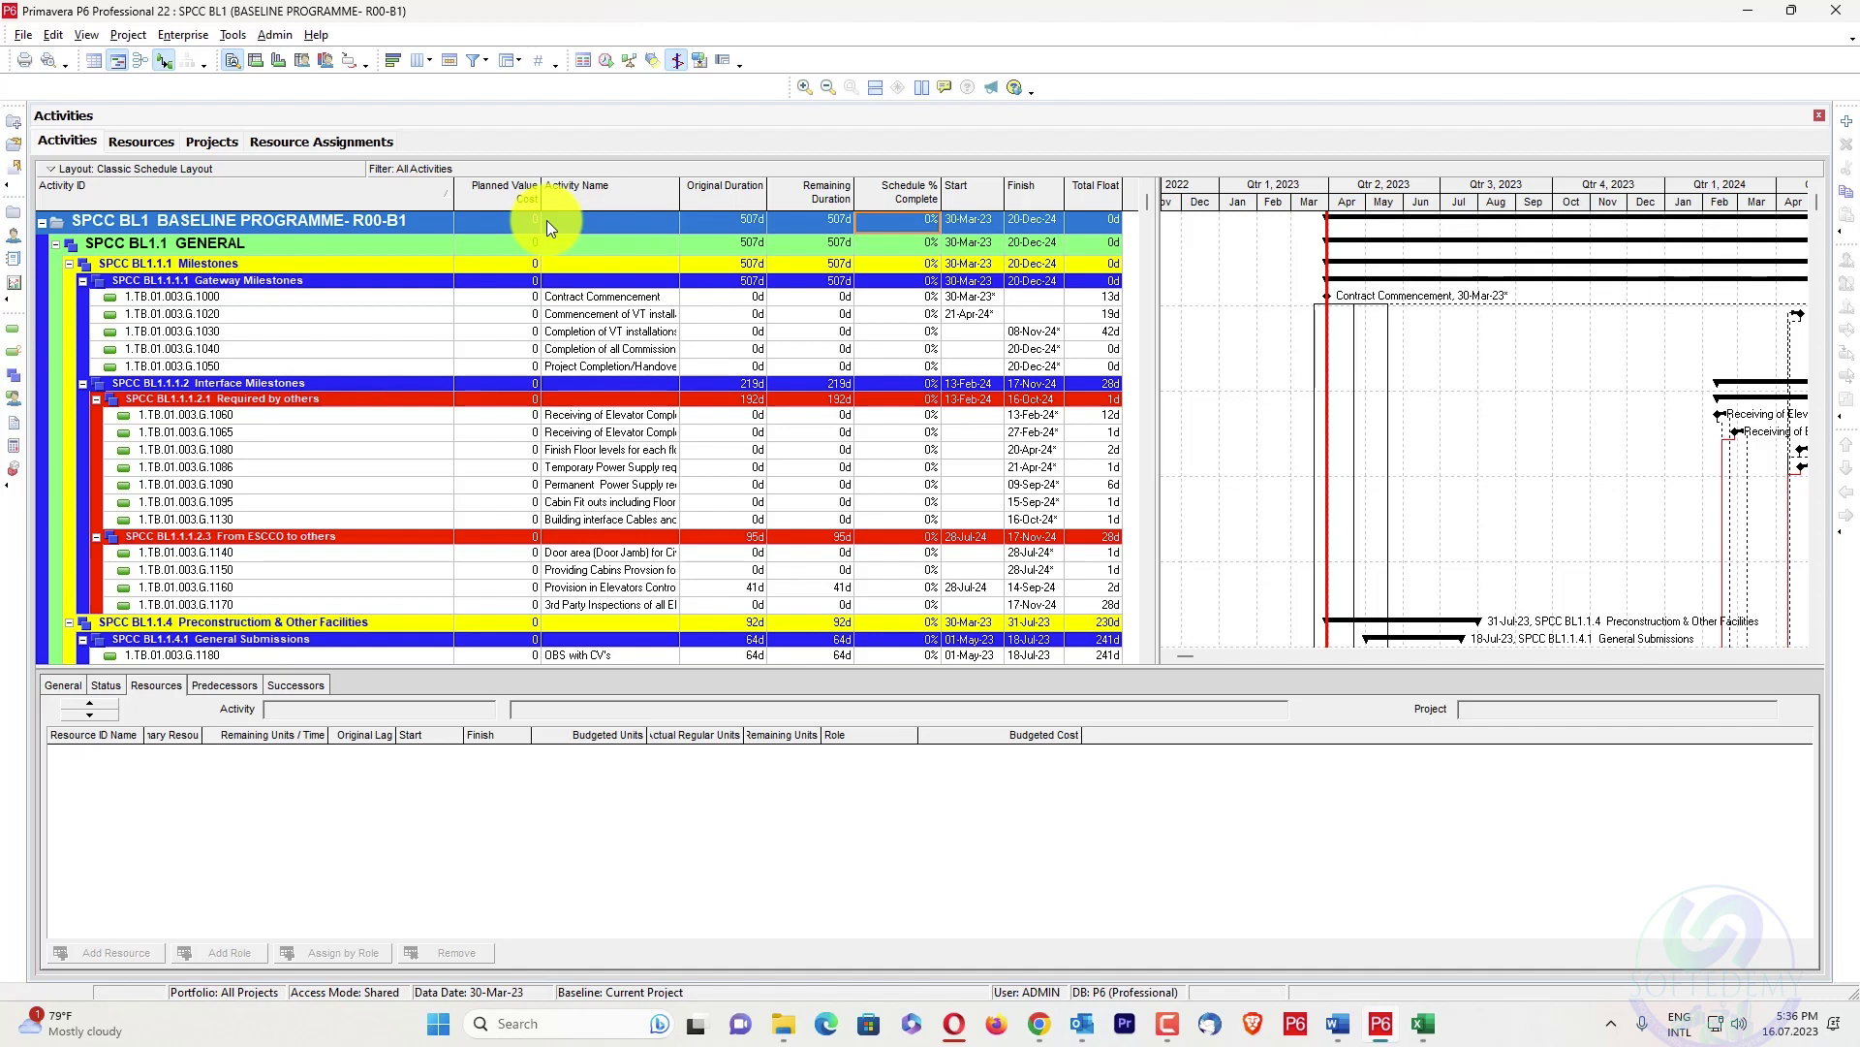
click(289, 144)
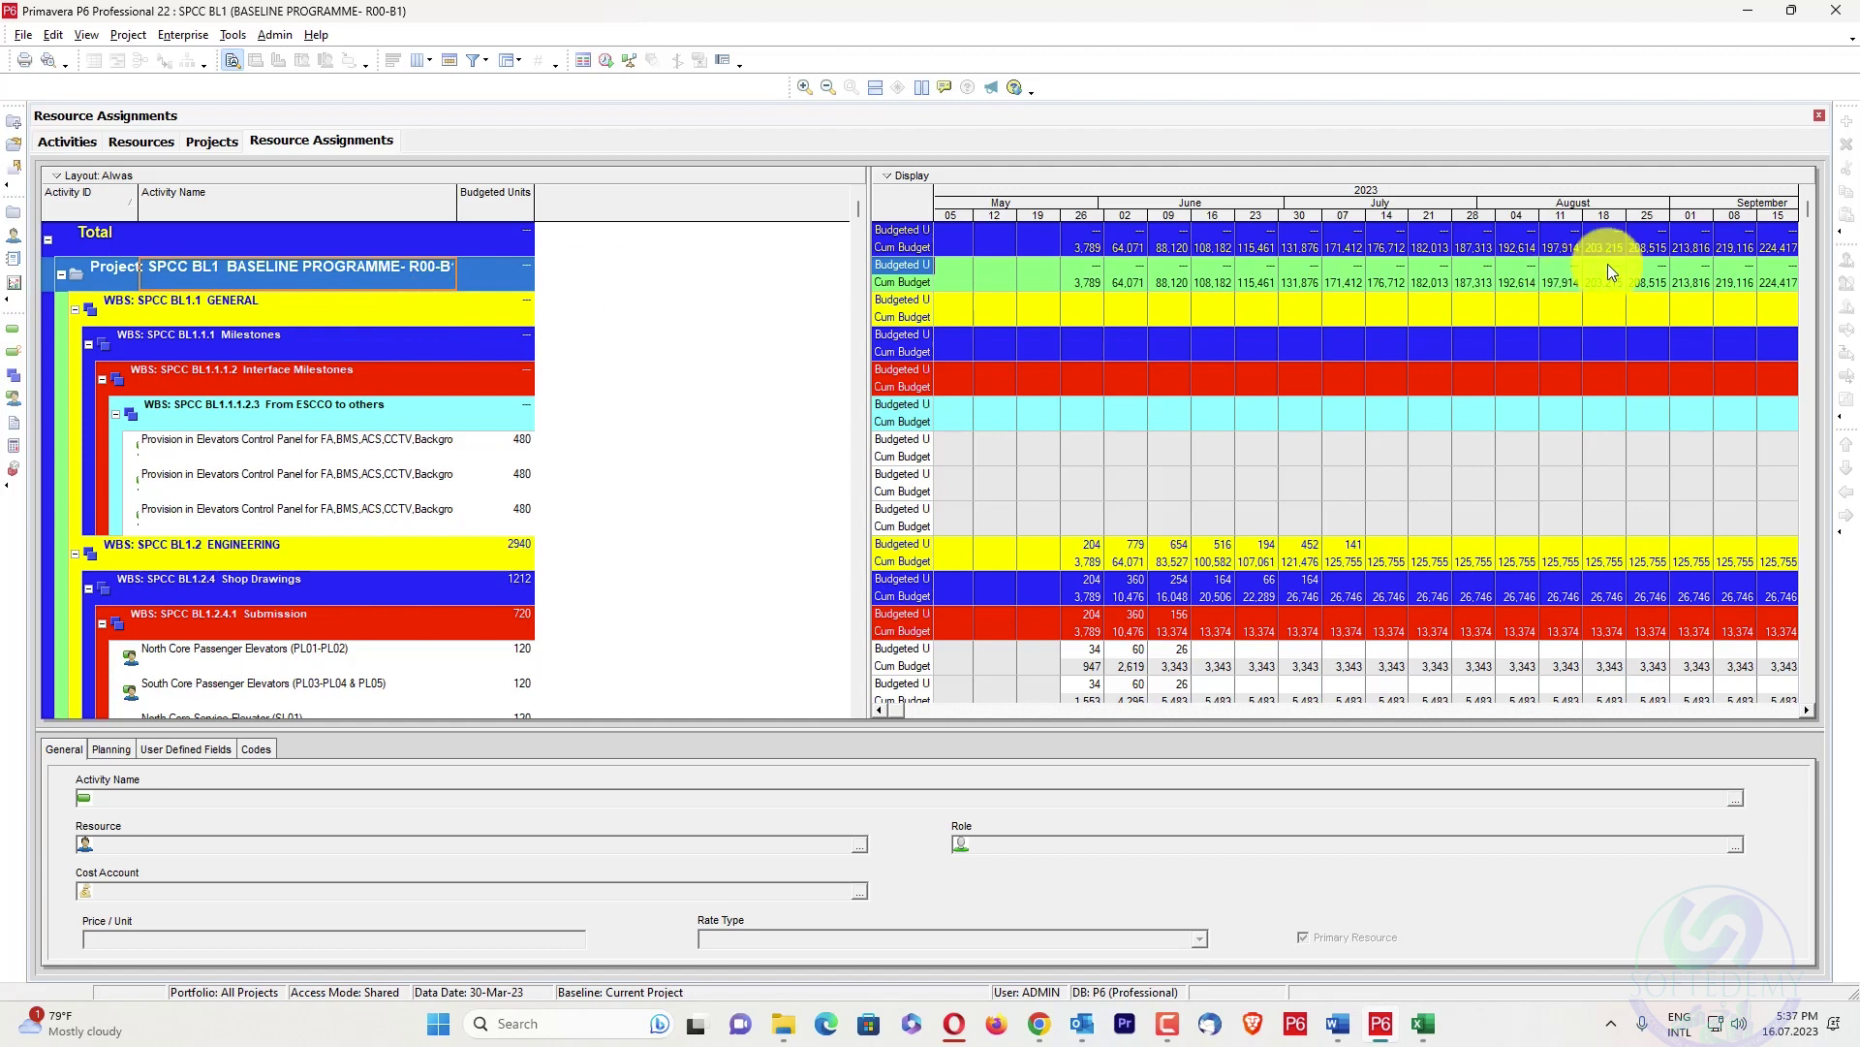
drag(1395, 204, 1278, 207)
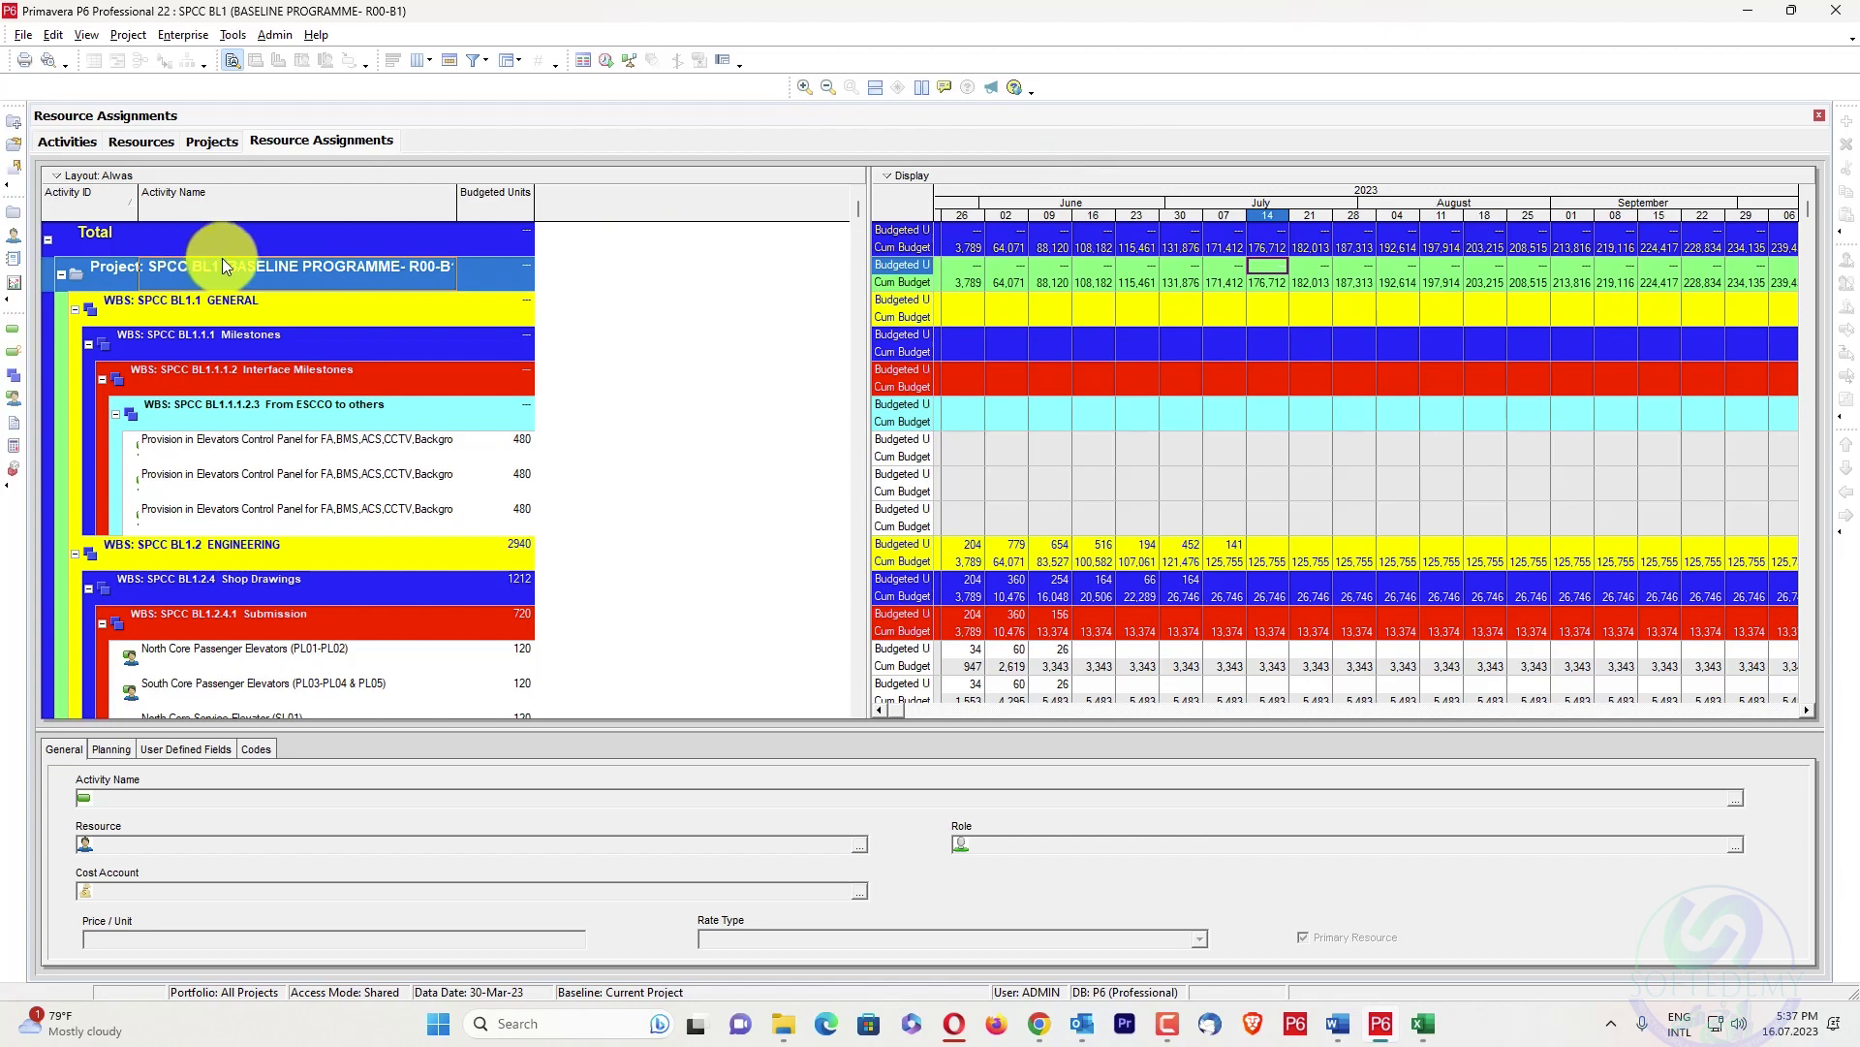
Return to the project list and open the Updated Schedule 14.07.2023 project
click(64, 145)
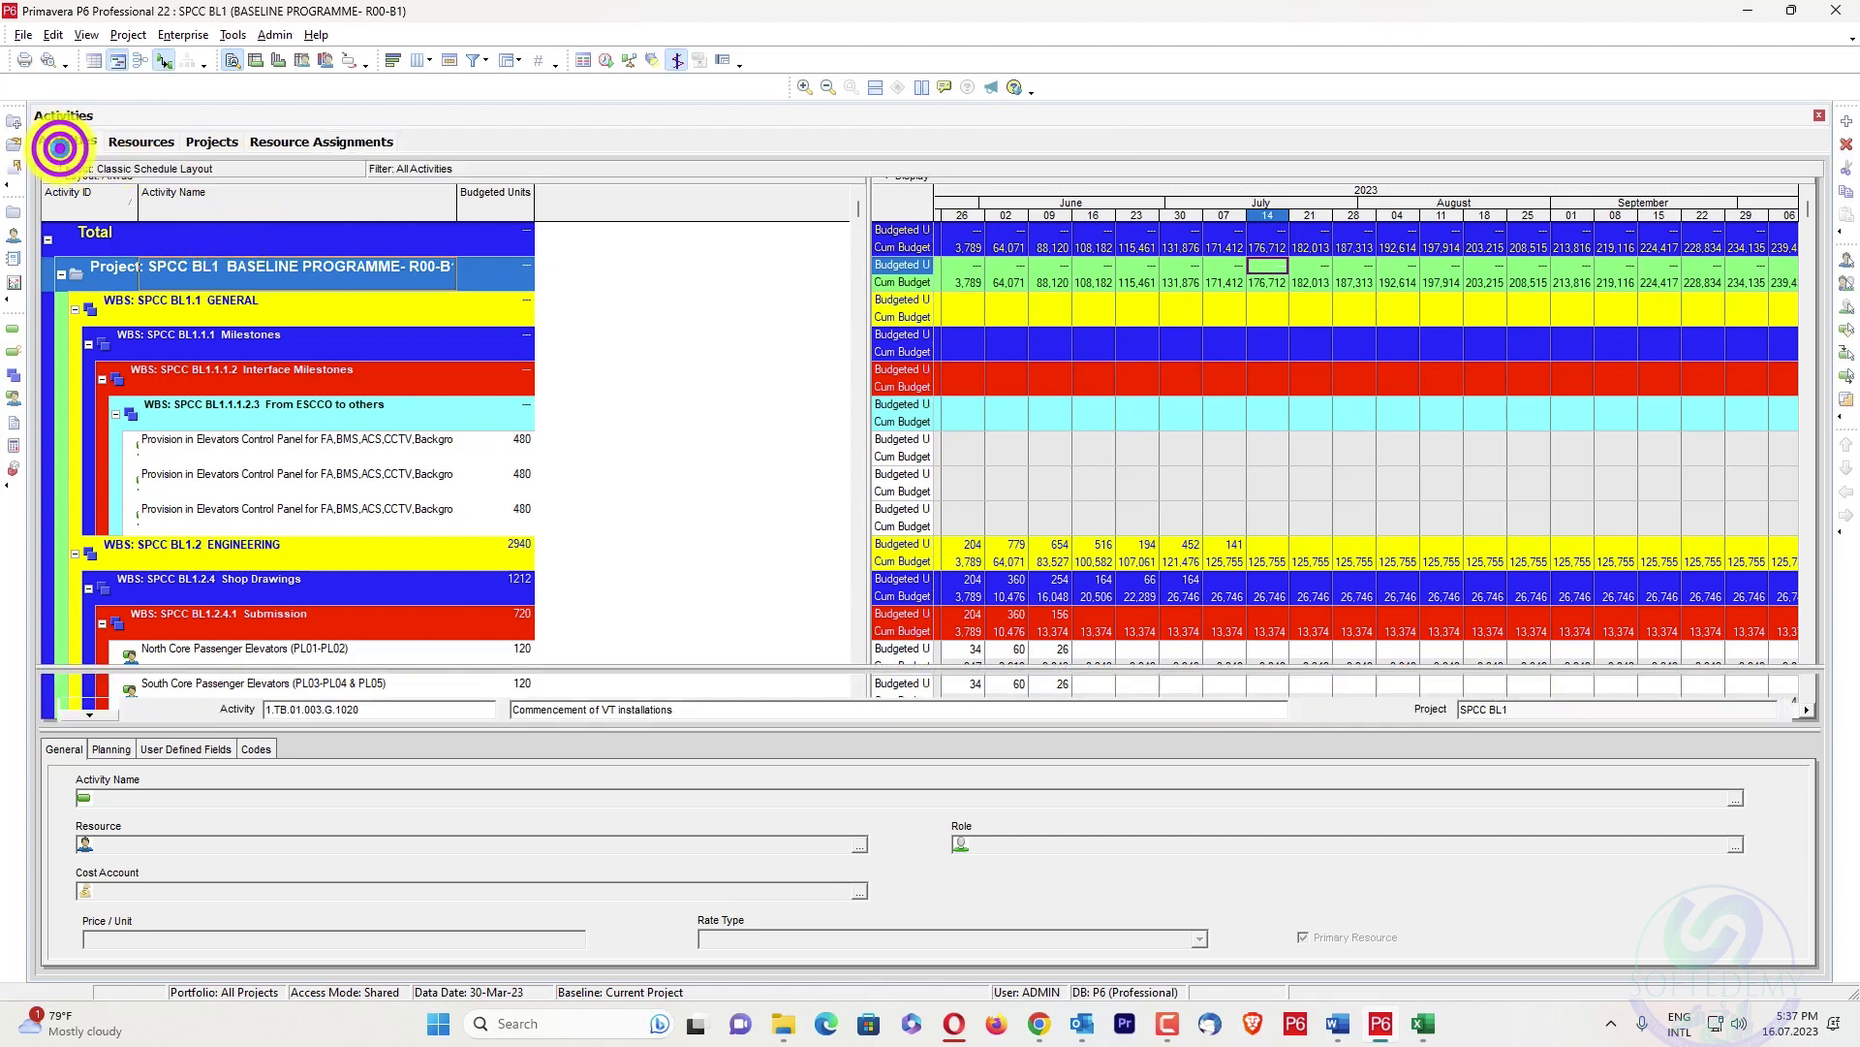
click(210, 143)
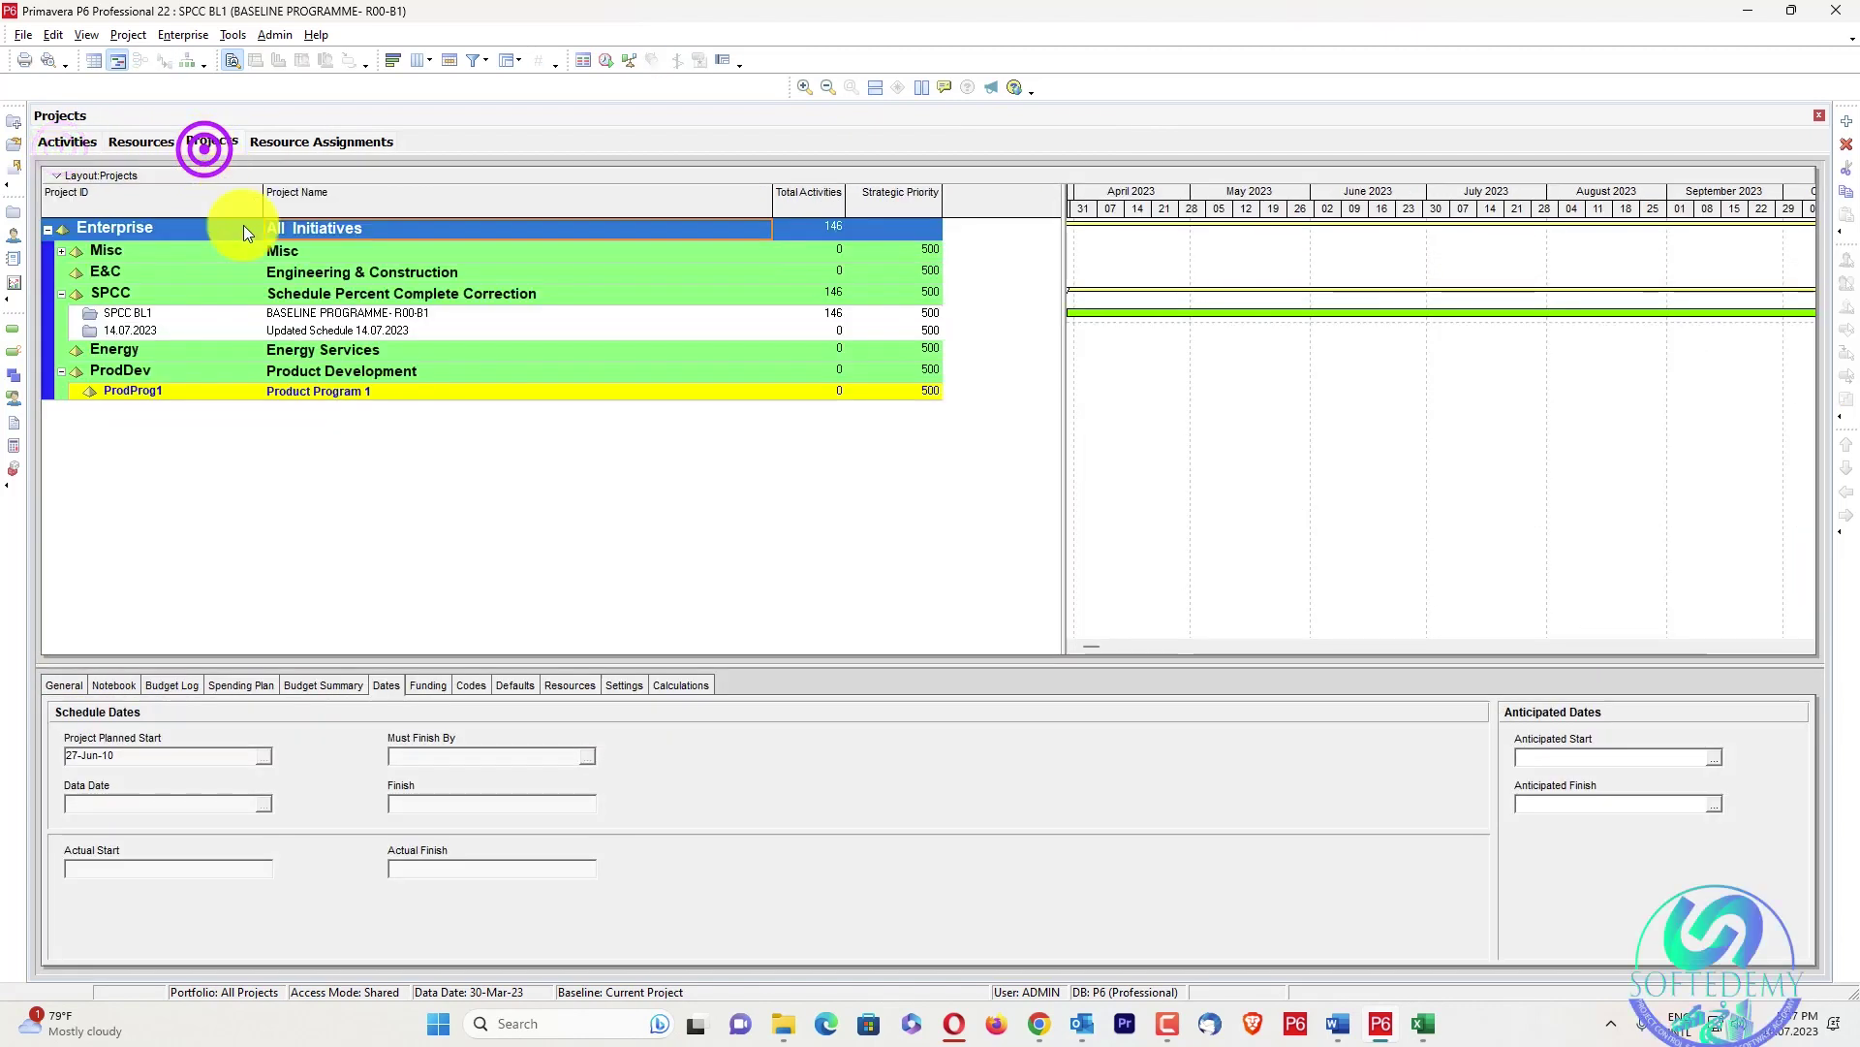
right_click(300, 332)
click(343, 339)
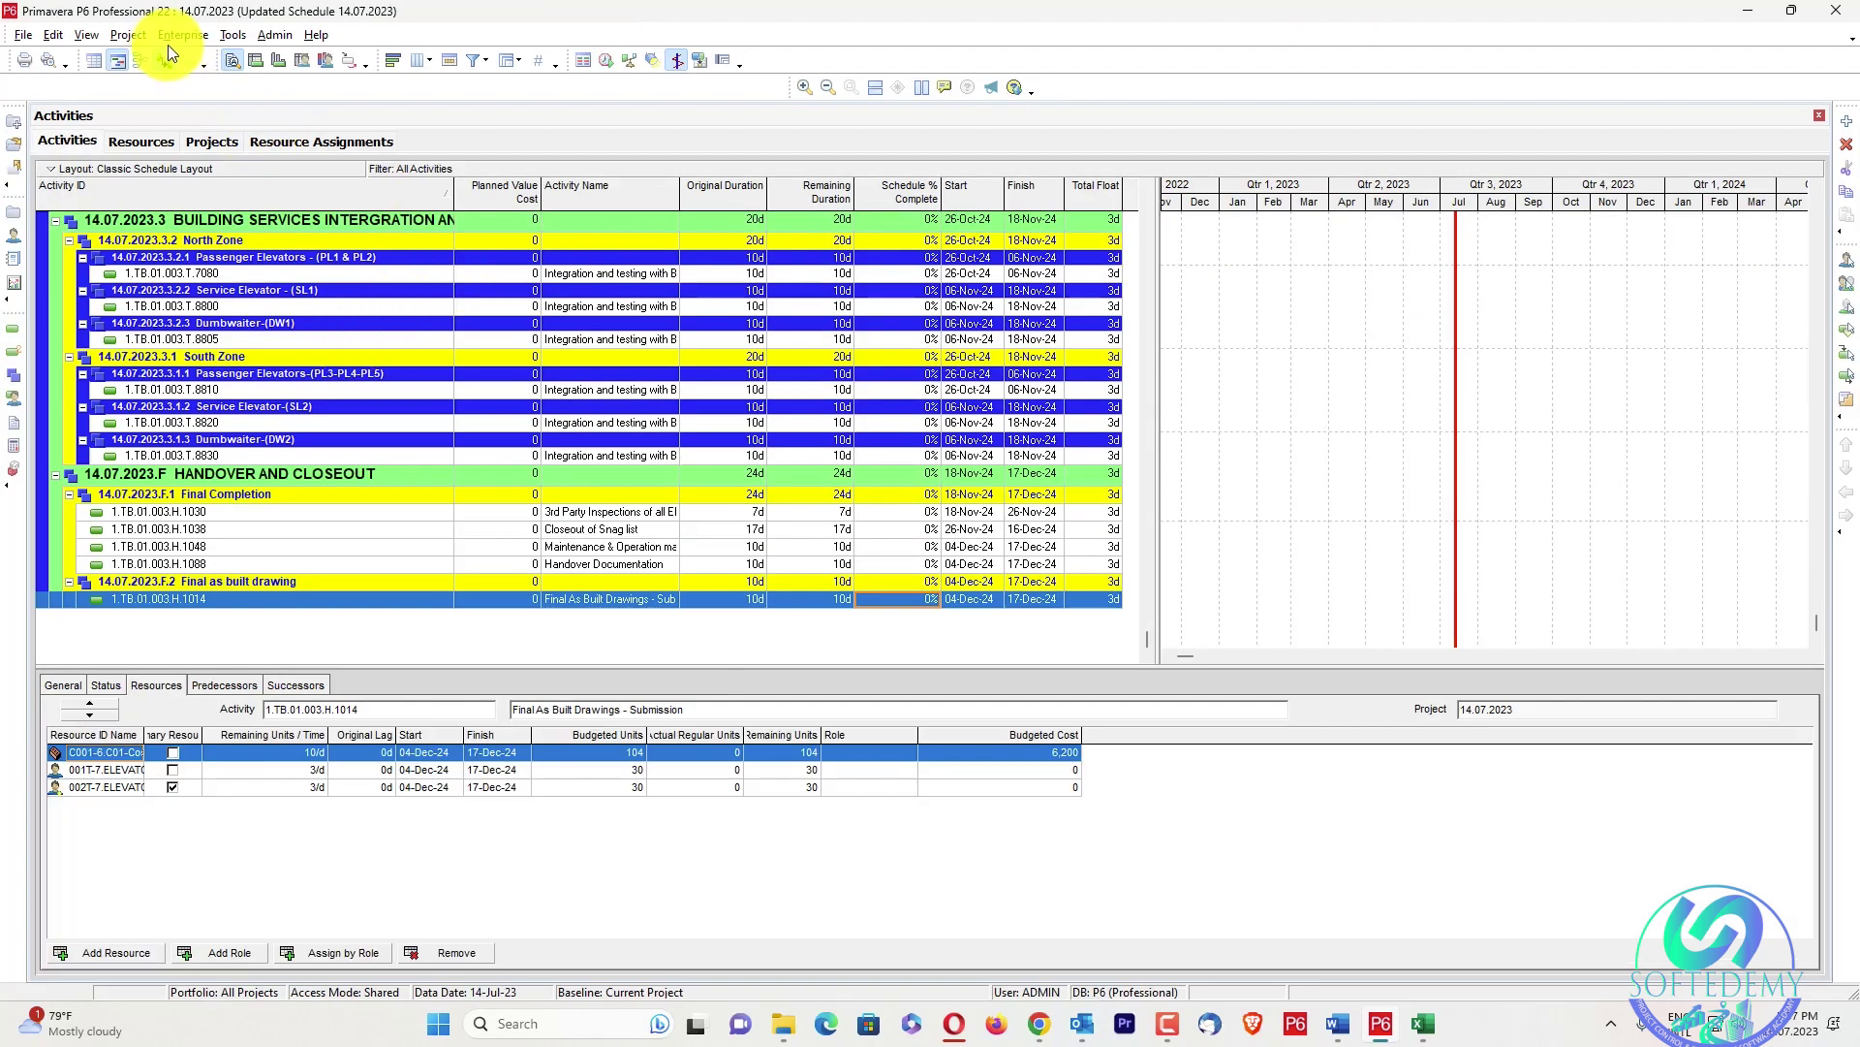
click(128, 35)
click(184, 168)
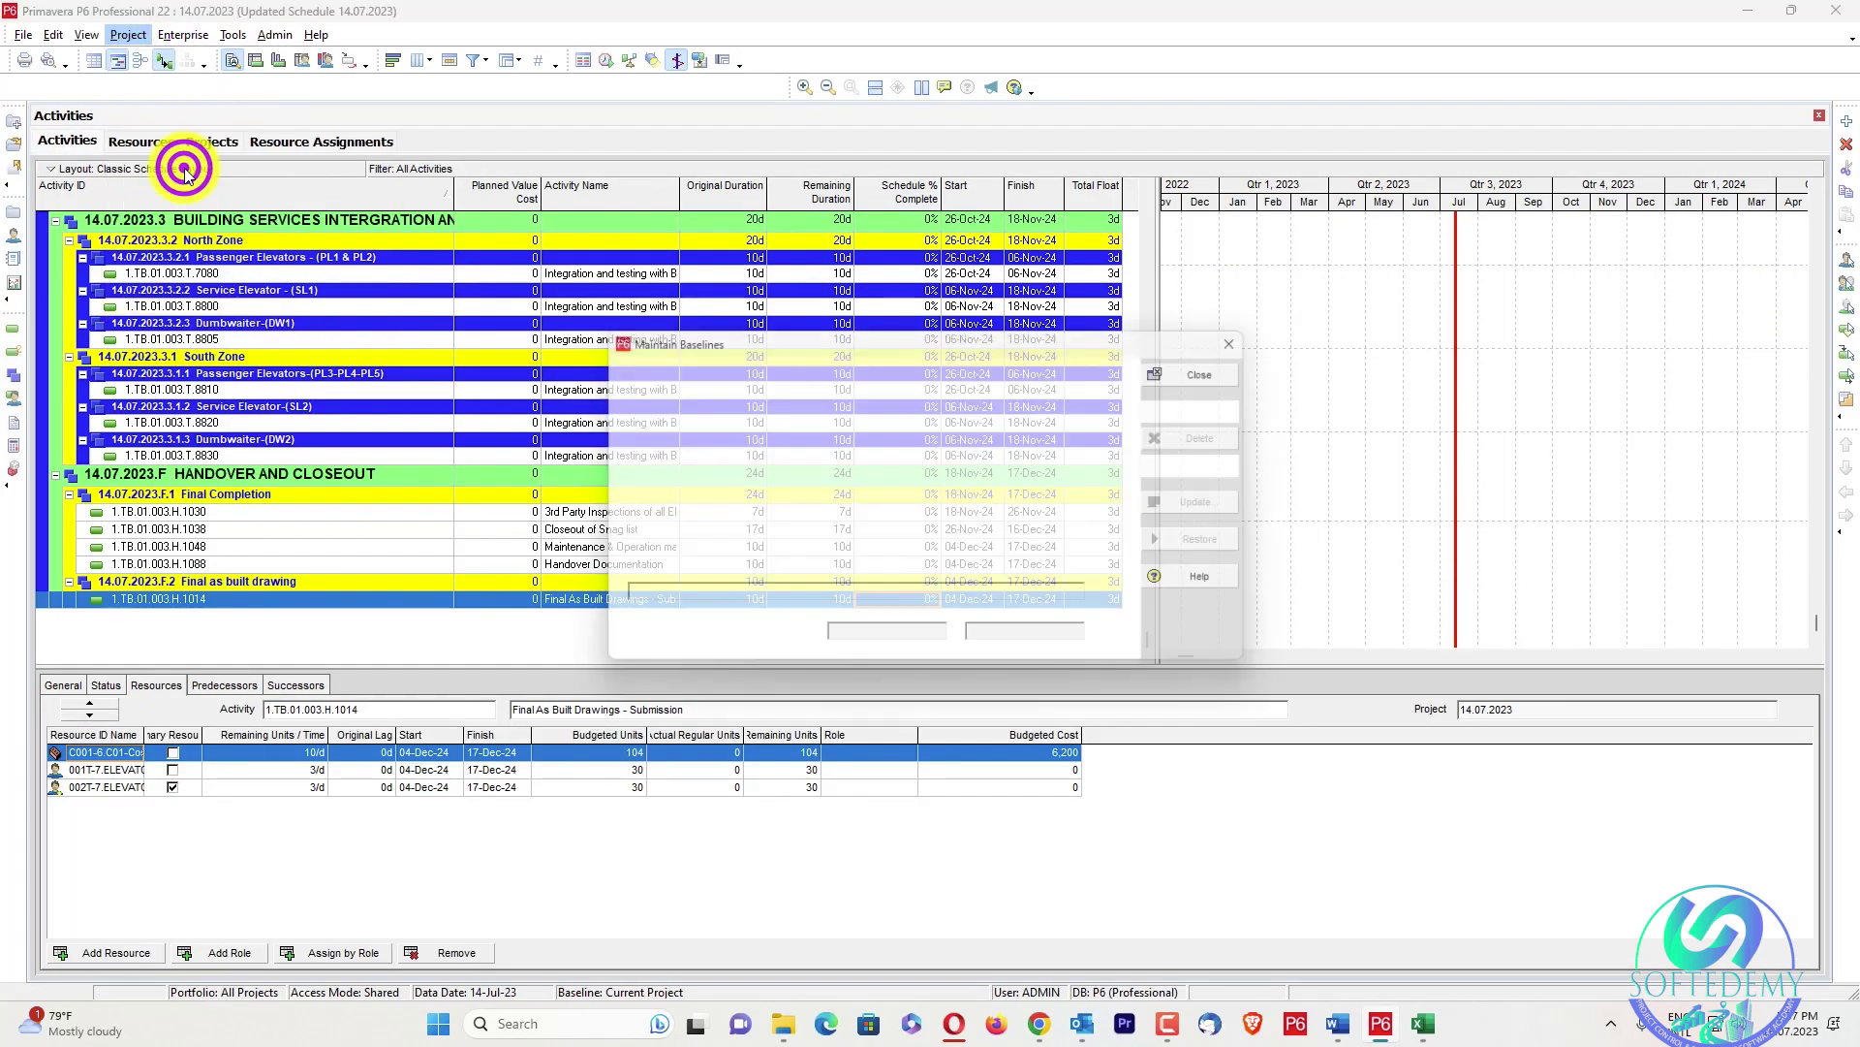
click(1256, 336)
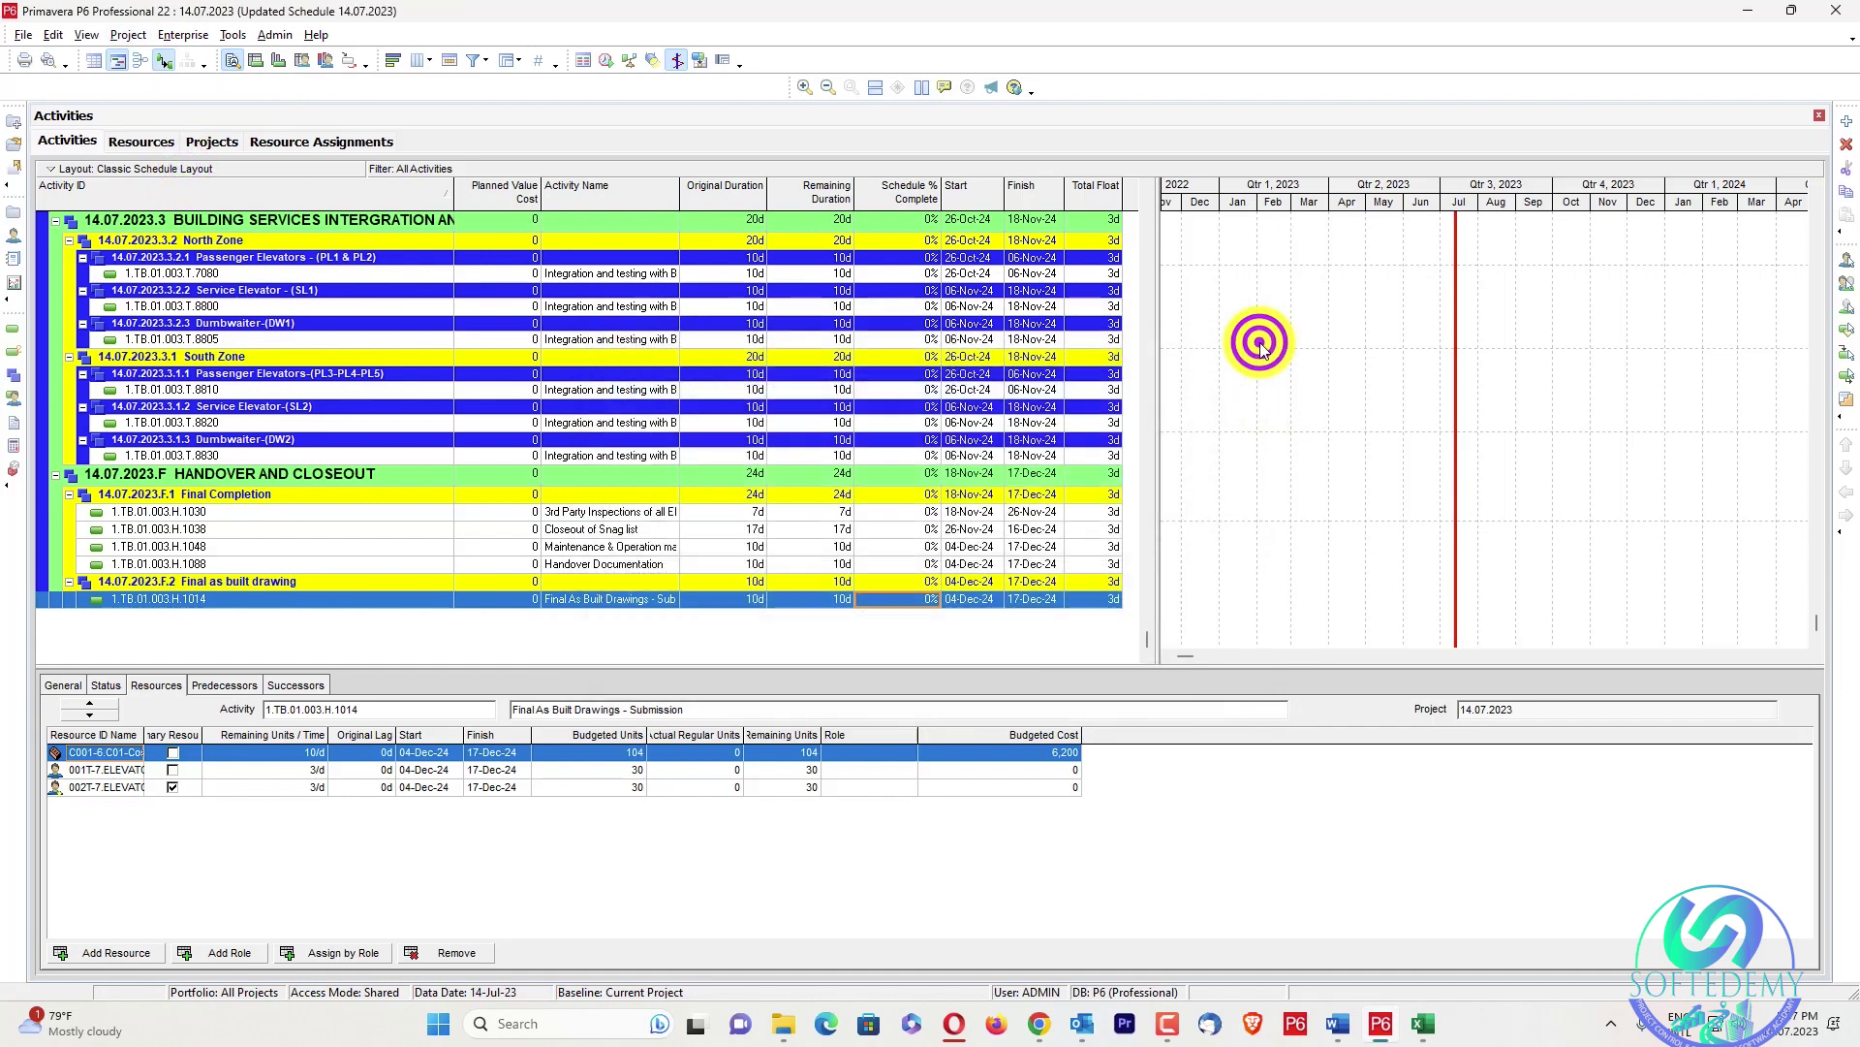
click(286, 141)
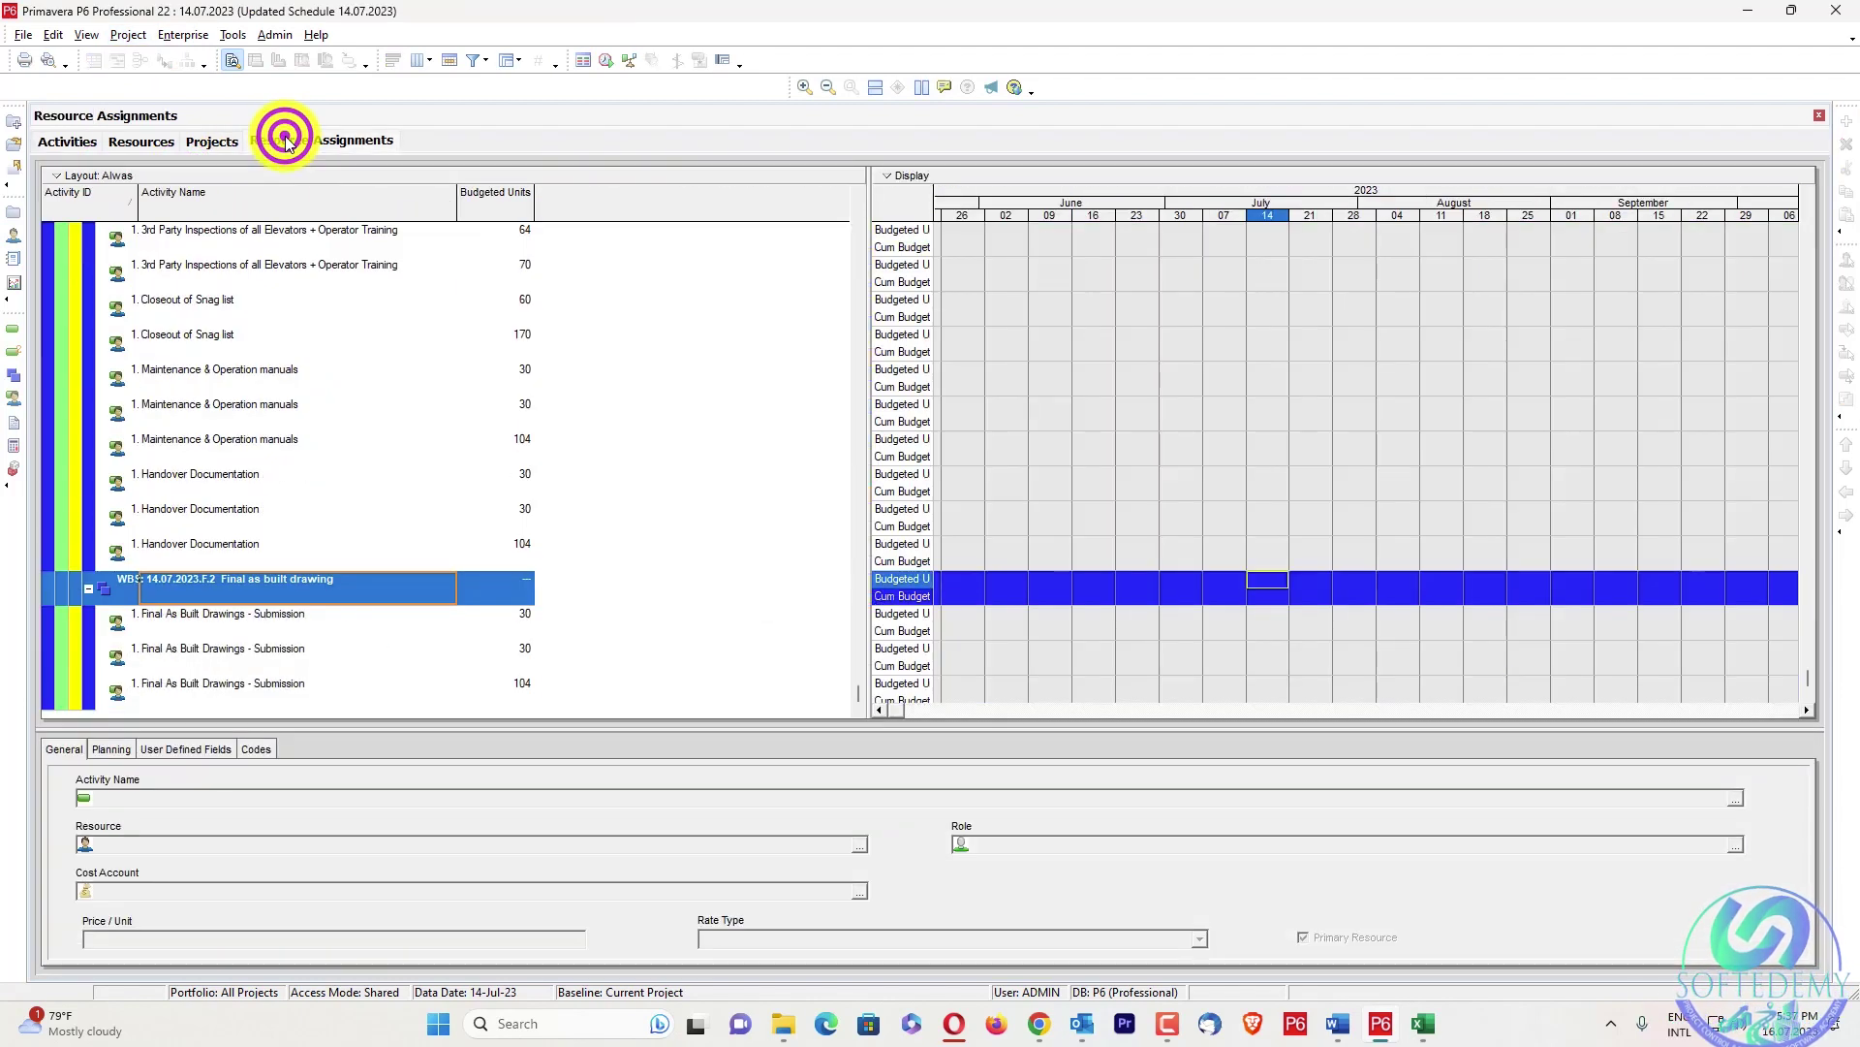
Duplicate project SPCC BL1 within the SPCC node, keeping the default project and WBS copy options
click(213, 142)
right_click(360, 312)
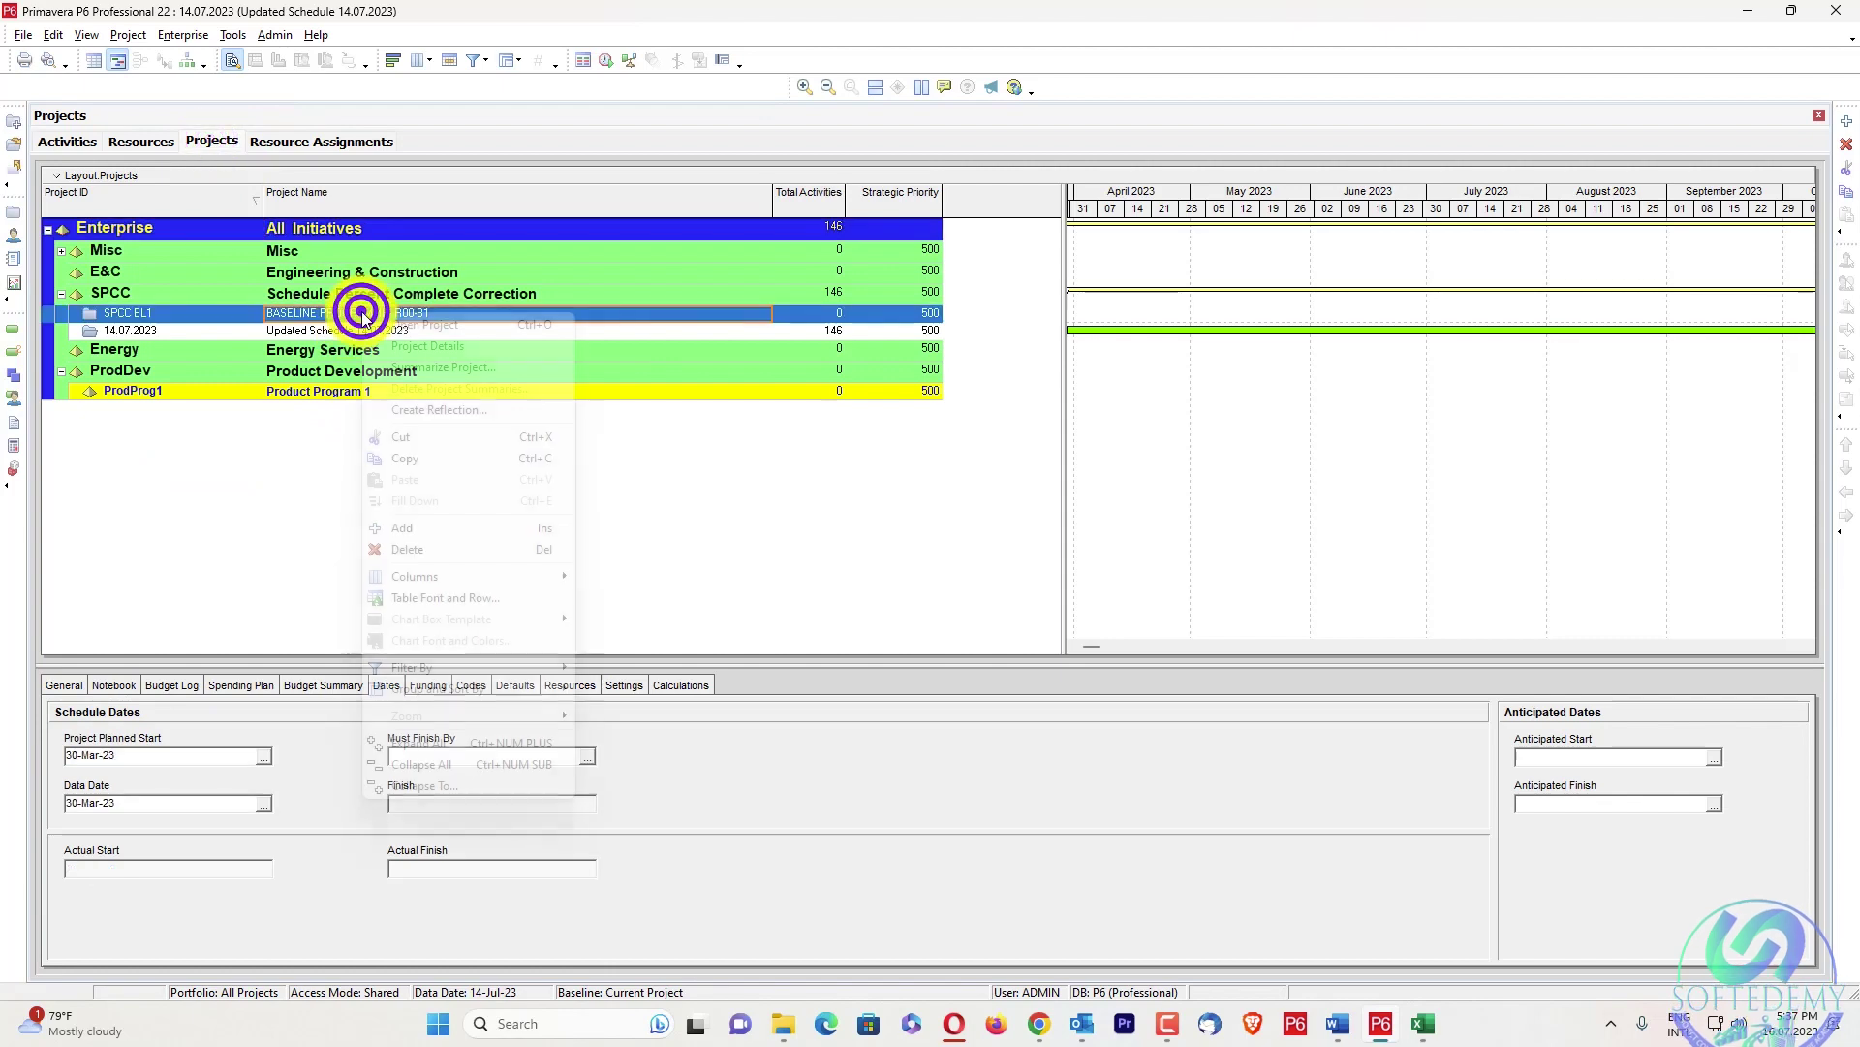
click(456, 457)
right_click(463, 298)
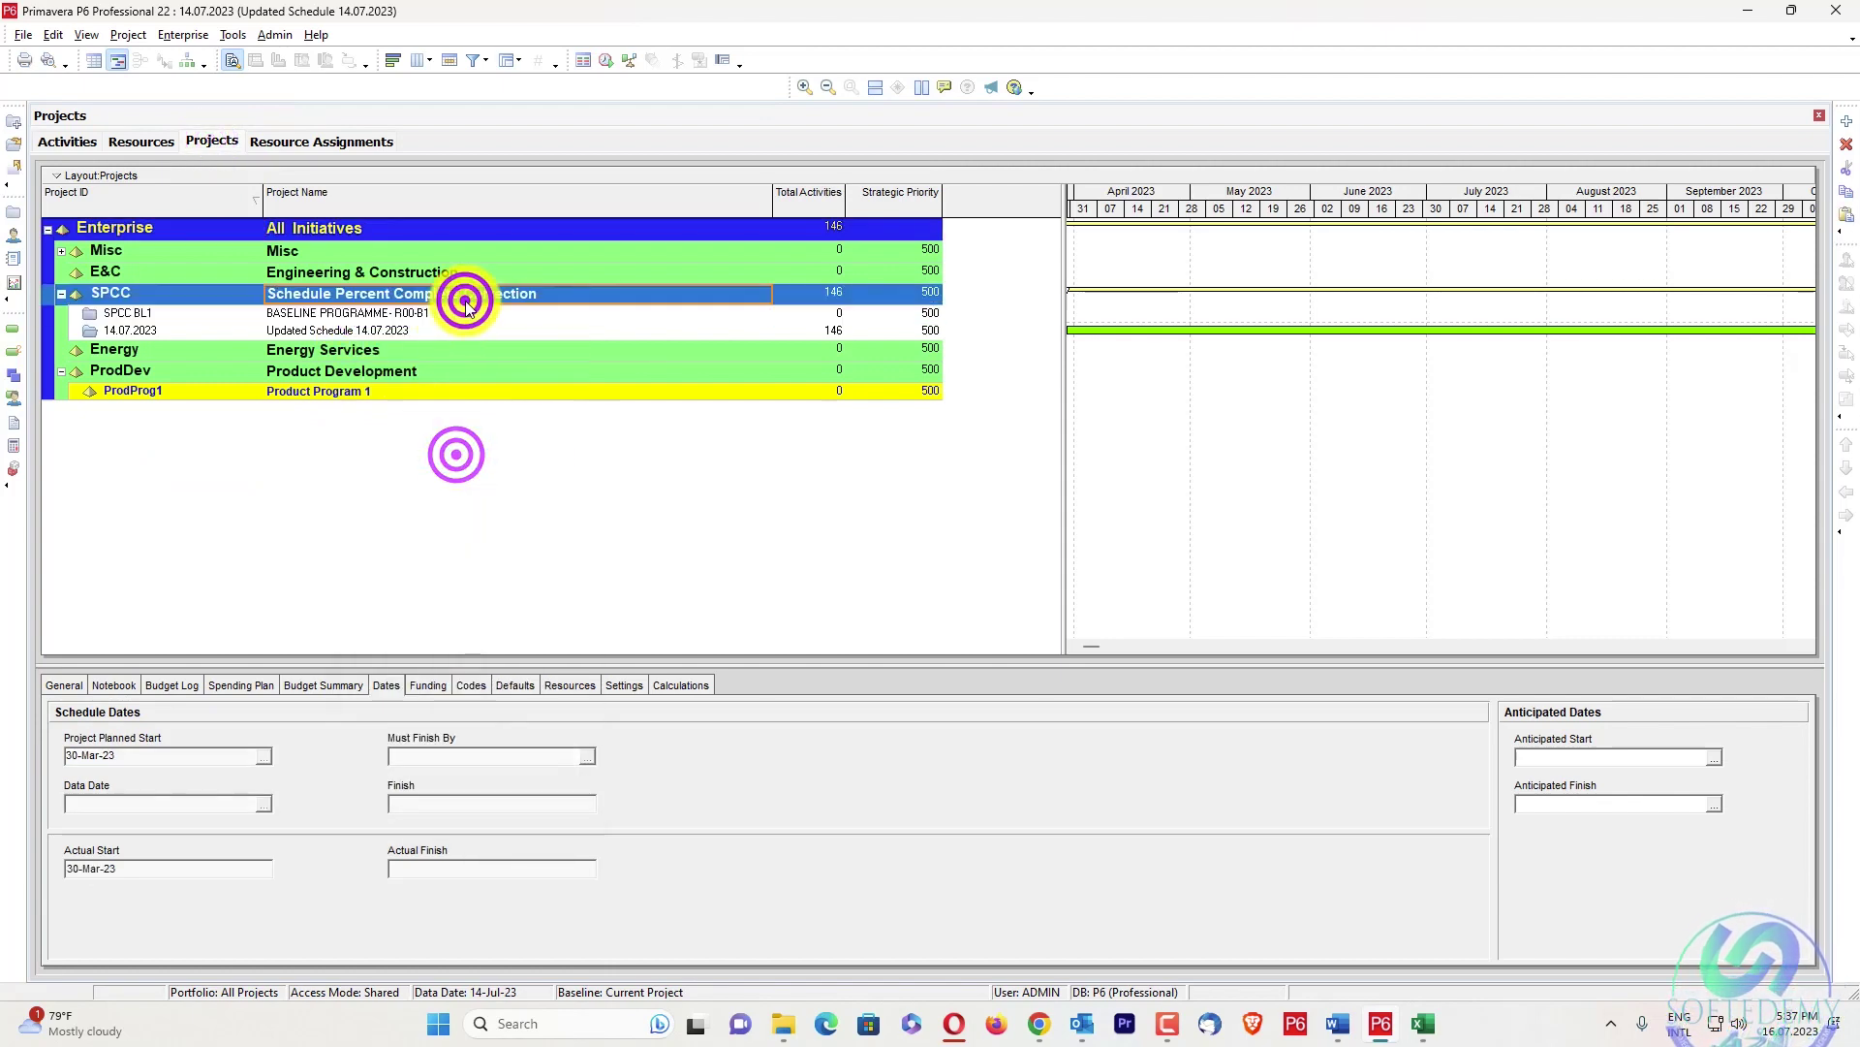
click(562, 443)
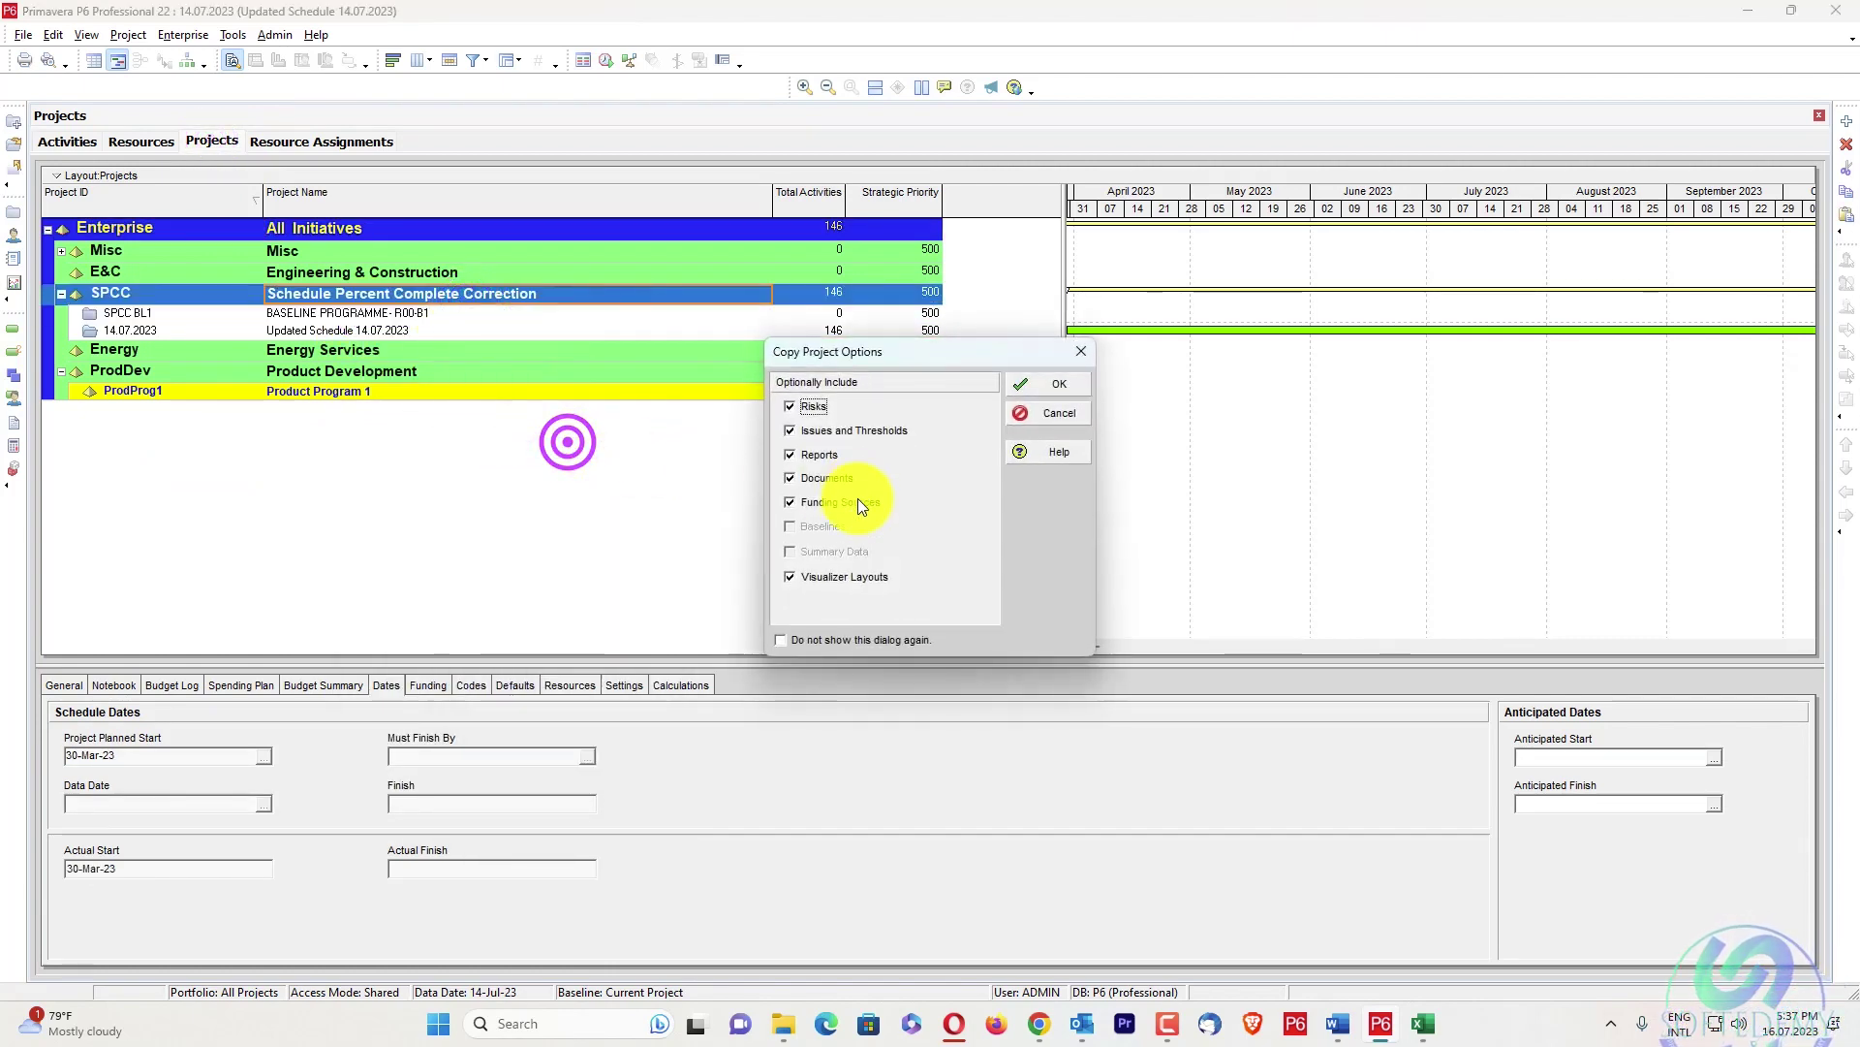
click(1039, 392)
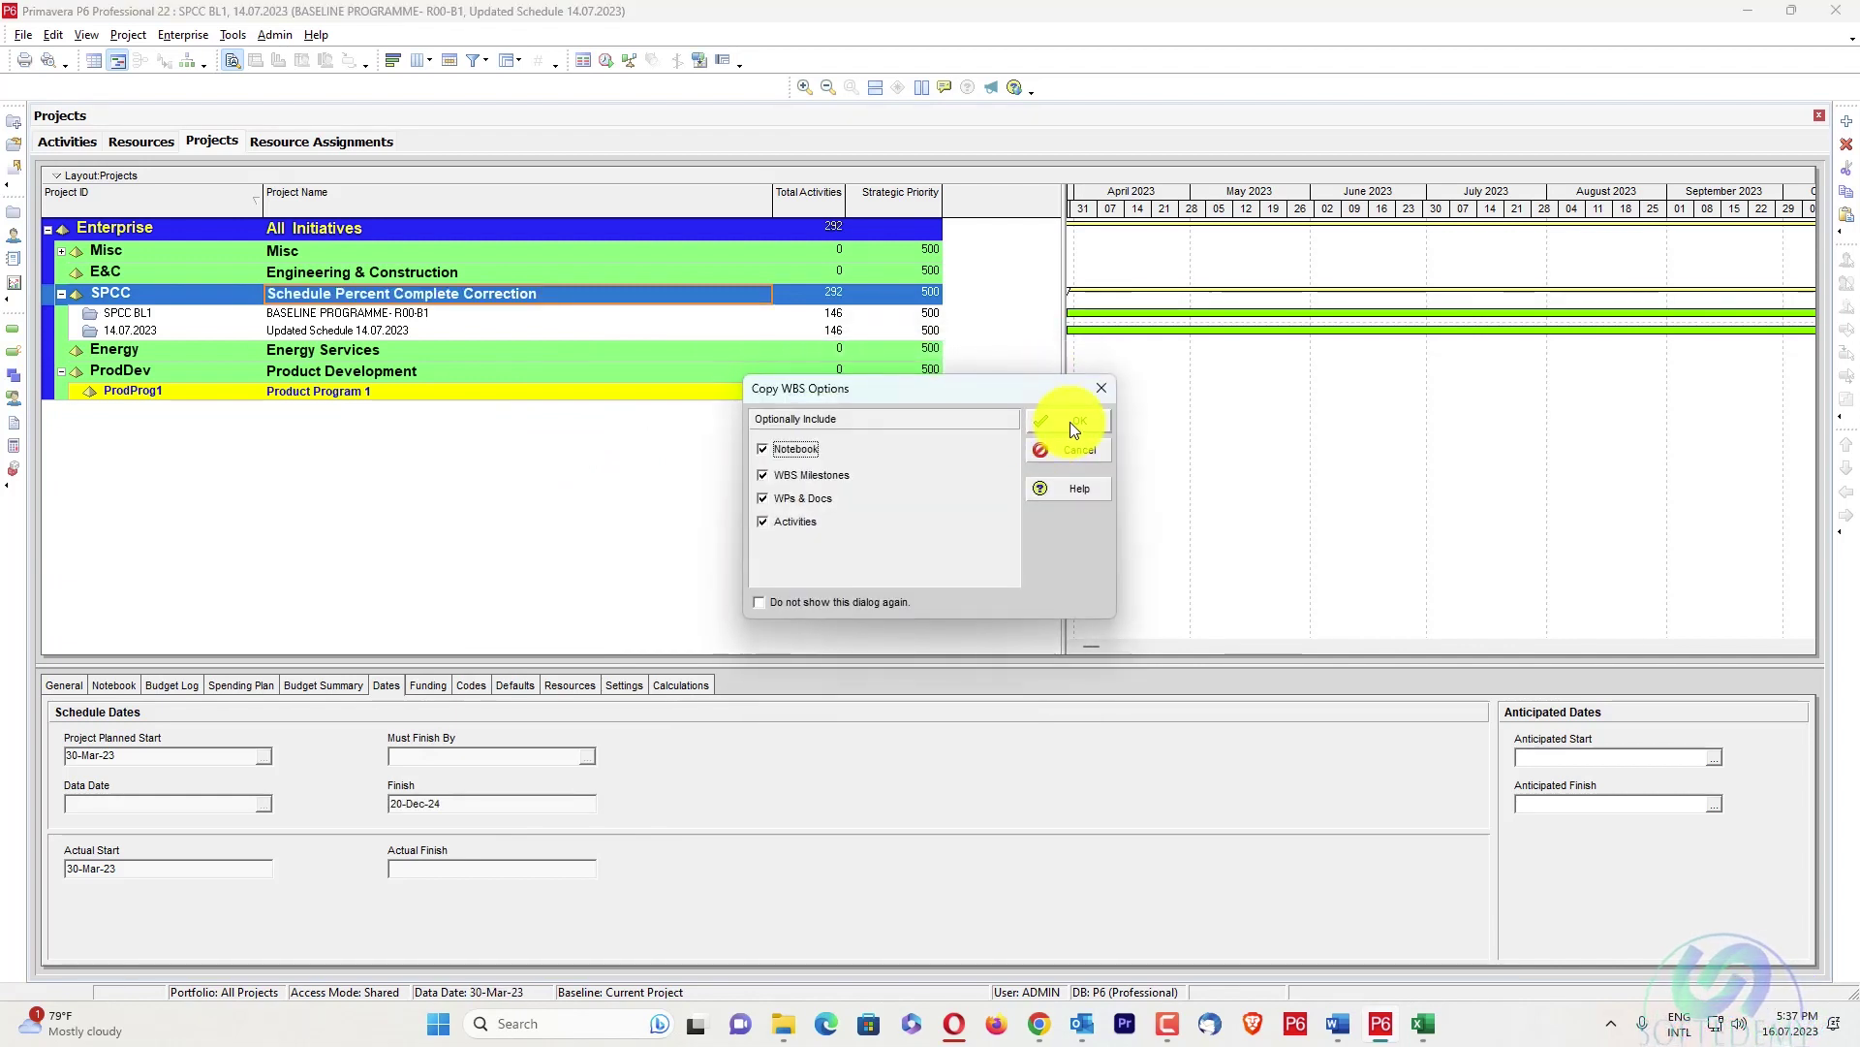
click(1070, 422)
click(1141, 412)
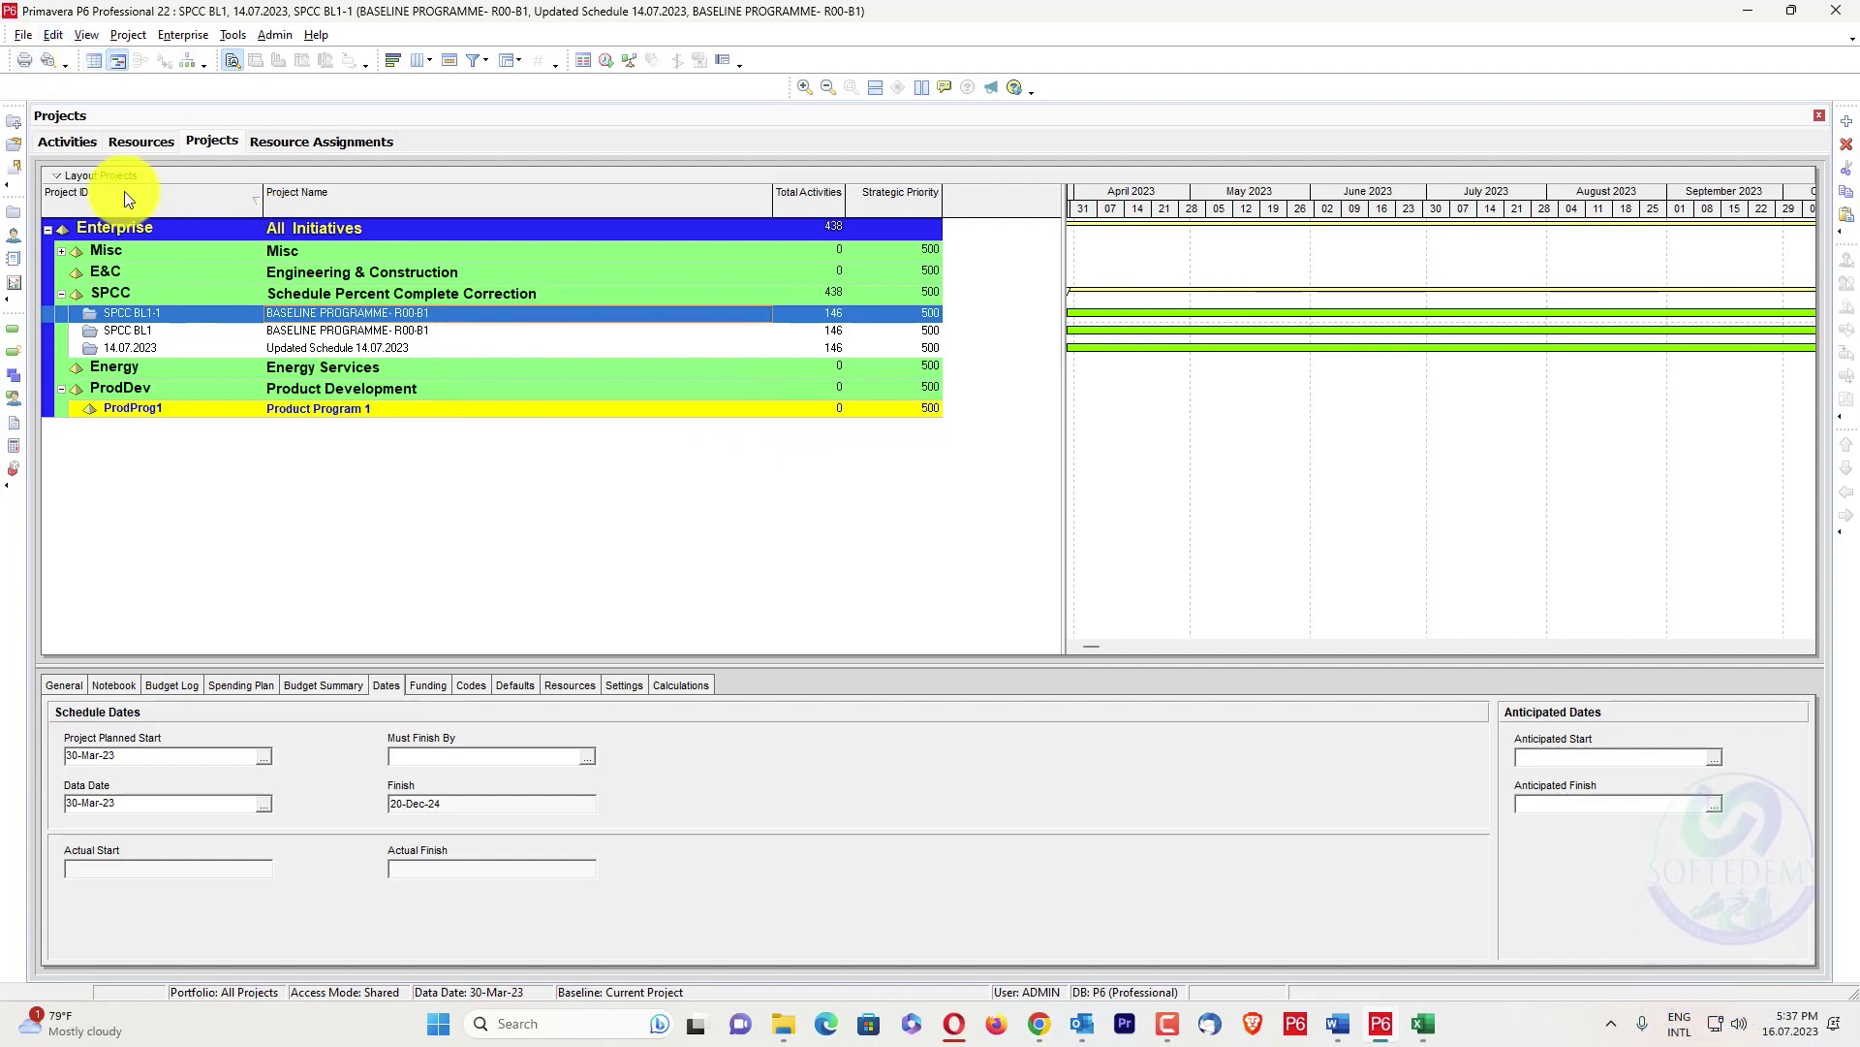
click(67, 140)
click(109, 36)
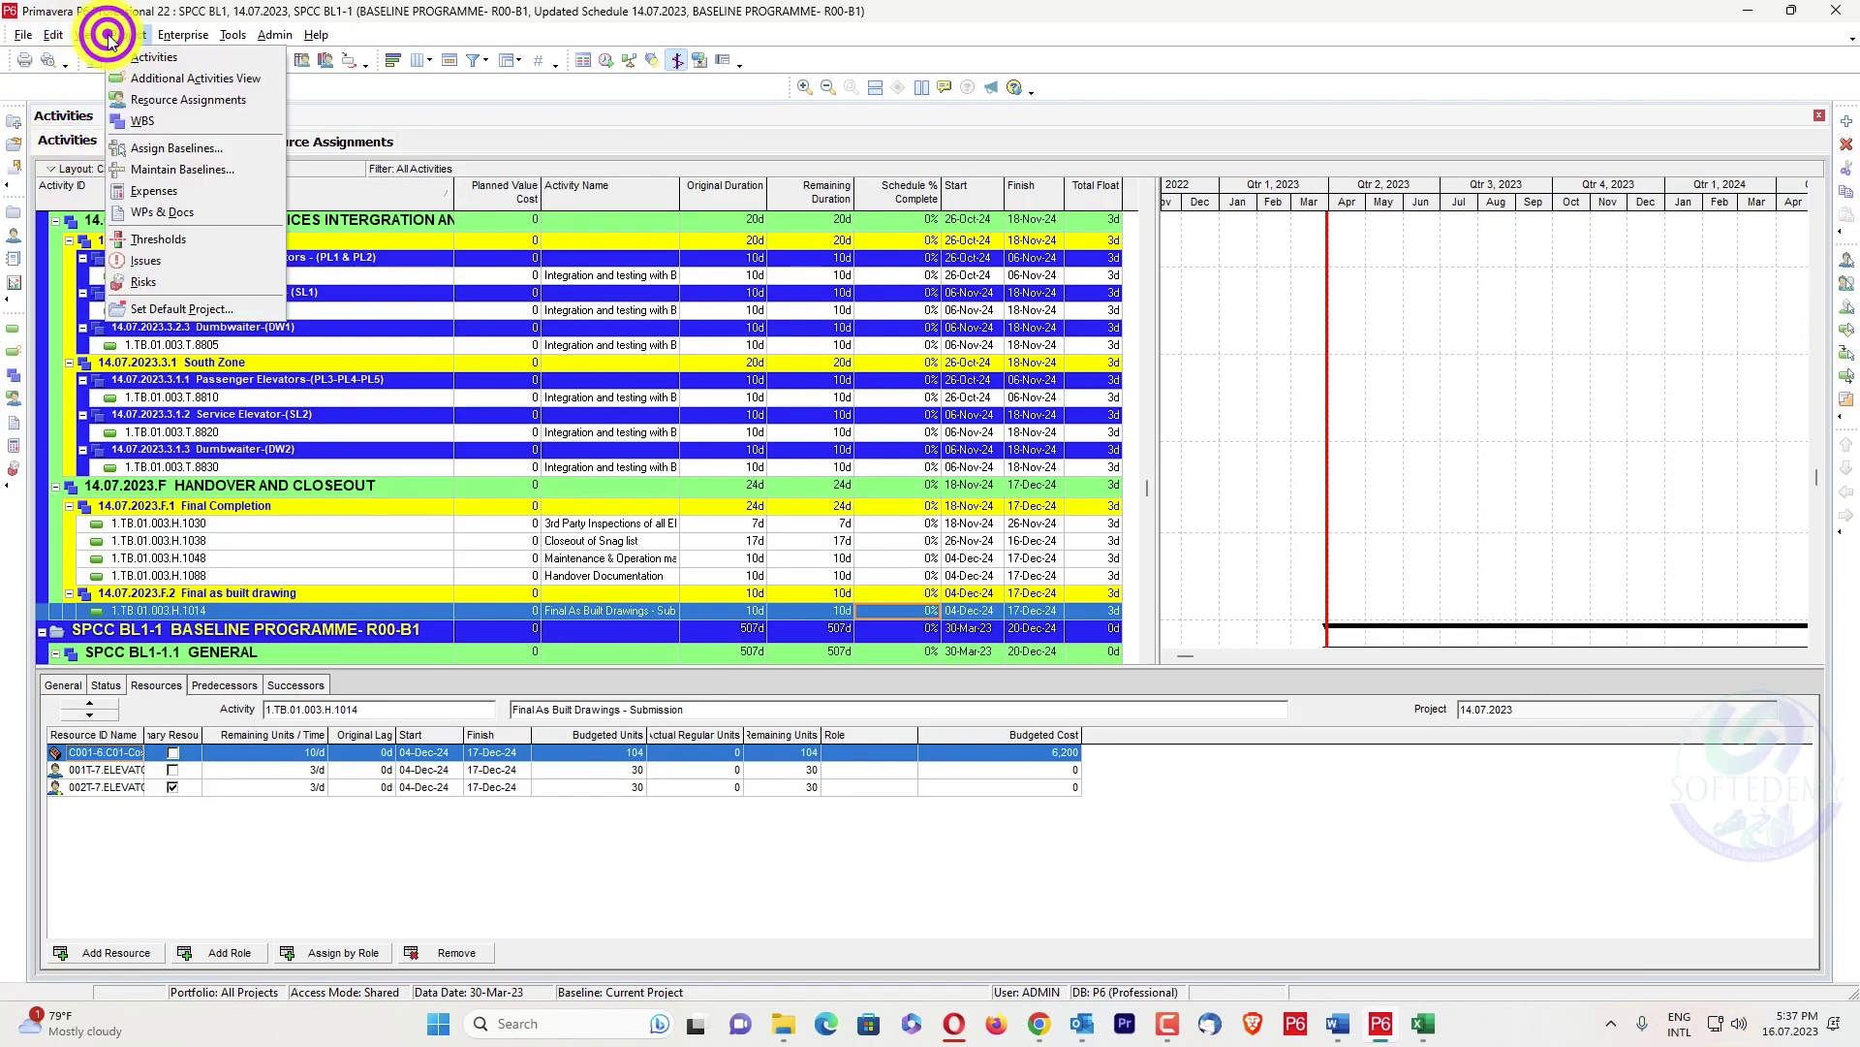
click(161, 172)
click(1238, 337)
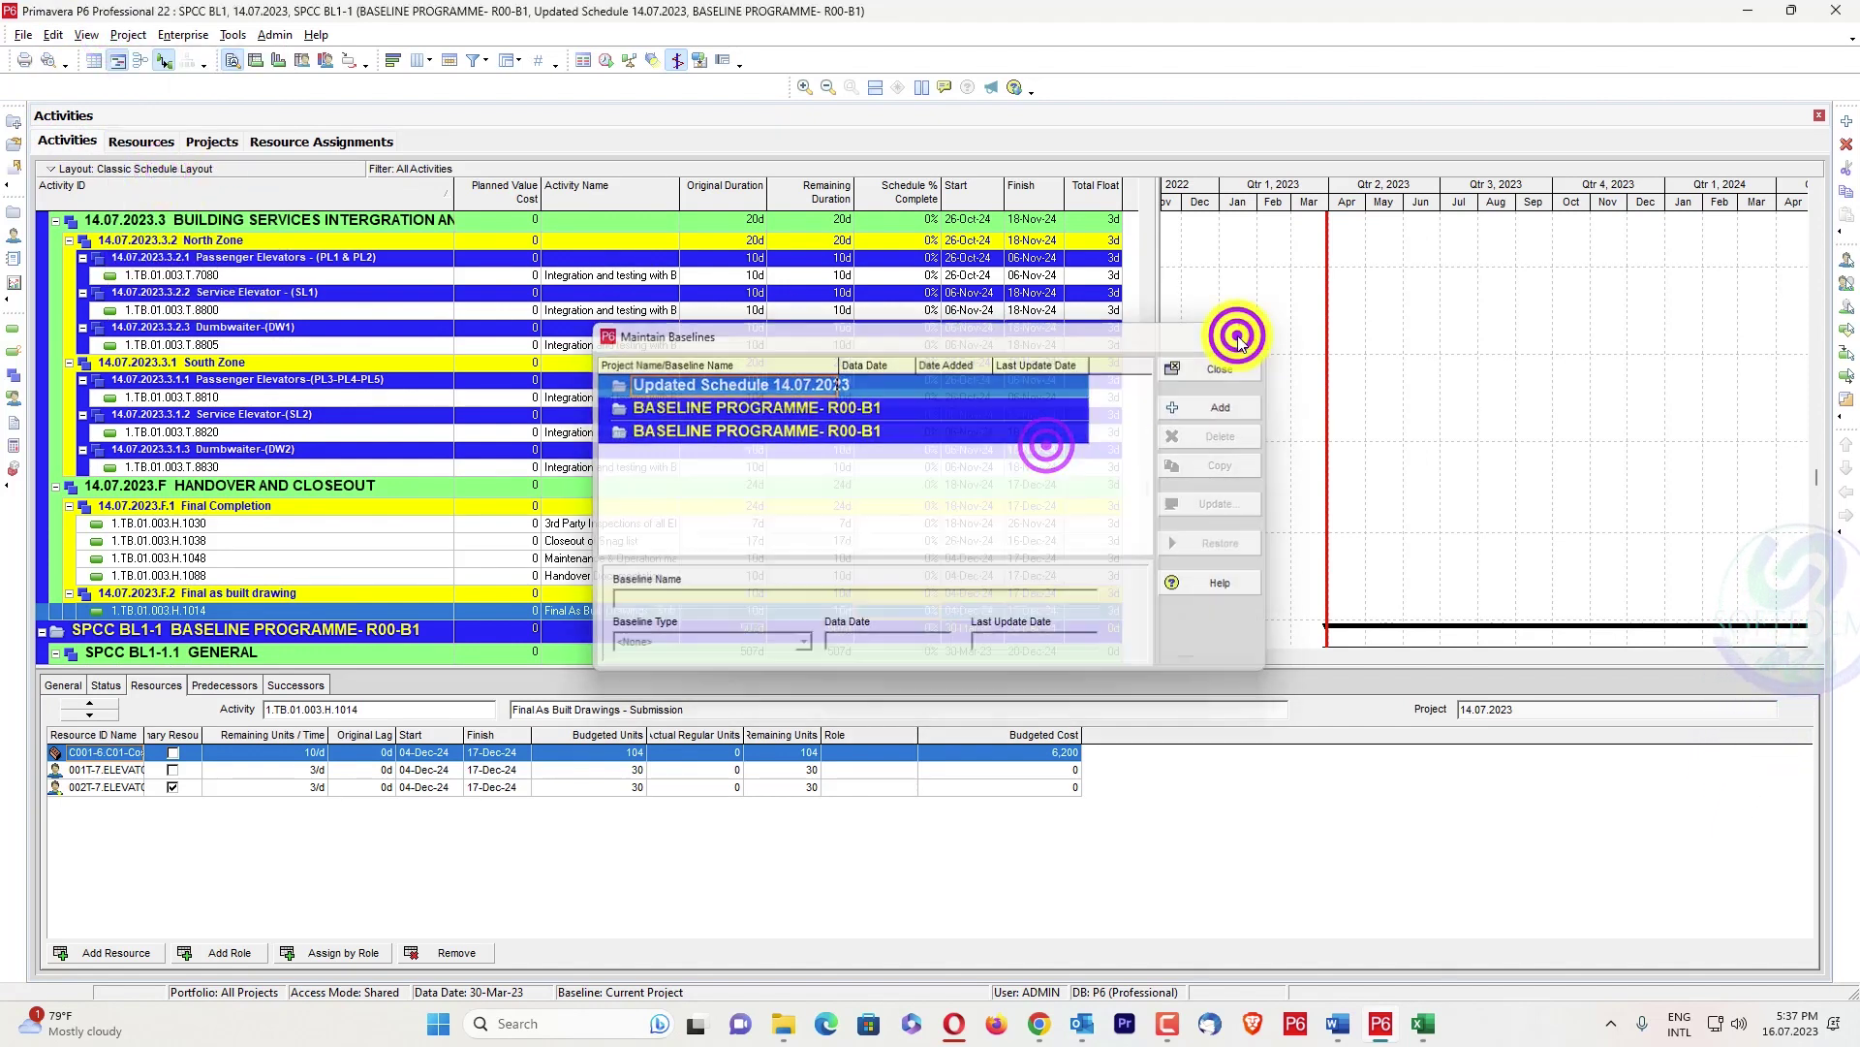
Open project 14.07.2023 on its own from the project list
click(211, 141)
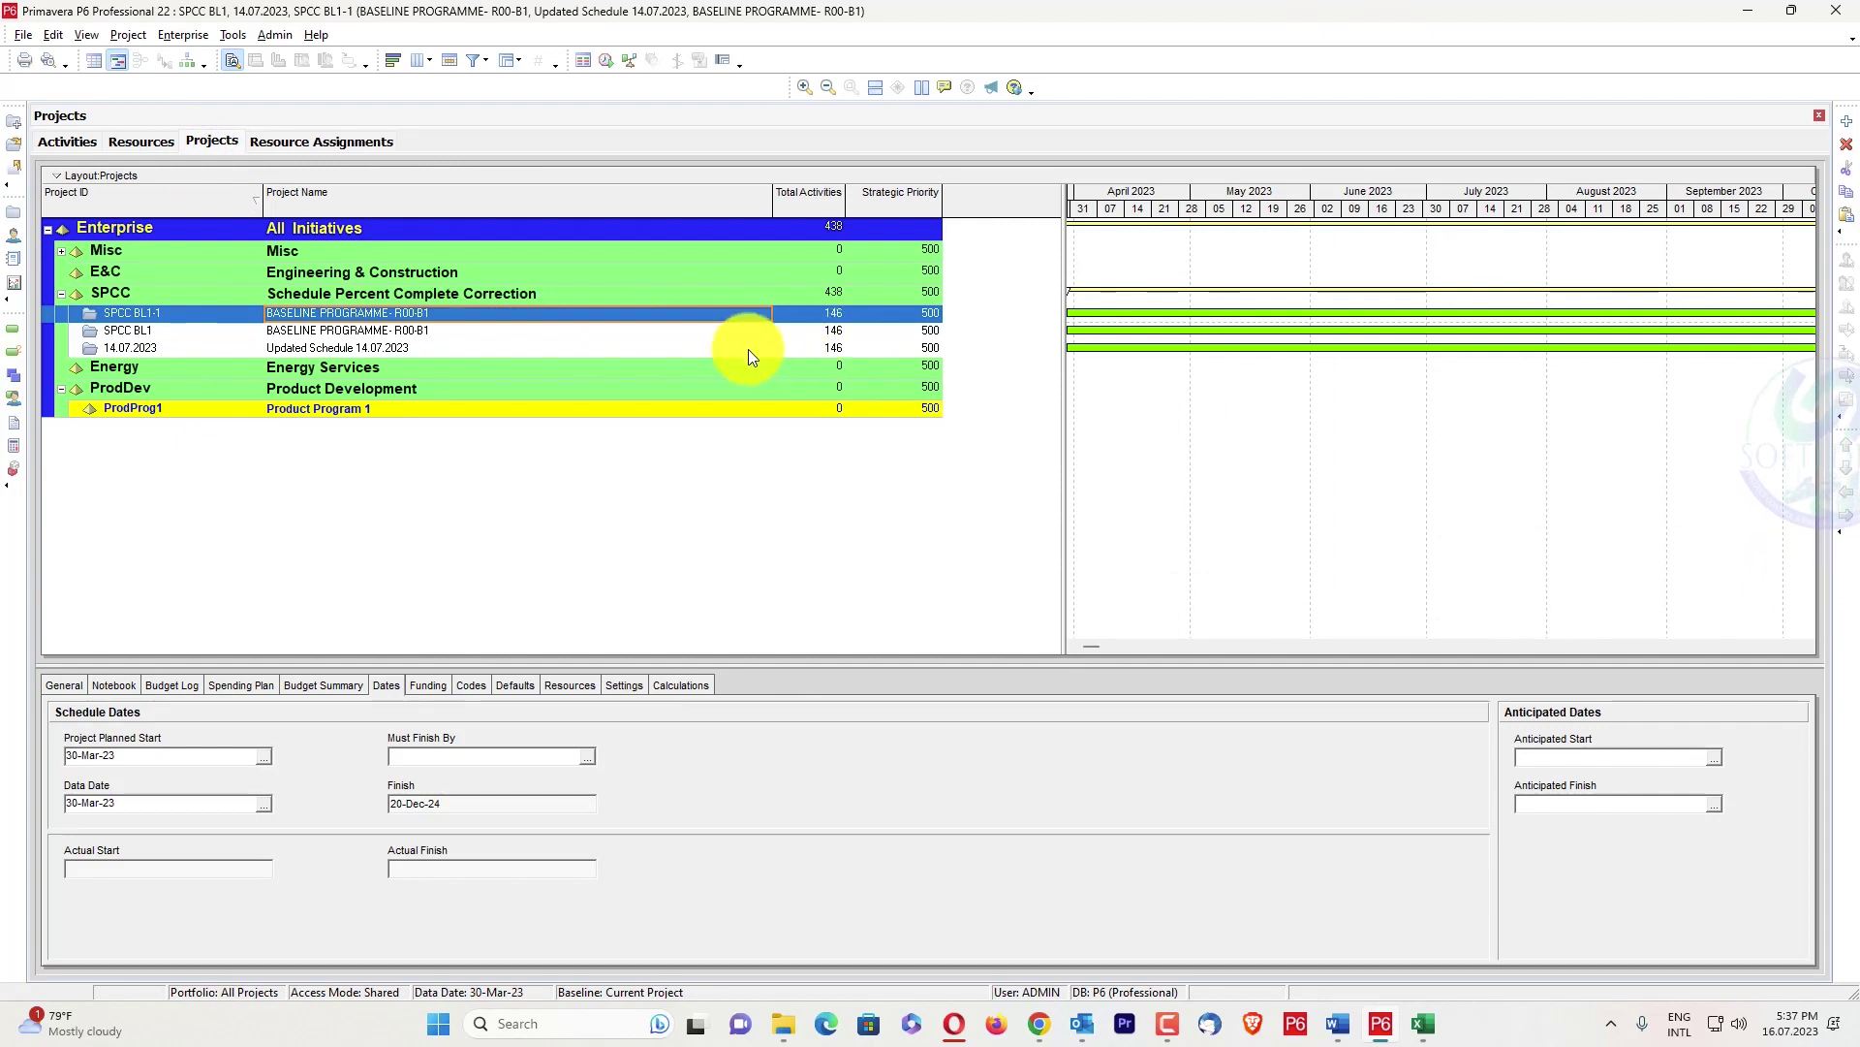
right_click(477, 345)
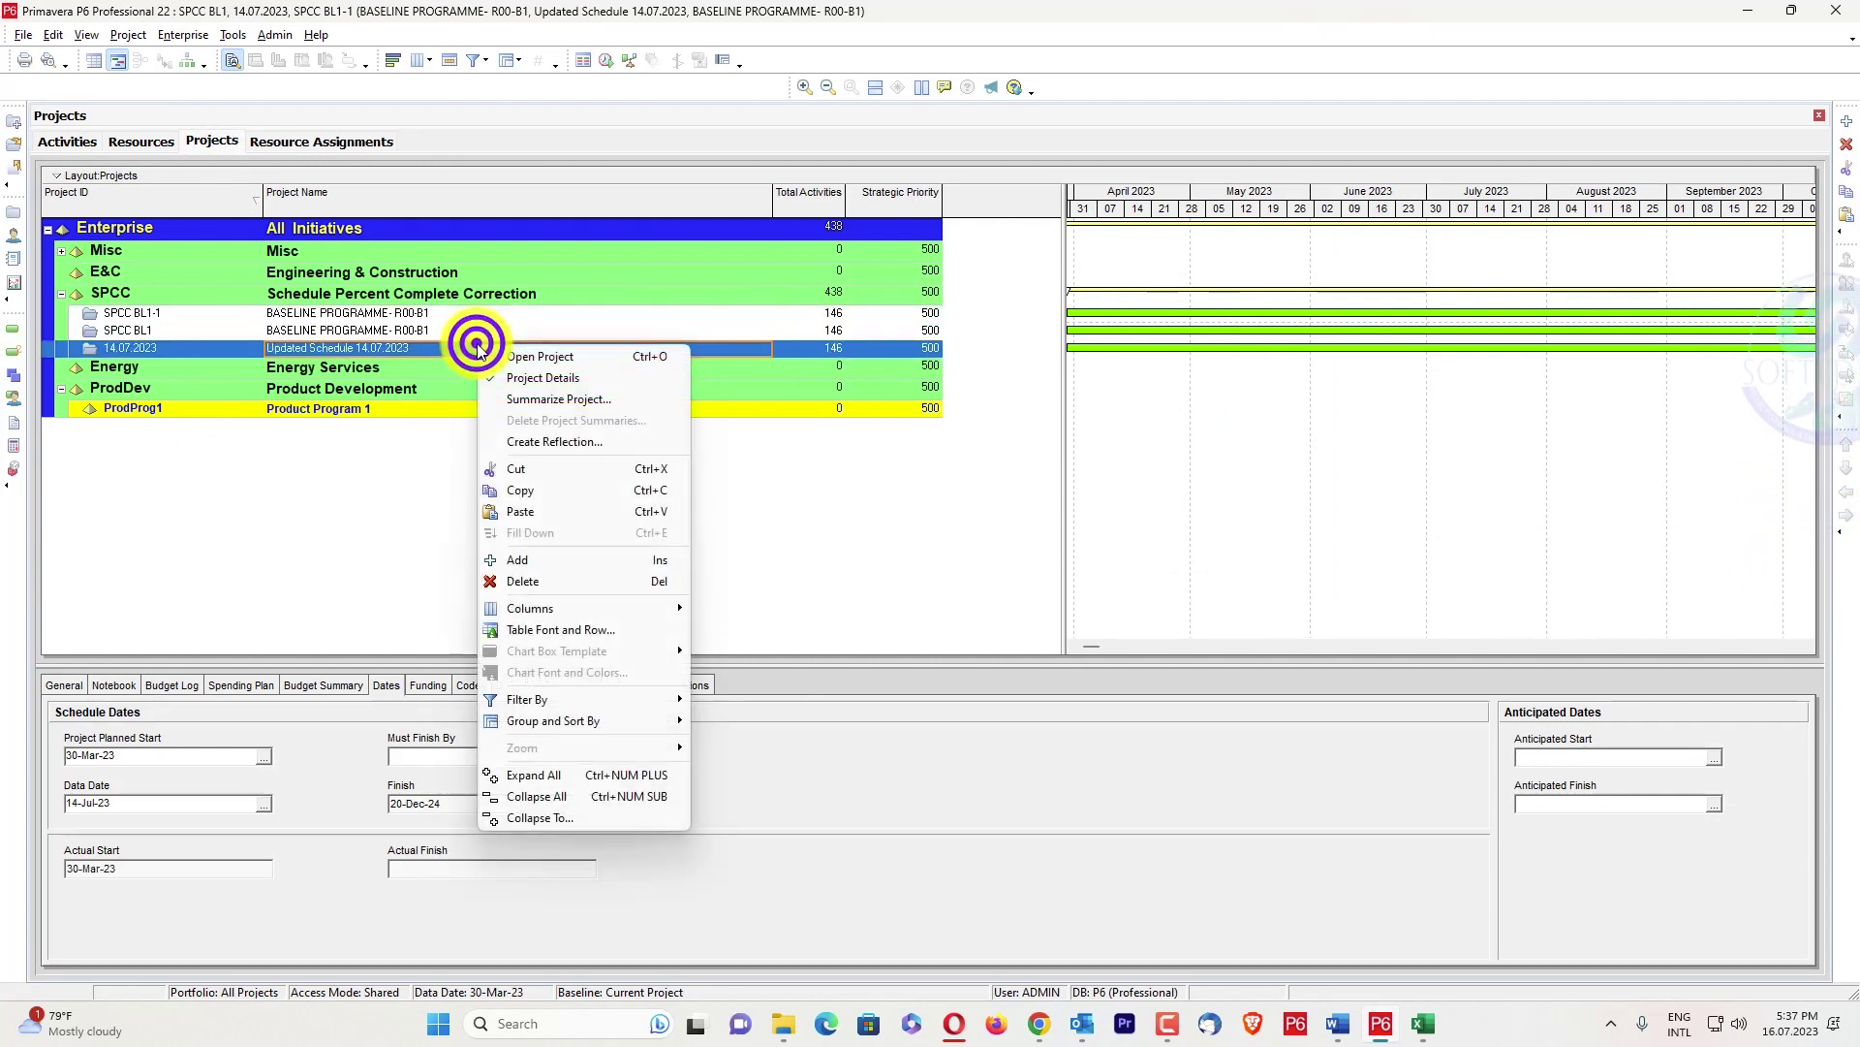
click(526, 355)
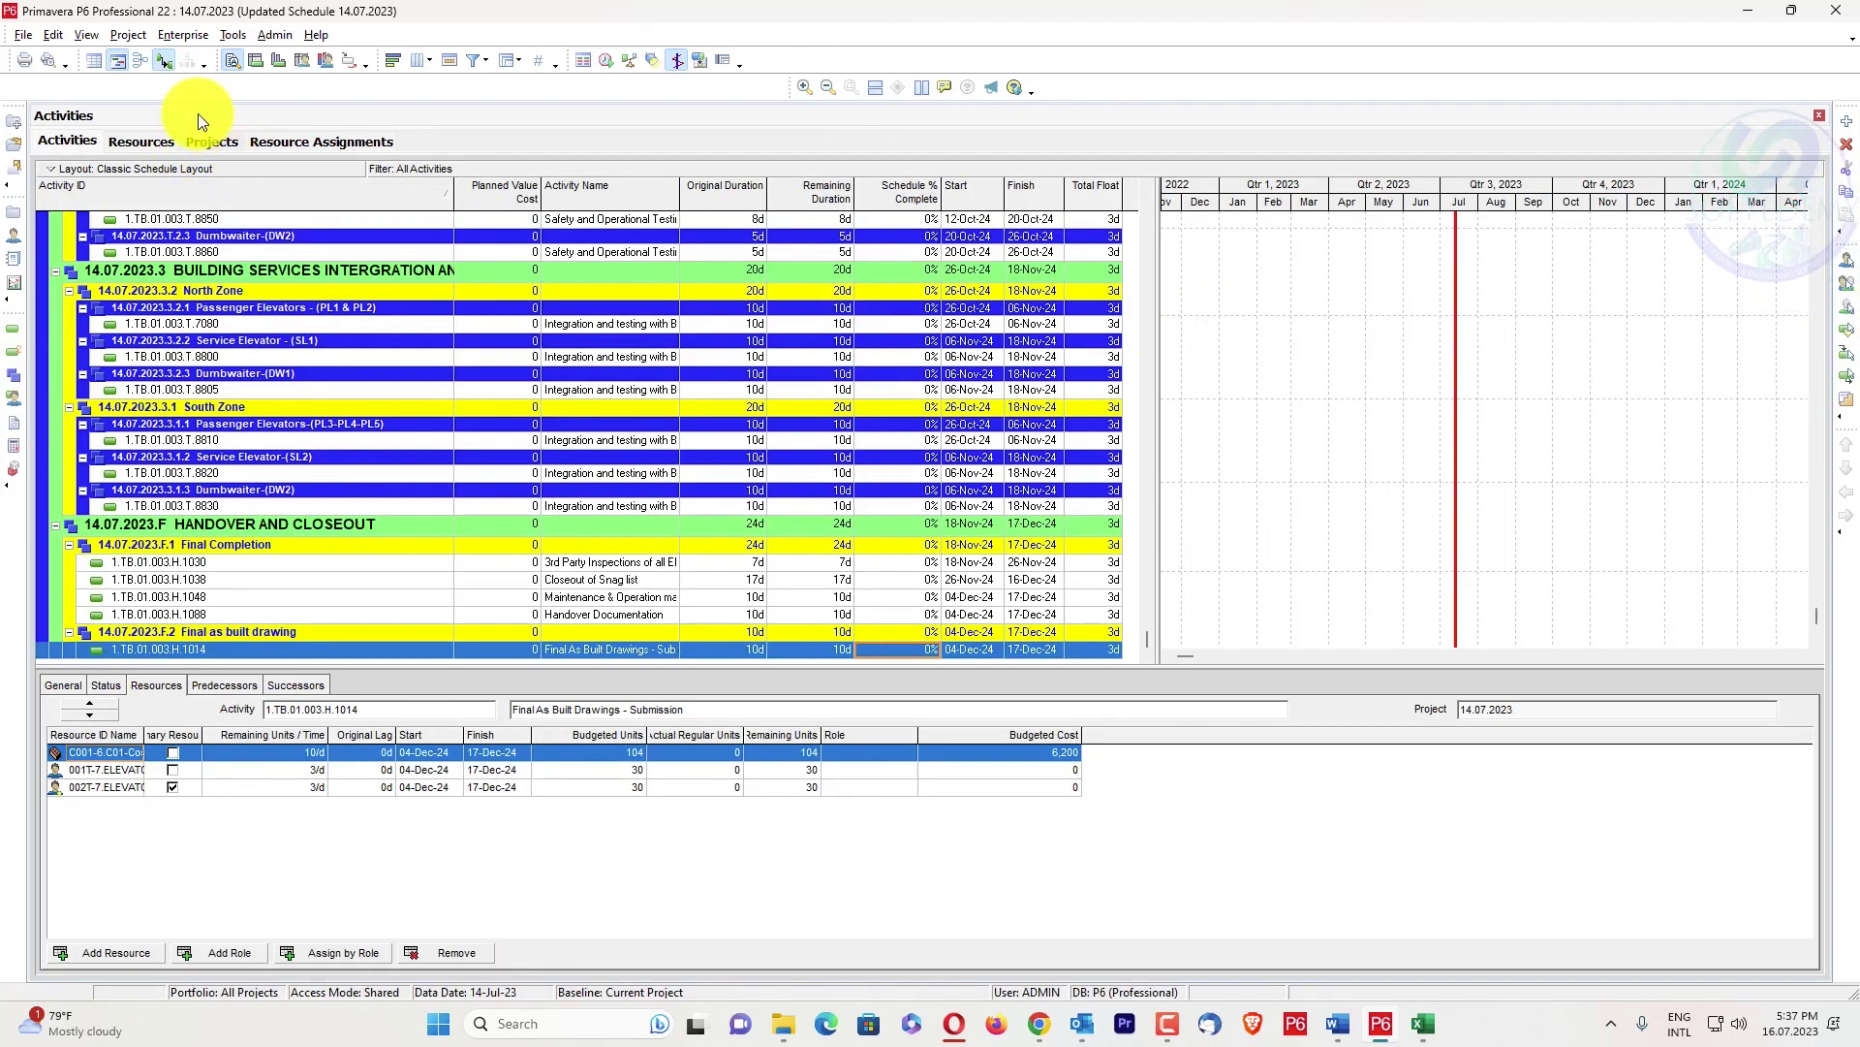
Convert project SPCC BL1-1 into a new baseline of the Updated Schedule 14.07.2023 project
click(127, 35)
click(182, 167)
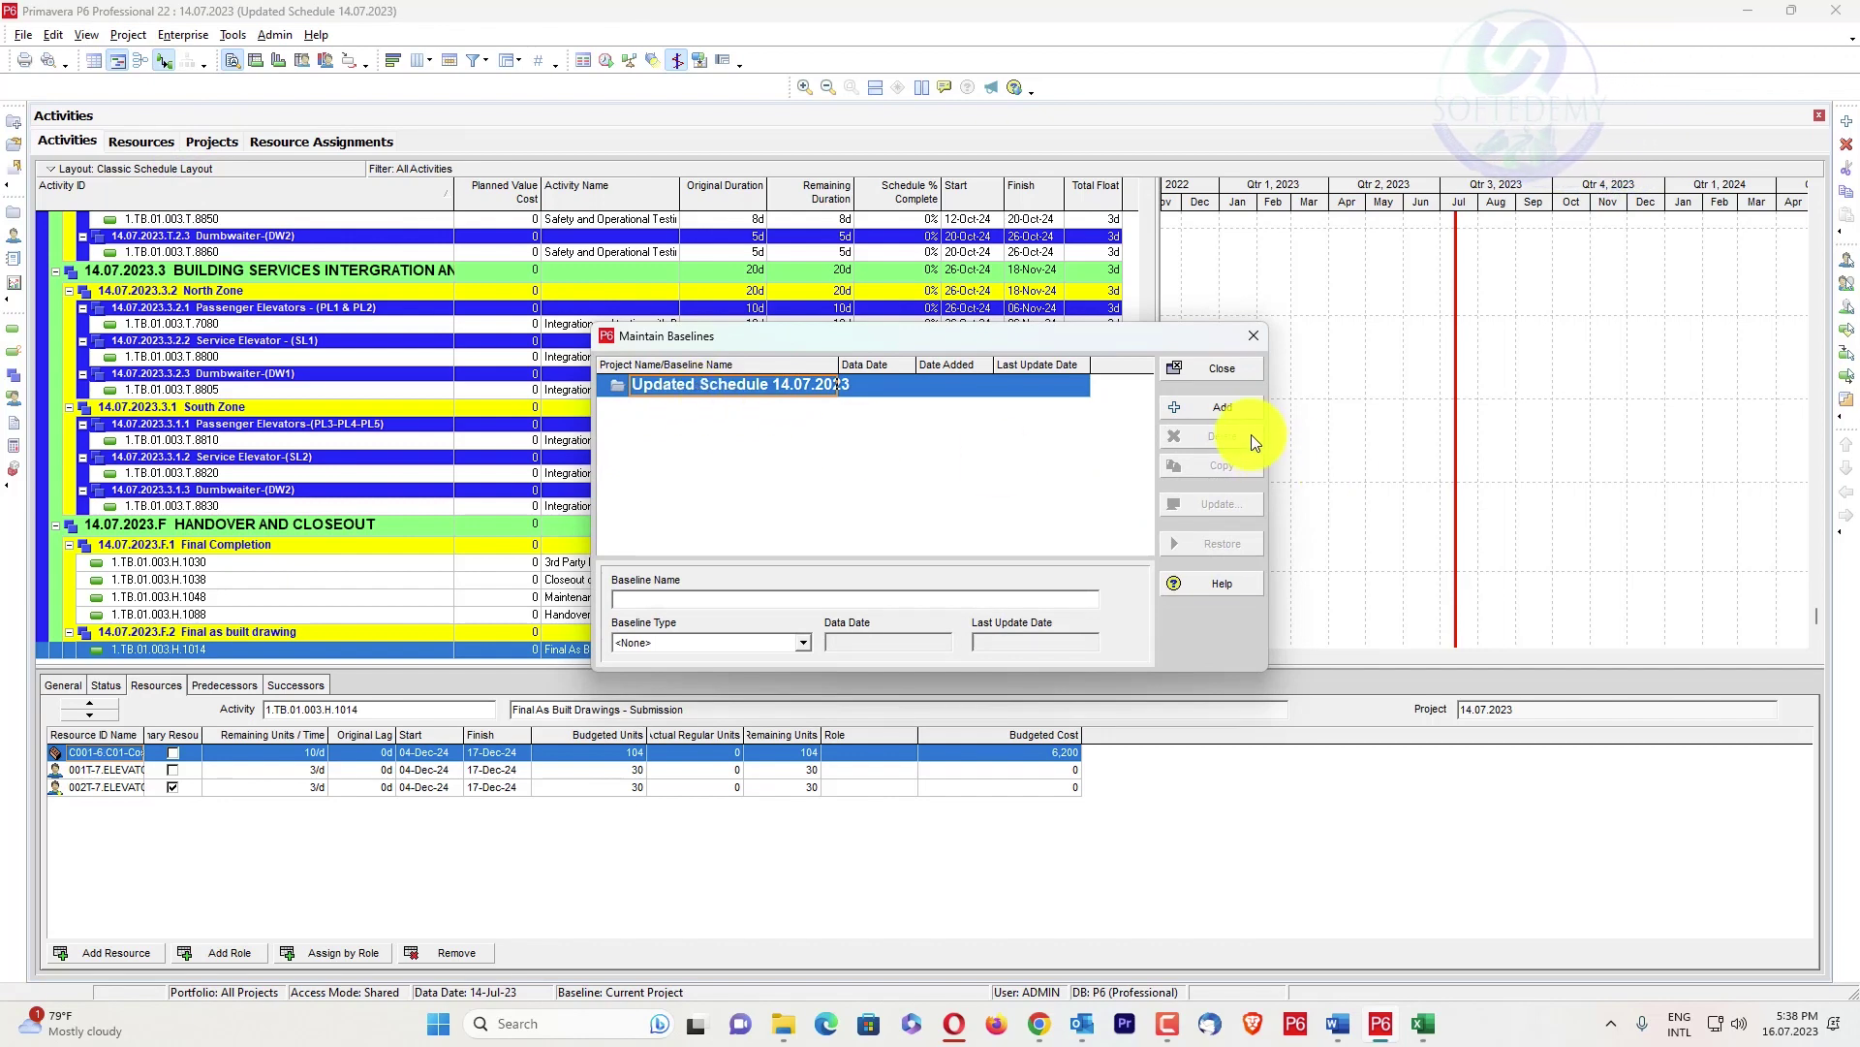
click(1245, 407)
click(741, 528)
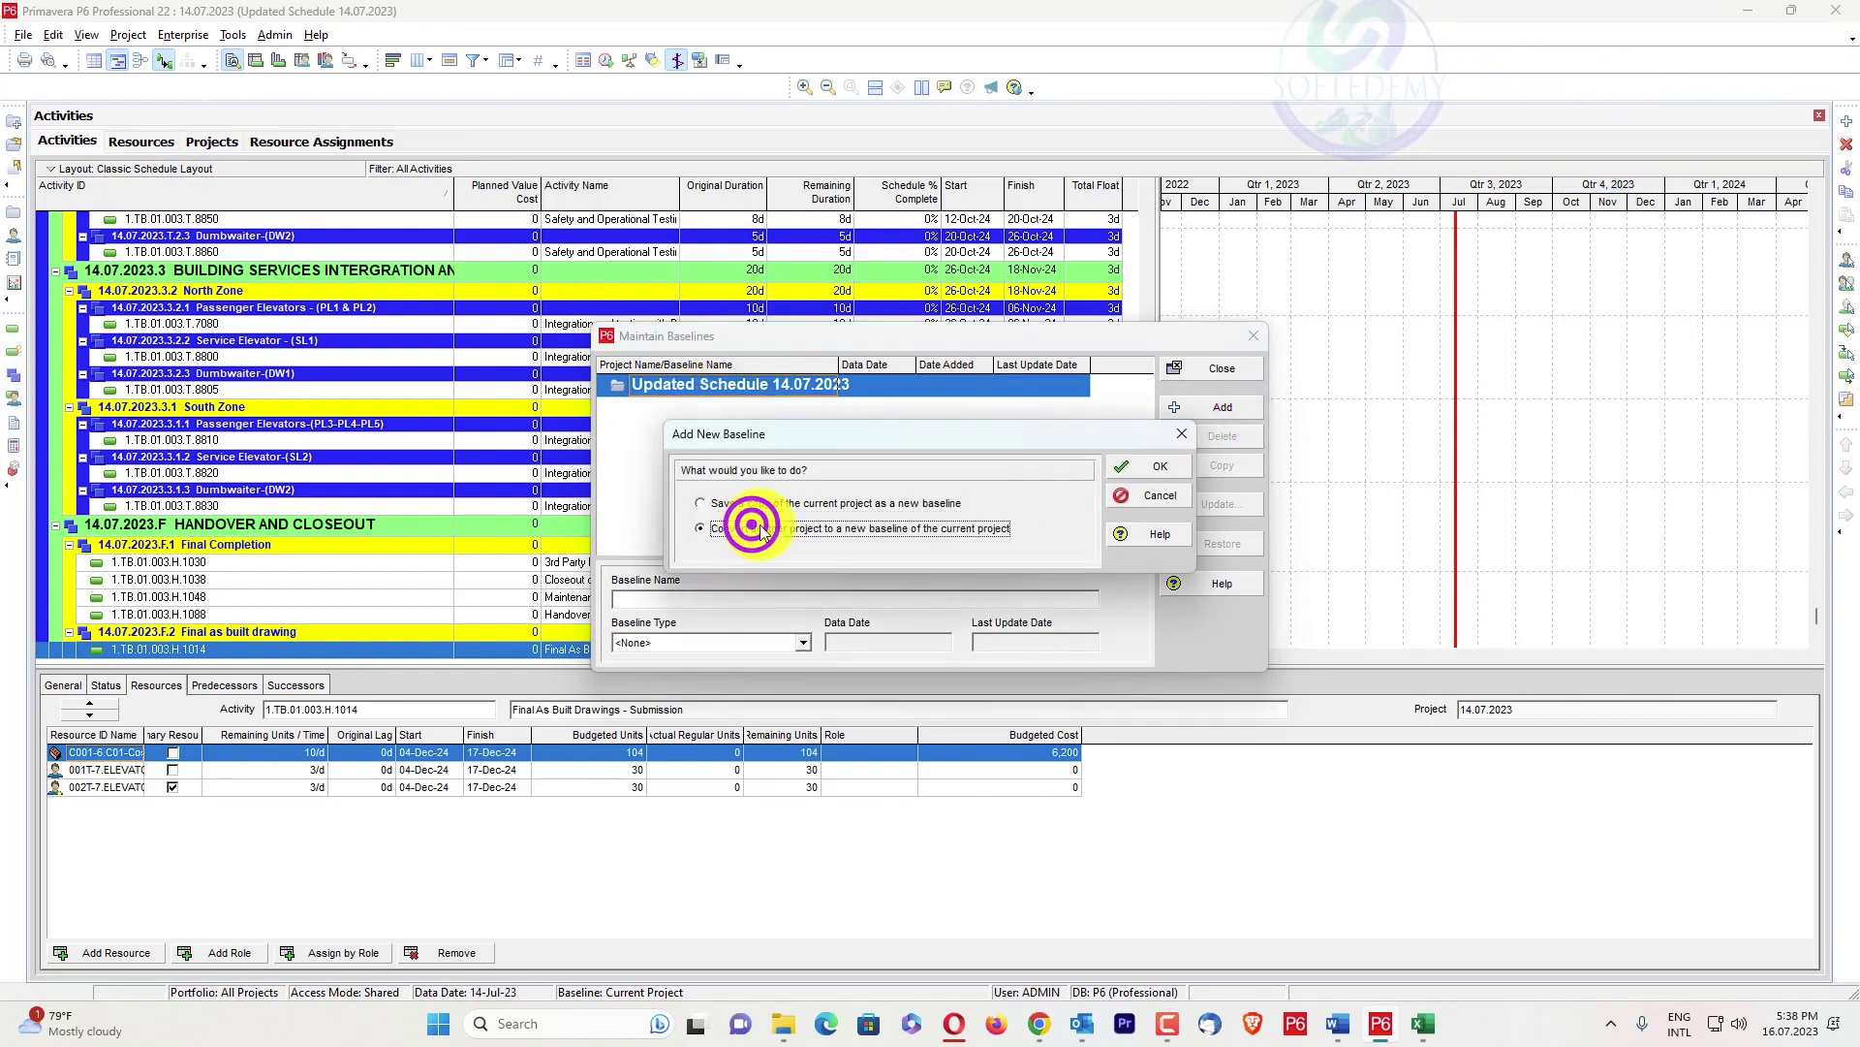
click(1138, 465)
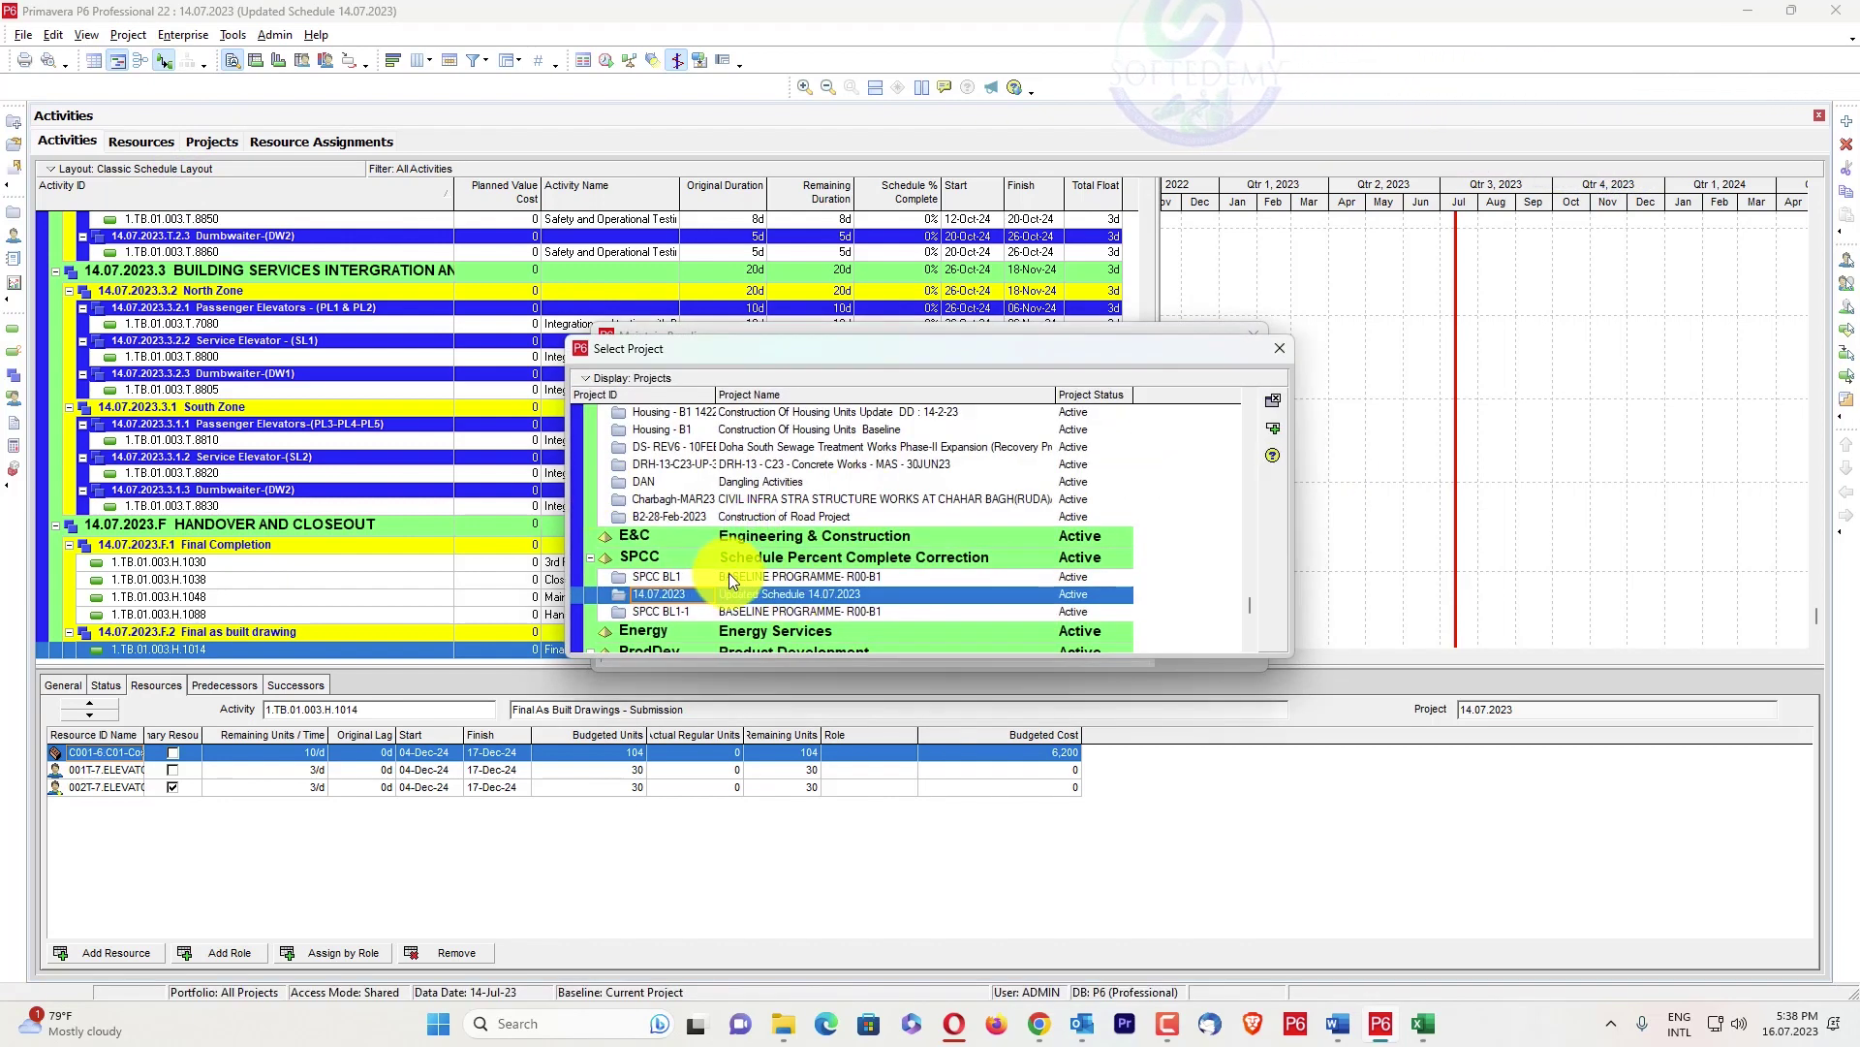
scroll(728, 572, down, 1)
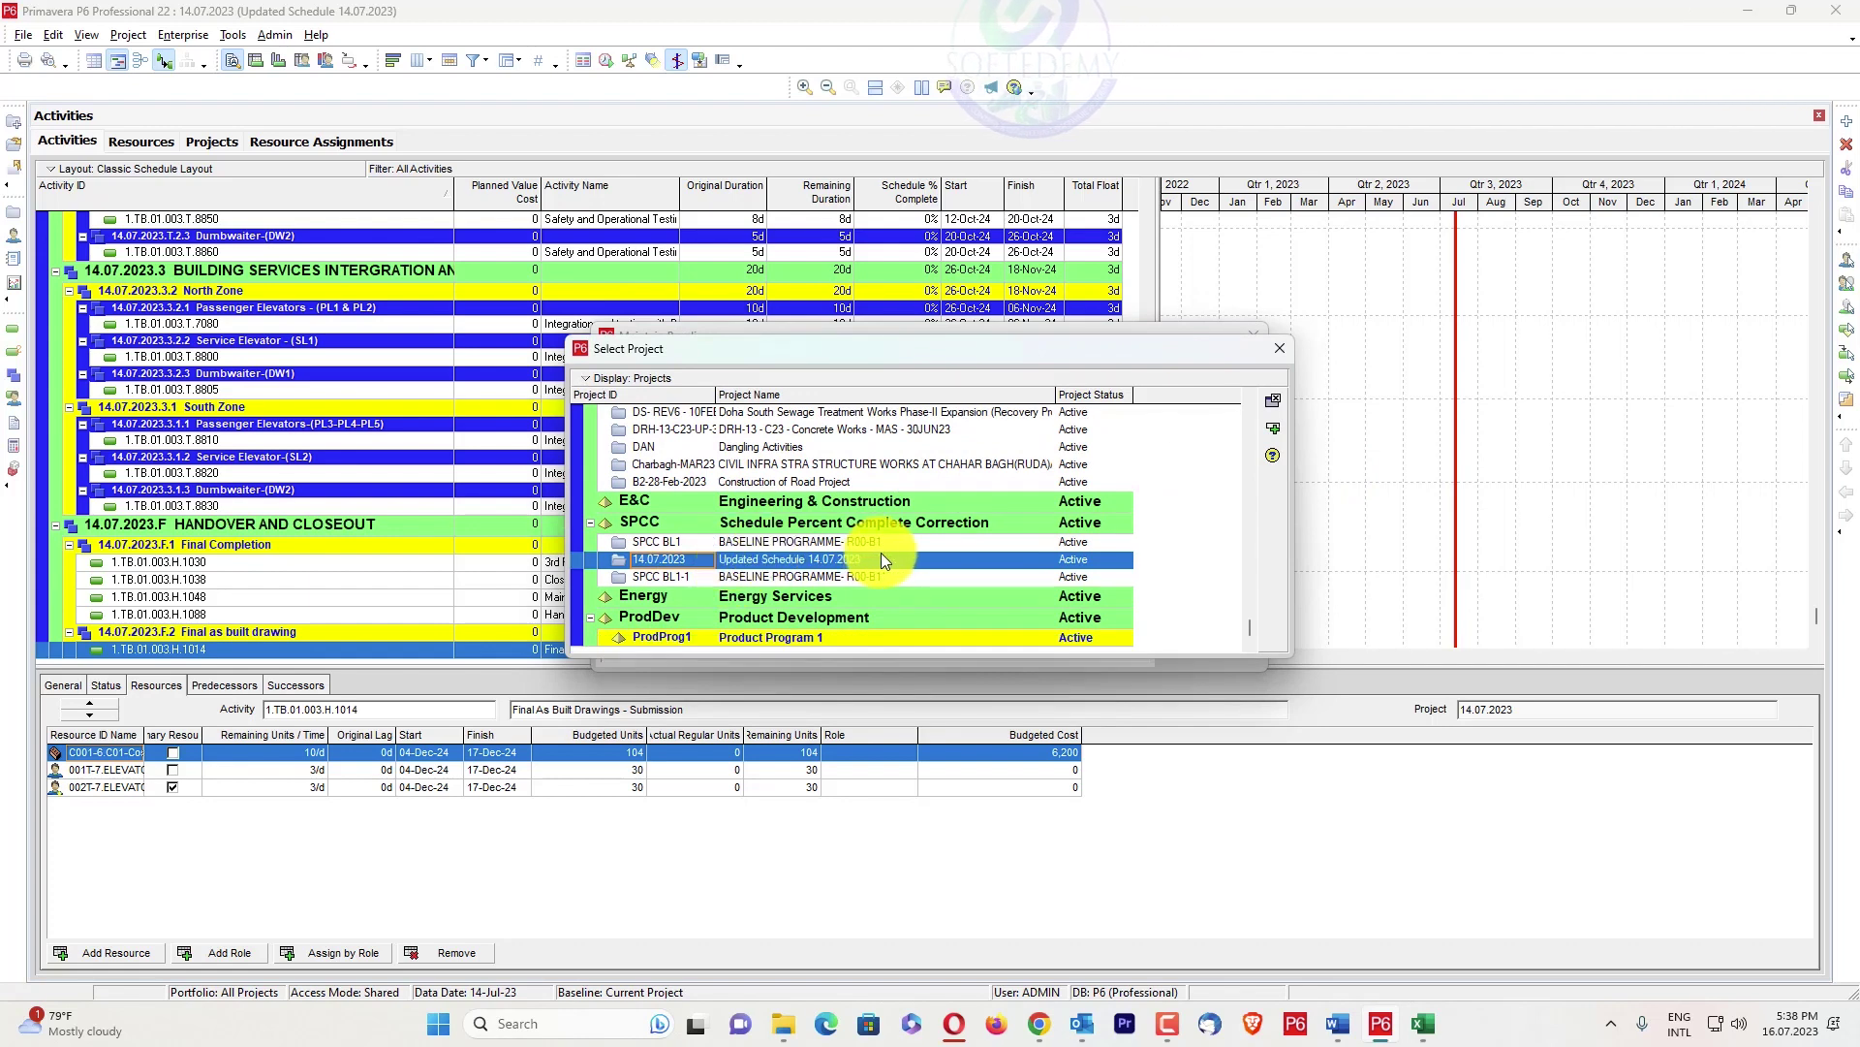
click(787, 575)
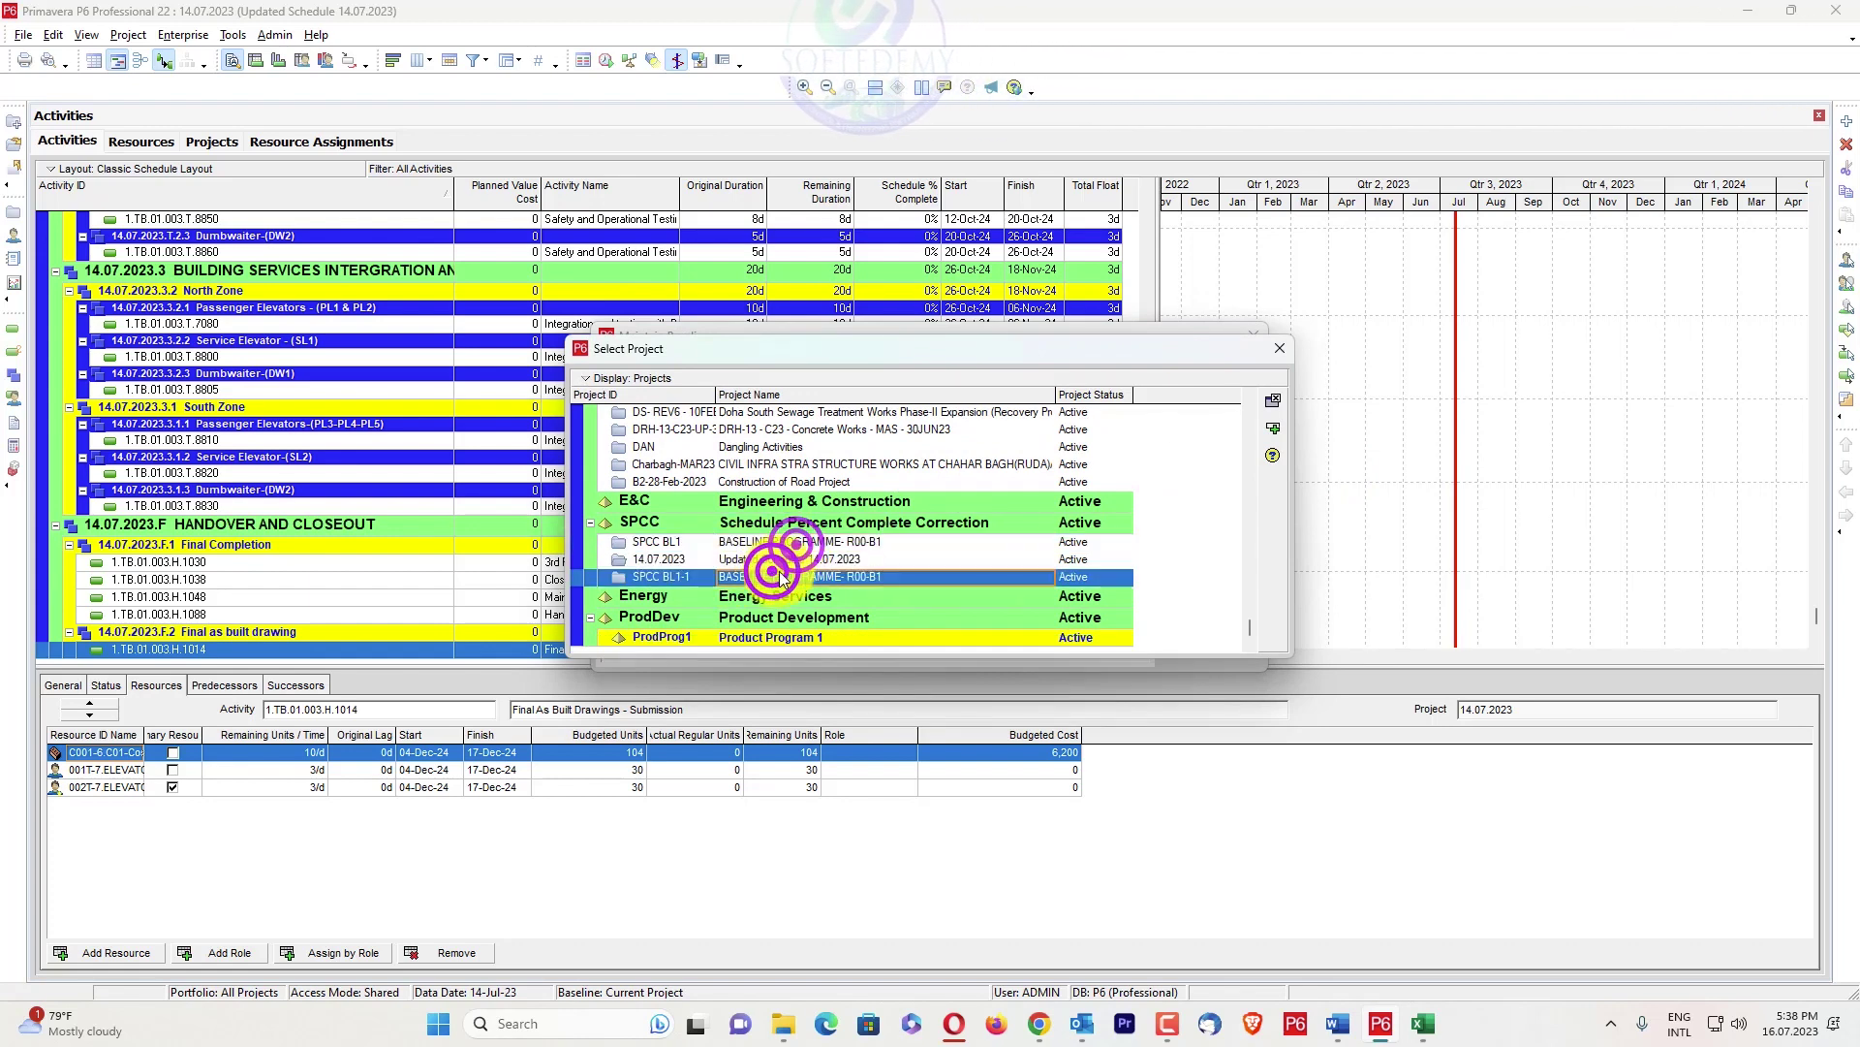
click(1264, 432)
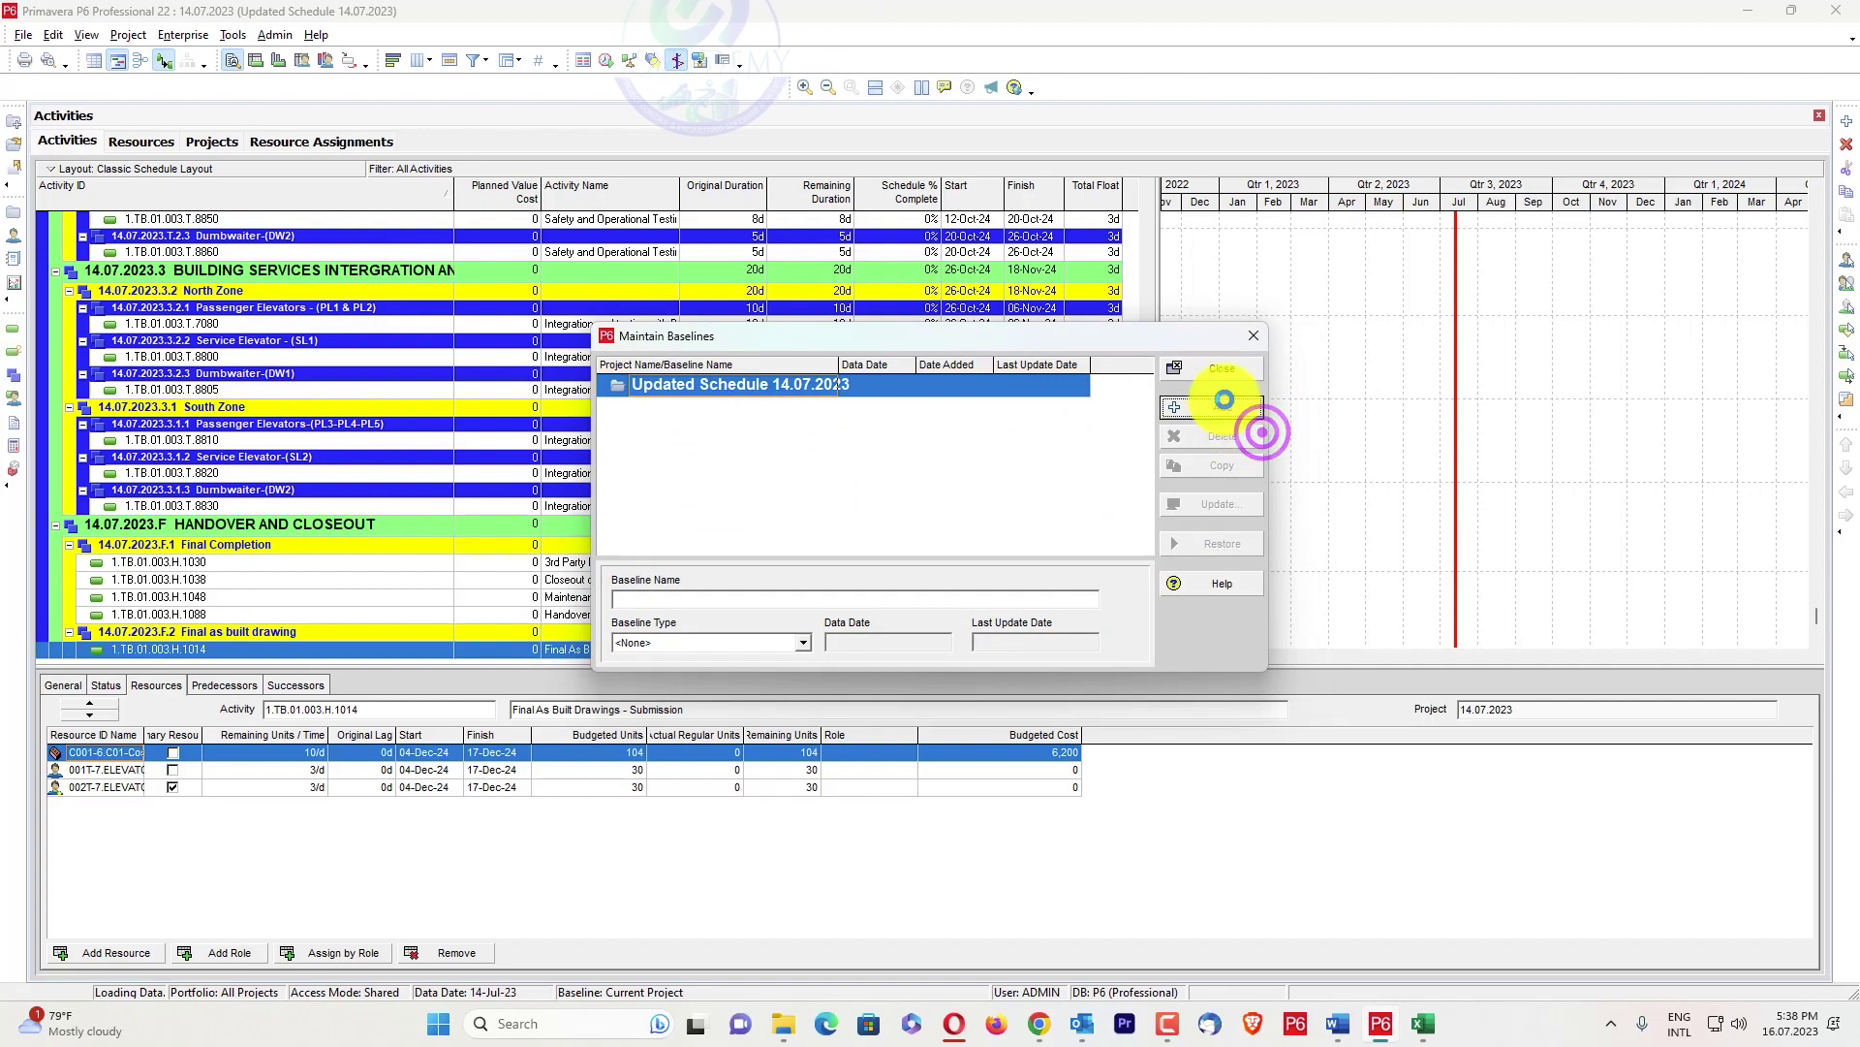
click(1225, 398)
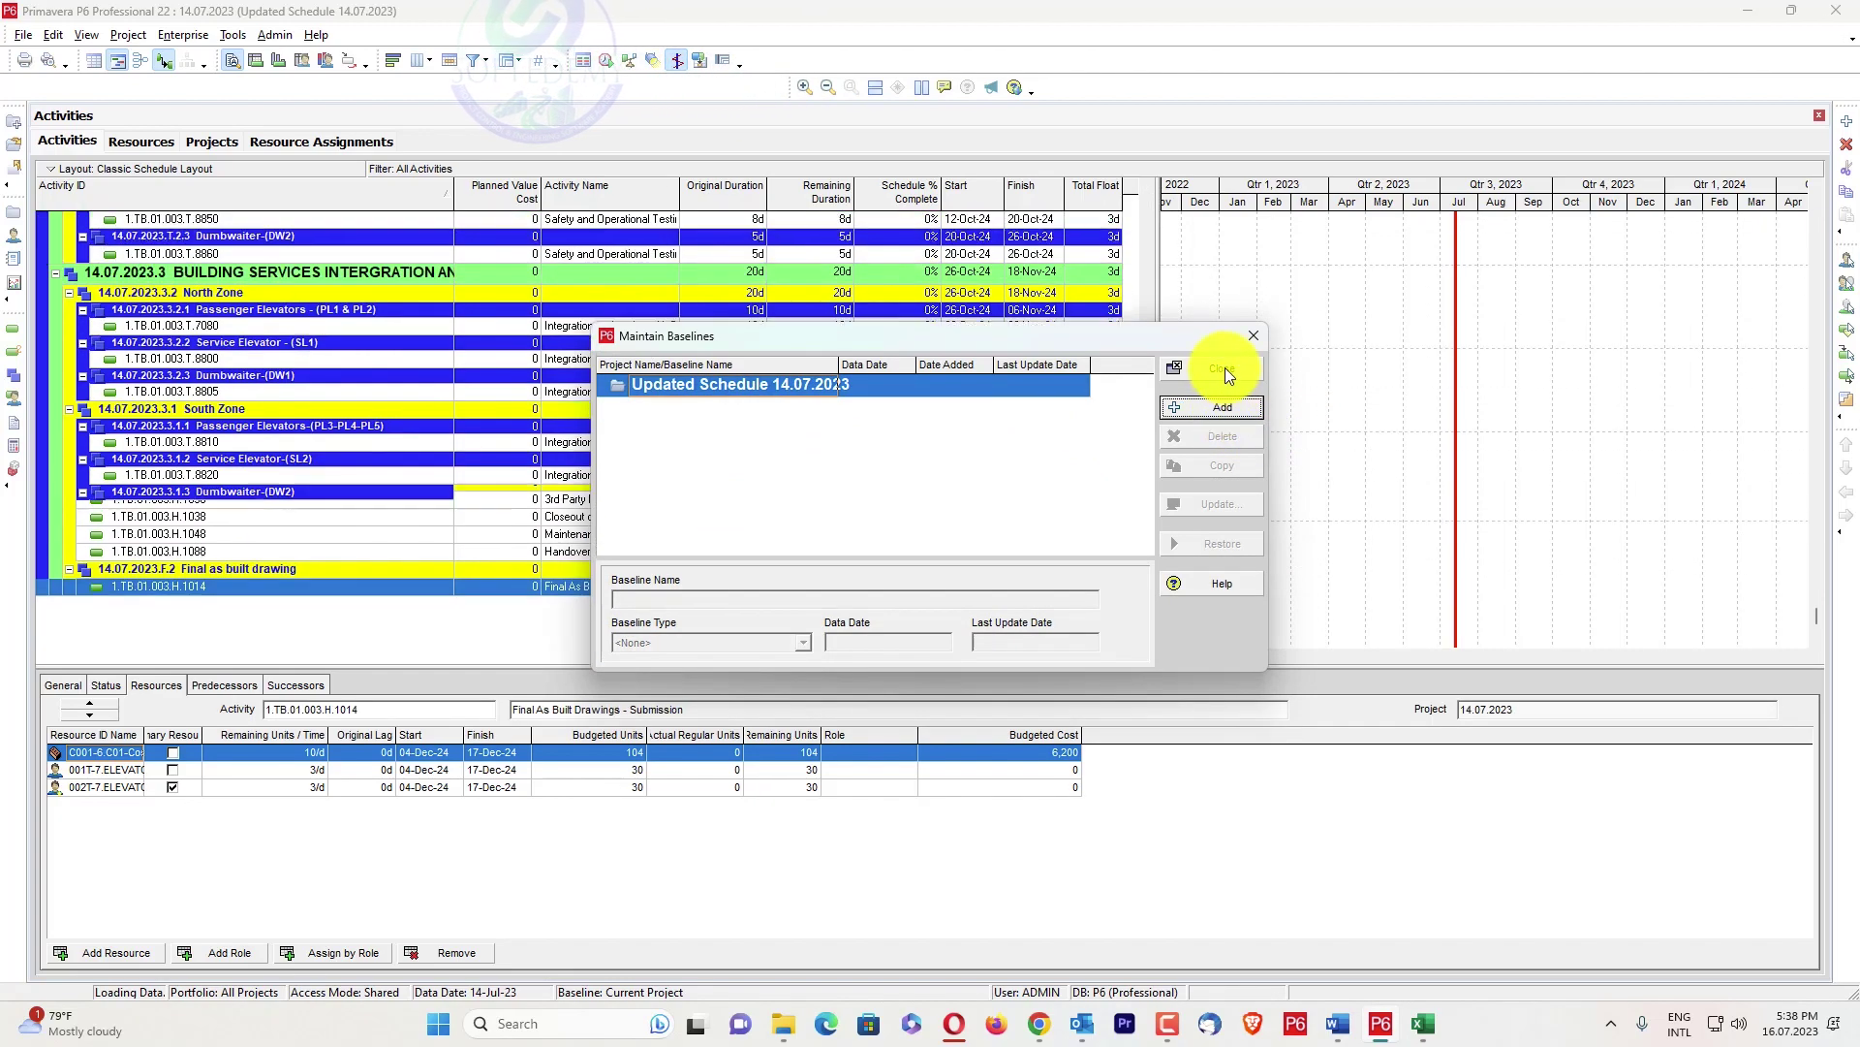
click(1225, 369)
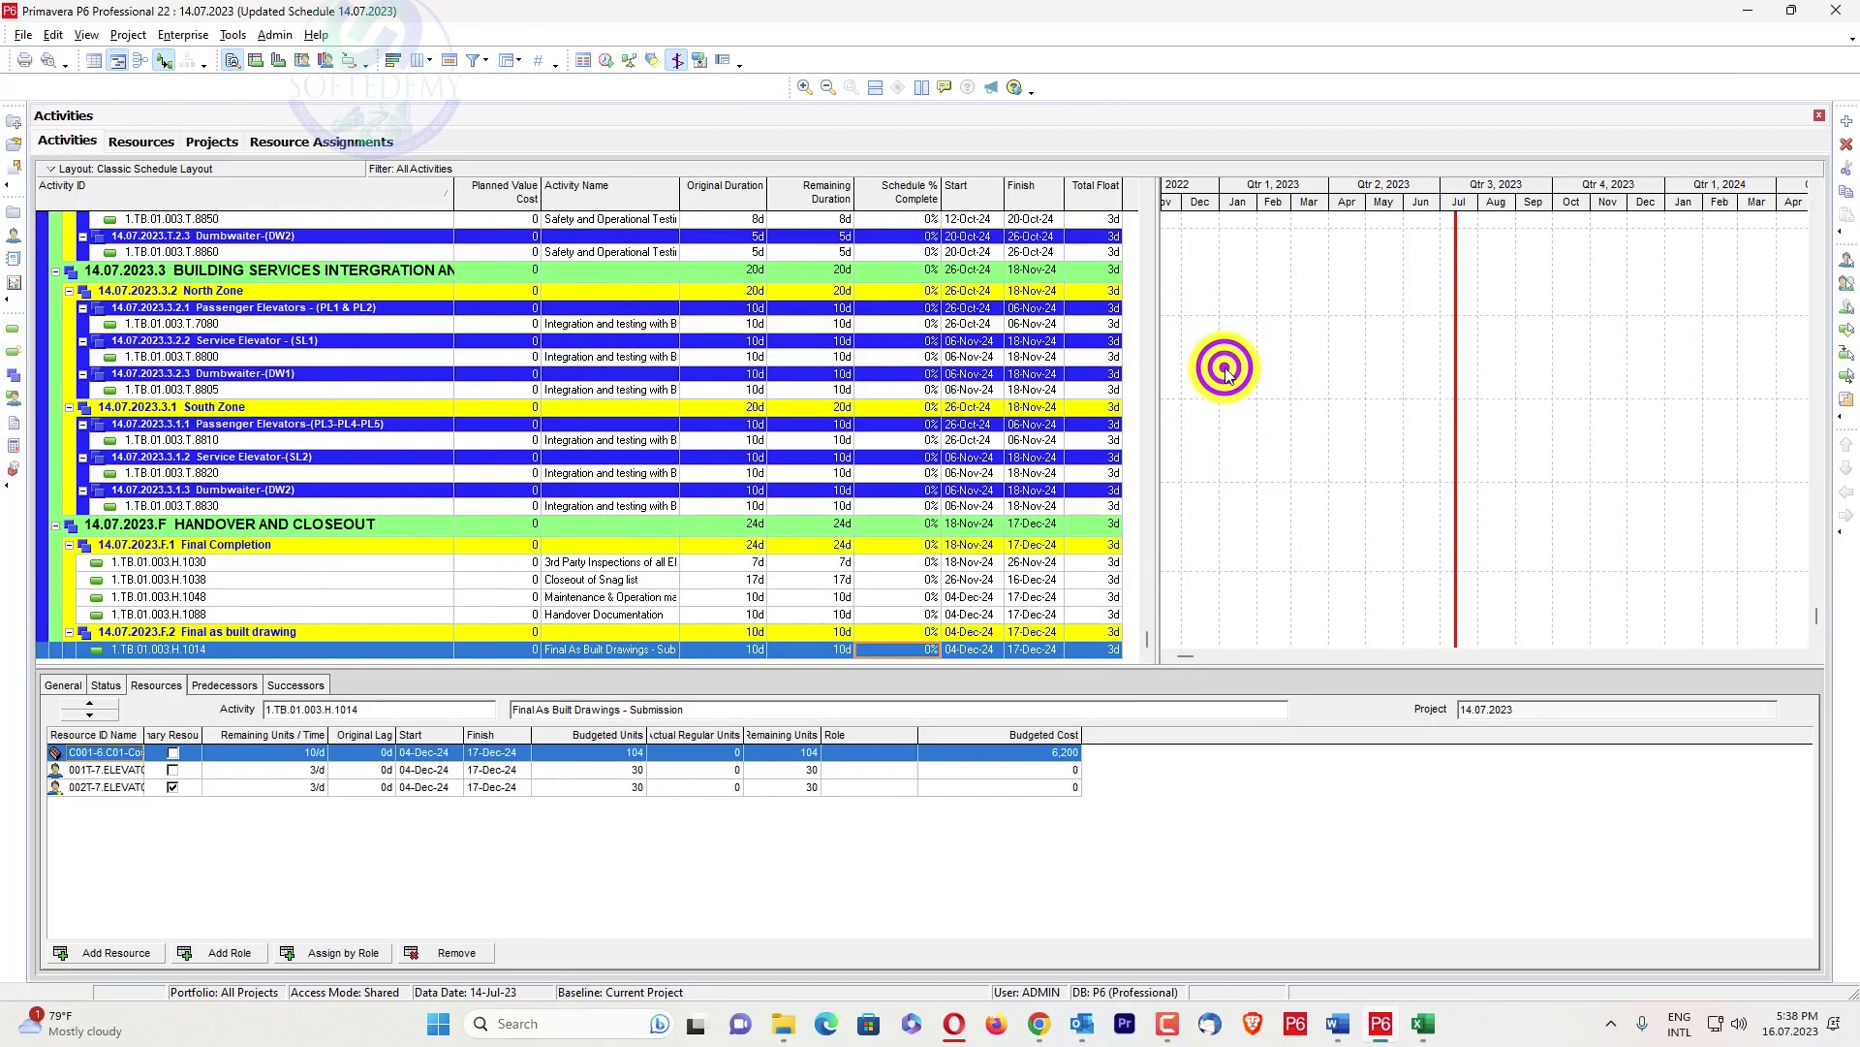
Assign BASELINE PROGRAMME- R00-B1 as both the project baseline and the primary user baseline of project 14.07.2023
click(128, 34)
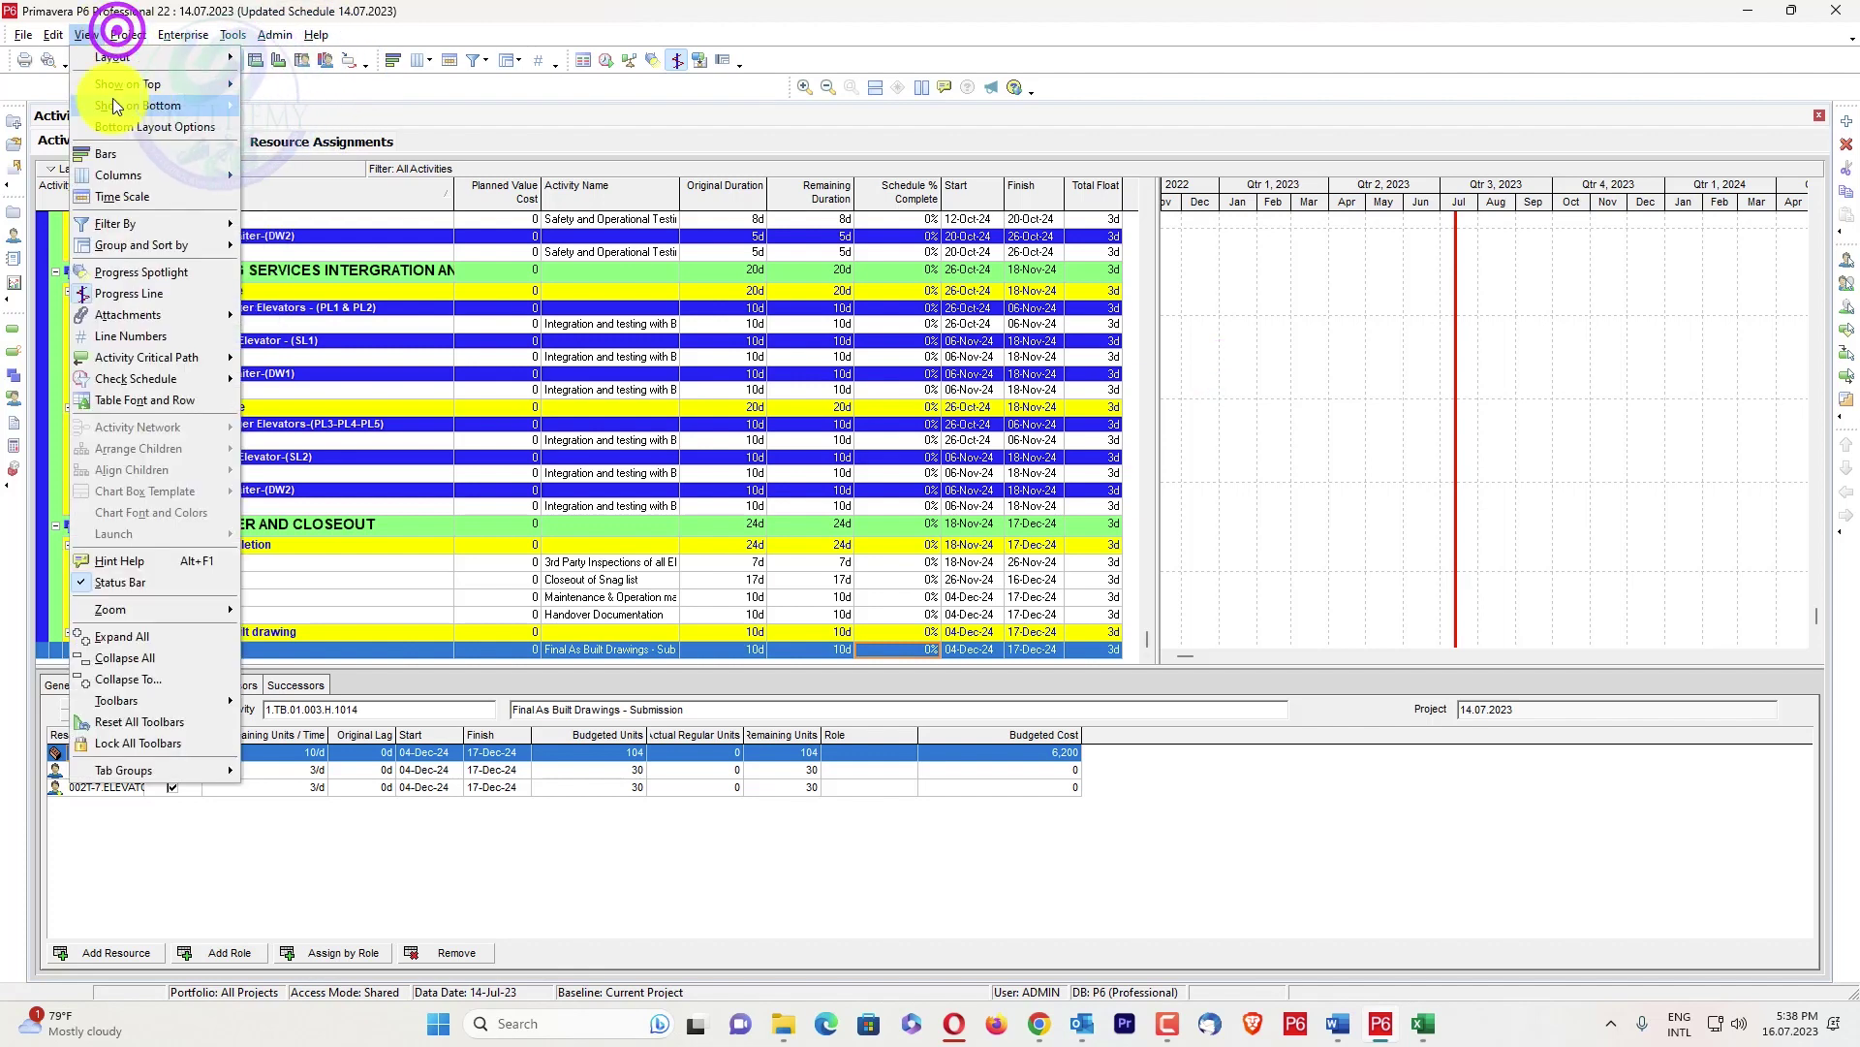
click(166, 146)
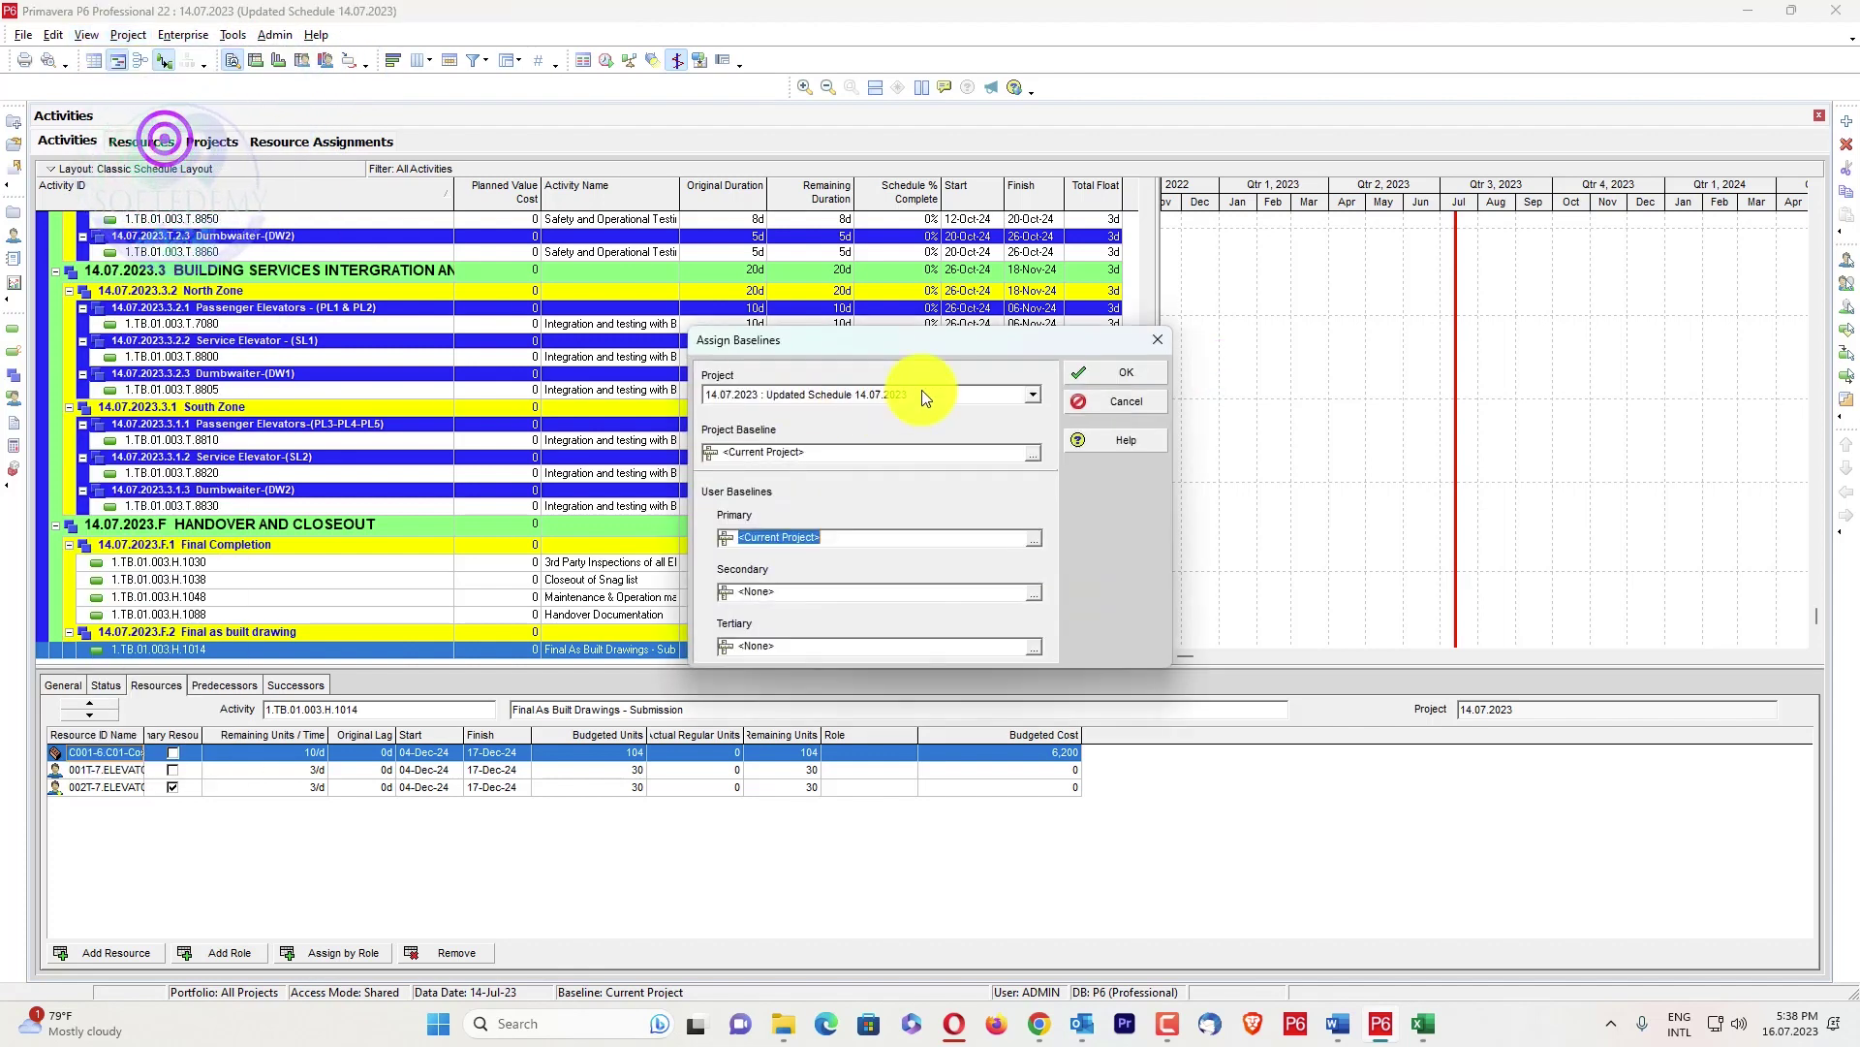
click(1031, 453)
click(1029, 463)
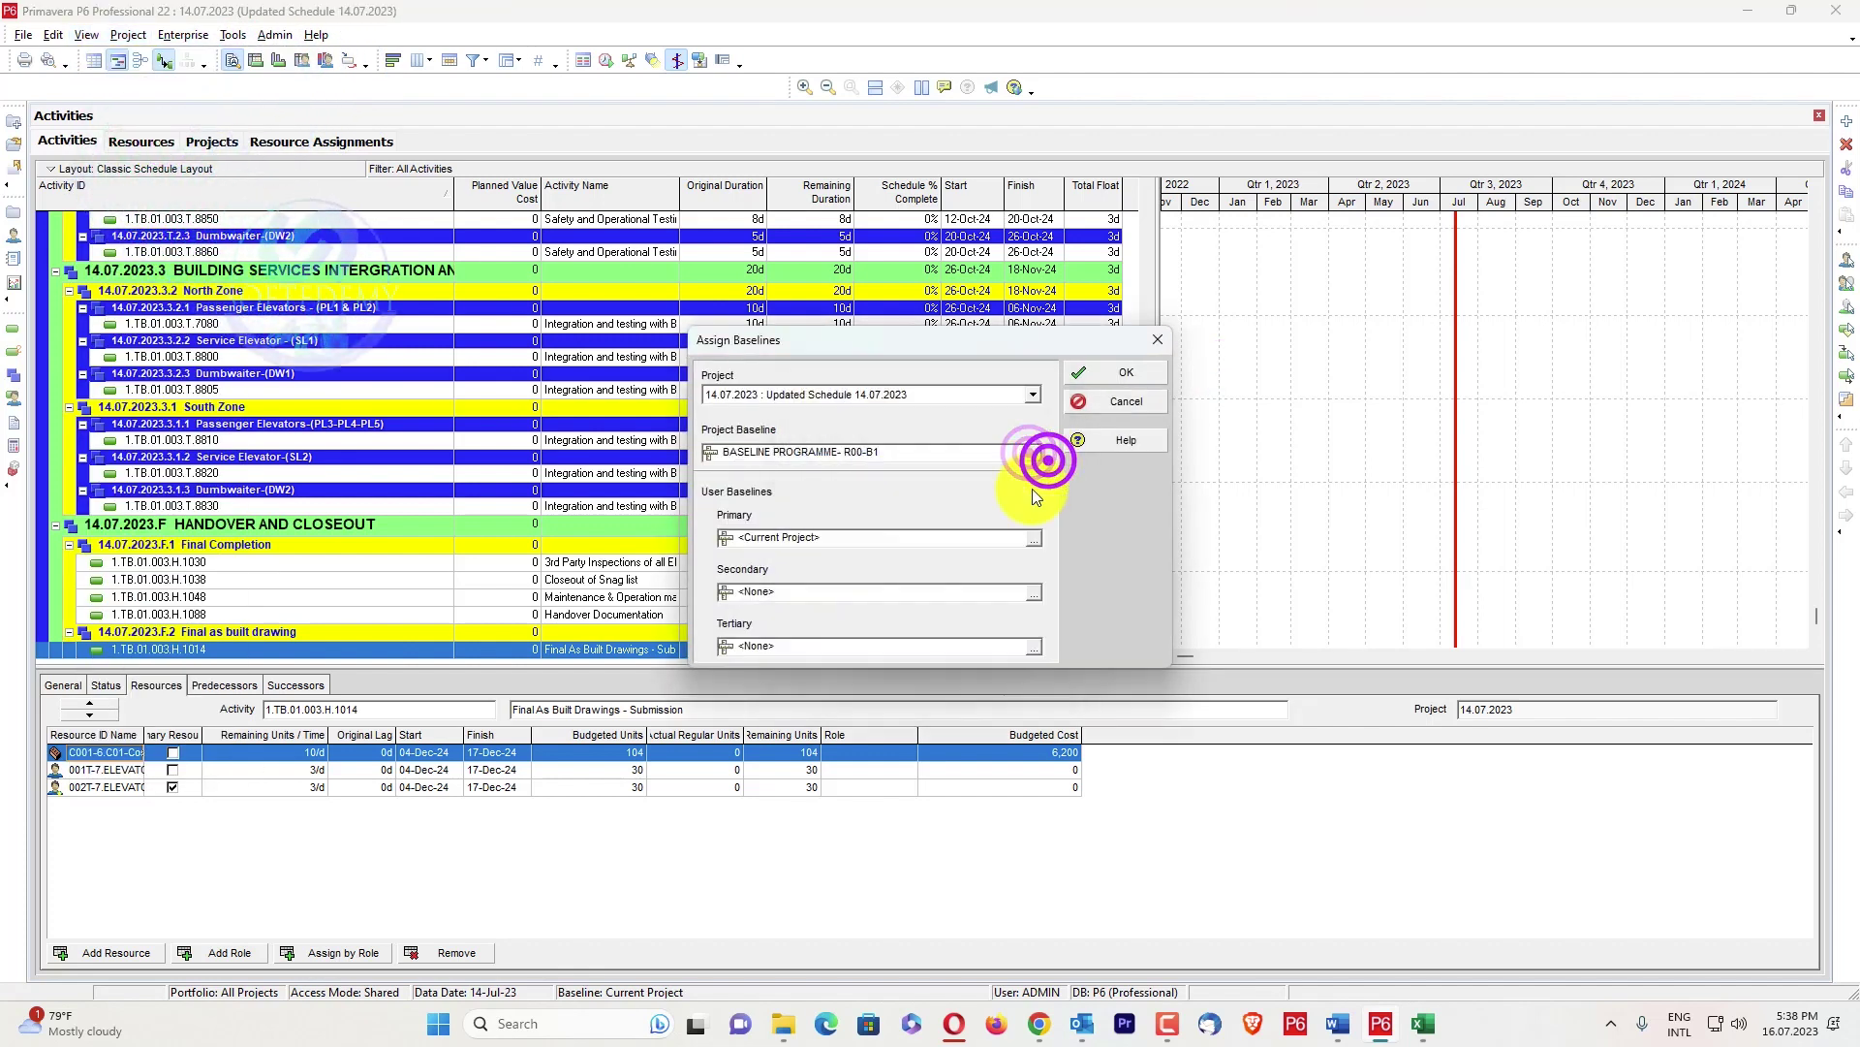
click(1034, 538)
click(1045, 514)
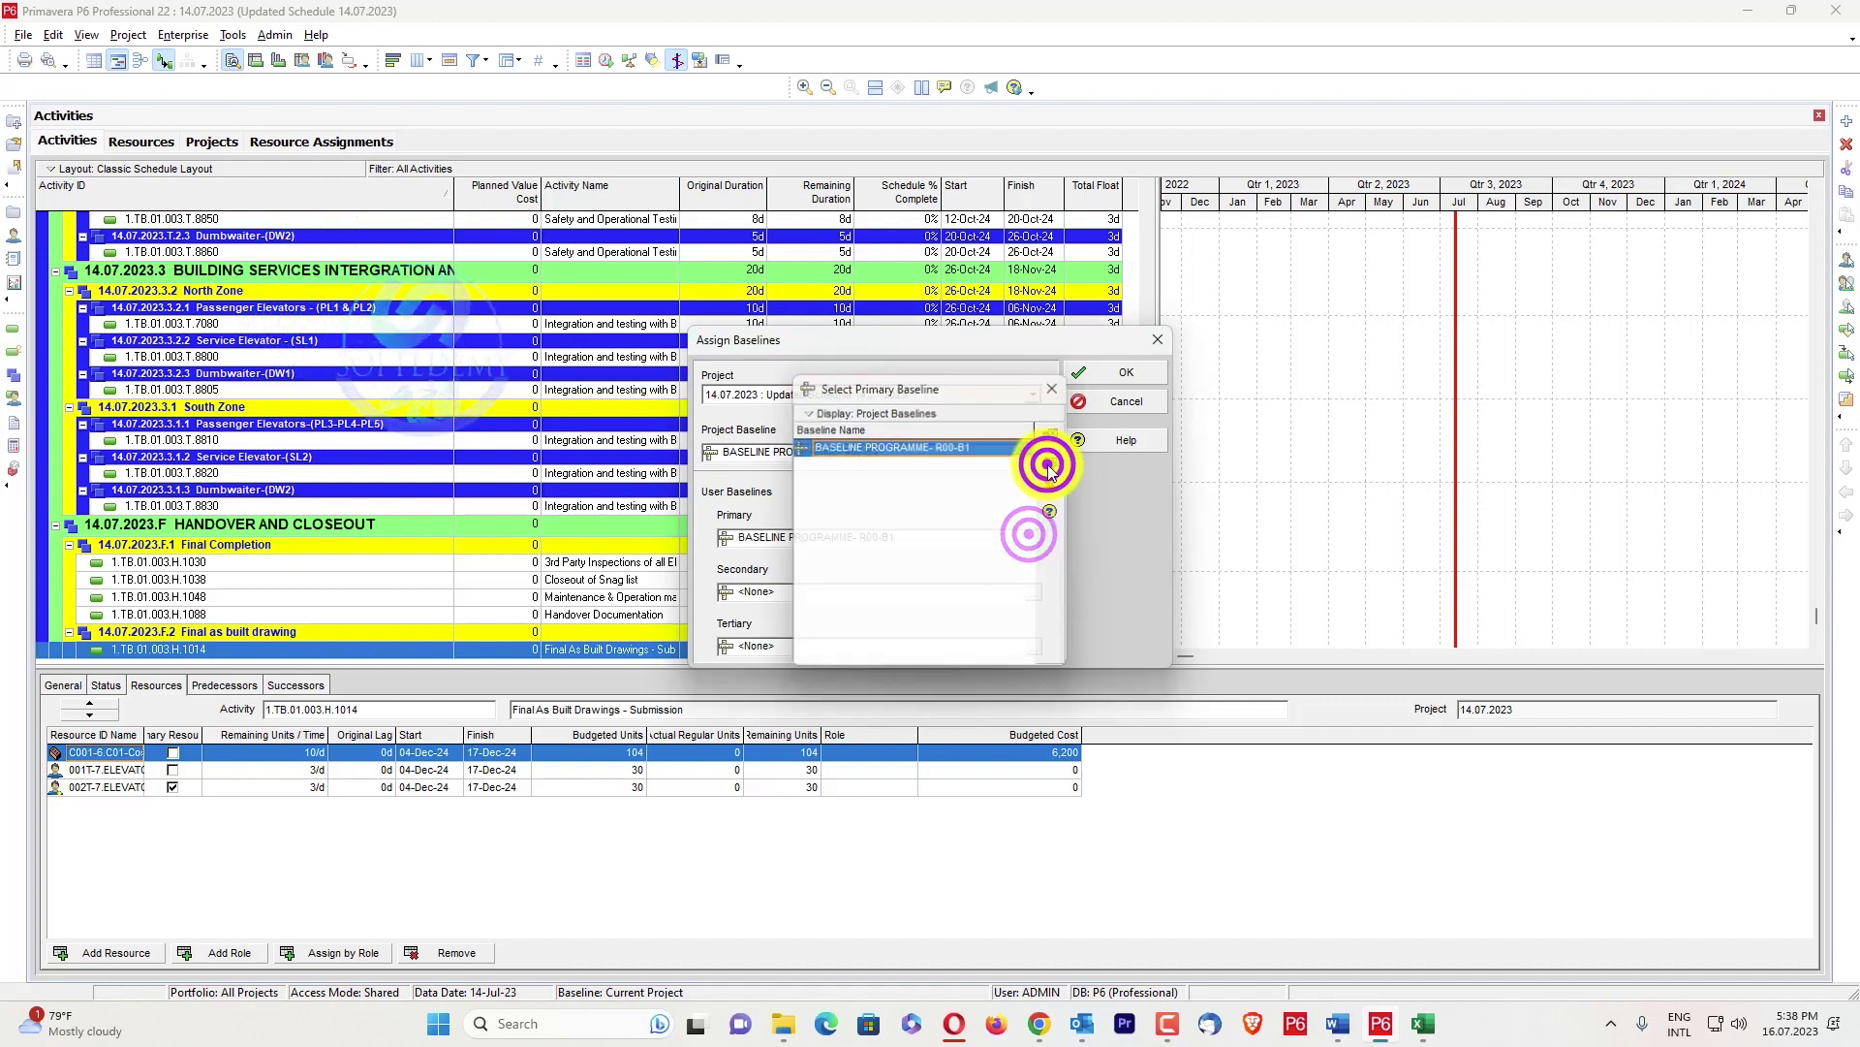
click(1122, 371)
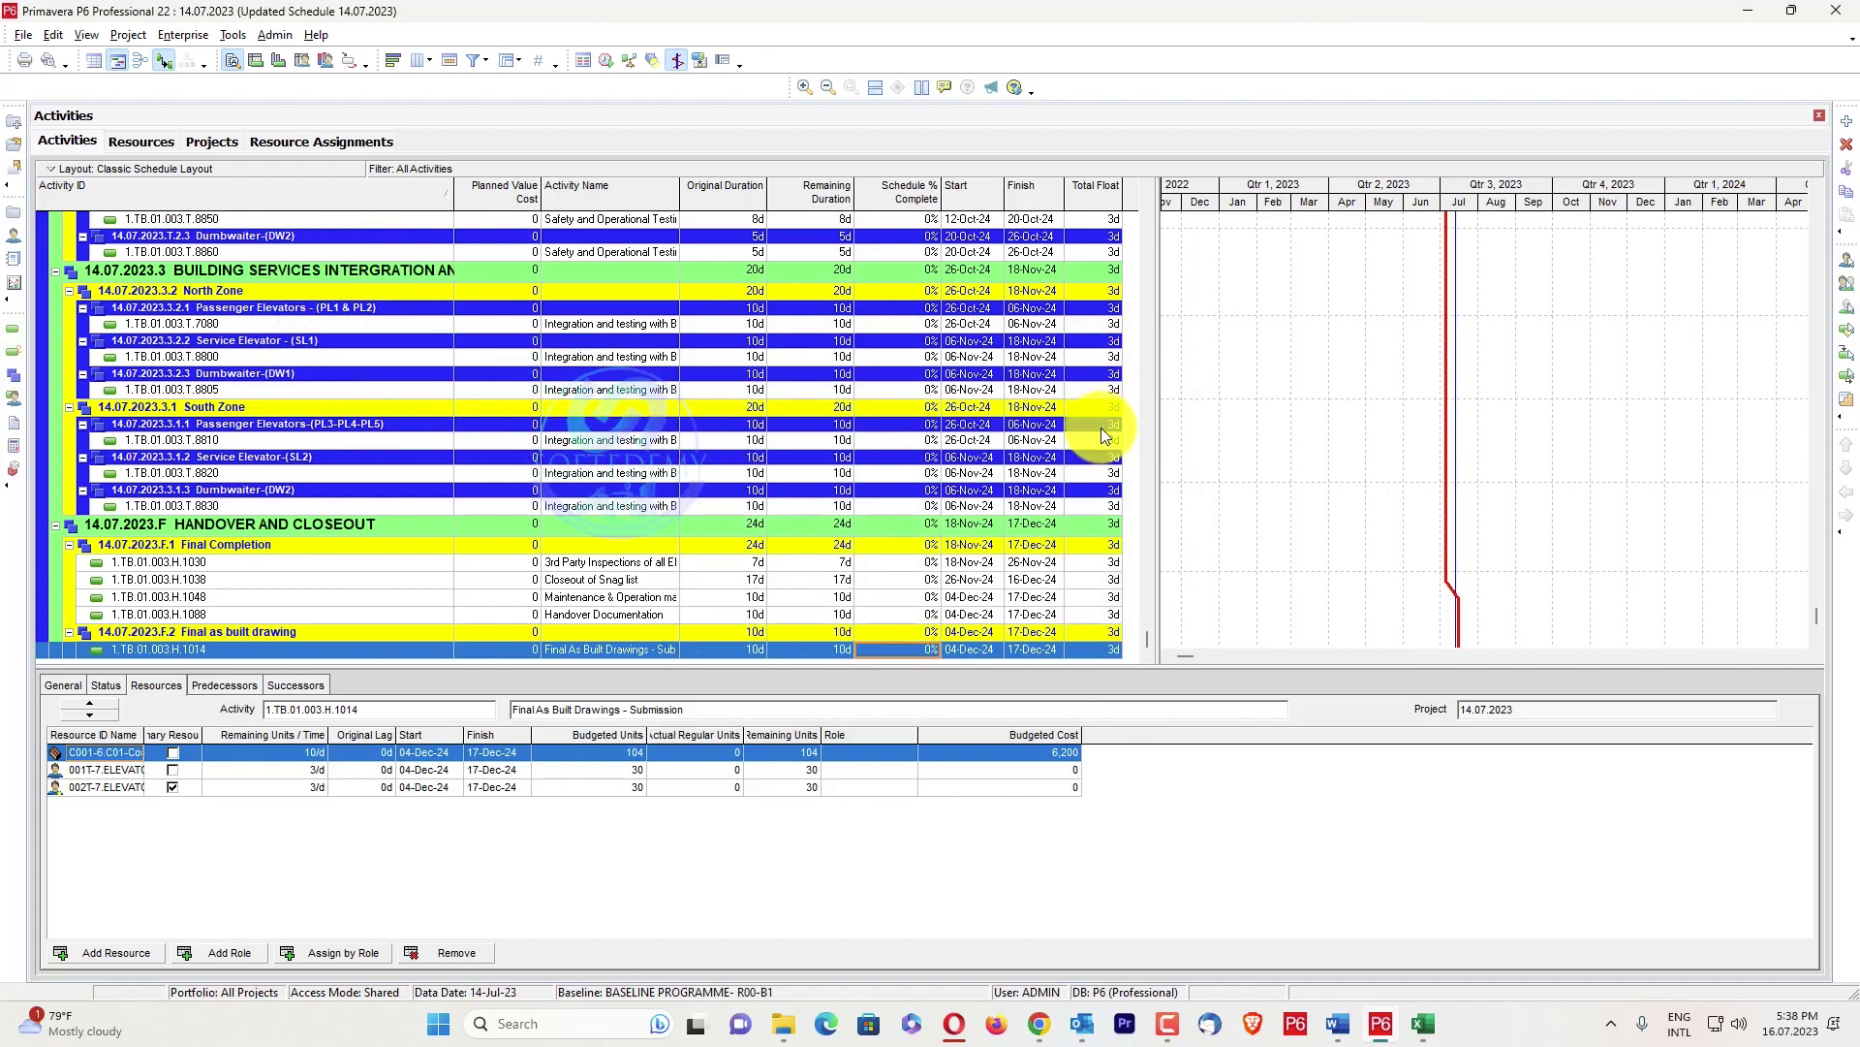
Search the available activity columns for "Perform" and add Performance % Complete to the selected columns
drag(1143, 631, 1142, 182)
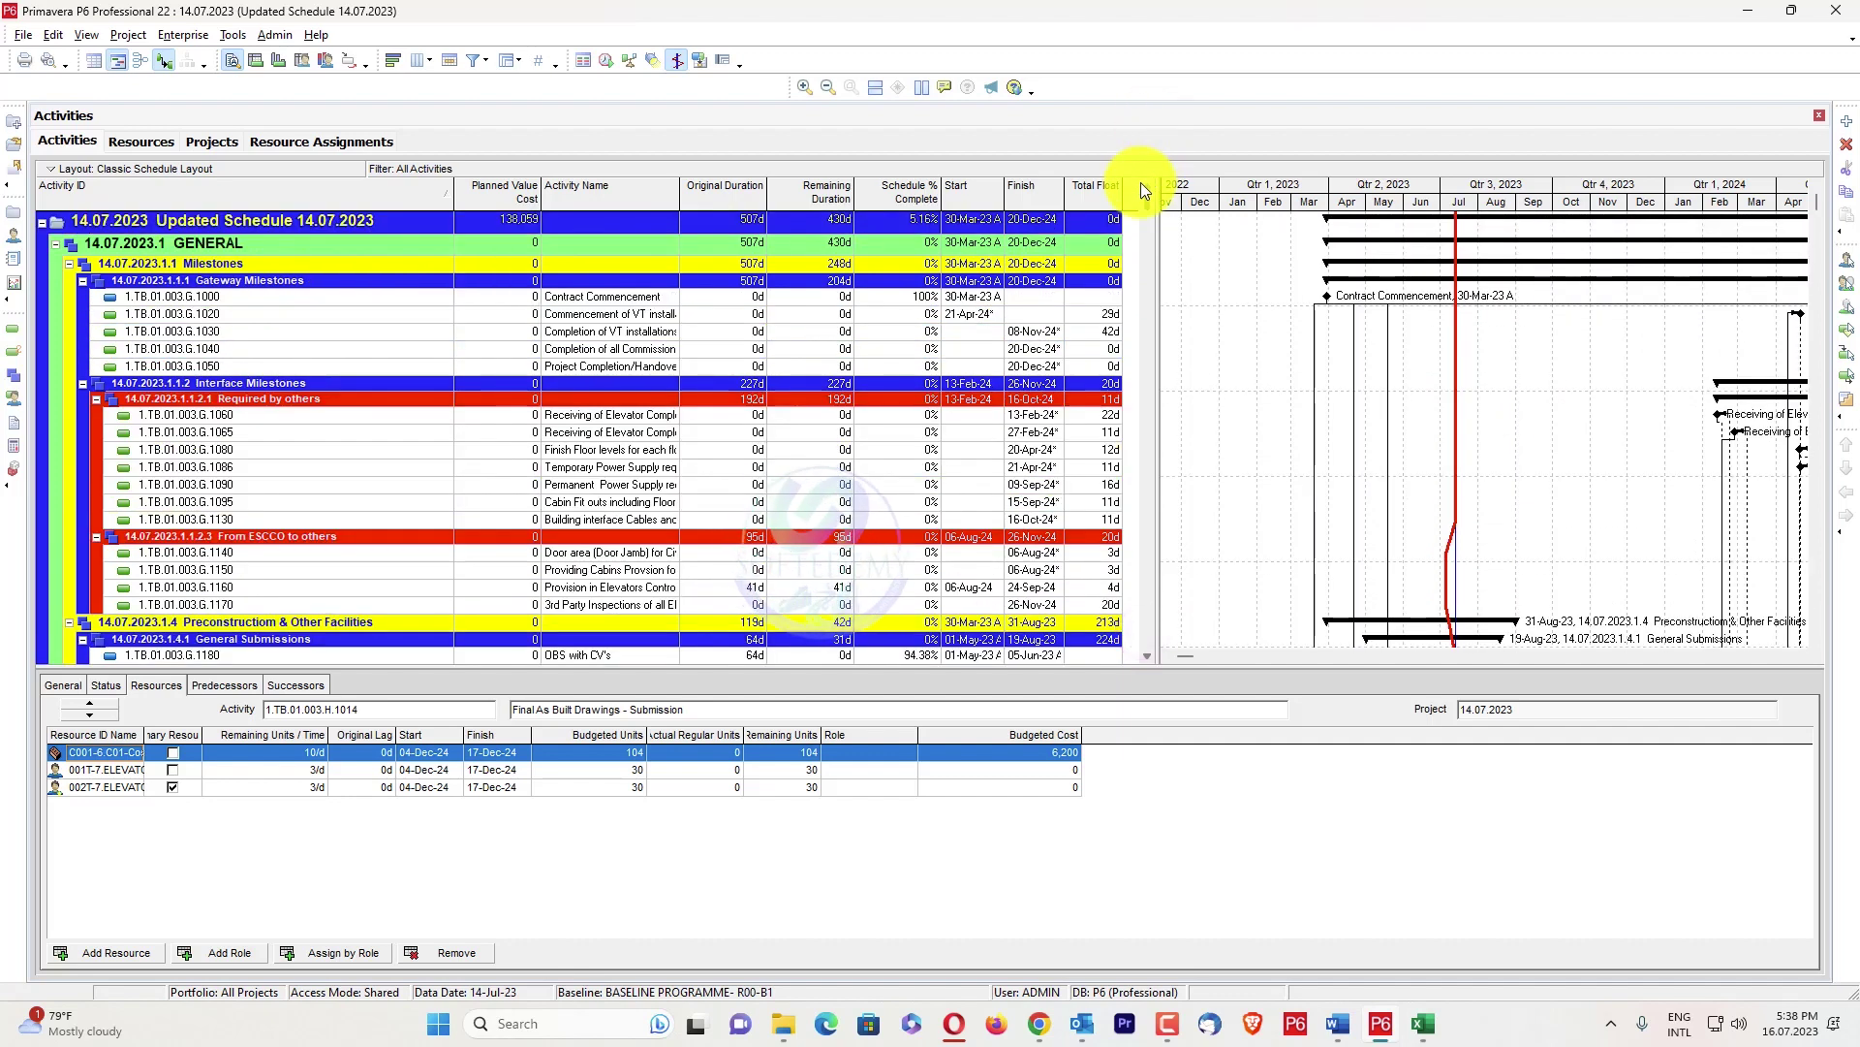
right_click(939, 206)
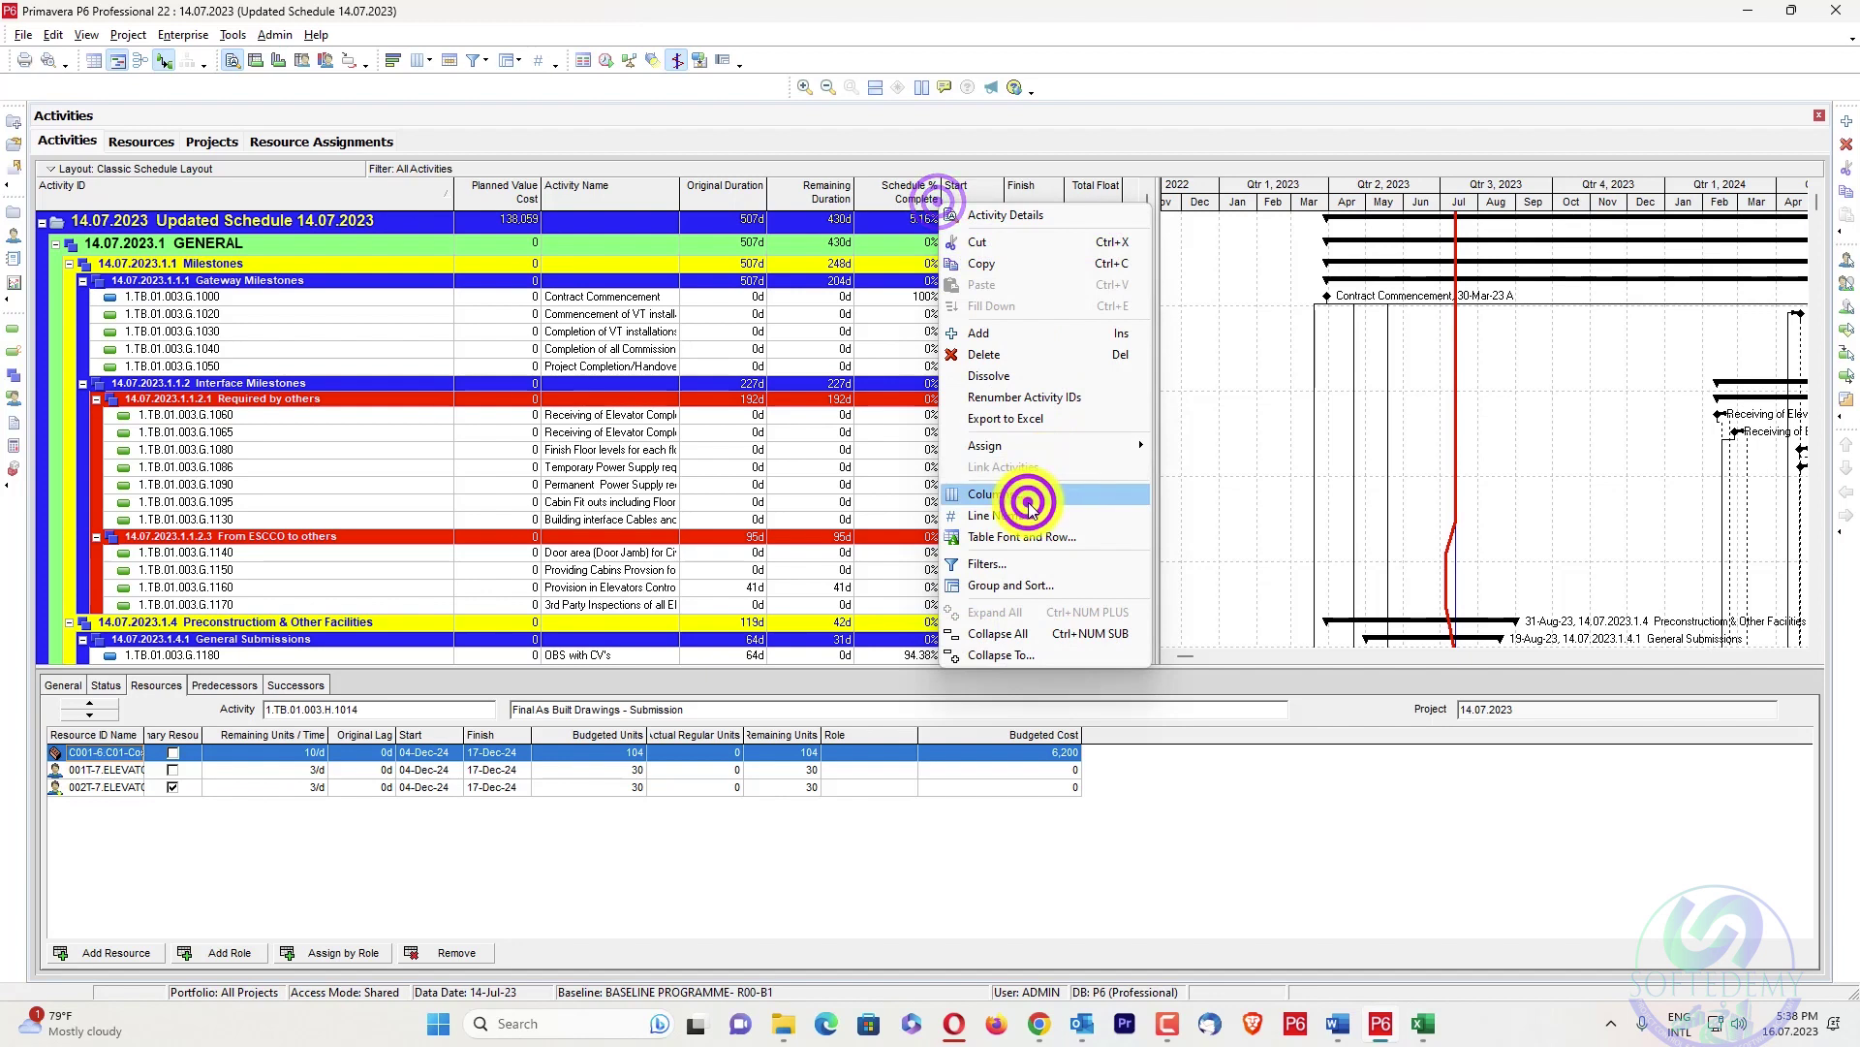
click(1028, 500)
right_click(465, 334)
click(487, 348)
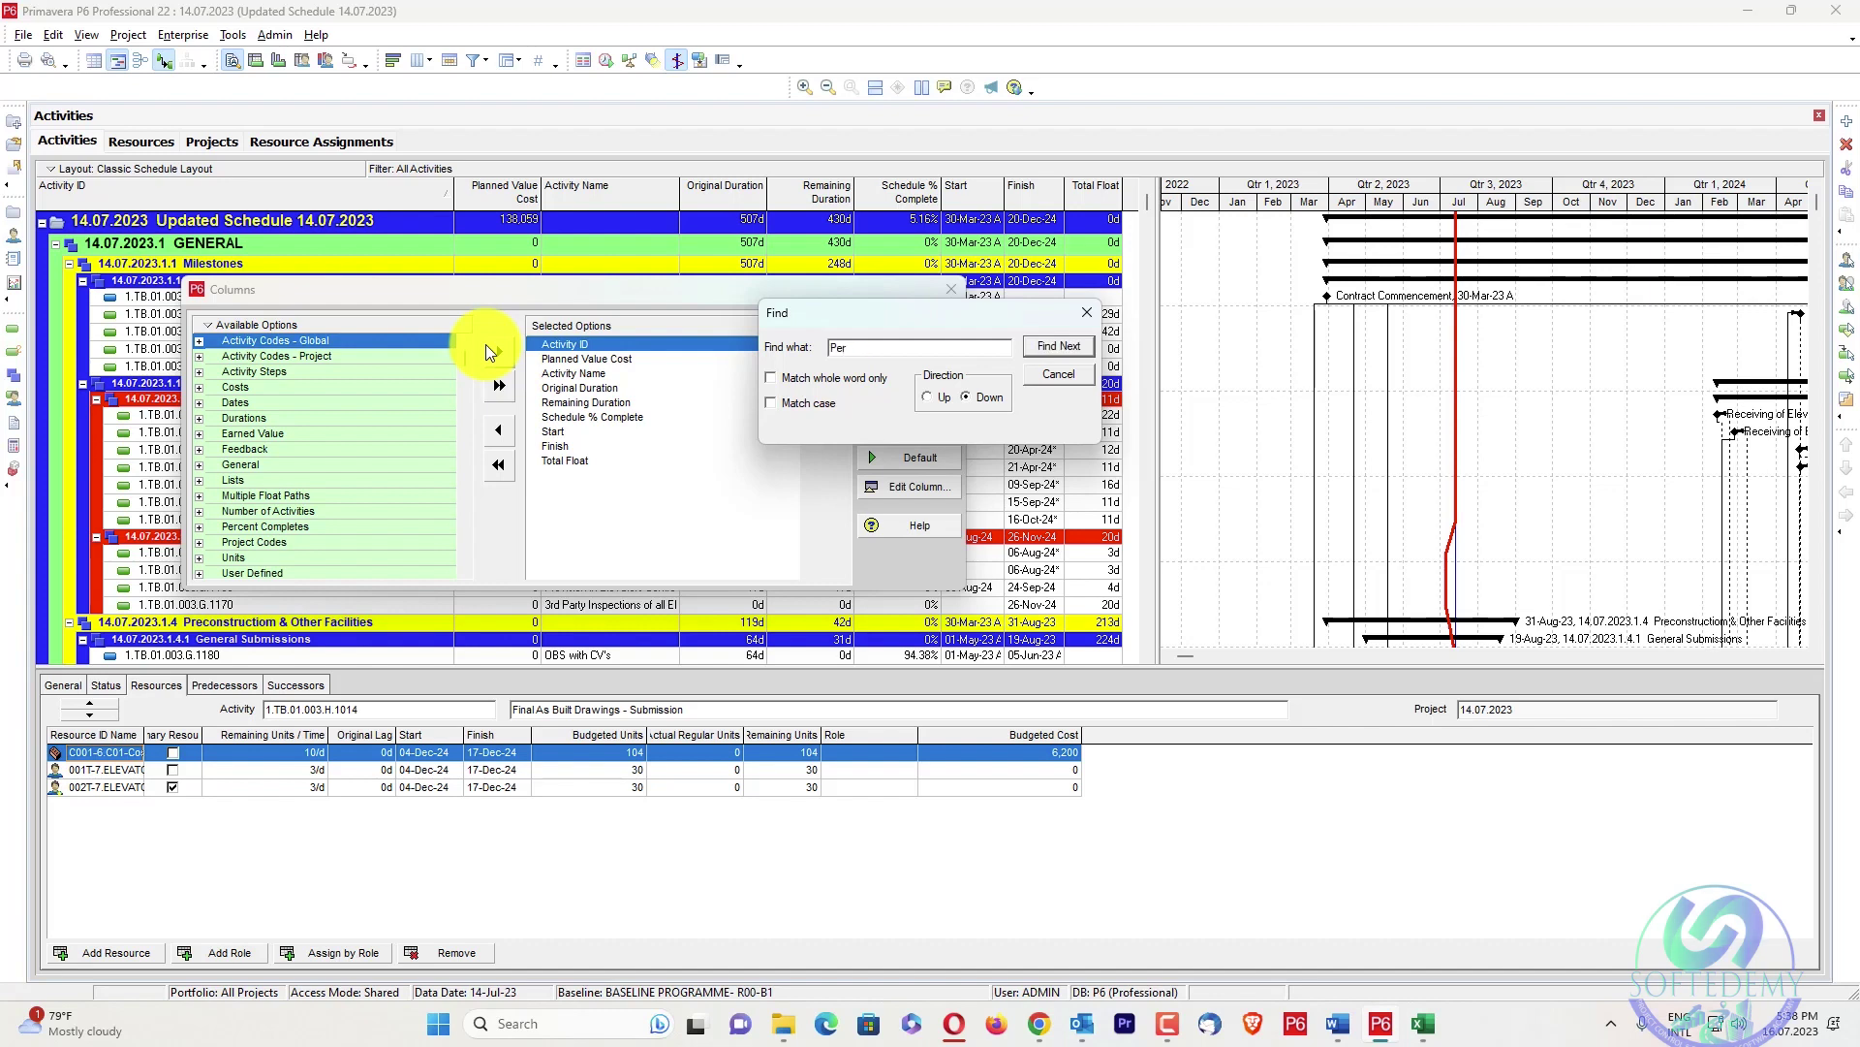
key(Return)
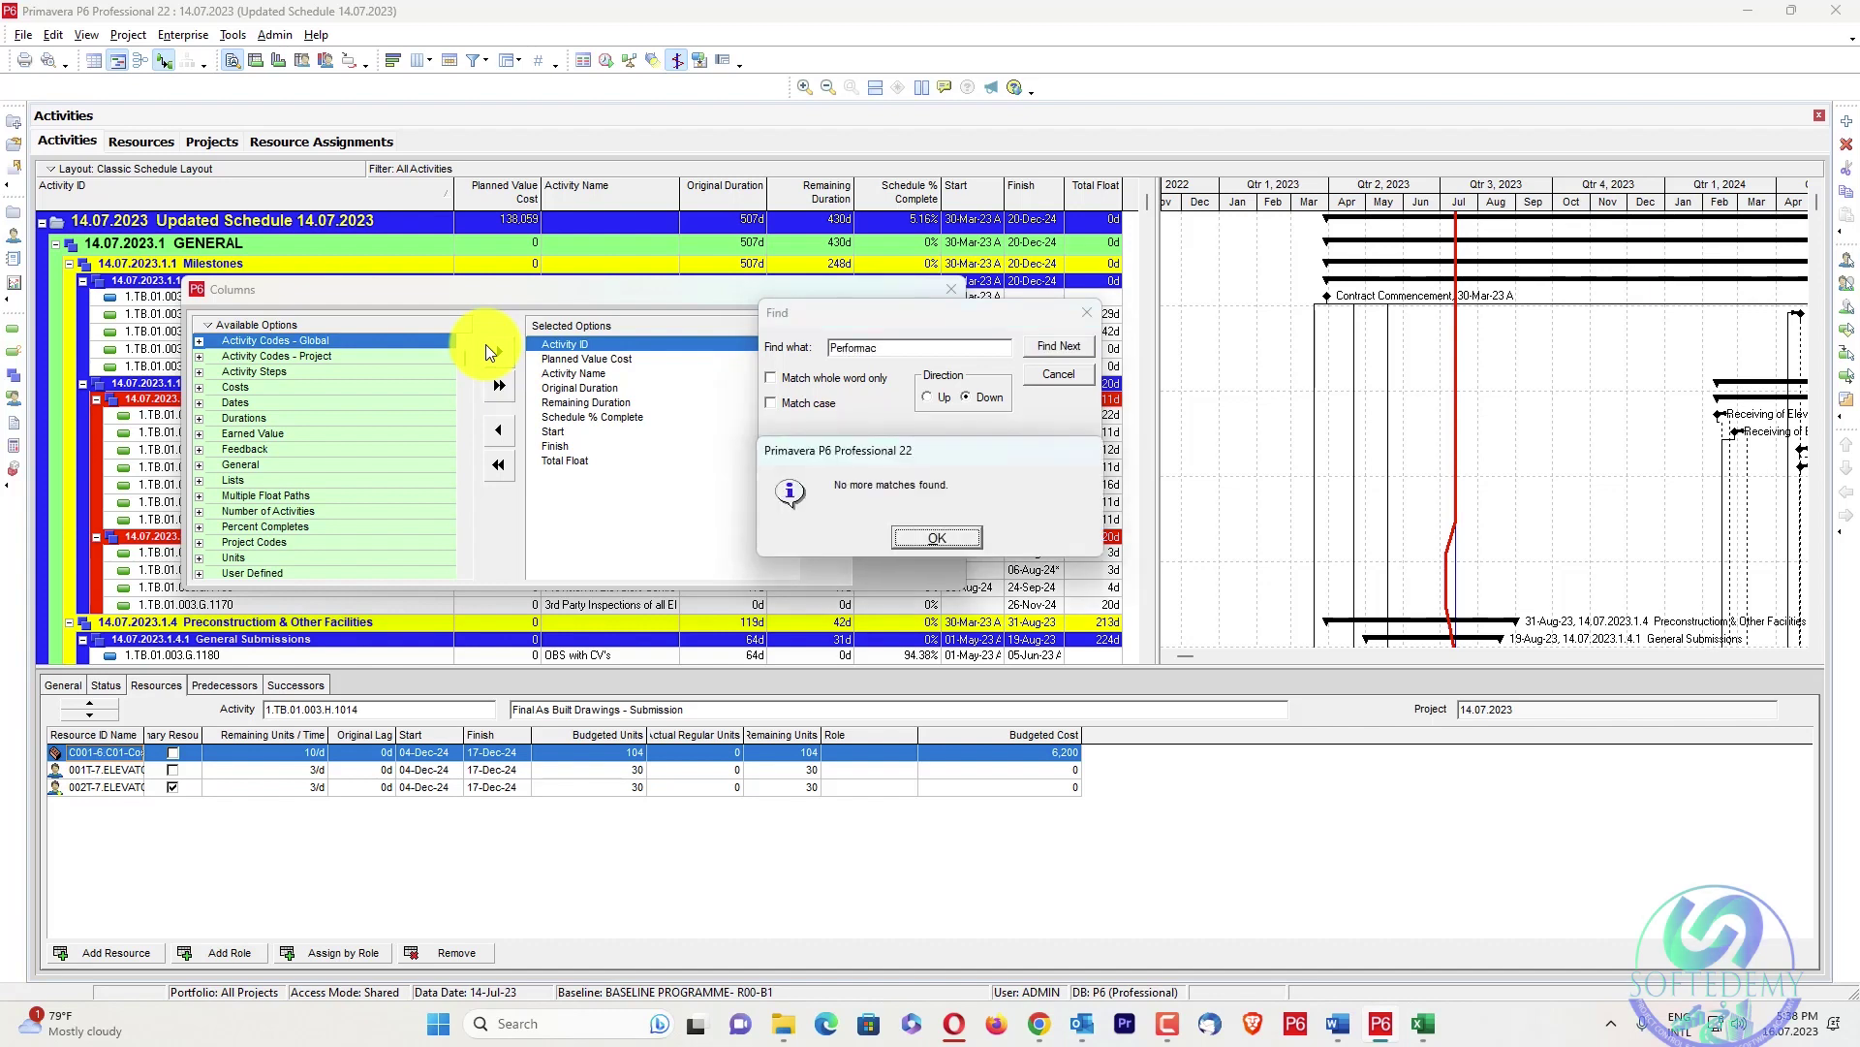
key(Return)
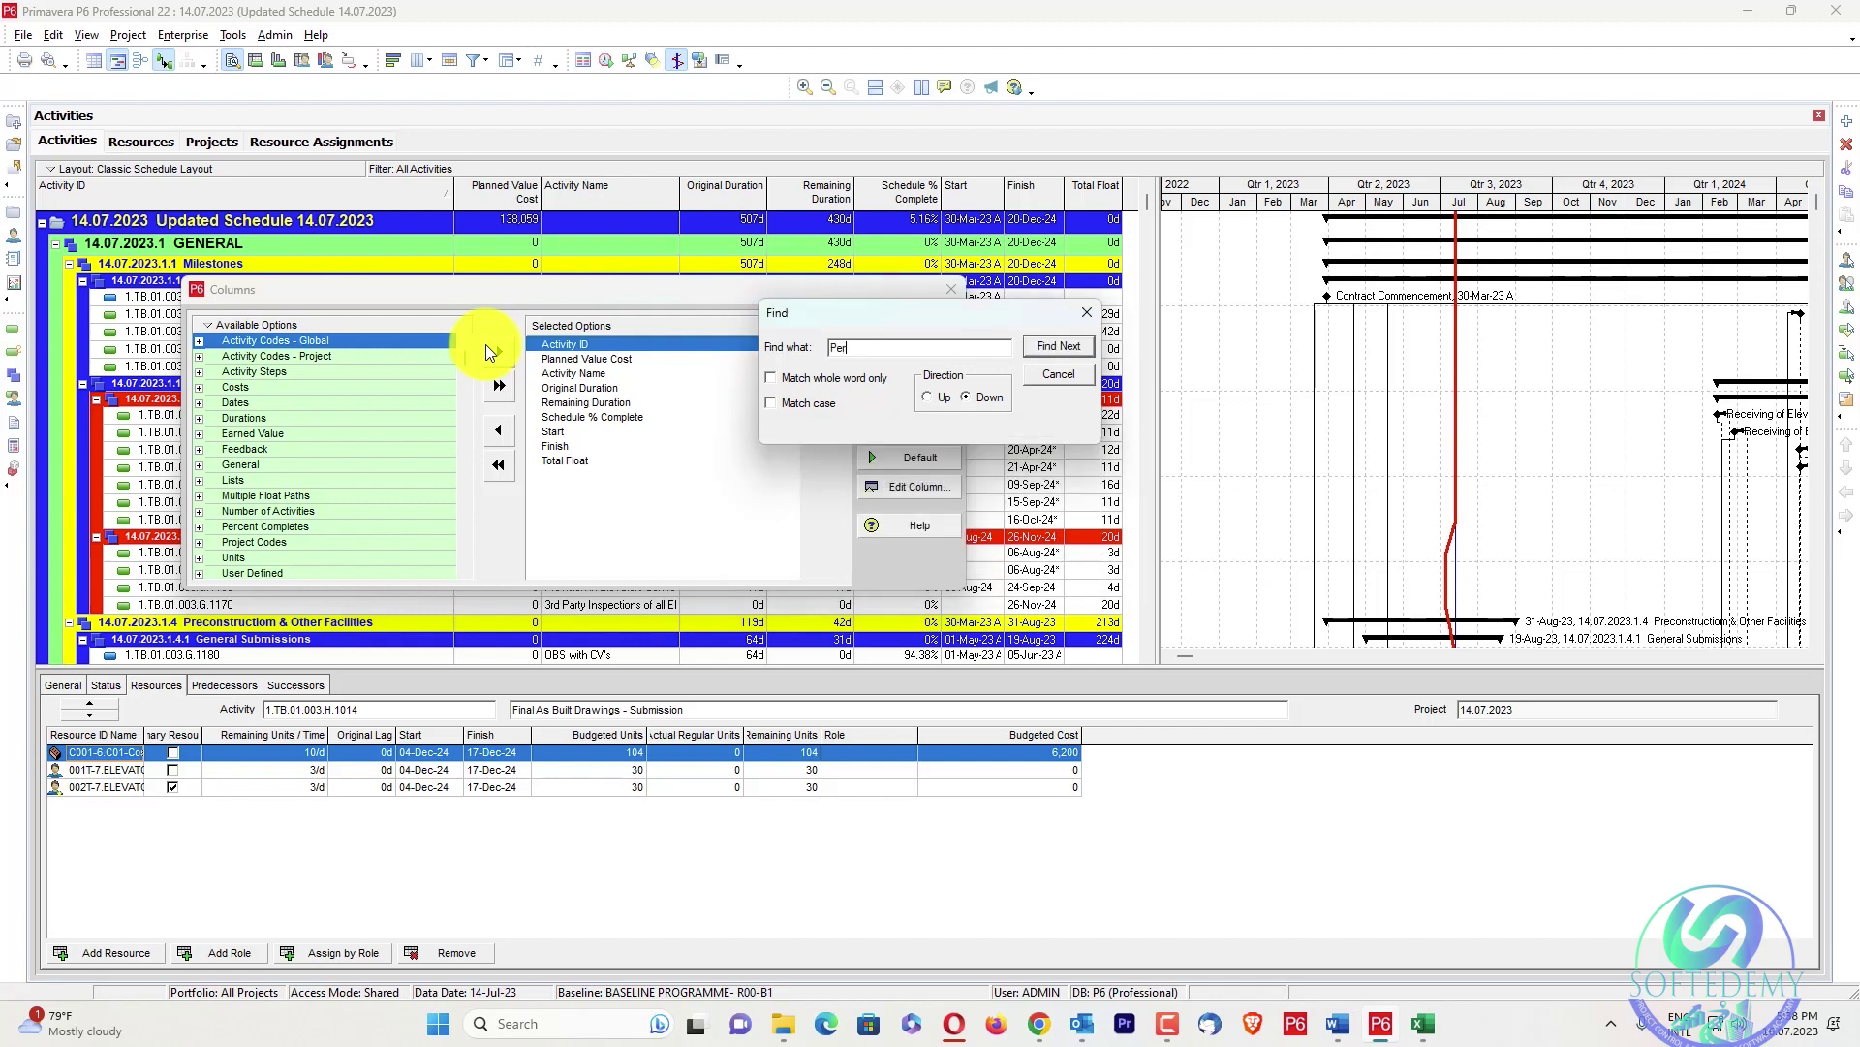
text(Perform)
key(Return)
key(Return)
key(Return)
key(Return)
key(Return)
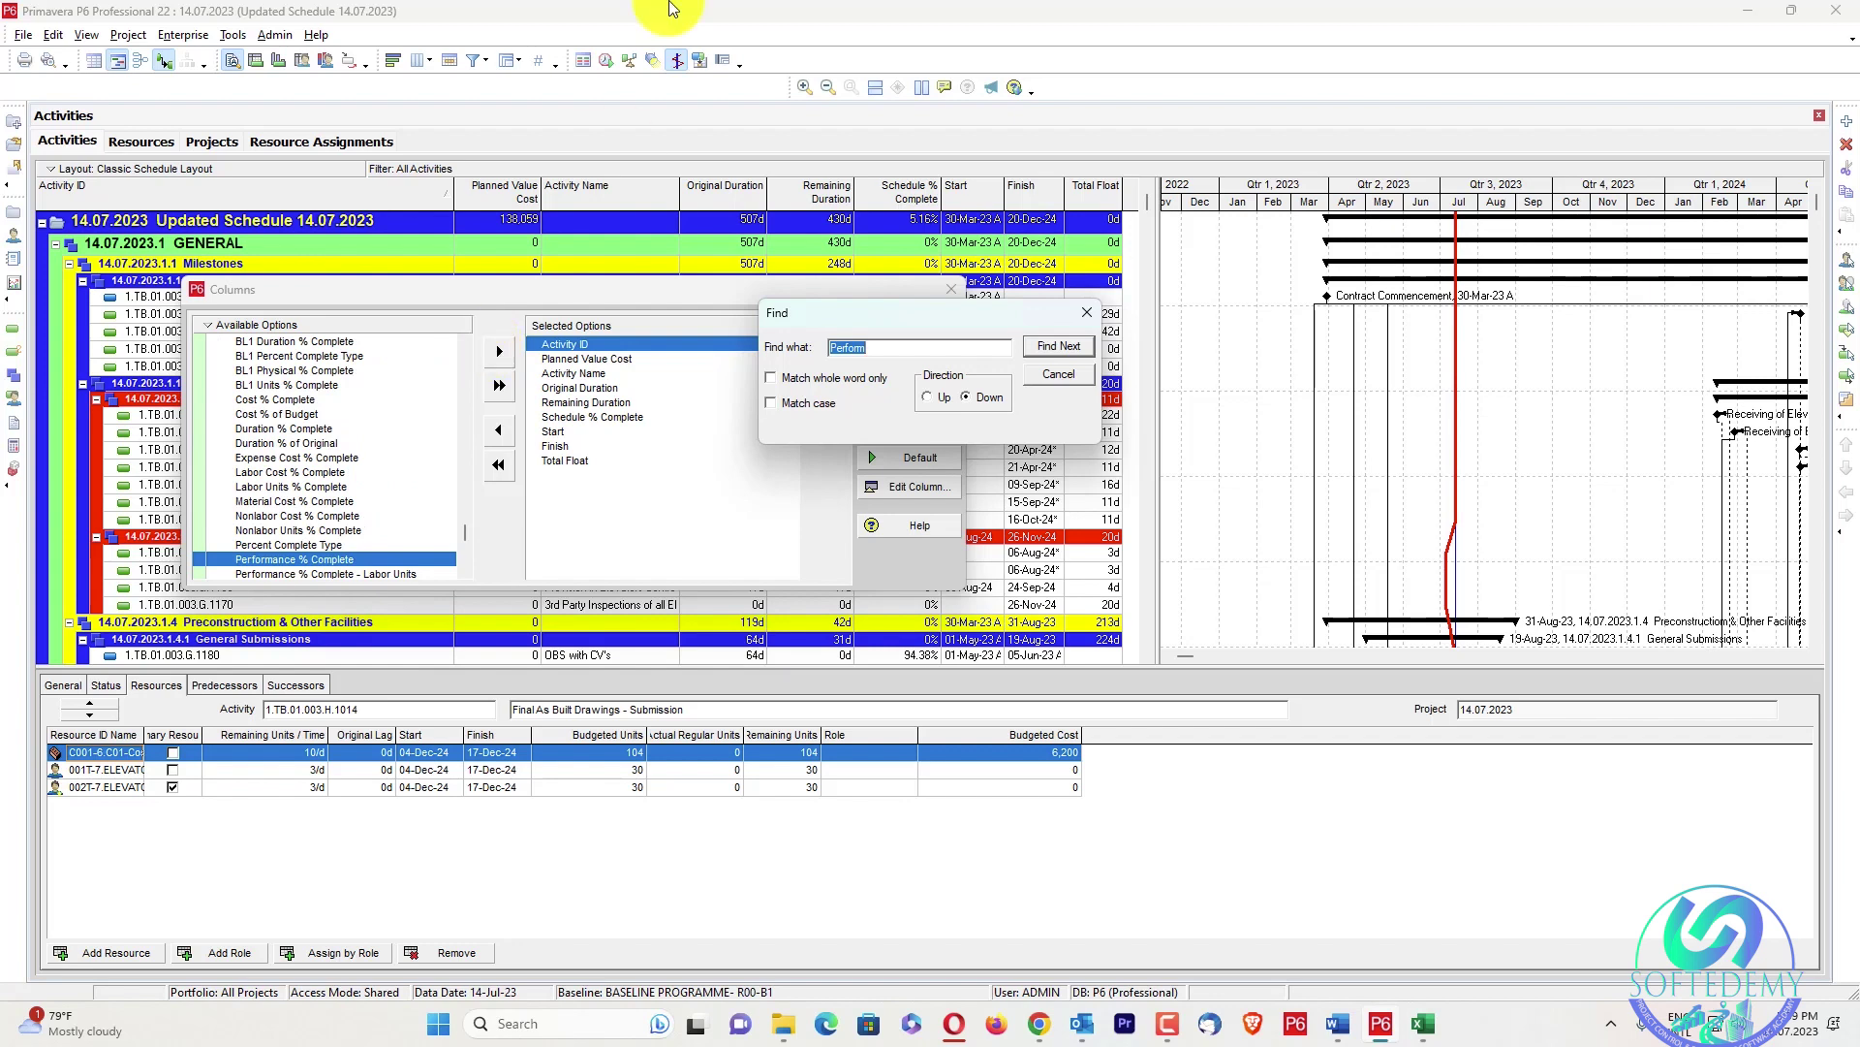
click(507, 341)
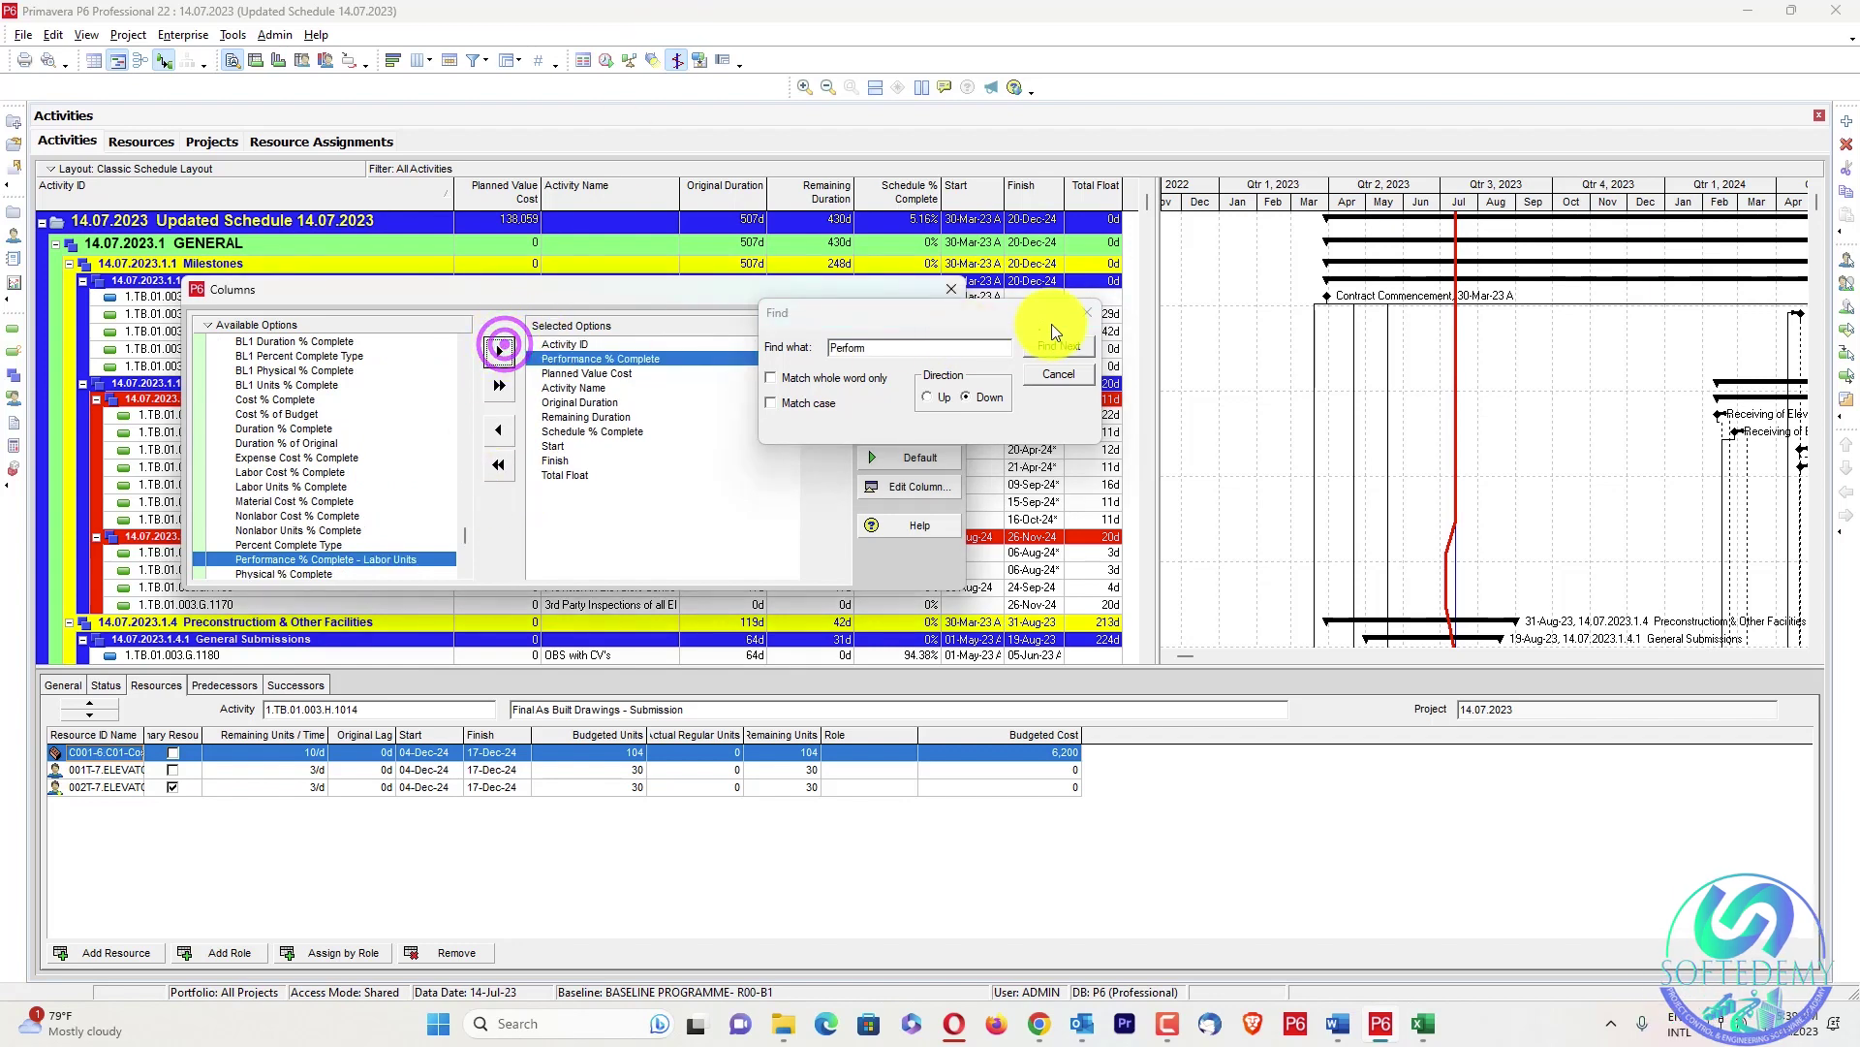
Reorder the selected columns so that Performance % Complete directly follows Schedule % Complete
click(1080, 312)
click(825, 385)
click(825, 385)
click(824, 385)
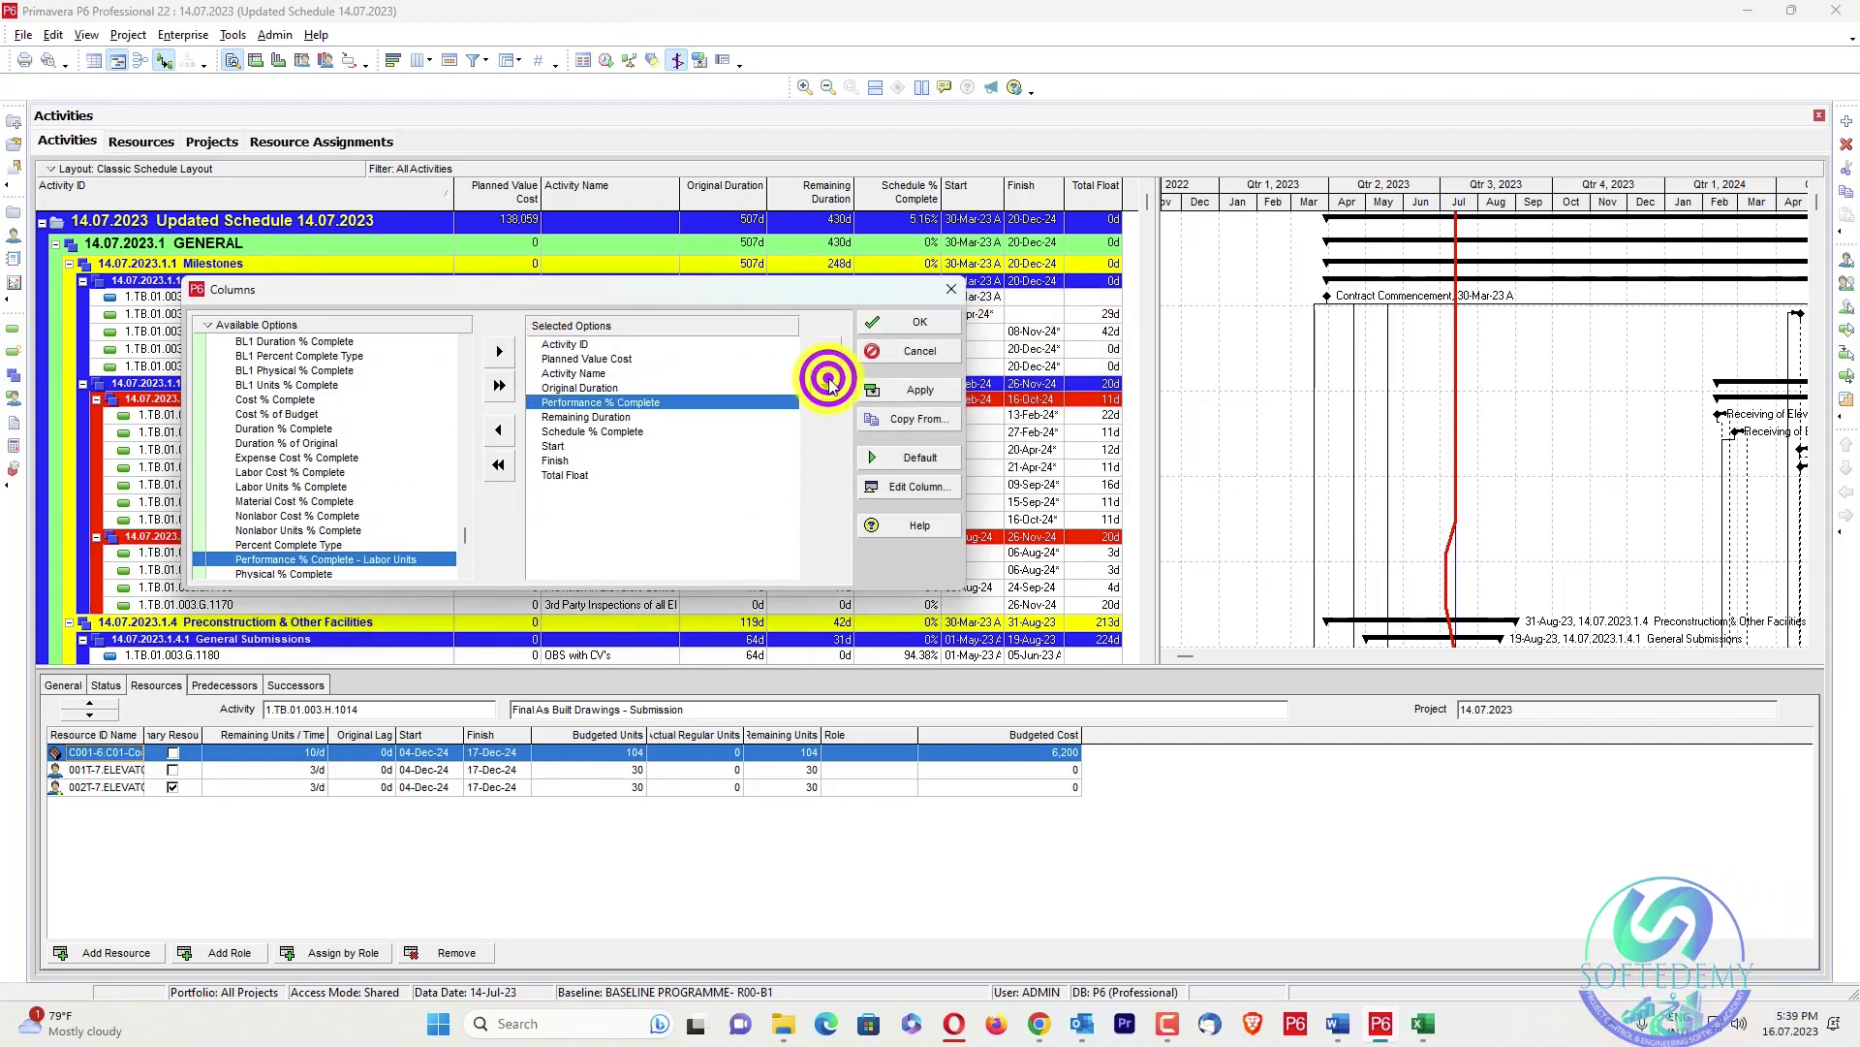
click(825, 385)
click(825, 385)
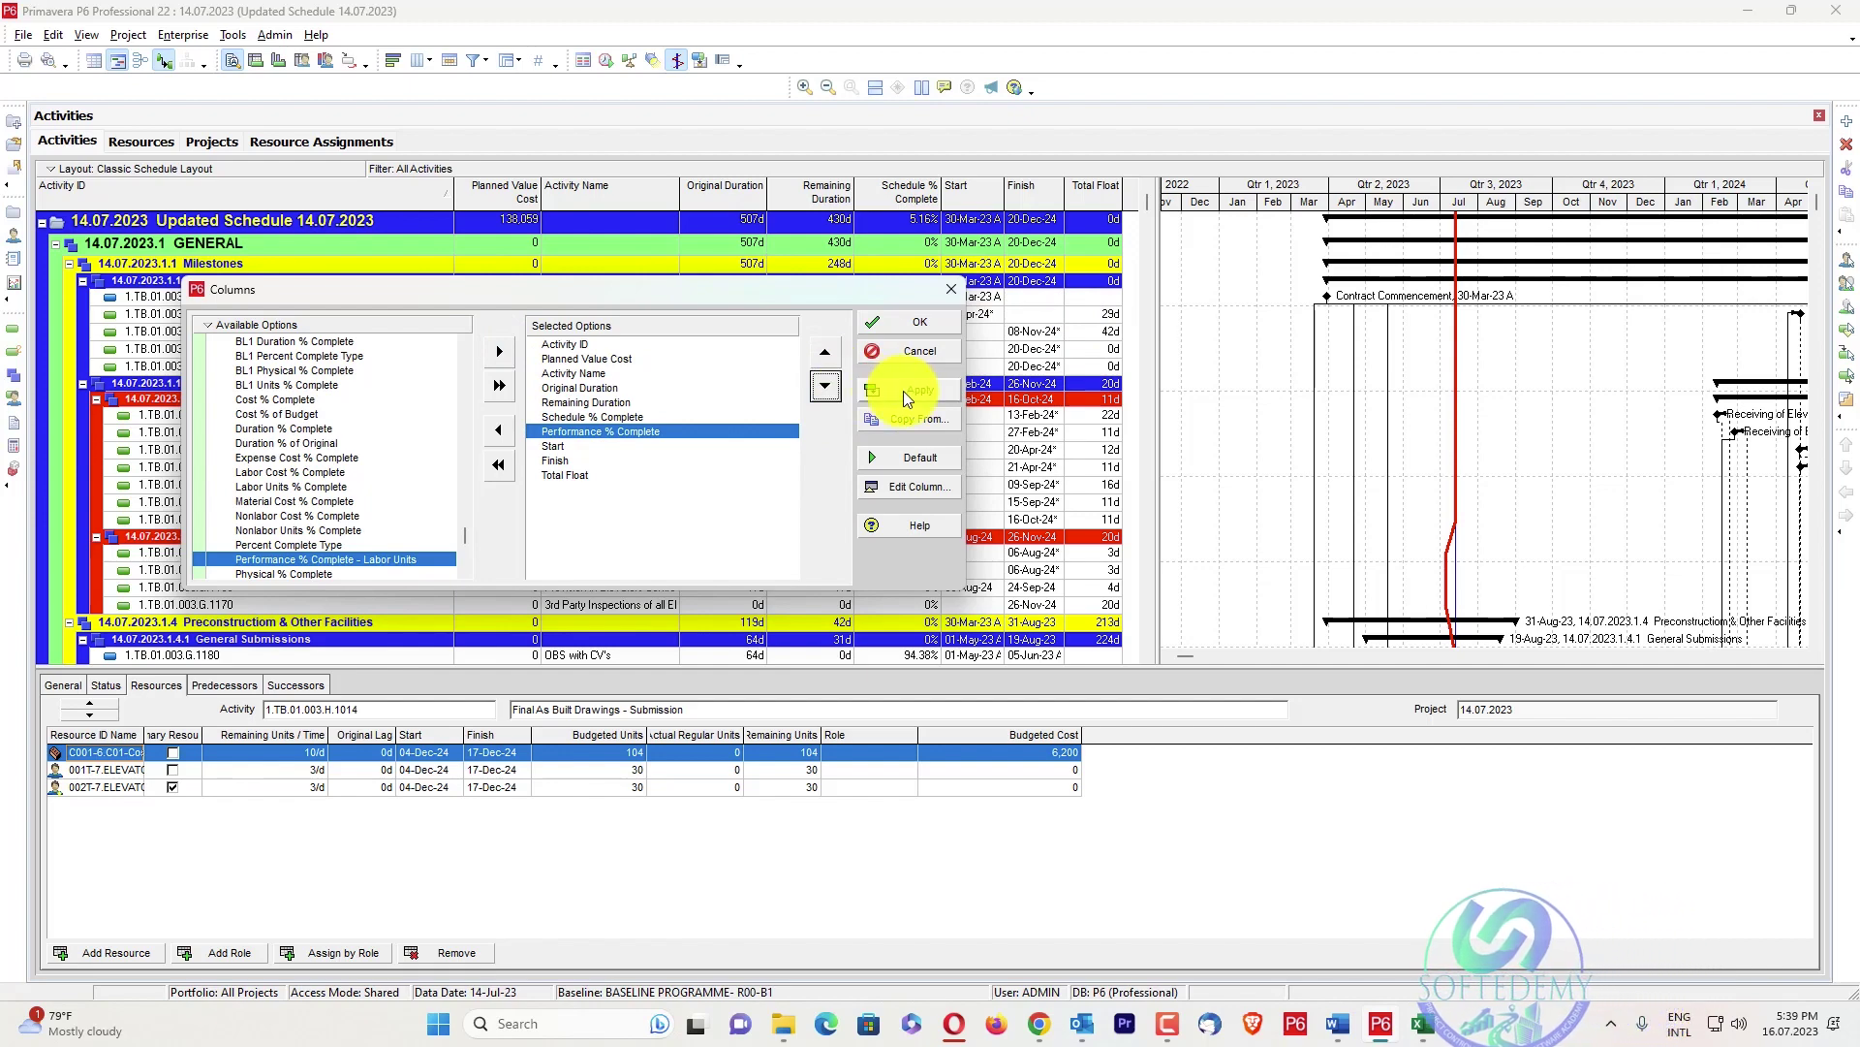
mouse_move(954, 1023)
click(1013, 877)
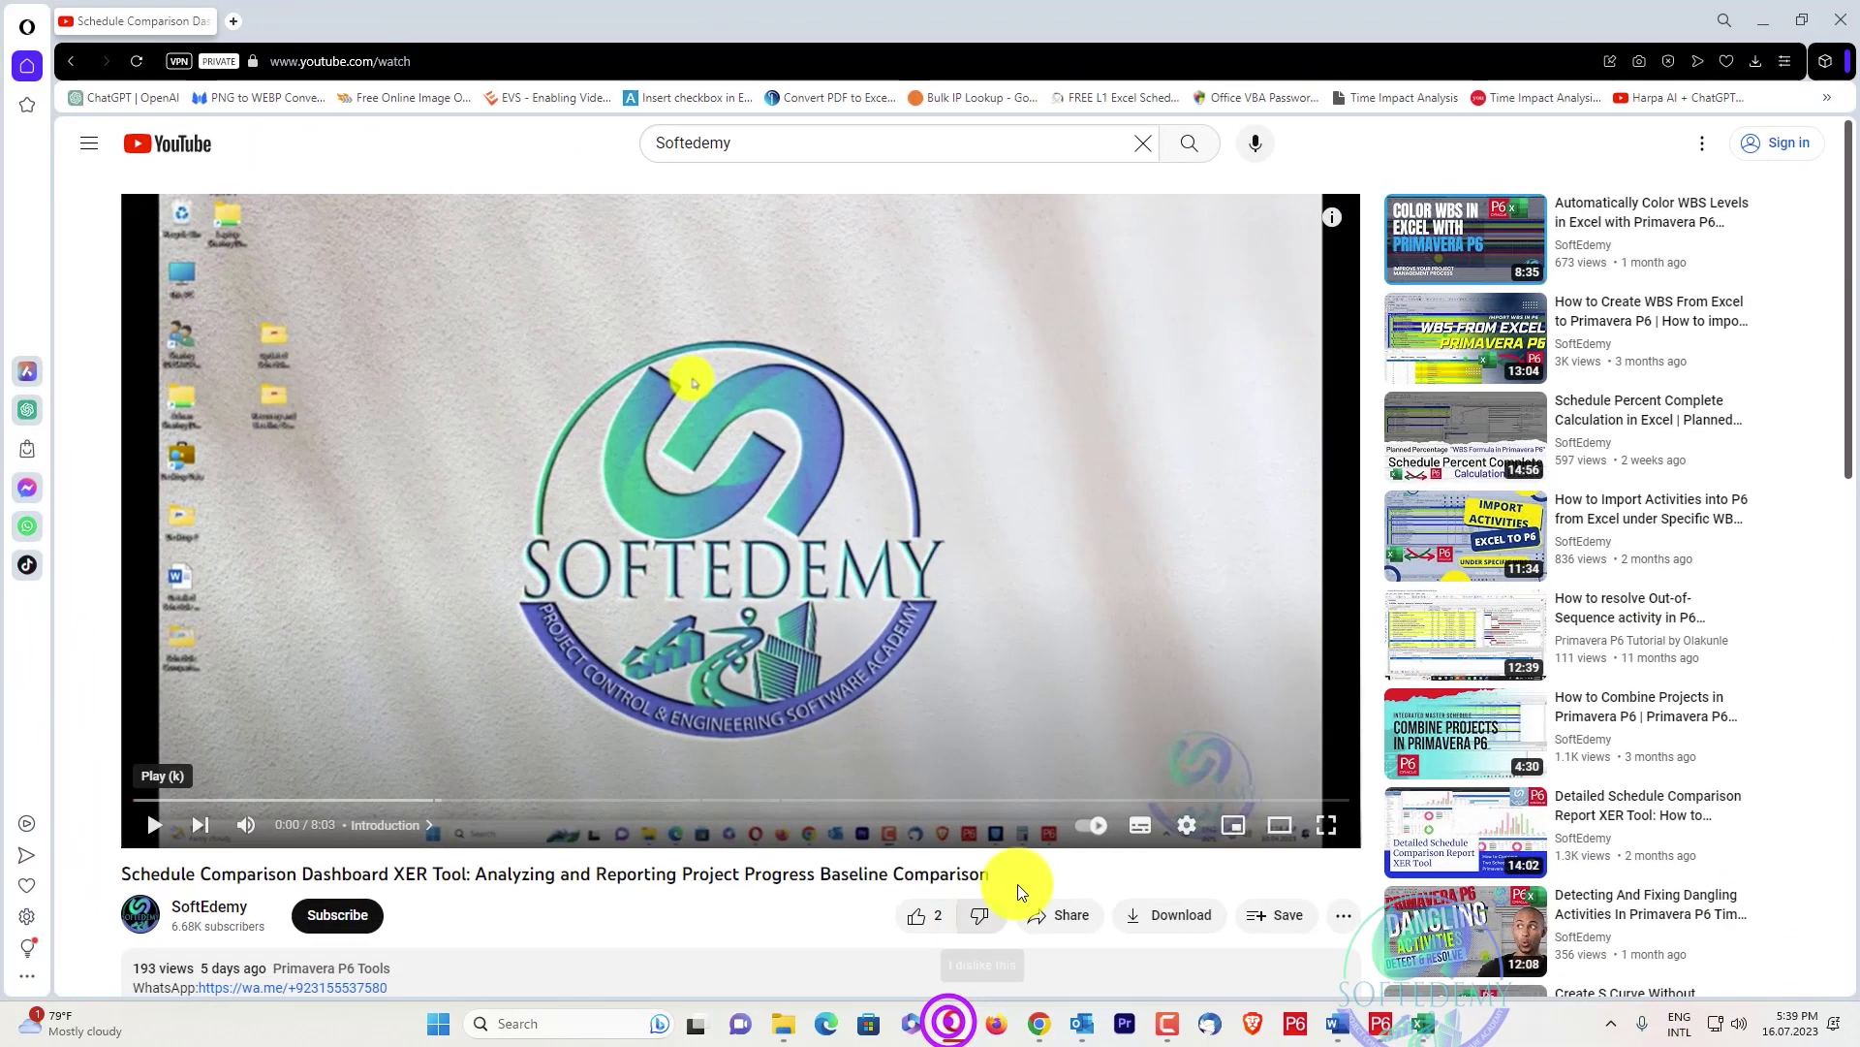
click(1188, 825)
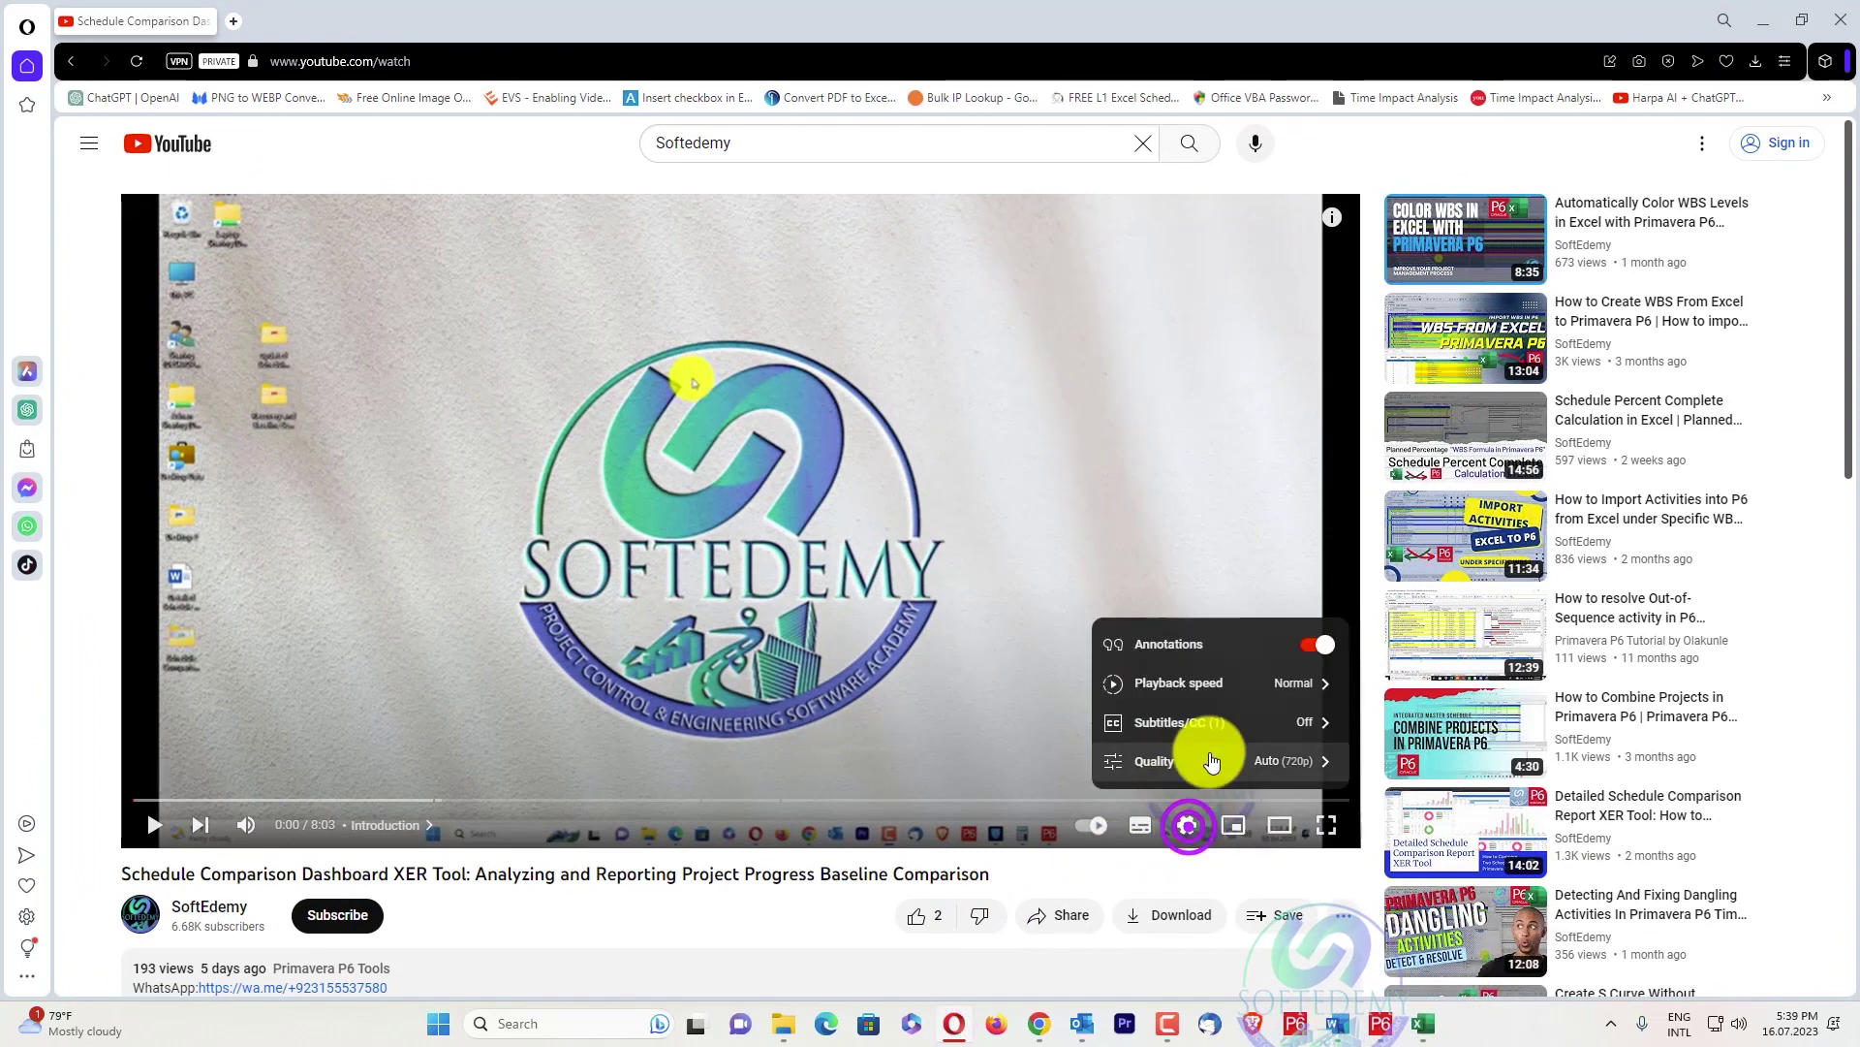
click(1289, 684)
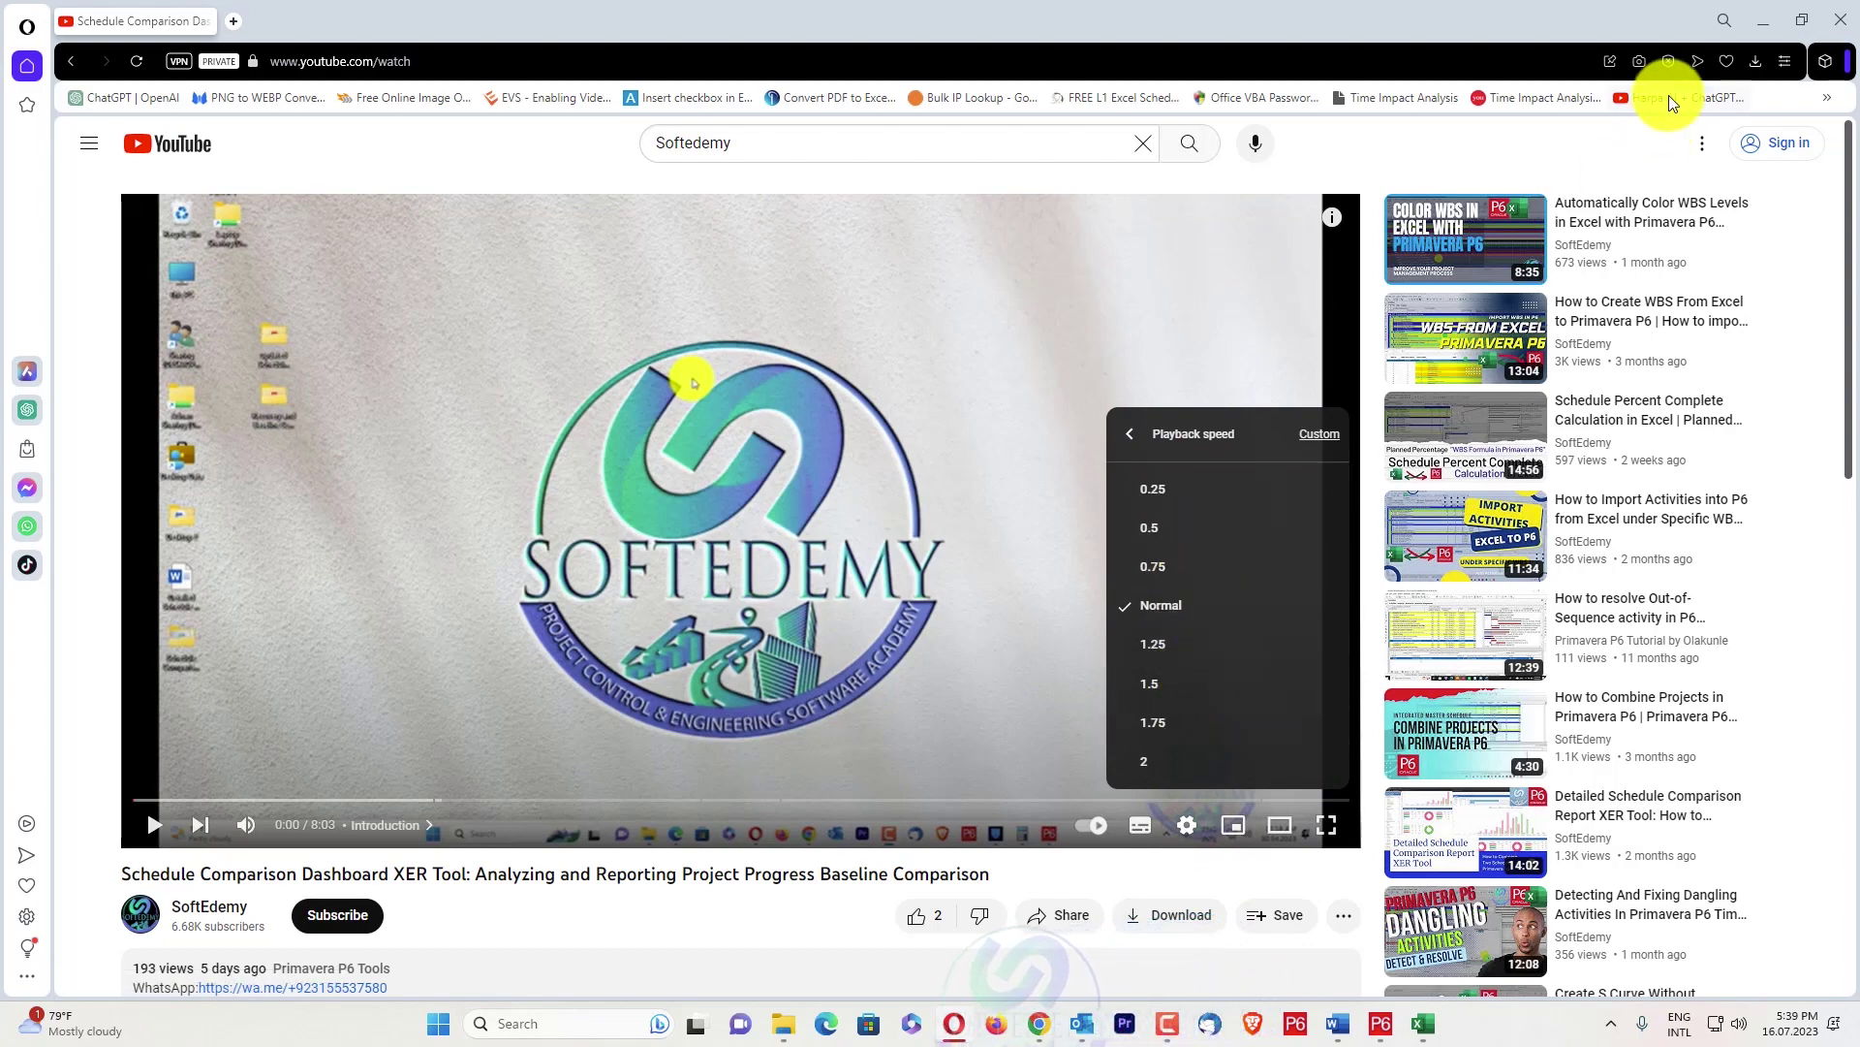
click(1756, 21)
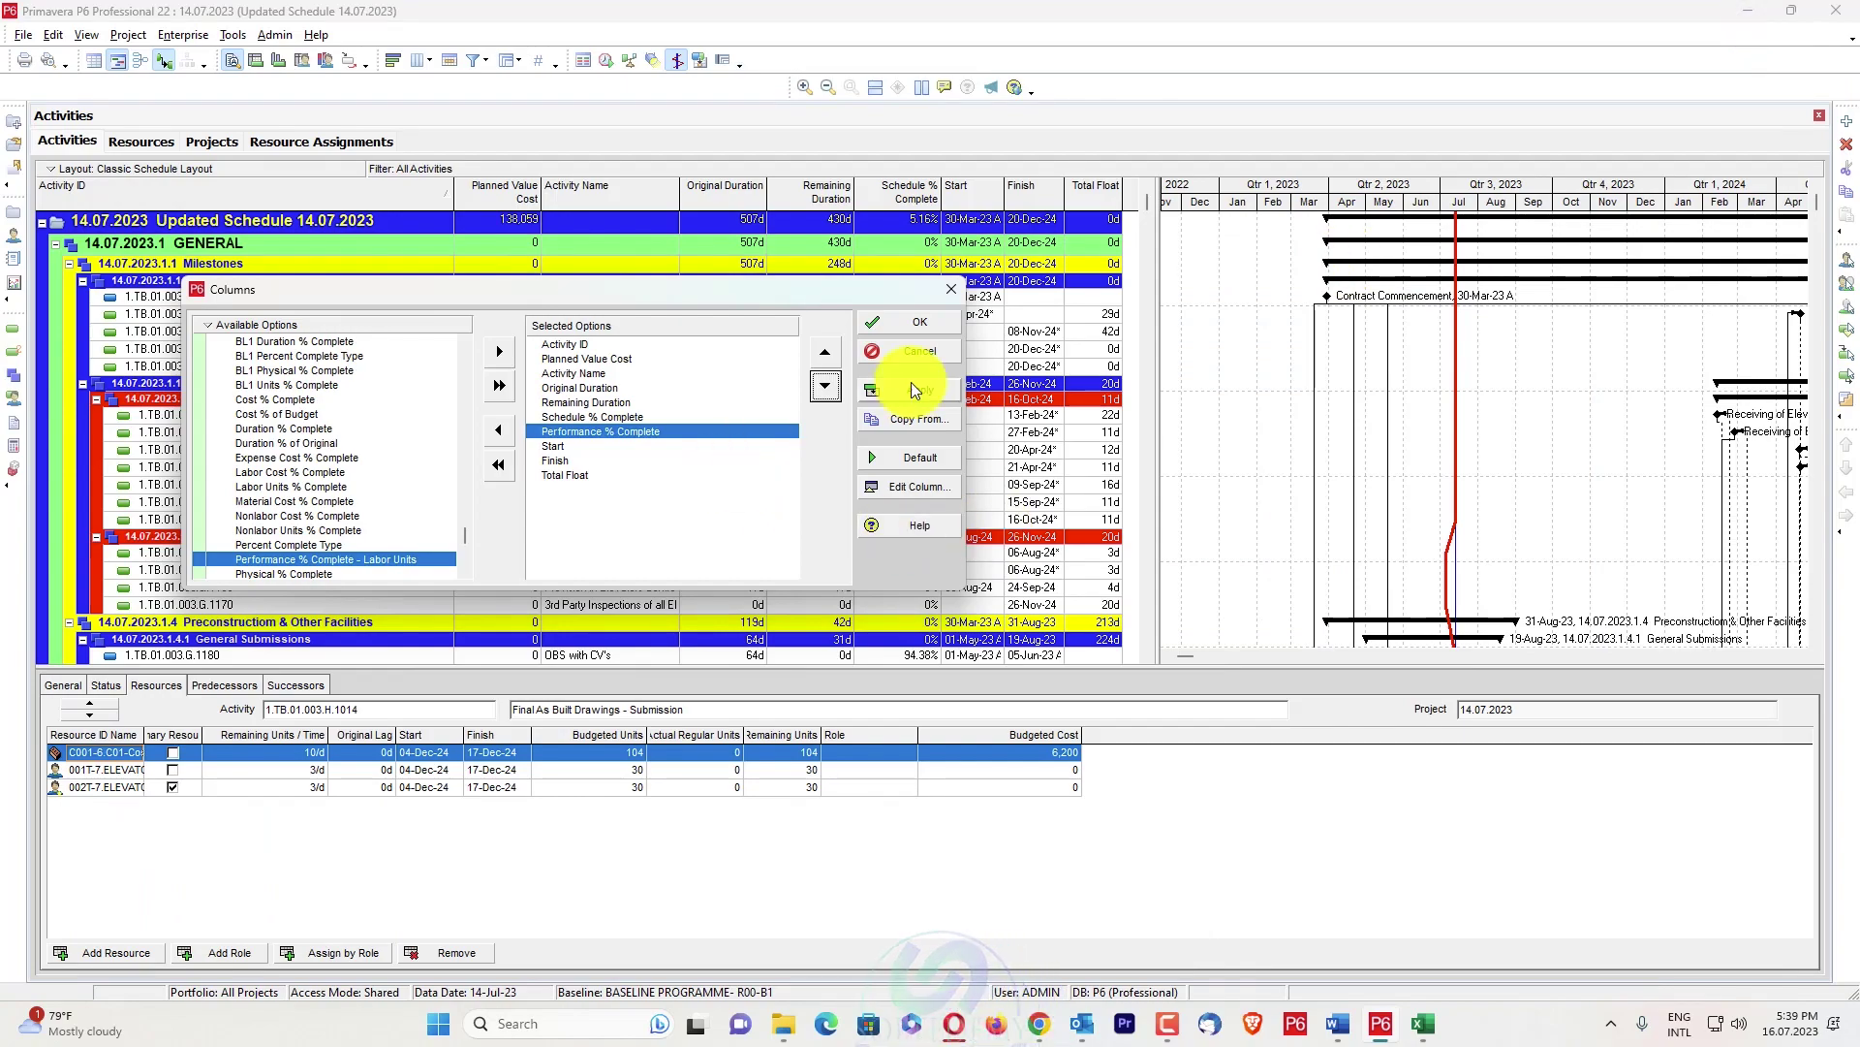
Apply the column selection and check Schedule % Complete and Performance % Complete on the project's summary row
click(954, 328)
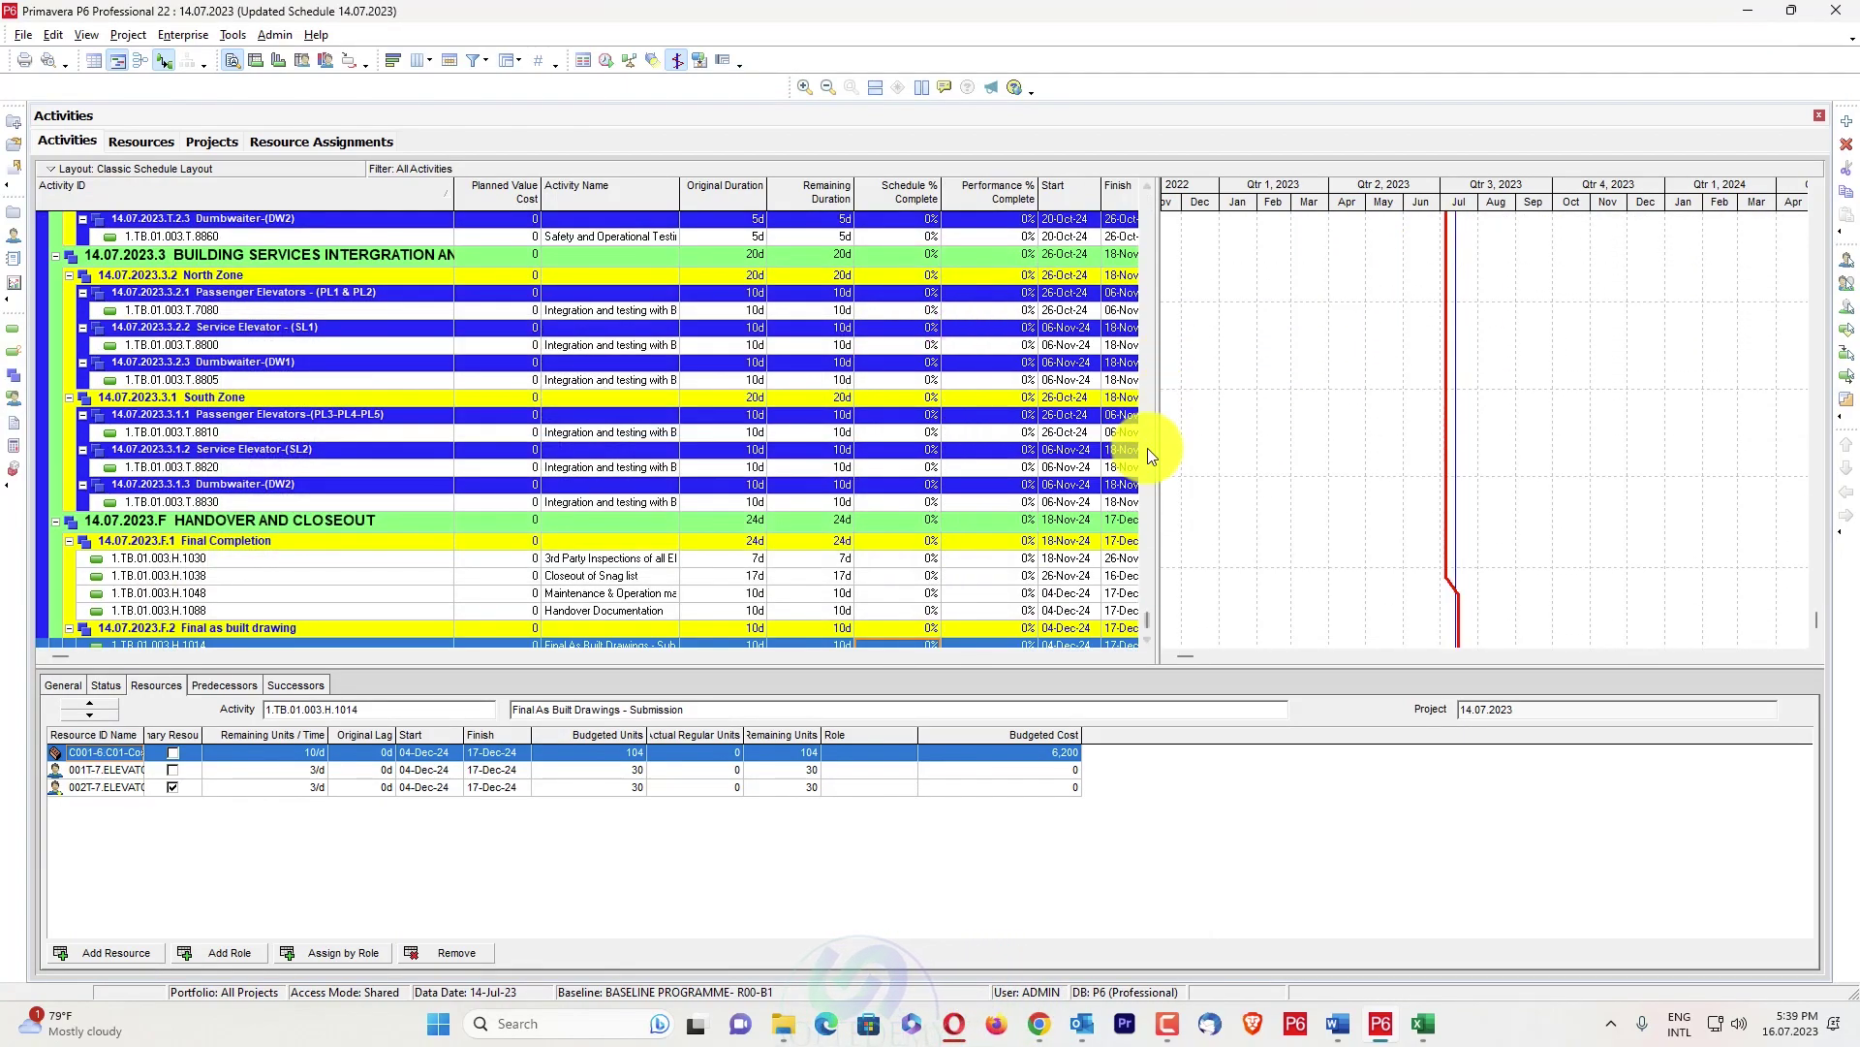
drag(1145, 610, 1129, 197)
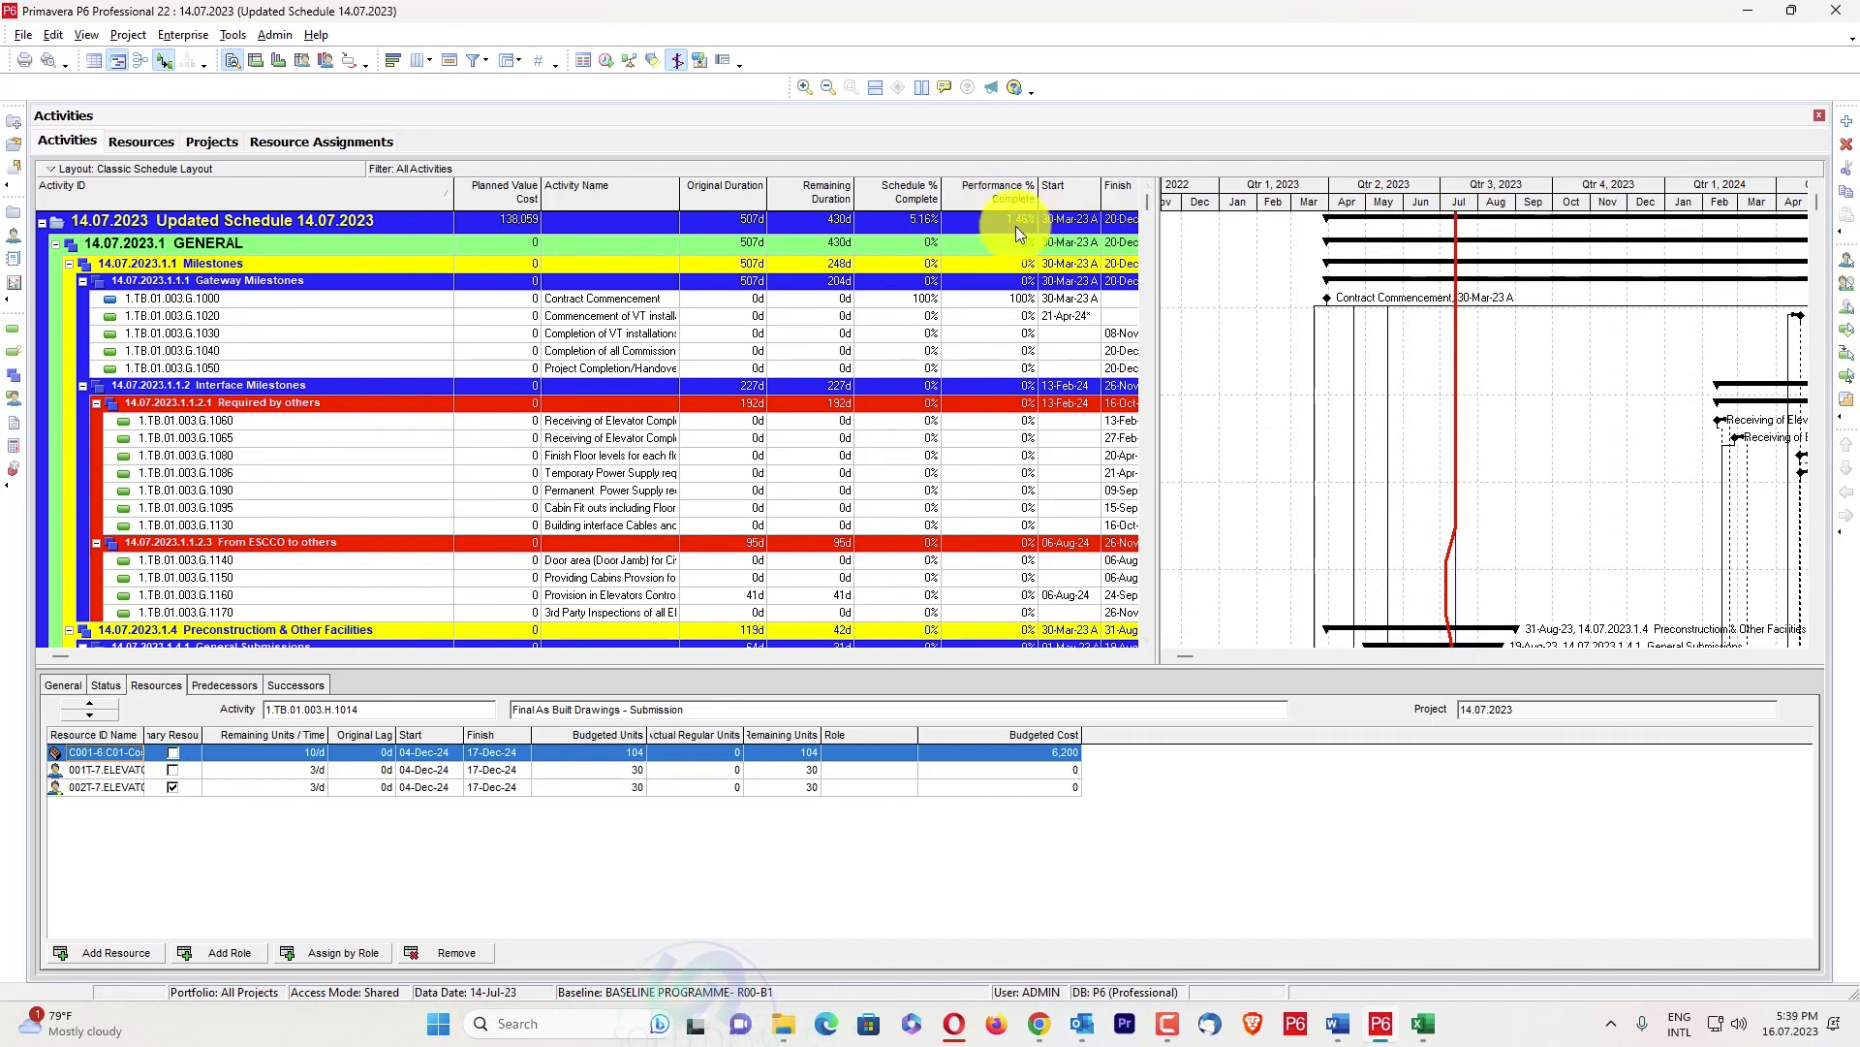
click(931, 221)
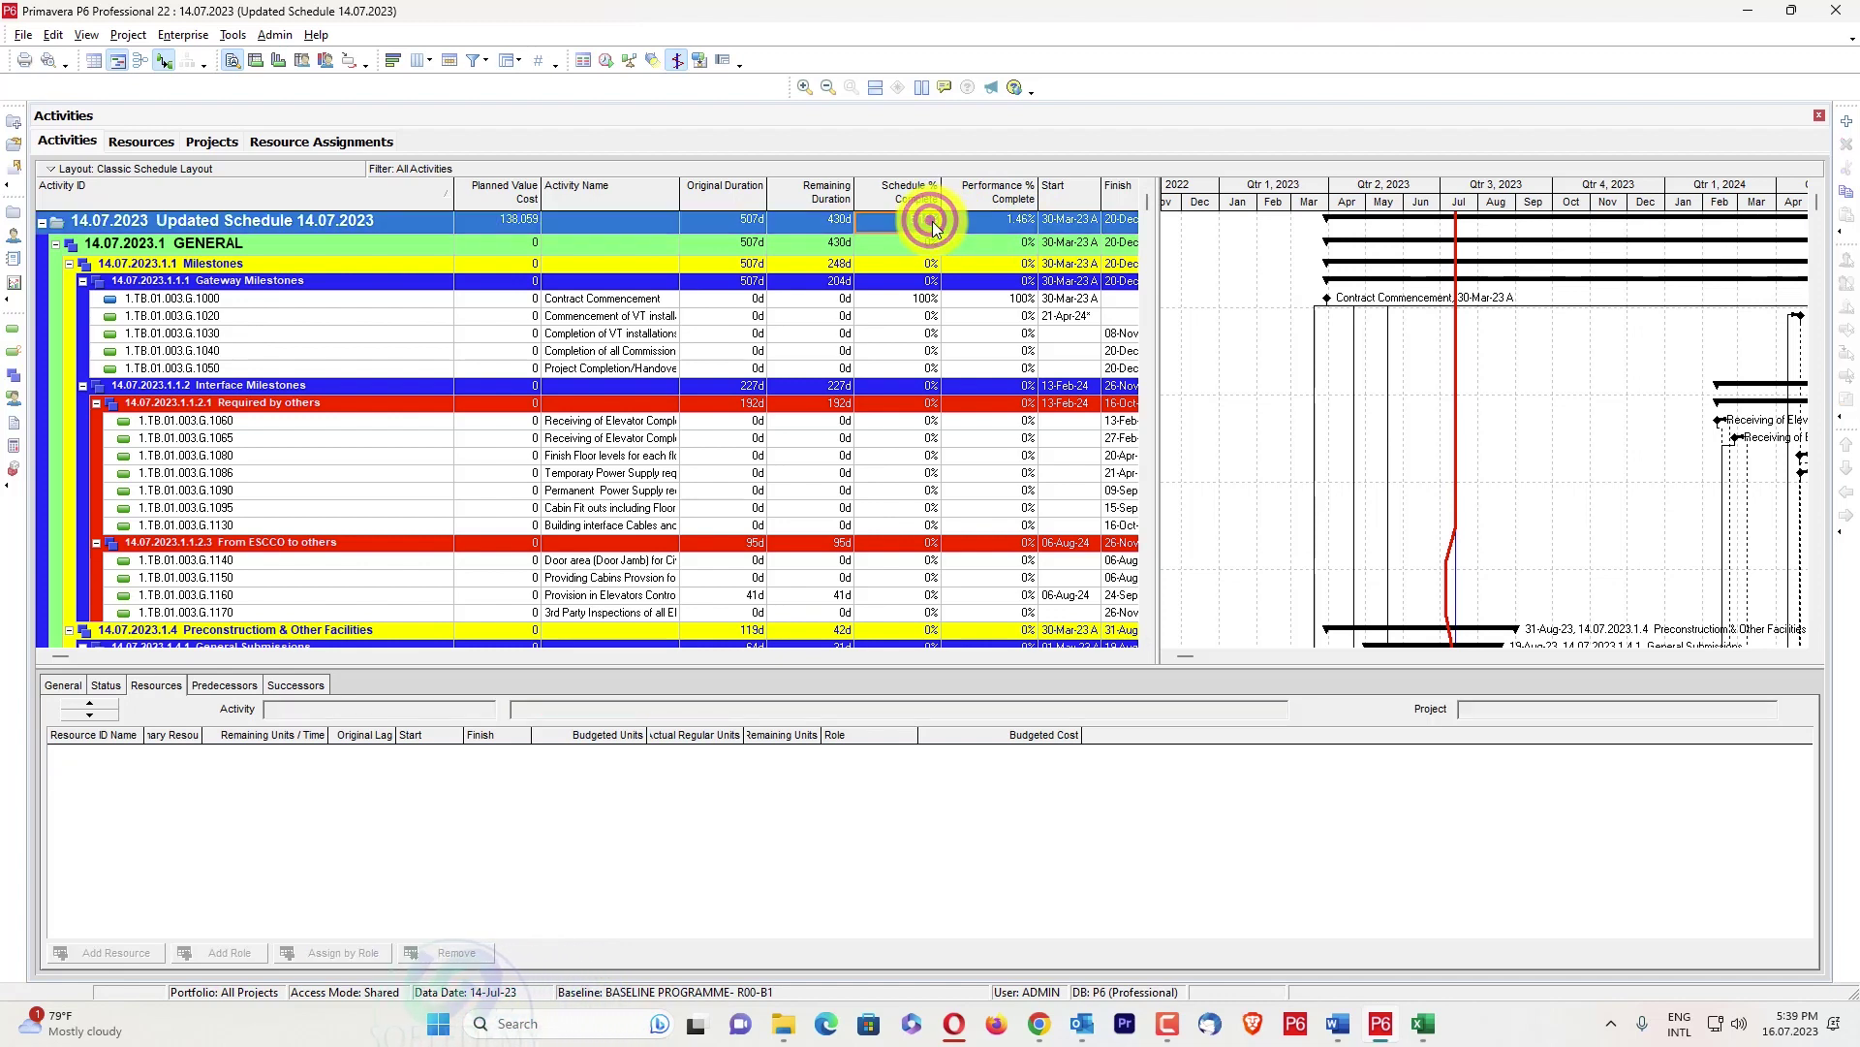
Reschedule the project, applying the selected data date 14-Jul-23 to all open projects
key(F9)
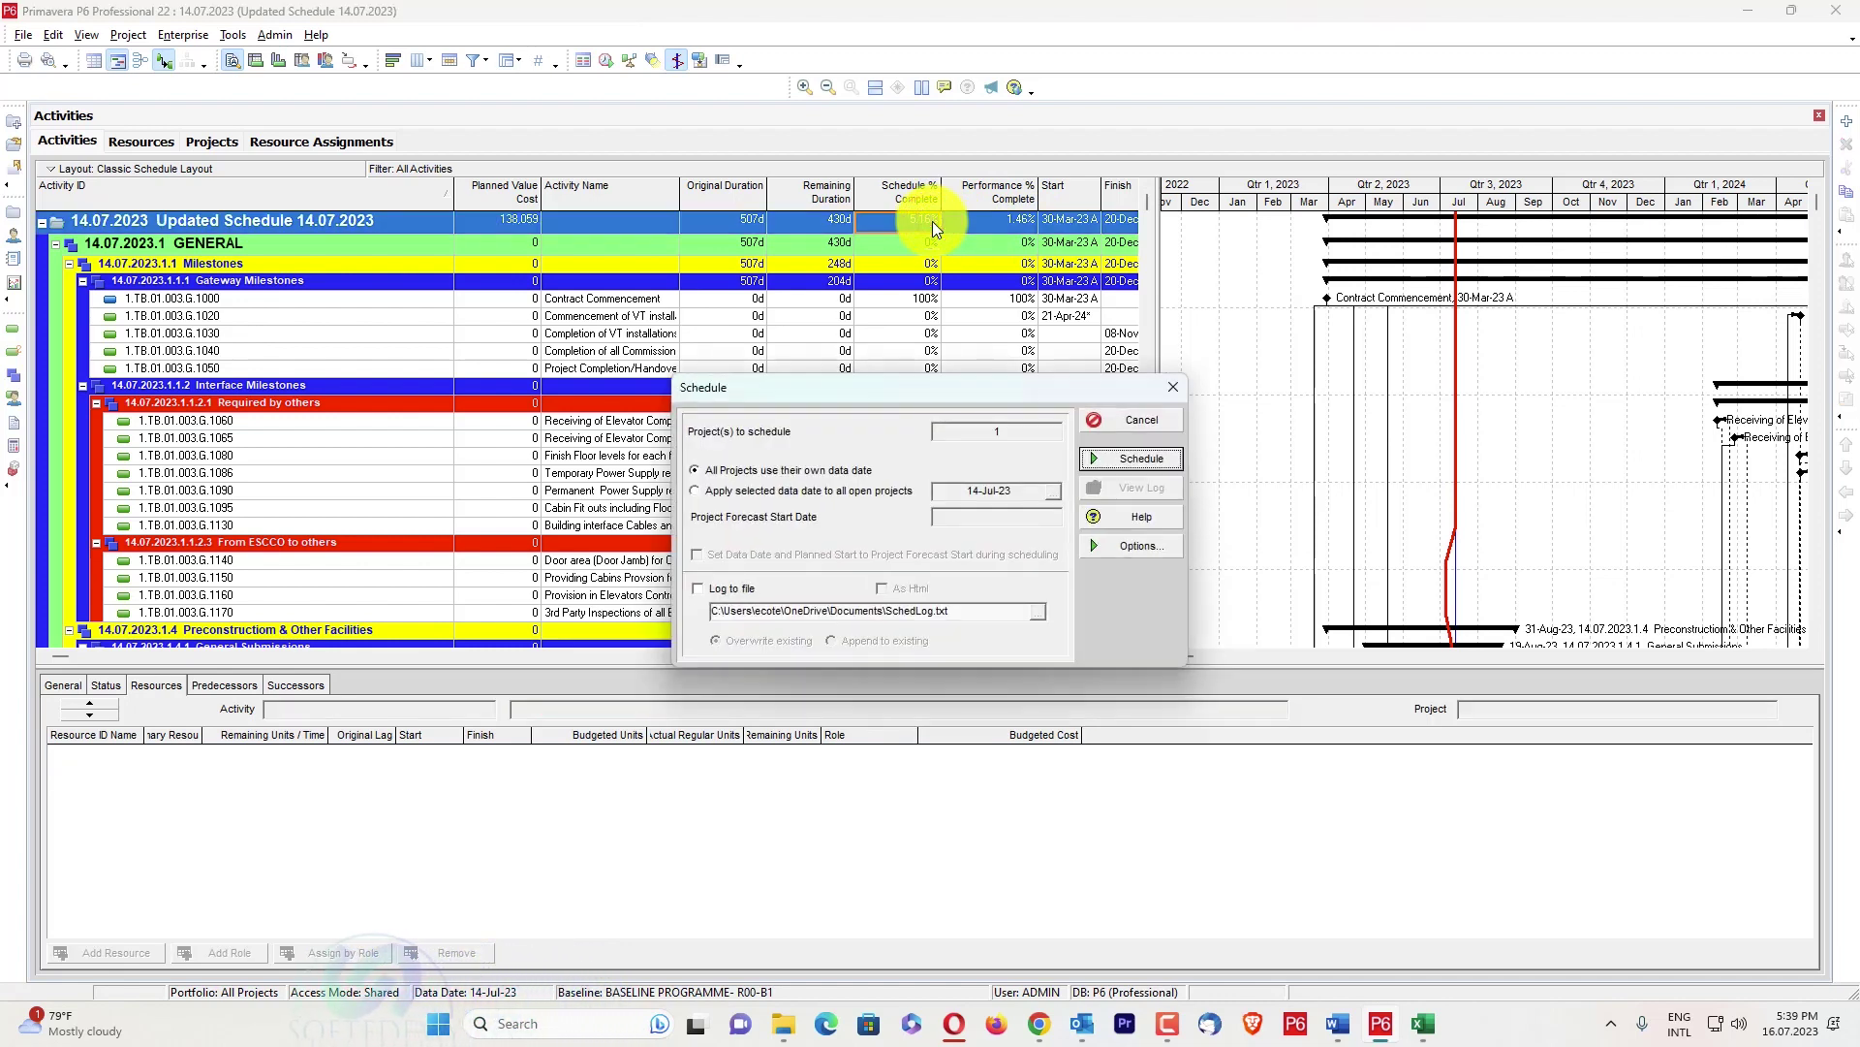
click(958, 491)
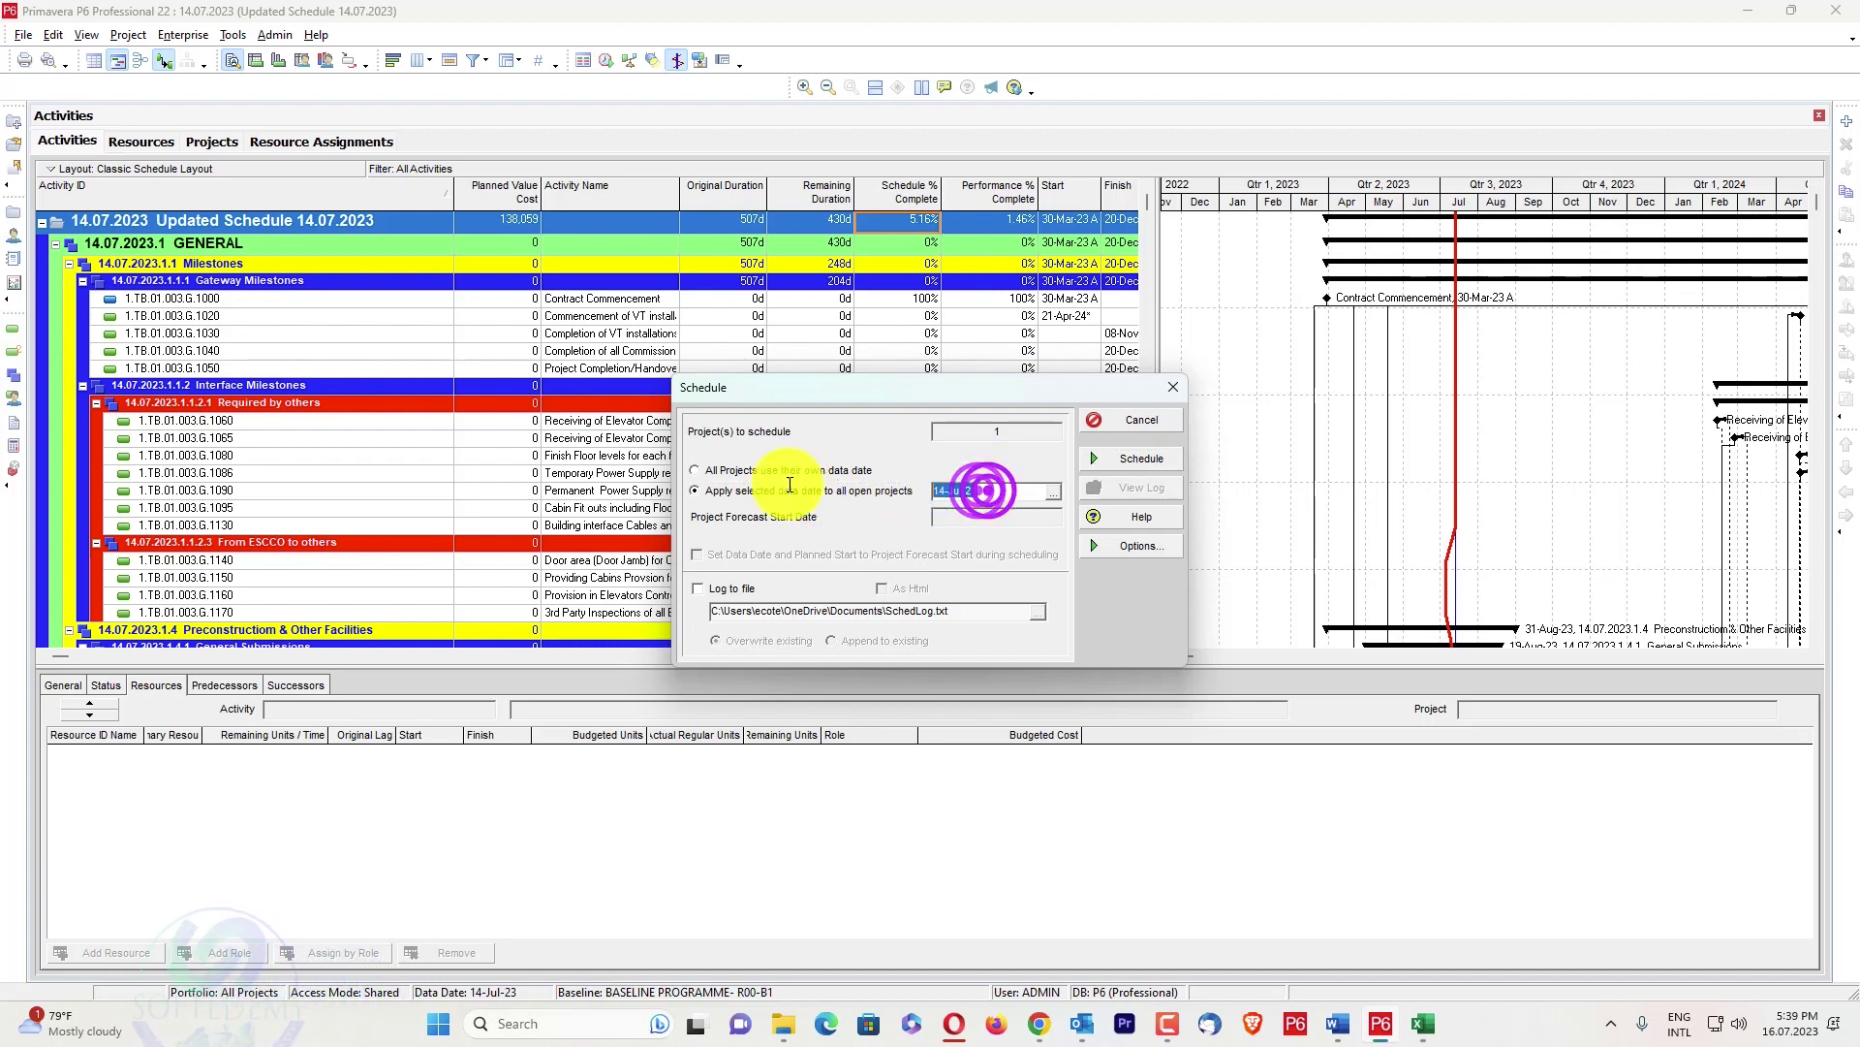
click(1107, 461)
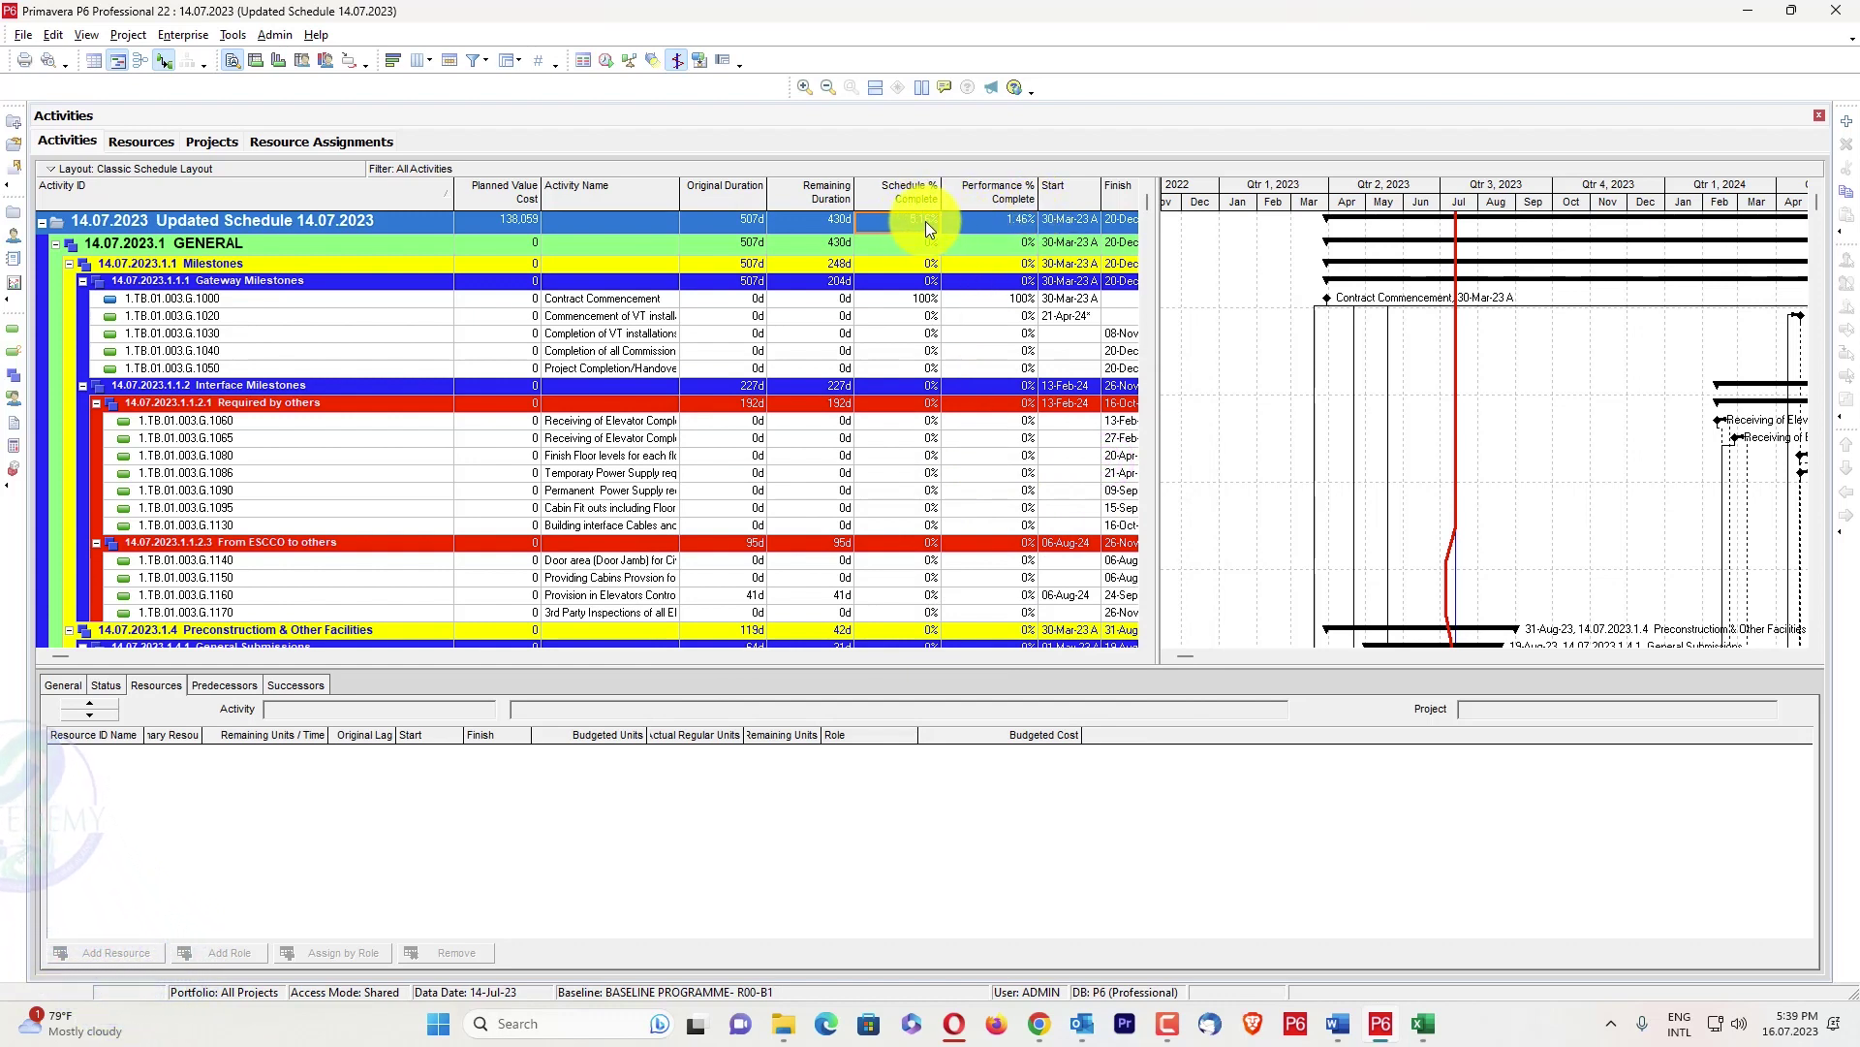
Review the updated schedule's budgeted units in the resource assignments and open project SPCC BL1 from the project list
click(336, 144)
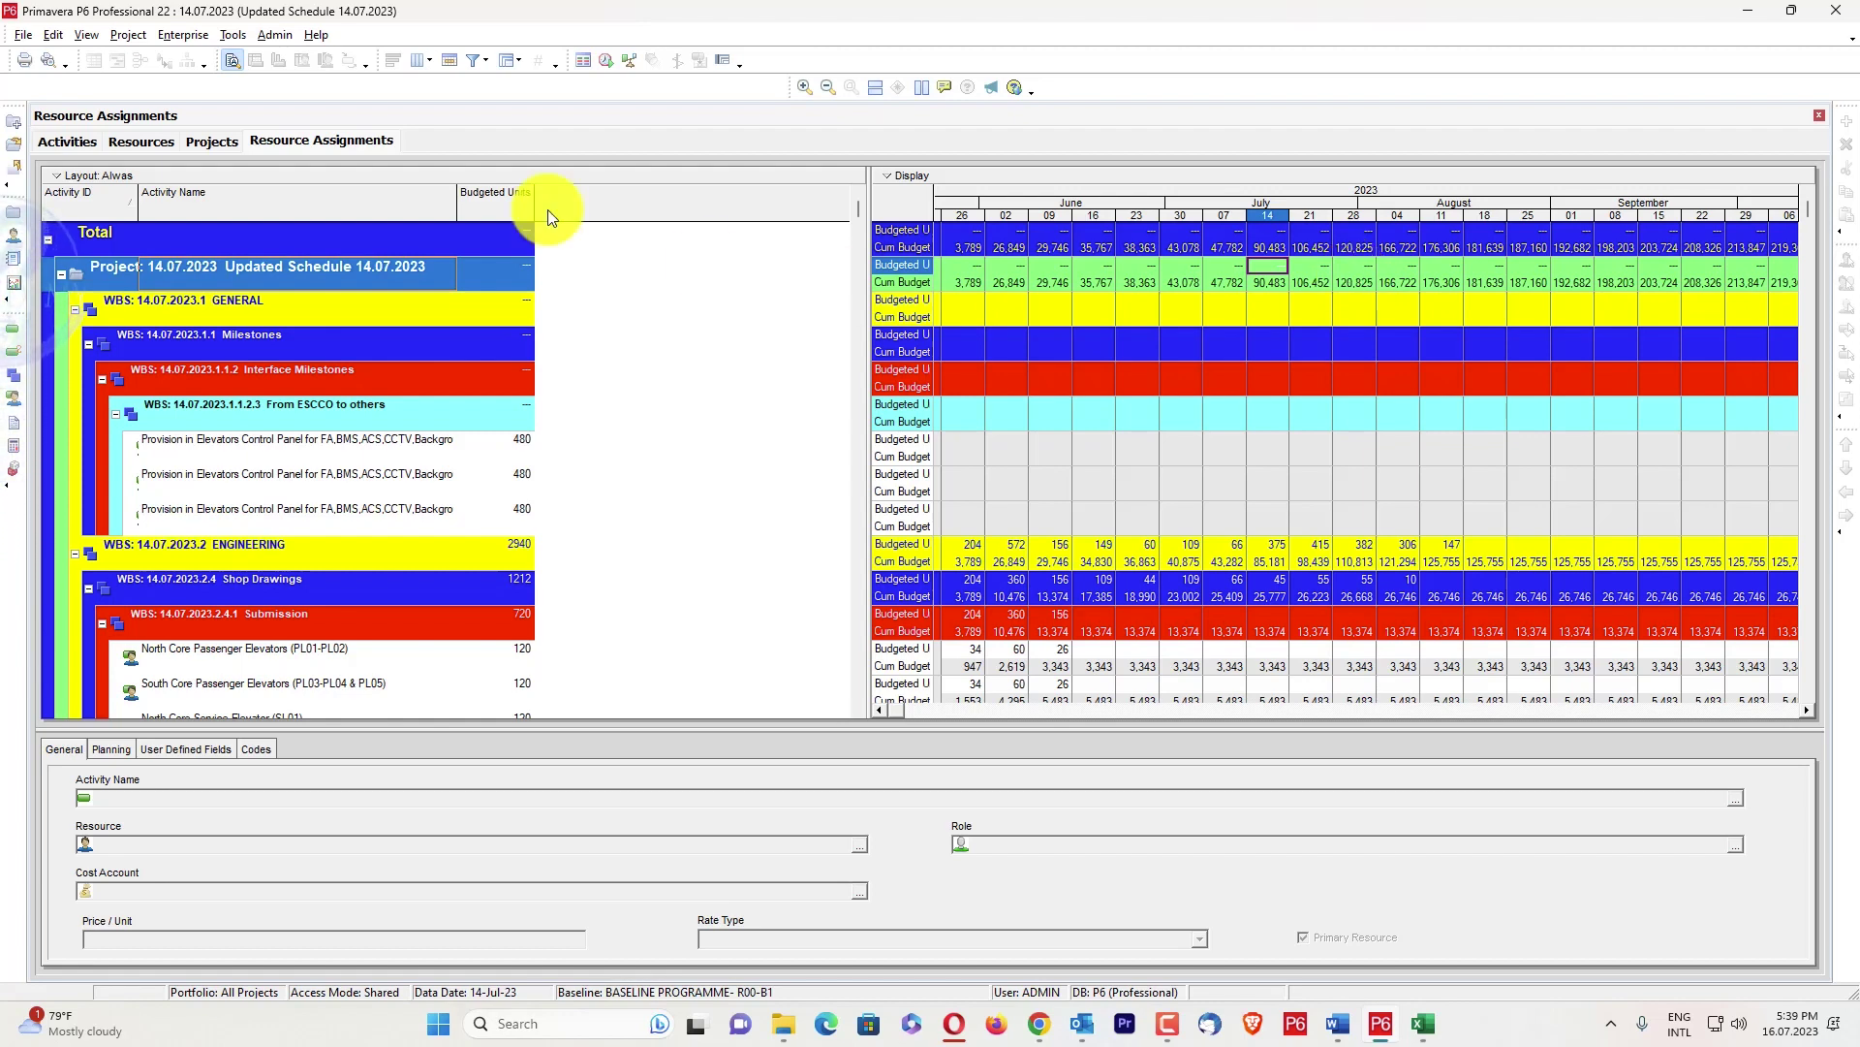
click(201, 141)
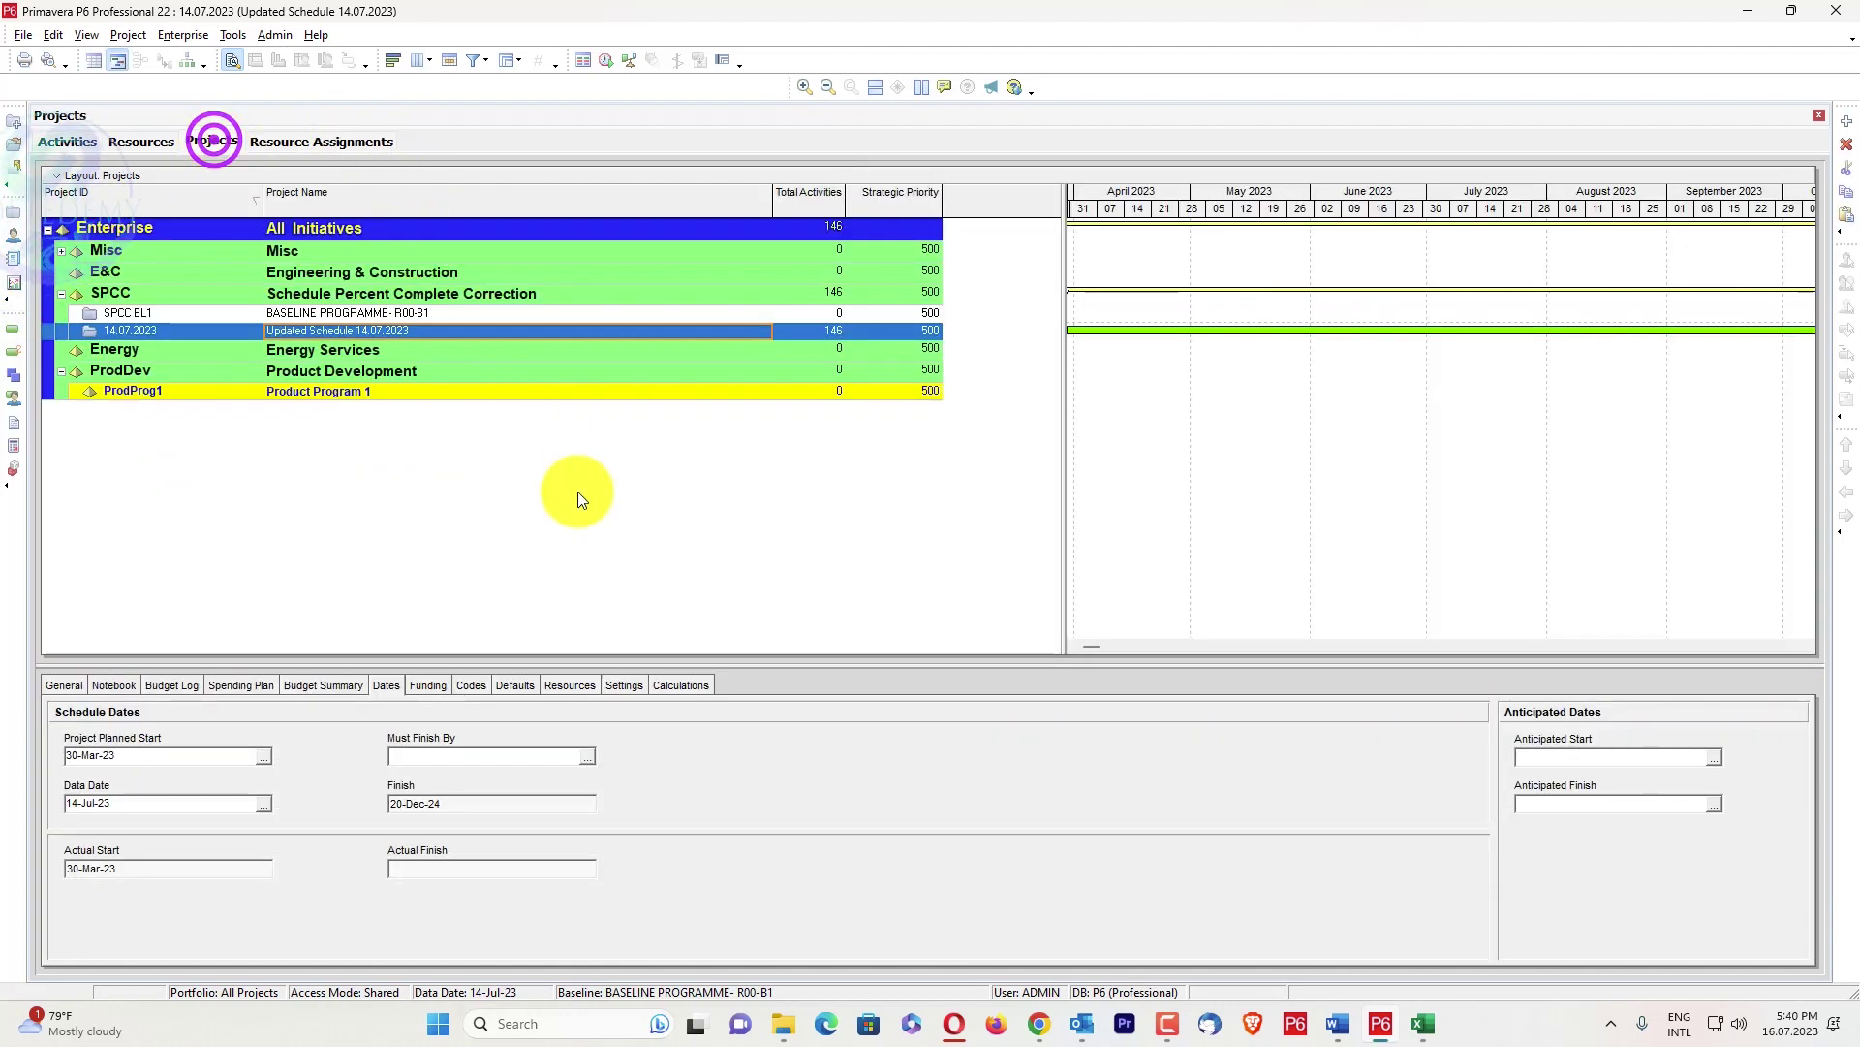
right_click(416, 312)
click(455, 331)
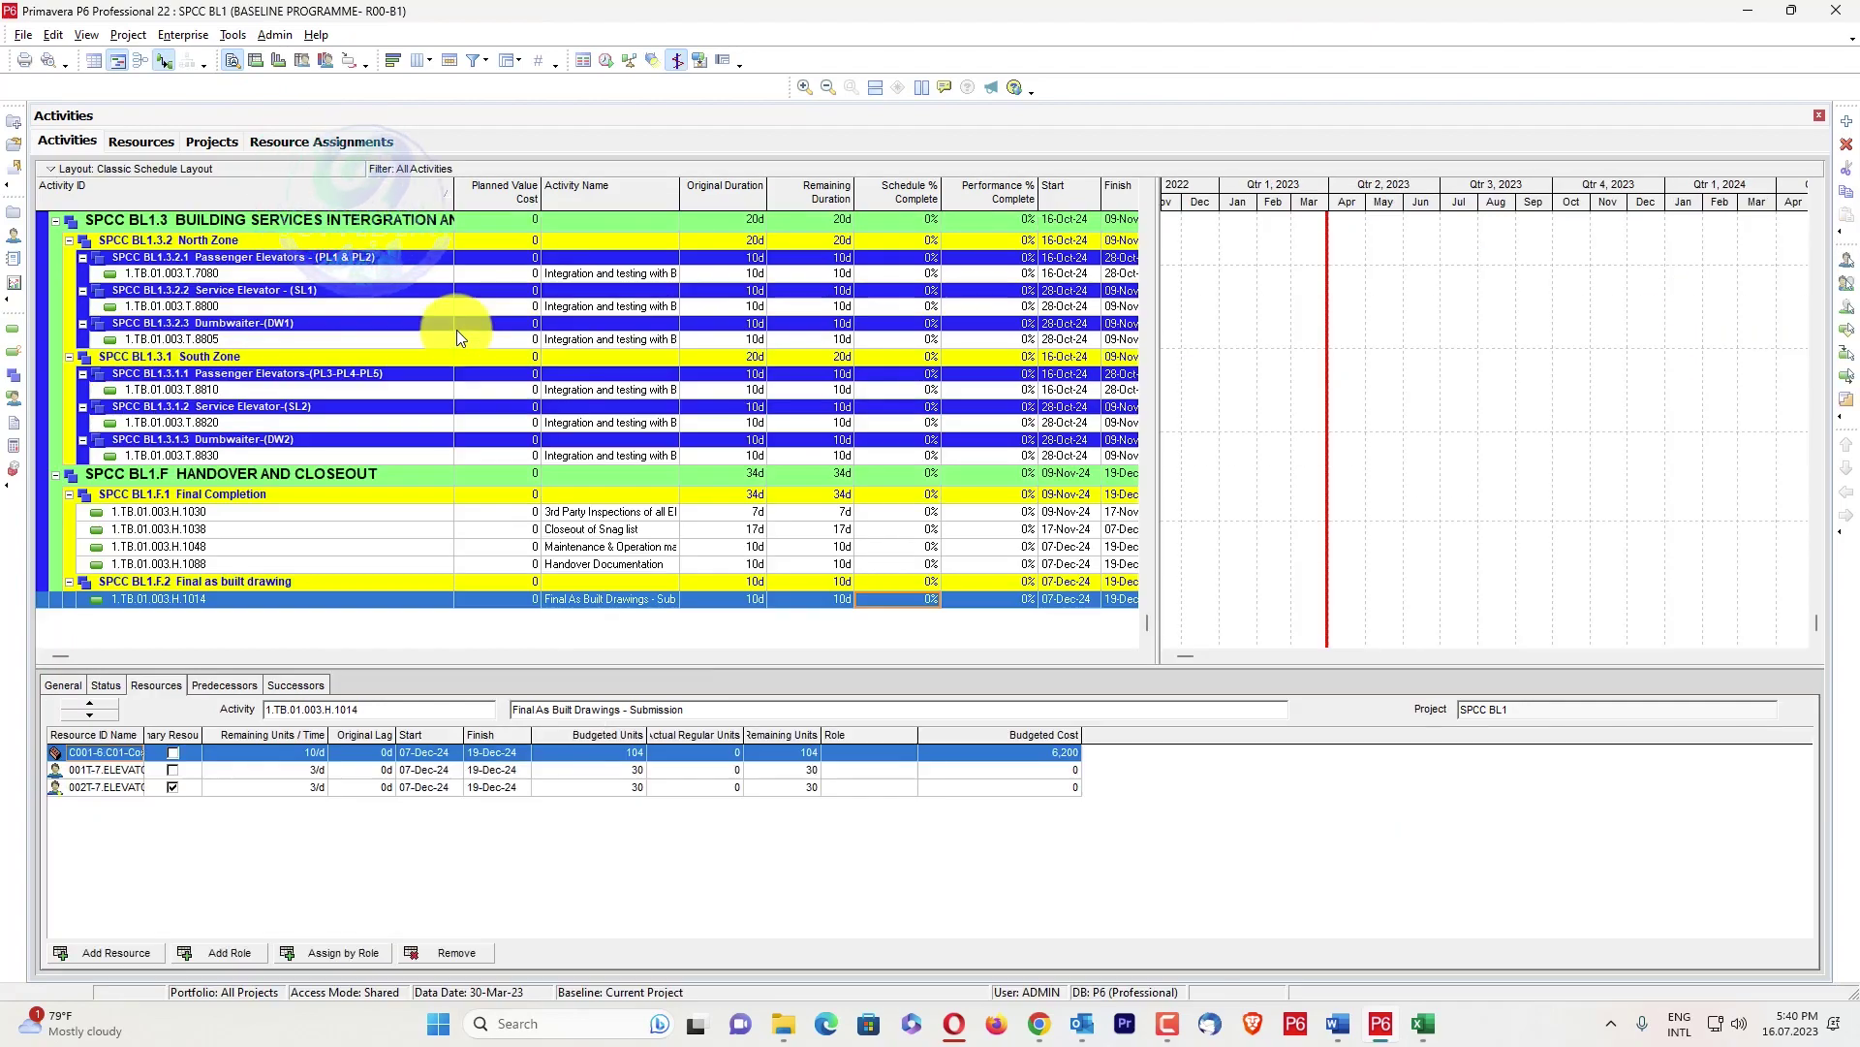
Show project SPCC BL1's resource assignments from the Total row and widen the spreadsheet field column to fit the Cum Budgeted Cost label
click(385, 140)
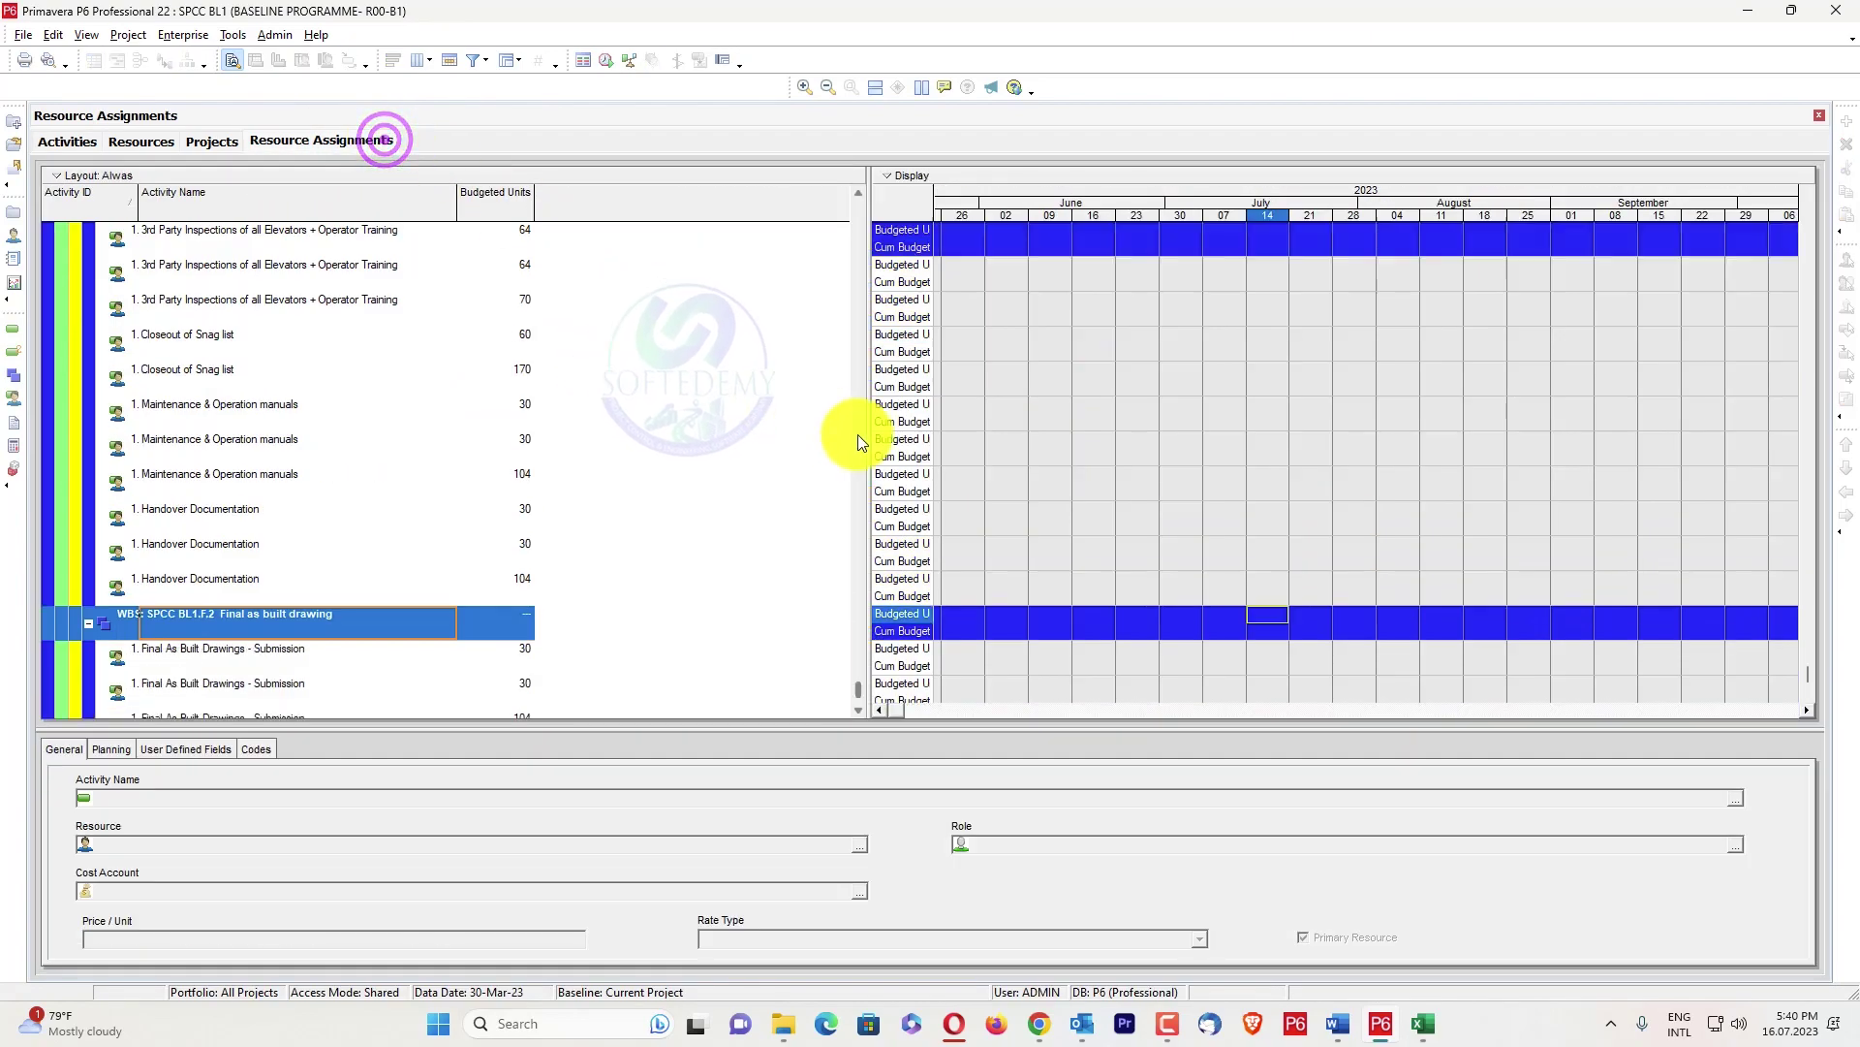
drag(858, 657, 881, 166)
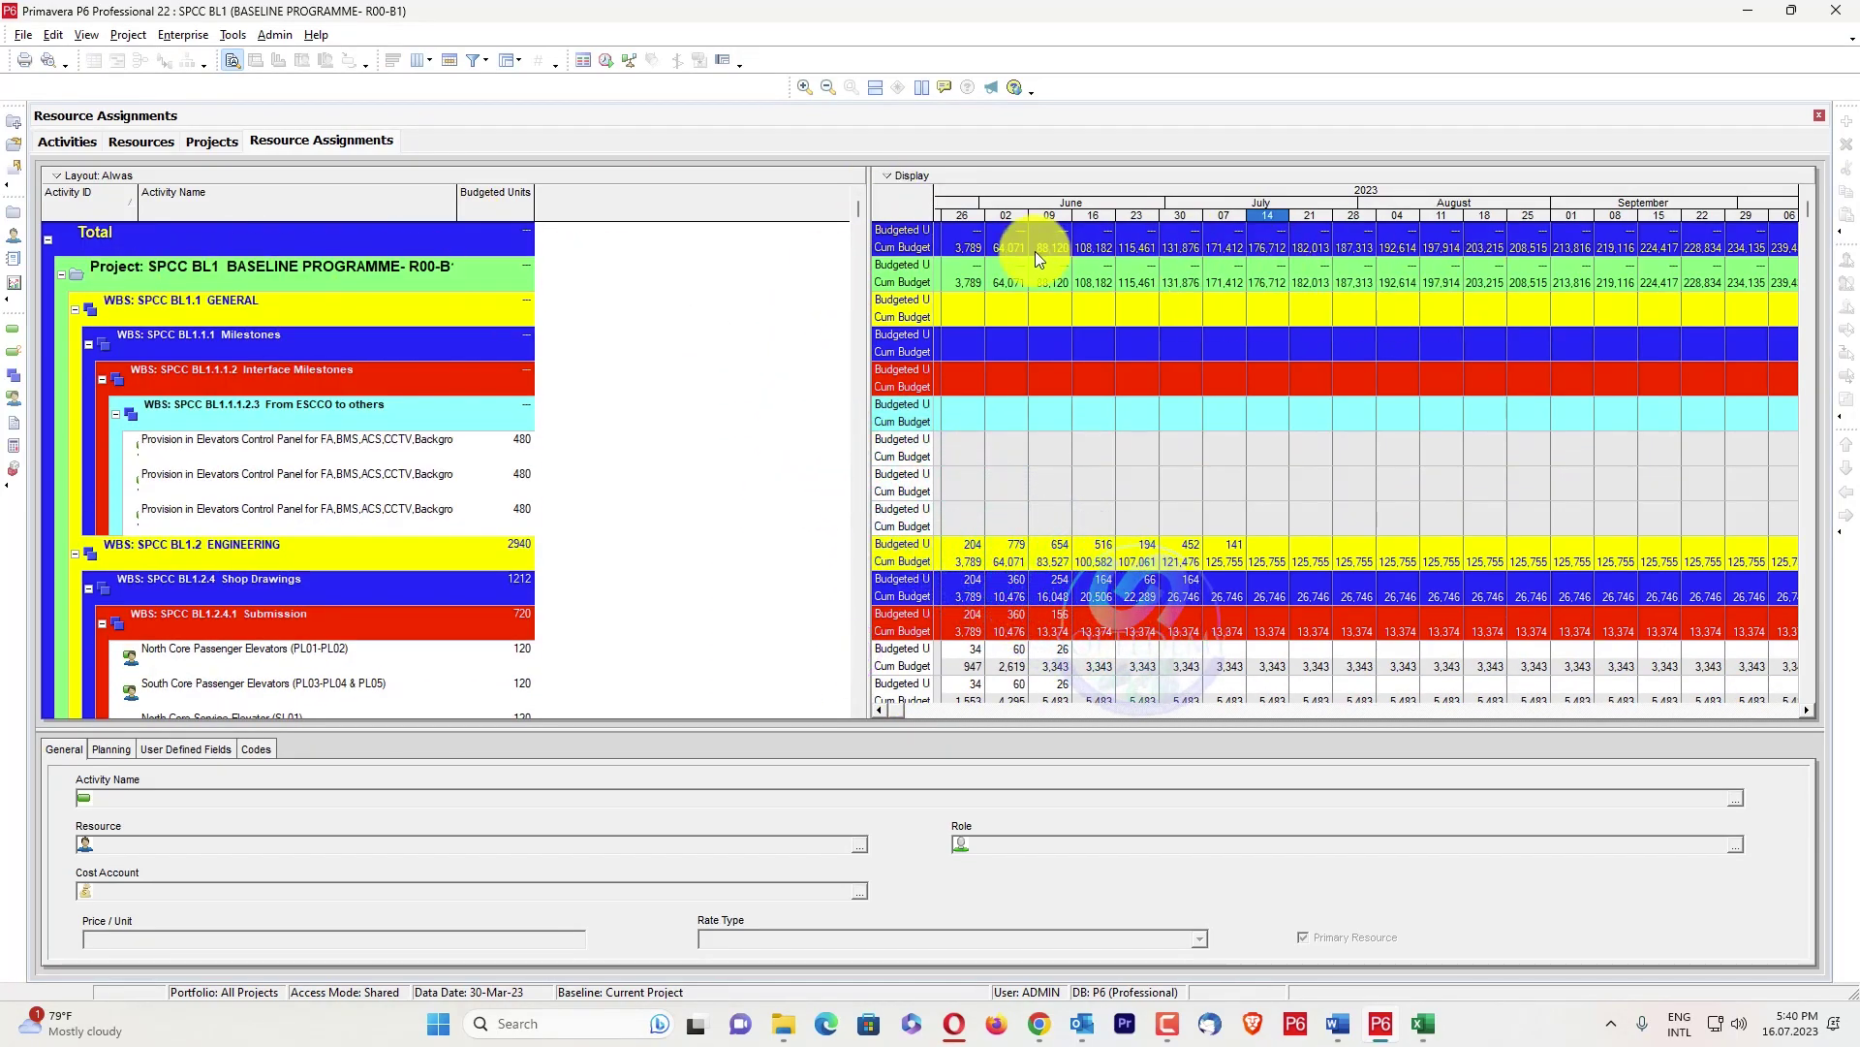
drag(935, 197, 1014, 188)
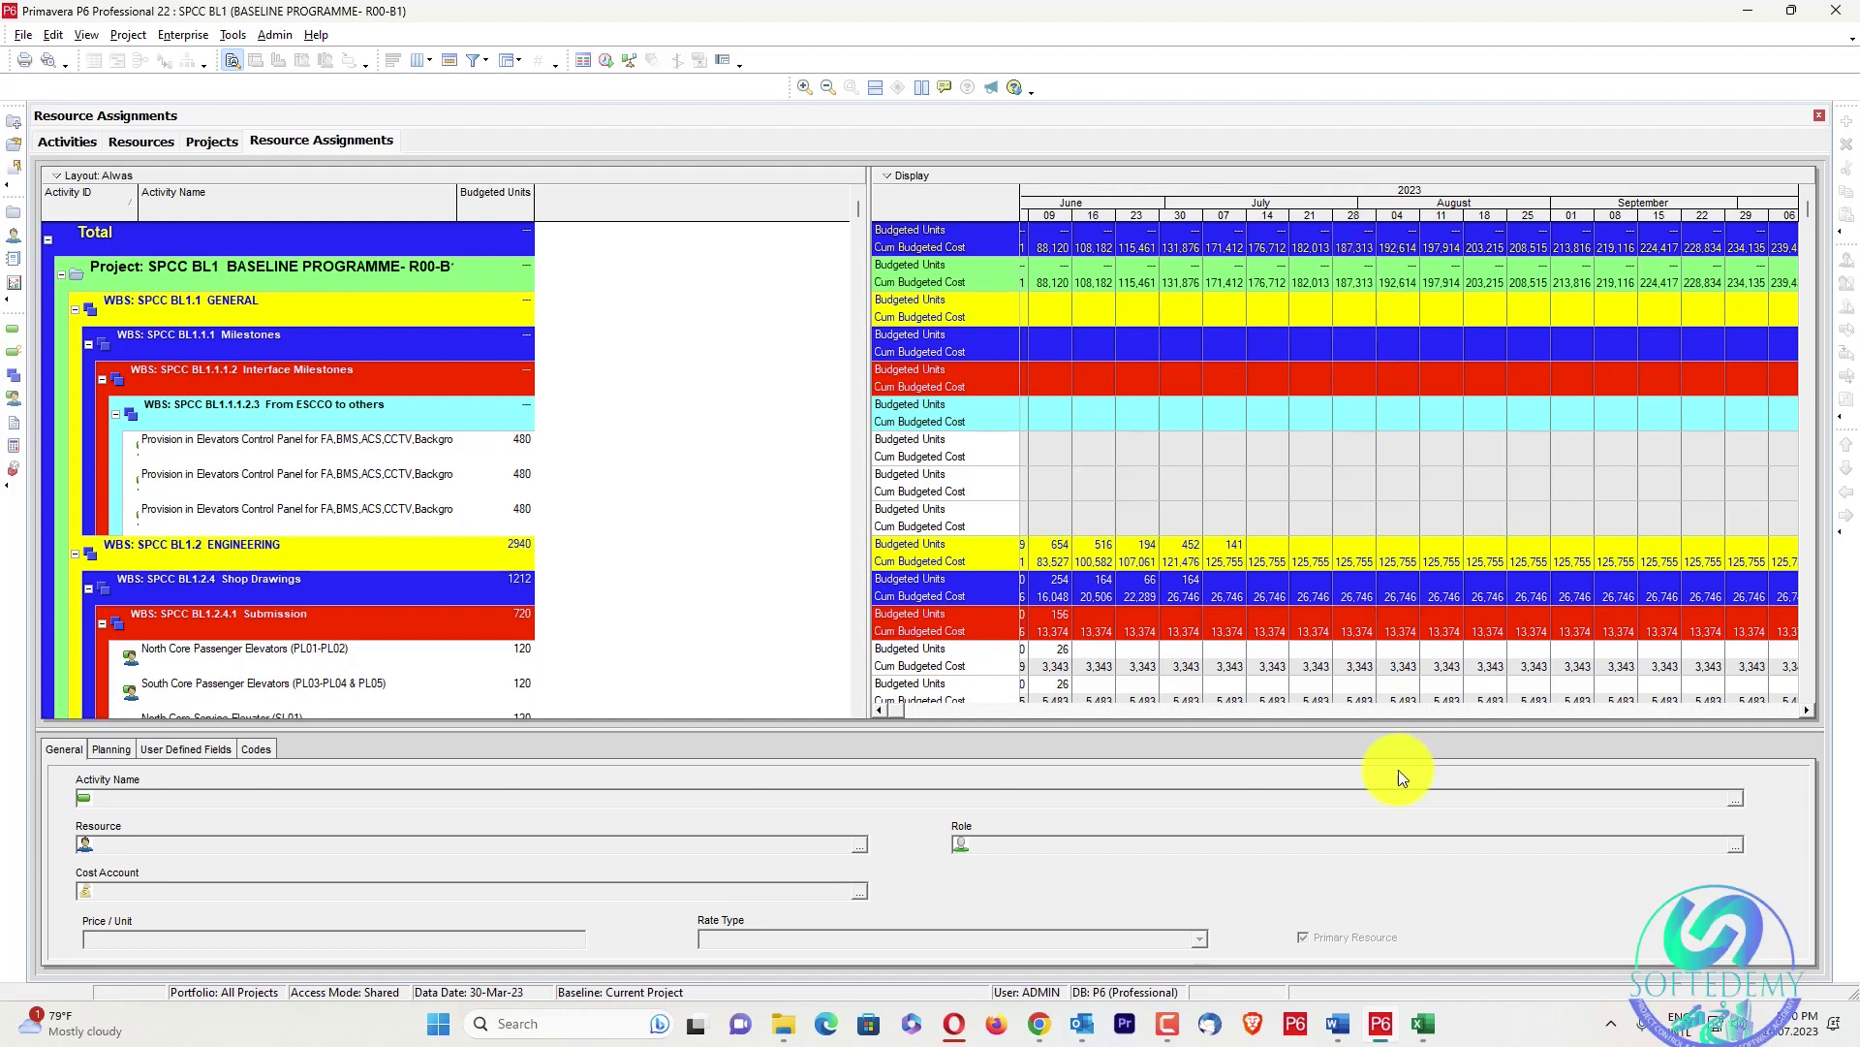
Switch to the Excel workbook Working-Weekly Data.xlsx and review the weekly Budgeted Cost values in row 6 and their total
click(1428, 1023)
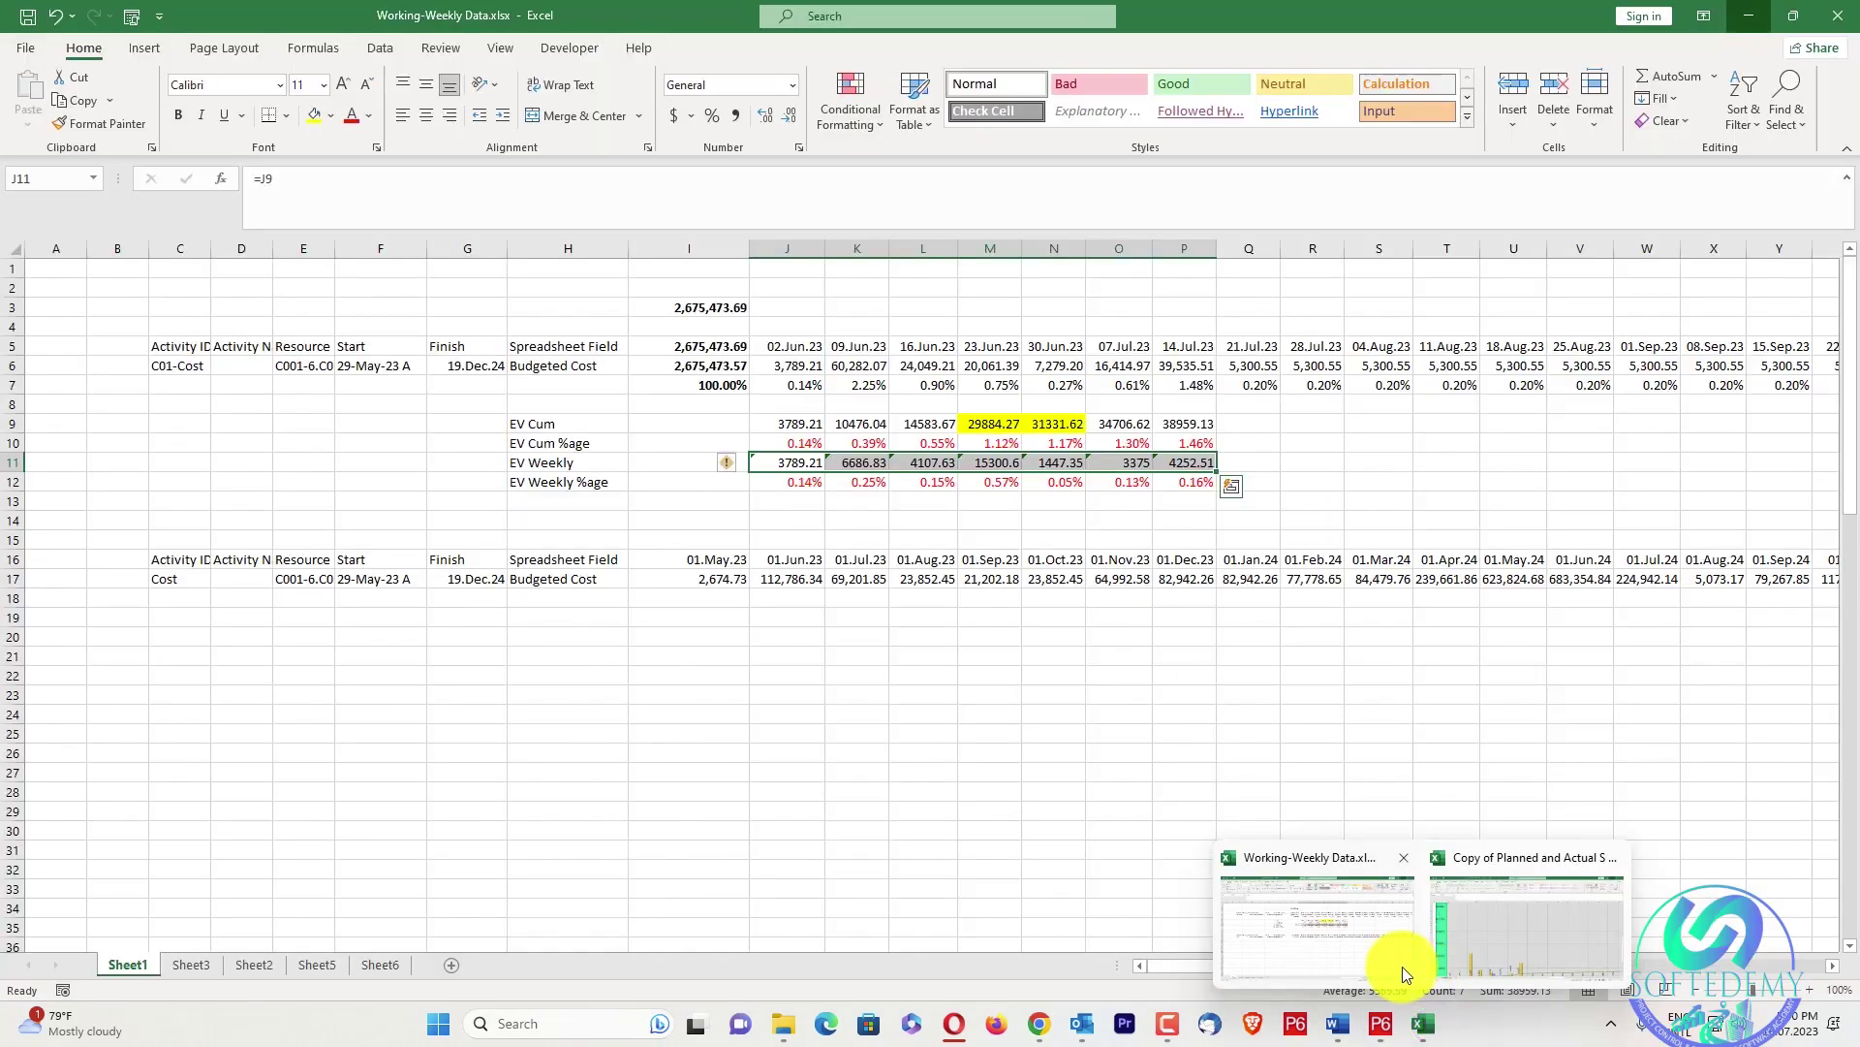
click(1403, 967)
click(1124, 734)
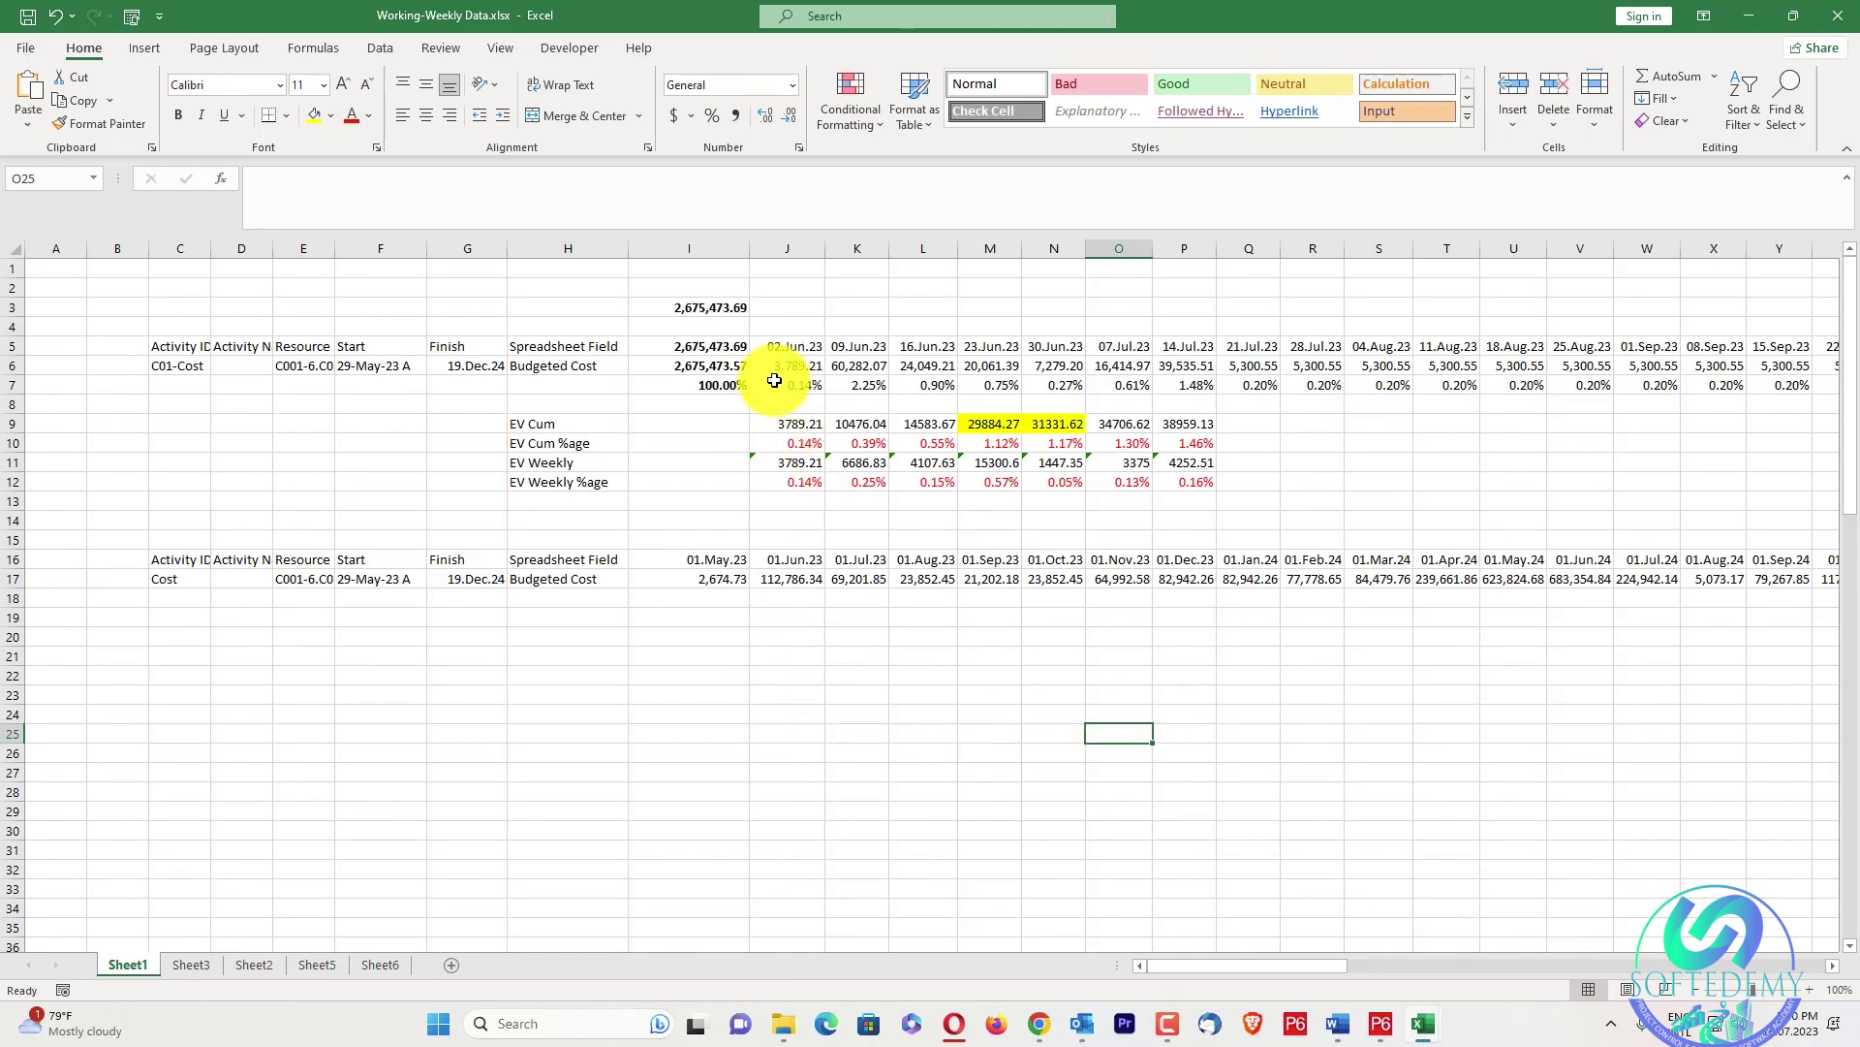
drag(775, 371, 1741, 371)
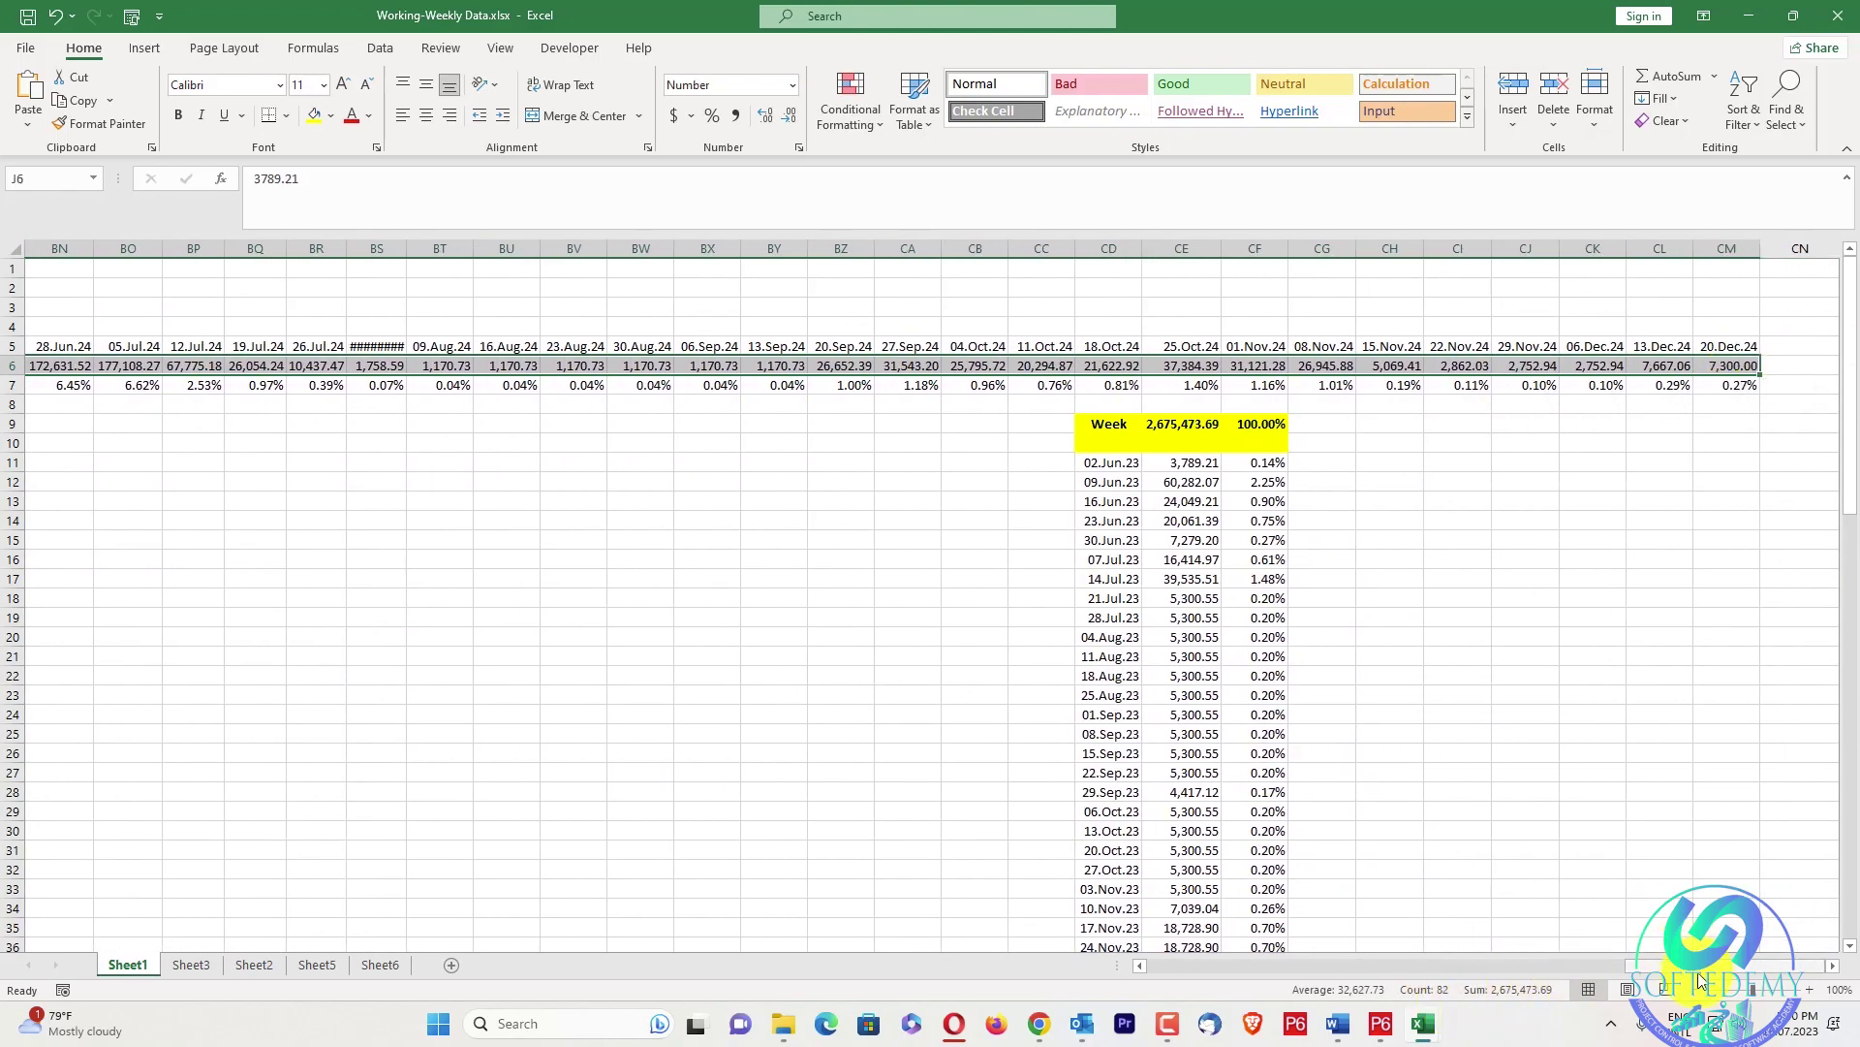
drag(1698, 976, 1066, 964)
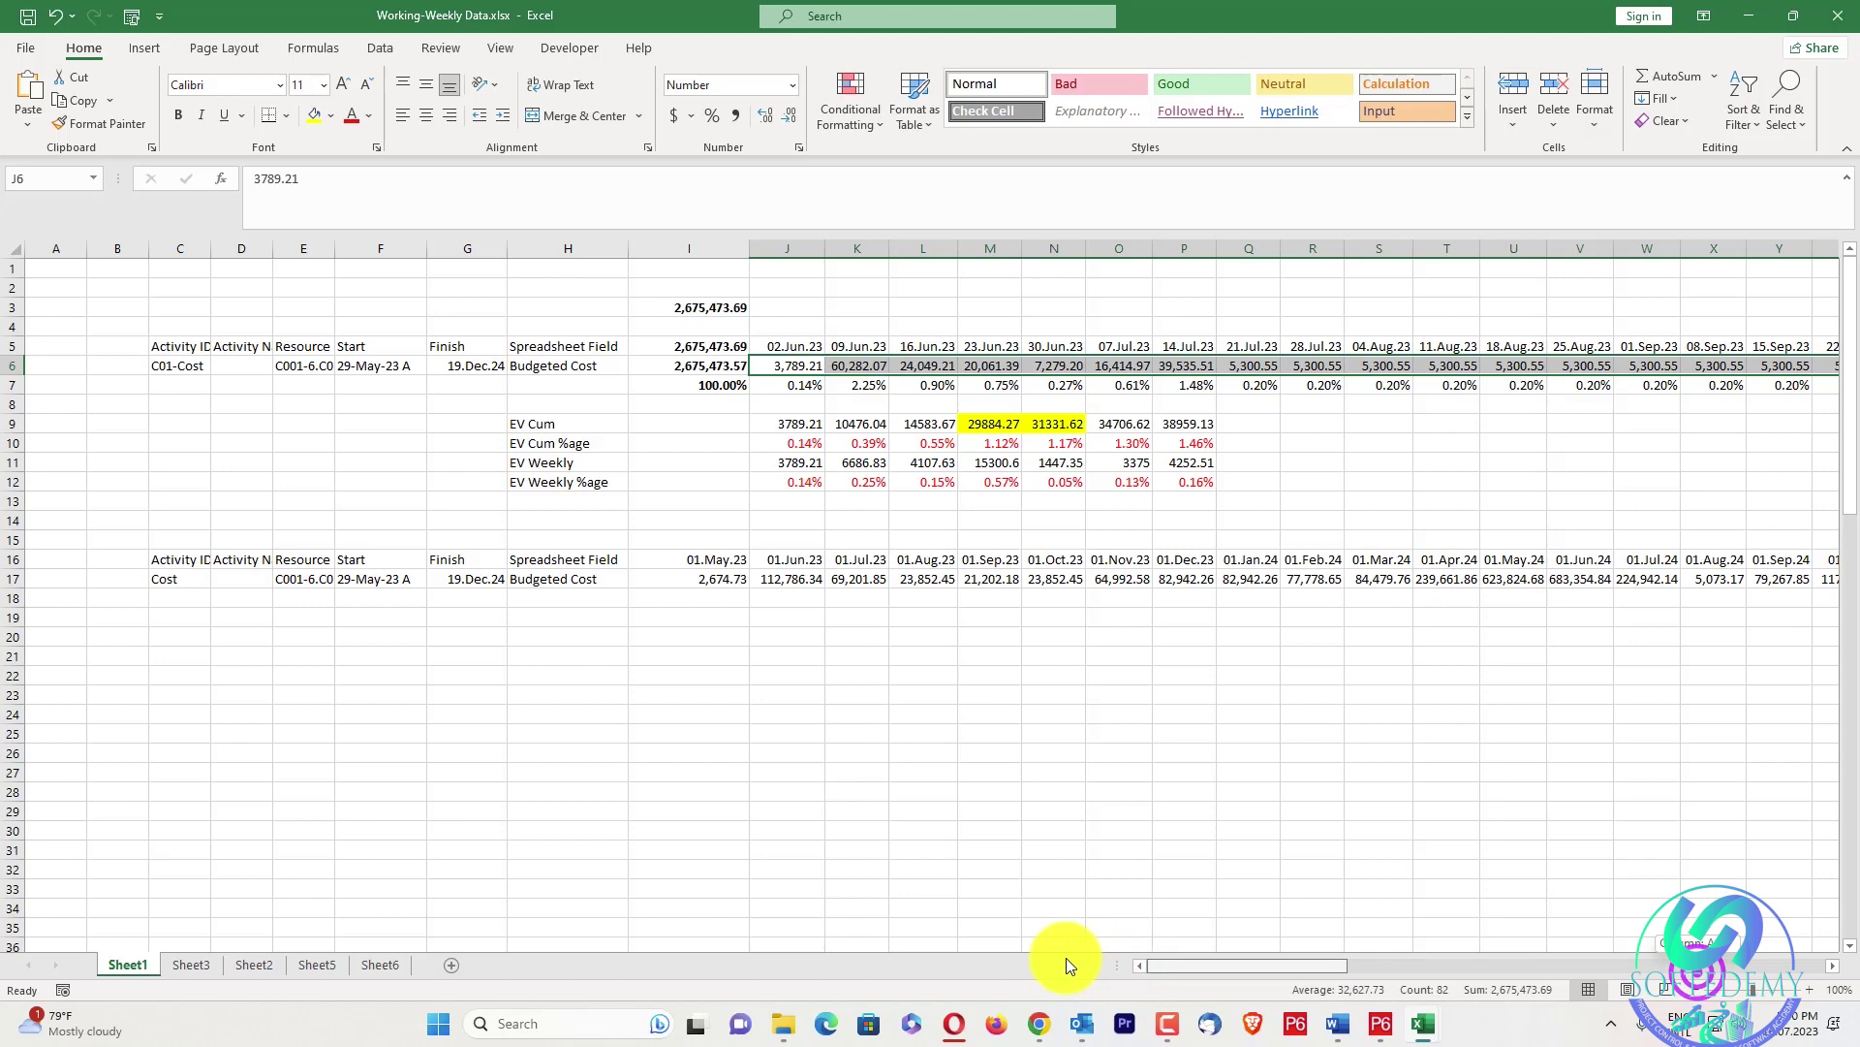
click(728, 367)
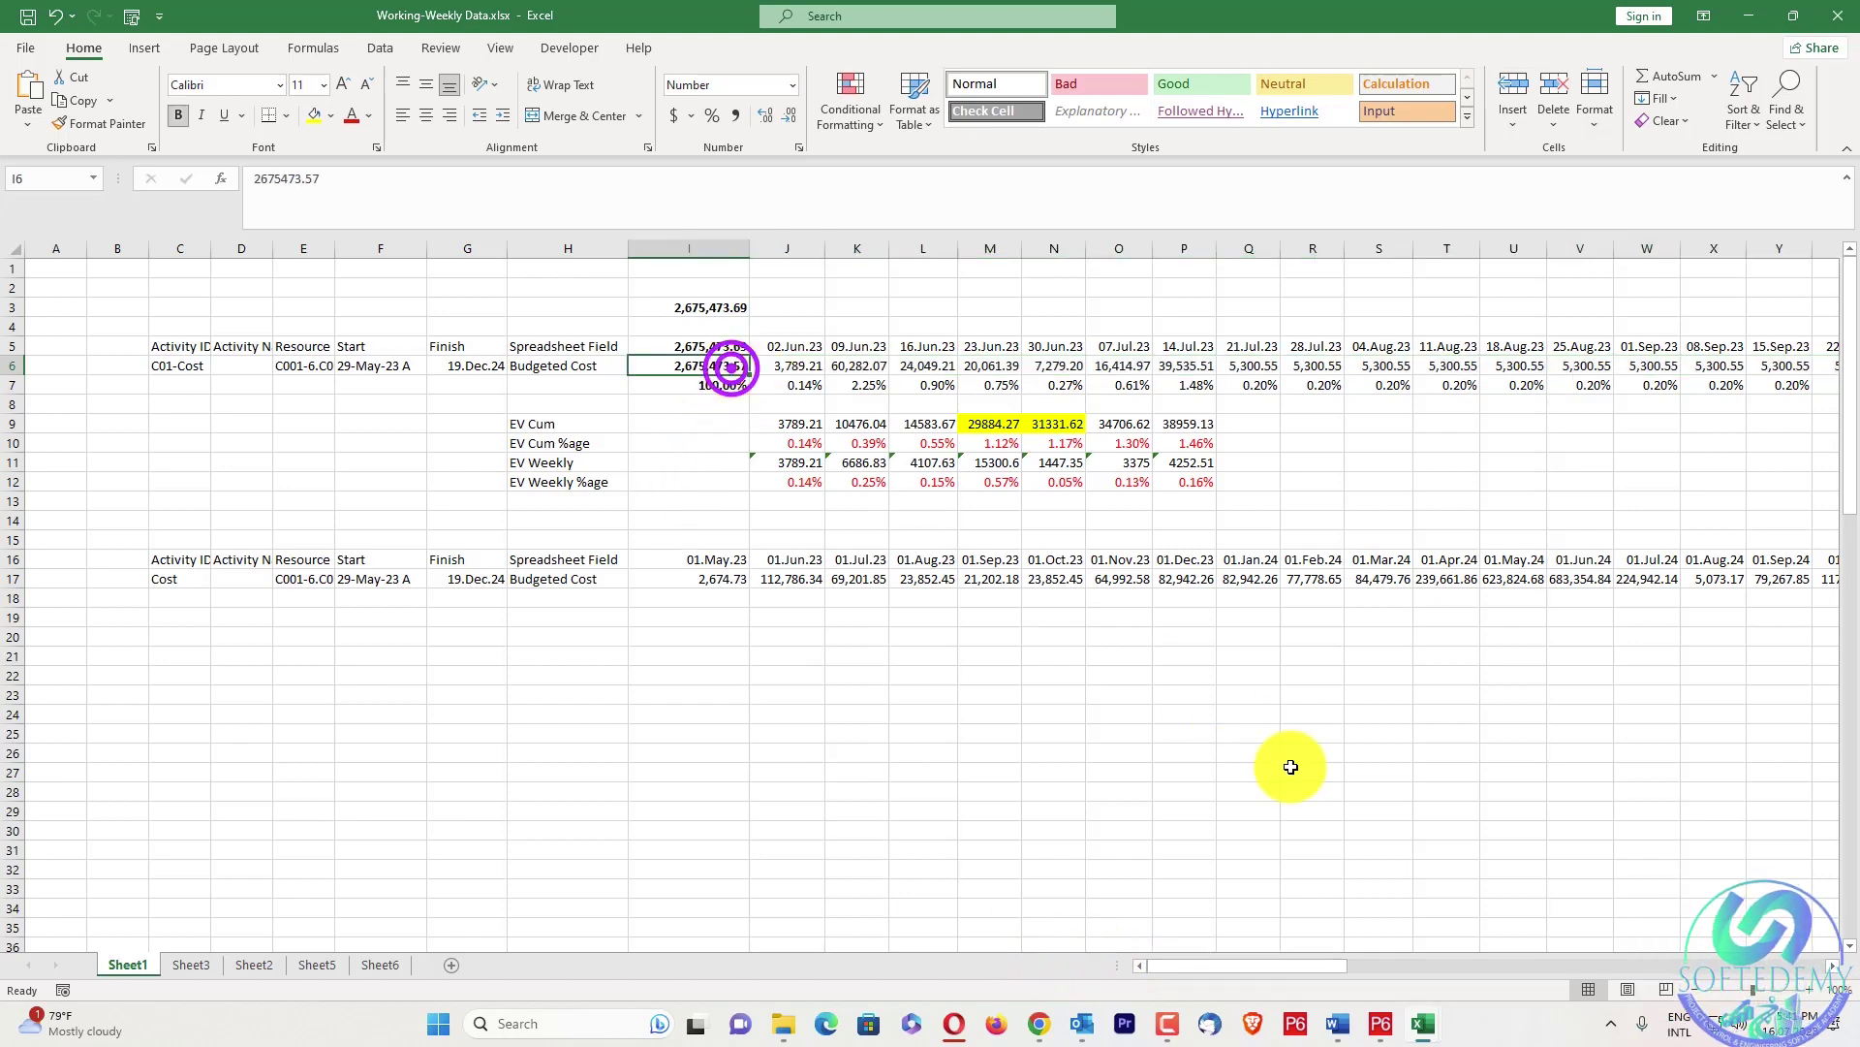
Switch to Primavera P6 and widen the weekly timescale columns around December 2024 to show the full Cum Budgeted Cost values
click(1383, 1020)
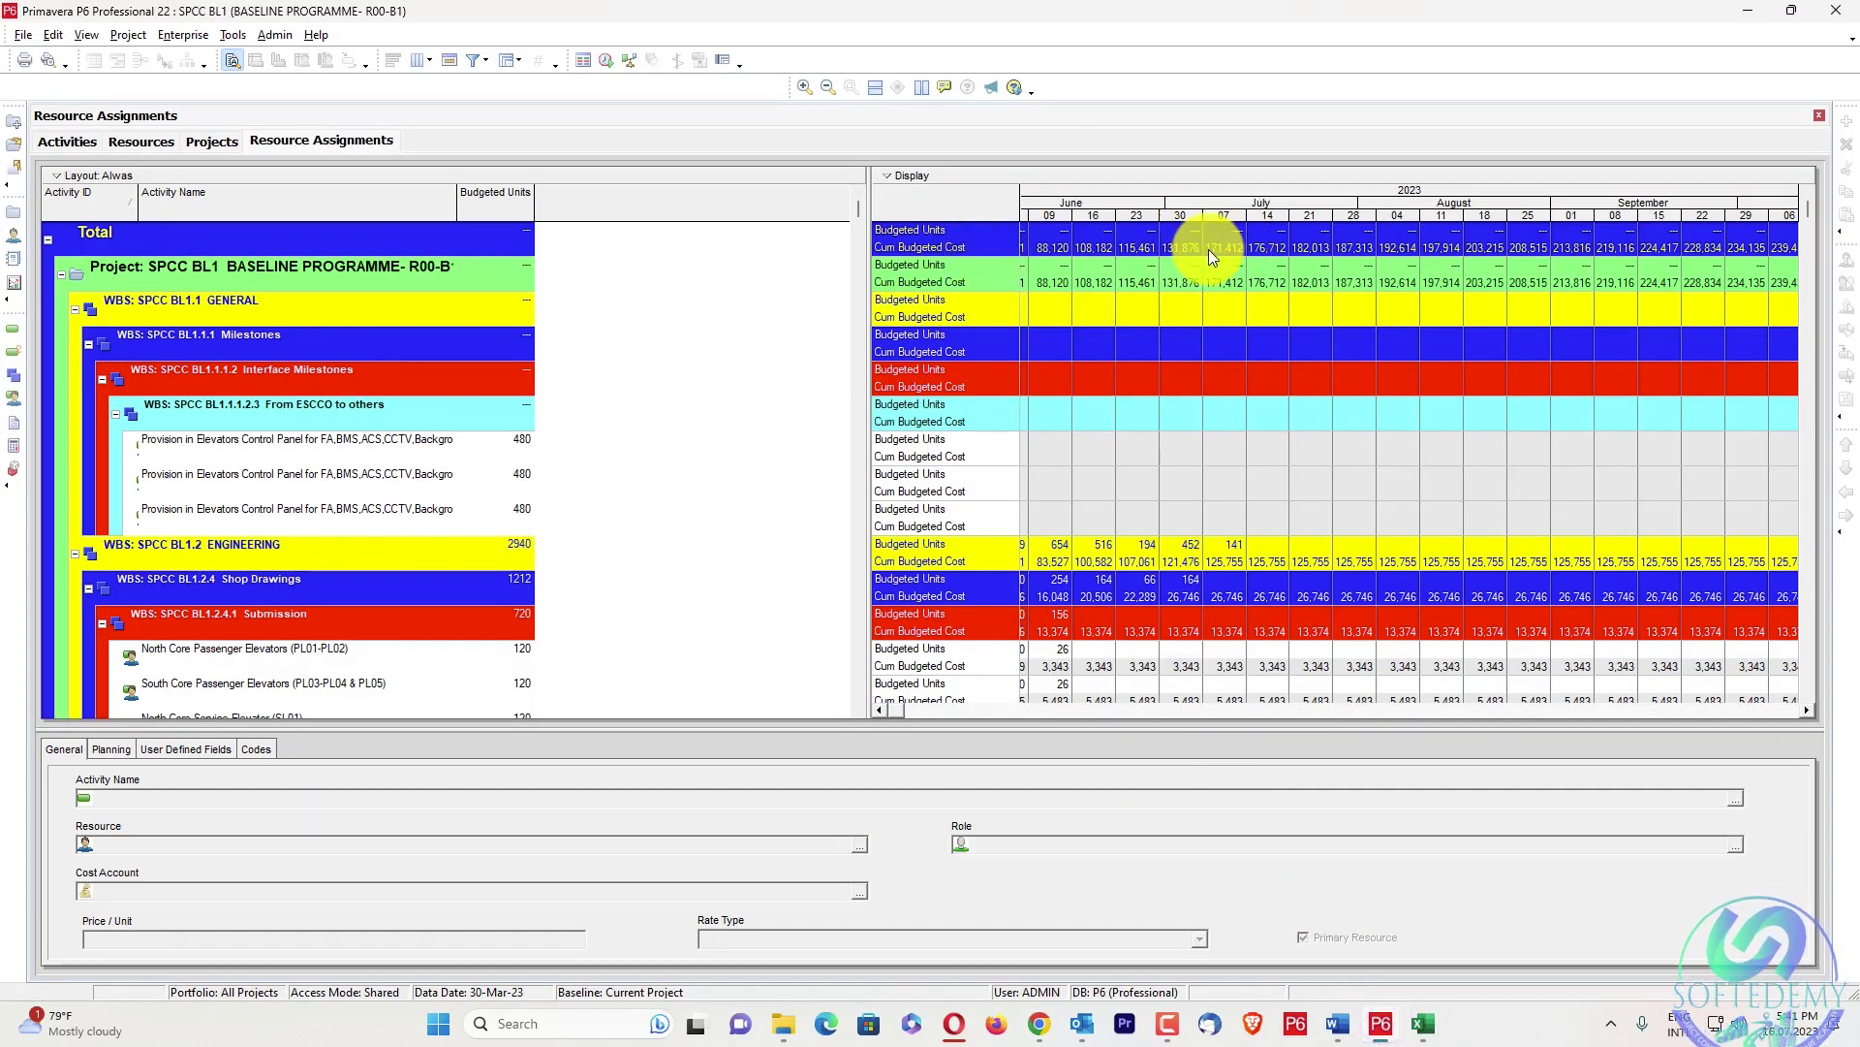
drag(900, 712, 1632, 643)
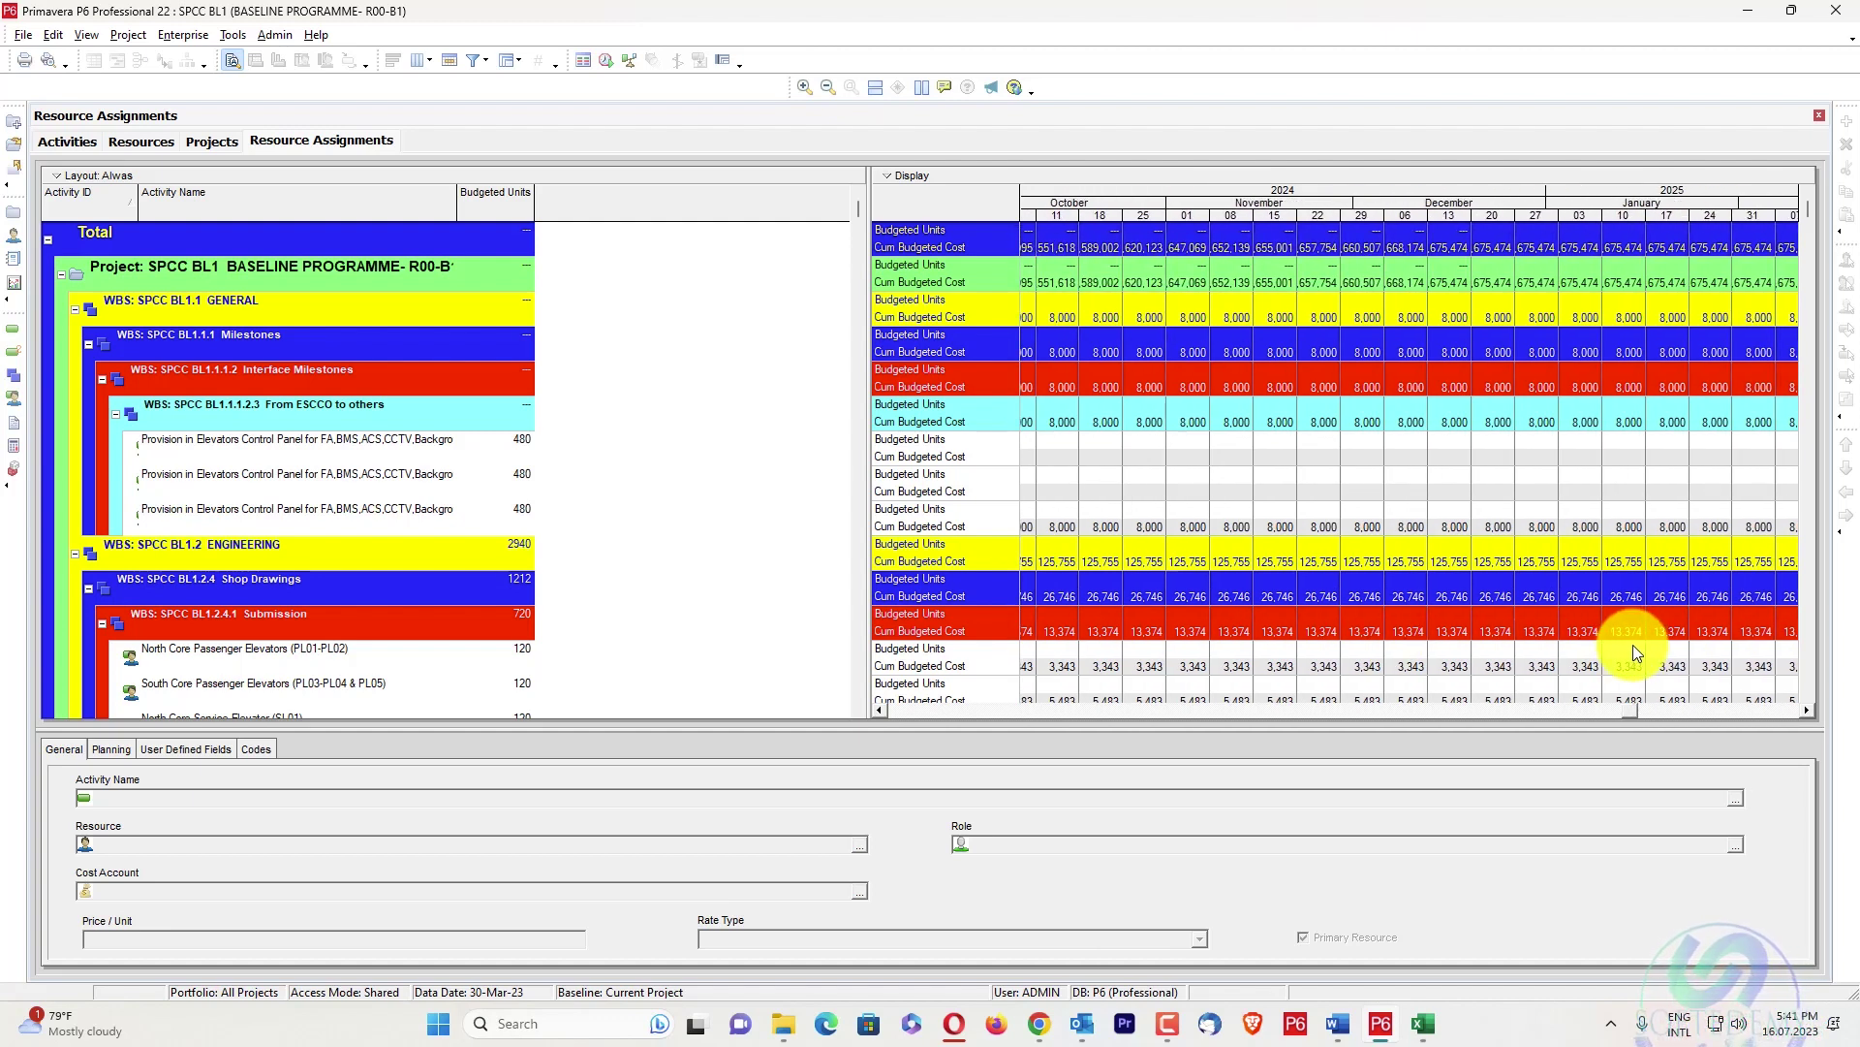
drag(1632, 644, 1666, 643)
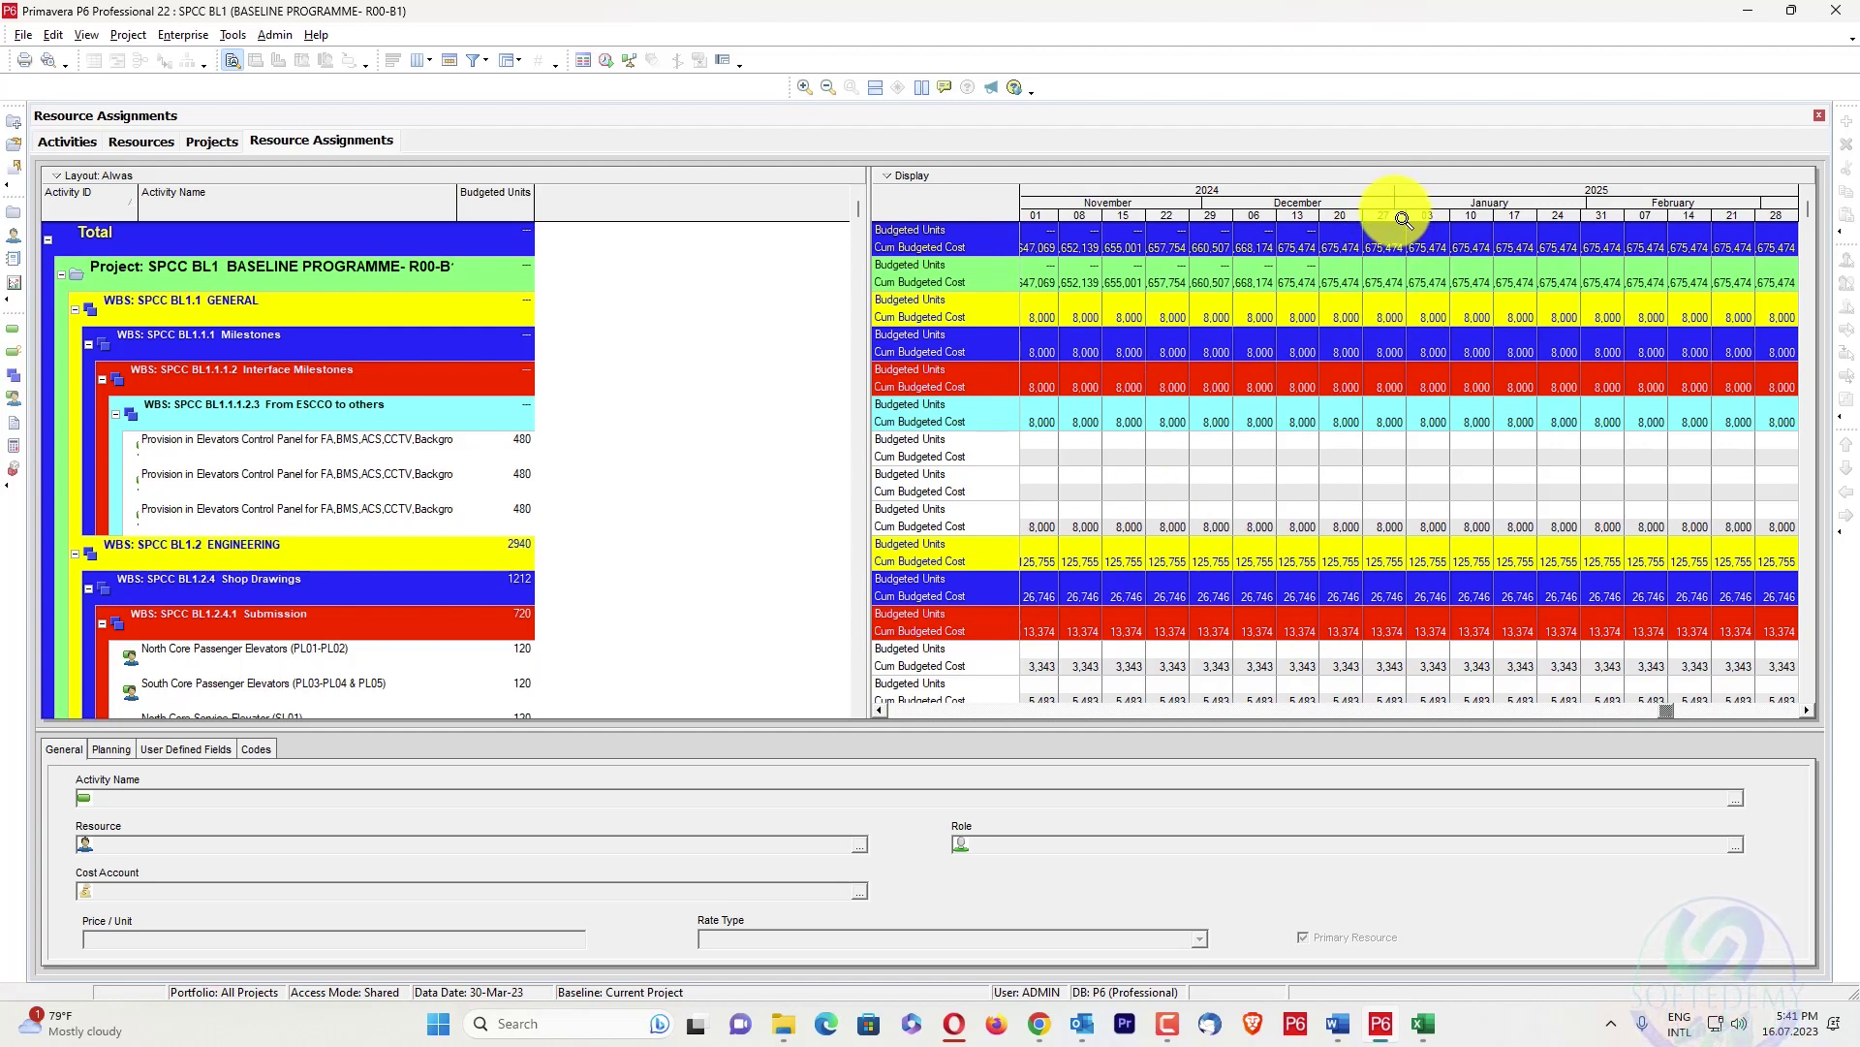
drag(1403, 219, 1514, 230)
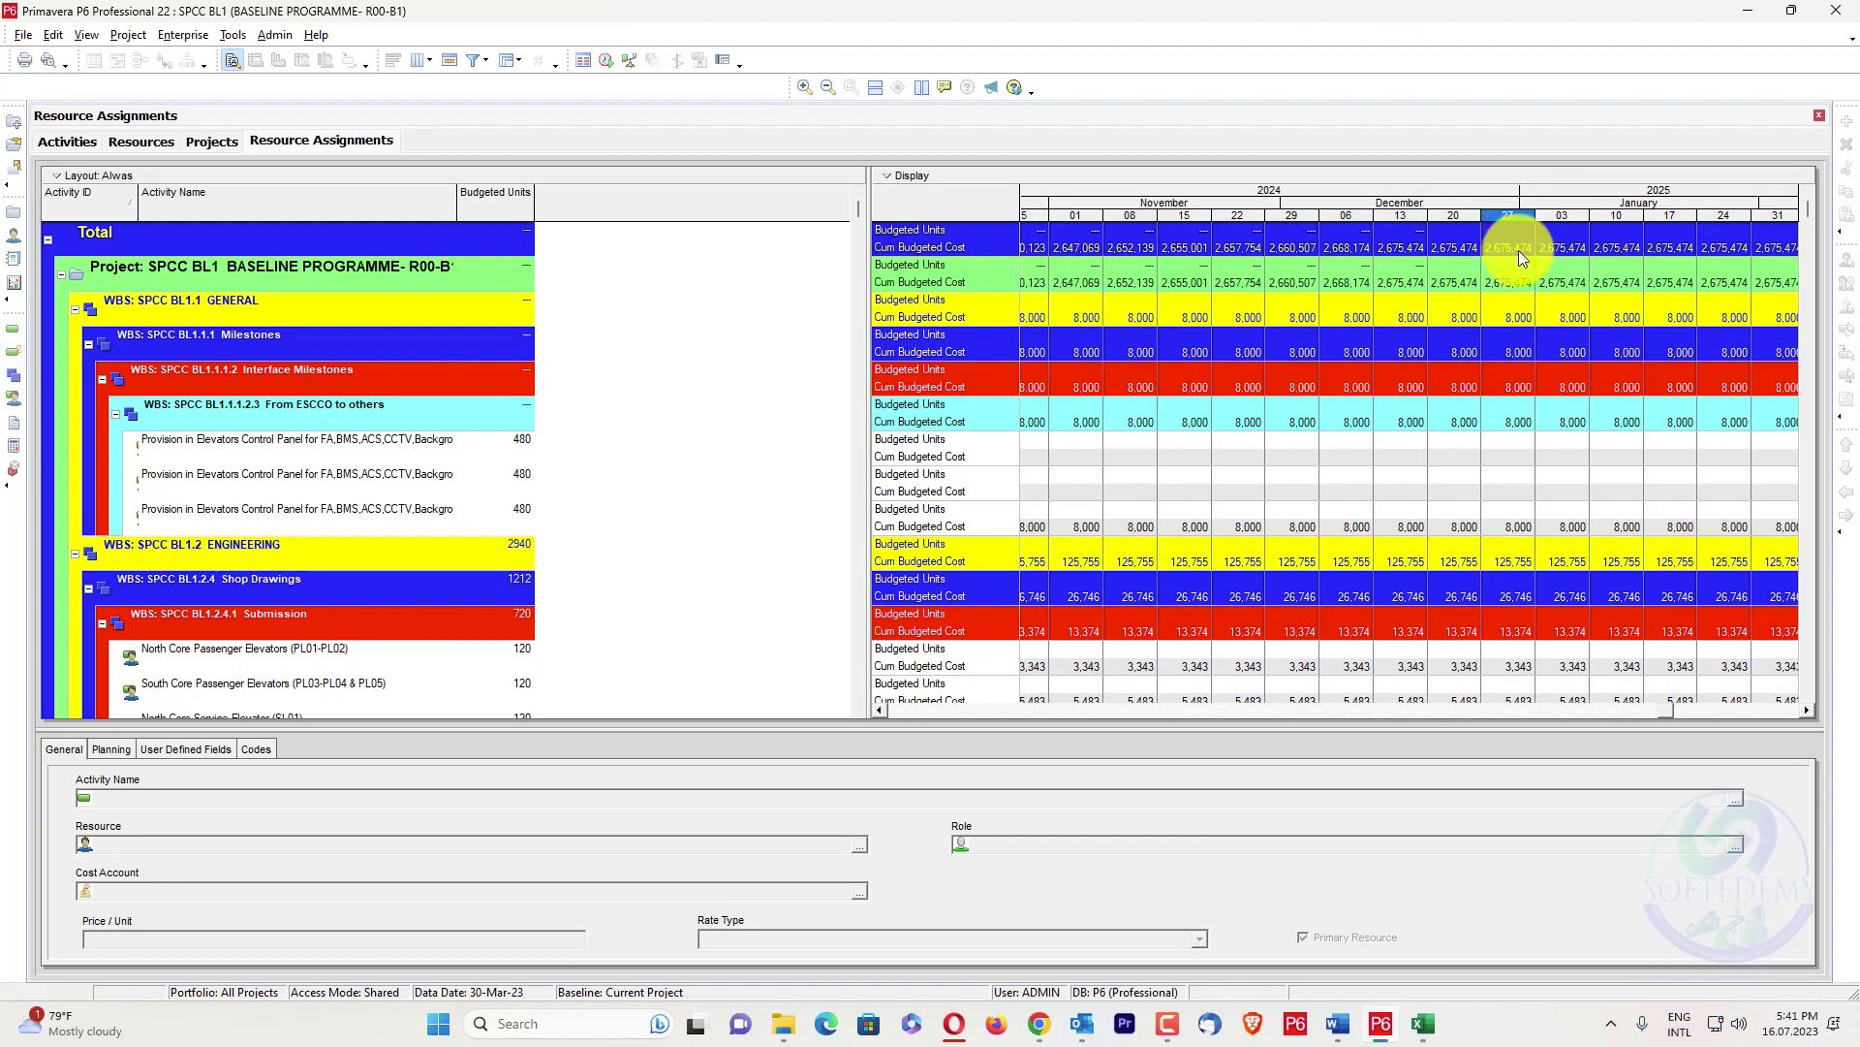
Switch to the Excel workbook and format the Budgeted Cost total in cell I6 with no decimal places
key(alt+Tab)
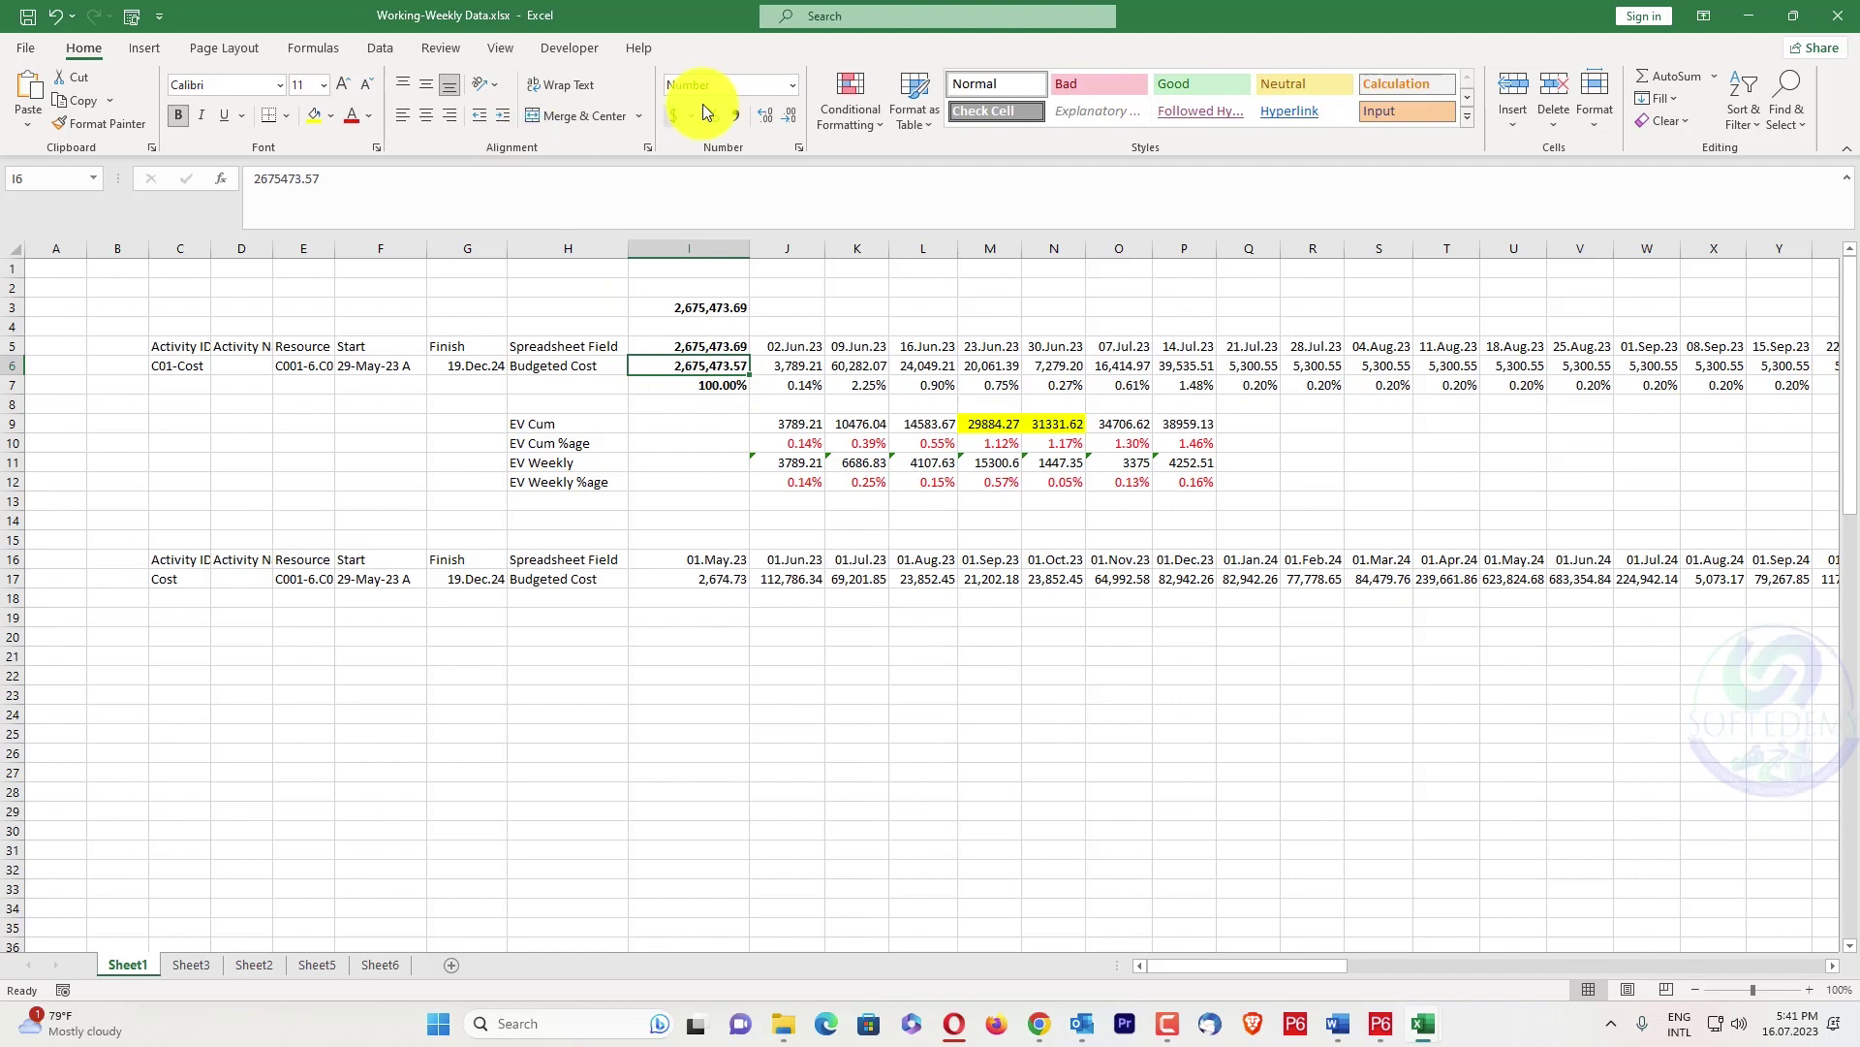
click(792, 121)
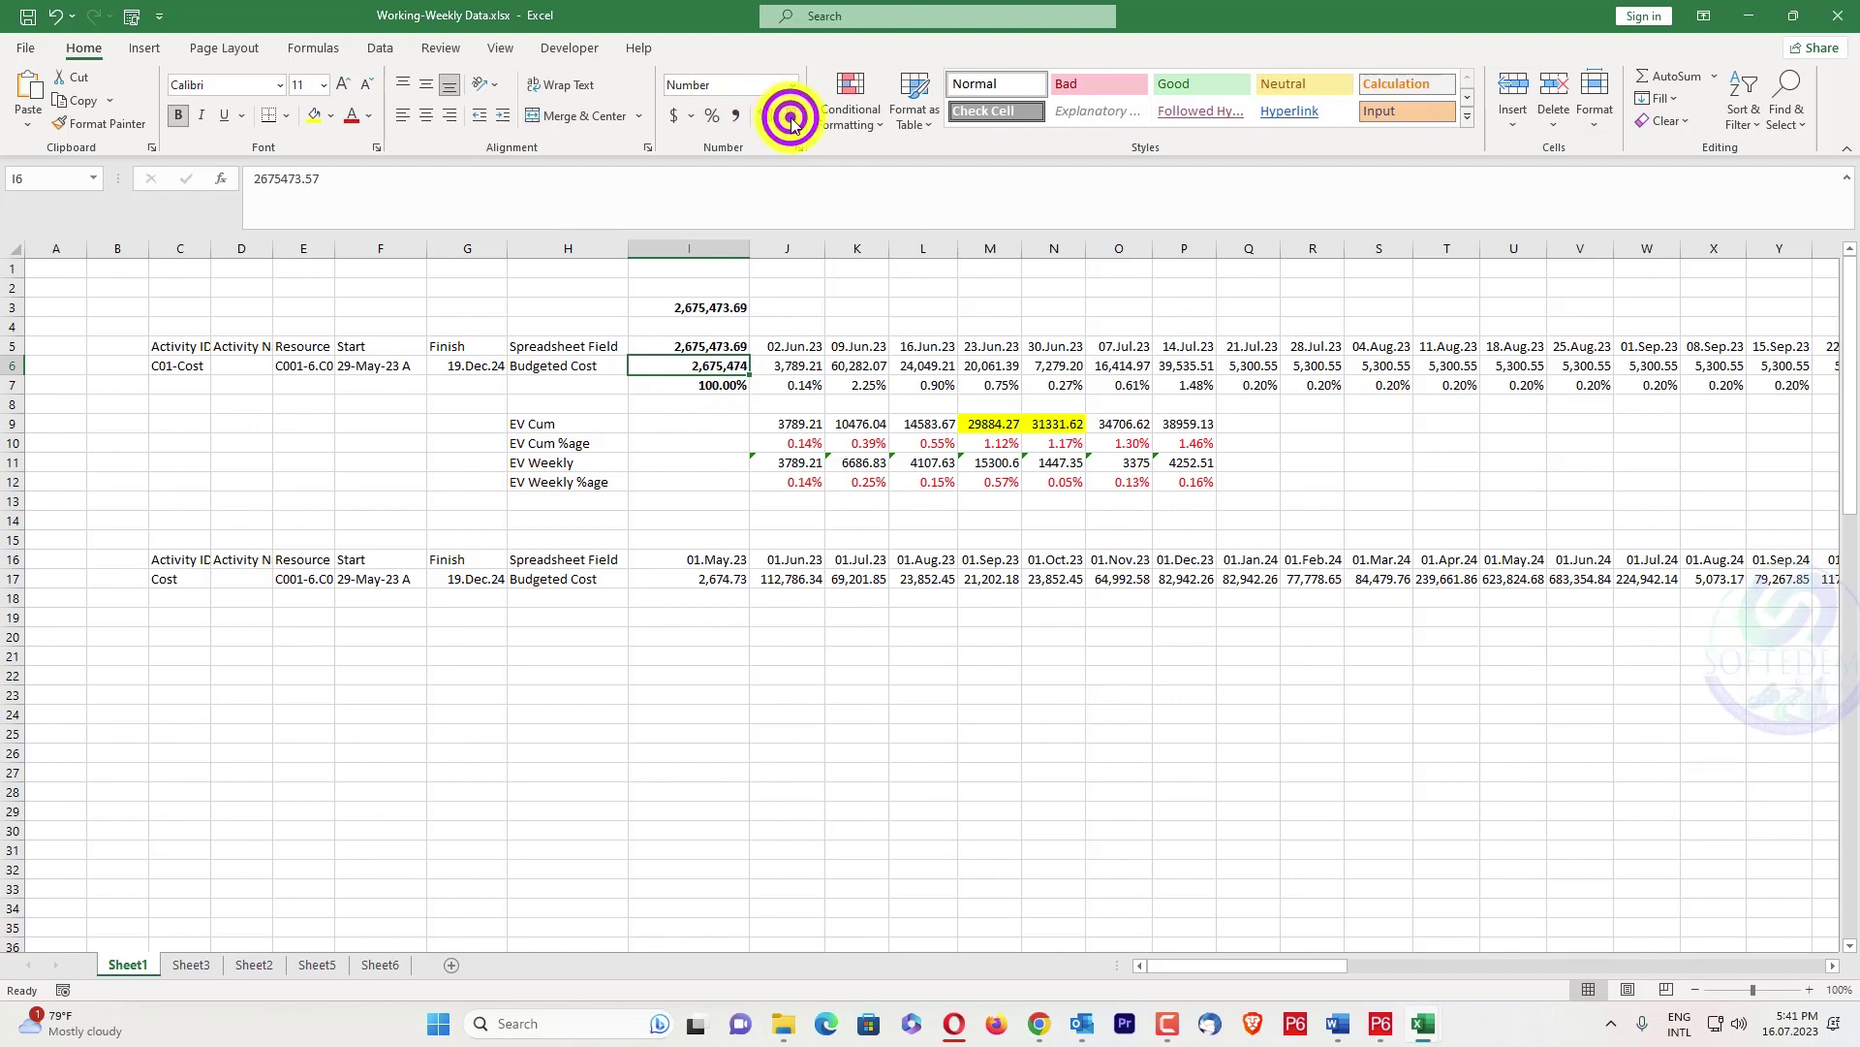
click(732, 446)
Switch to Primavera P6 and add a second condition to the resource assignments filter, below Open State equals Open
key(alt+Tab)
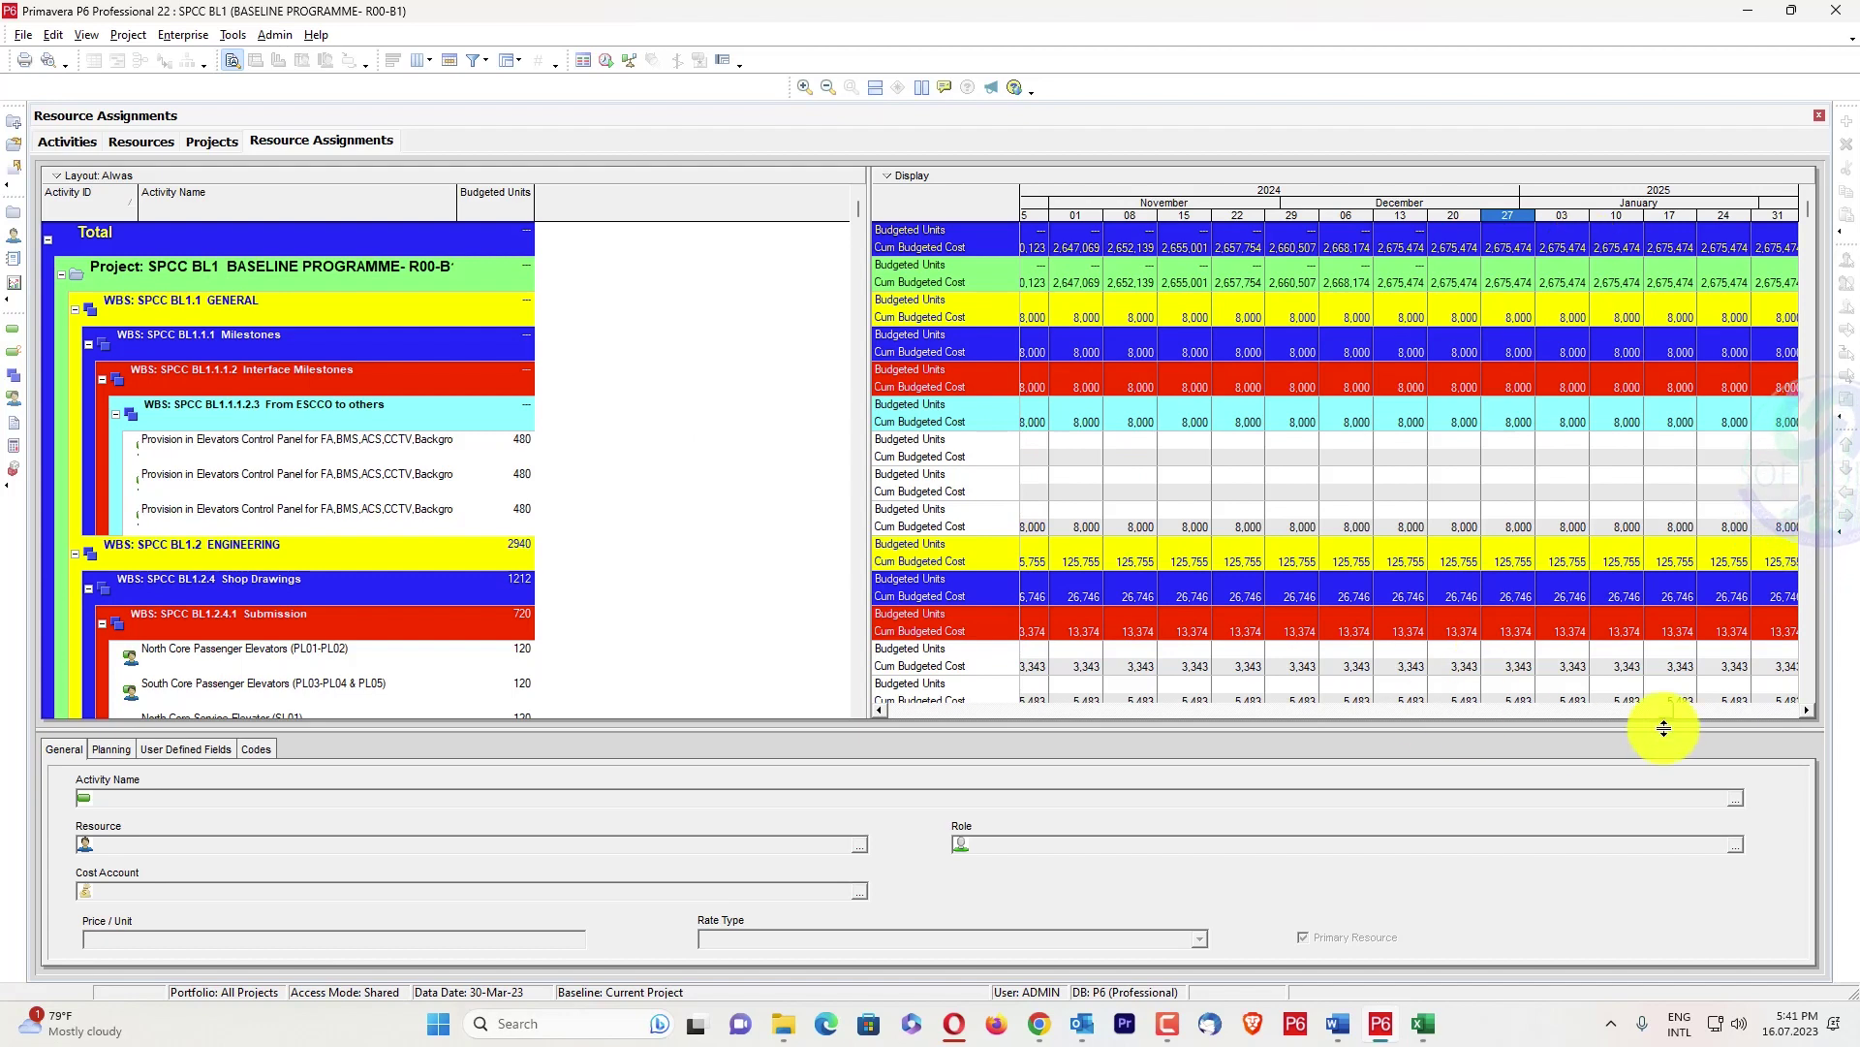
drag(1668, 713, 835, 682)
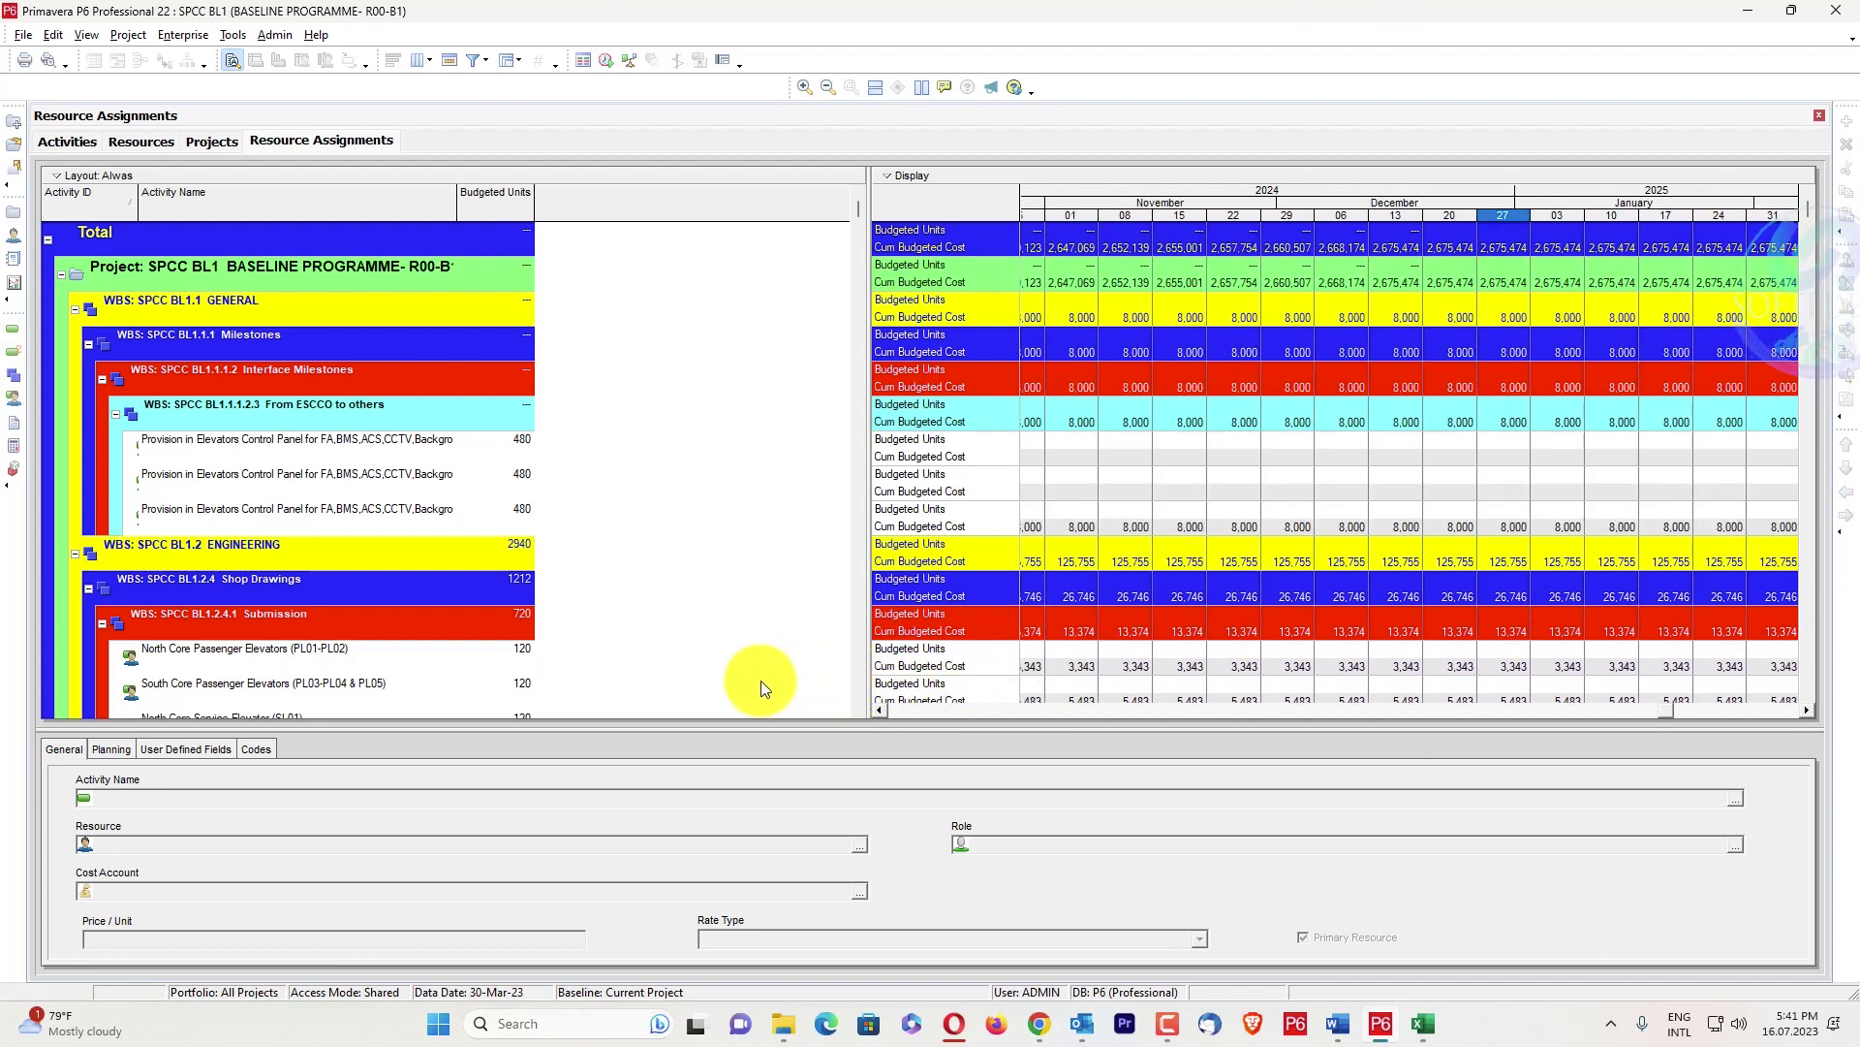
click(880, 710)
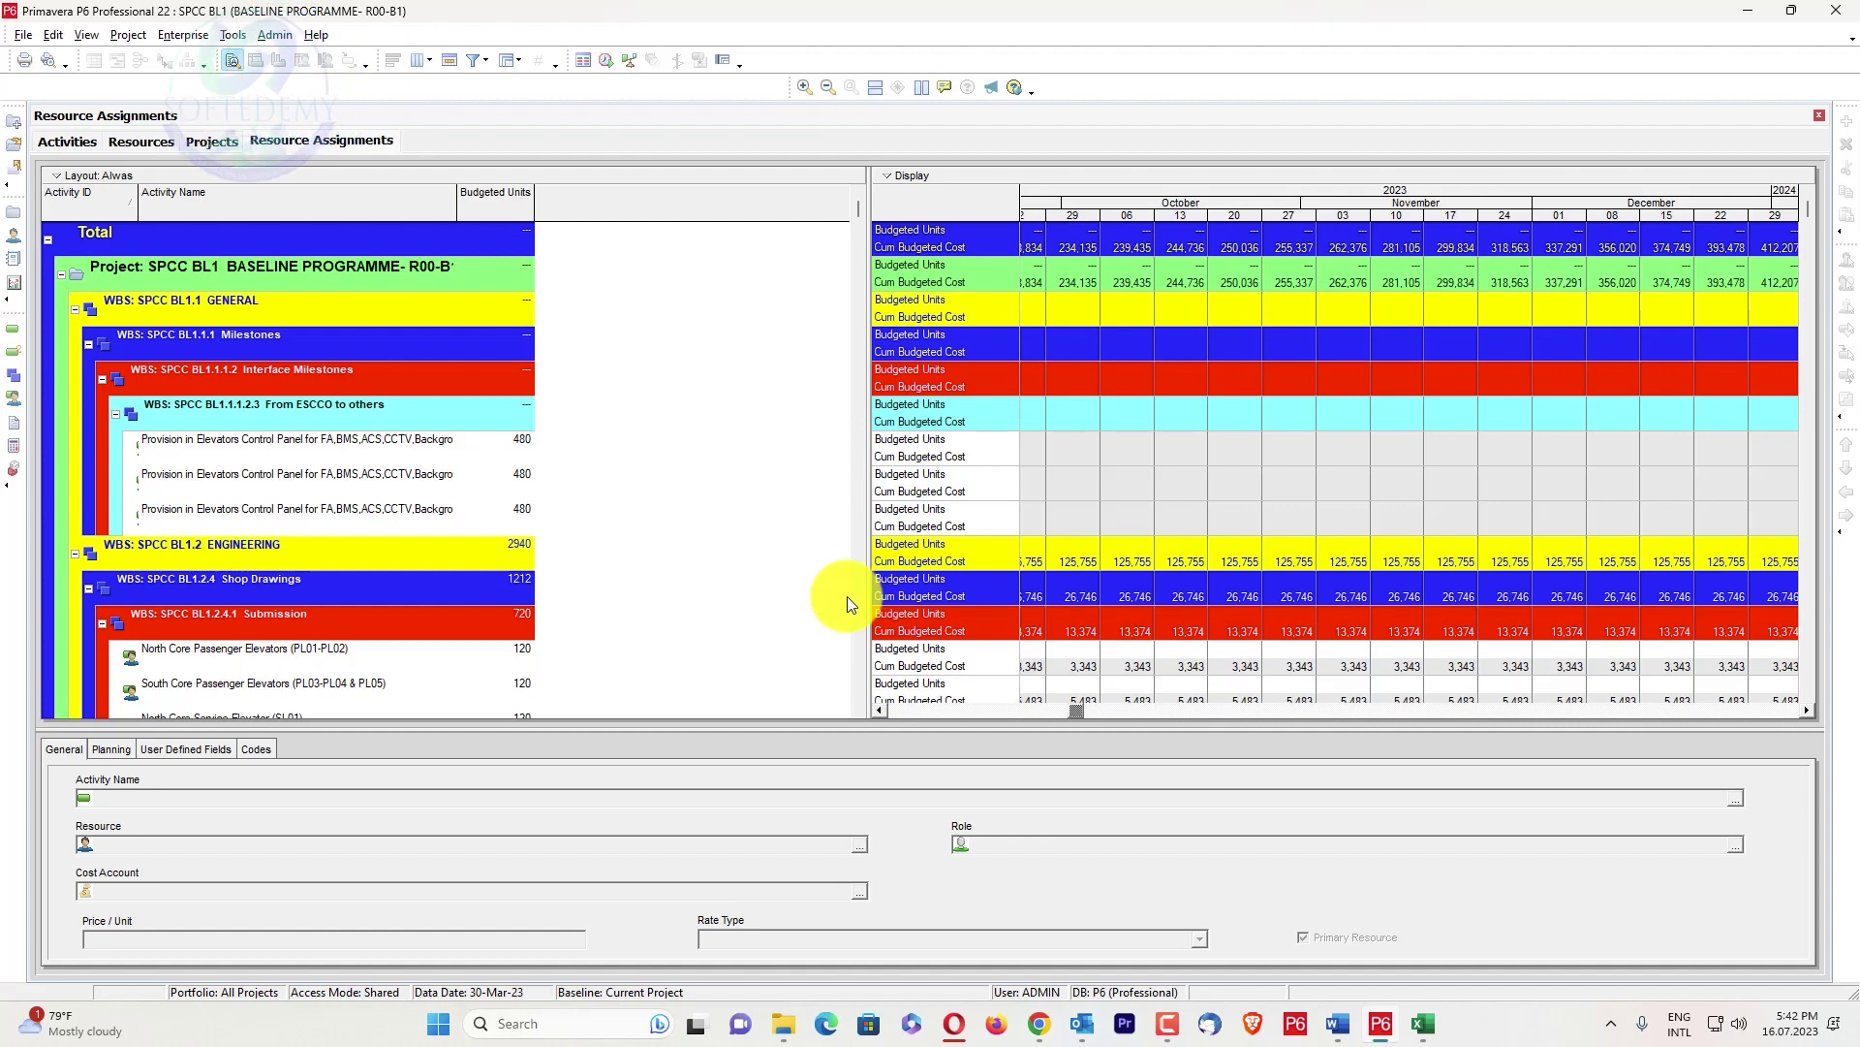
right_click(782, 403)
click(854, 561)
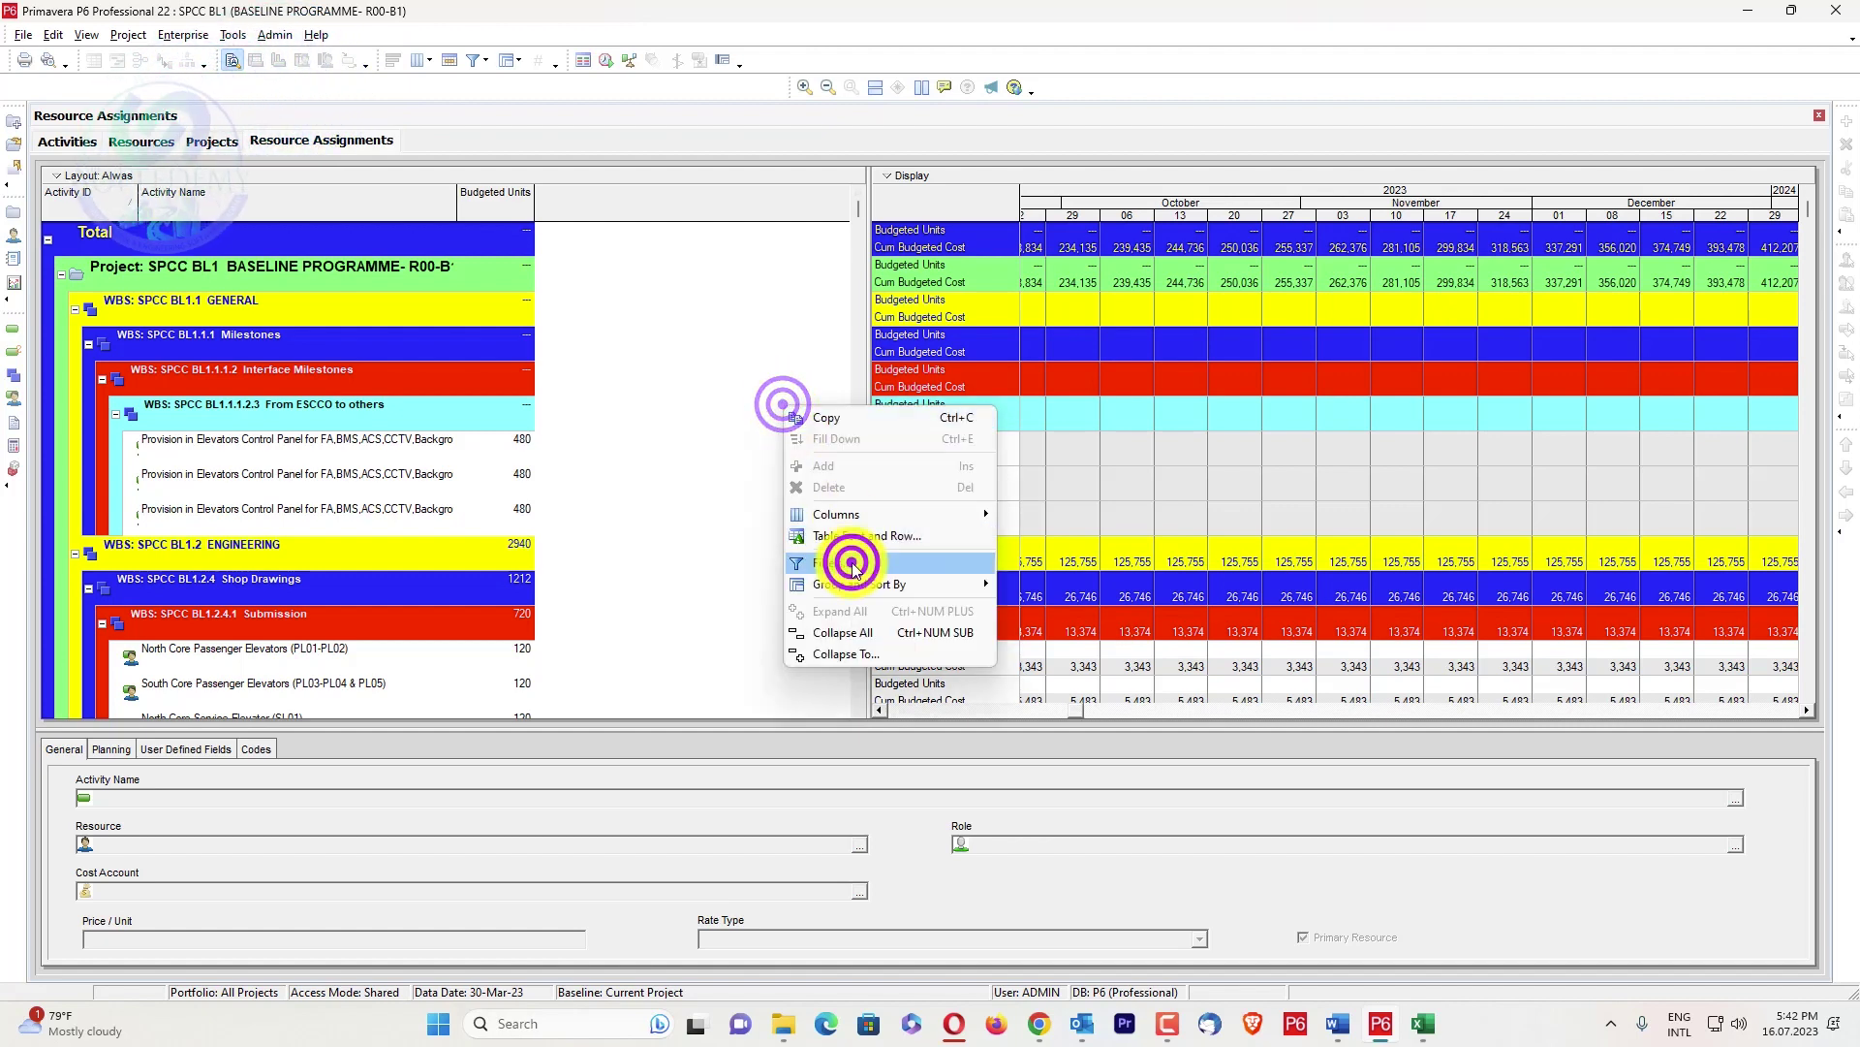
click(1180, 458)
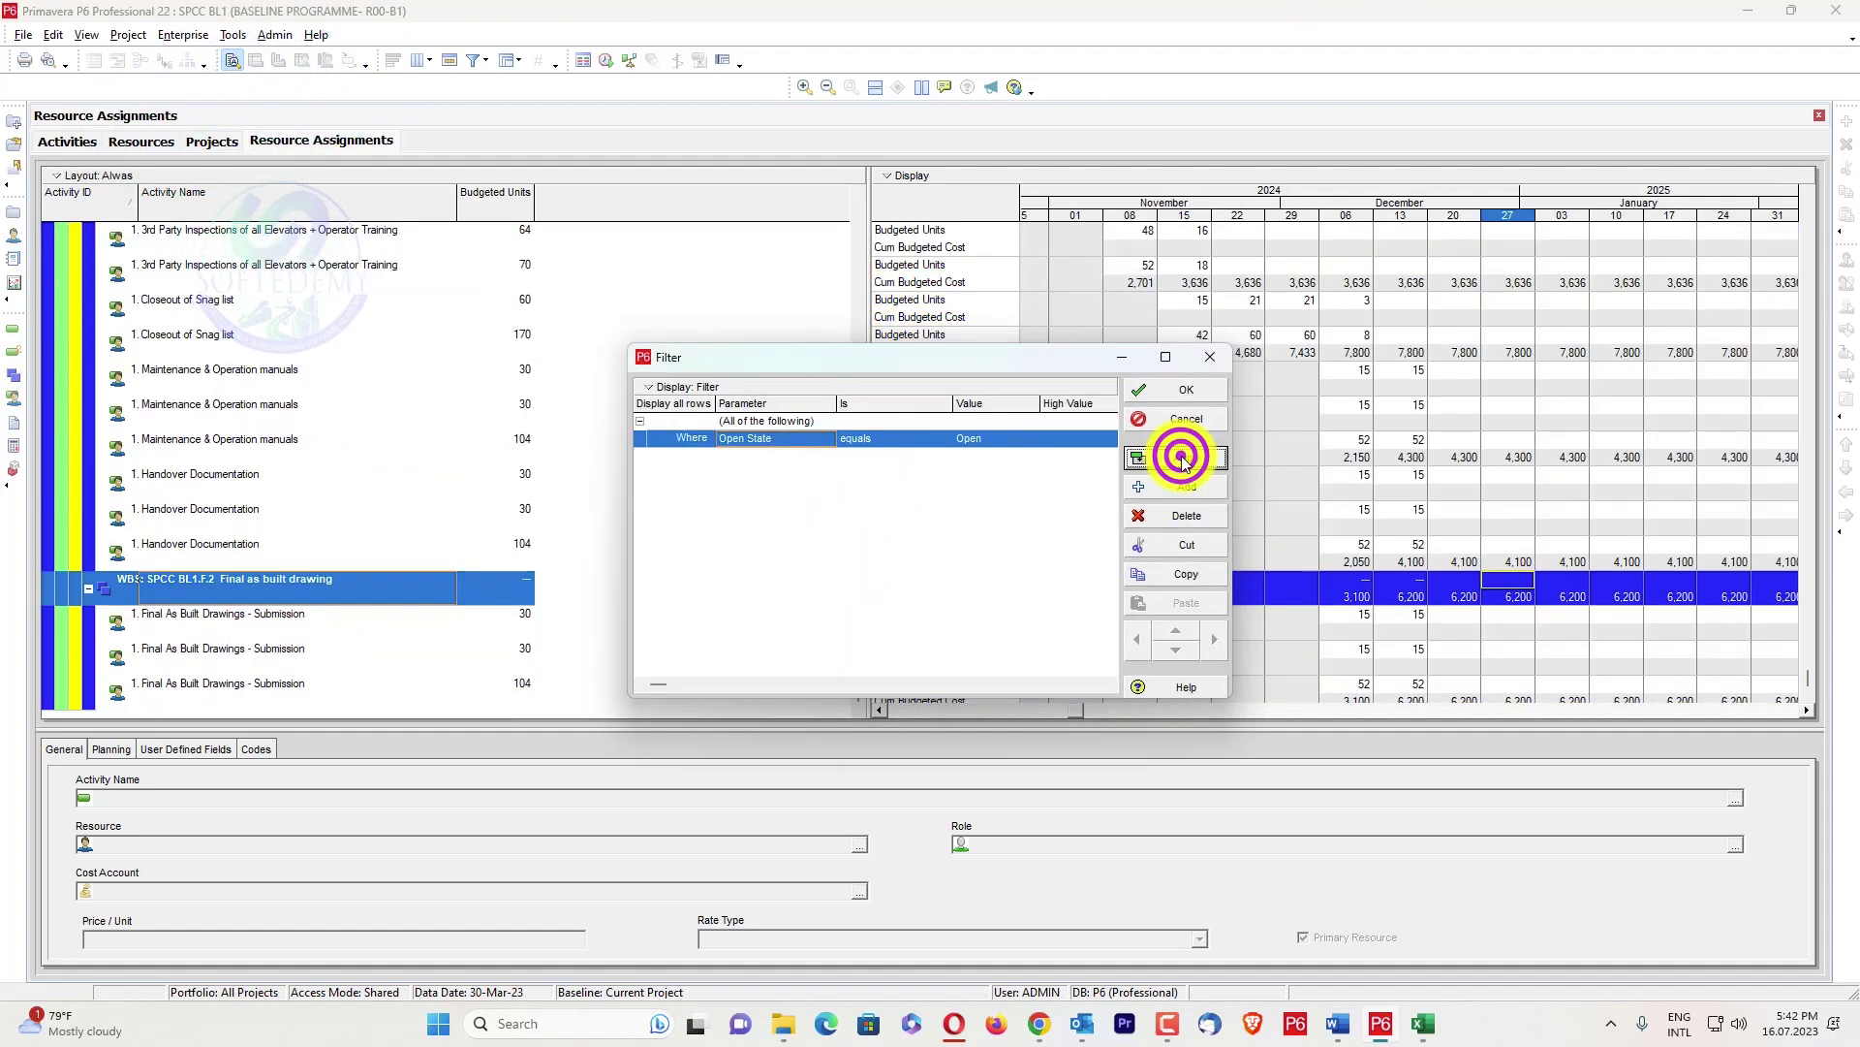
click(1175, 487)
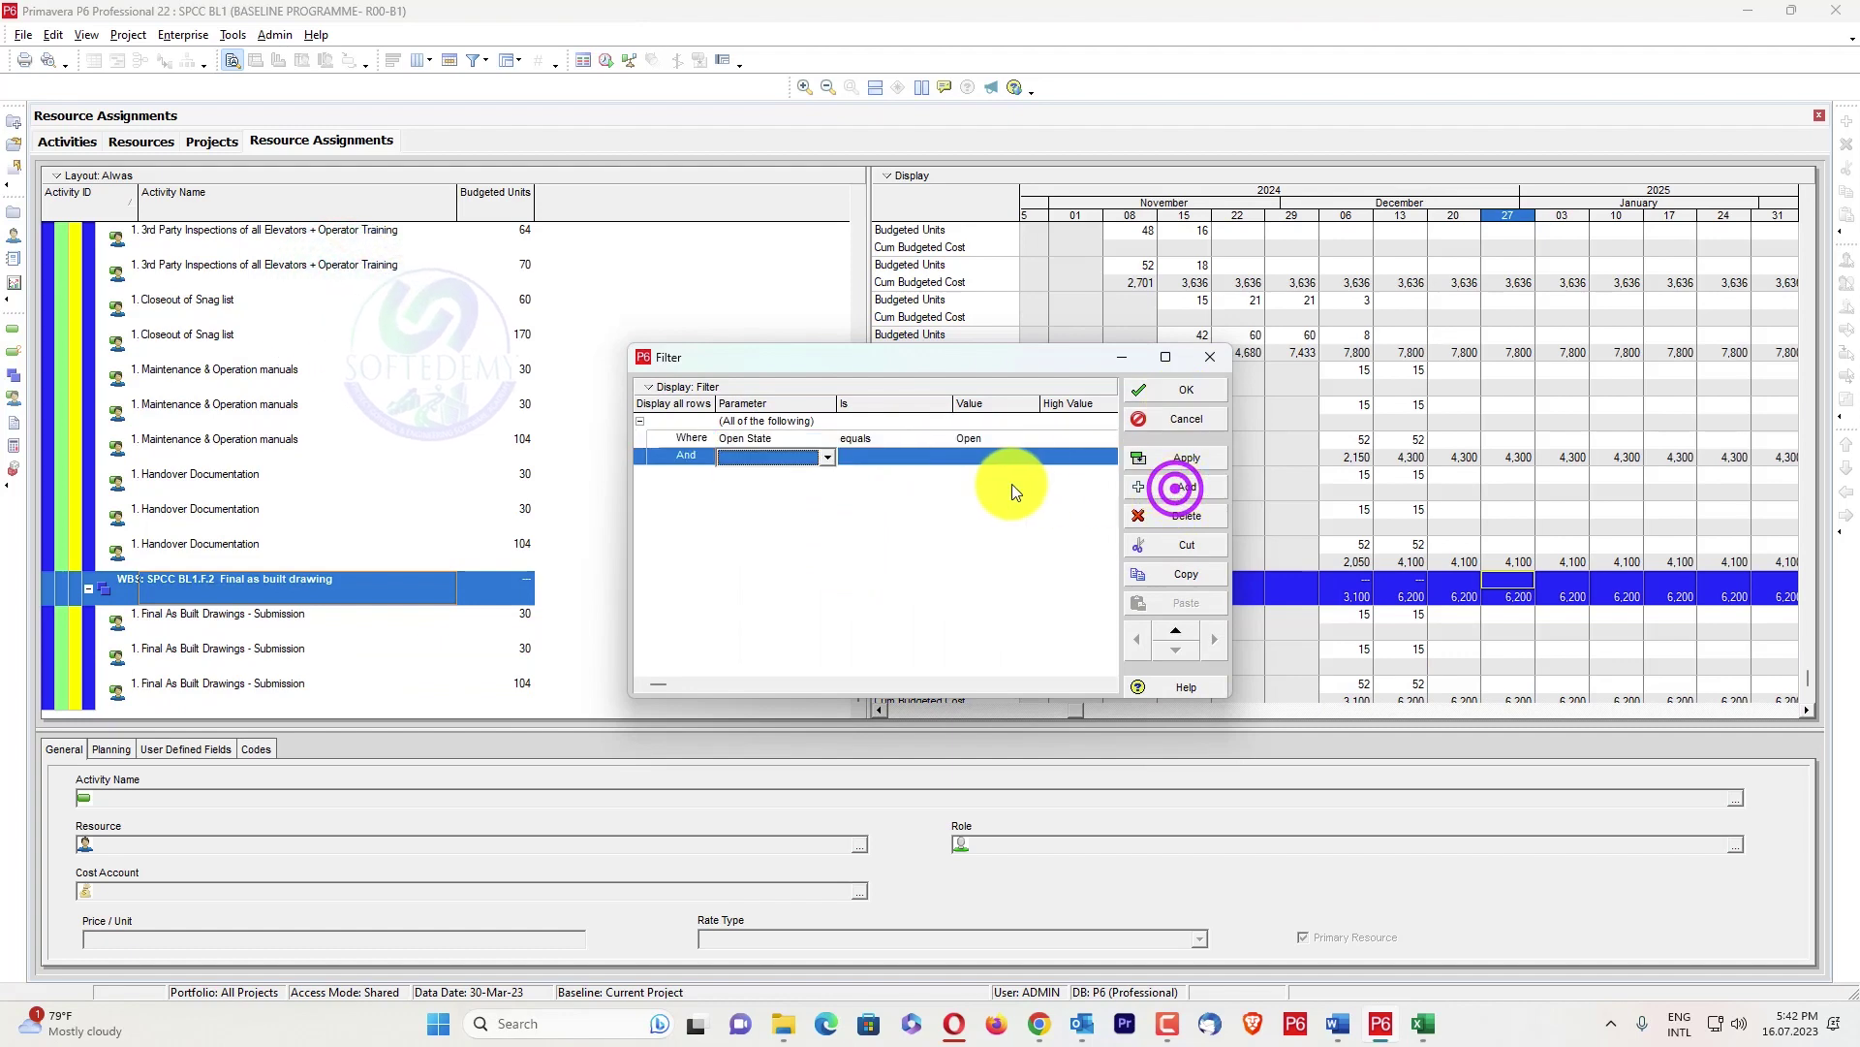
Set the new filter condition's parameter to Resource ID Name
click(812, 457)
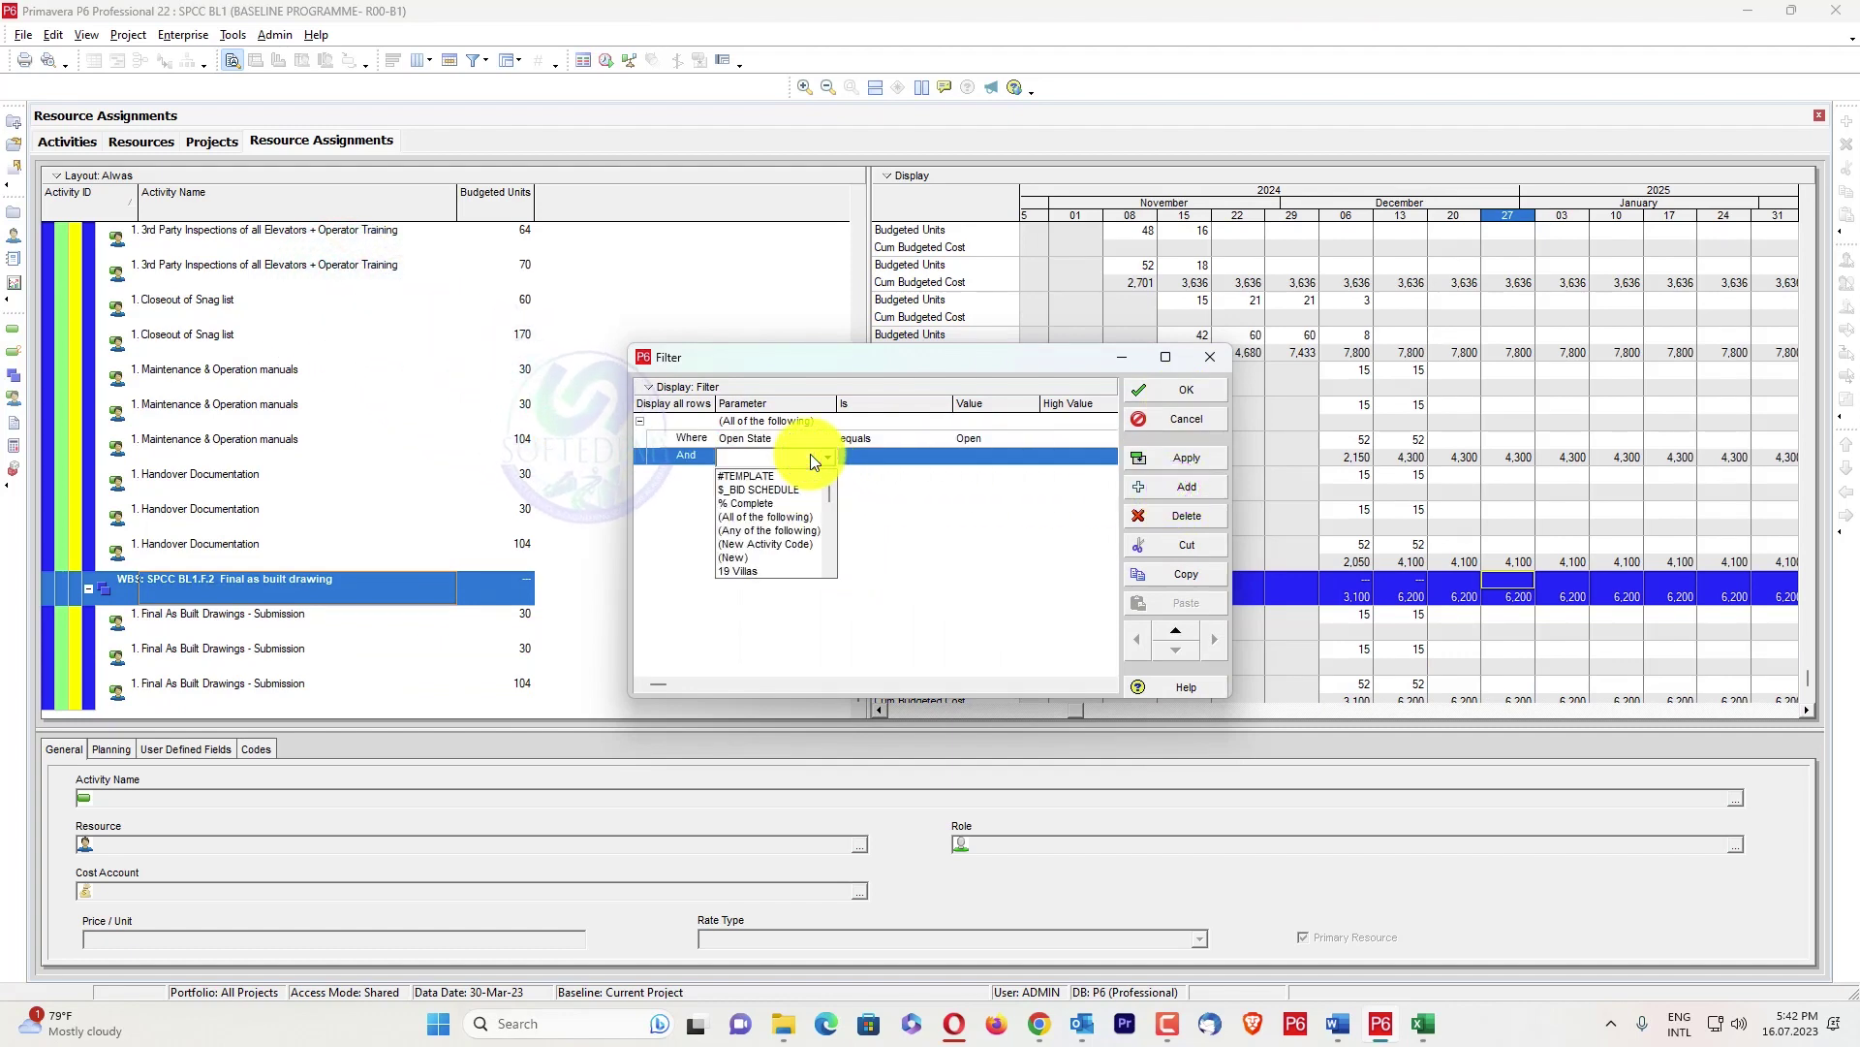
key(r)
scroll(781, 567, down, 2)
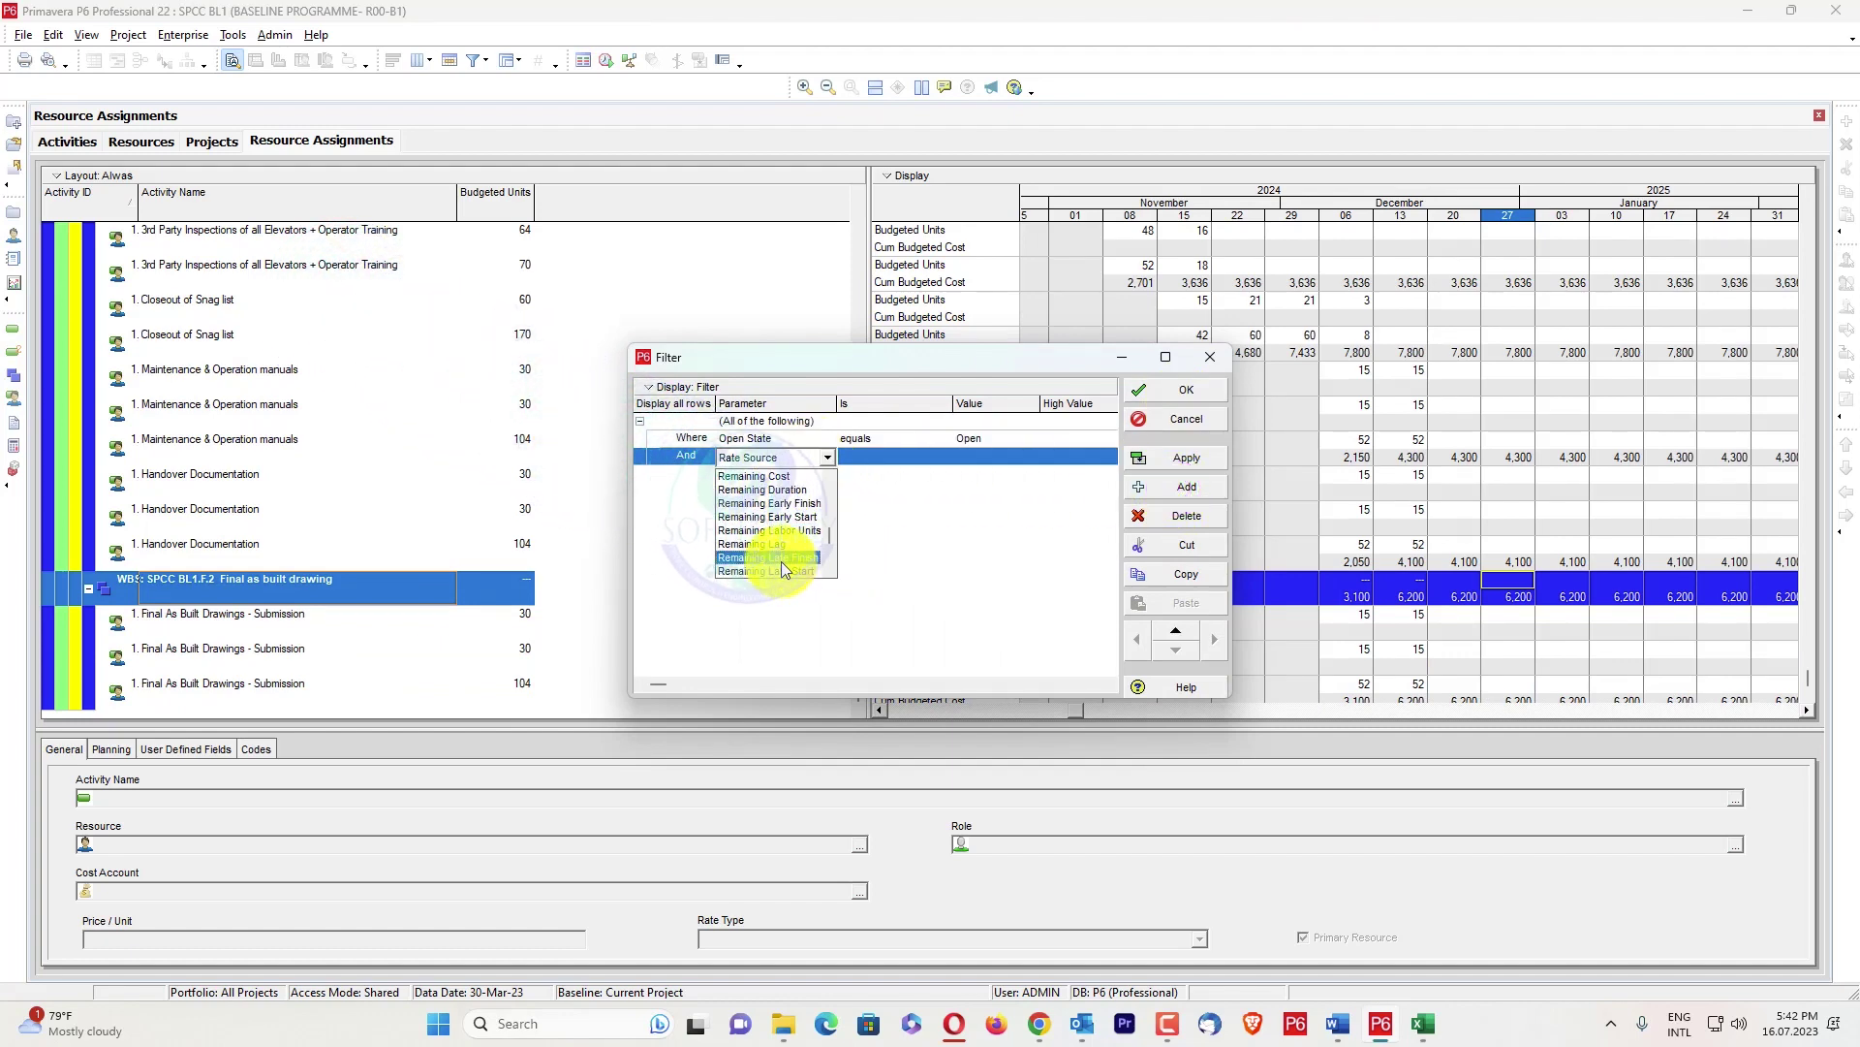
scroll(781, 566, down, 2)
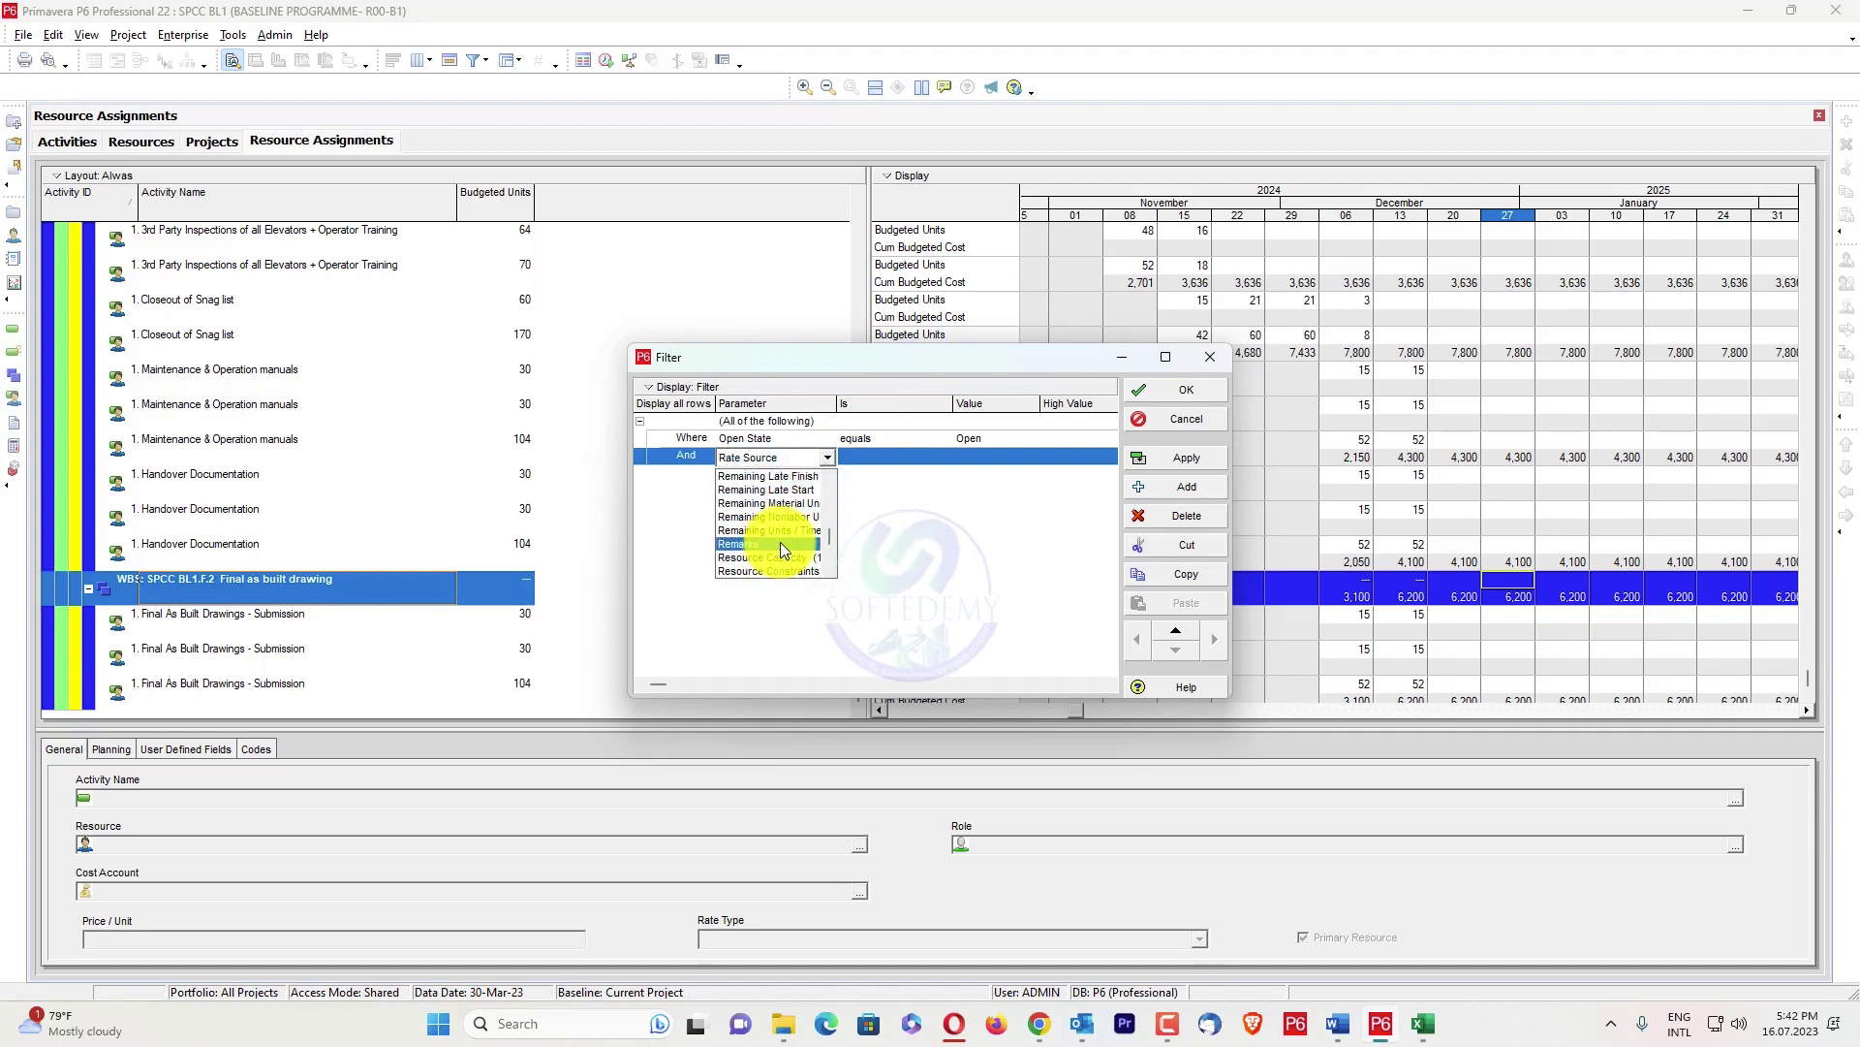
scroll(783, 548, down, 1)
click(781, 543)
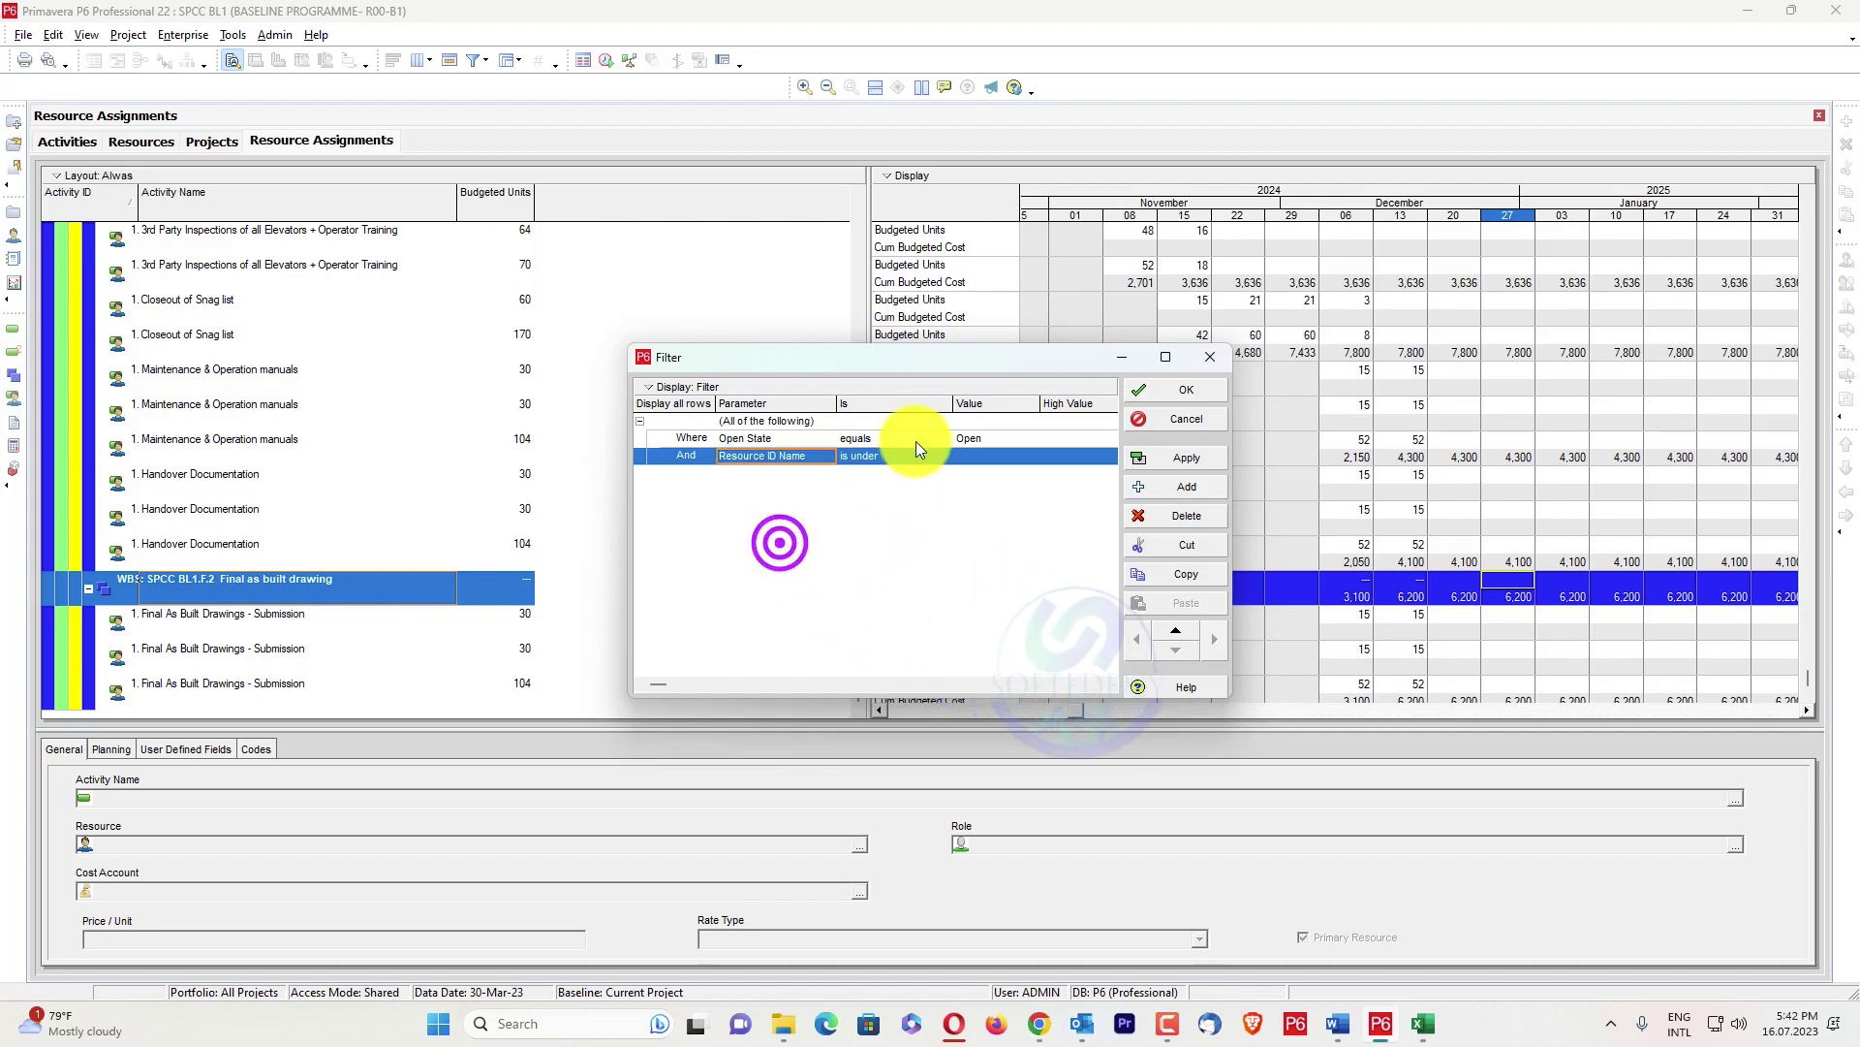
Set the Resource ID Name condition to equals C001-6.C01-Cost, apply the filter and check the Total row
click(853, 460)
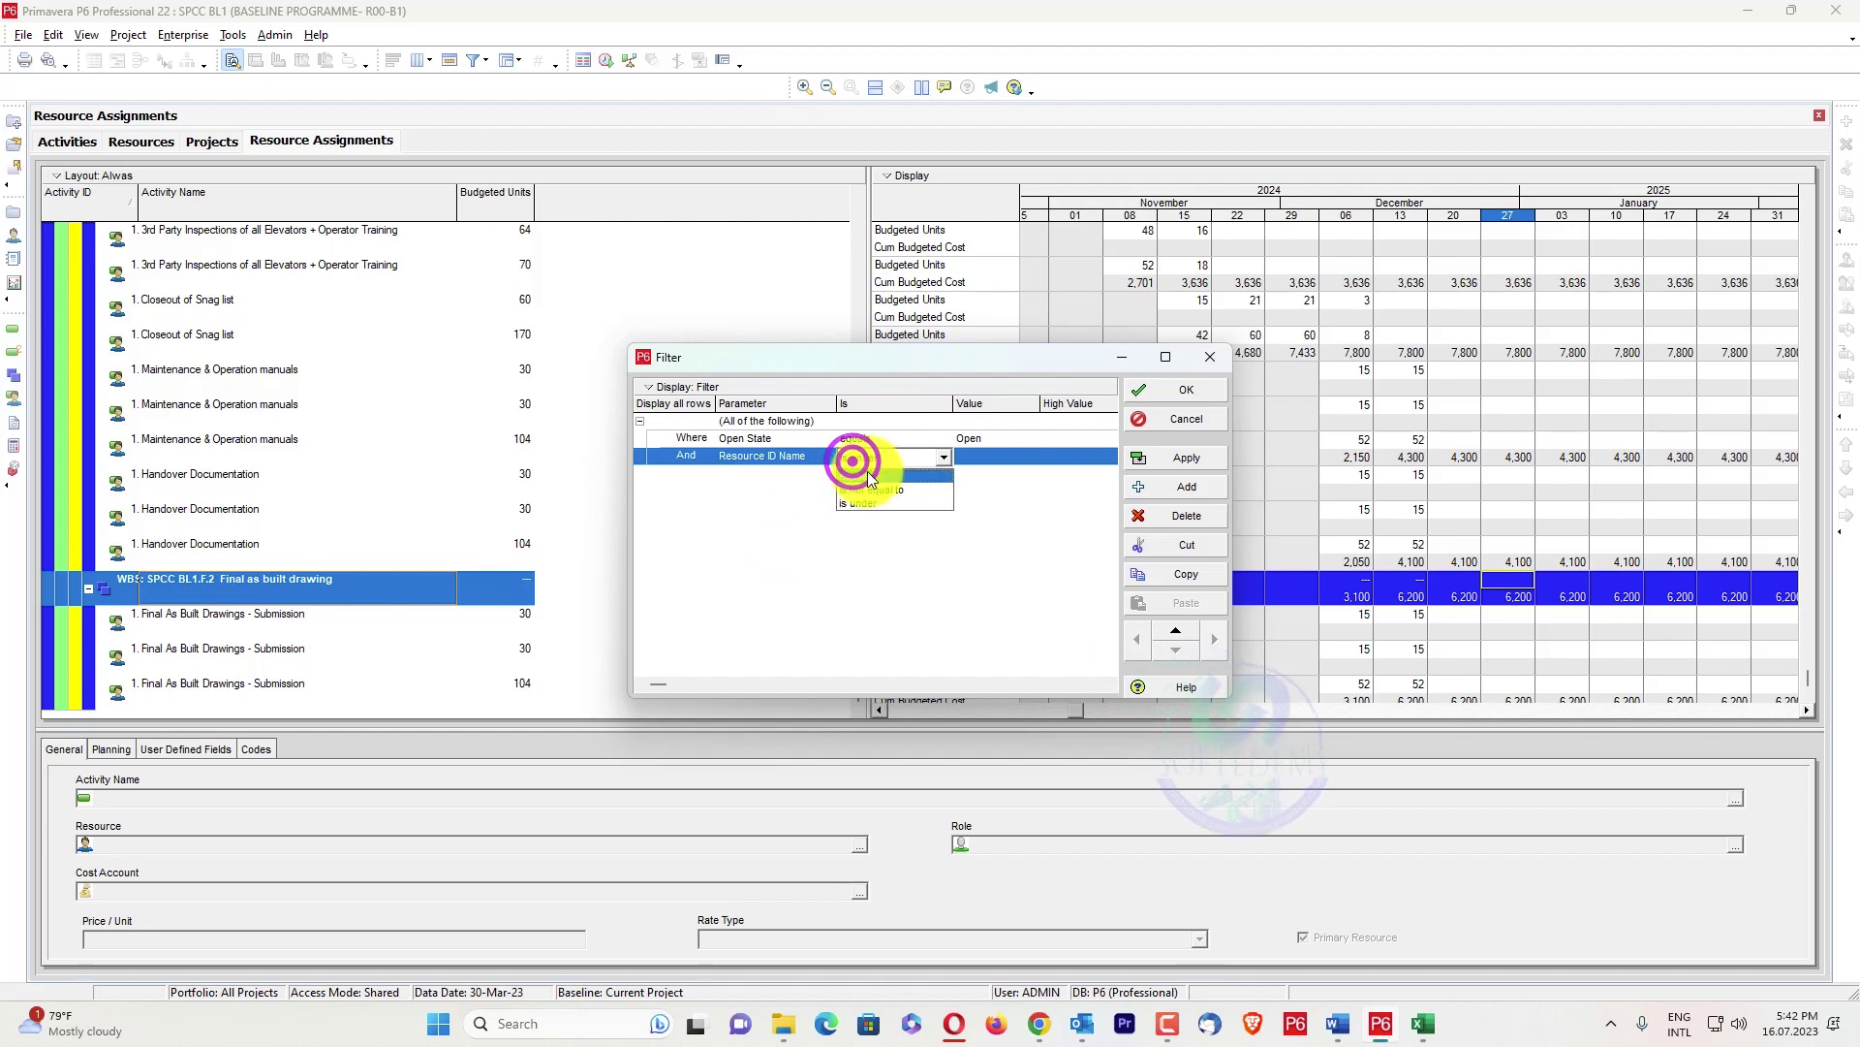
click(869, 476)
click(996, 457)
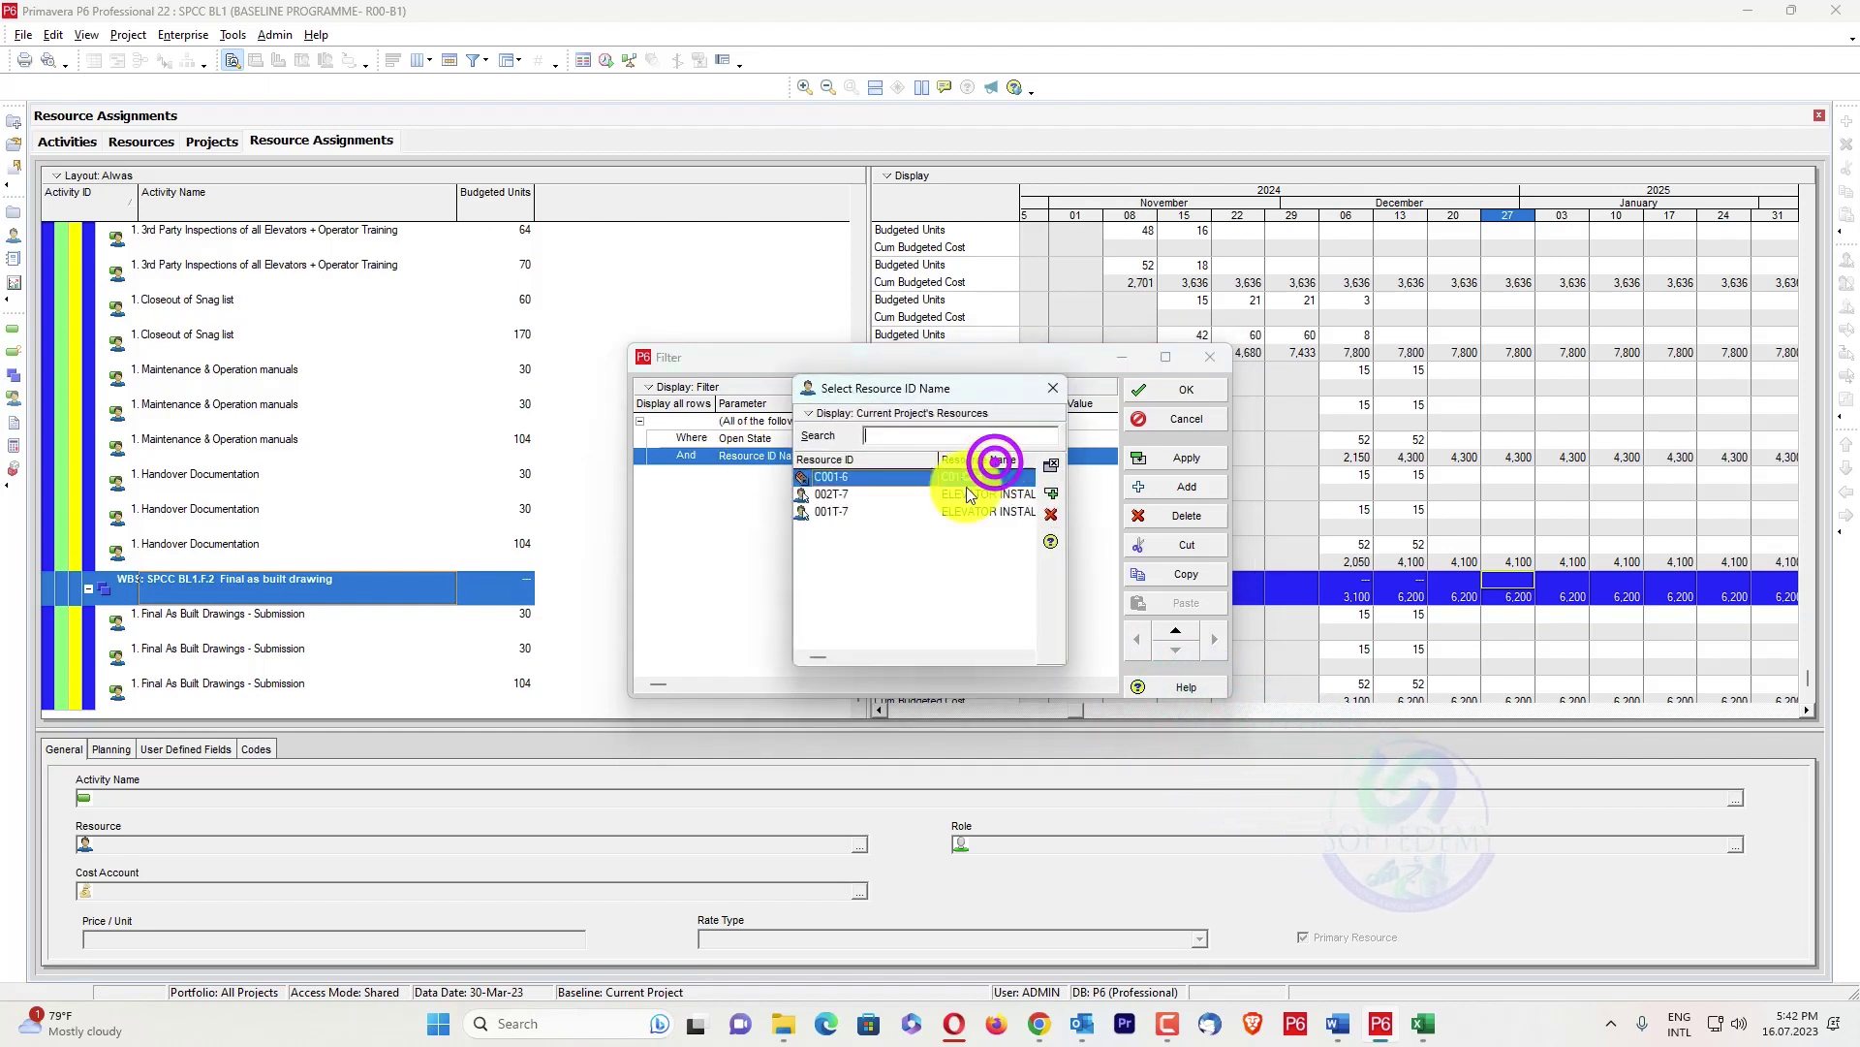
click(1050, 493)
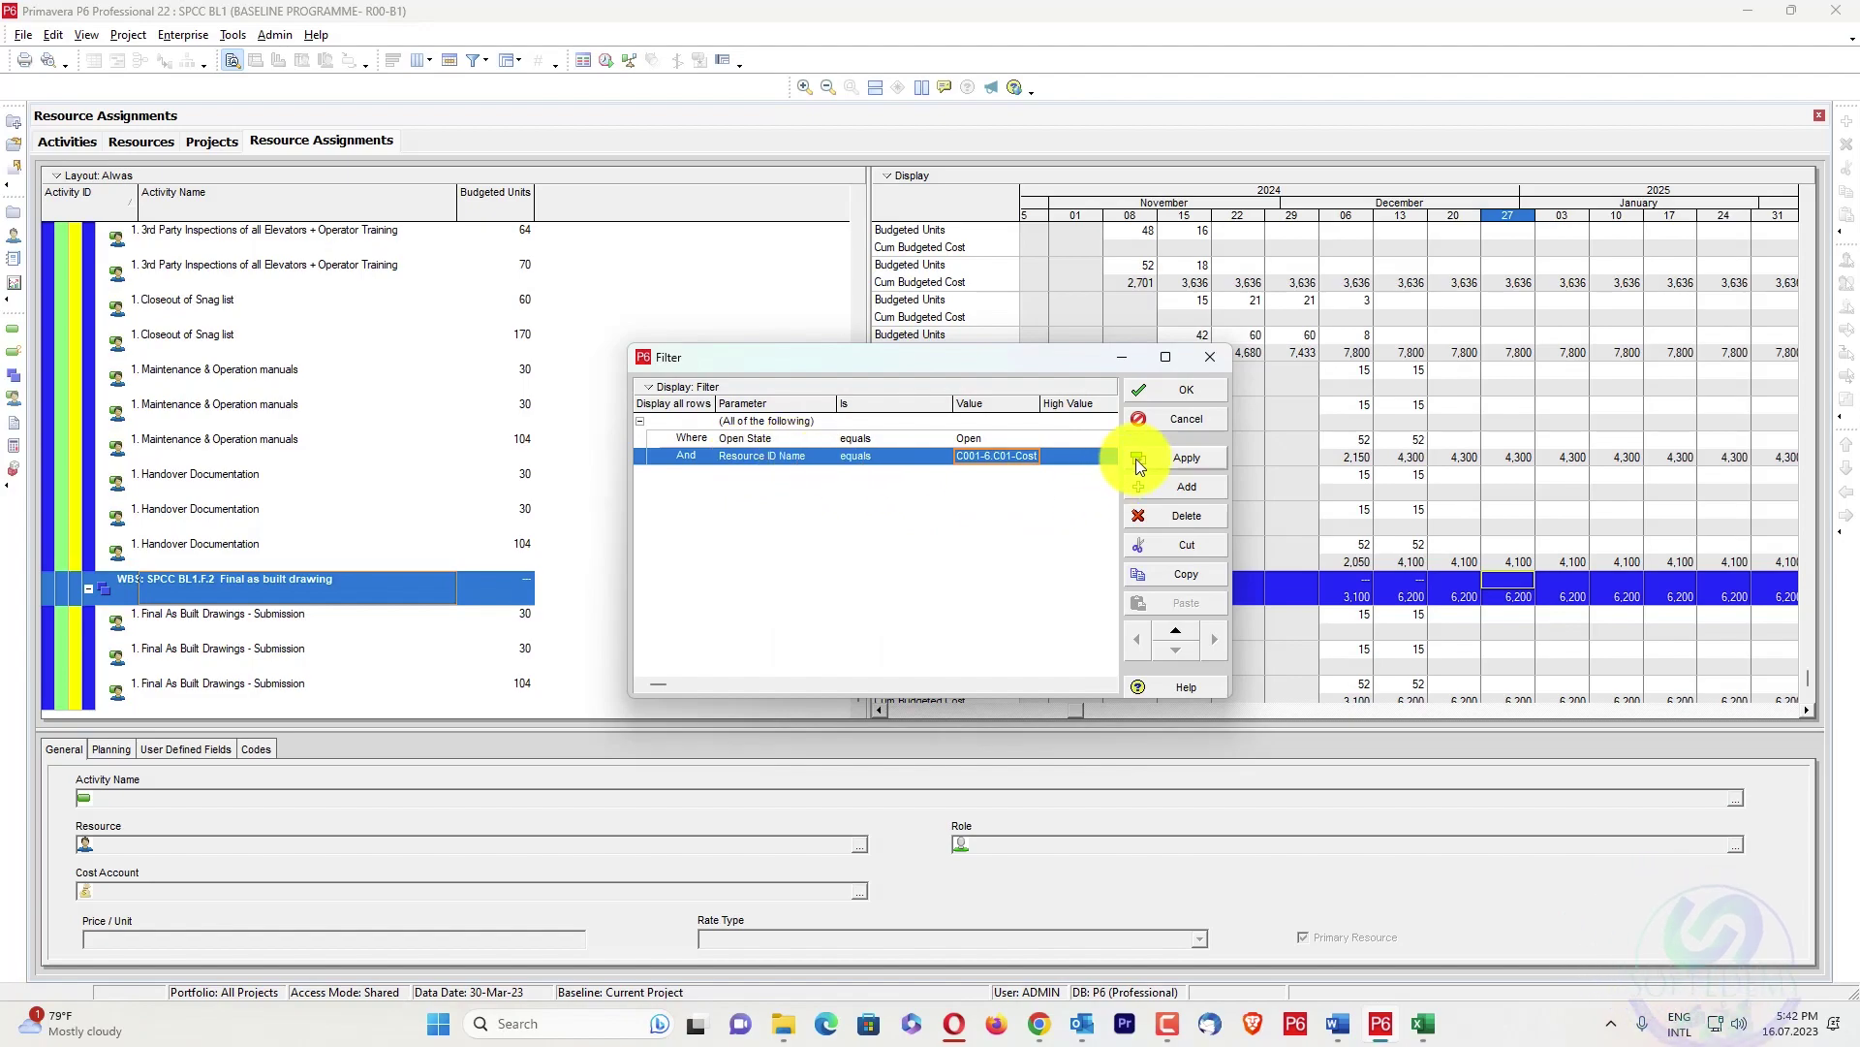
click(1175, 455)
click(1188, 388)
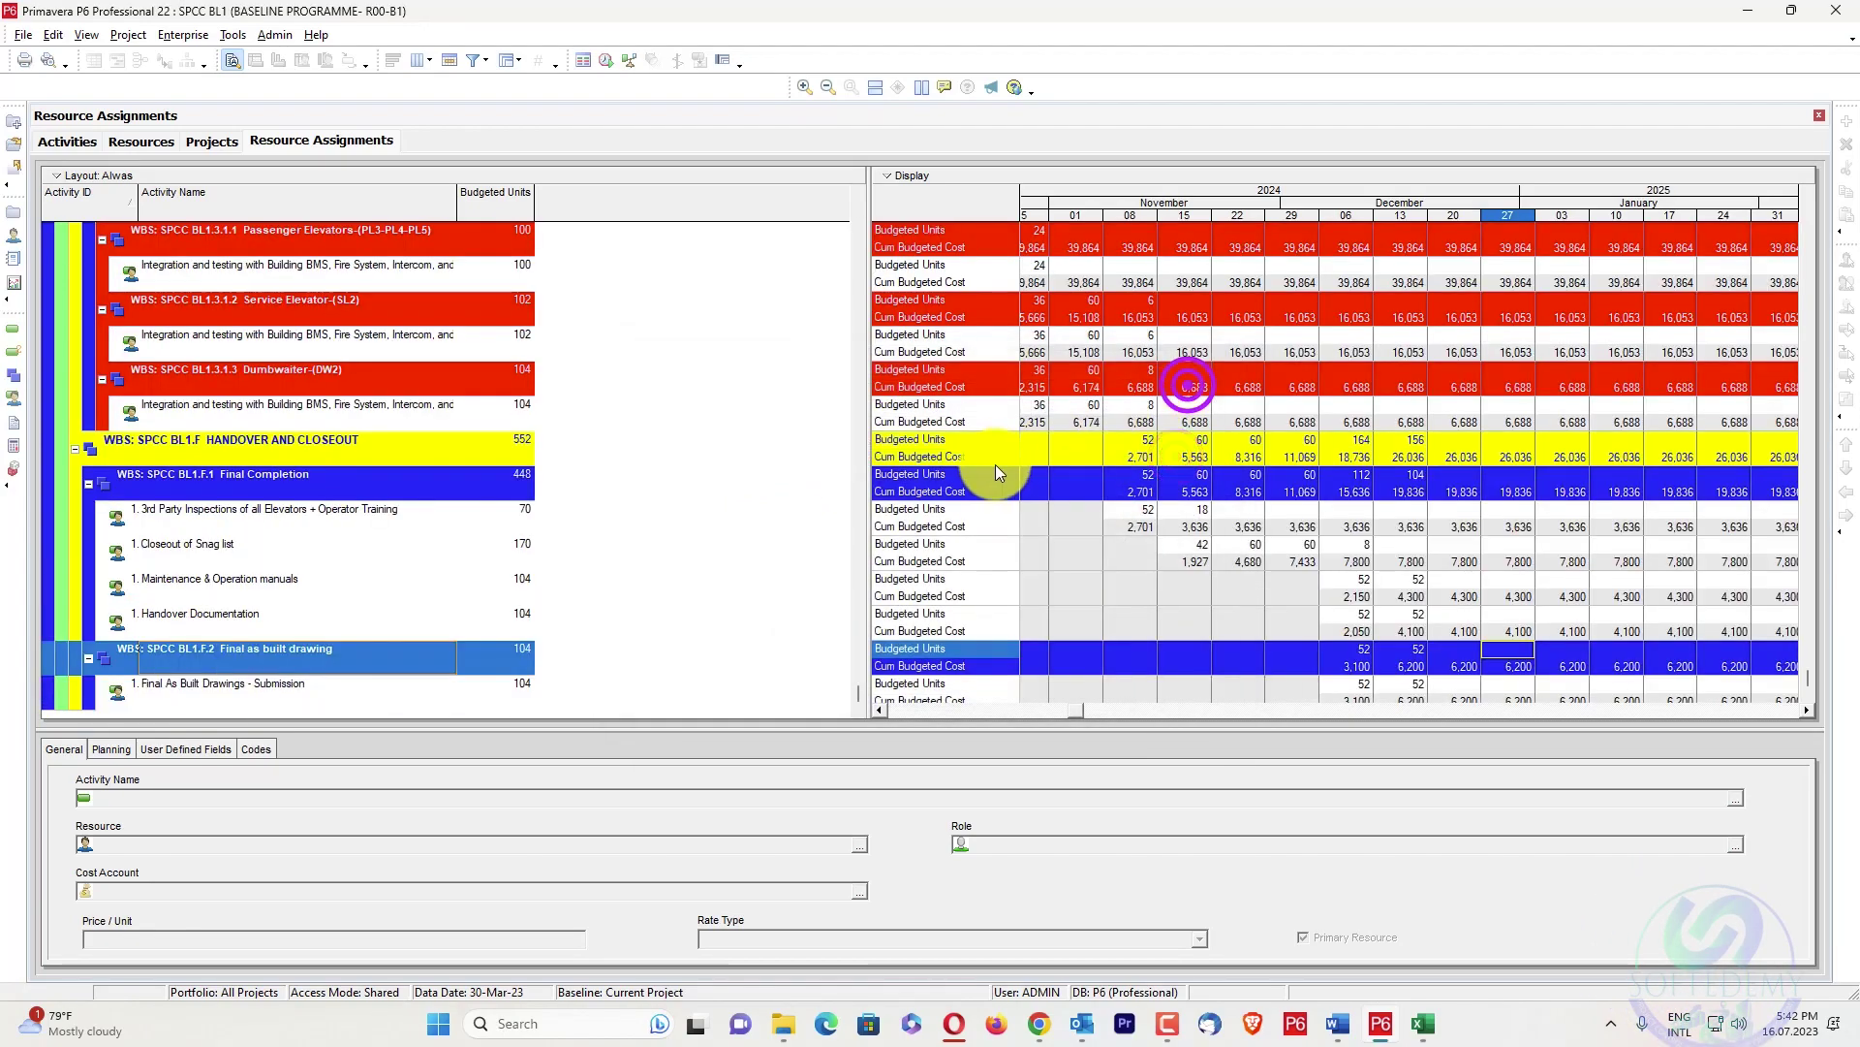
drag(859, 682, 907, 190)
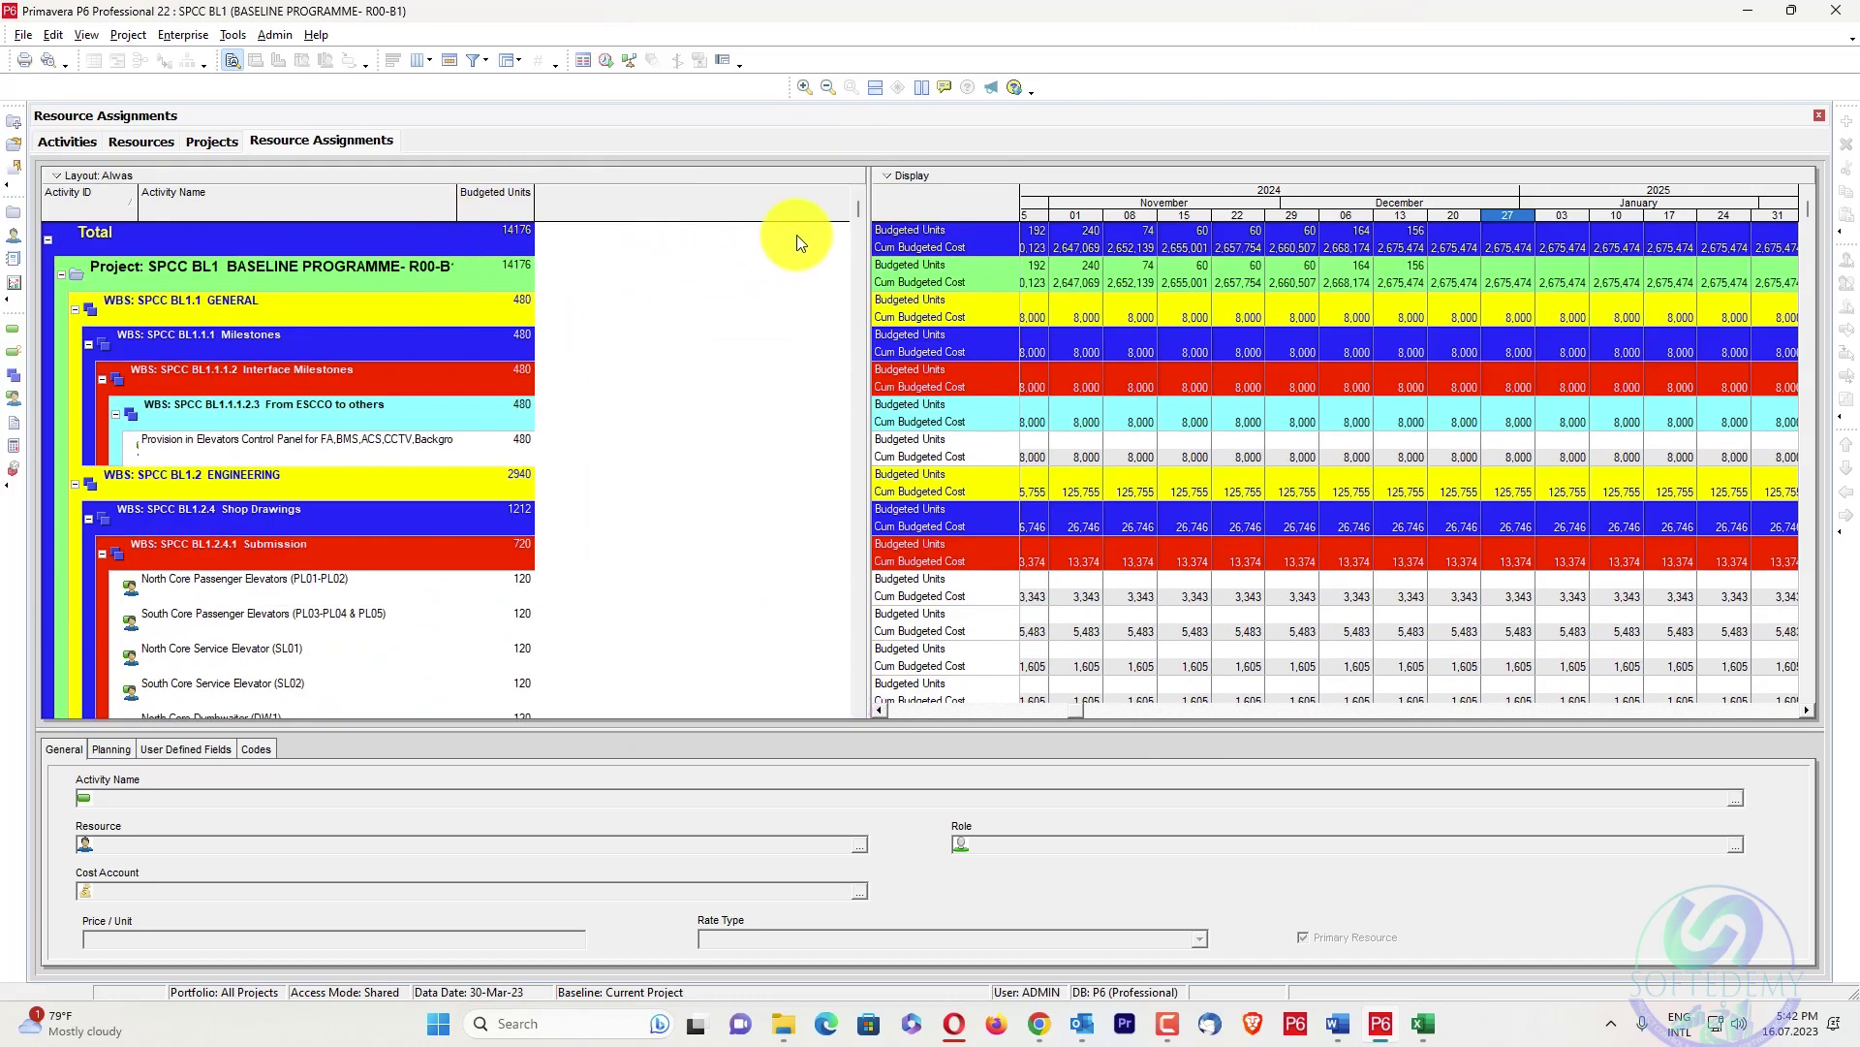
Add the Budgeted Cost column after Budgeted Units in the resource assignments table and check its value on the Total row
right_click(684, 200)
mouse_move(851, 306)
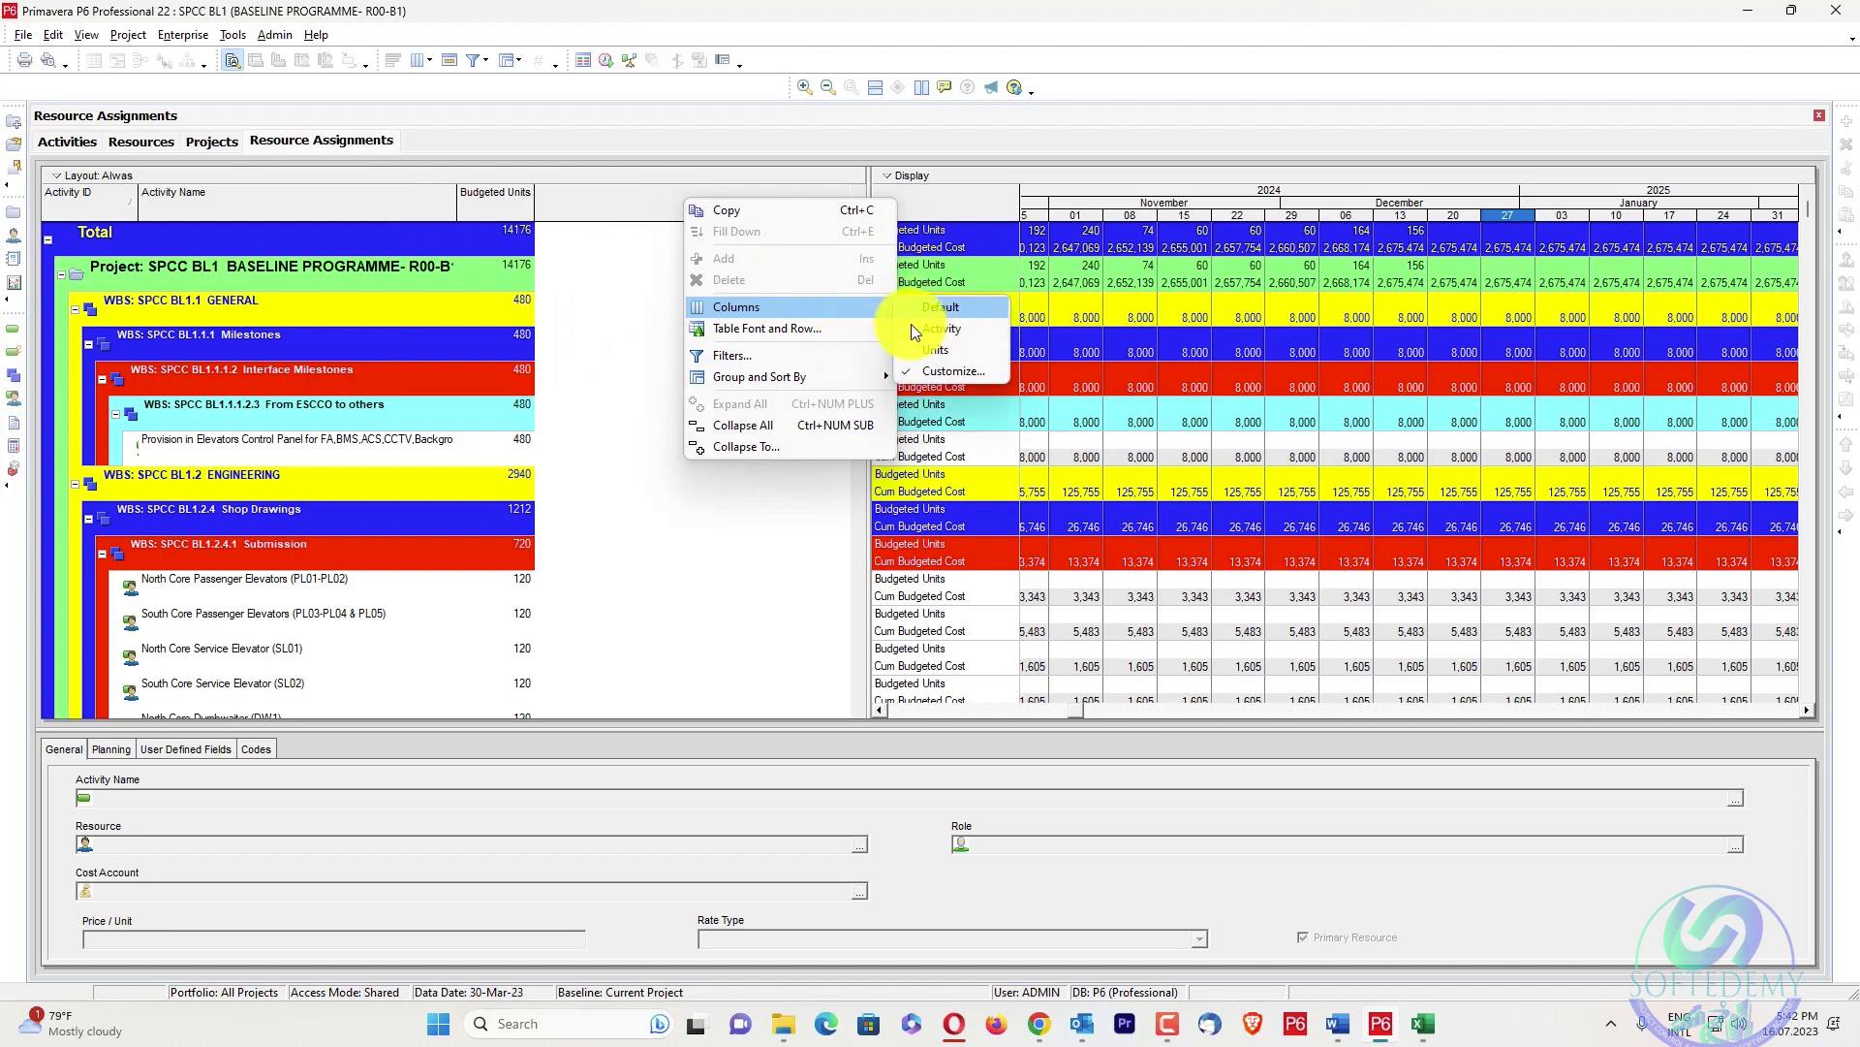
click(939, 368)
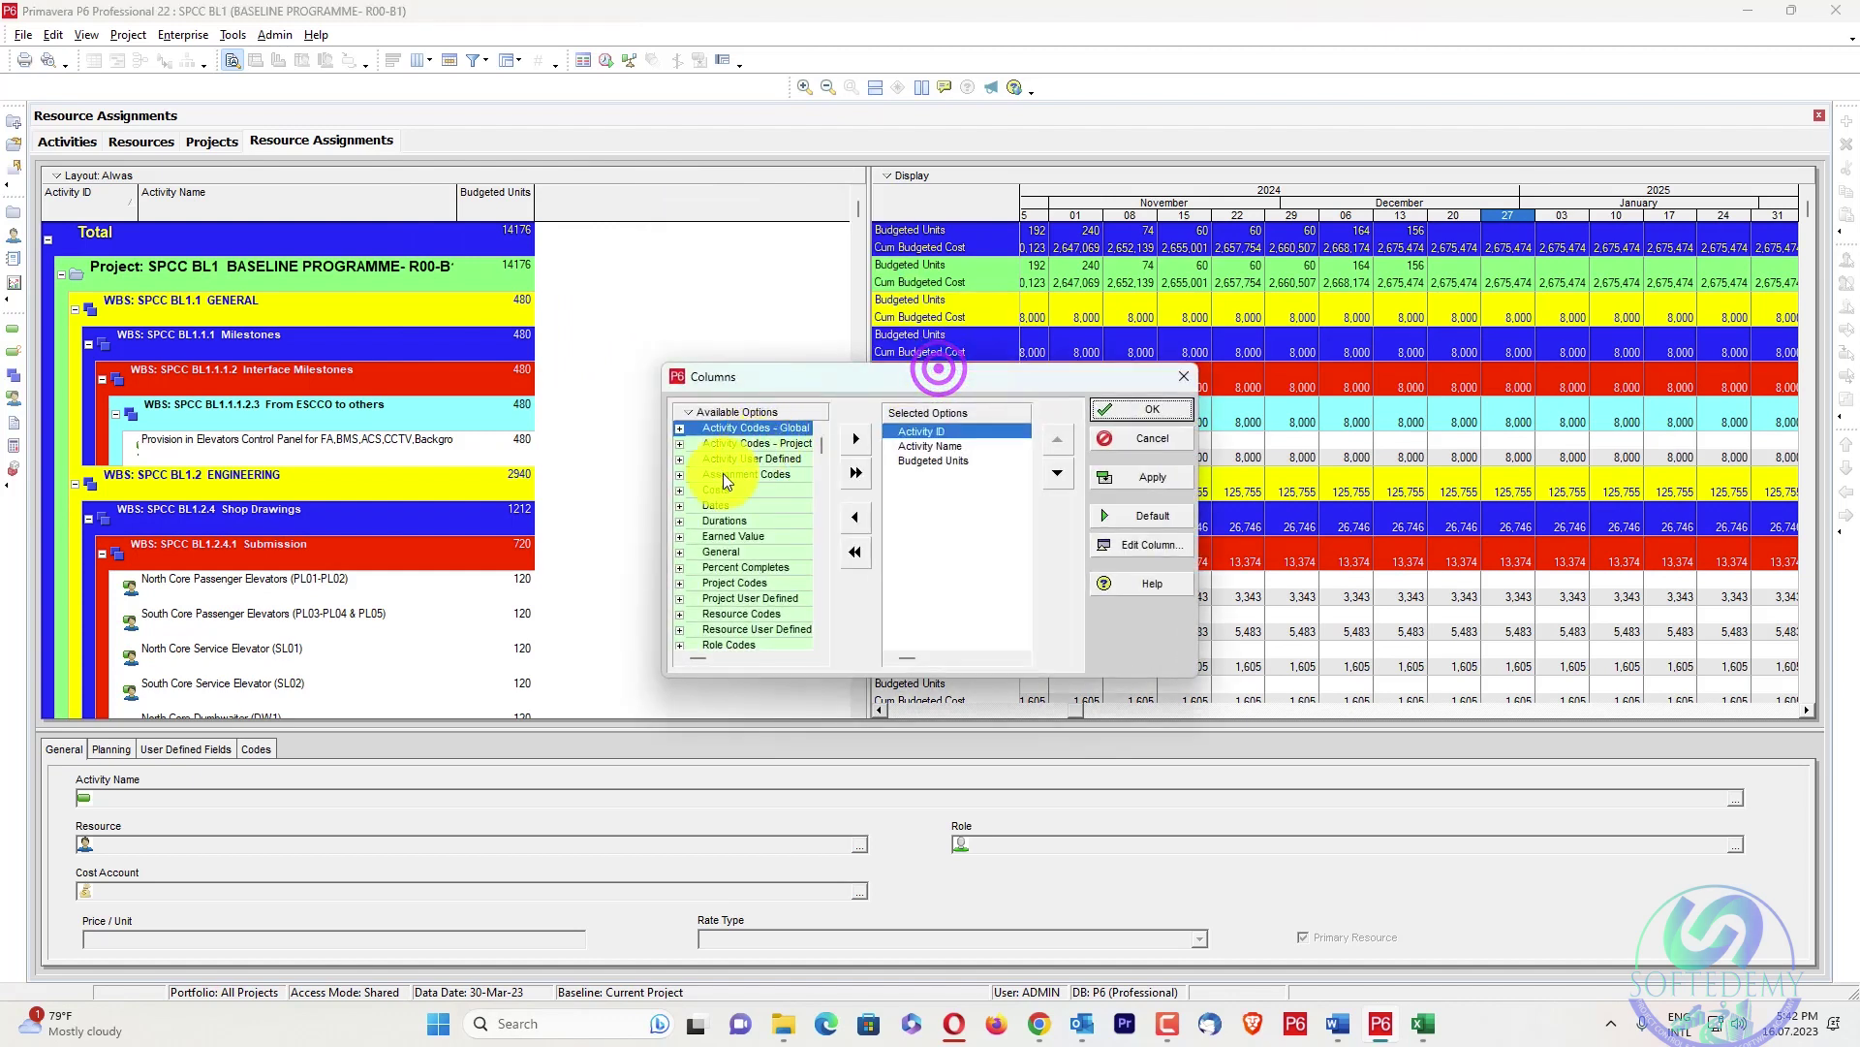
click(685, 493)
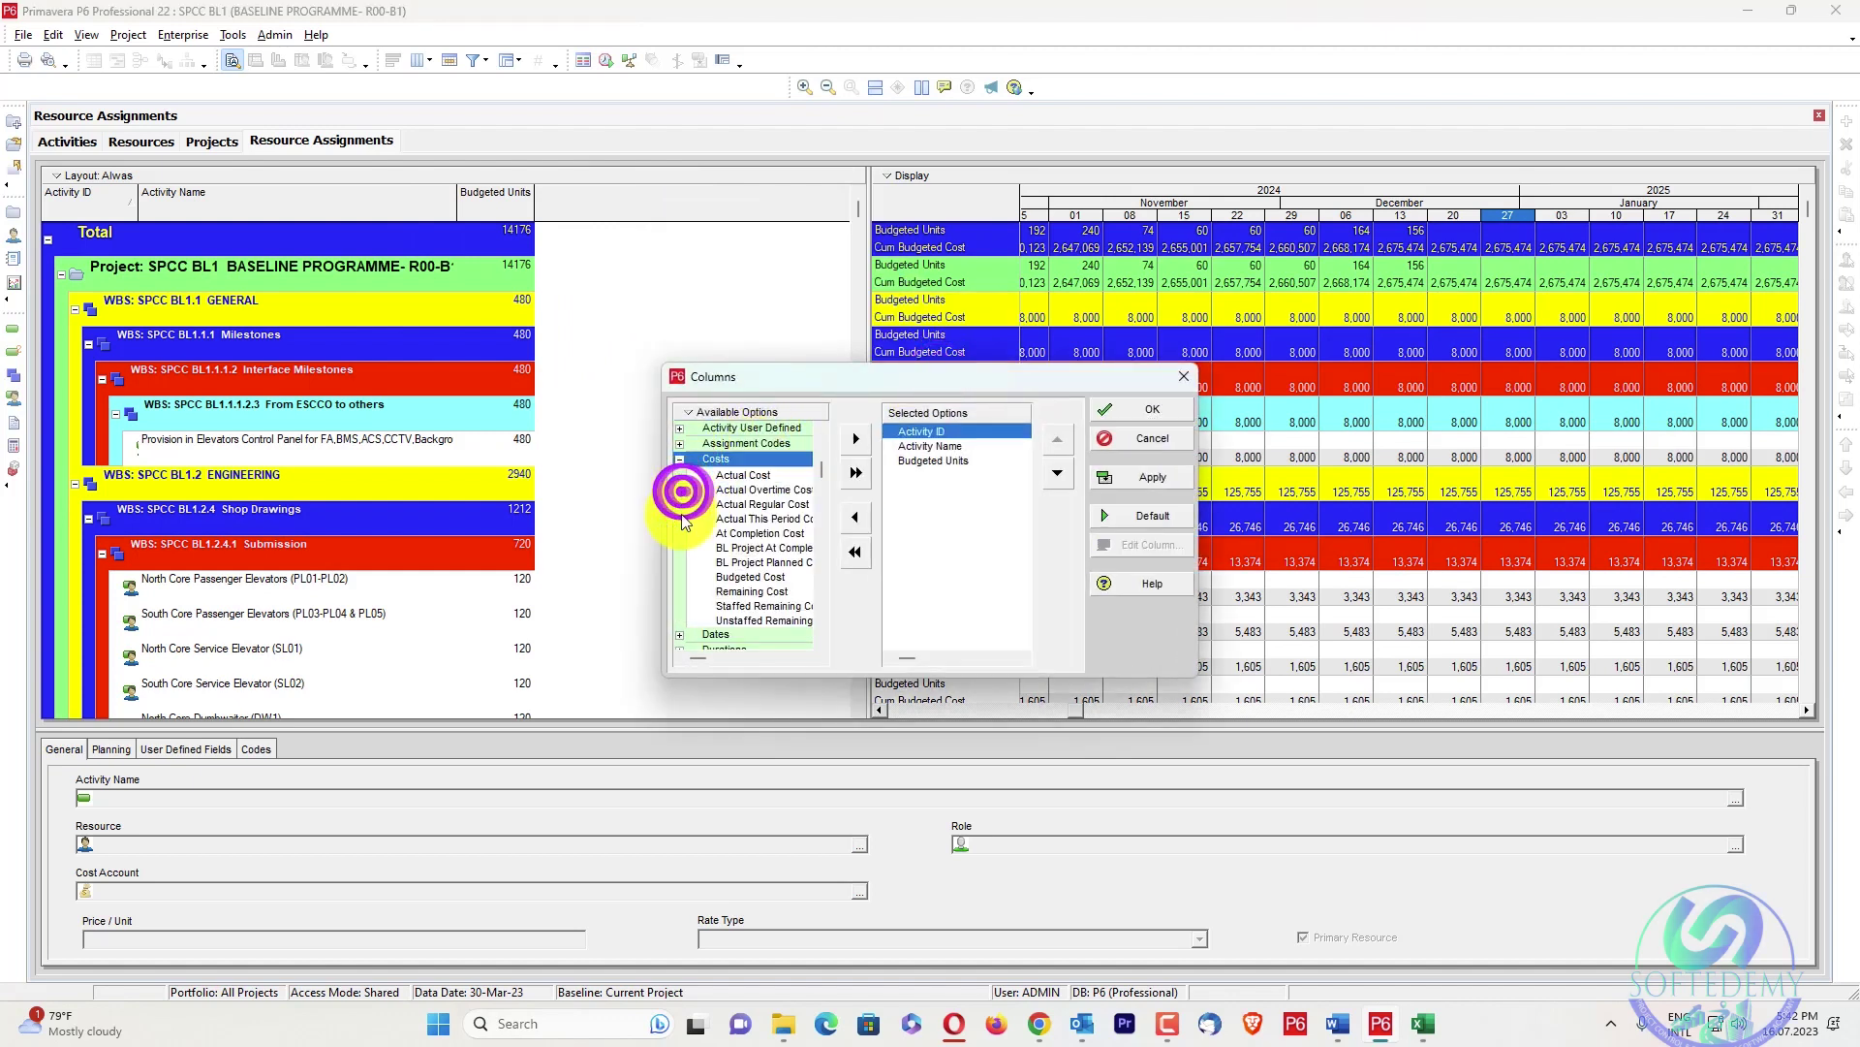
click(732, 578)
click(857, 436)
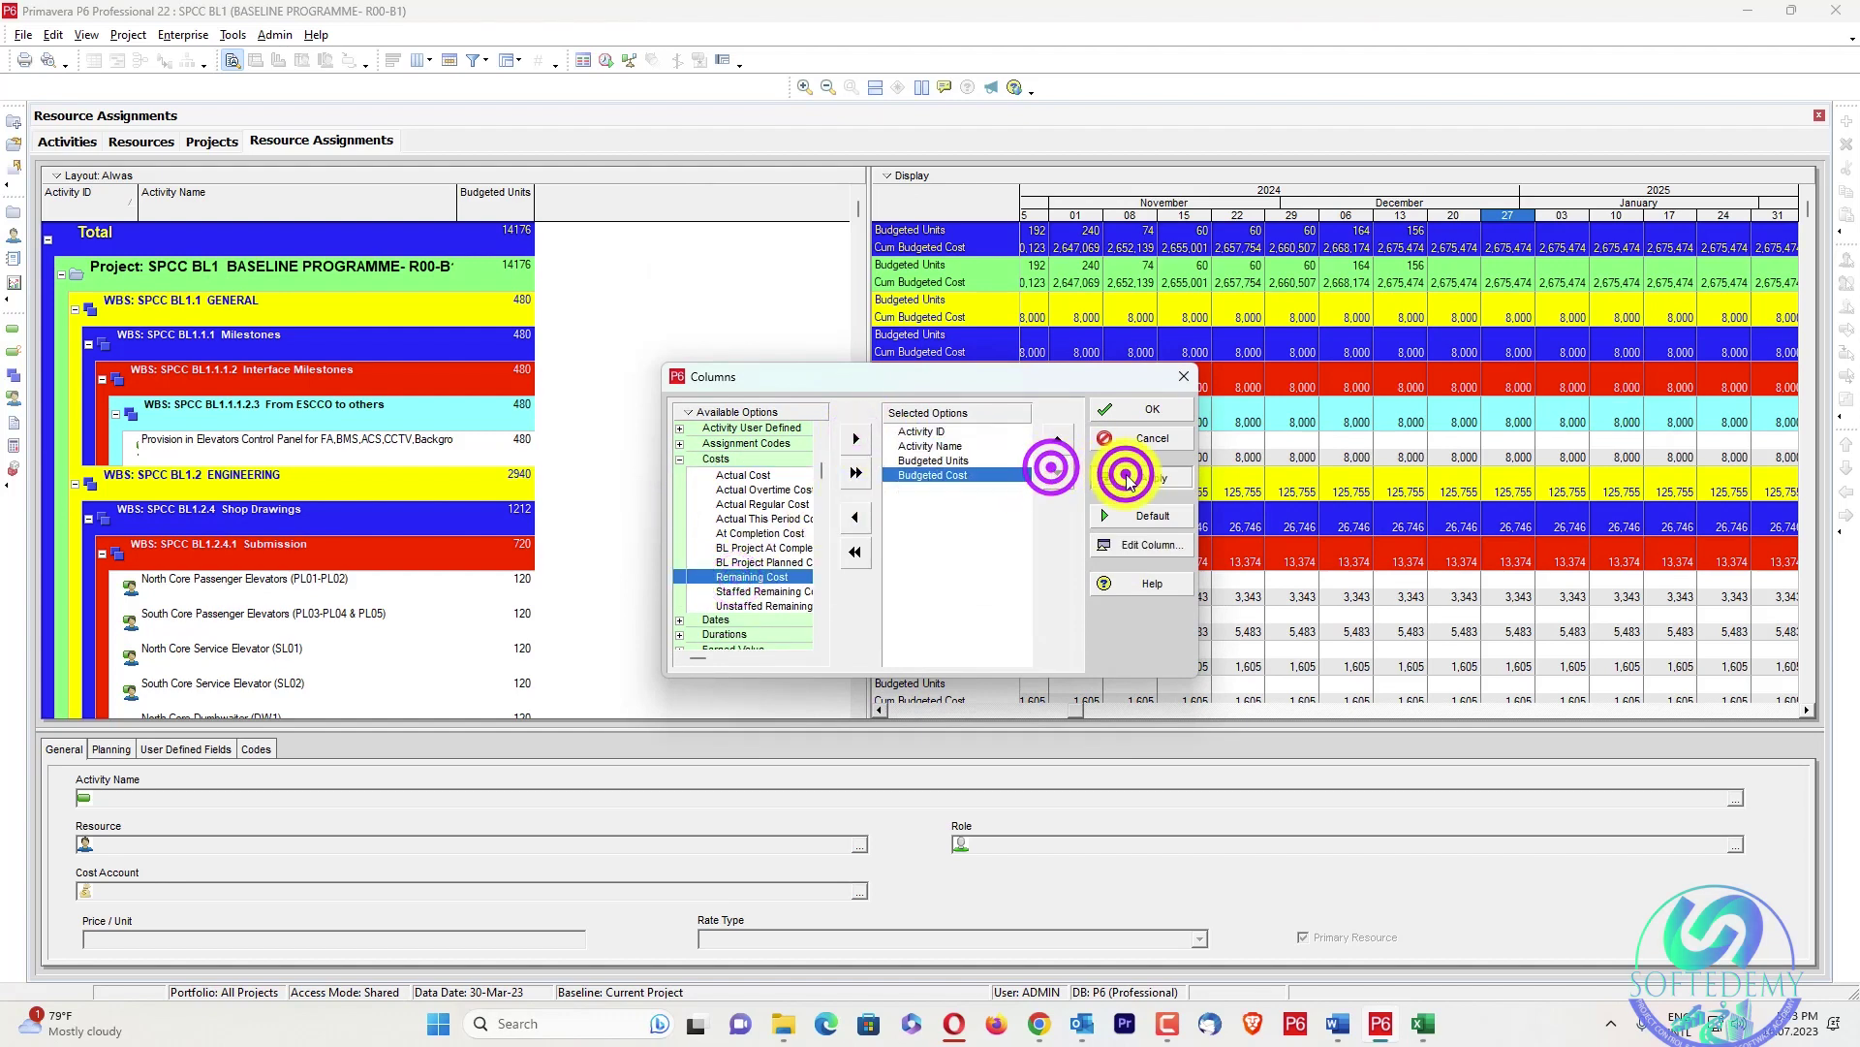
click(1129, 477)
click(1135, 411)
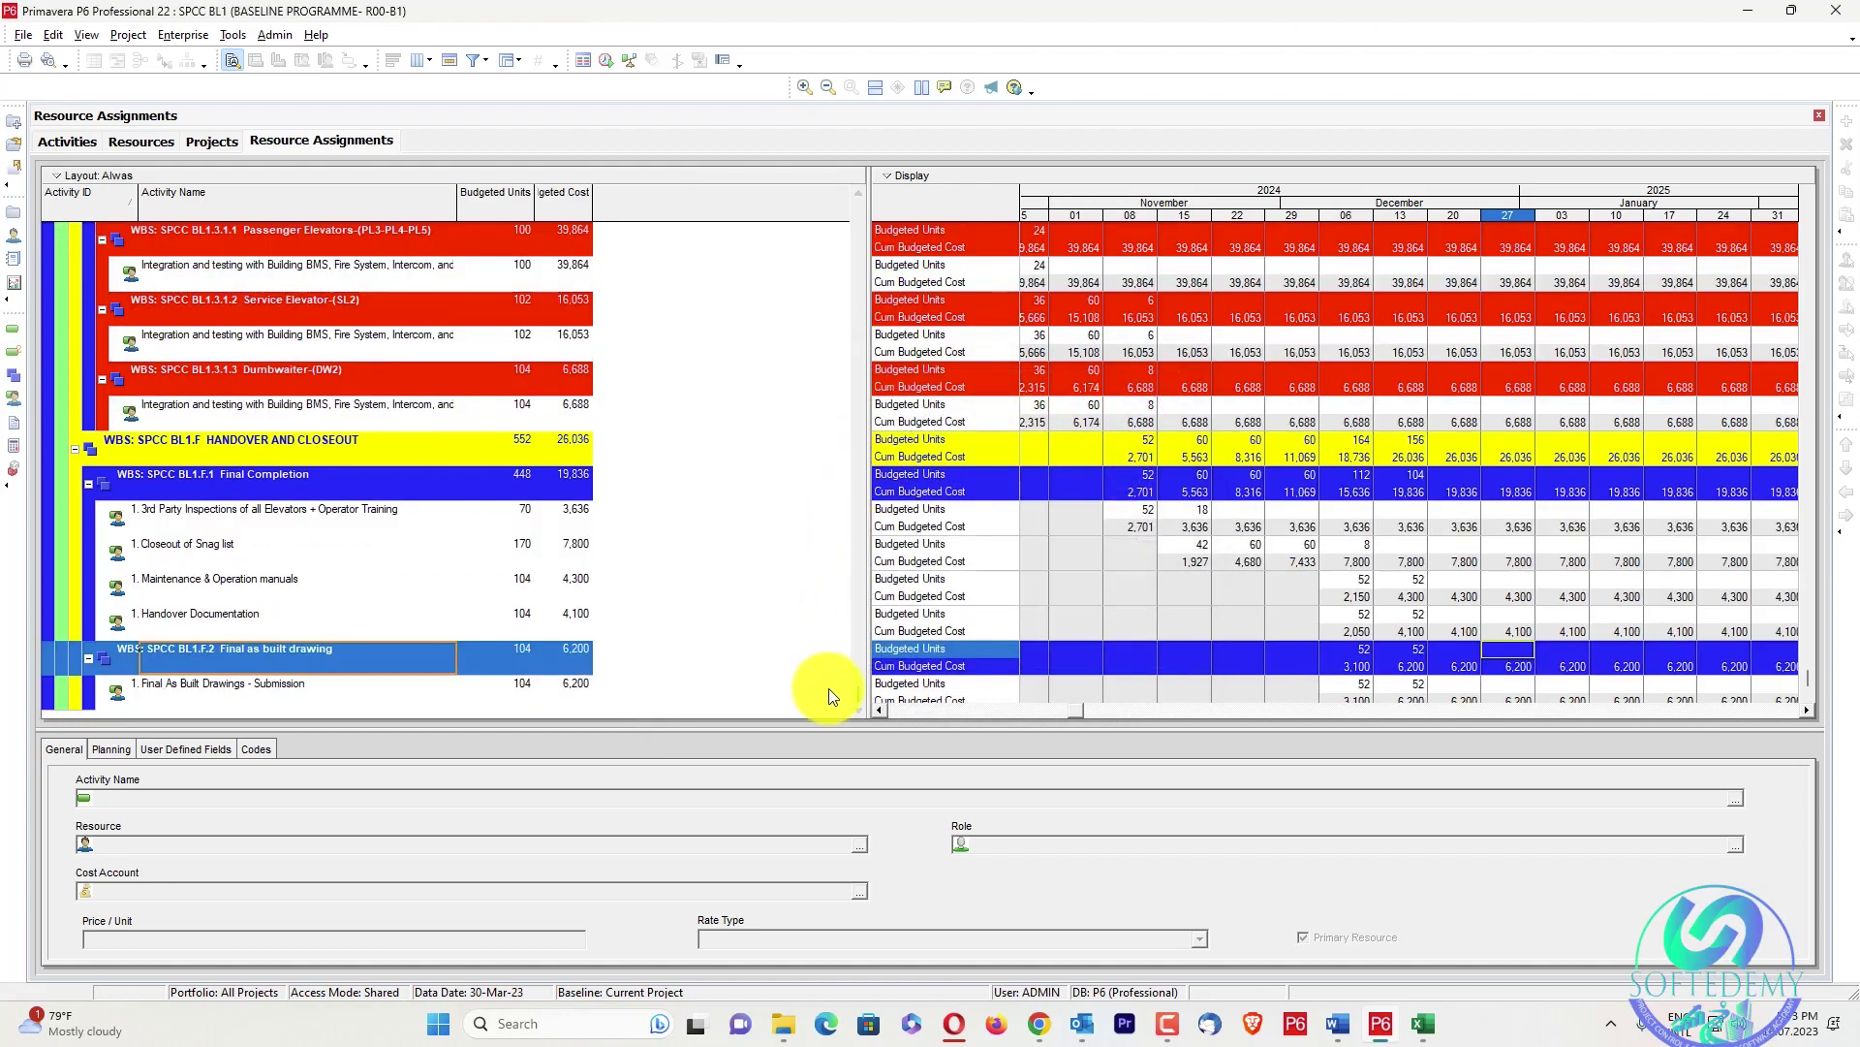
drag(855, 690, 881, 182)
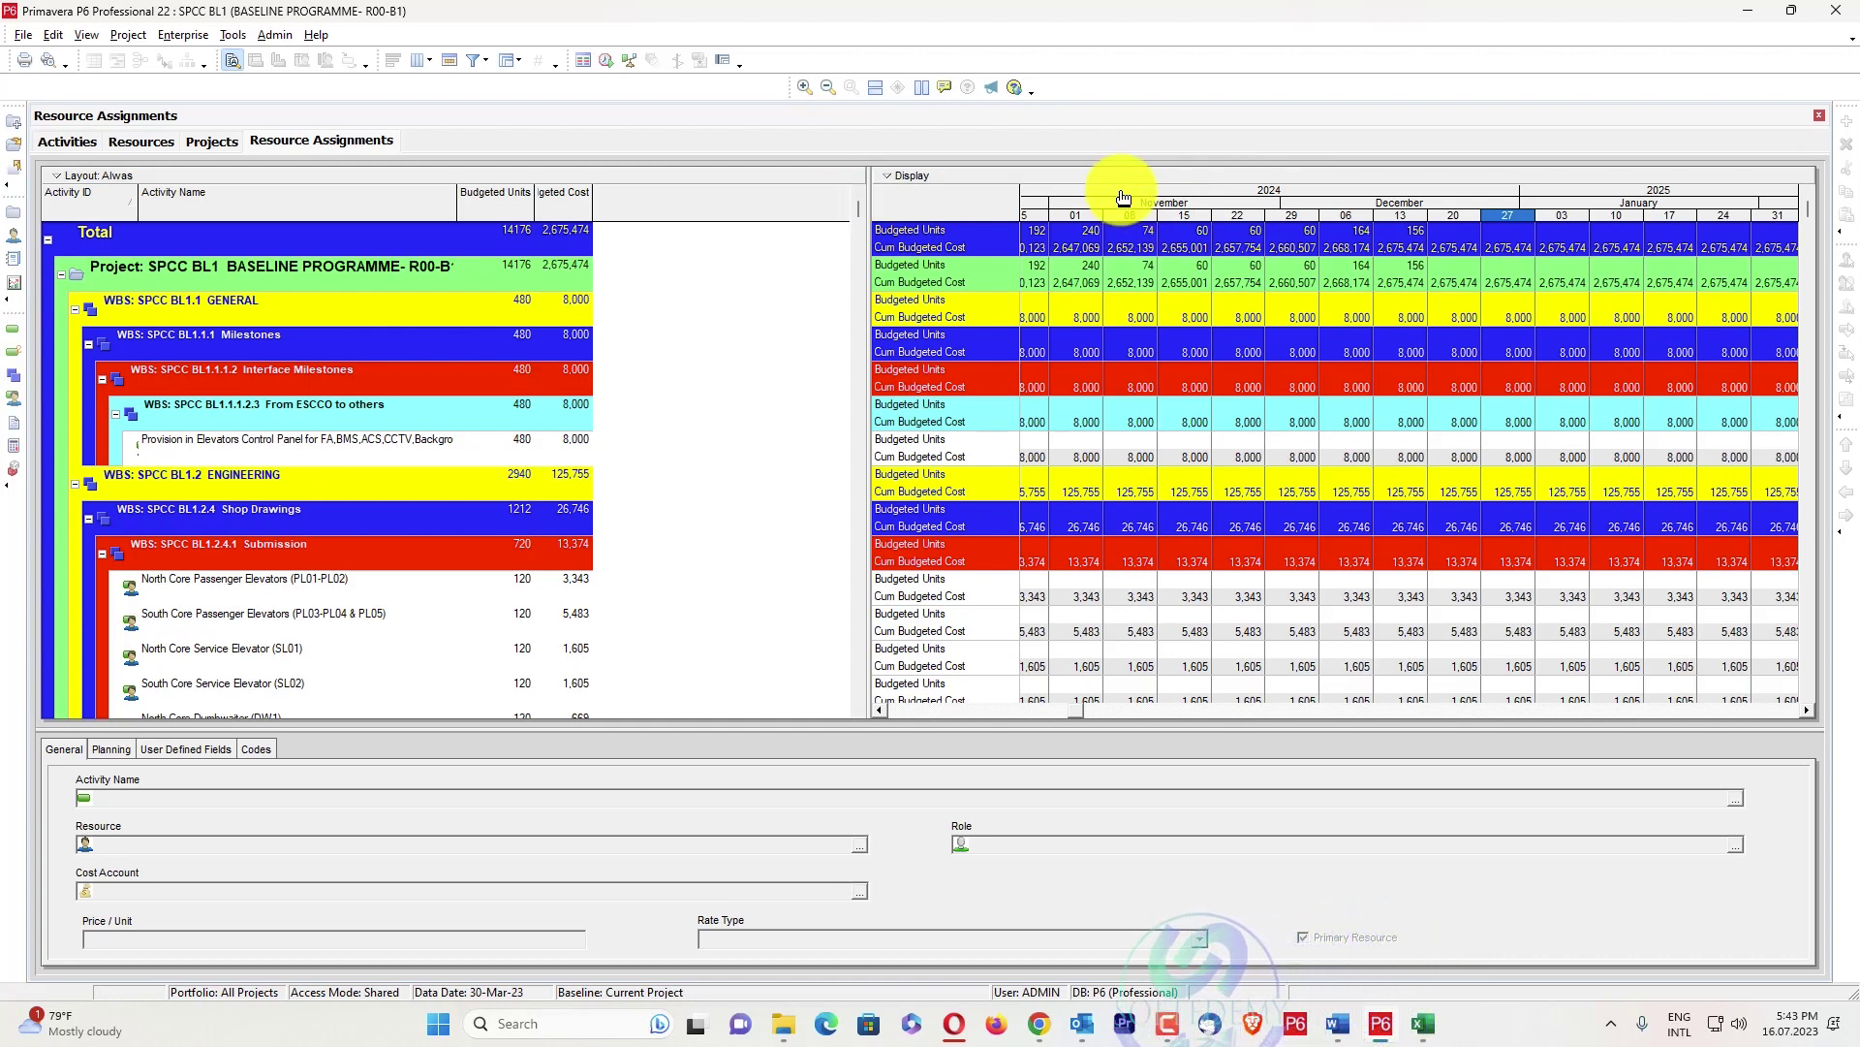
Check the first day of the week in the Admin Preferences' general settings
drag(1134, 187, 1764, 210)
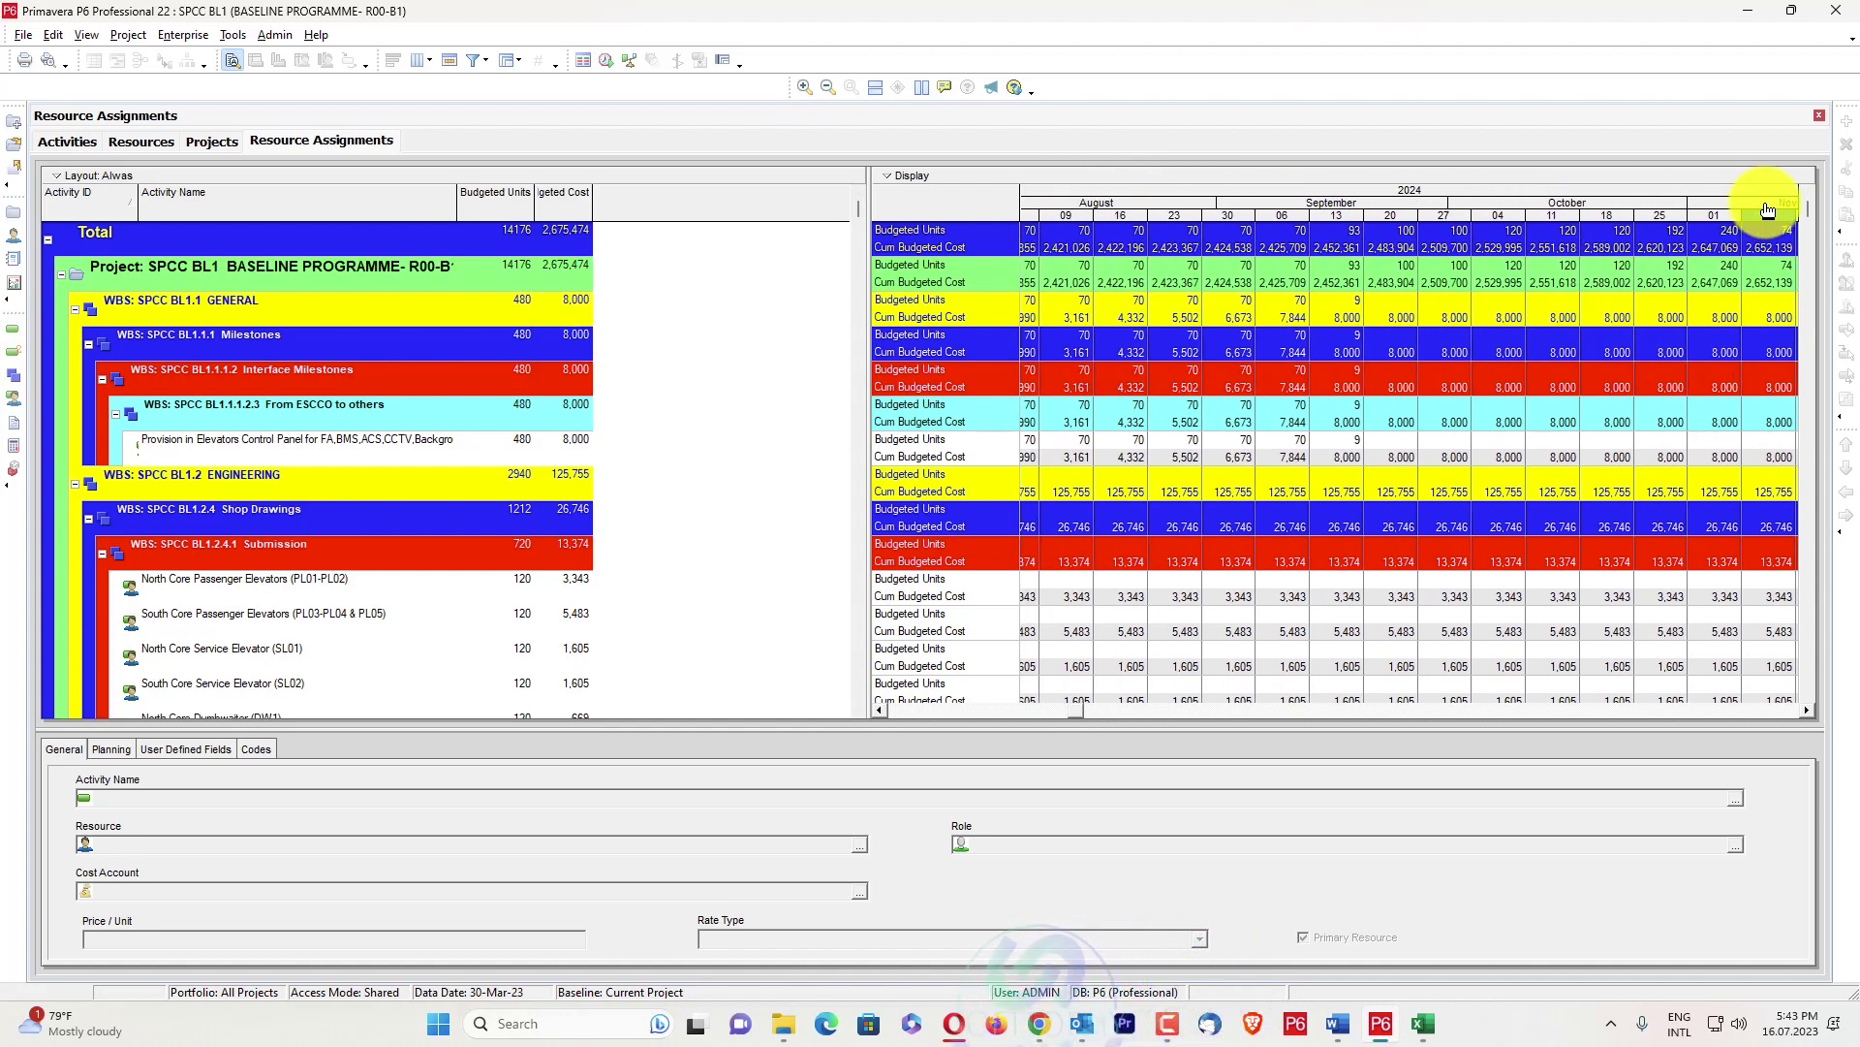
drag(1752, 202, 1417, 200)
drag(1301, 193, 1807, 199)
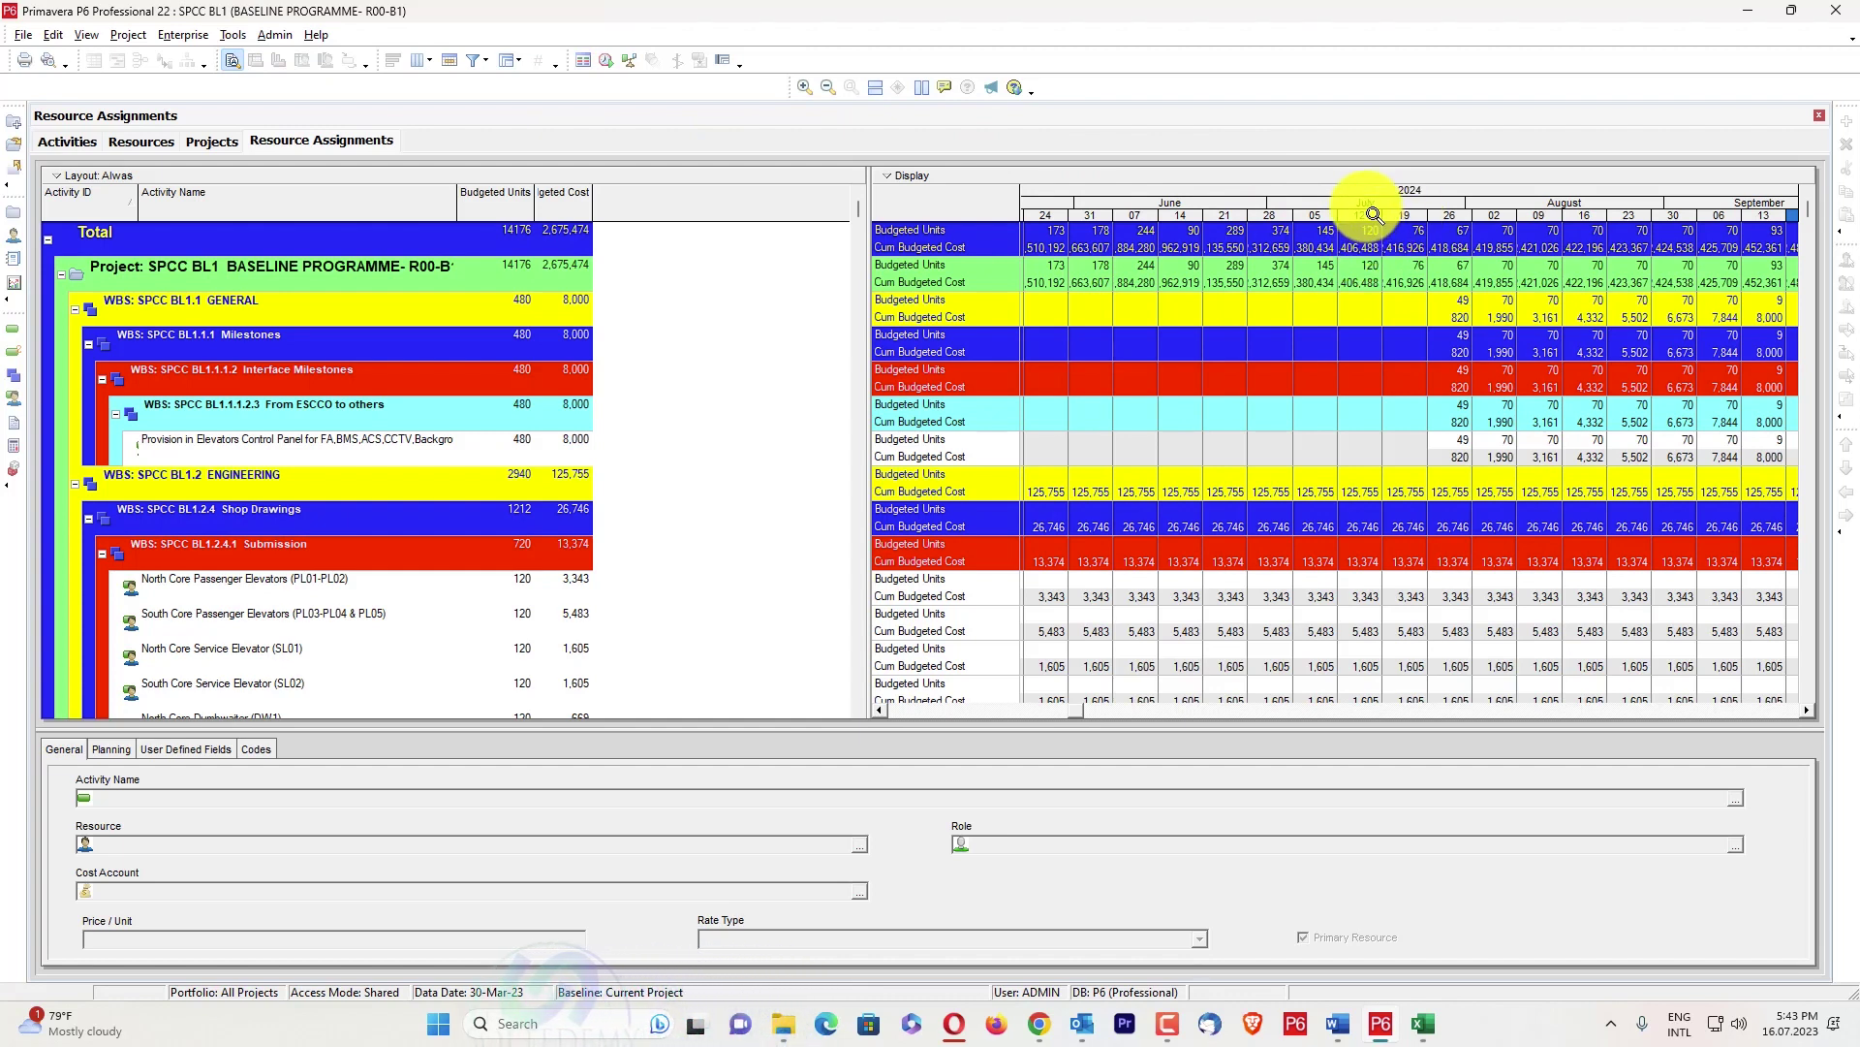
click(269, 36)
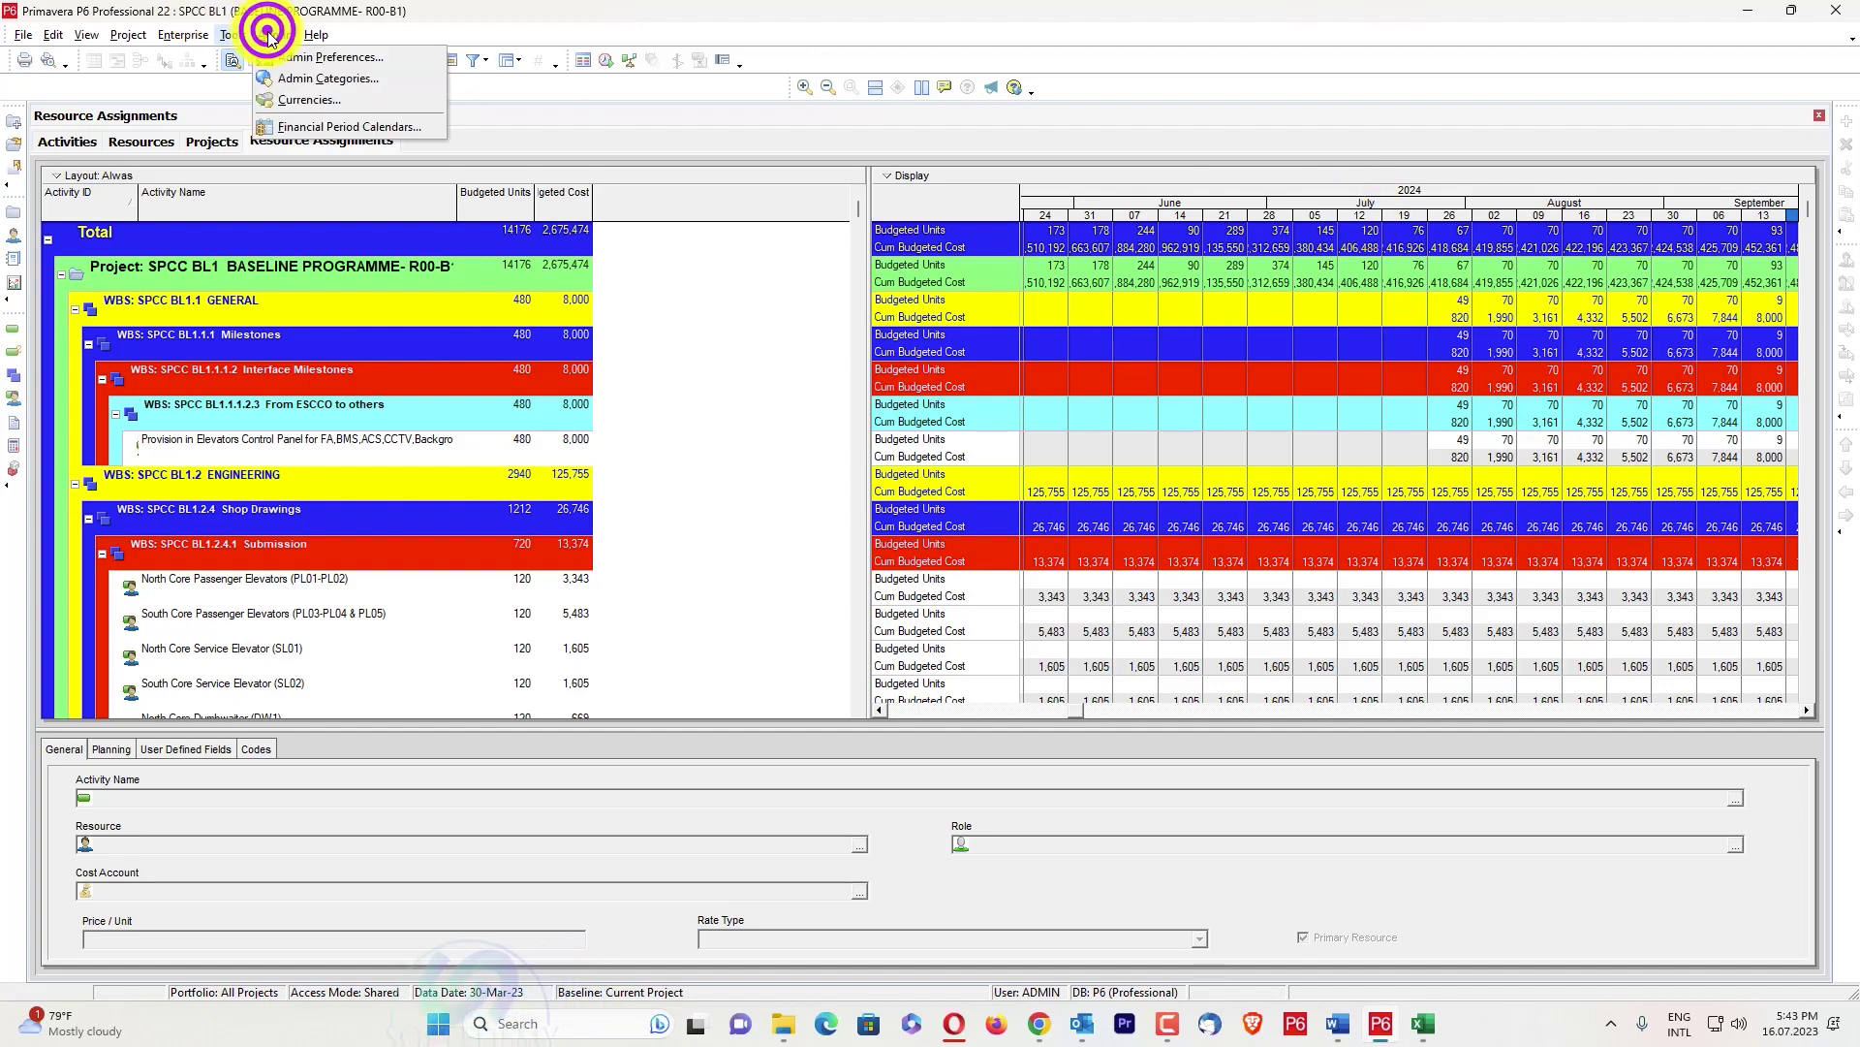
click(300, 62)
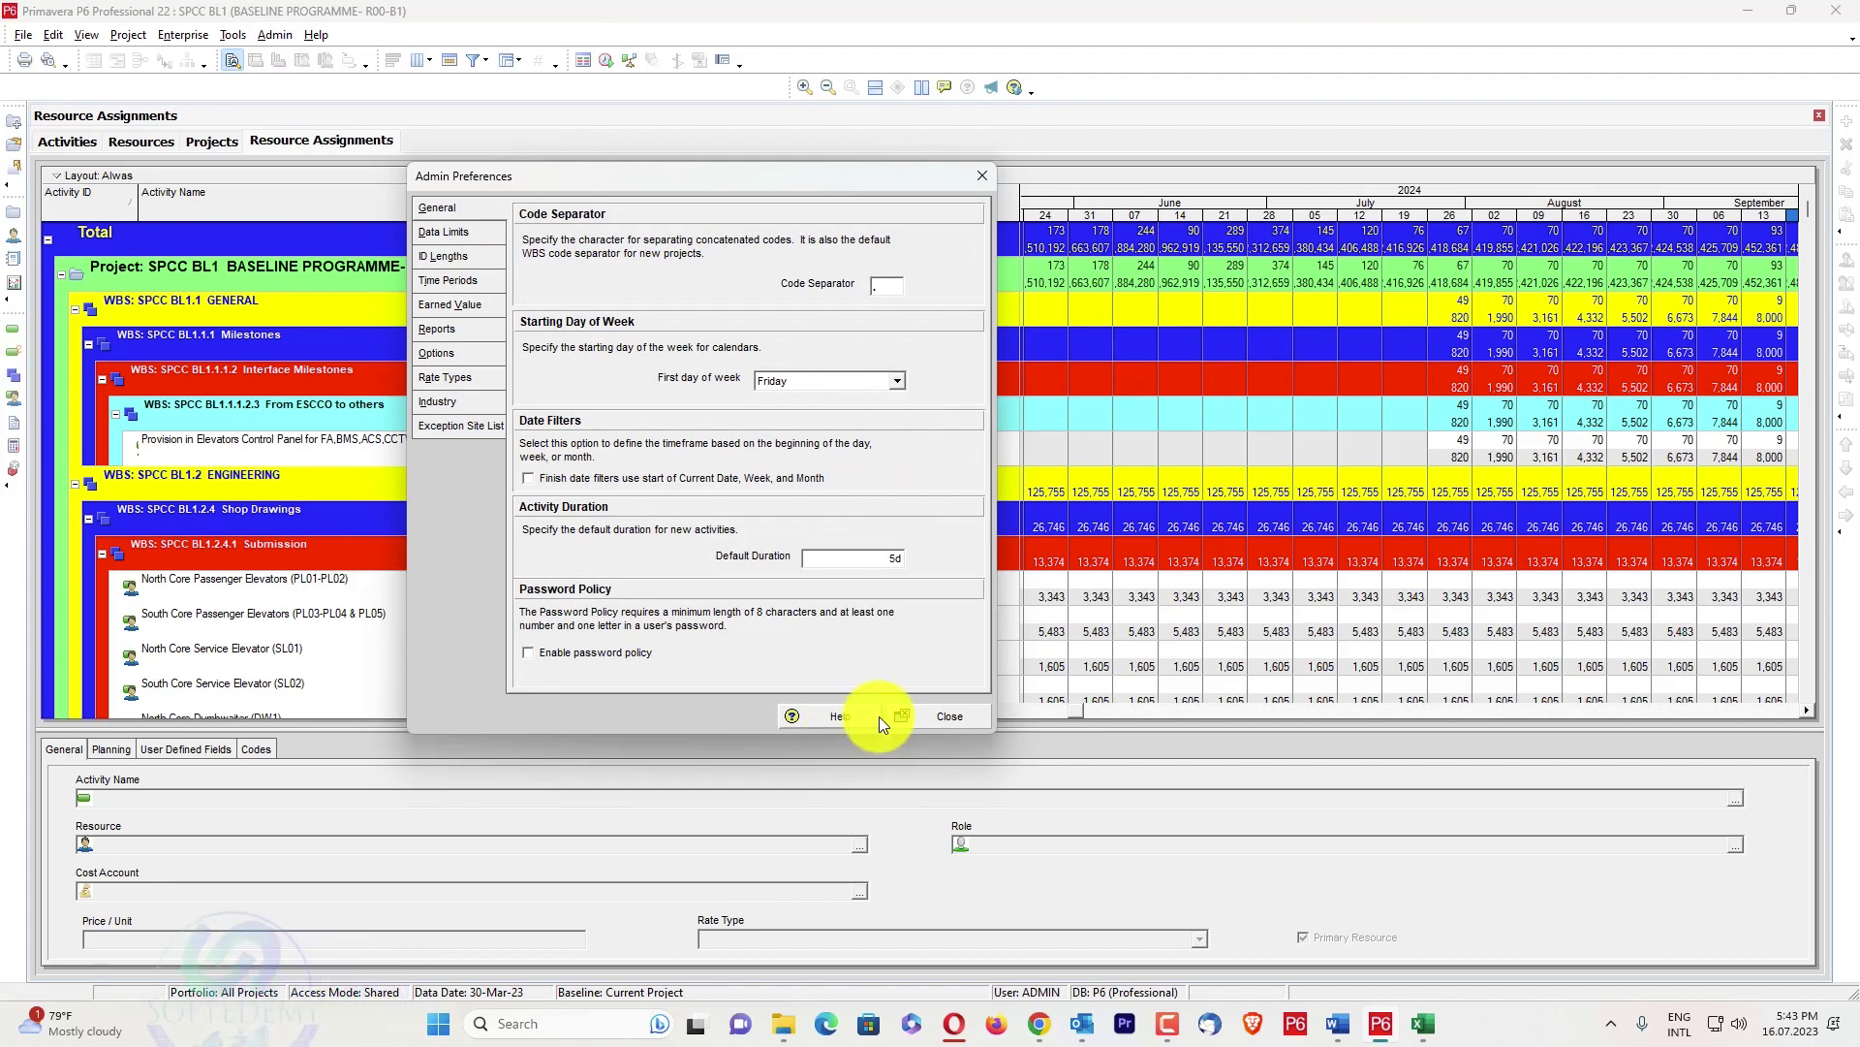
click(933, 714)
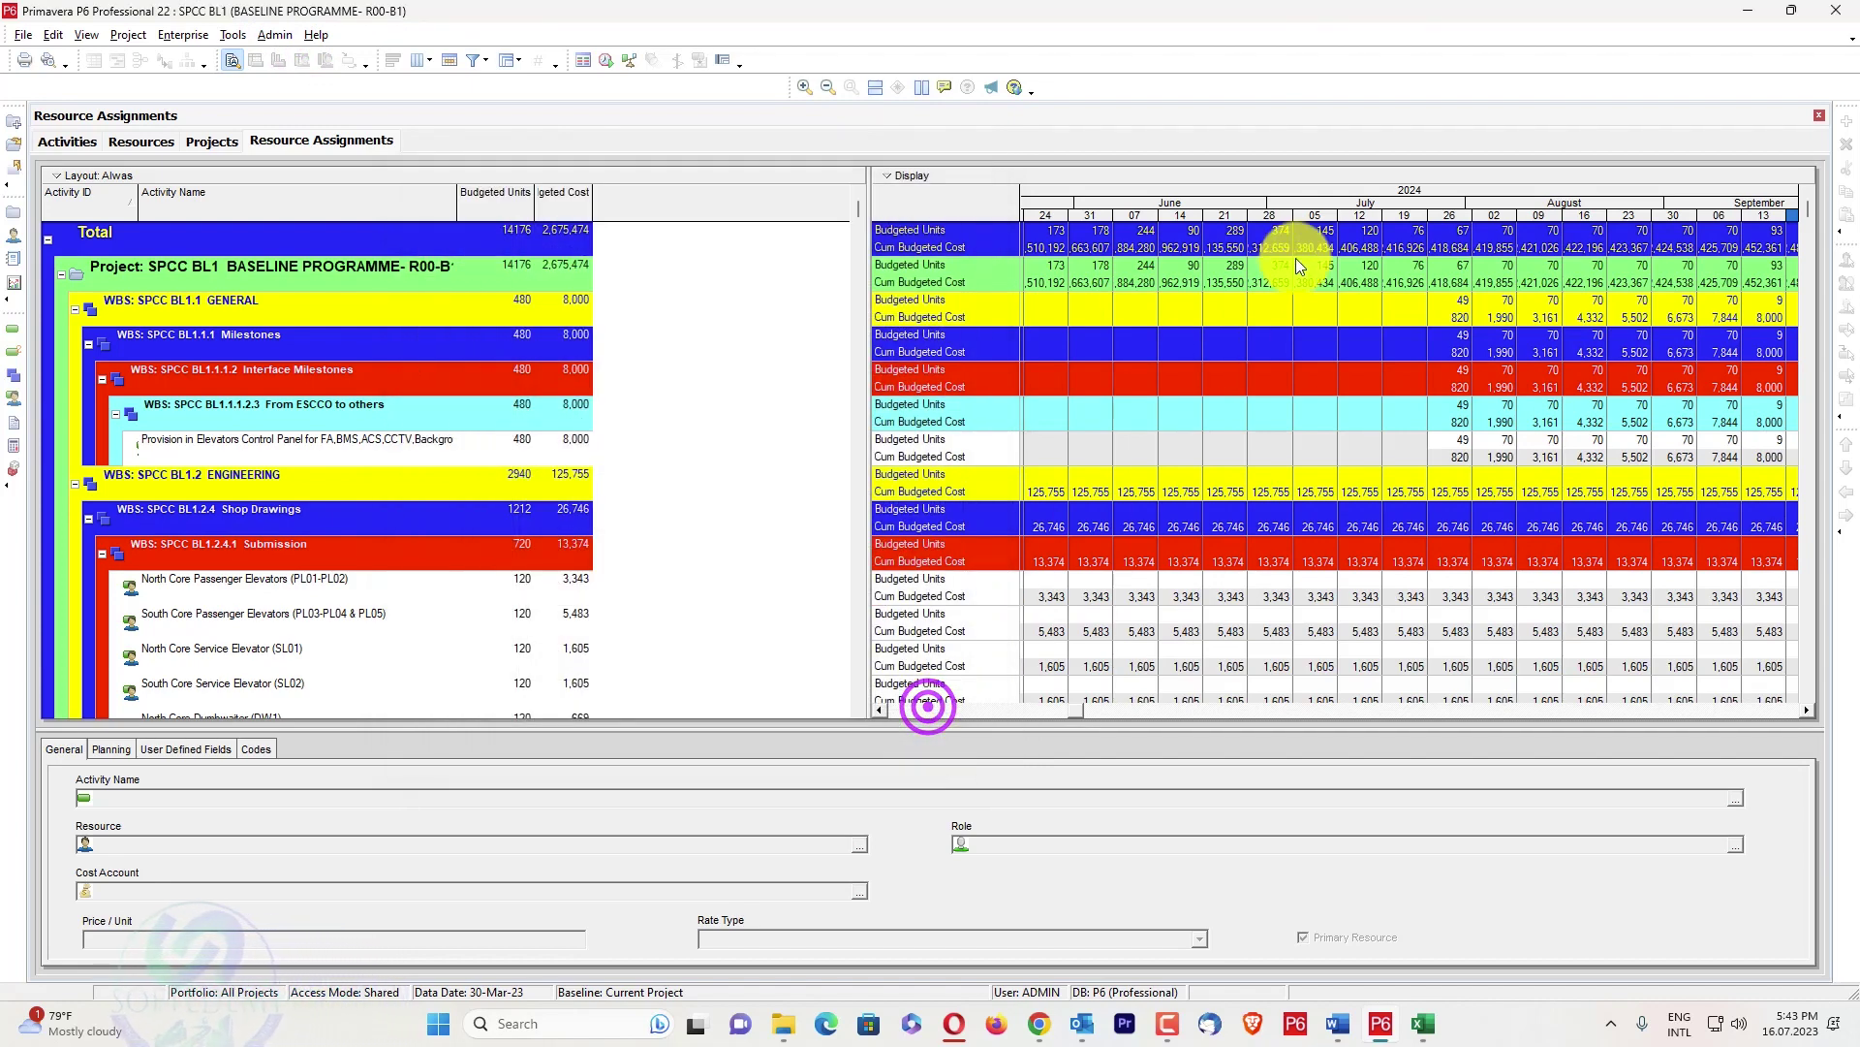
Go back to July 2023 in the timescale and check the Total row's Cum Budgeted Cost for the week of 14 July
click(1153, 209)
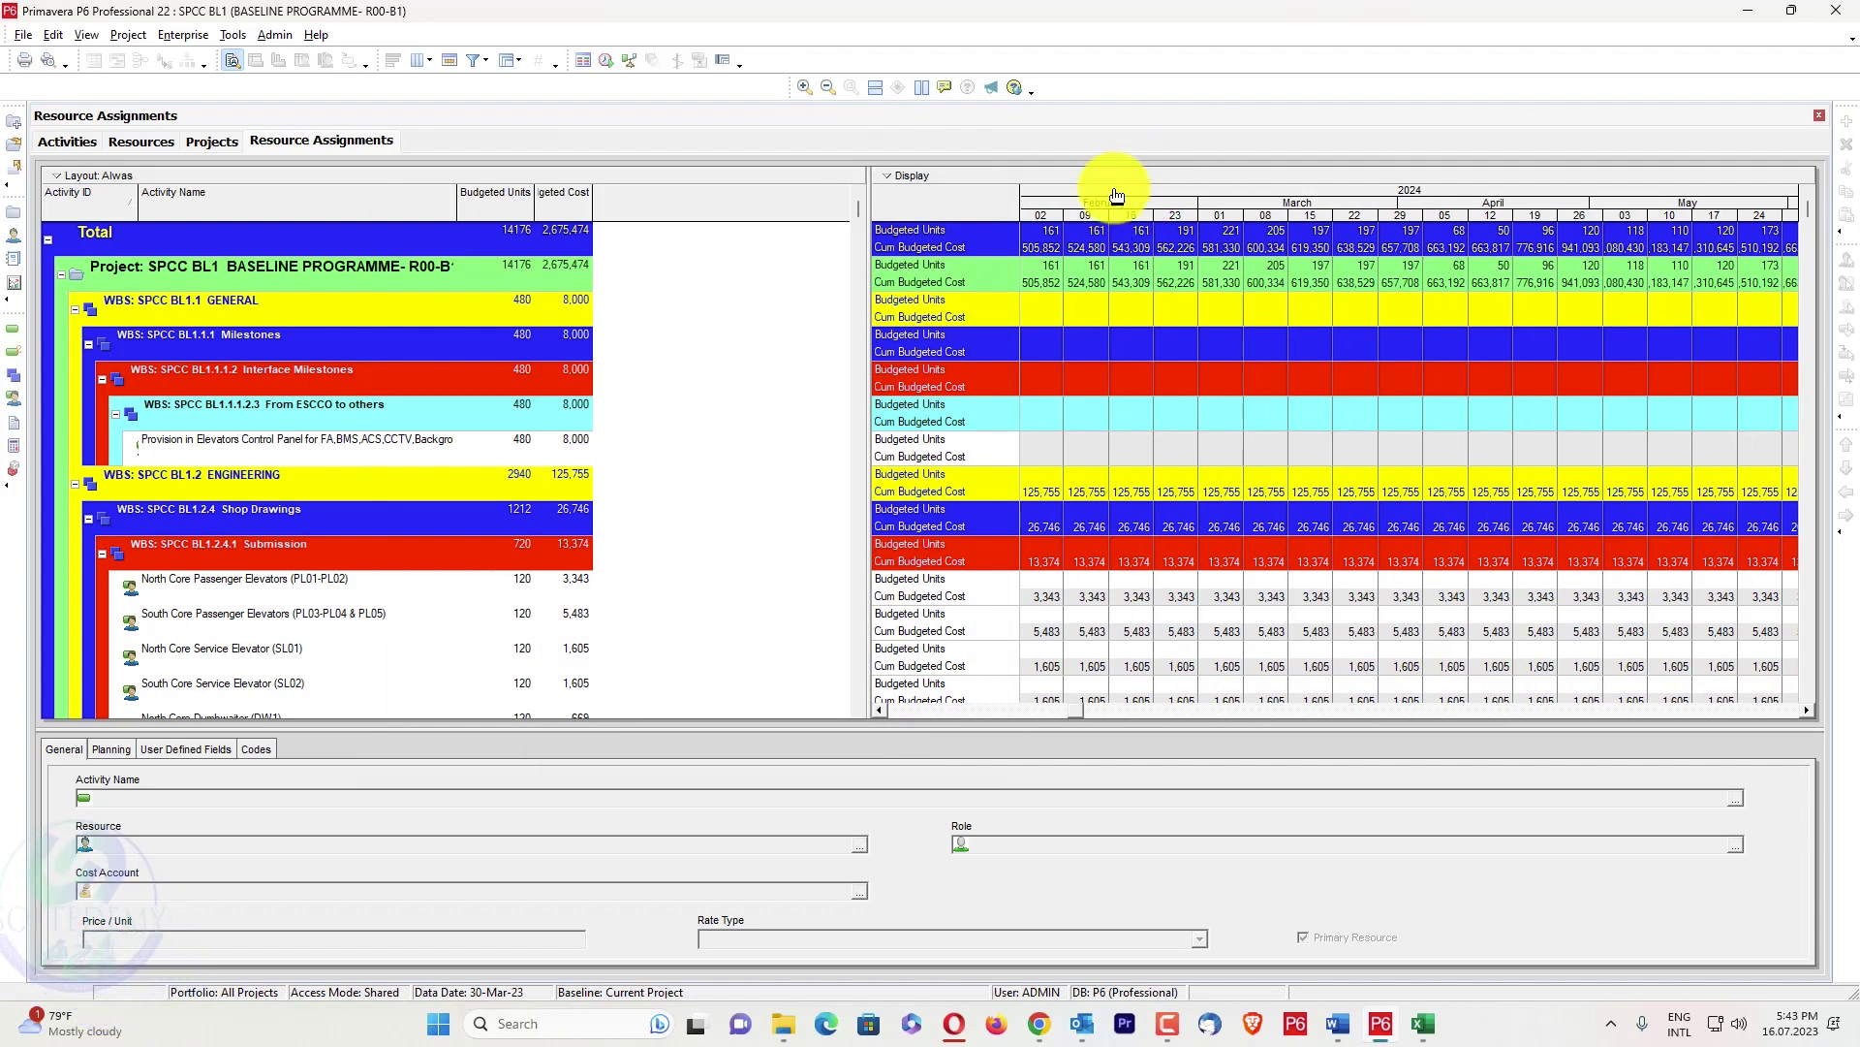
click(1113, 187)
click(1263, 187)
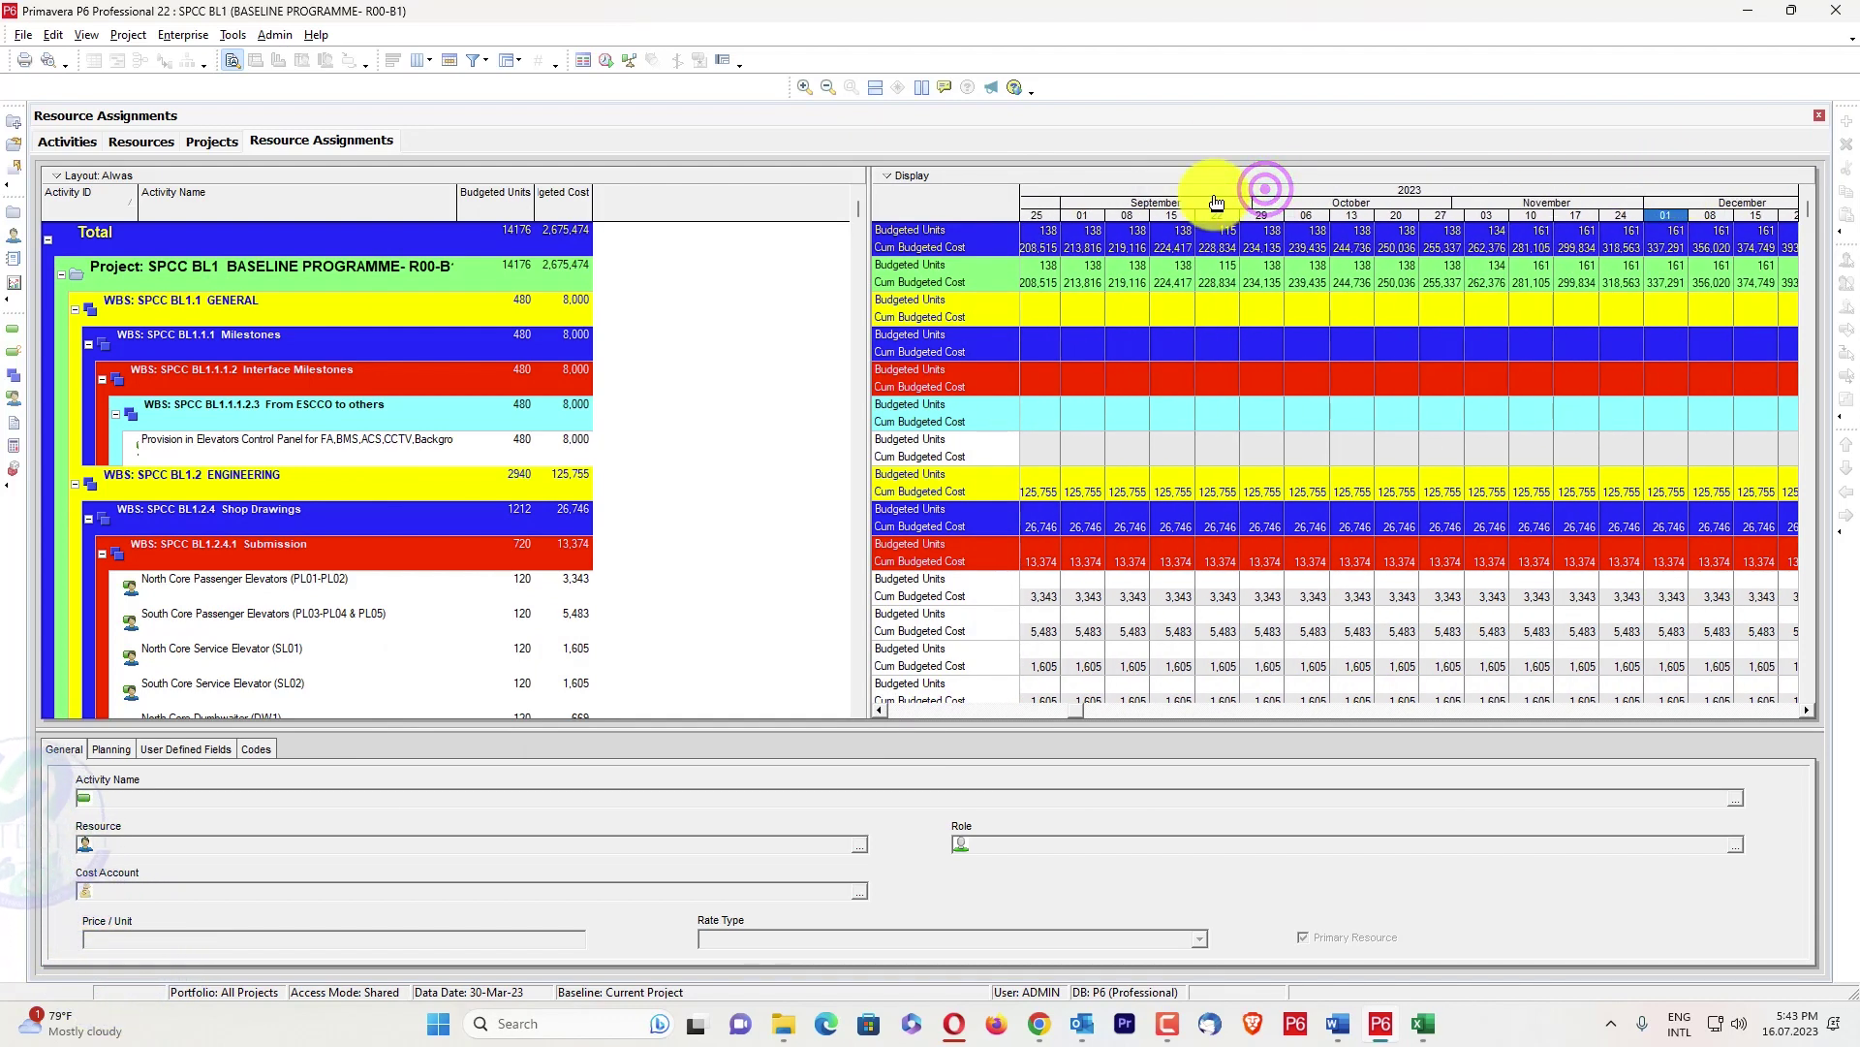
drag(1212, 194, 1599, 180)
drag(1270, 191, 1529, 194)
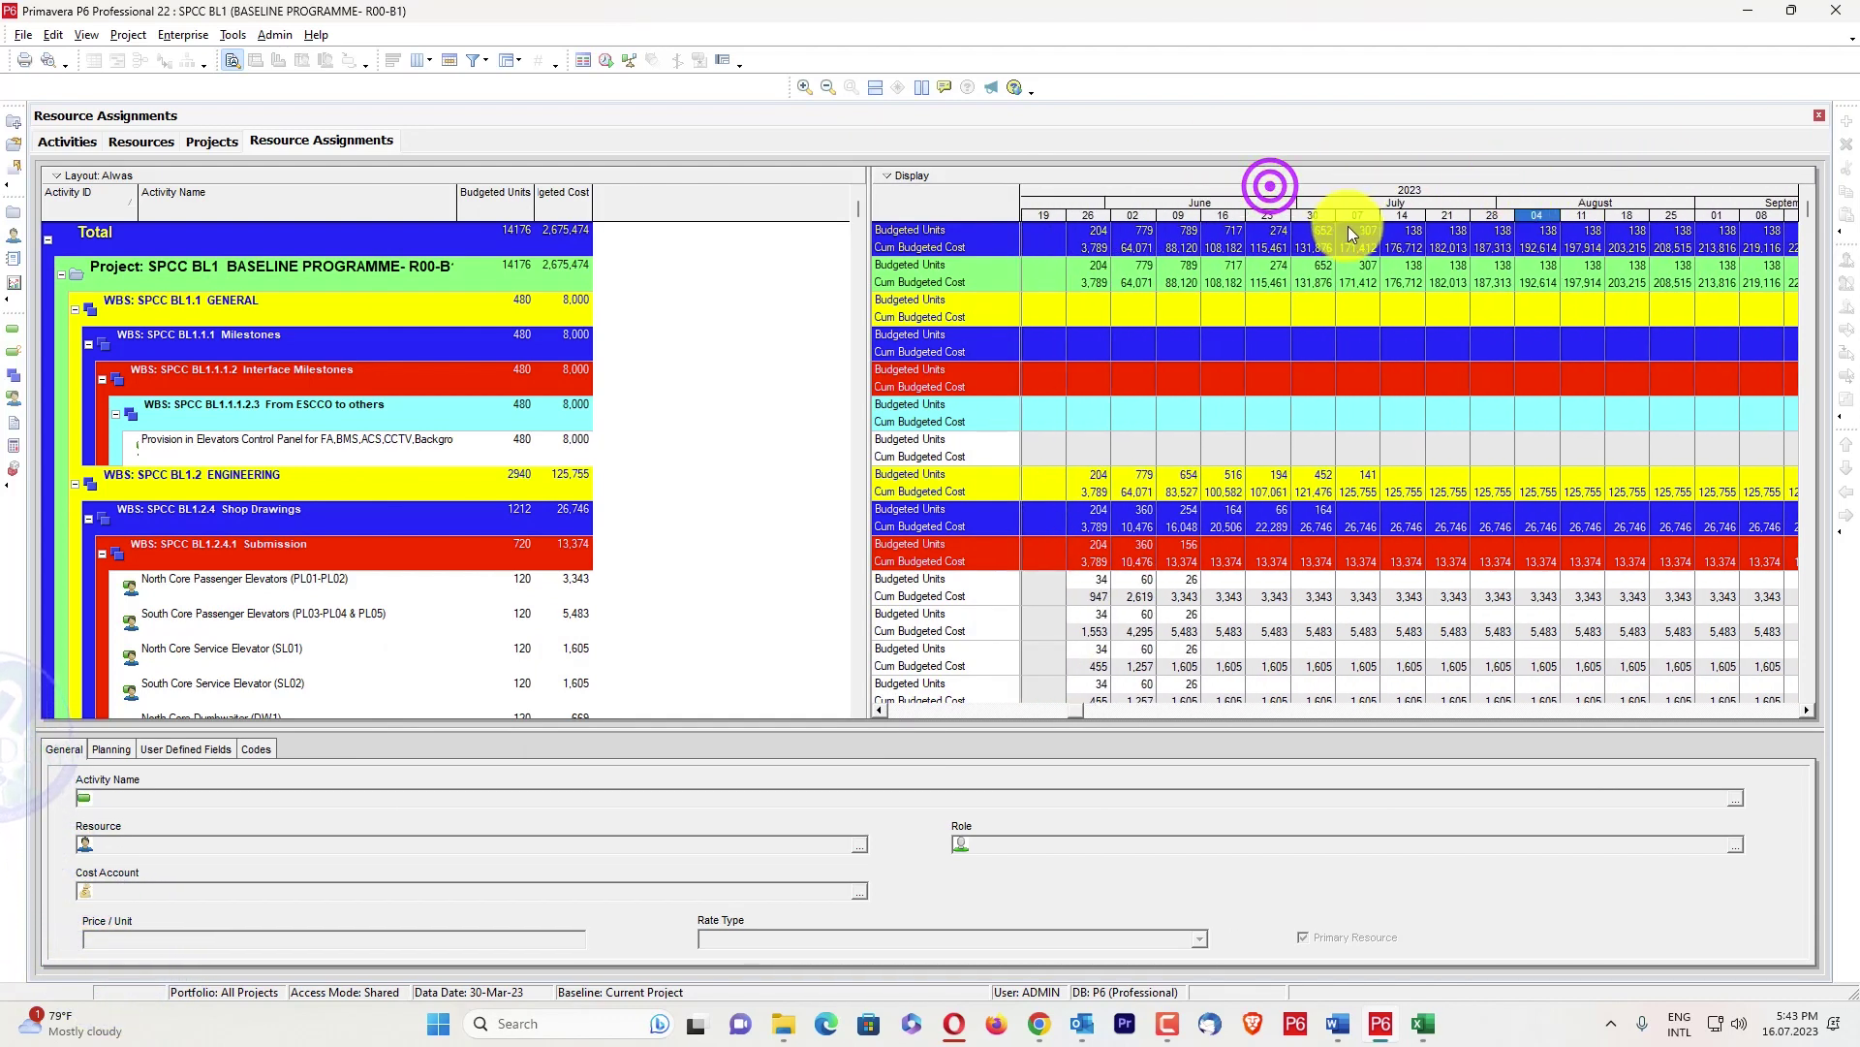
click(1398, 248)
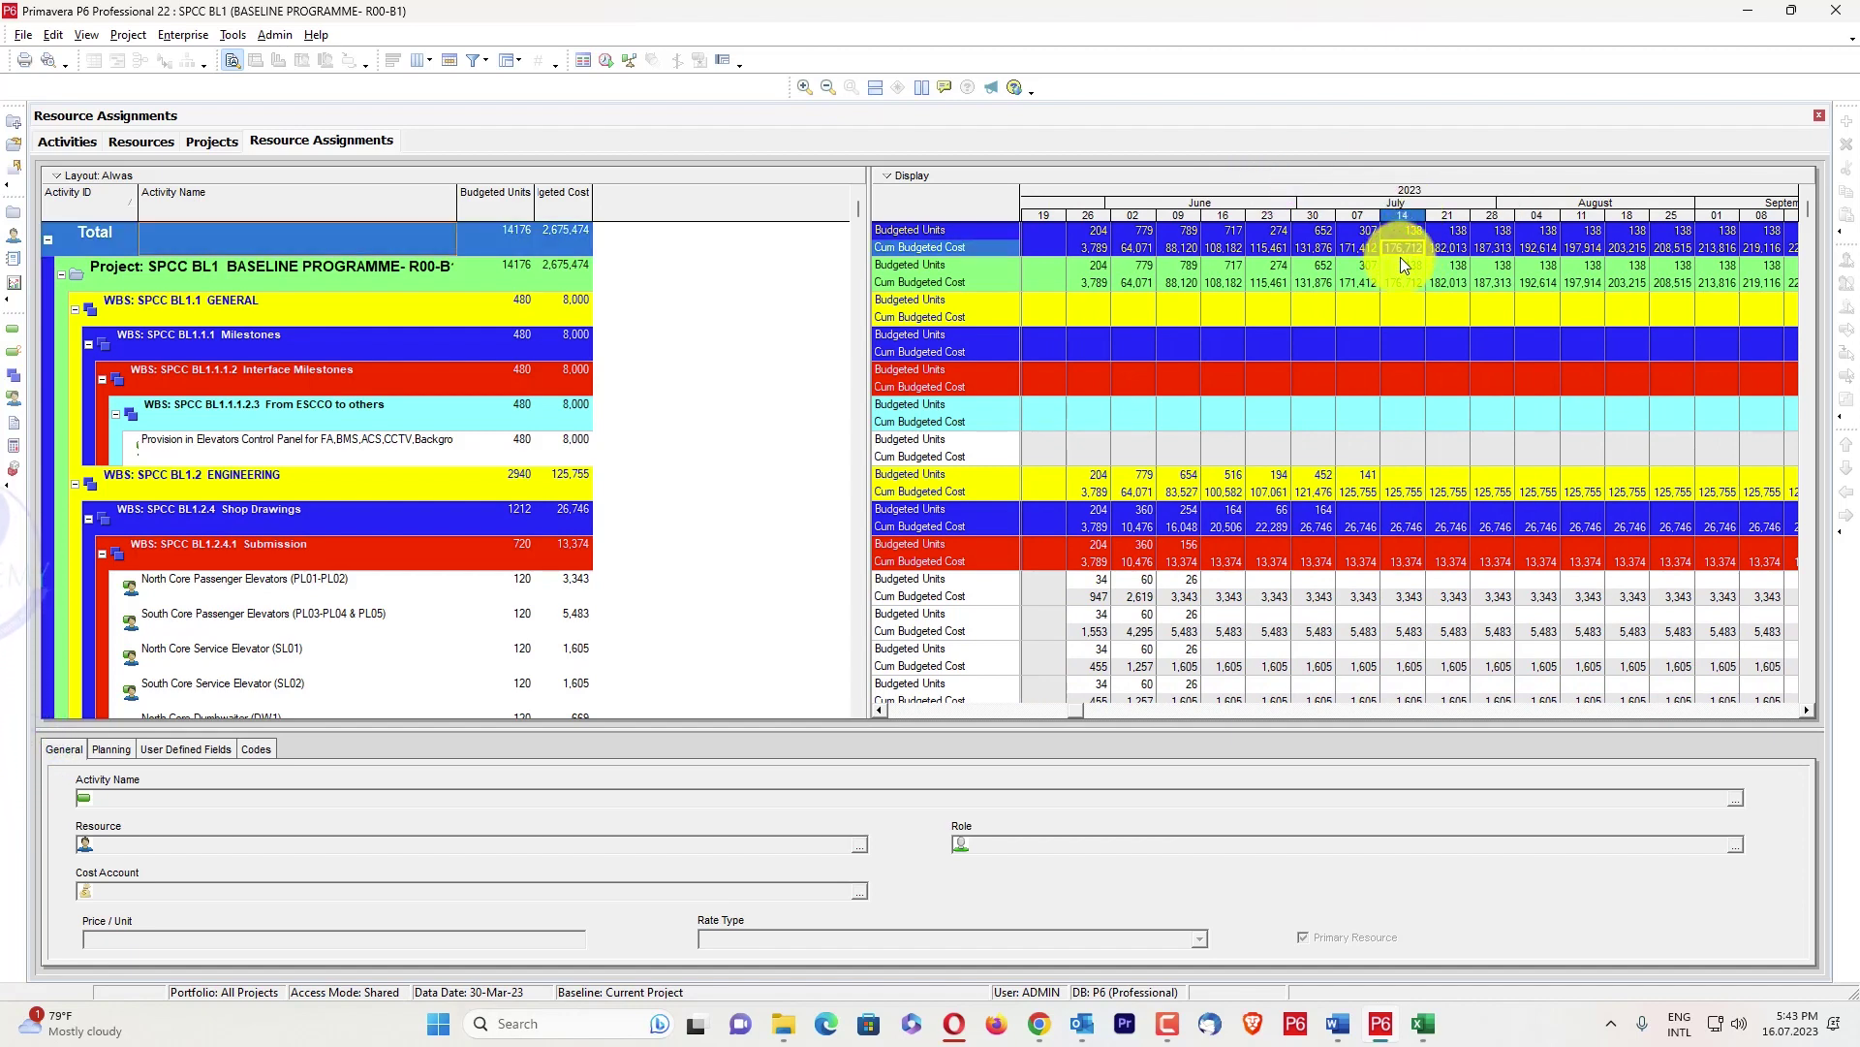
Switch to the Working-Weekly Data workbook in Excel and insert a blank row below the C01-Cost weekly costs in row 10 of Sheet5
key(alt+Tab)
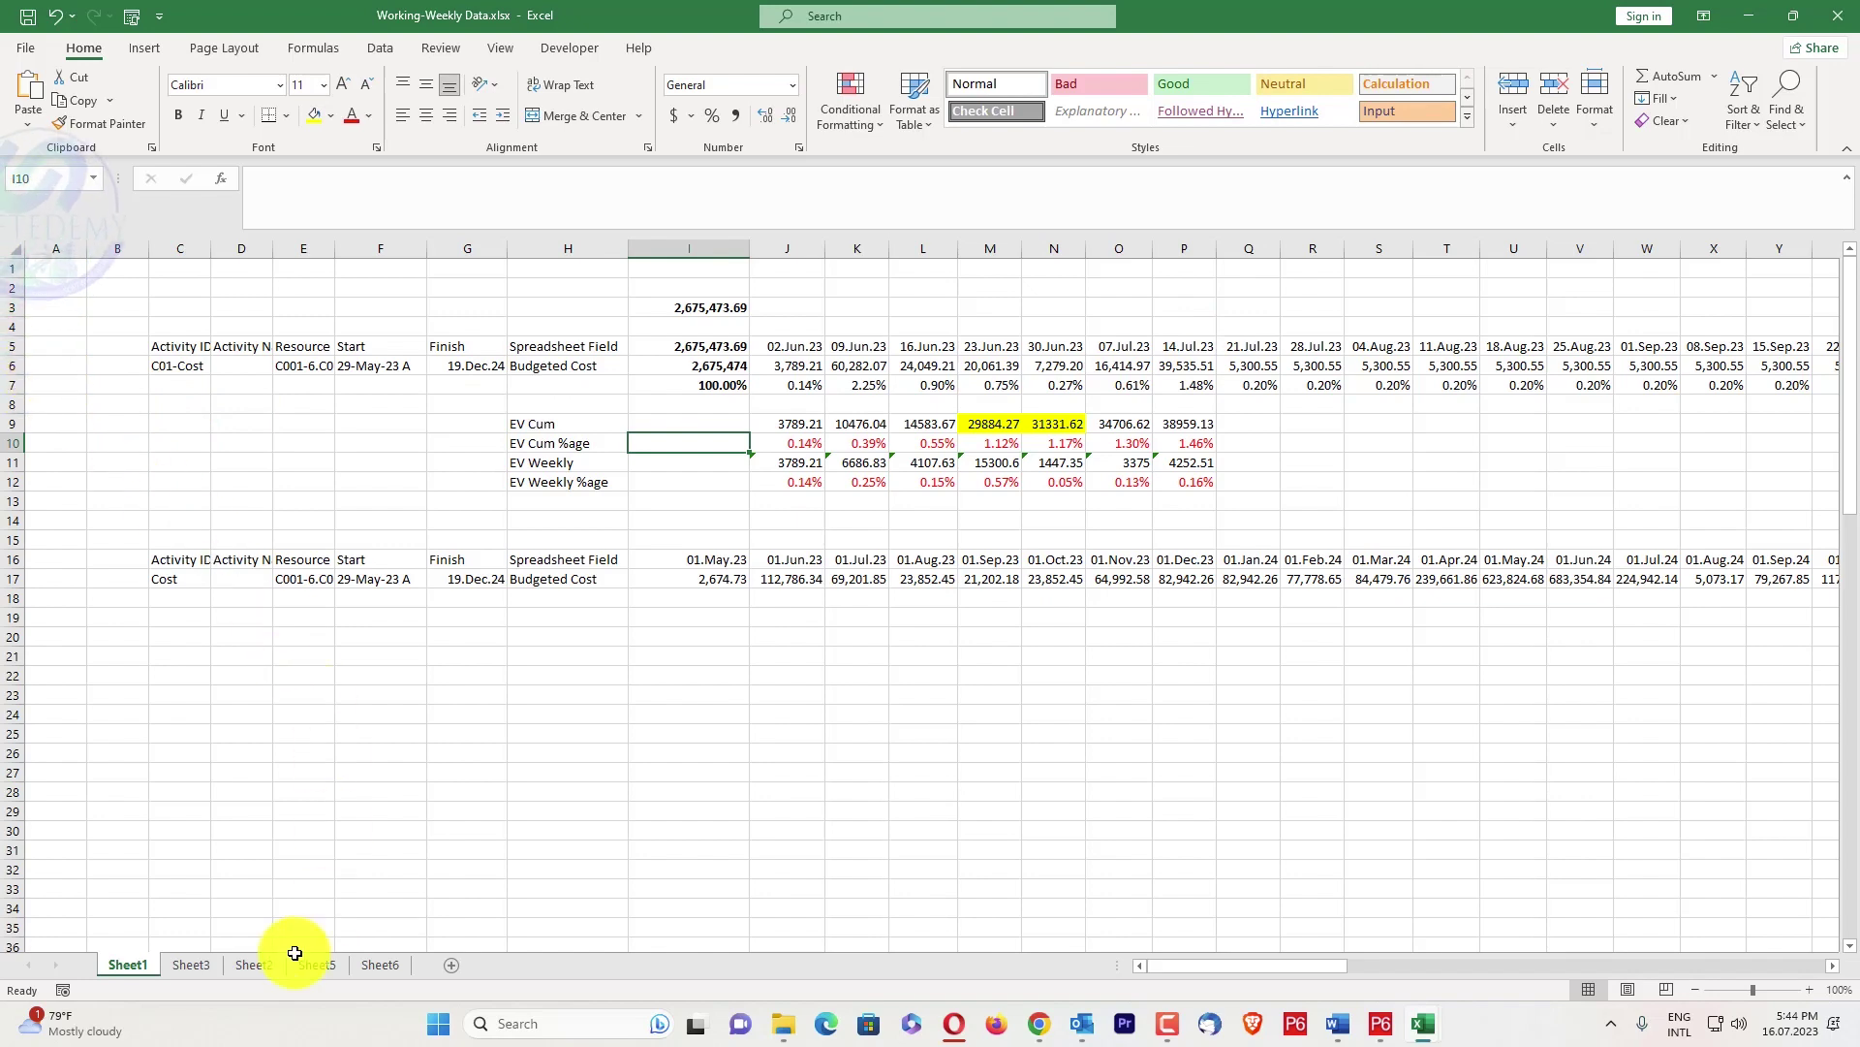
click(254, 964)
click(316, 965)
click(573, 694)
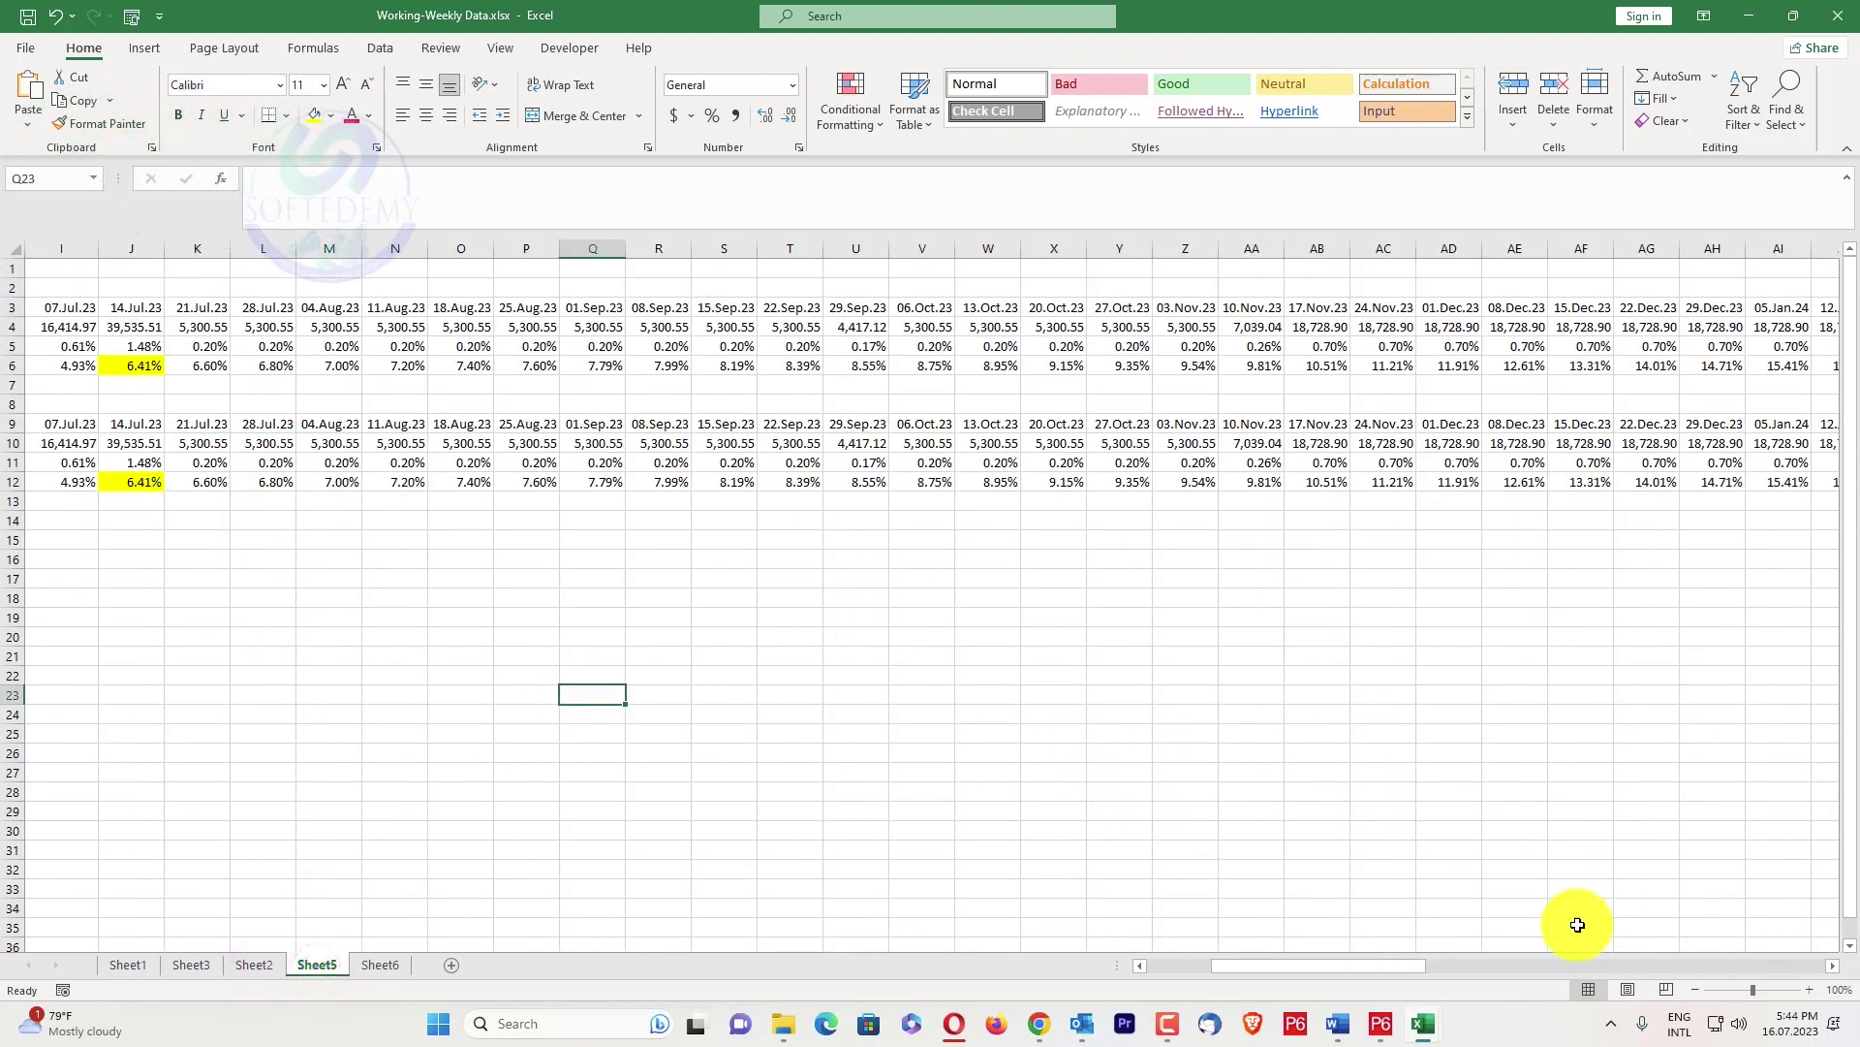
drag(1391, 966, 1300, 967)
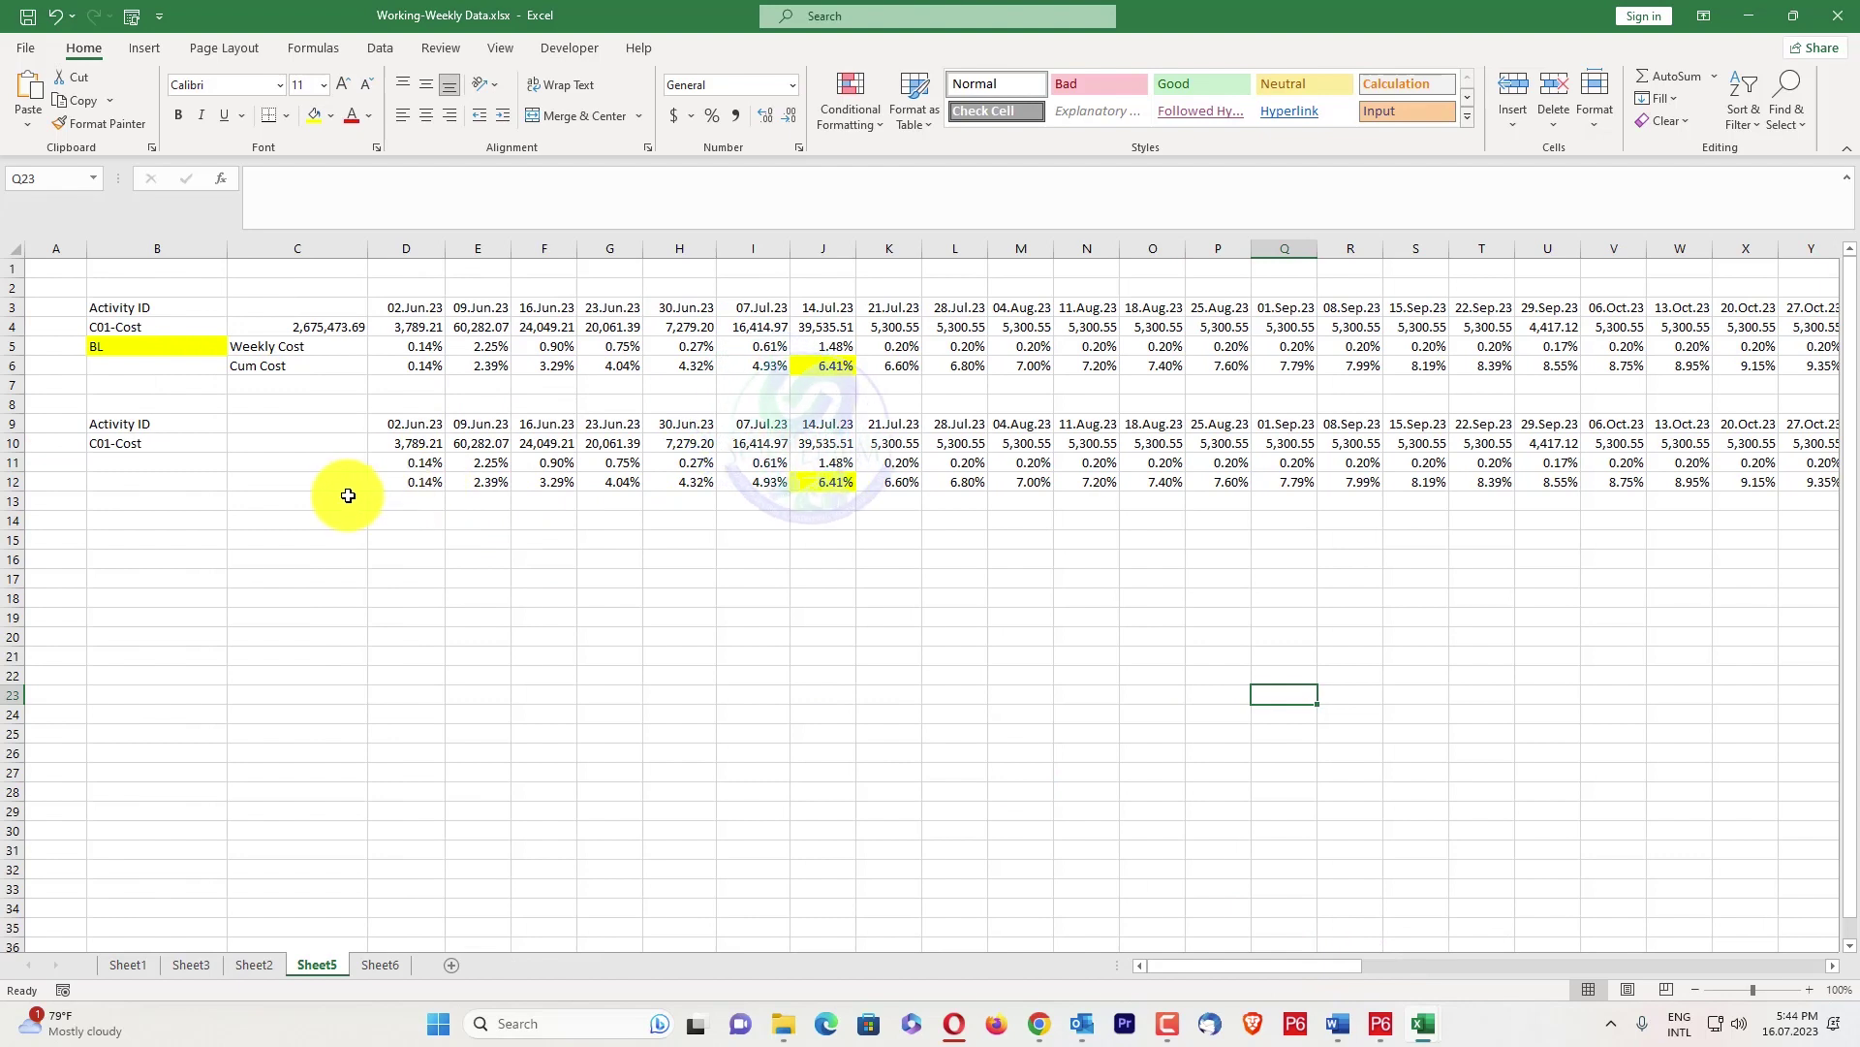
click(26, 470)
right_click(22, 466)
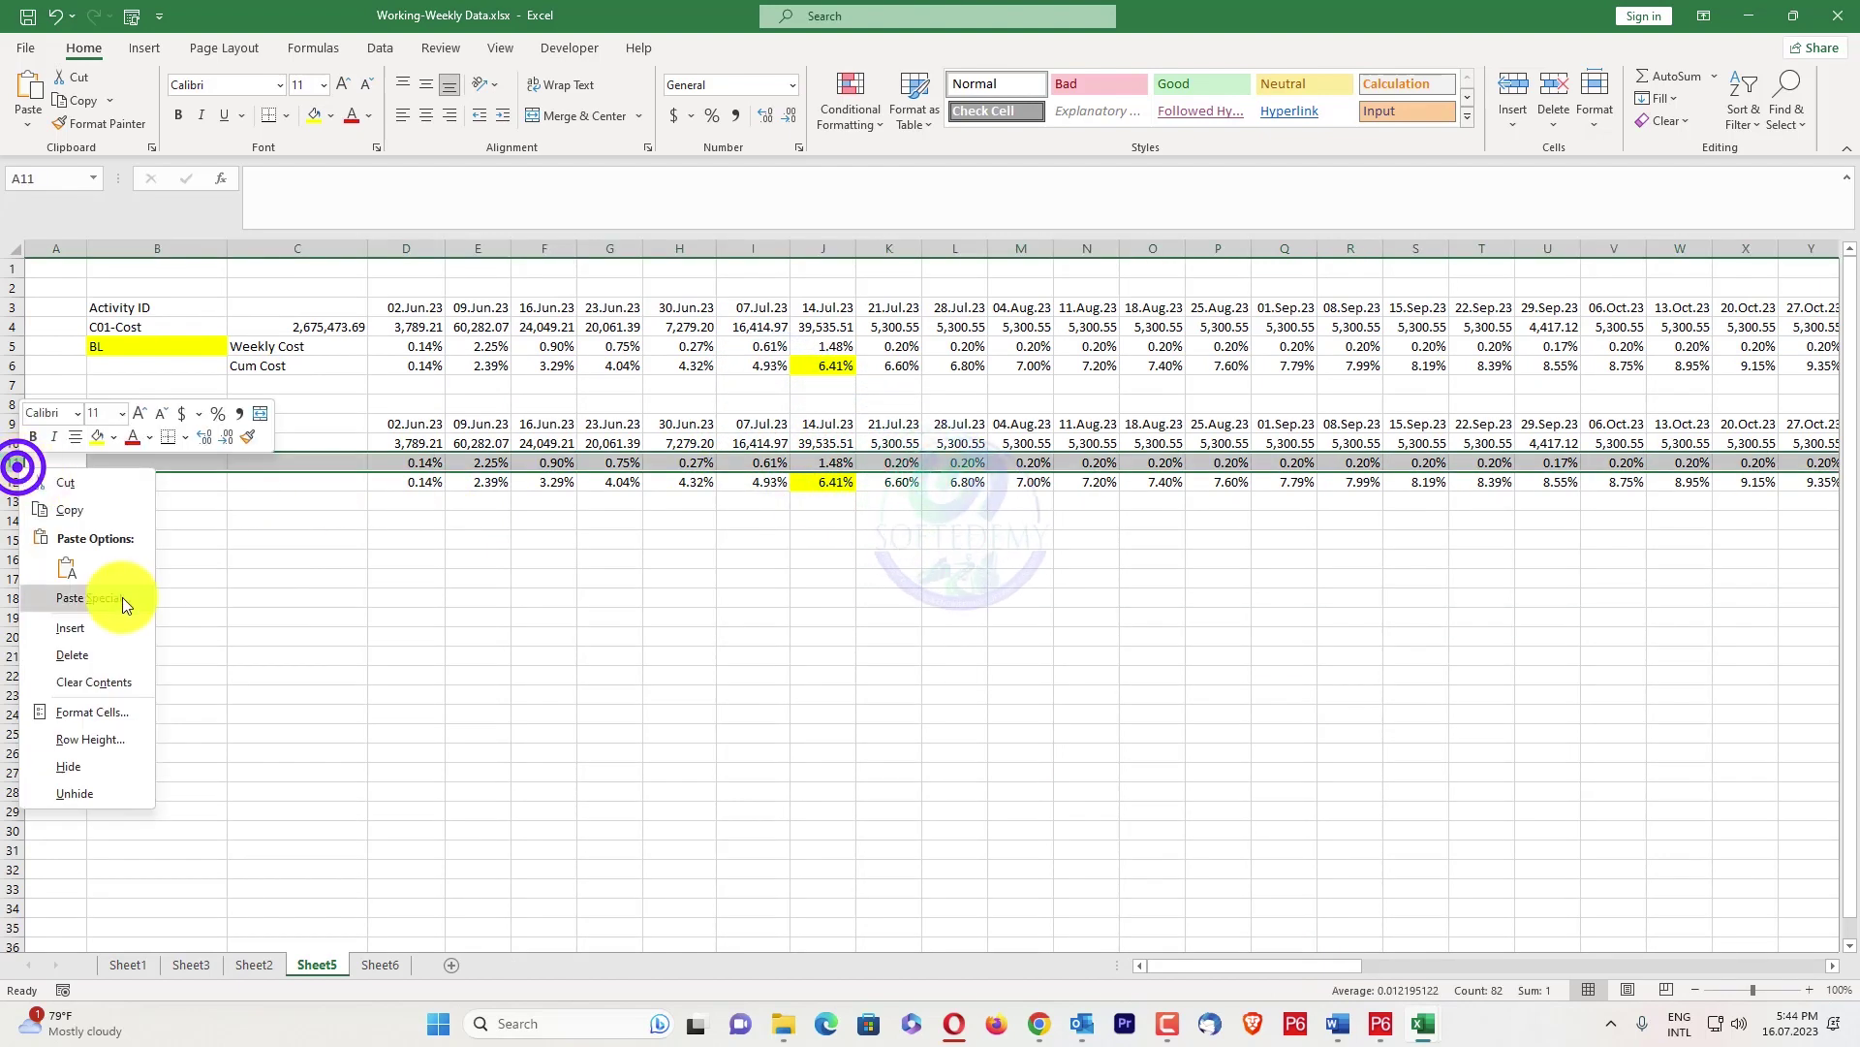
click(106, 625)
click(358, 635)
Start a cumulative cost row in row 11 with =D10 in D11 and =D11+E10 in E11
click(415, 459)
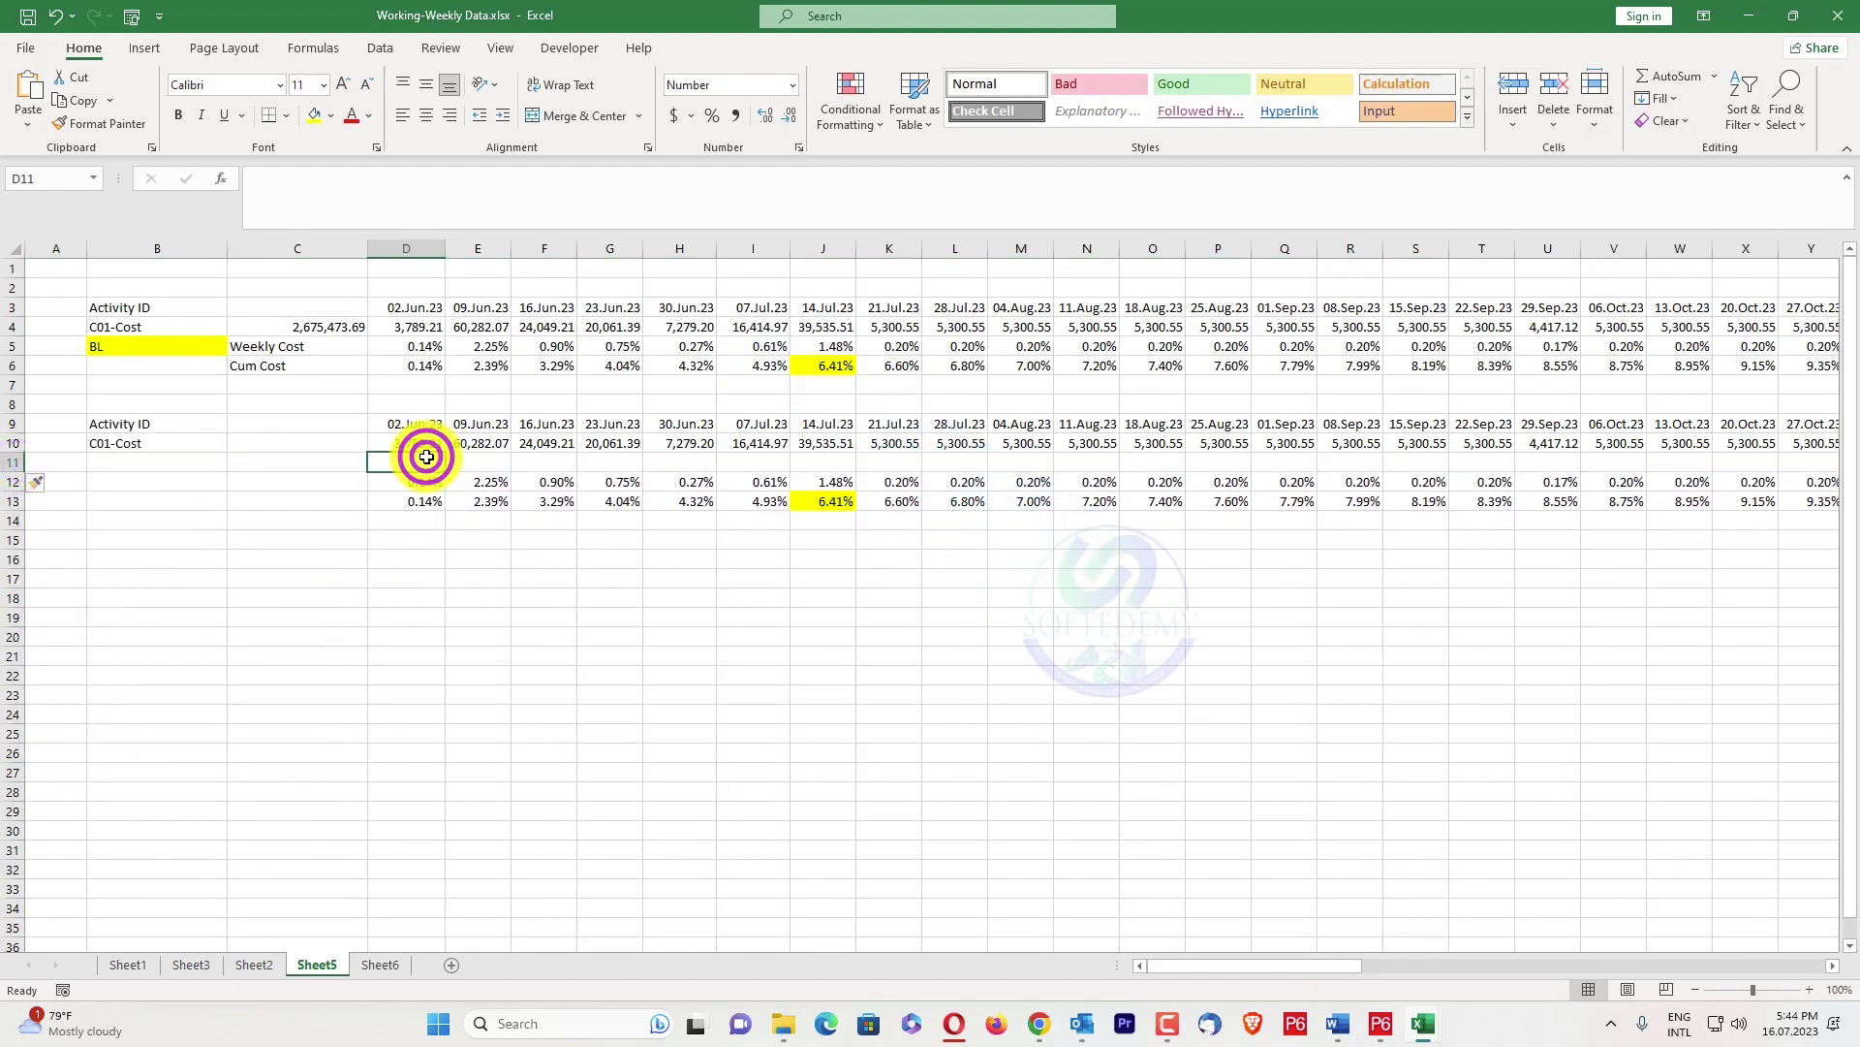
text(=)
click(415, 441)
key(Return)
click(470, 459)
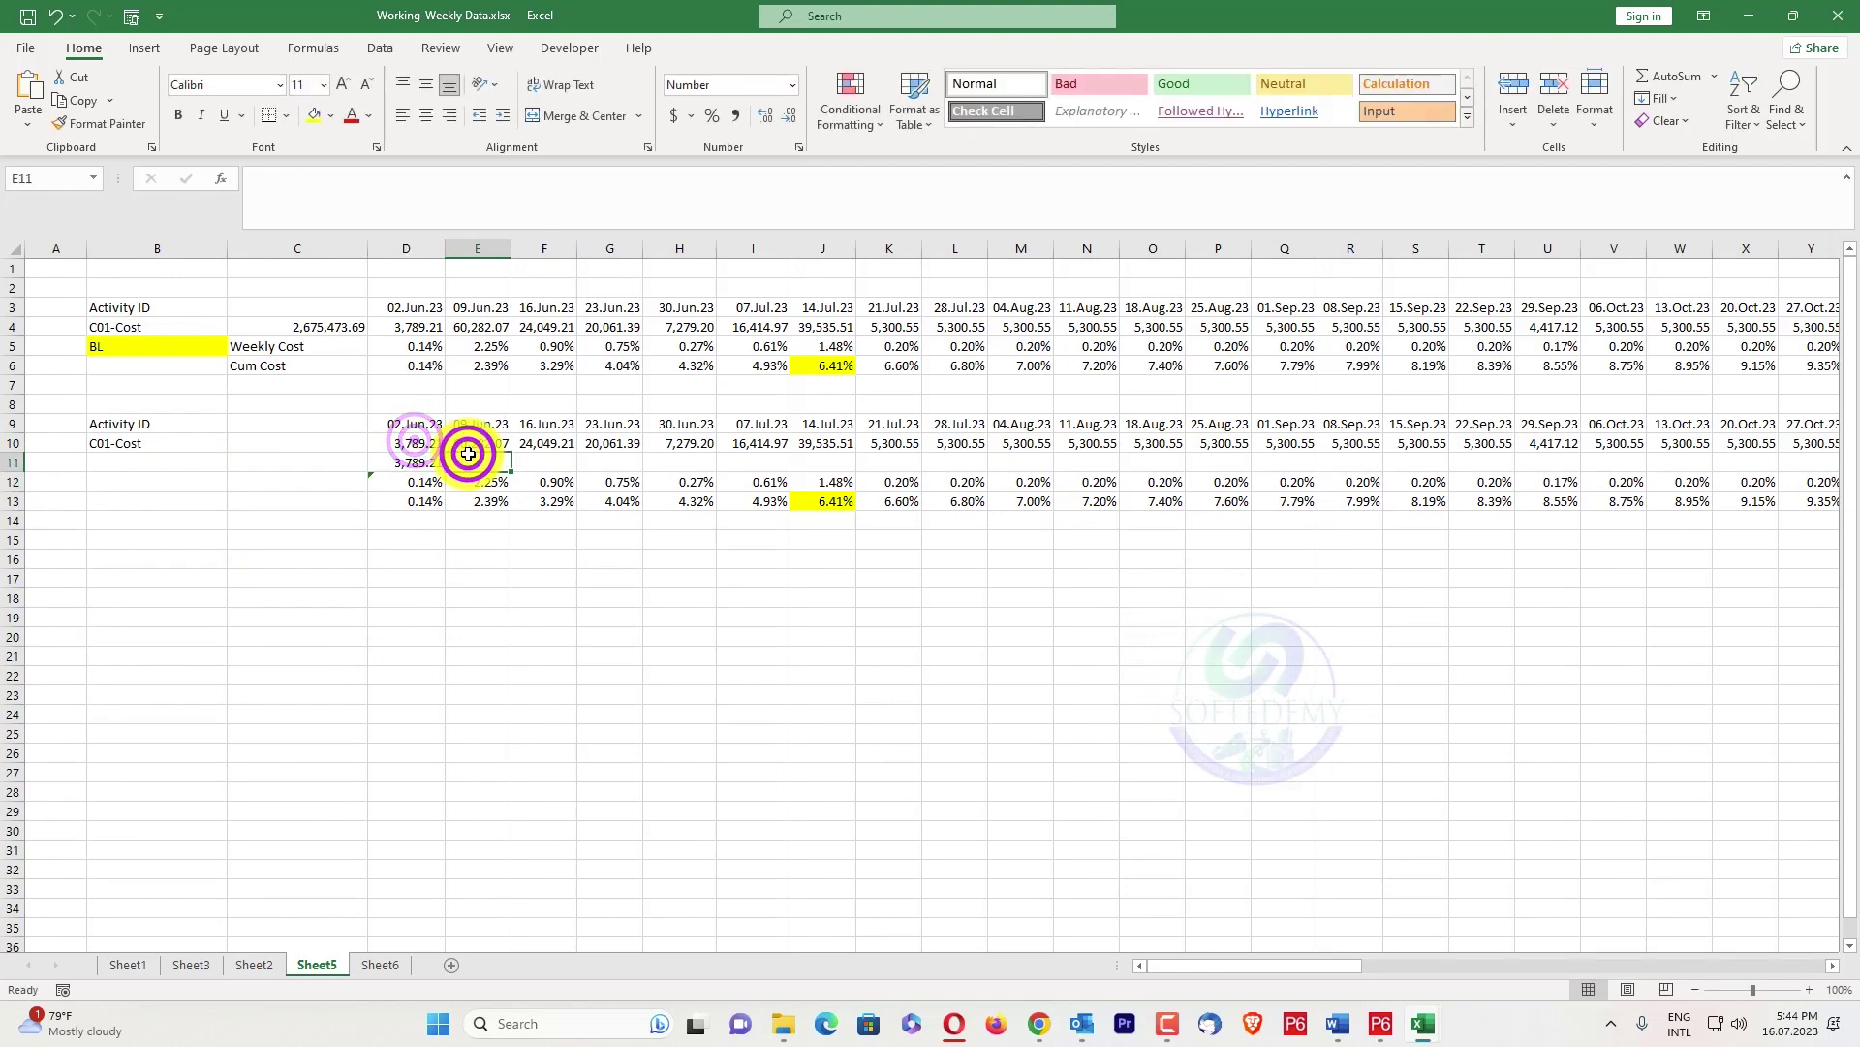
text(=)
click(411, 463)
text(+)
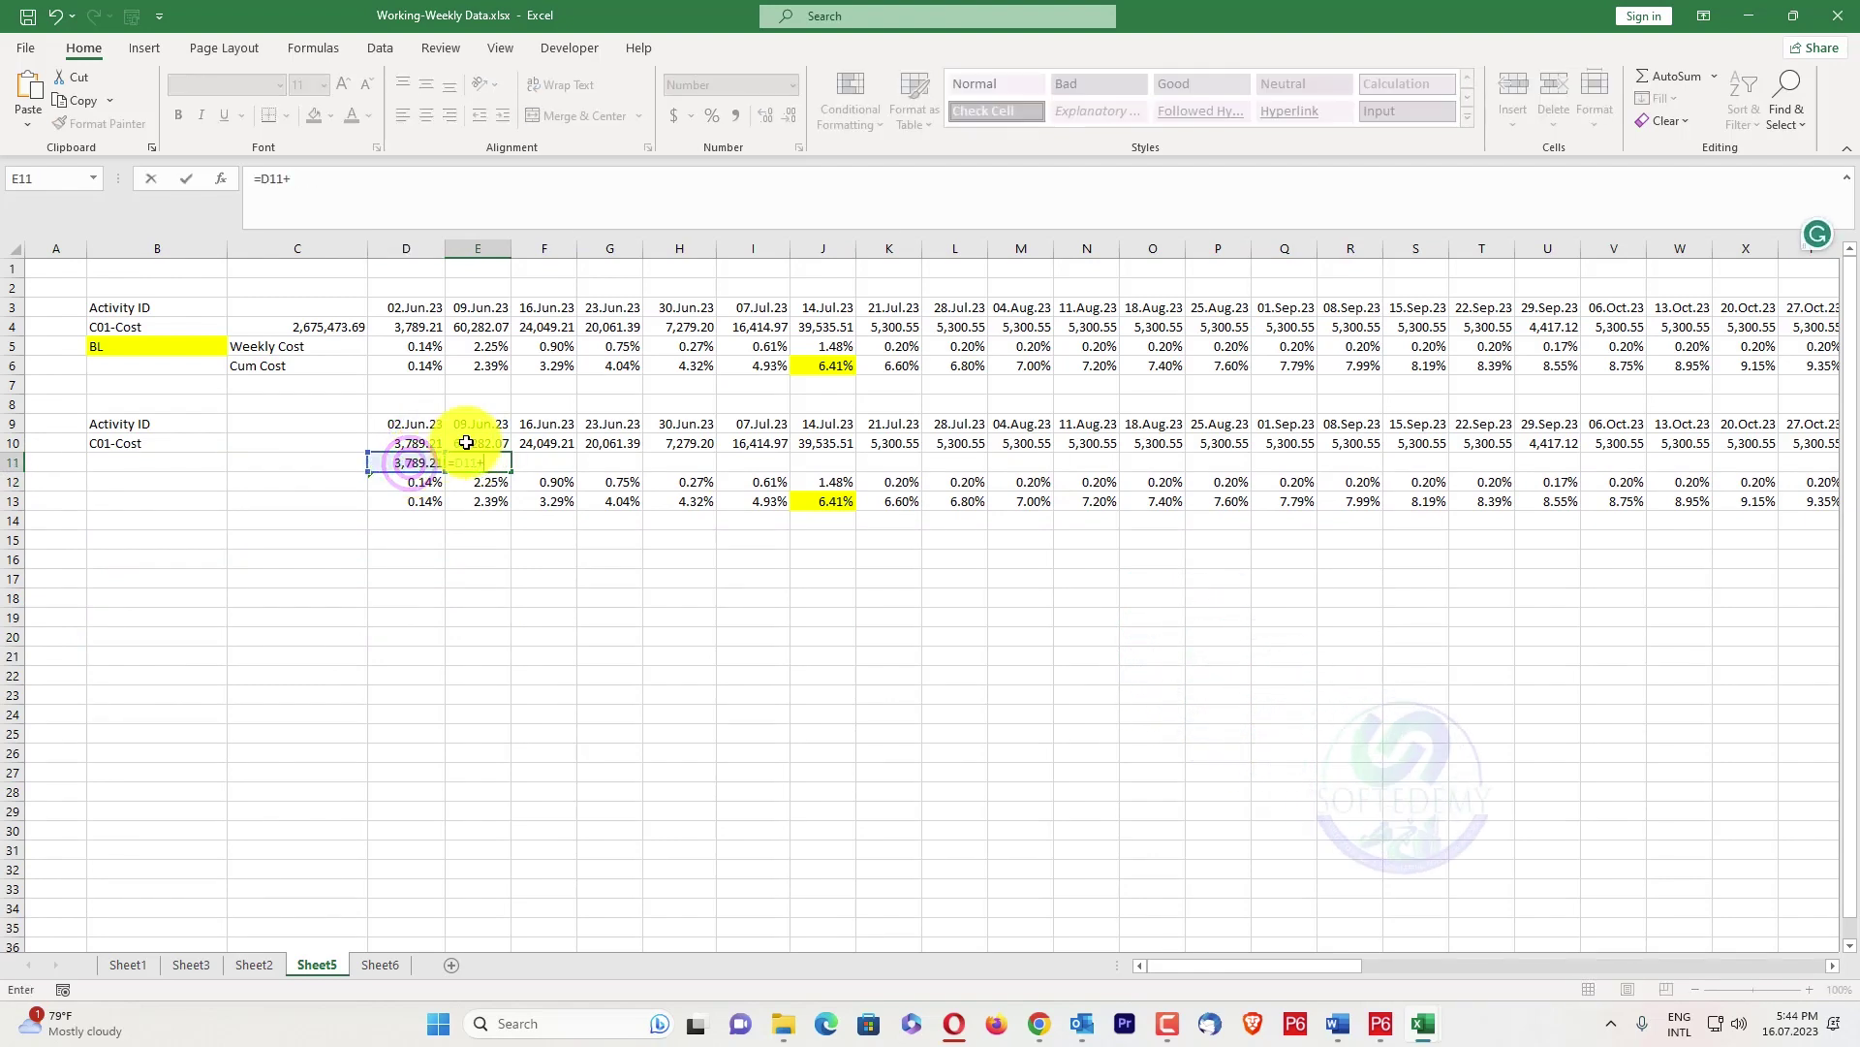
click(475, 443)
key(Return)
Fill the cumulative formula from E11 across row 11 to CG11 and autofit column CG
click(482, 462)
drag(513, 472, 1729, 436)
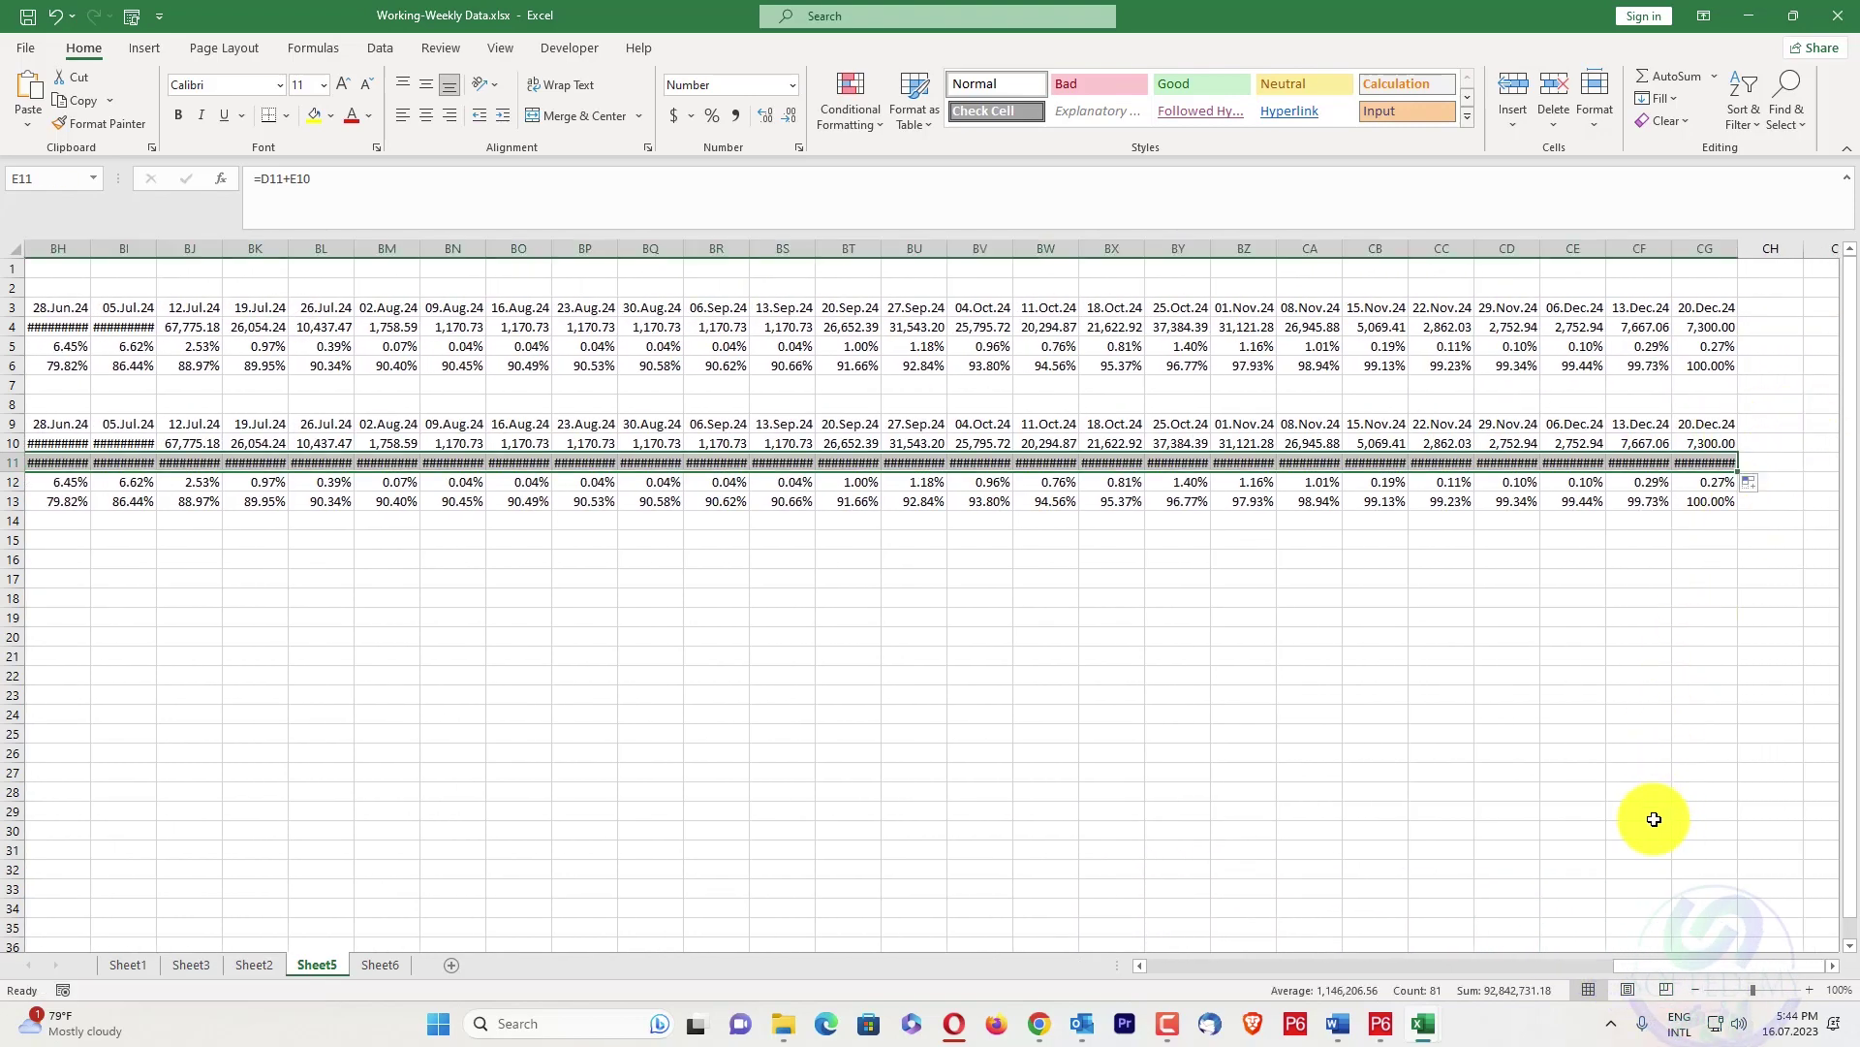
double_click(1735, 254)
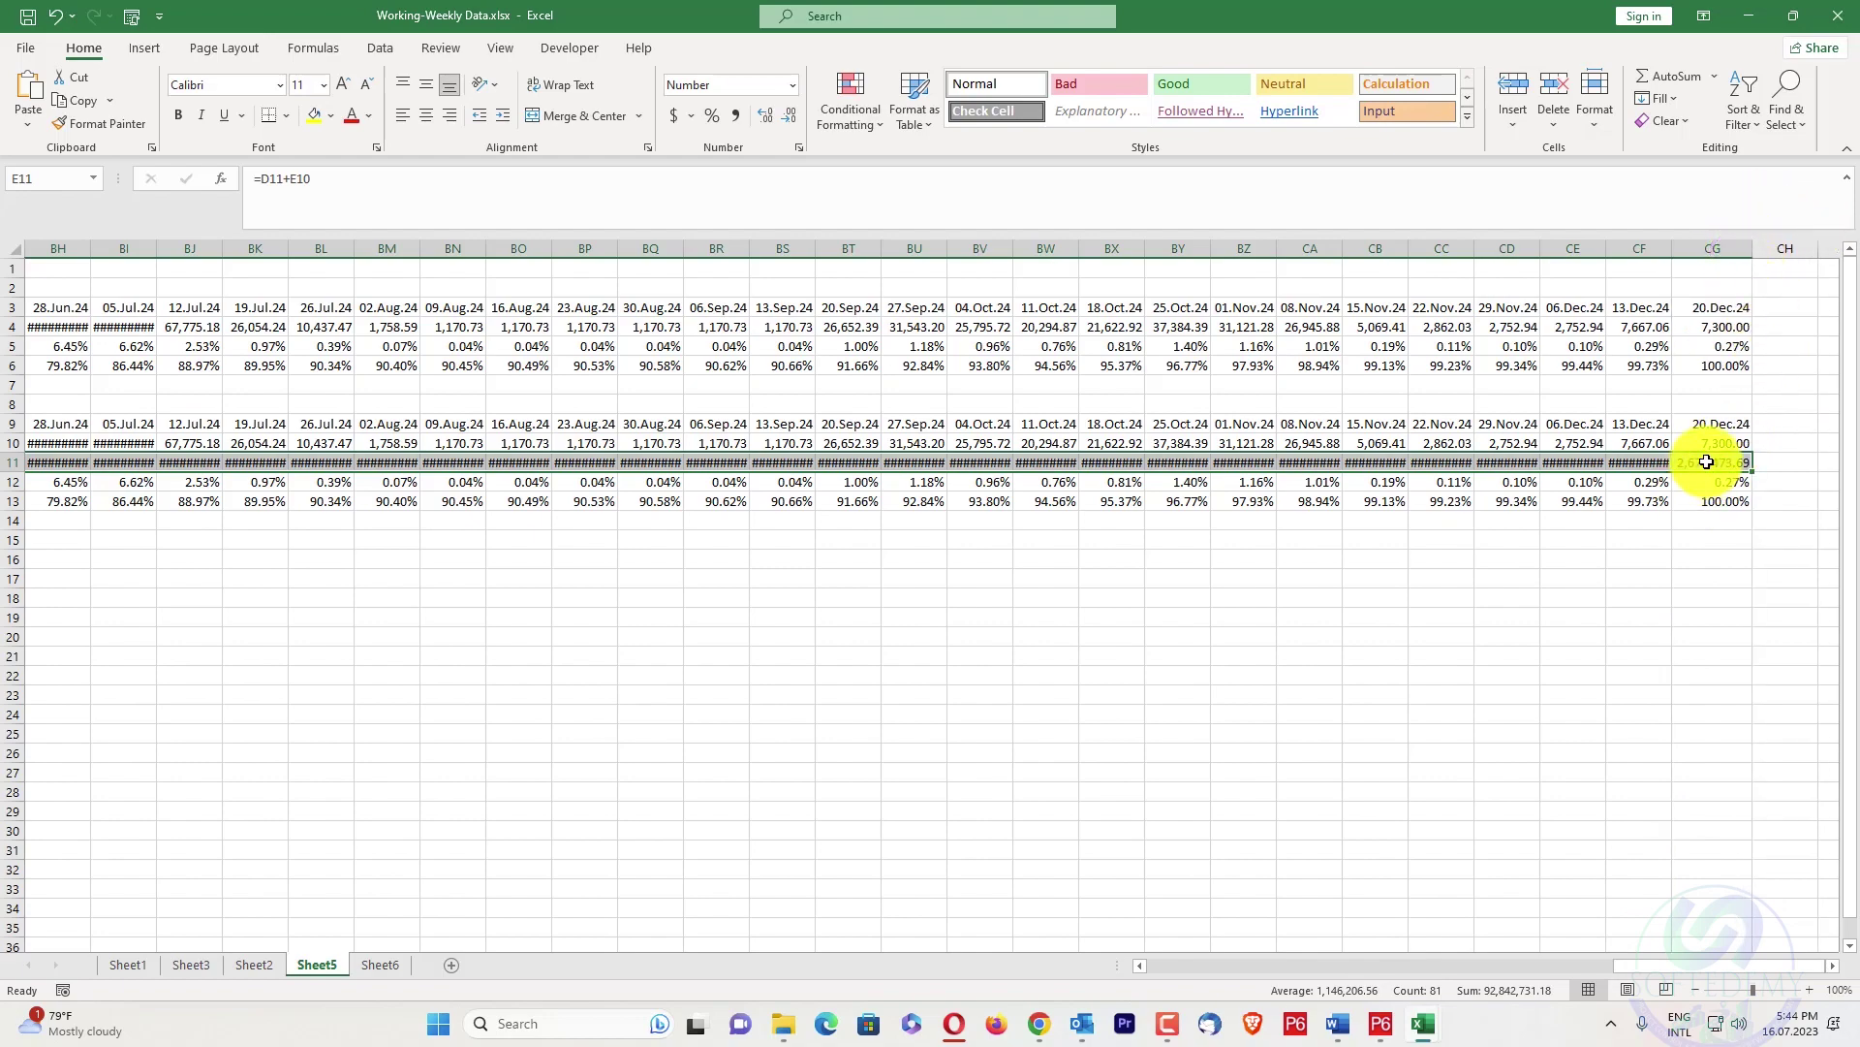
drag(1681, 963, 1119, 957)
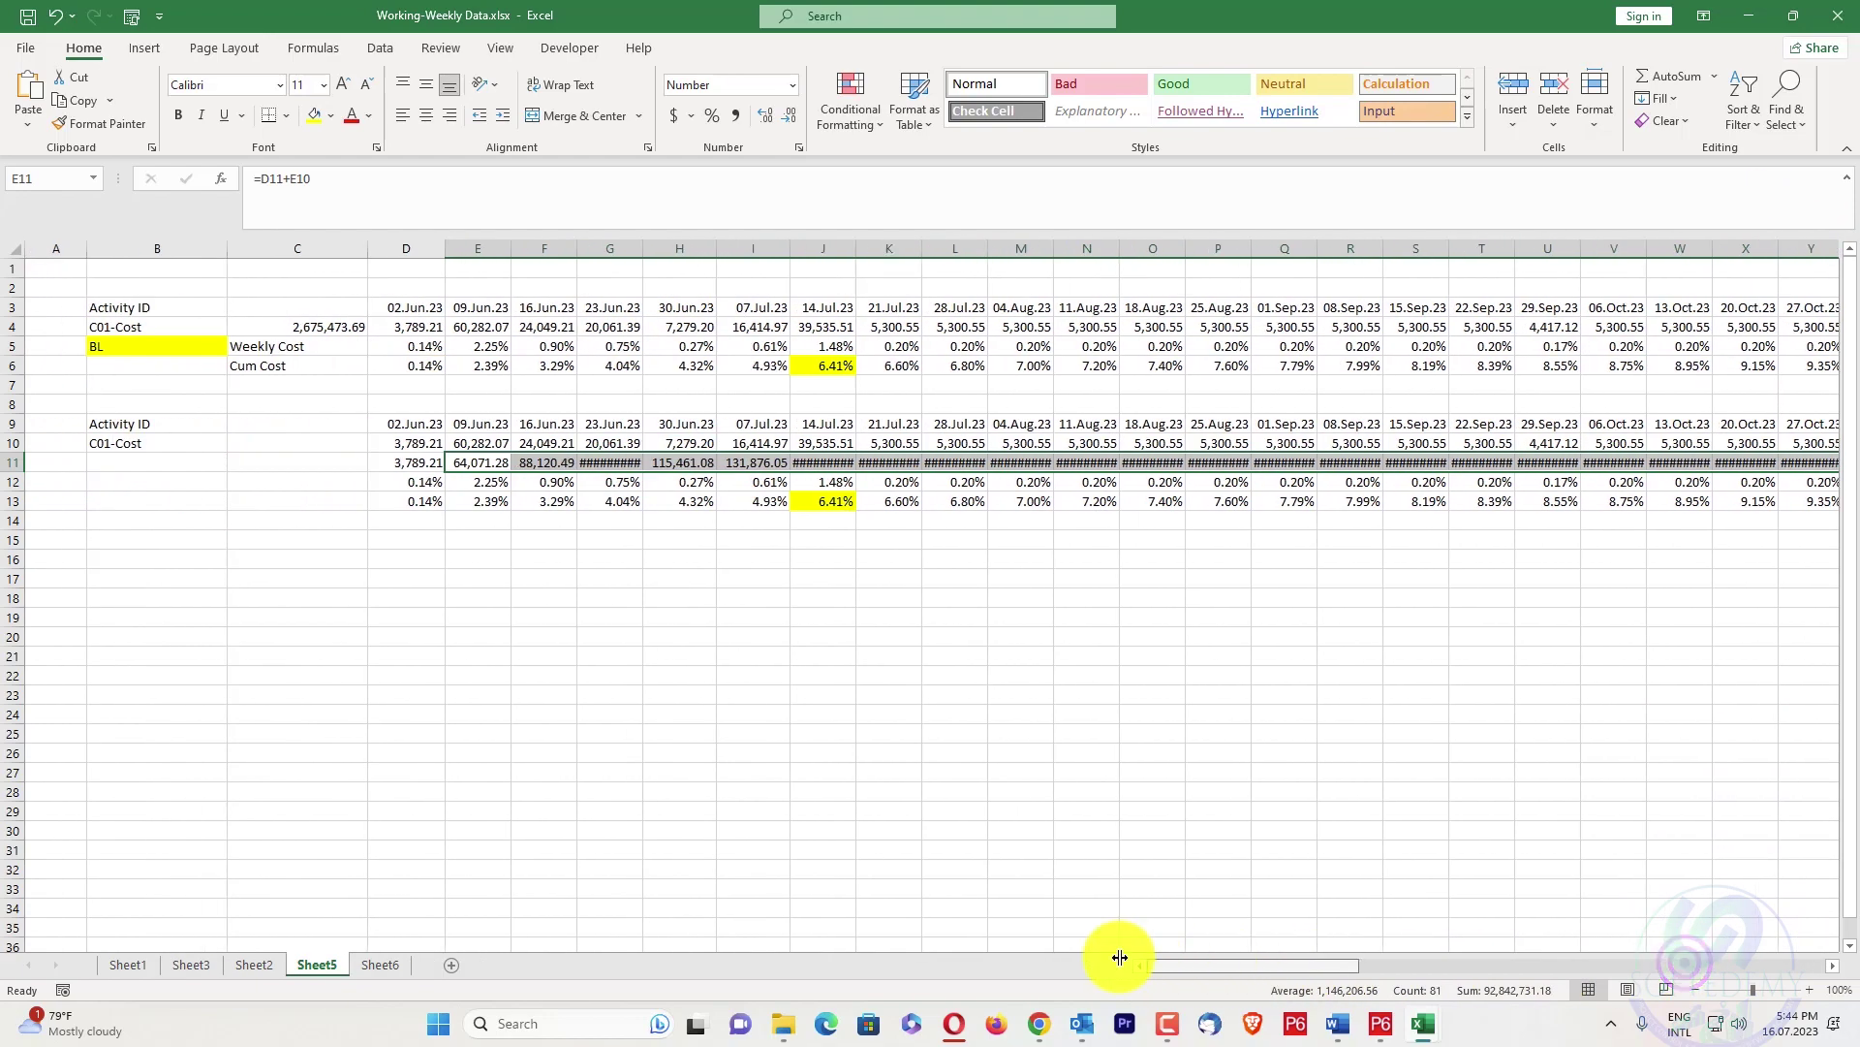
Autofit column J and check the 14.Jul.23 cumulative cost in J11
click(996, 712)
double_click(860, 249)
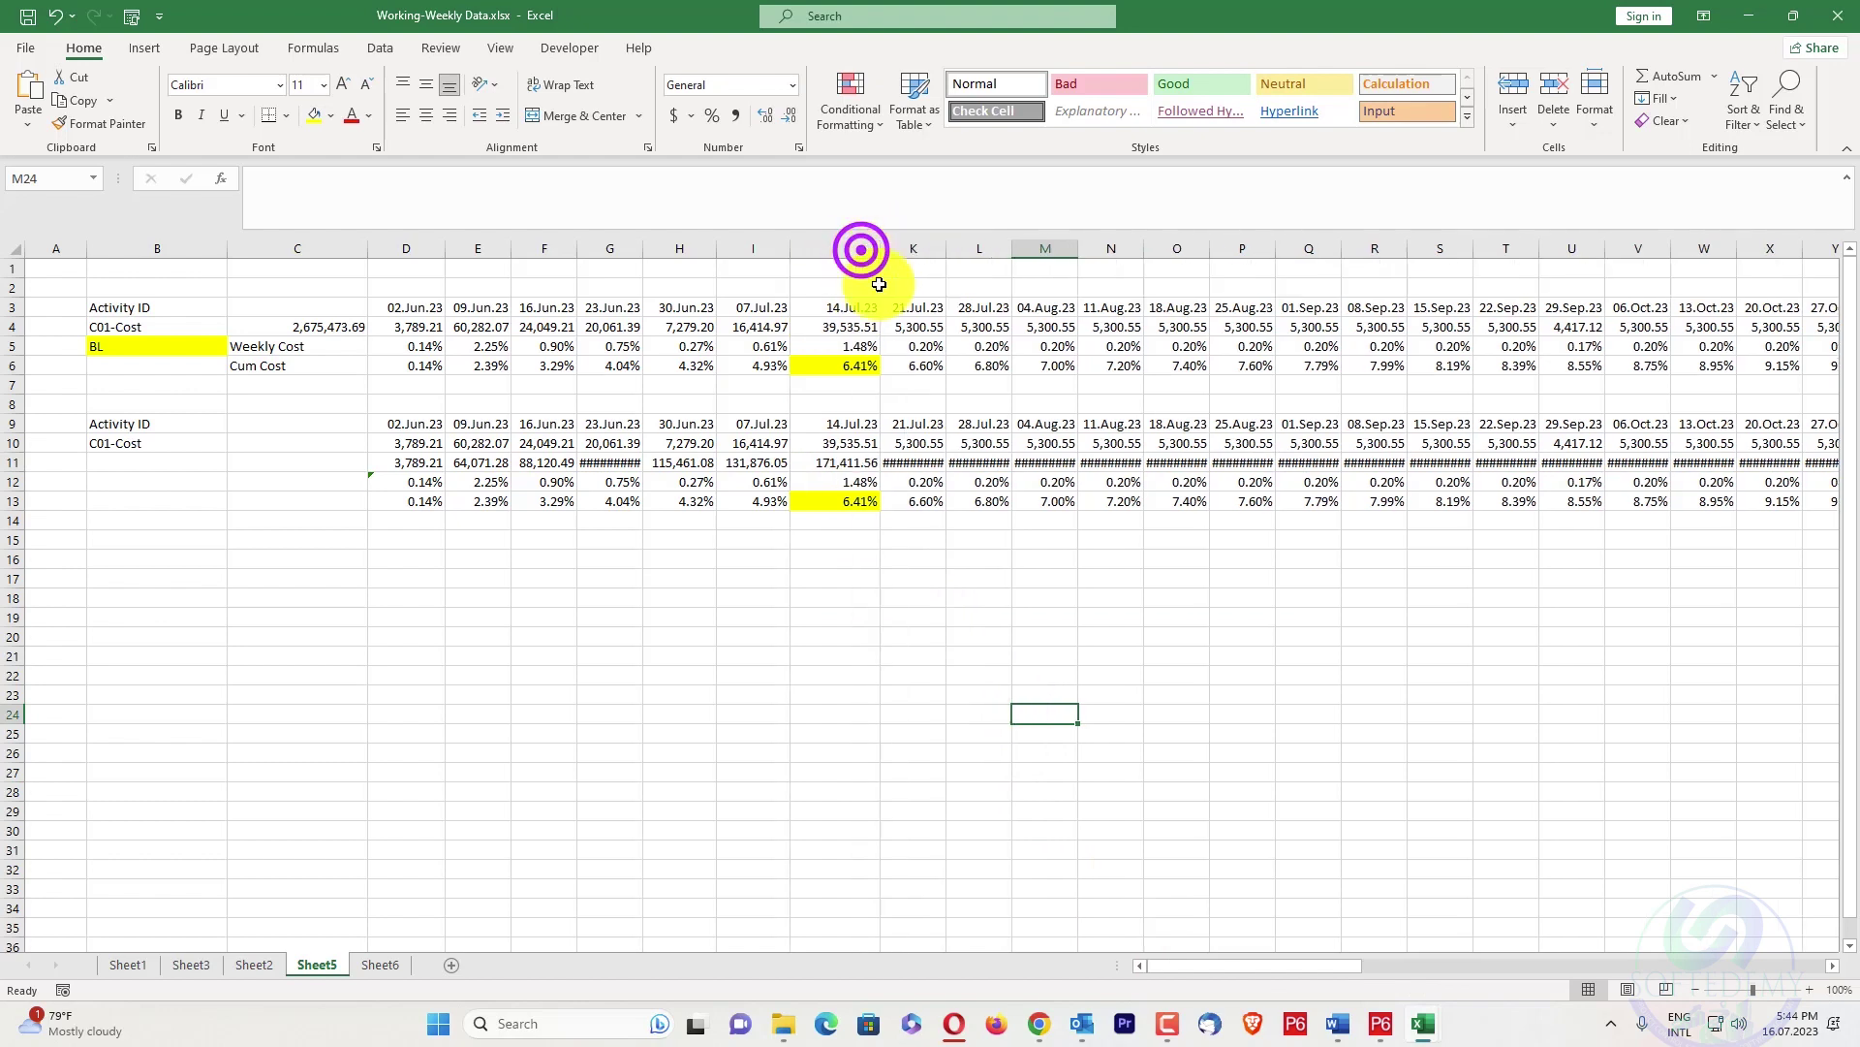
click(845, 470)
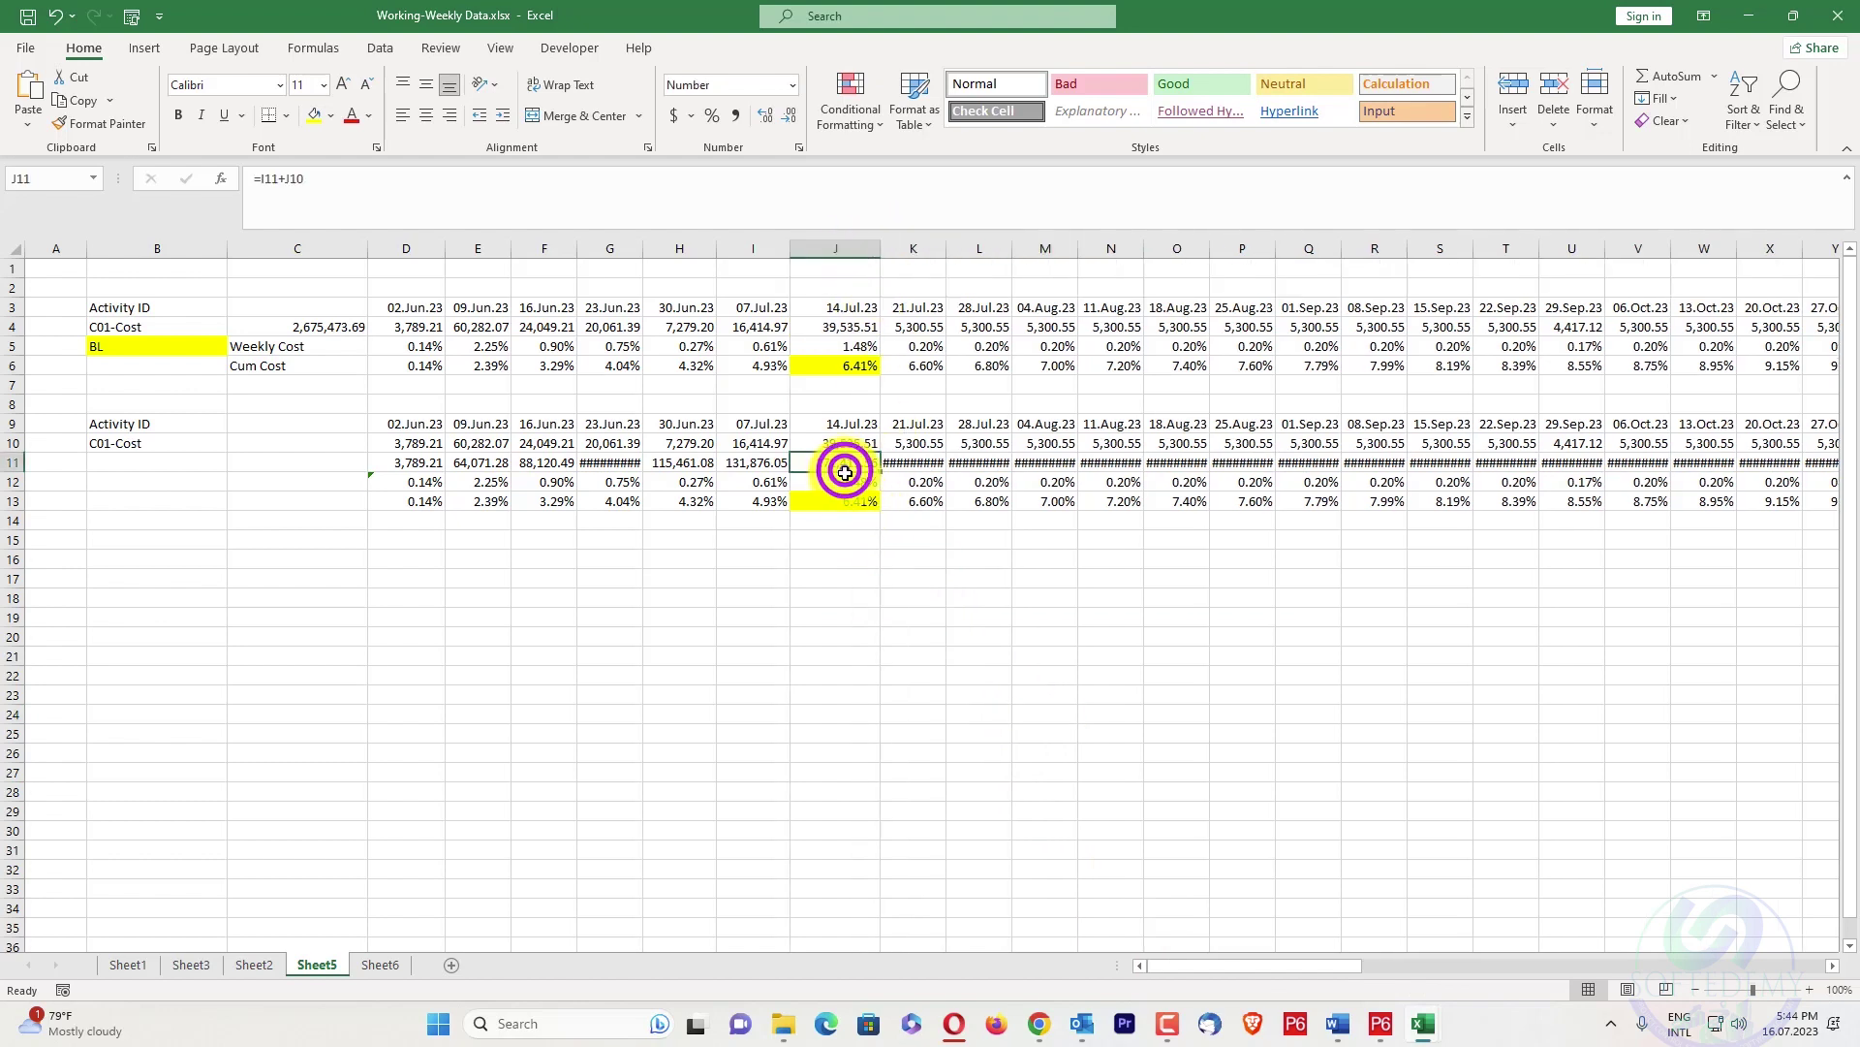
Switch to Primavera P6 and compare the Excel cumulative cost with the Total row's Cum Budgeted Cost for the week of 07 July
key(alt+Tab)
key(alt+Tab)
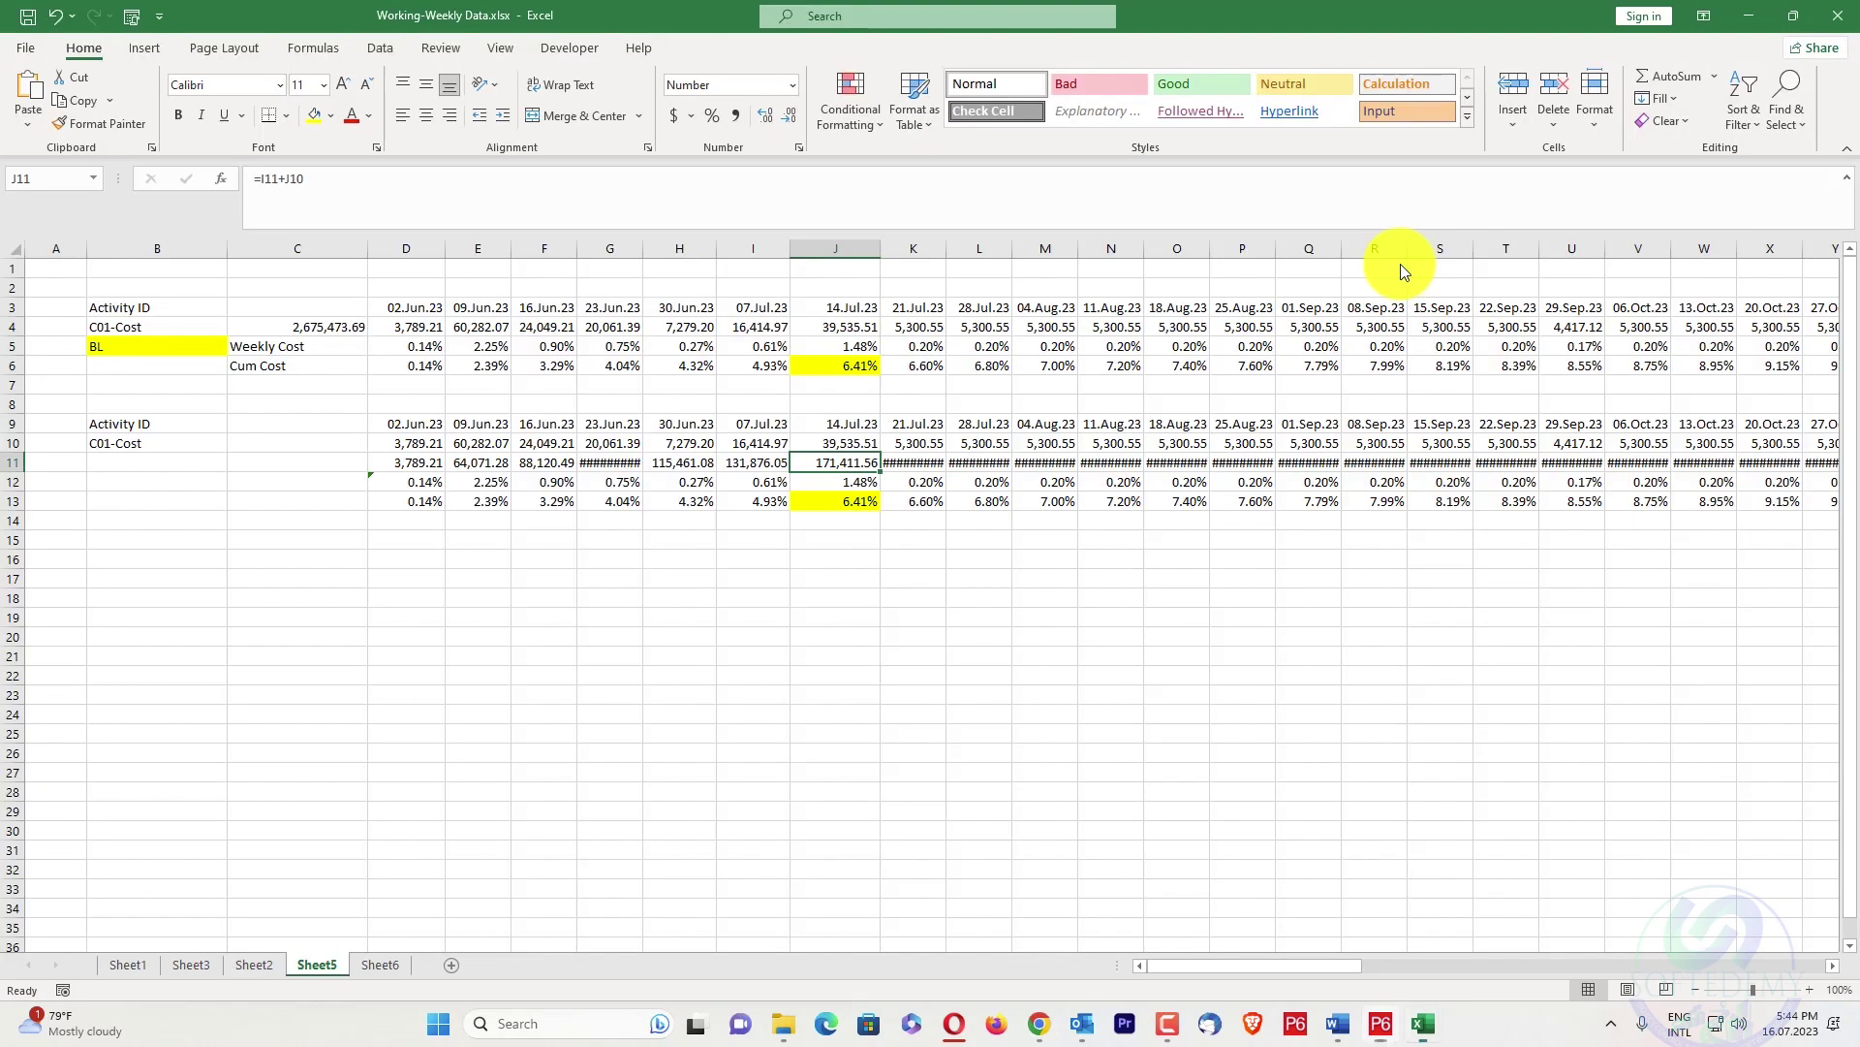
key(alt+Tab)
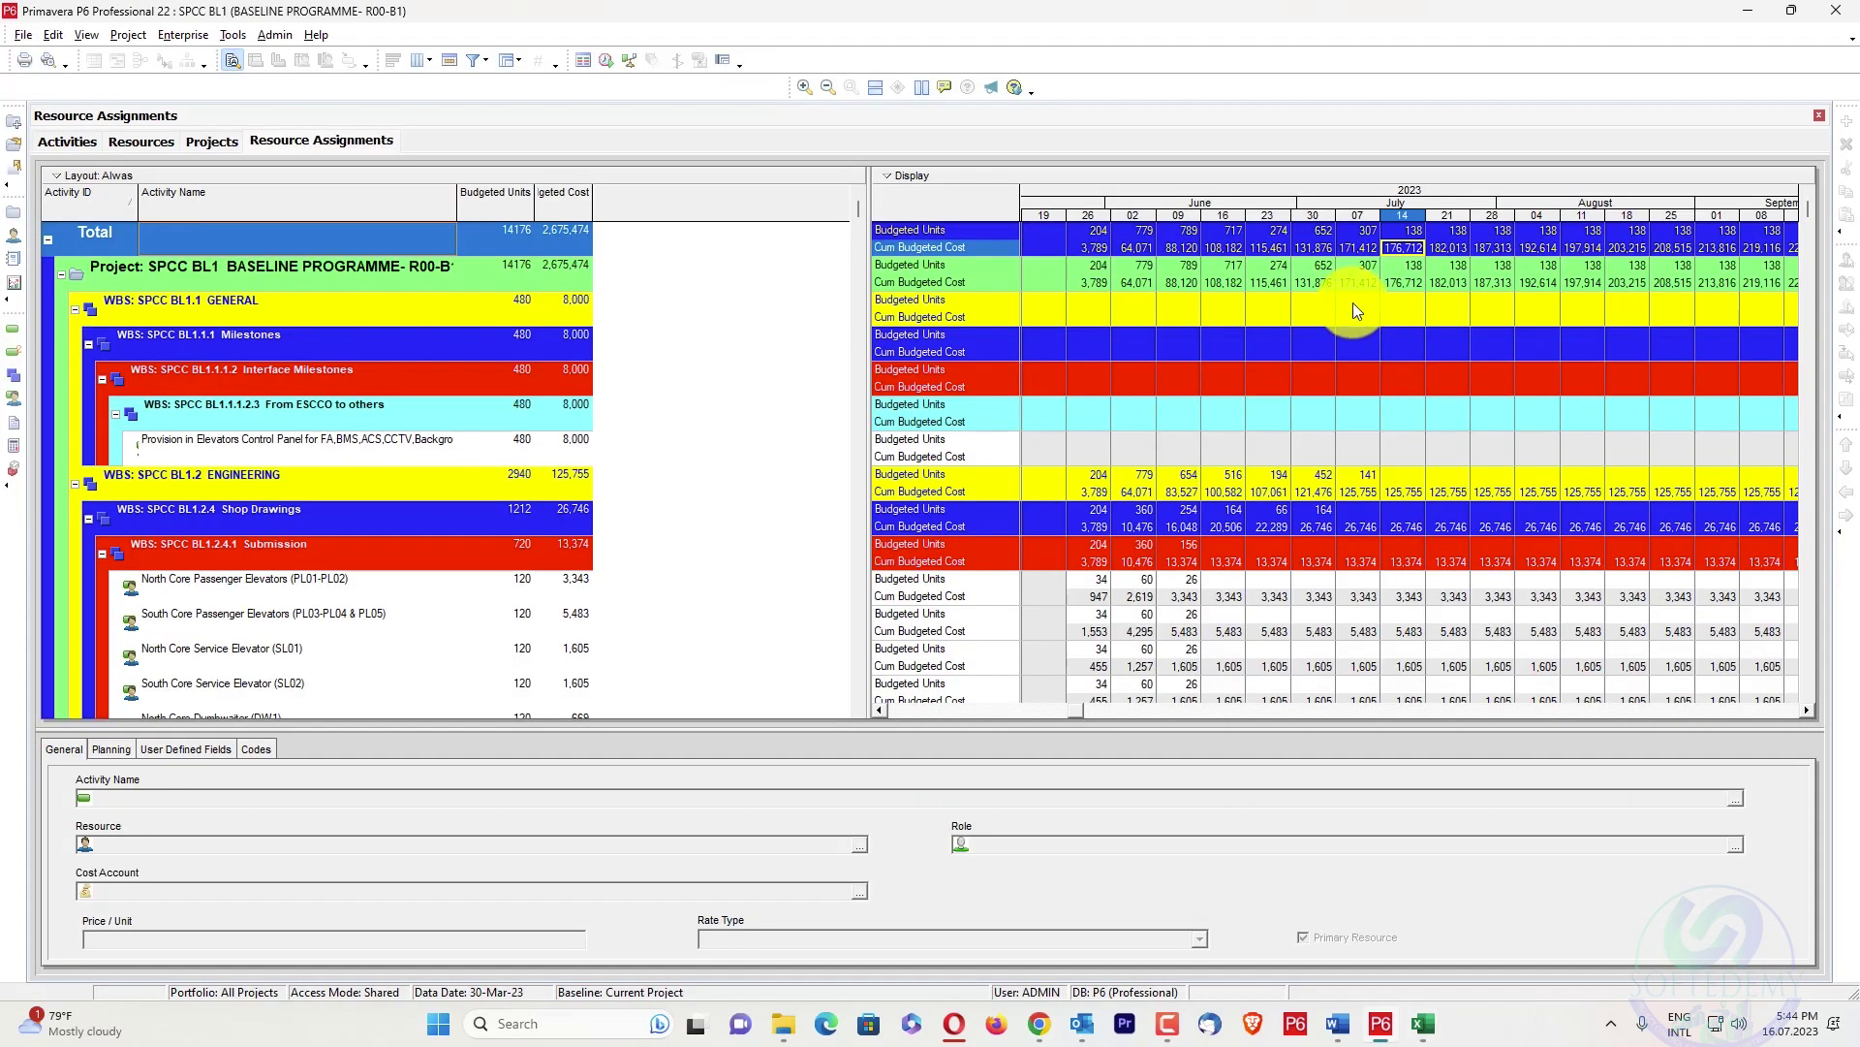
click(1358, 246)
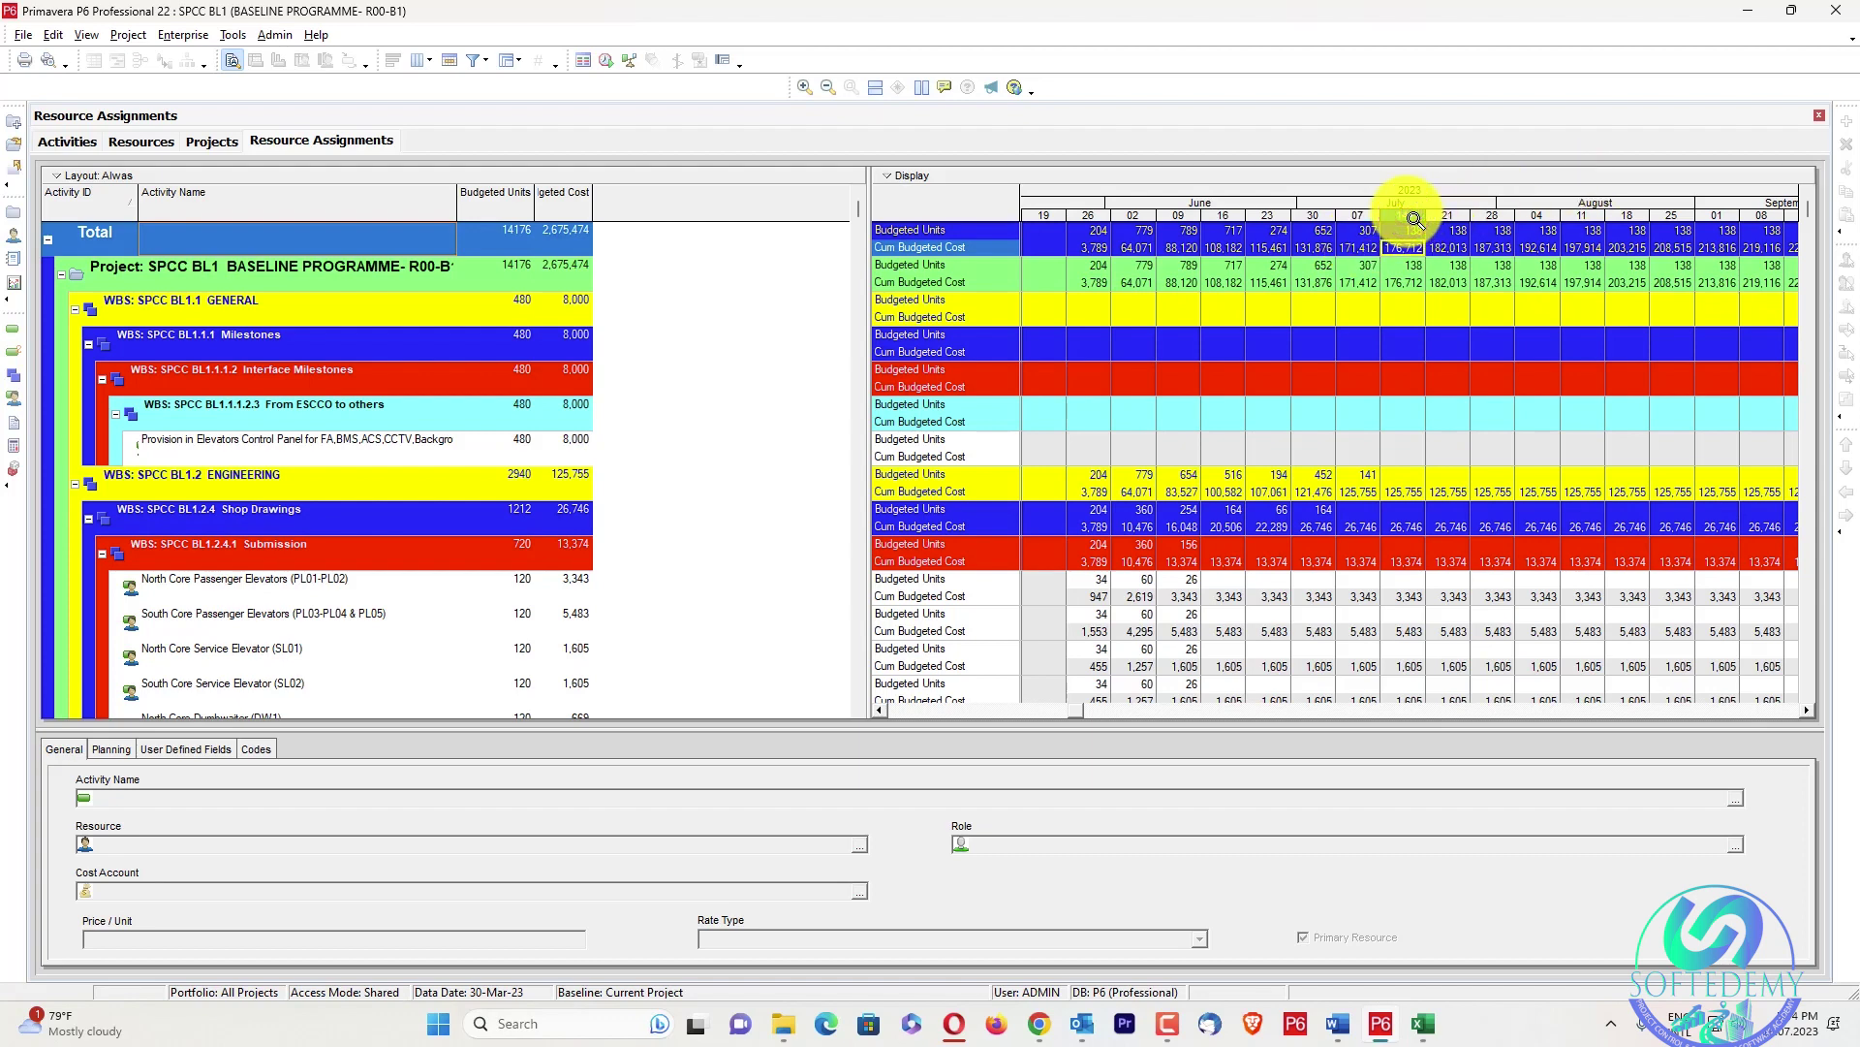
Set the first day of the week to Saturday in the Admin Preferences
click(276, 34)
click(300, 58)
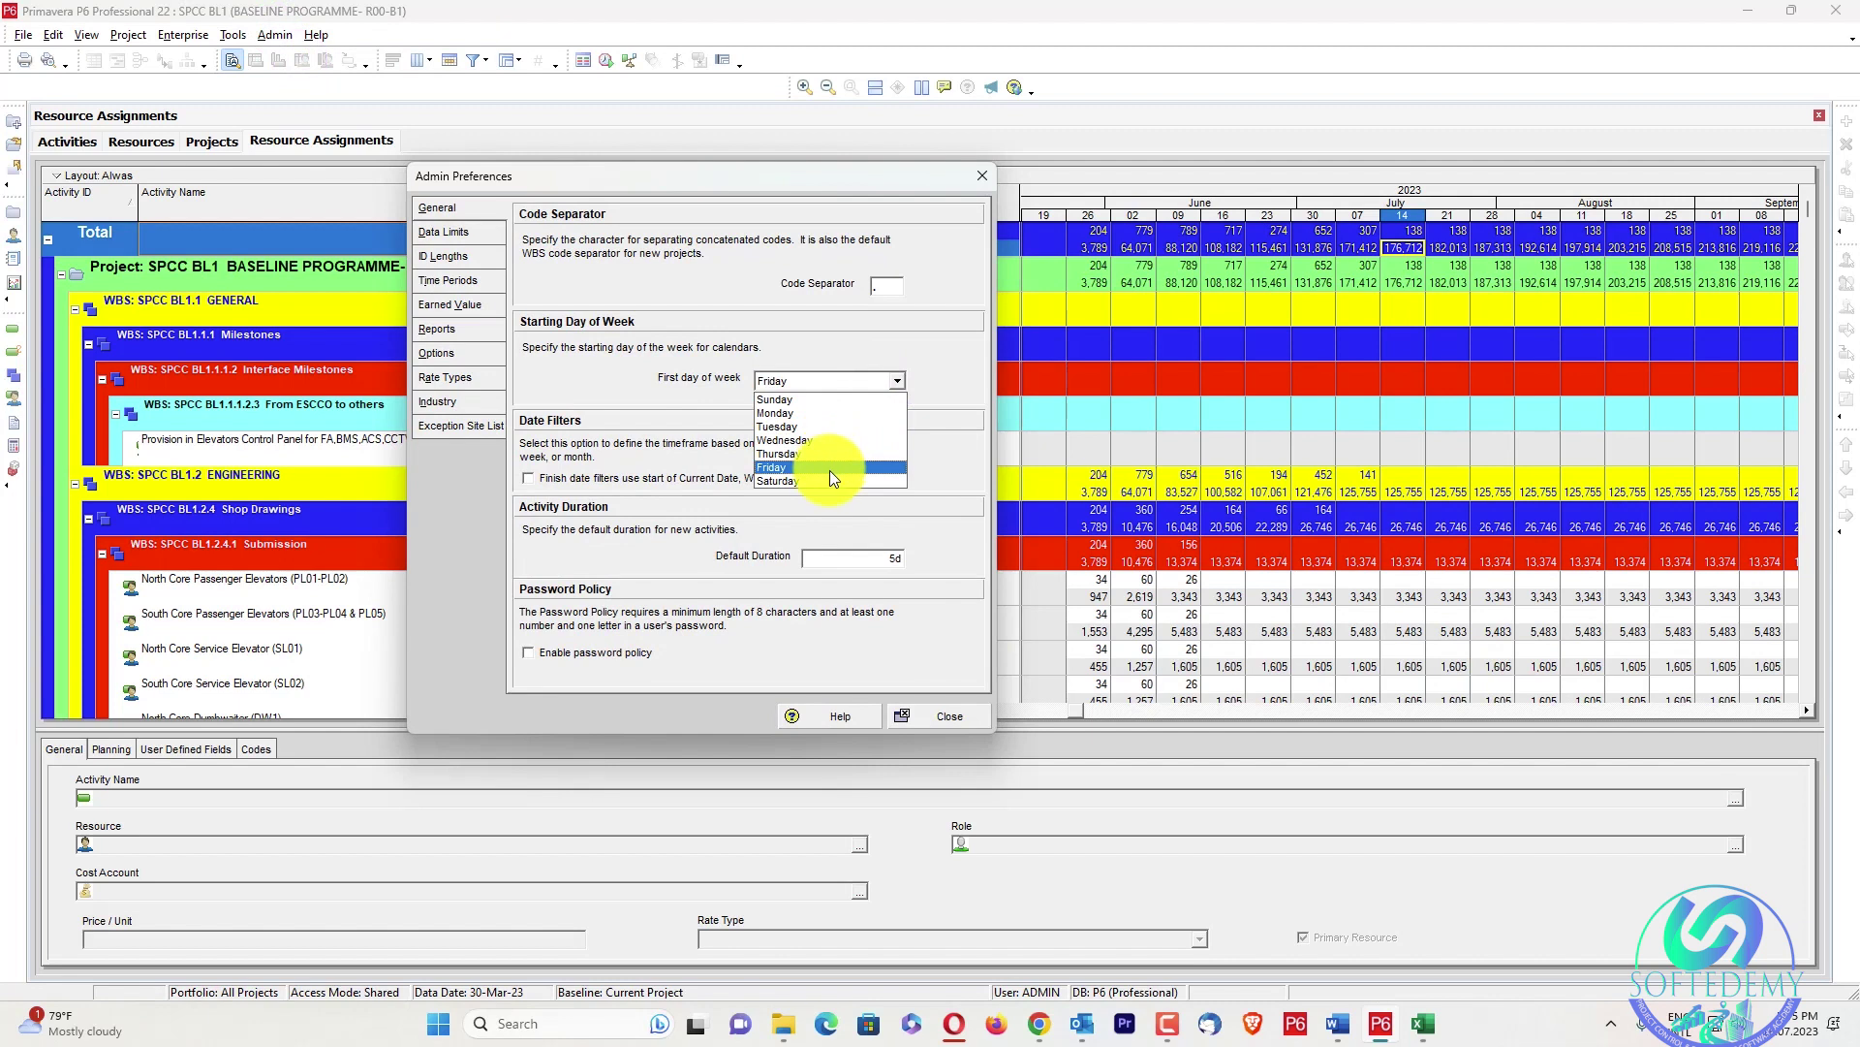
click(828, 472)
click(930, 710)
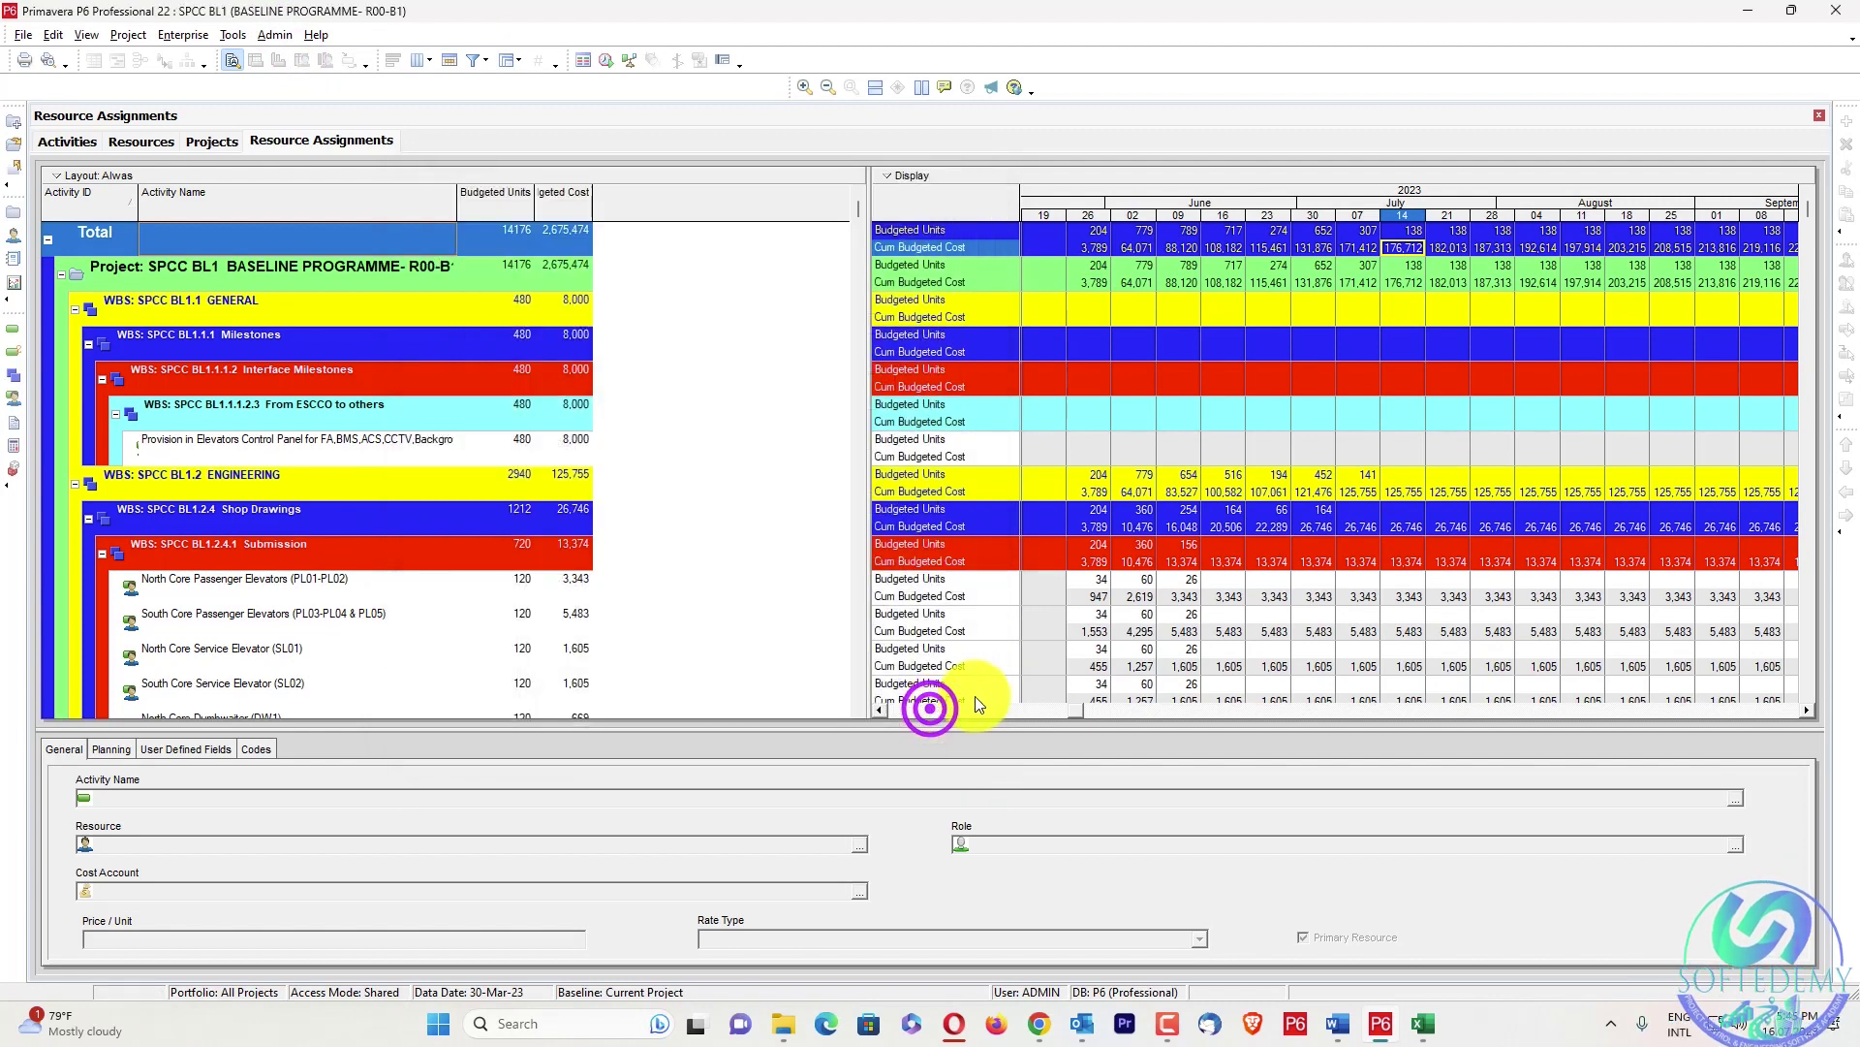
Recheck the first day of week setting against the timescale and inspect the Total row's values for the week of 07 July
click(1361, 221)
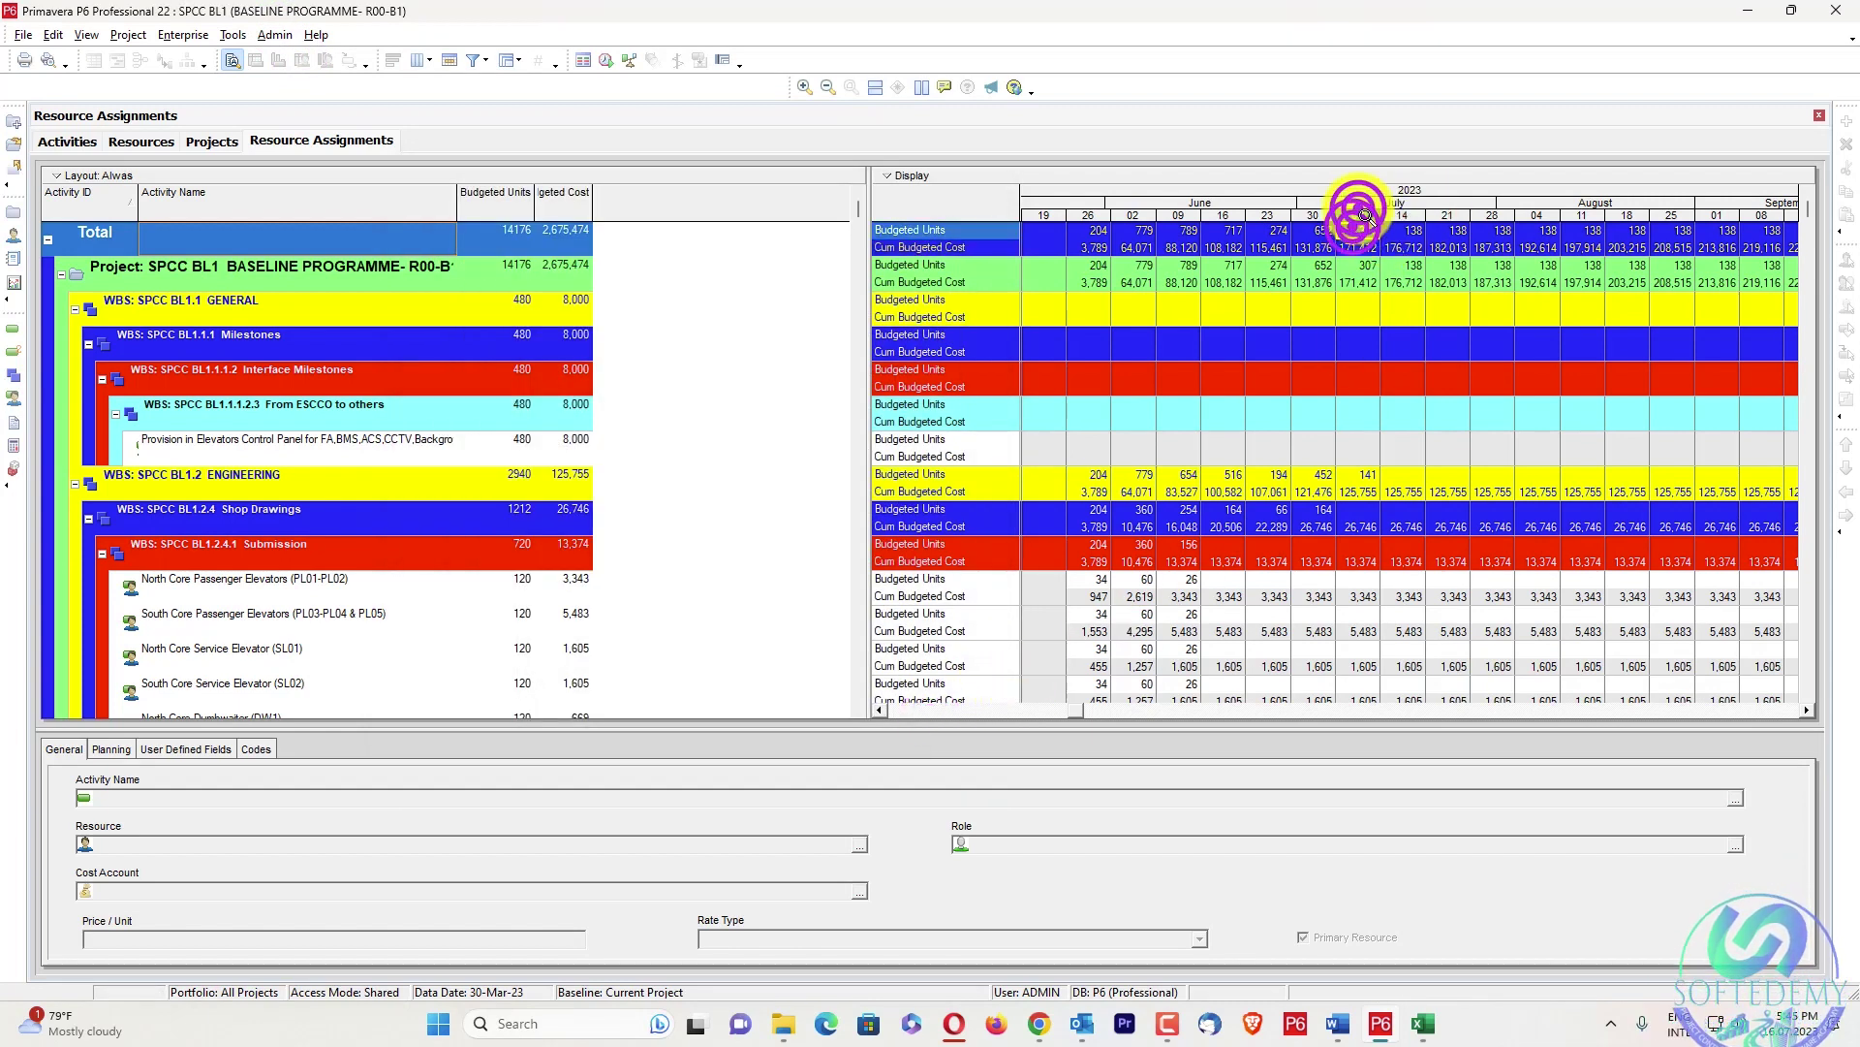
click(275, 35)
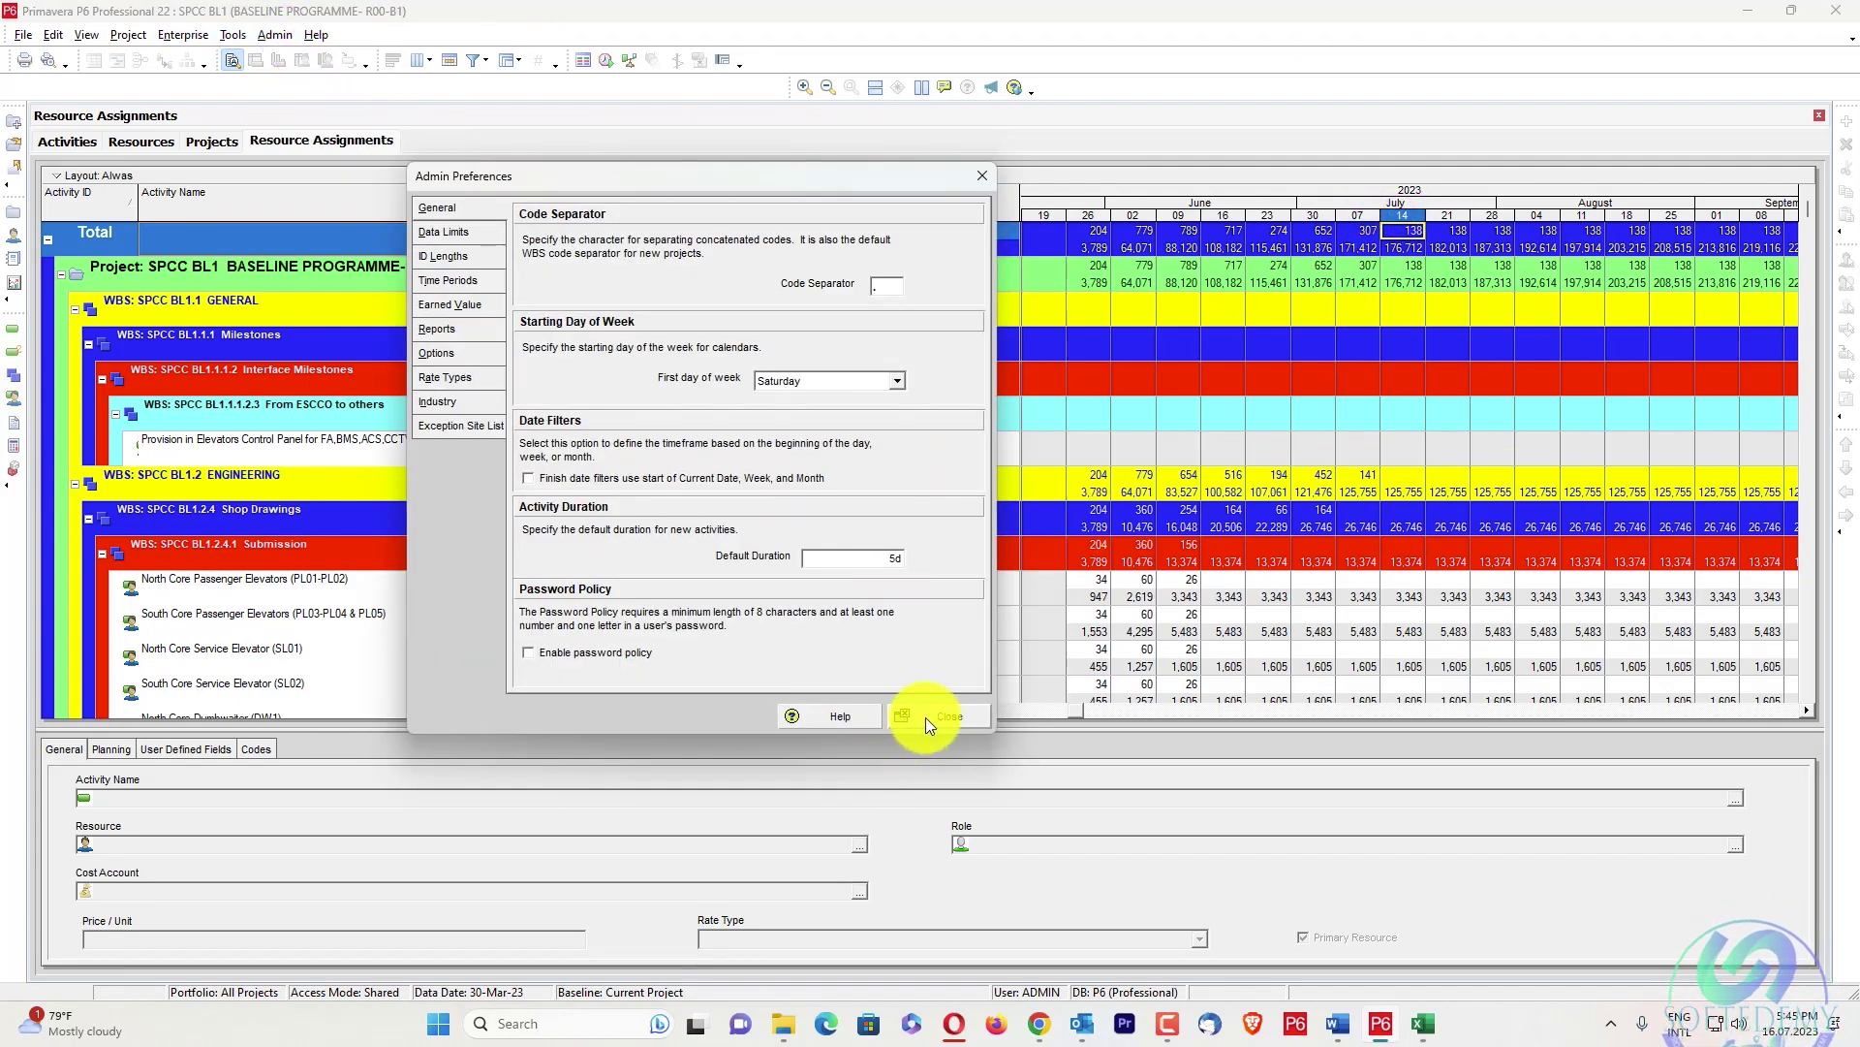
click(927, 720)
click(1352, 228)
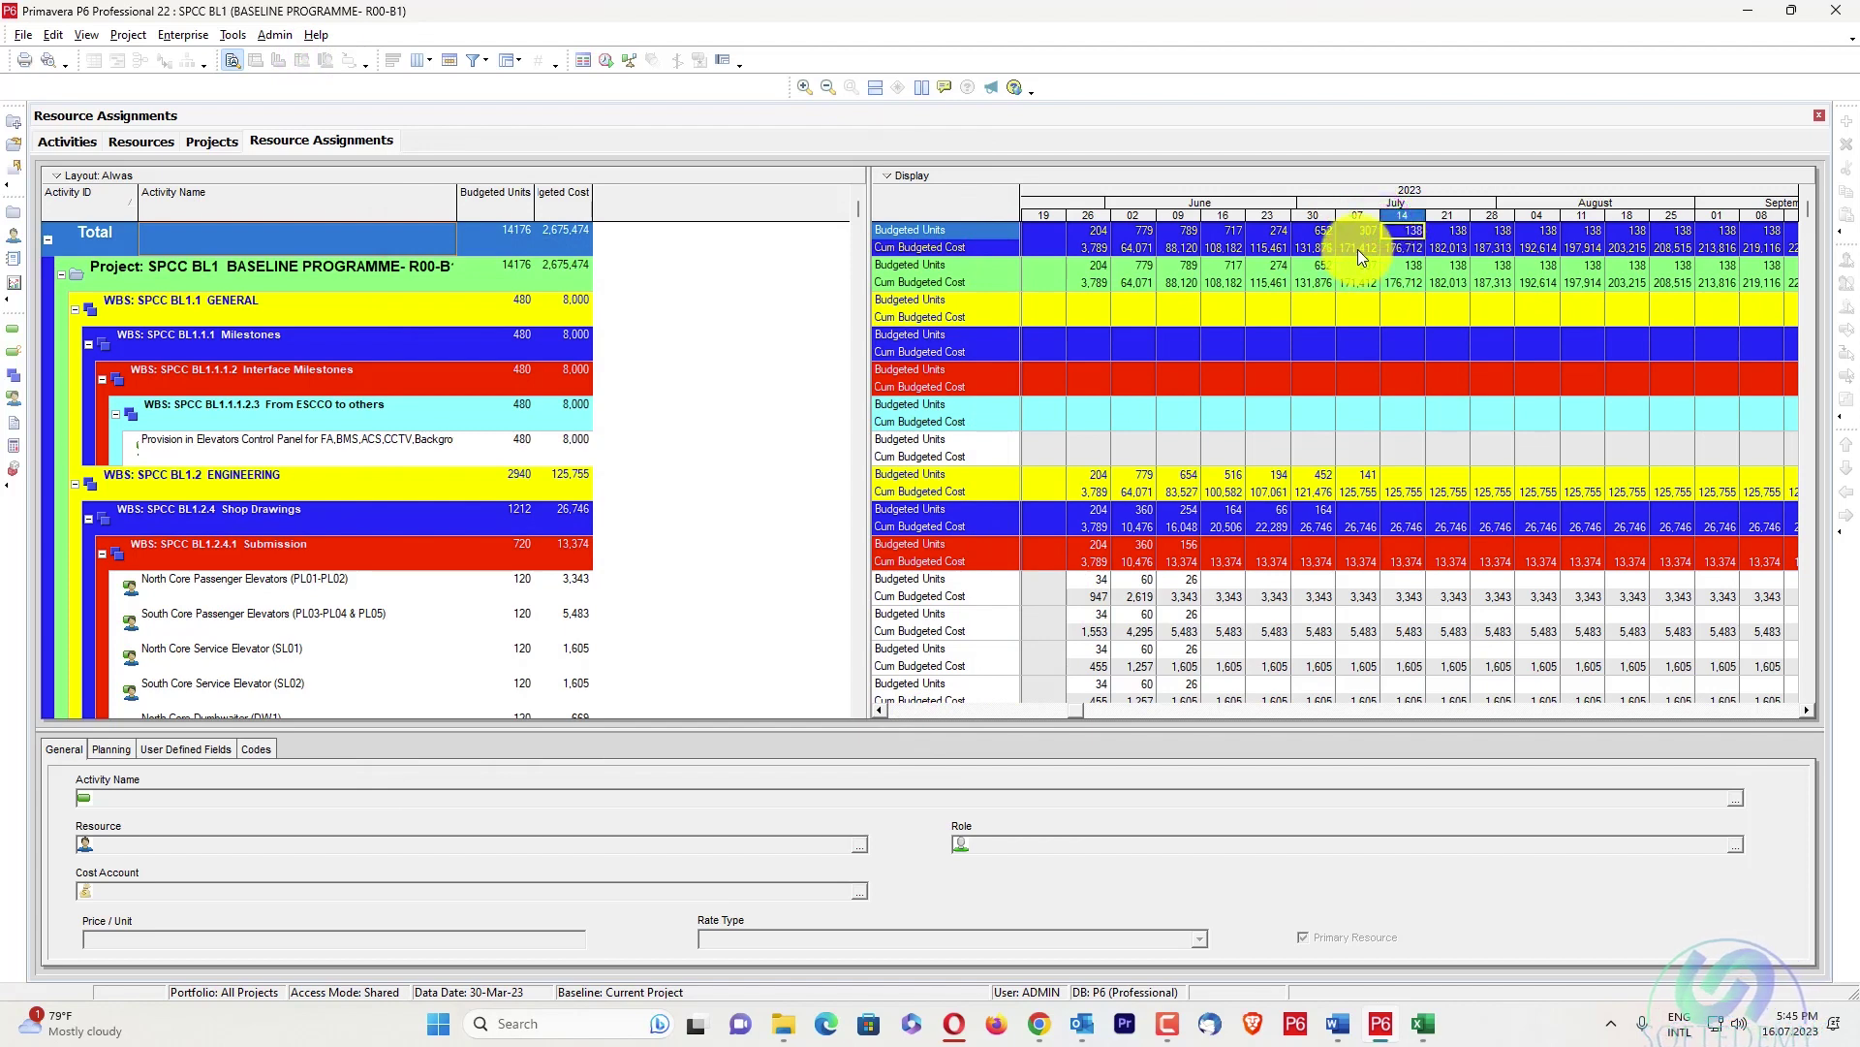
click(1357, 247)
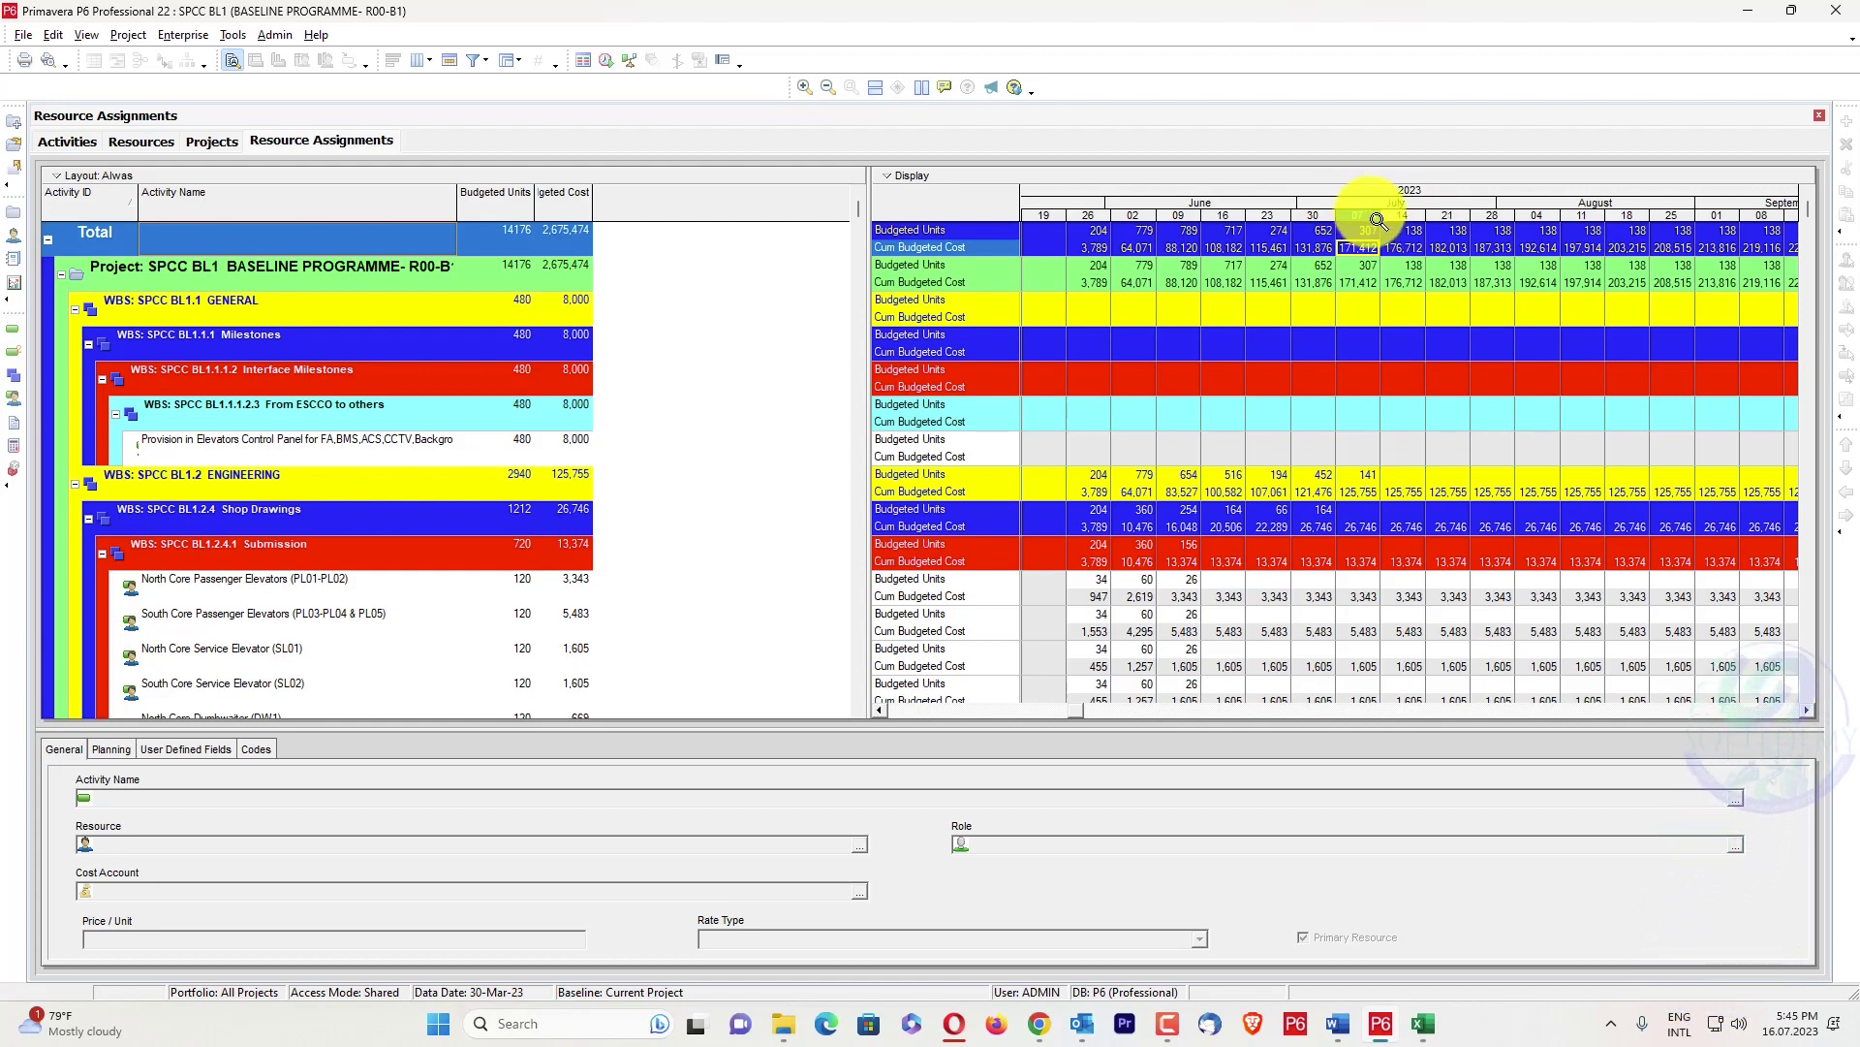
Cross-check J11 in the Excel workbook with the Cum Budgeted Cost for the week of 07 July in Primavera P6
key(alt+Tab)
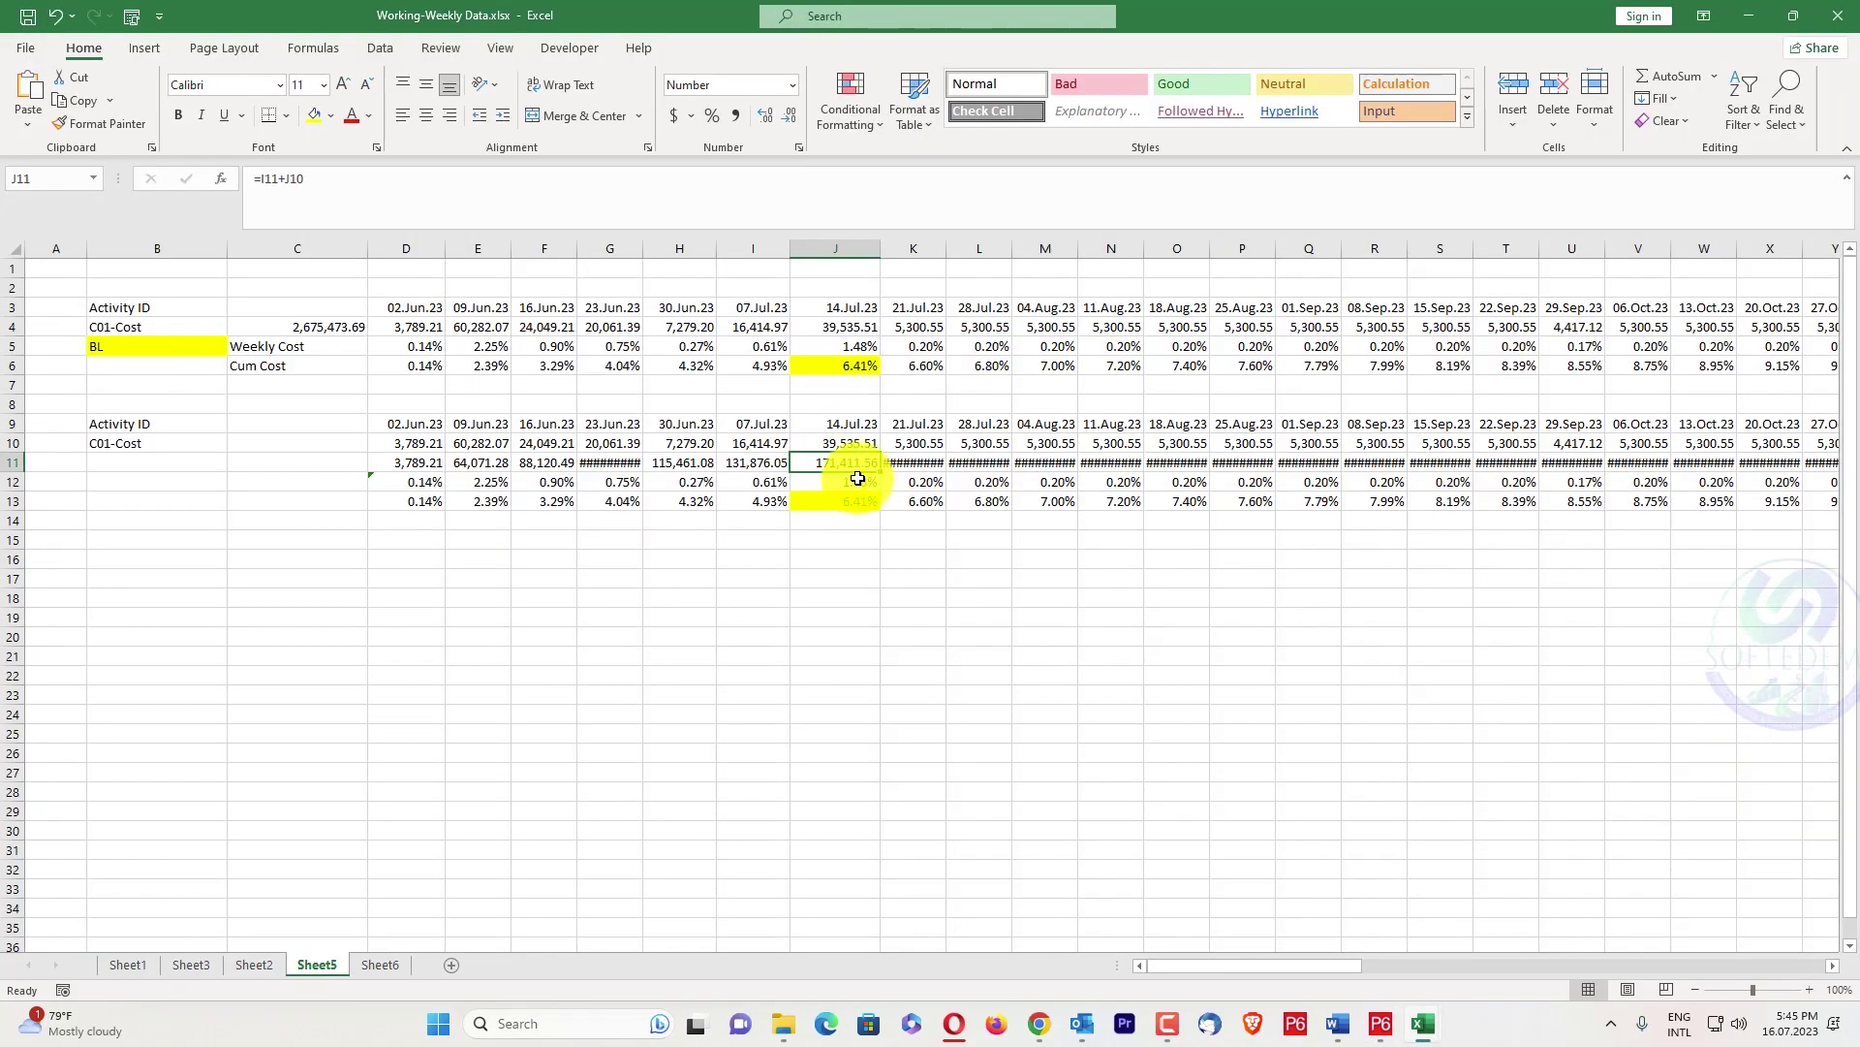
key(alt+Tab)
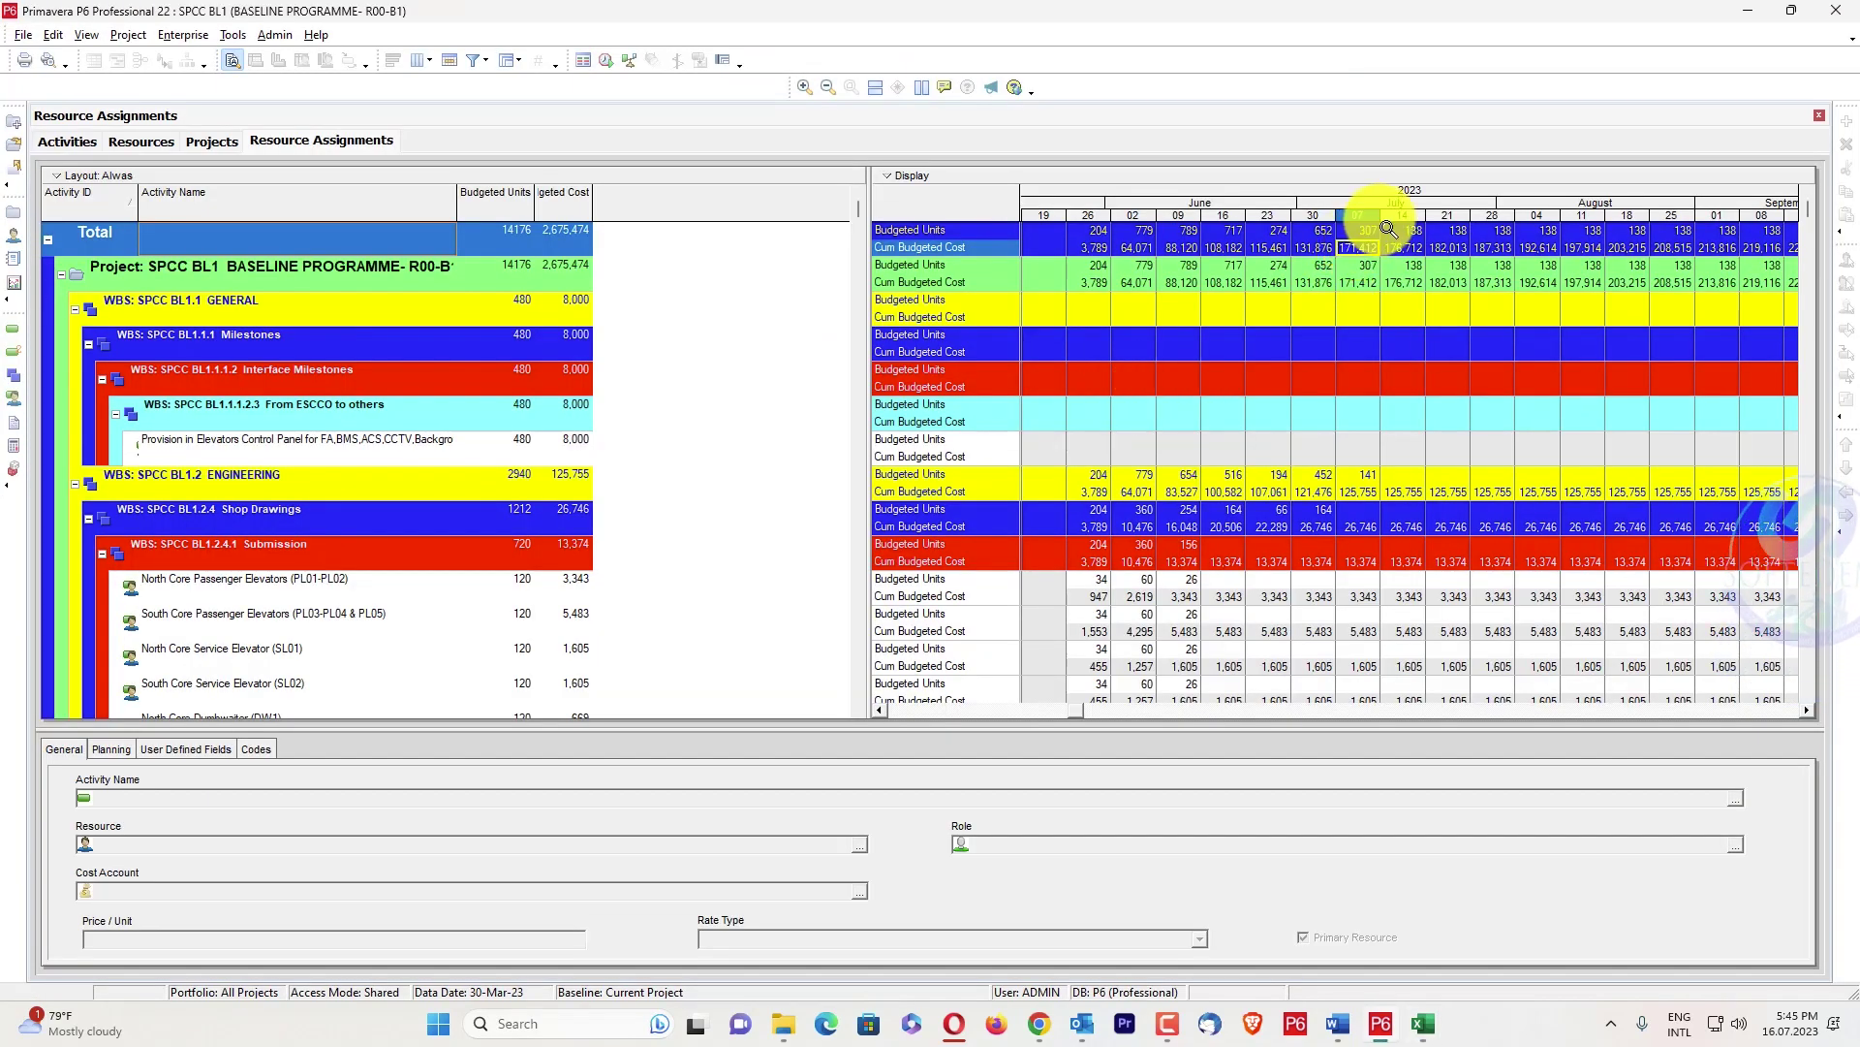
click(1356, 248)
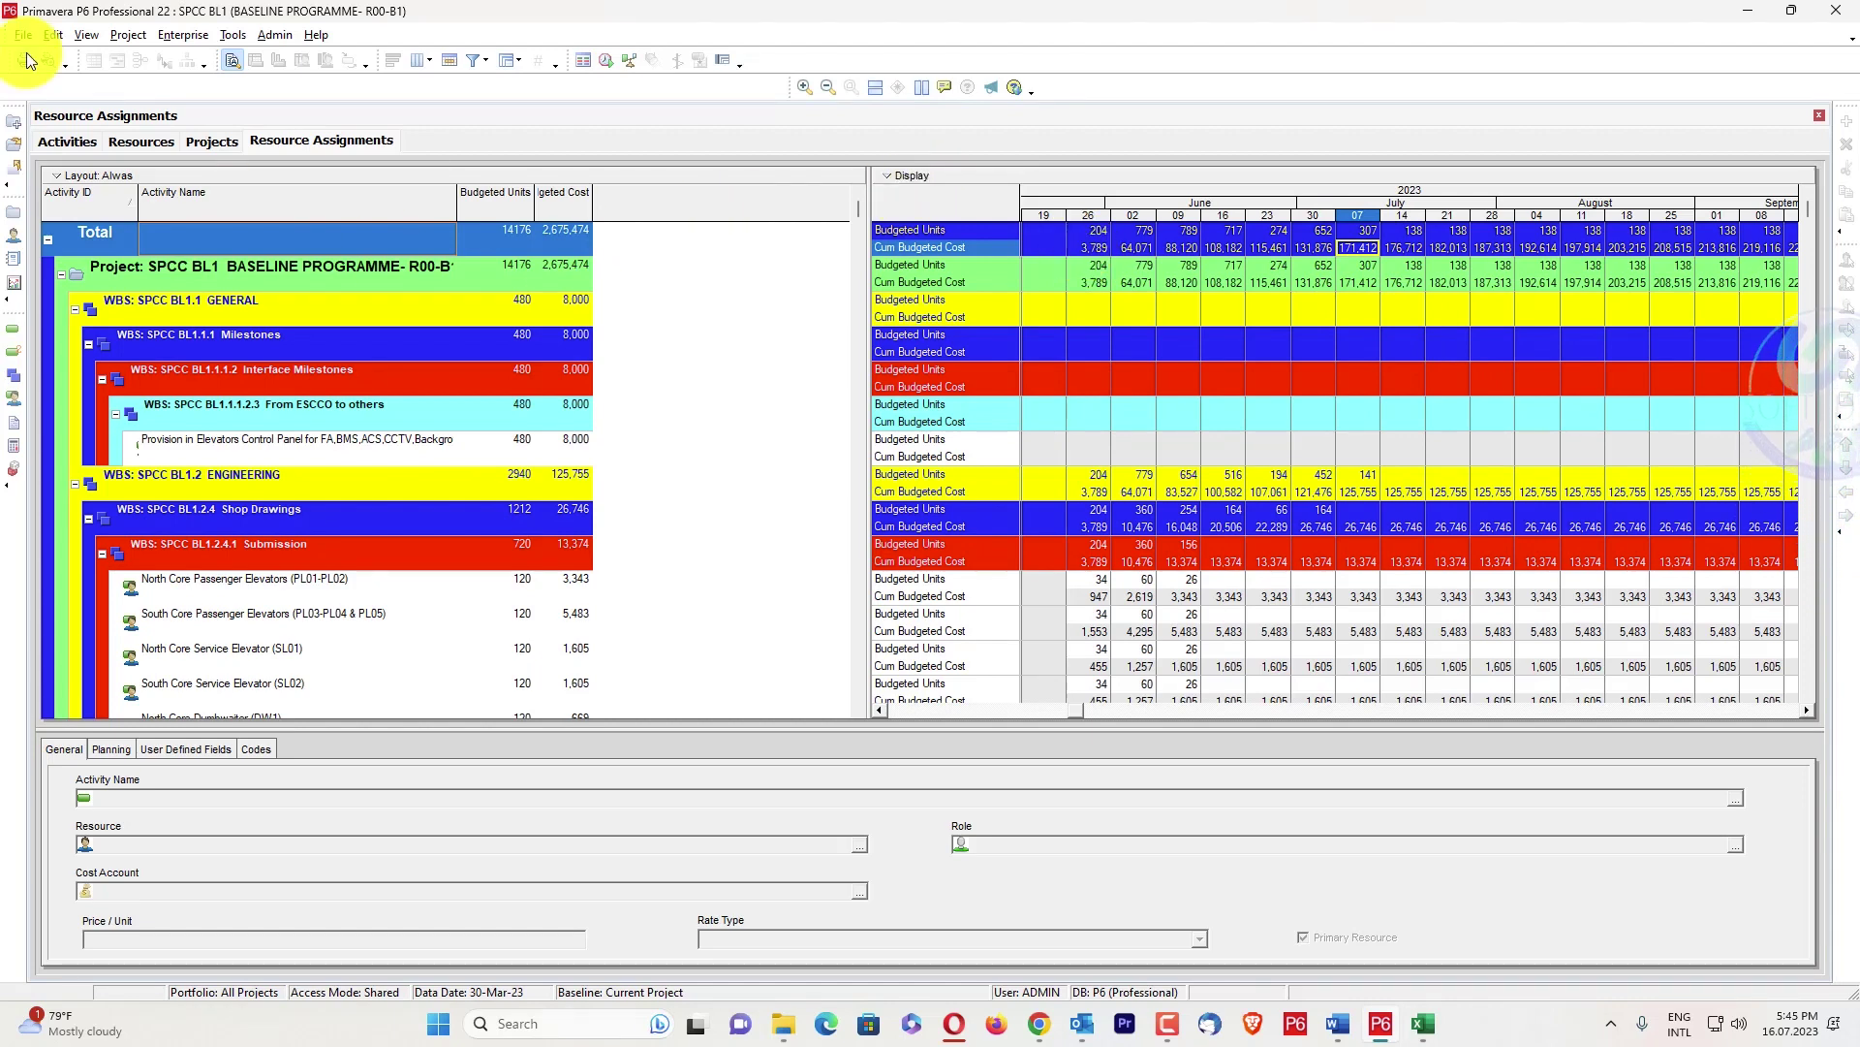
click(235, 36)
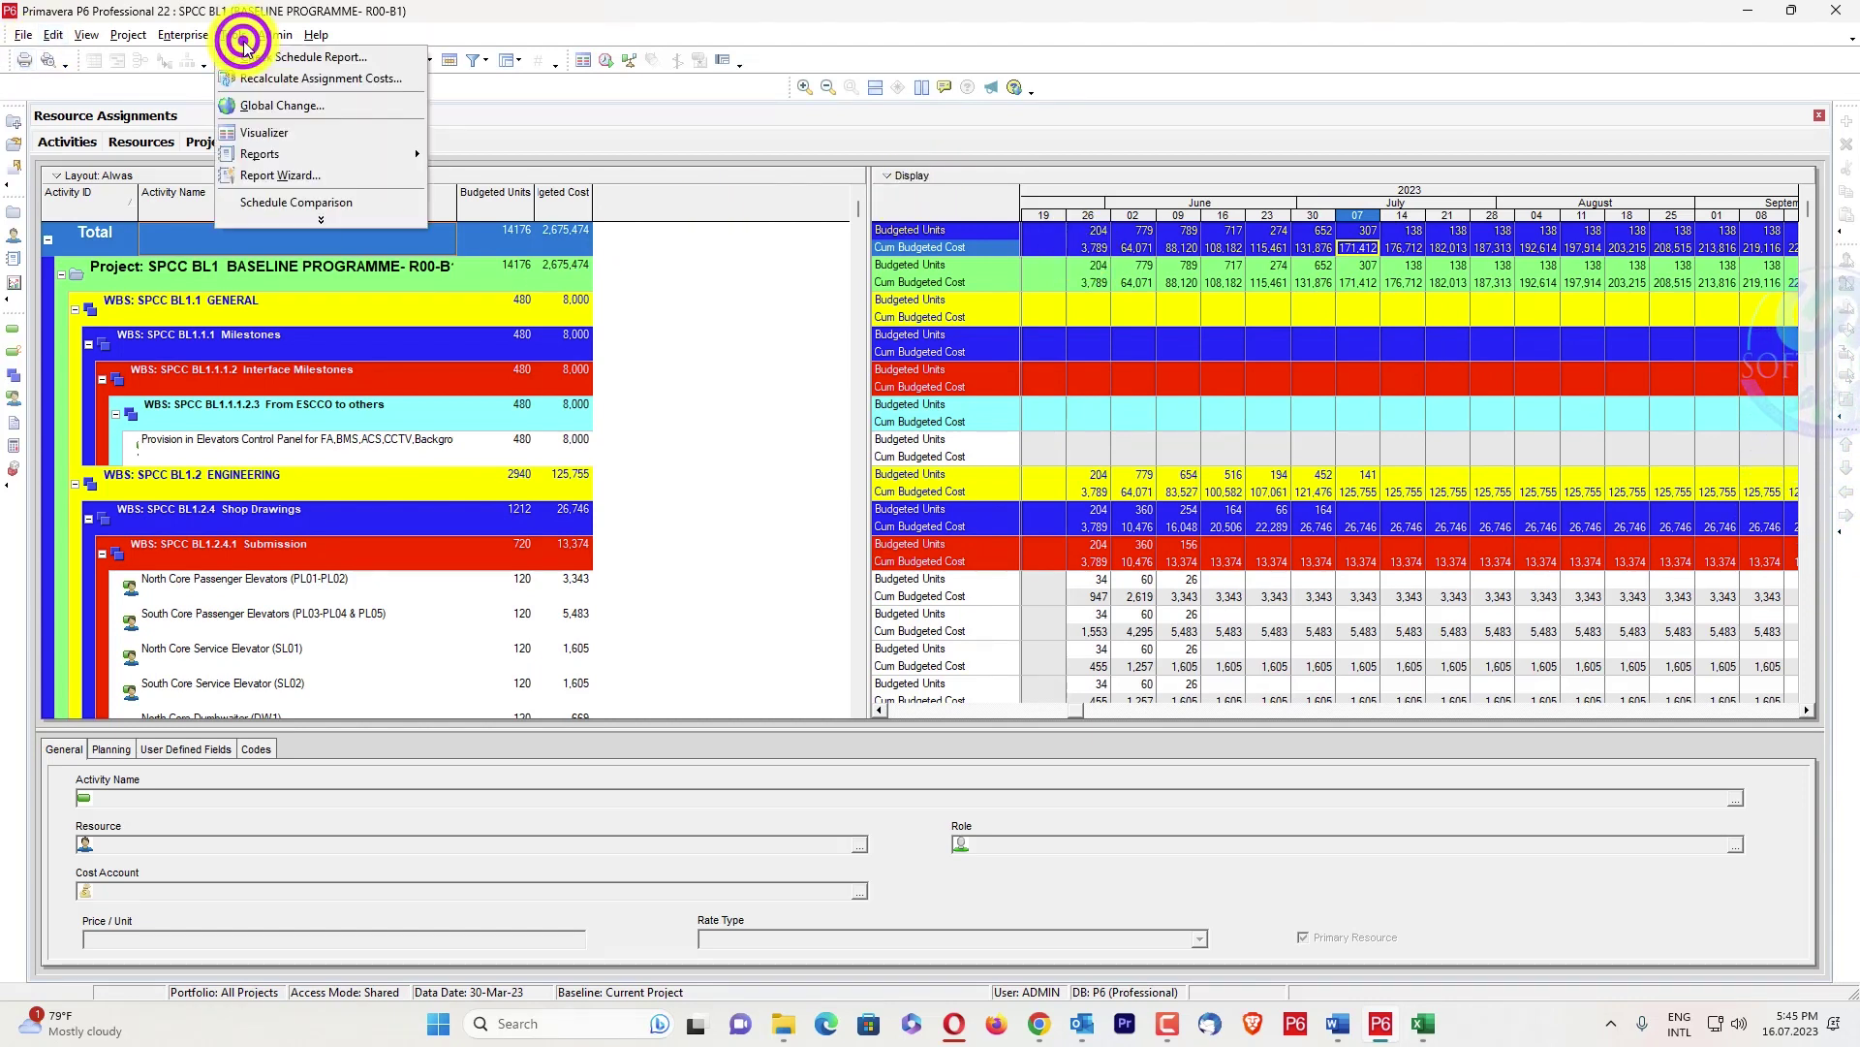
click(304, 174)
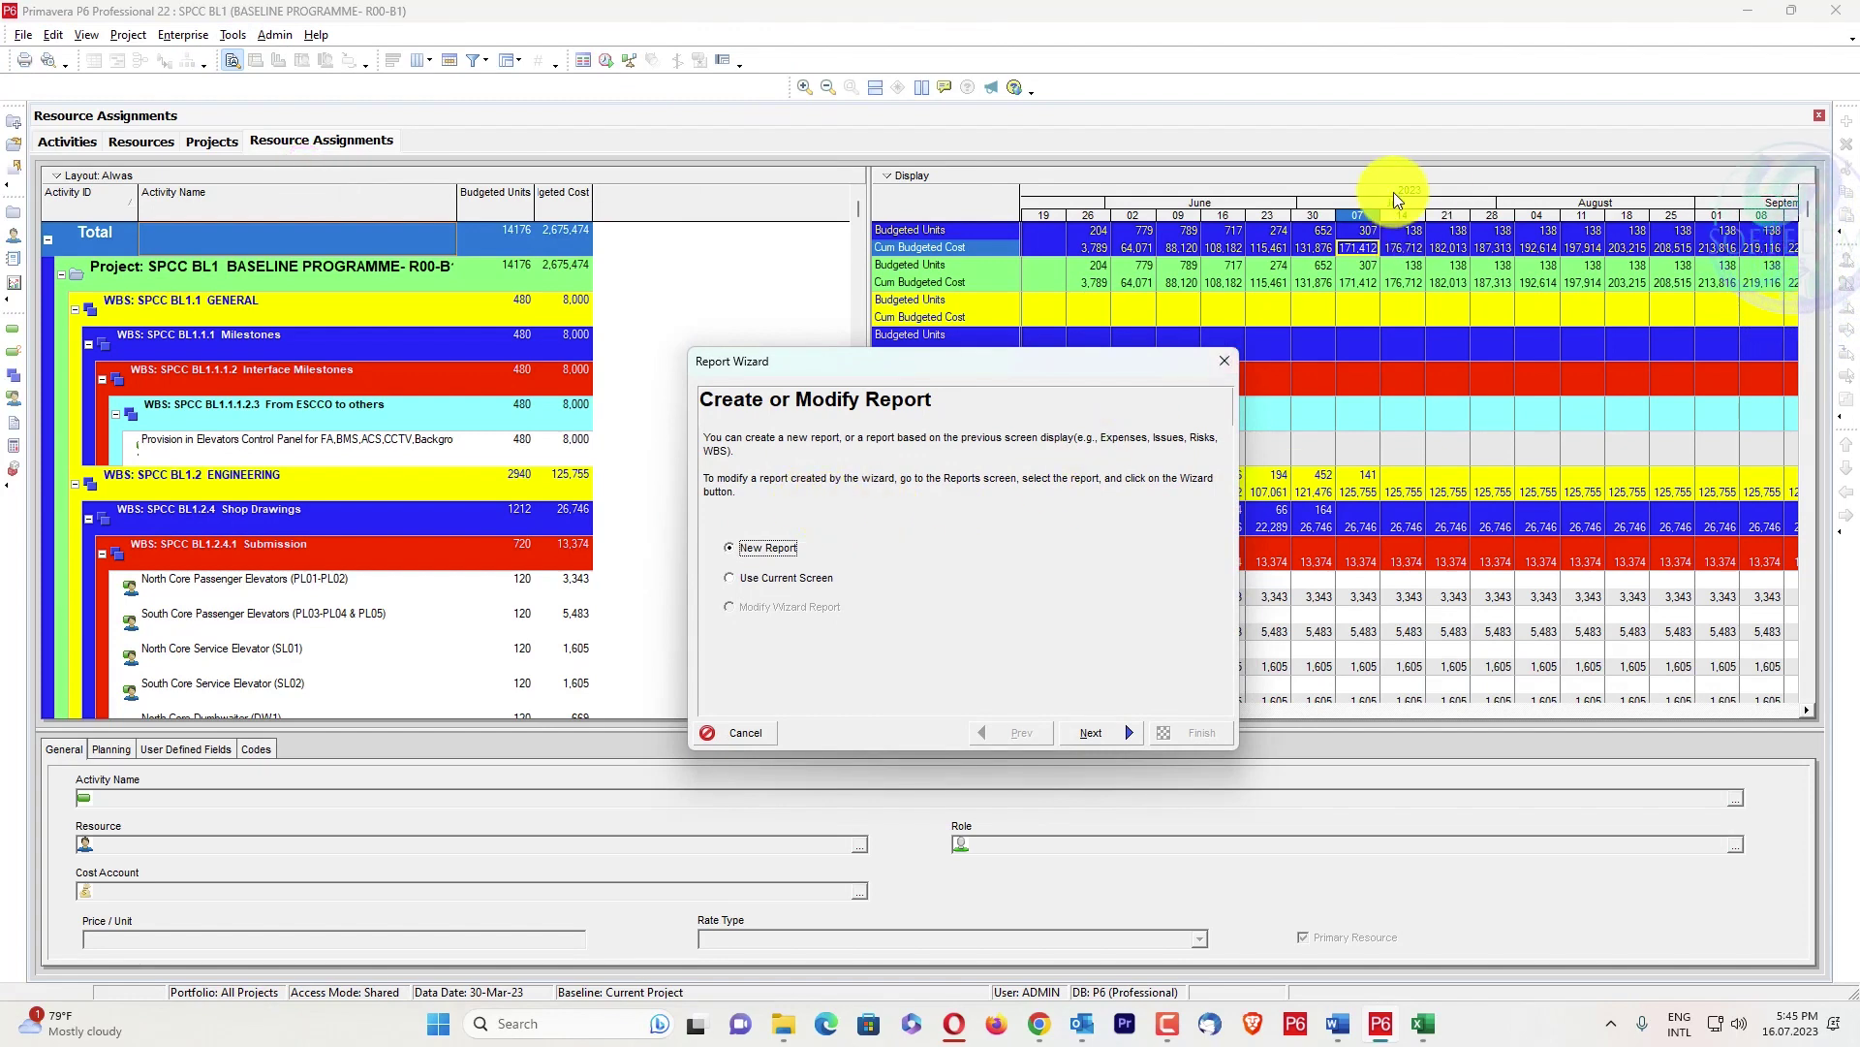
click(1223, 360)
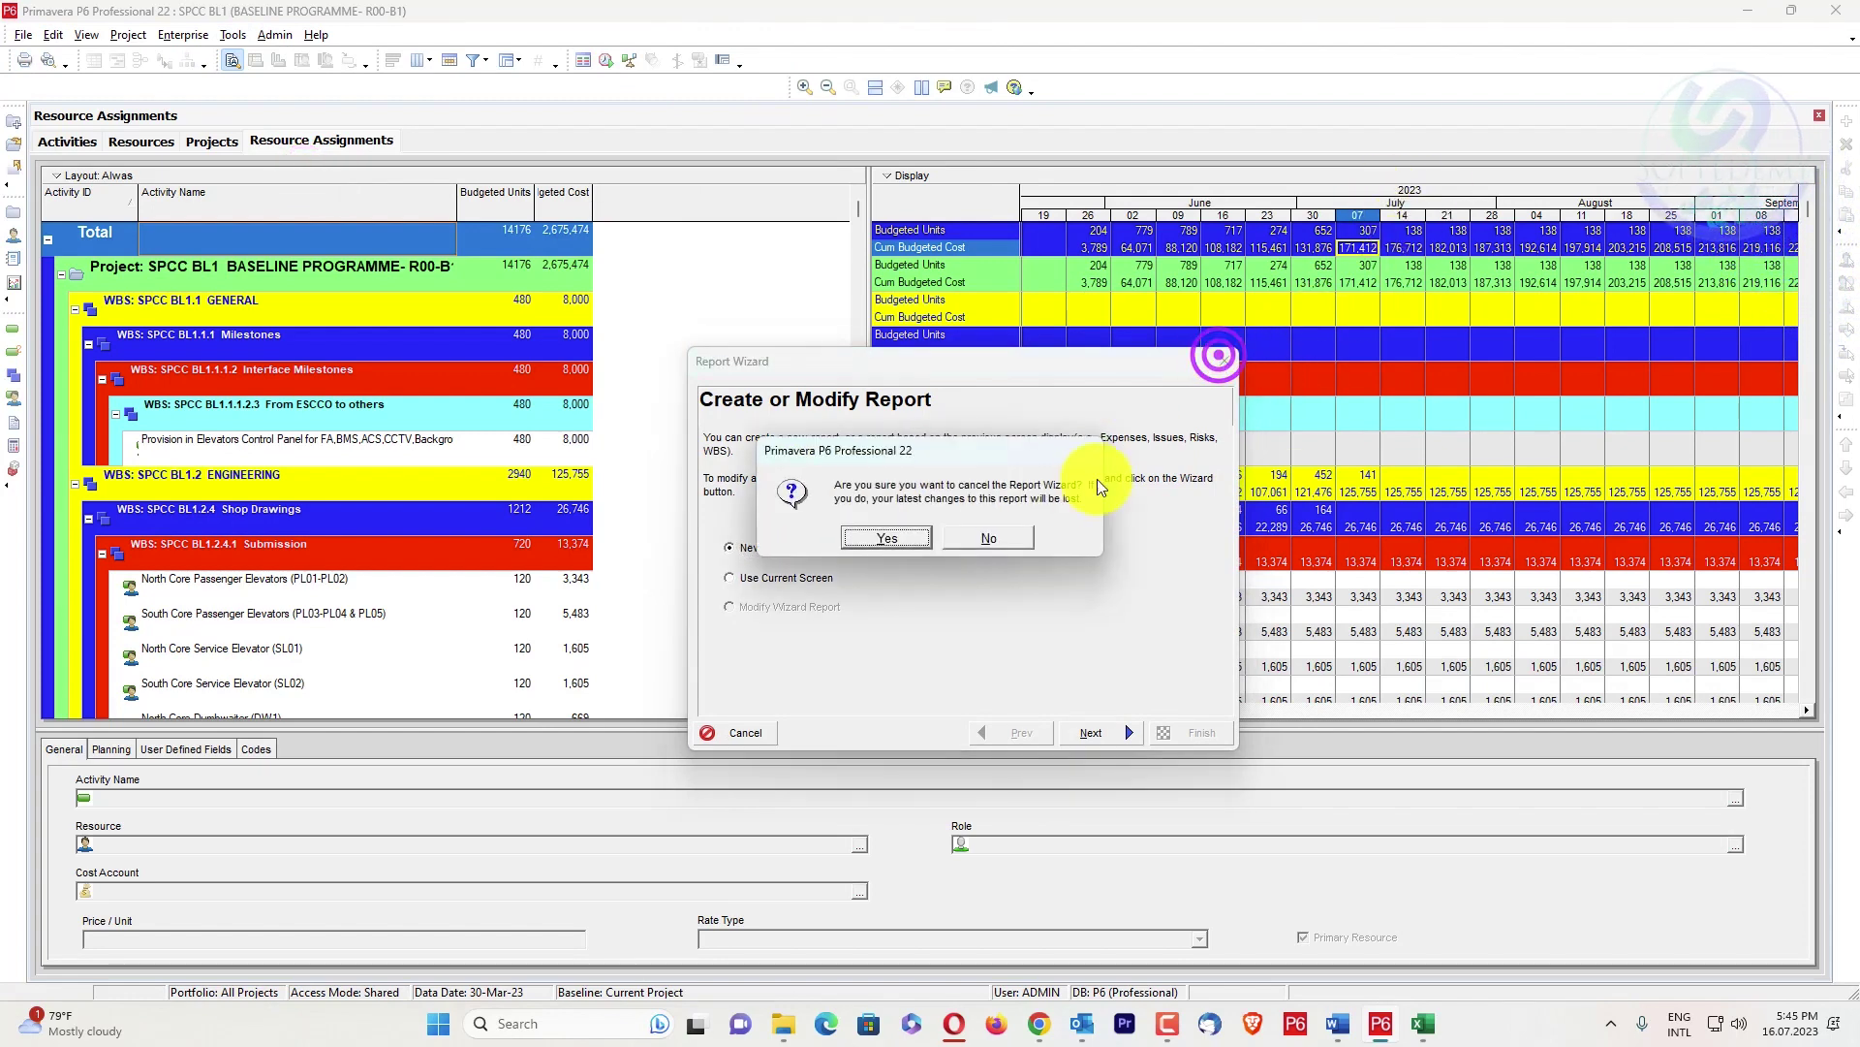
click(897, 535)
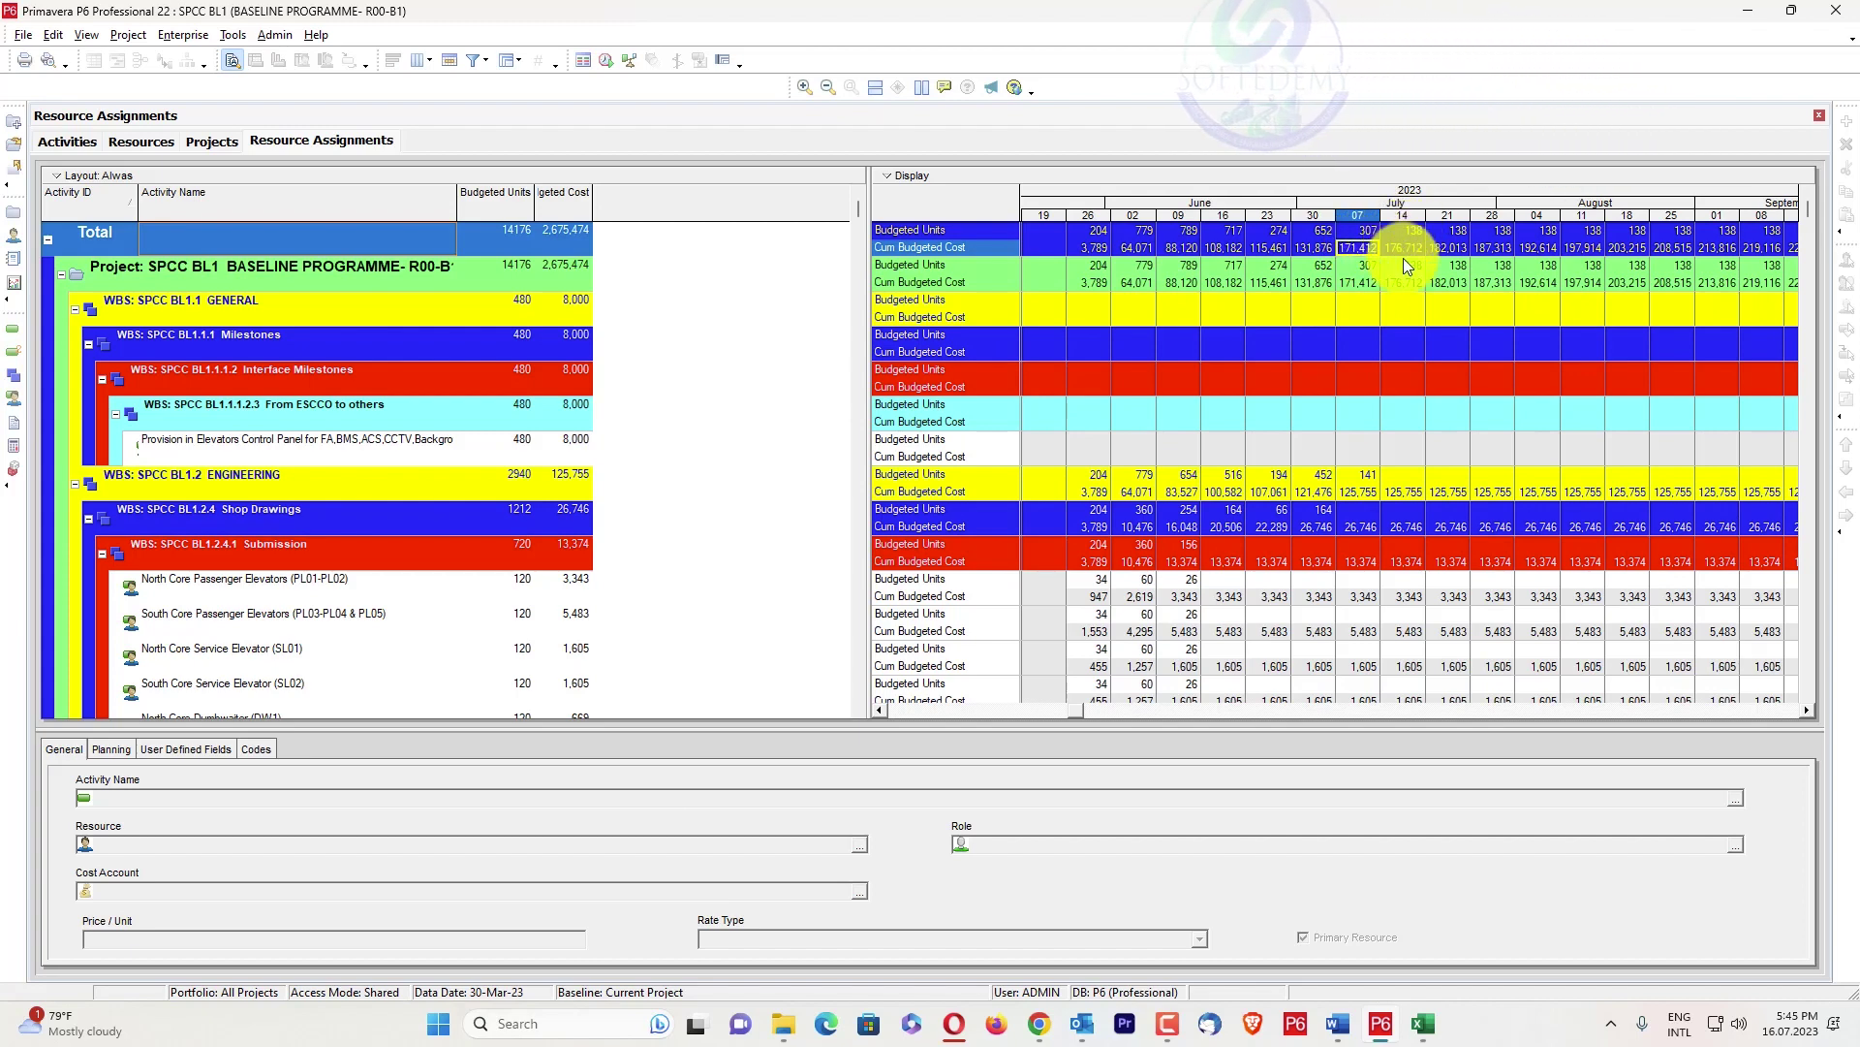
Switch to the Excel workbook, fit column K to its contents, and recheck J11 and J13 against Primavera P6's Cum Budgeted Cost
key(alt+Tab)
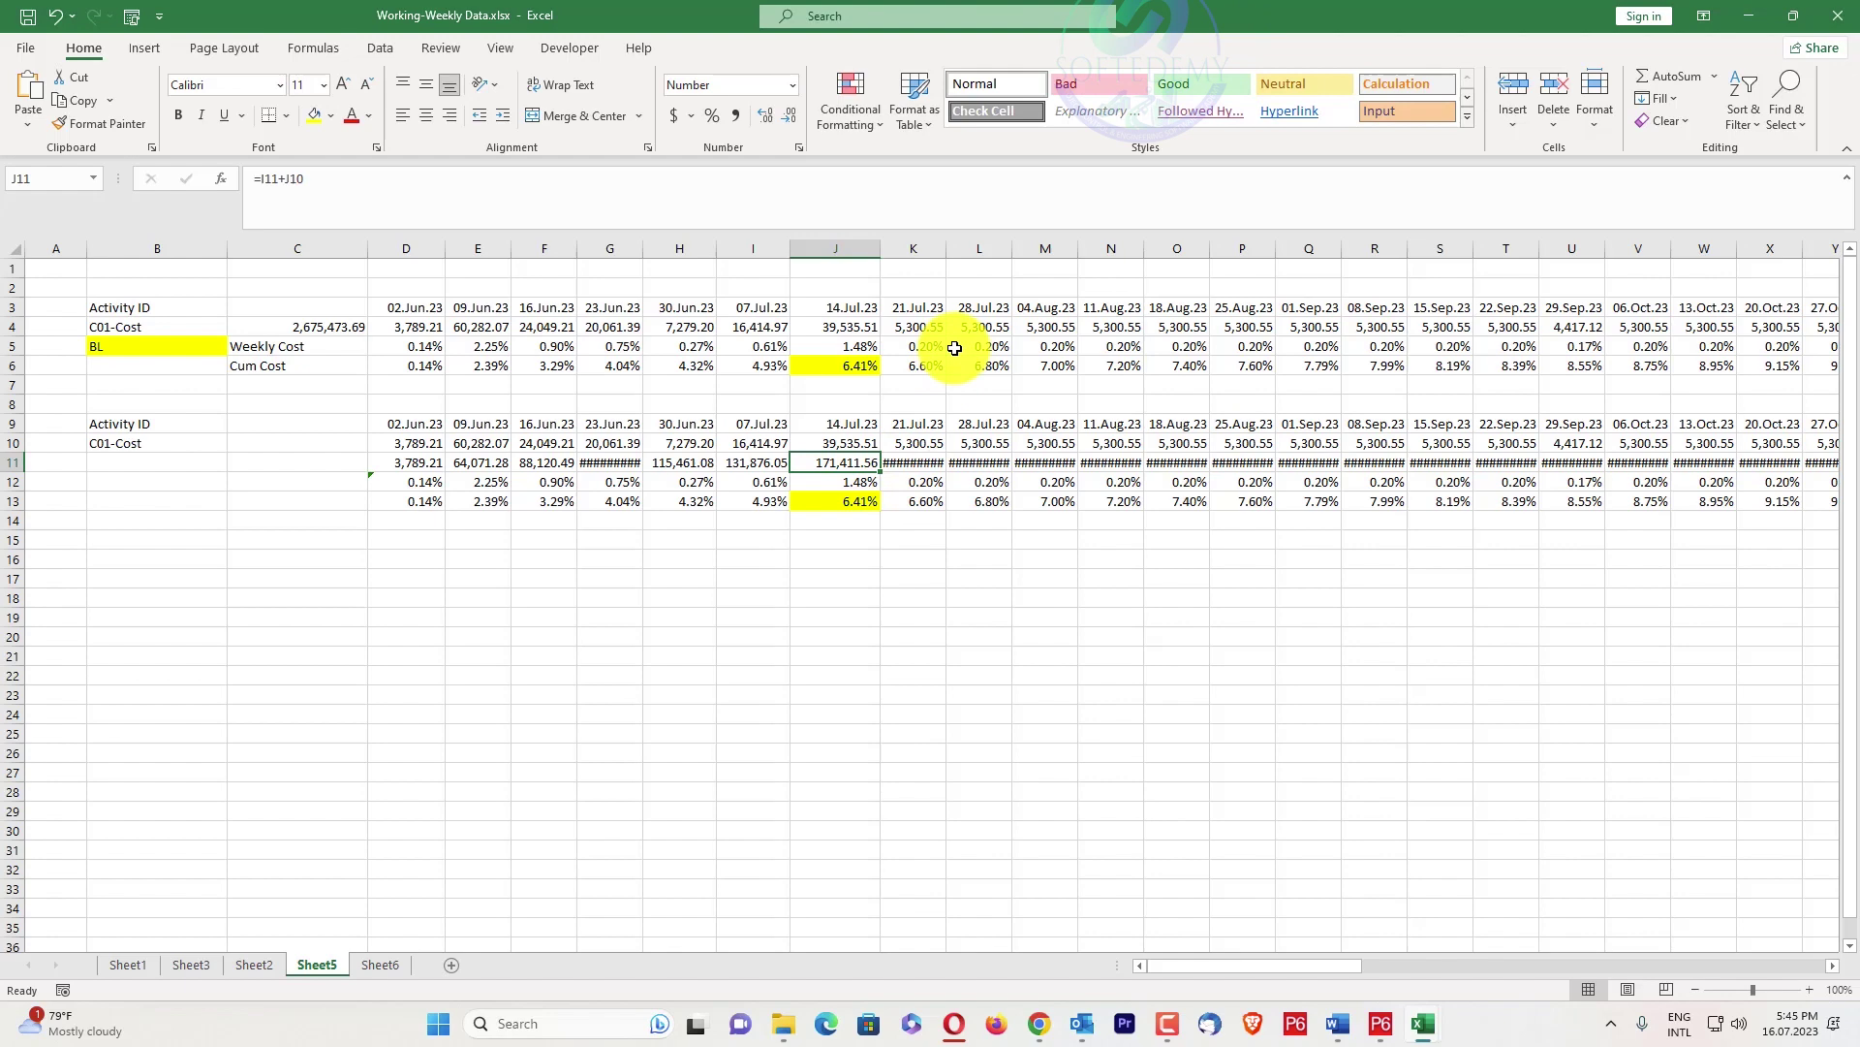
double_click(946, 249)
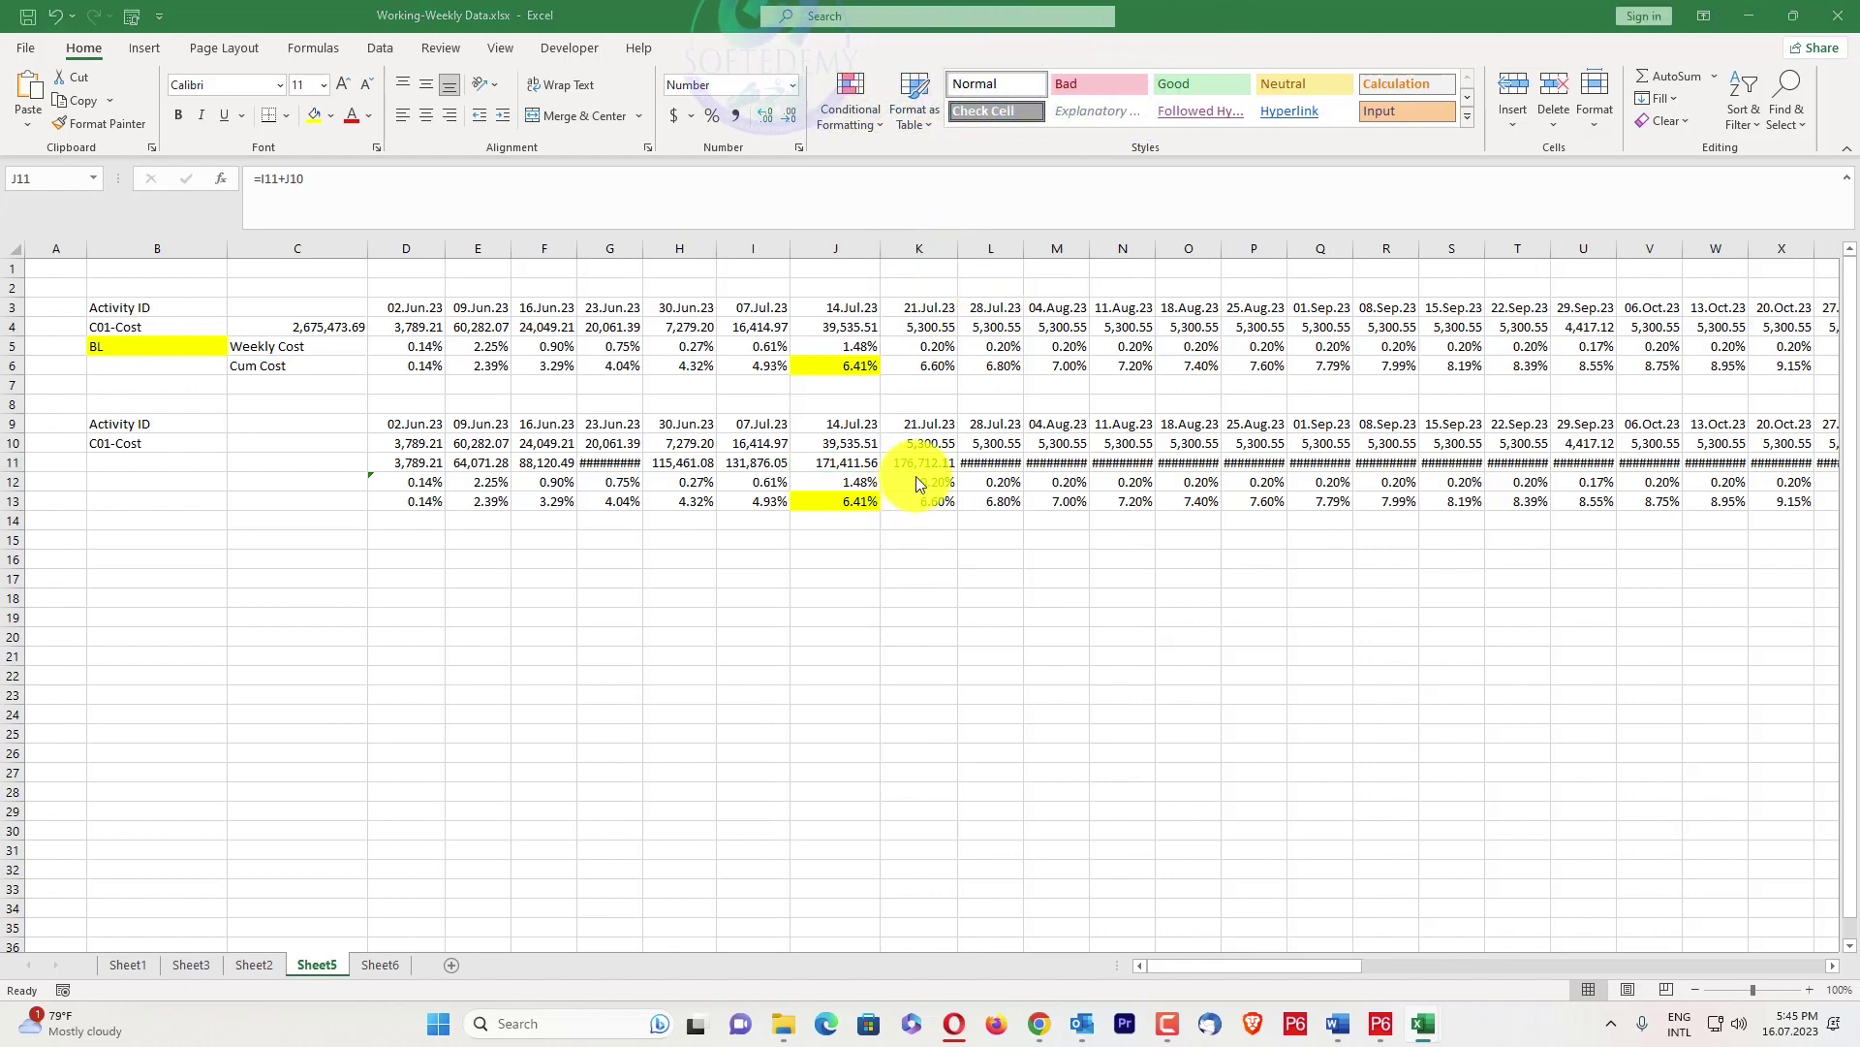
key(alt+Tab)
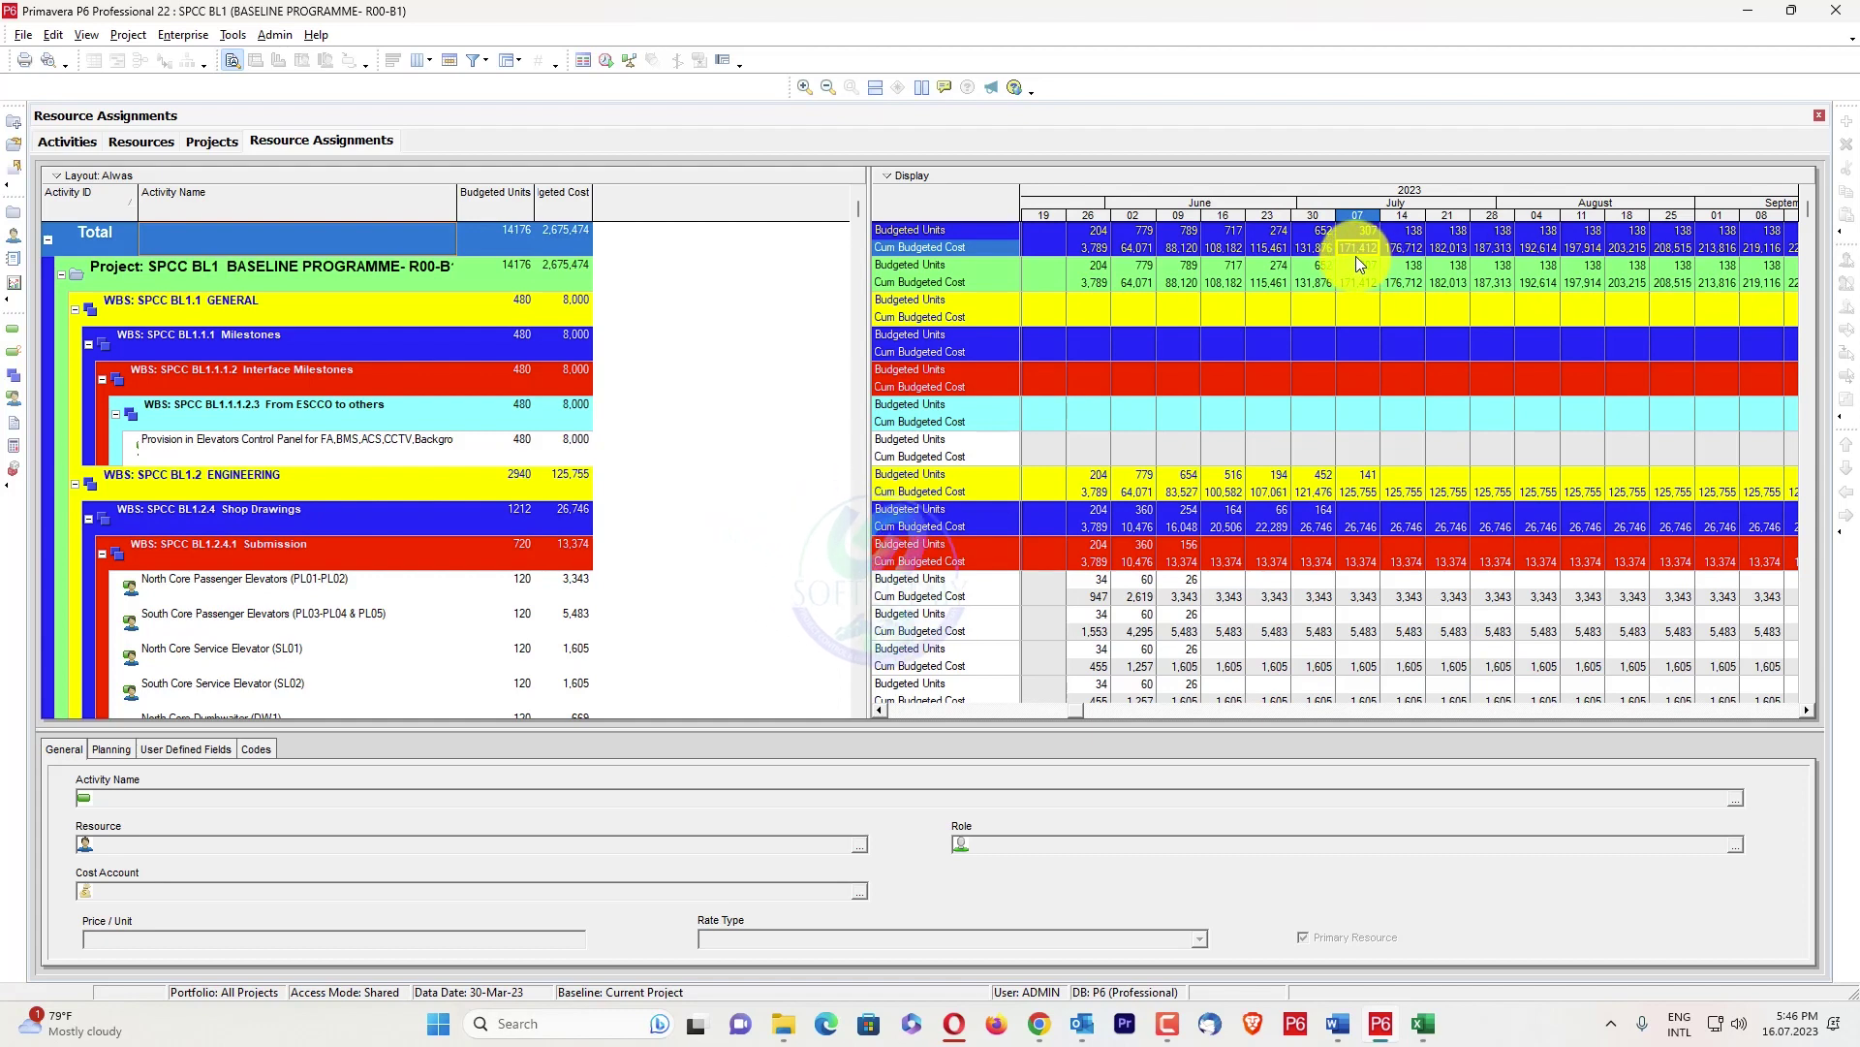
key(alt+Tab)
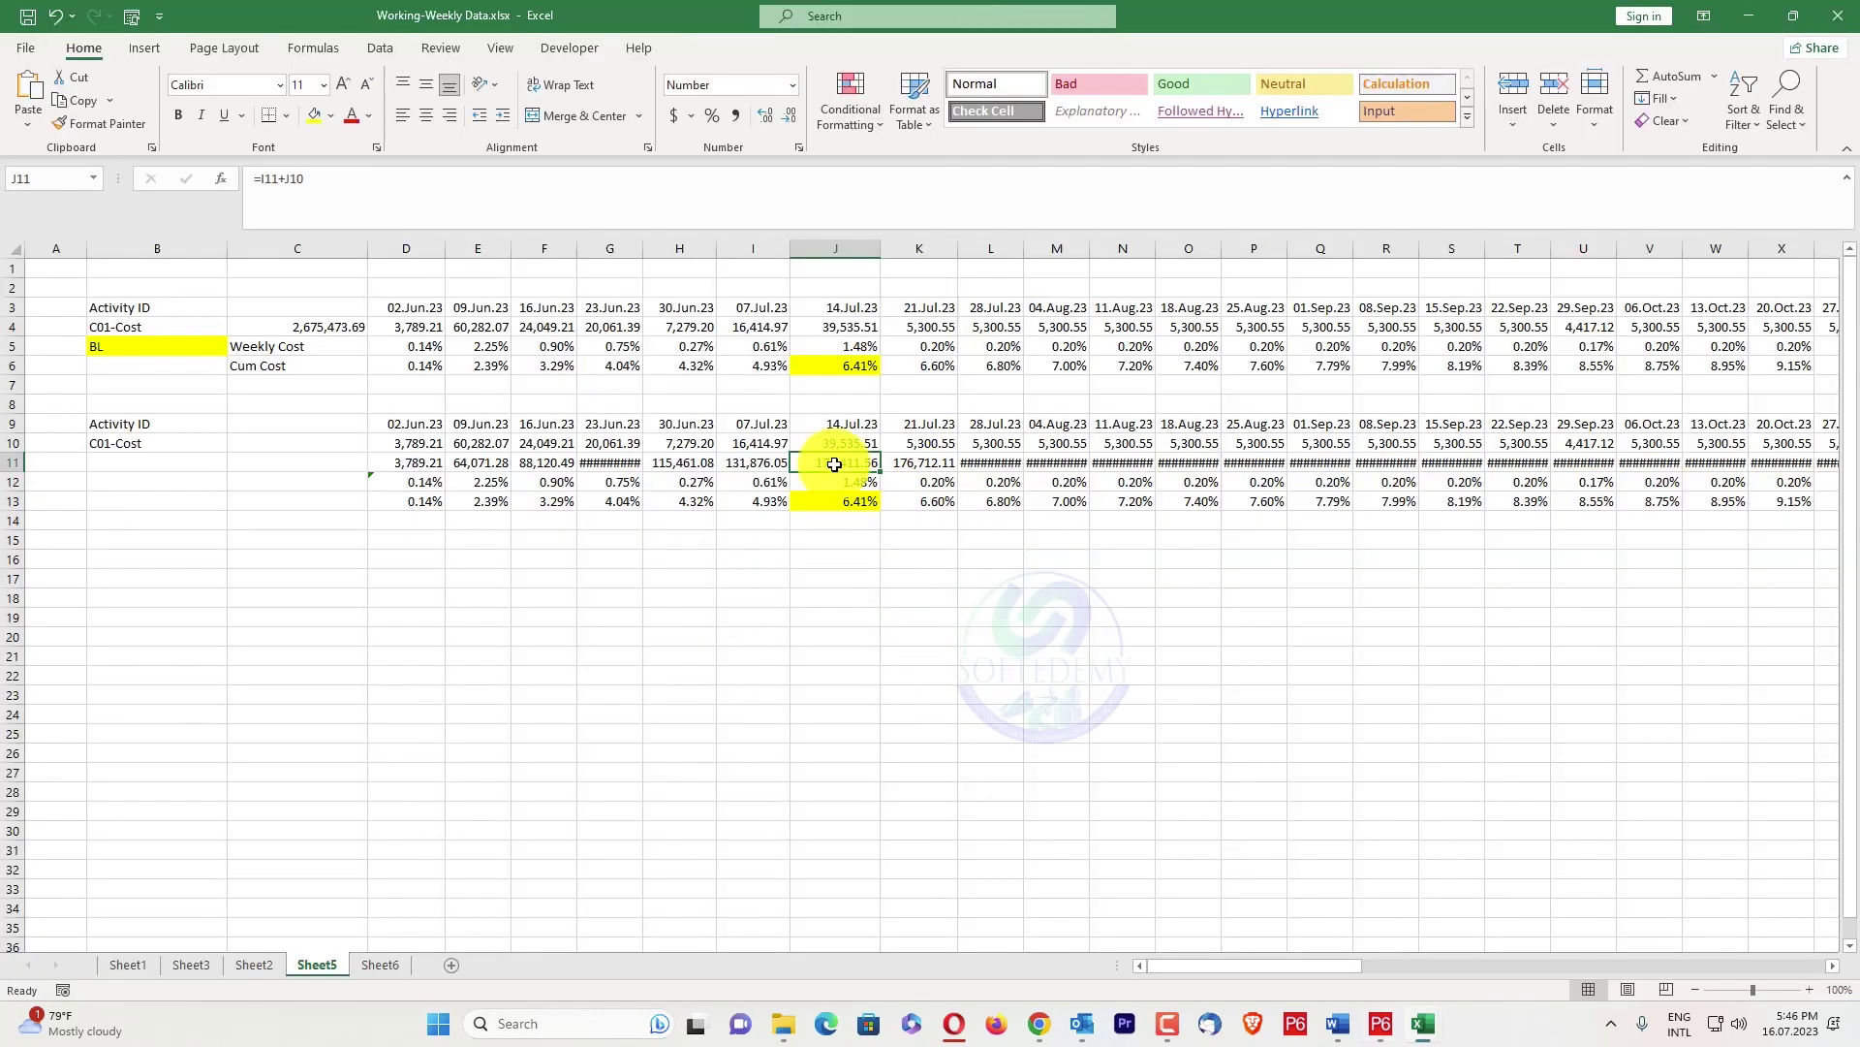
click(834, 501)
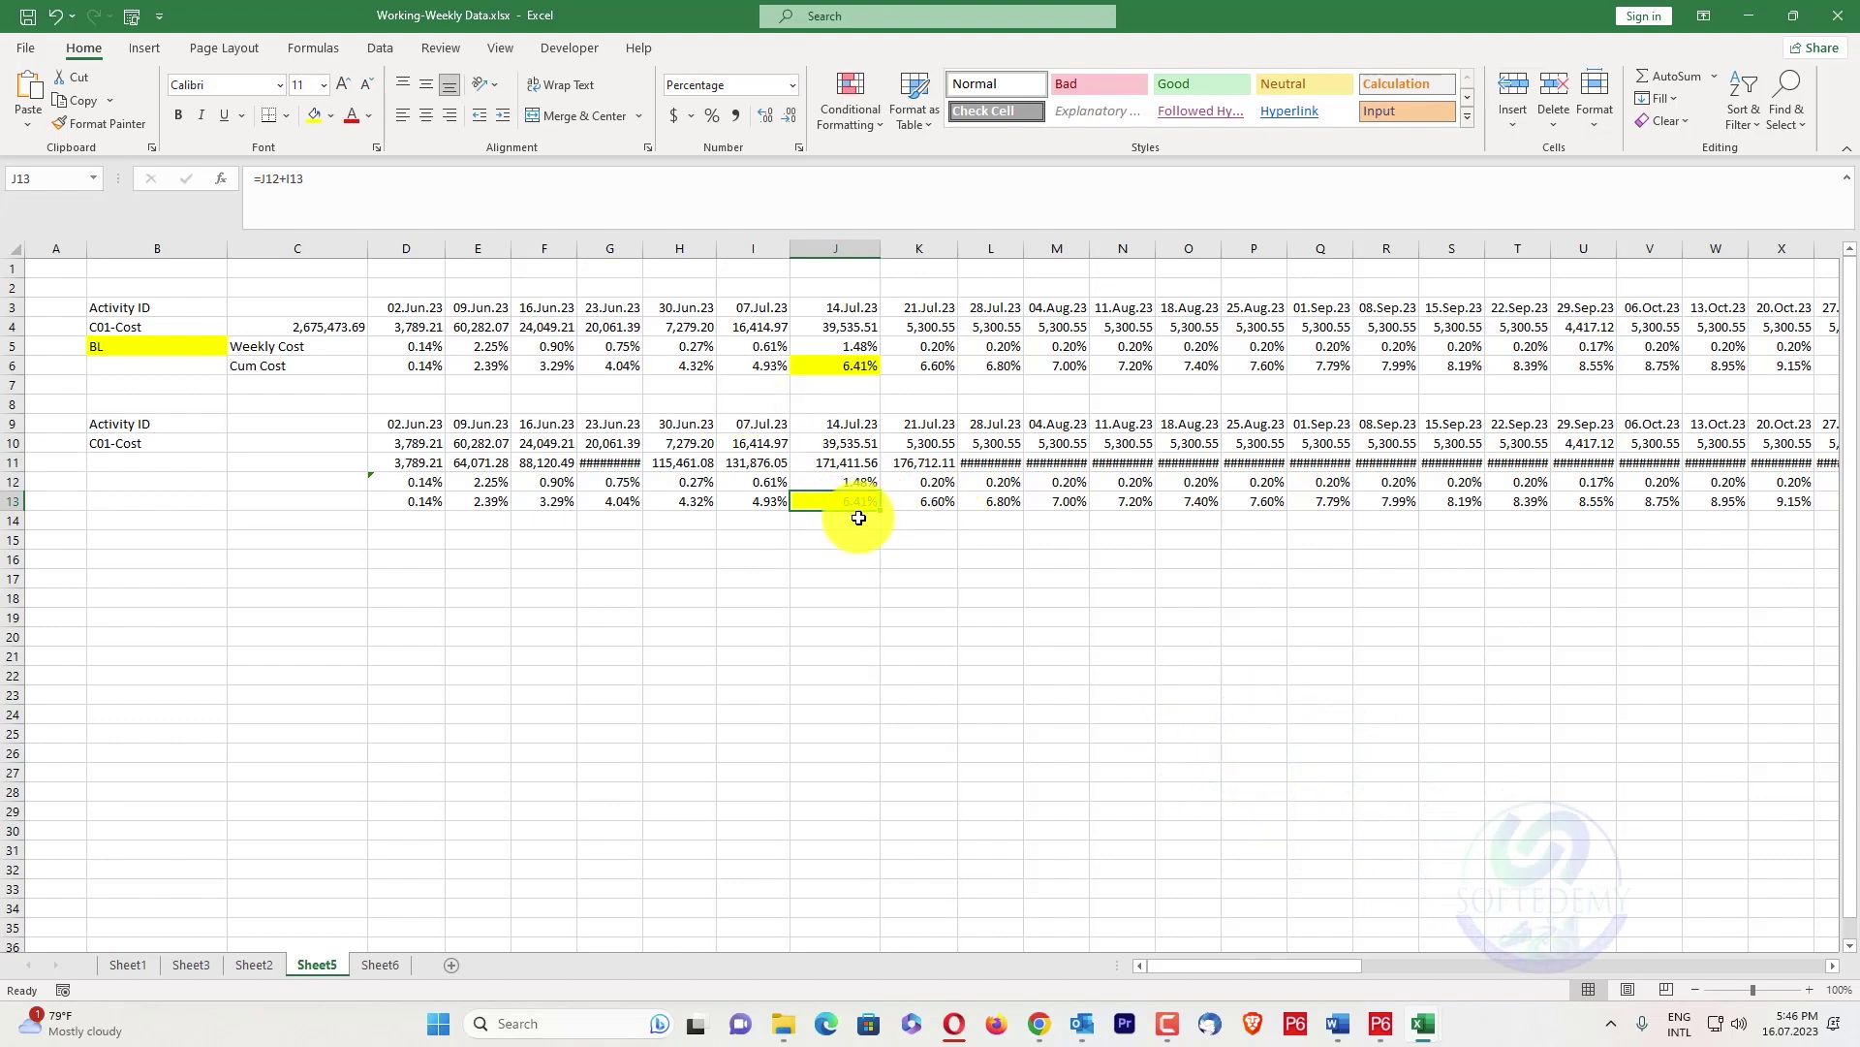
Switch to Primavera P6 and open the project 14.07.2023, Updated Schedule 14.07.2023
key(alt+Tab)
click(52, 148)
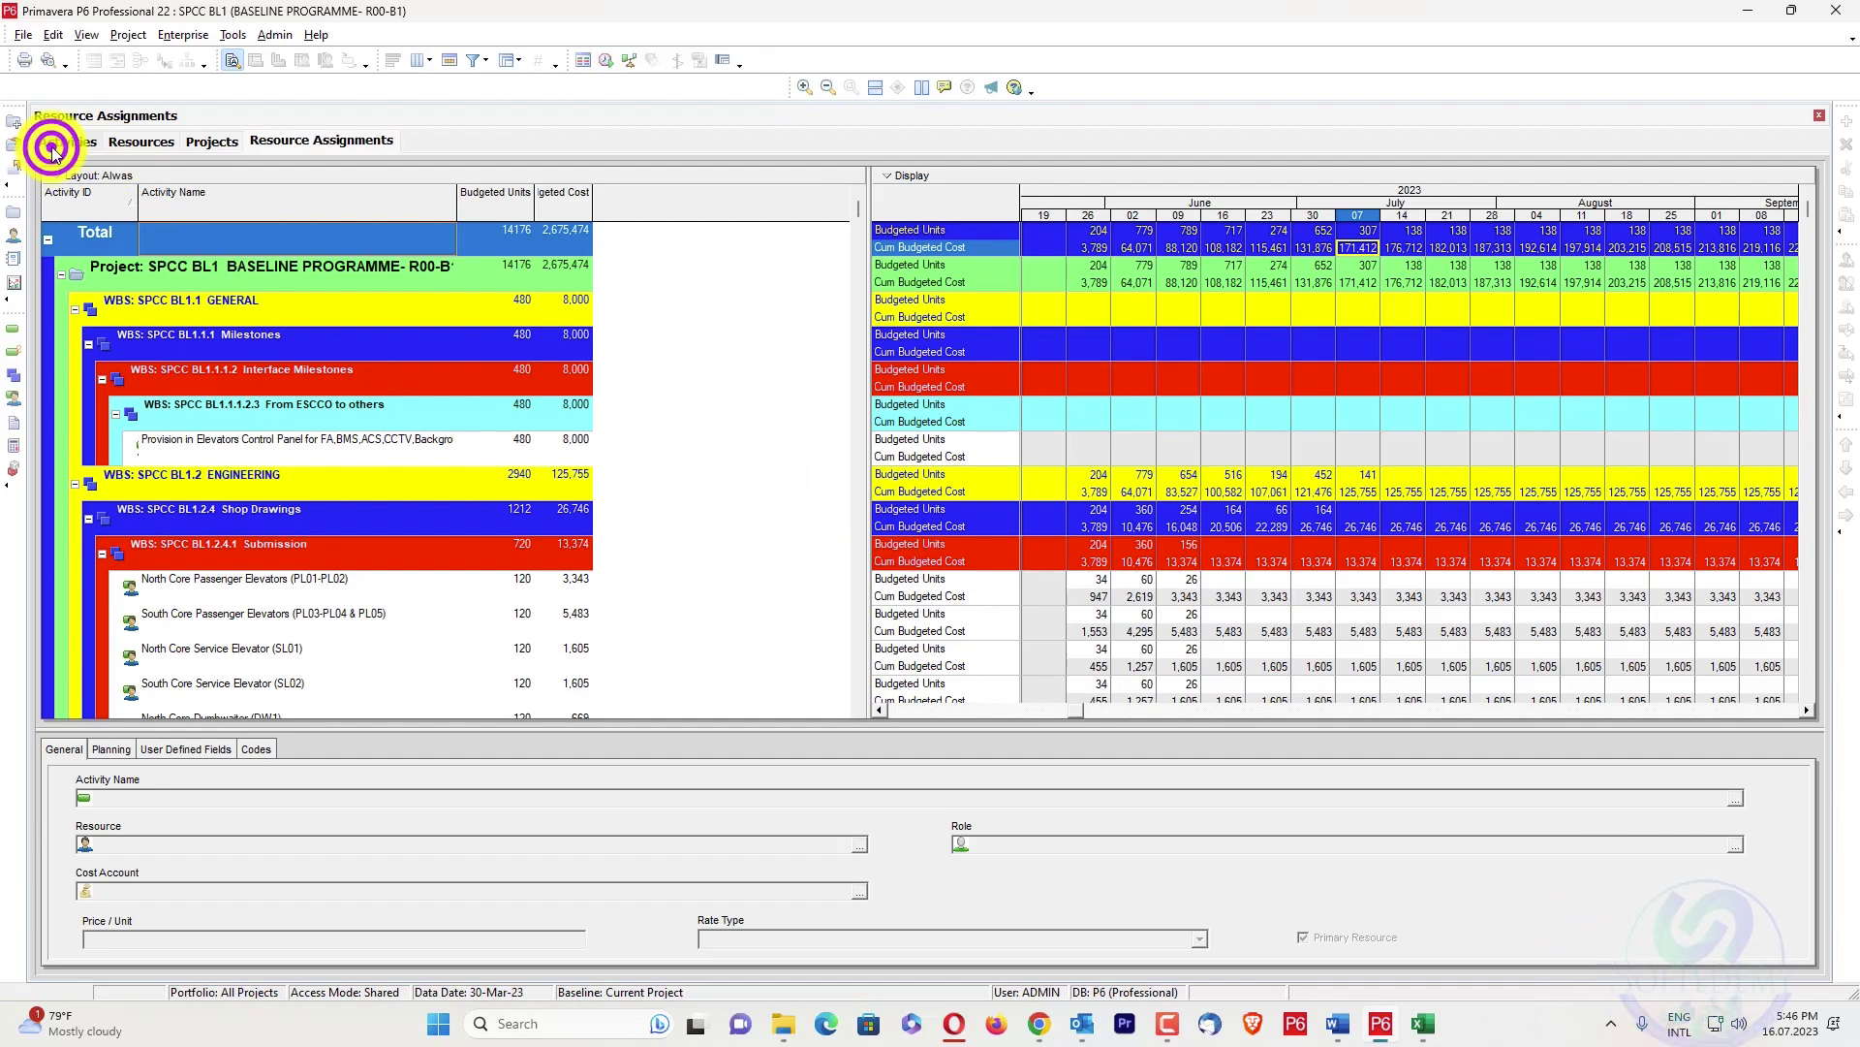
scroll(1121, 427, up, 3)
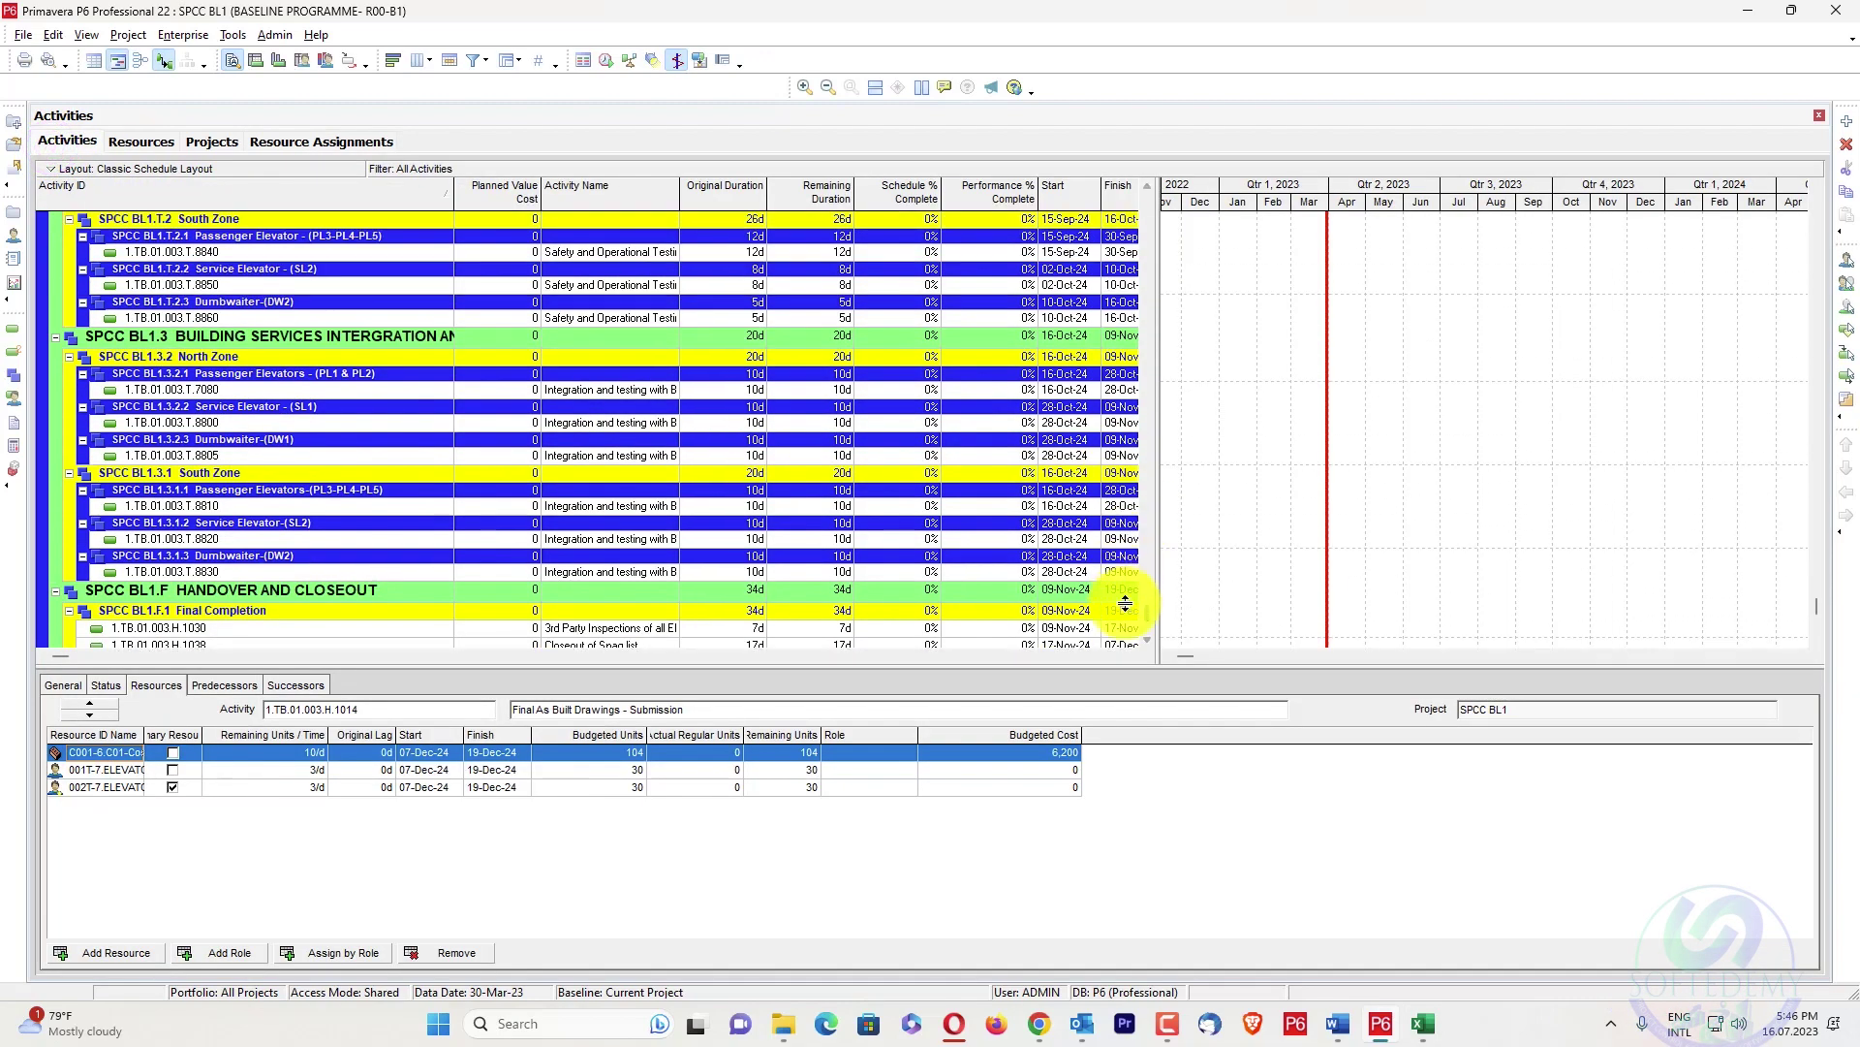
drag(1152, 606, 1159, 182)
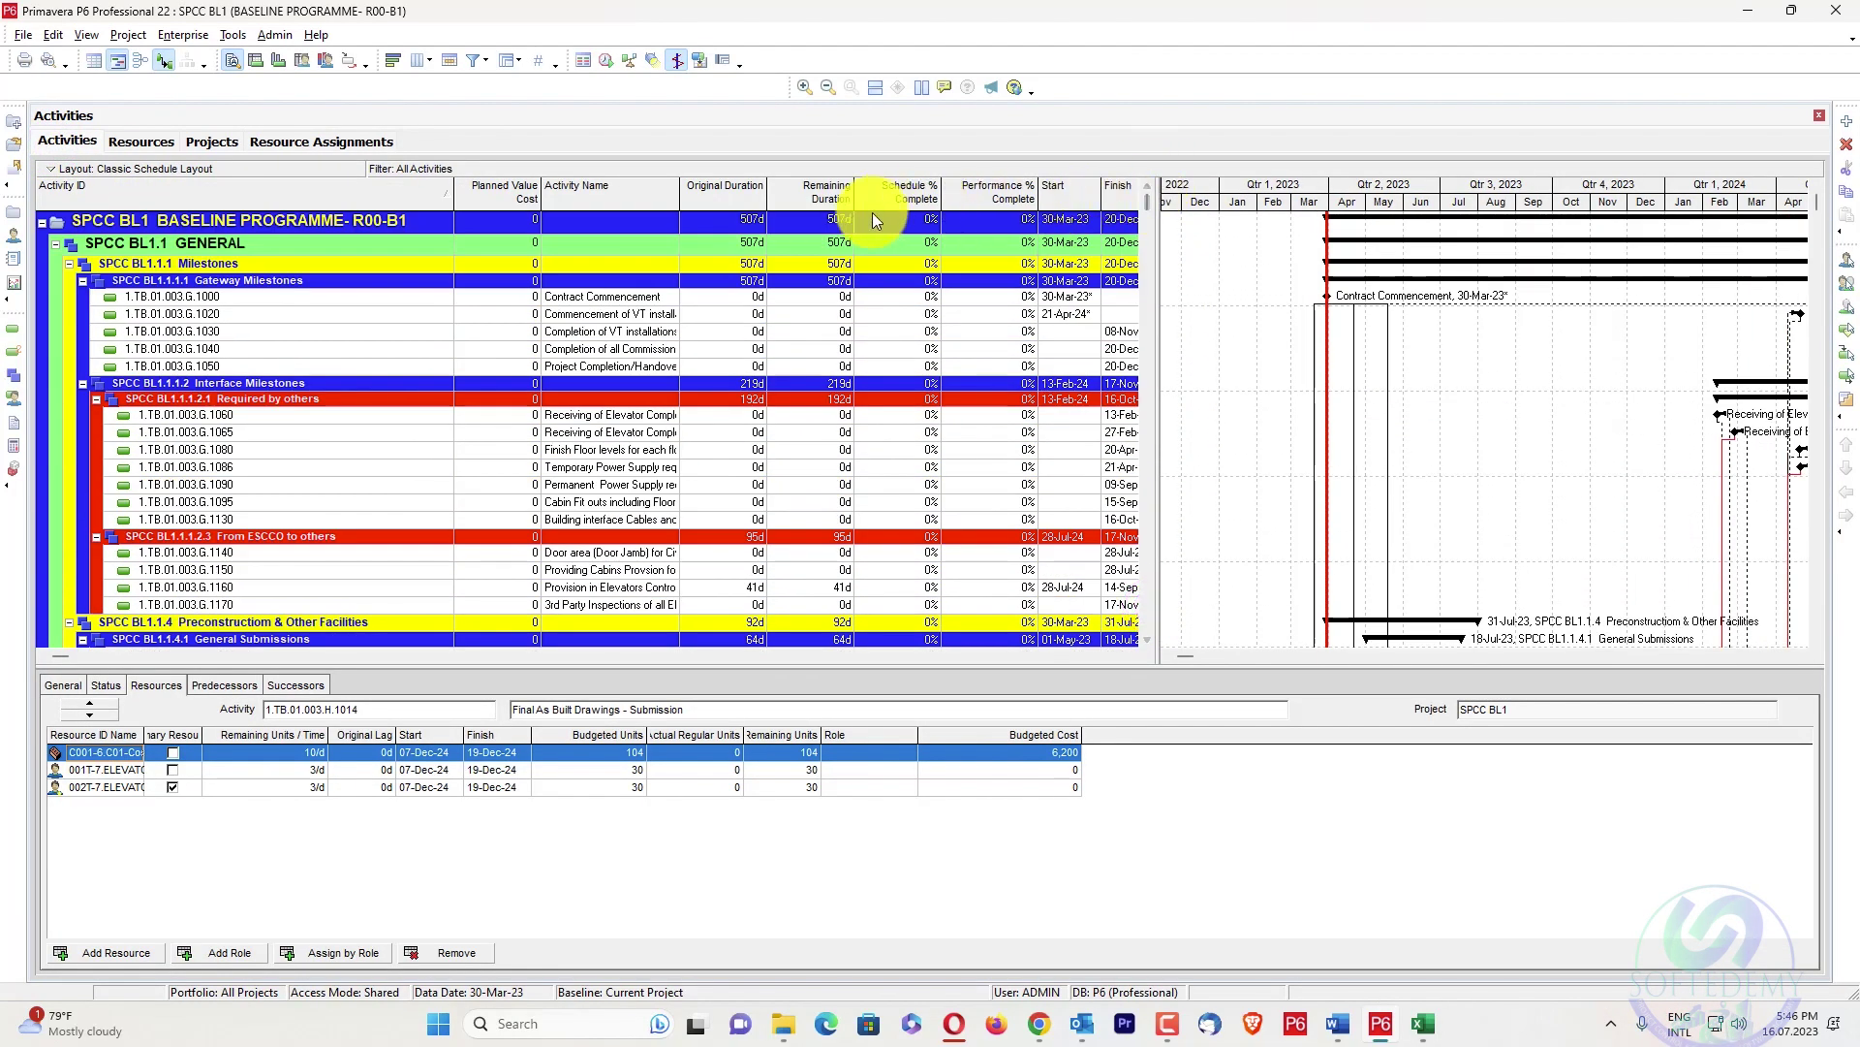
click(230, 141)
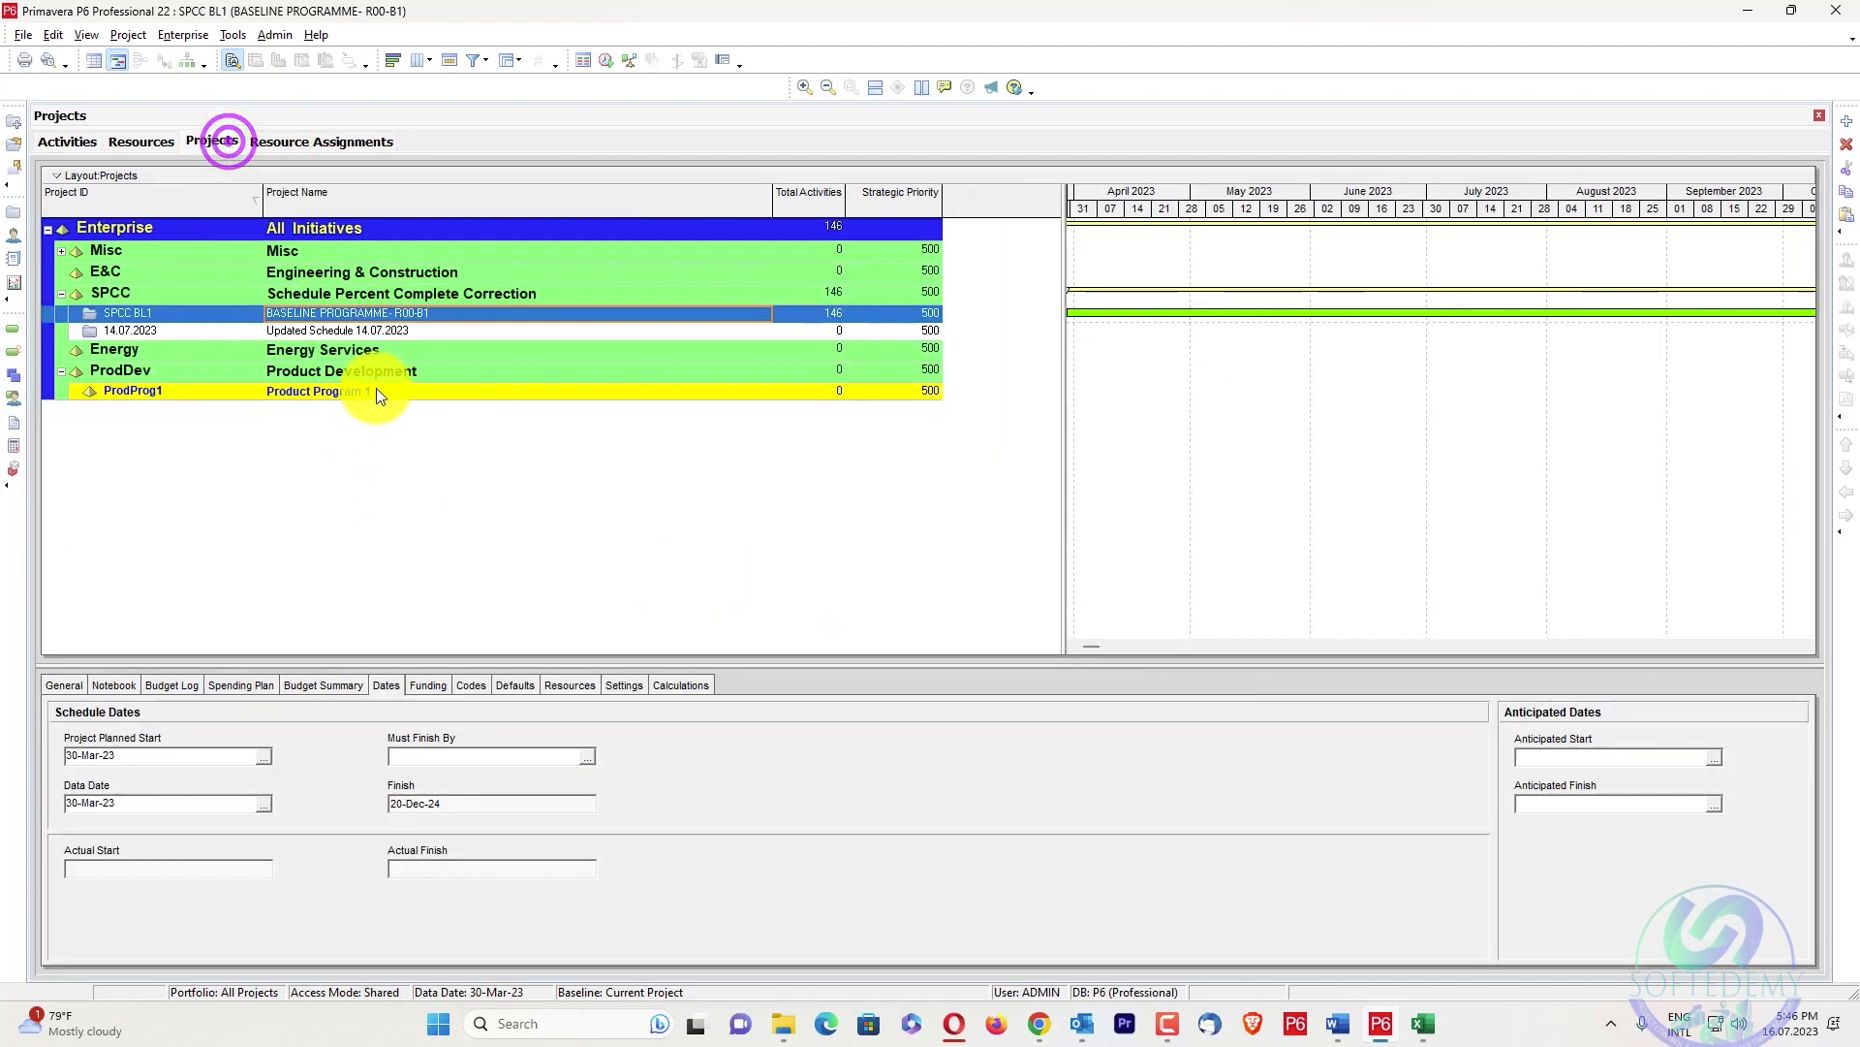
right_click(427, 334)
click(484, 342)
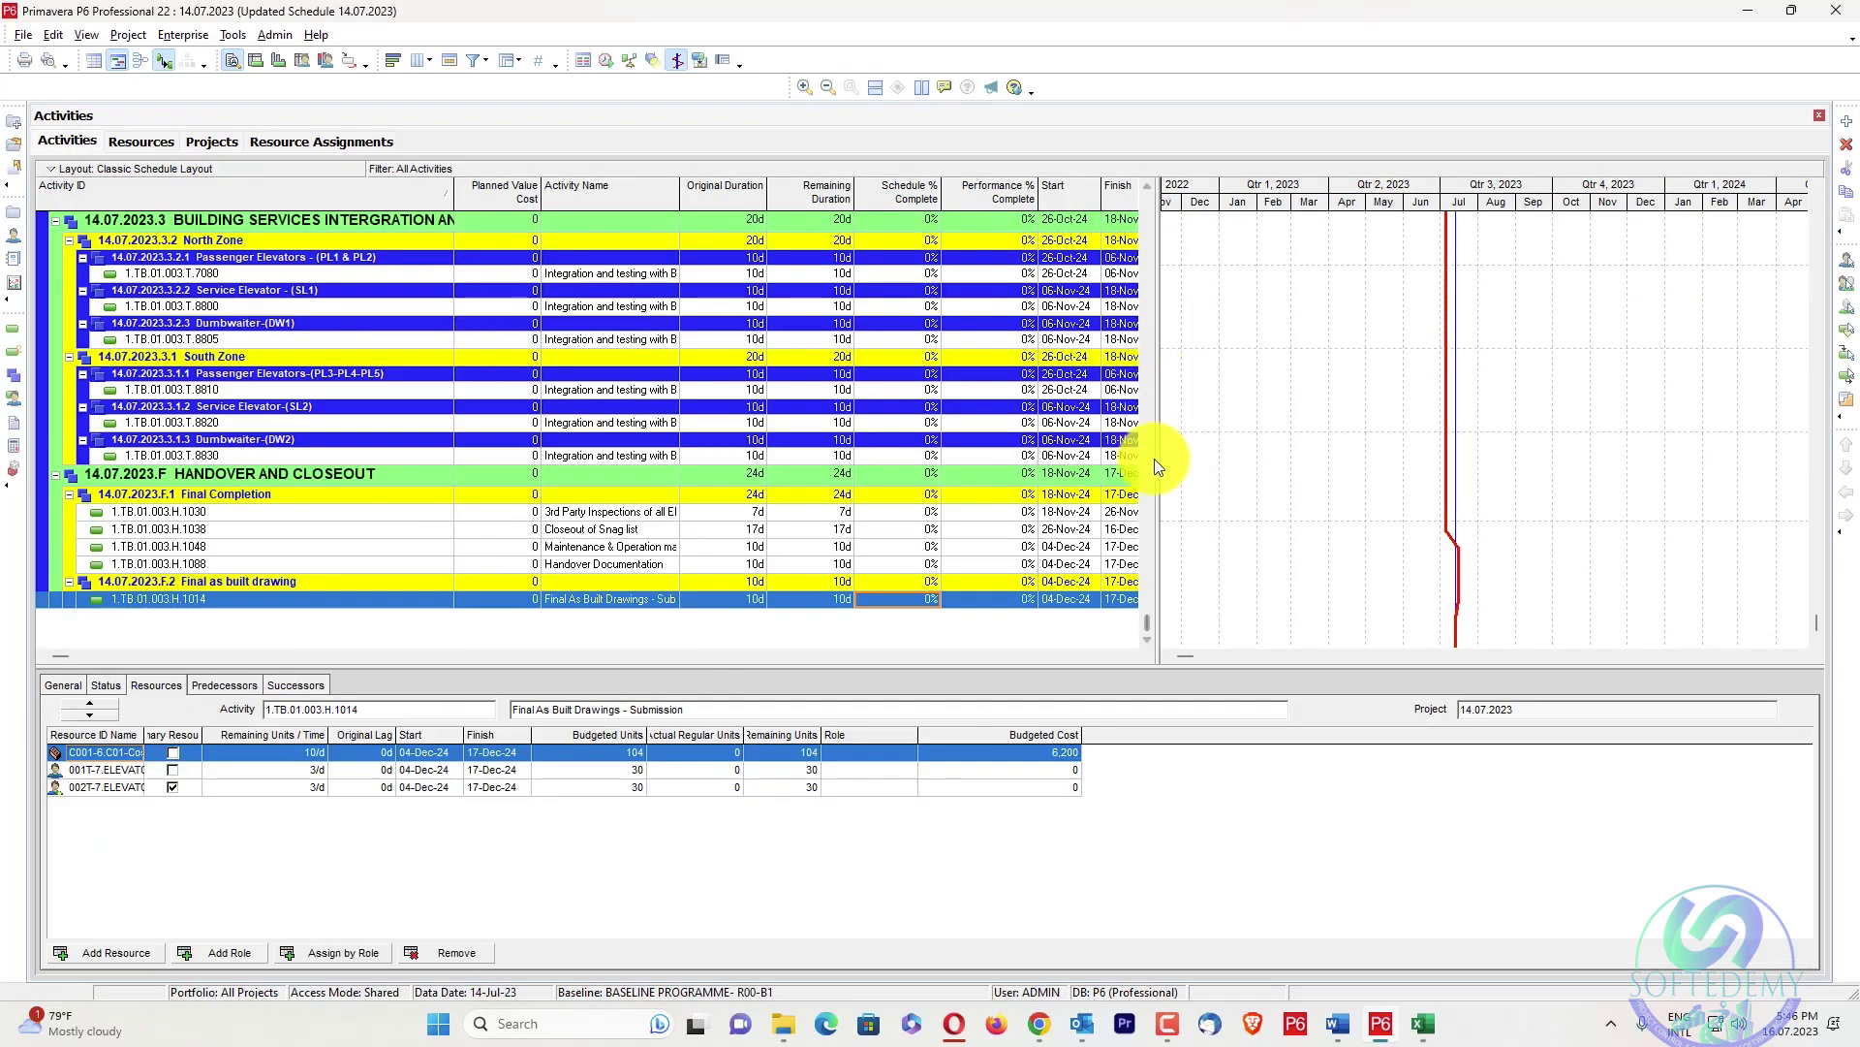
Compare the updated schedule's project-level Schedule % Complete with the cumulative percentage in J13 of the Excel workbook
drag(1145, 617, 1184, 201)
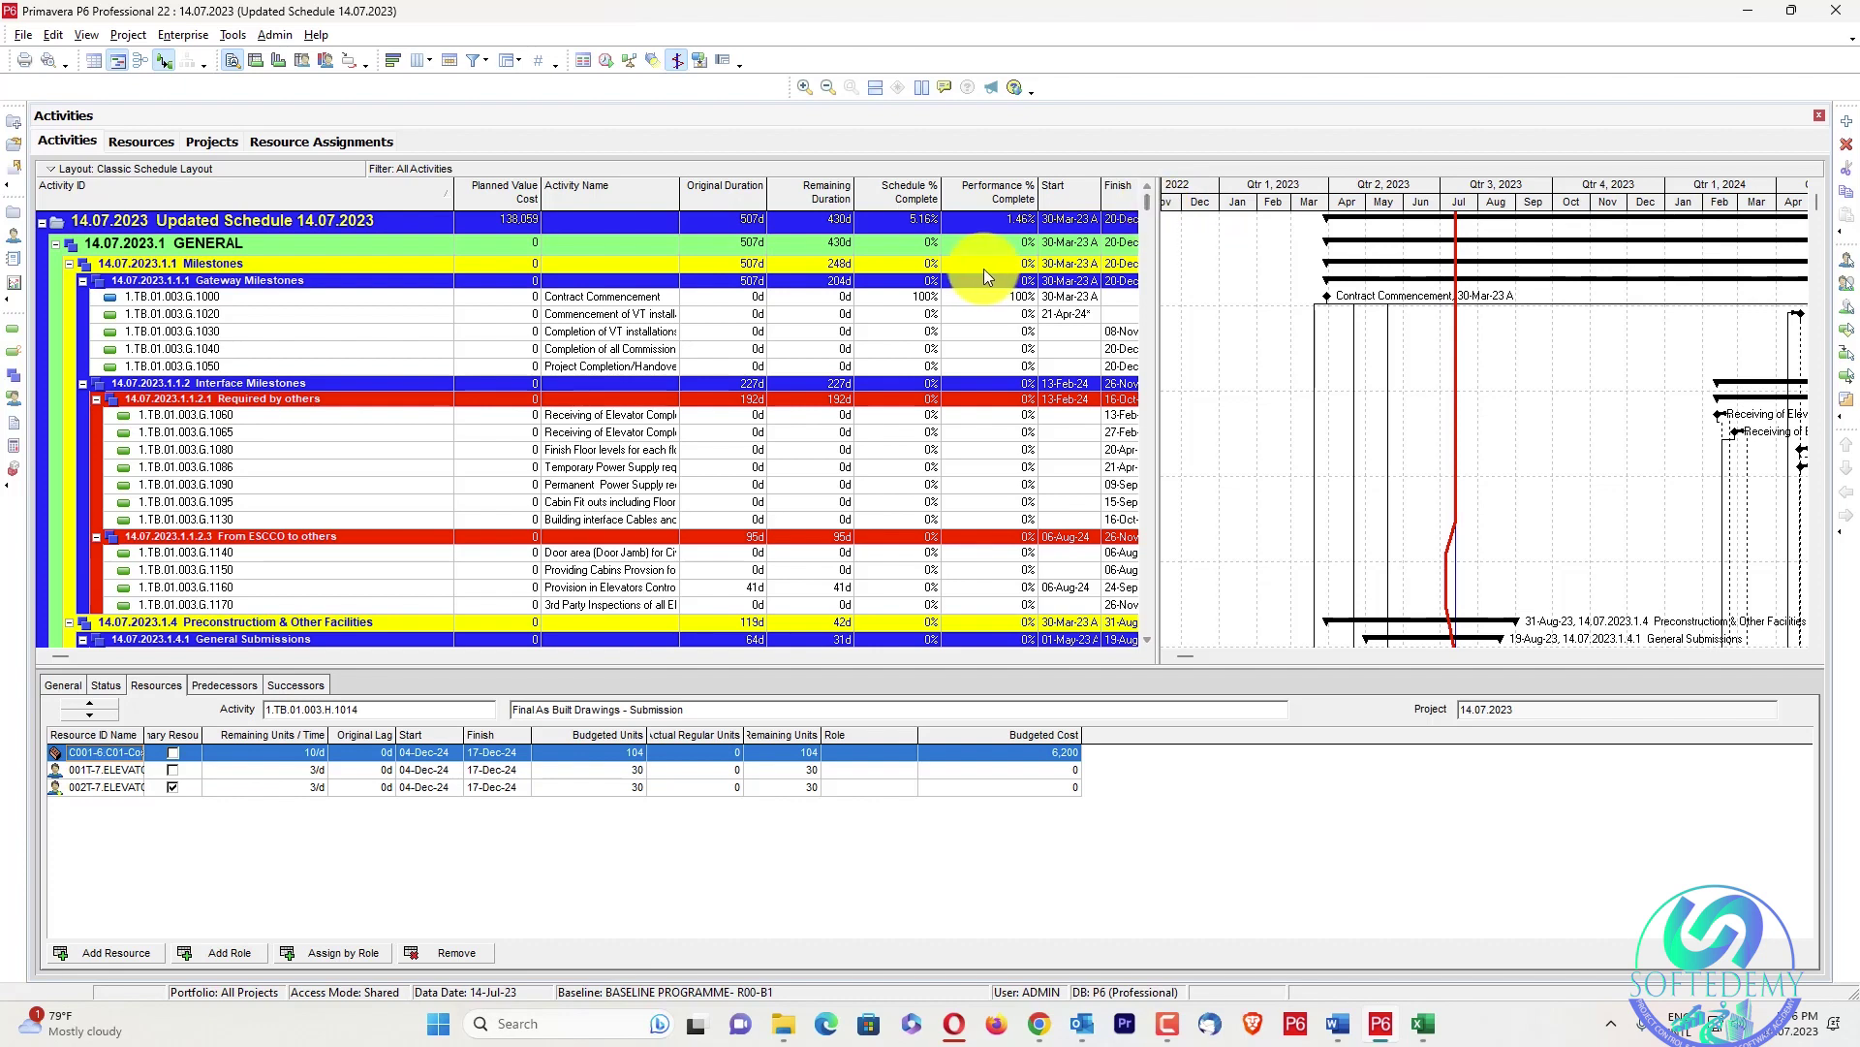
click(906, 223)
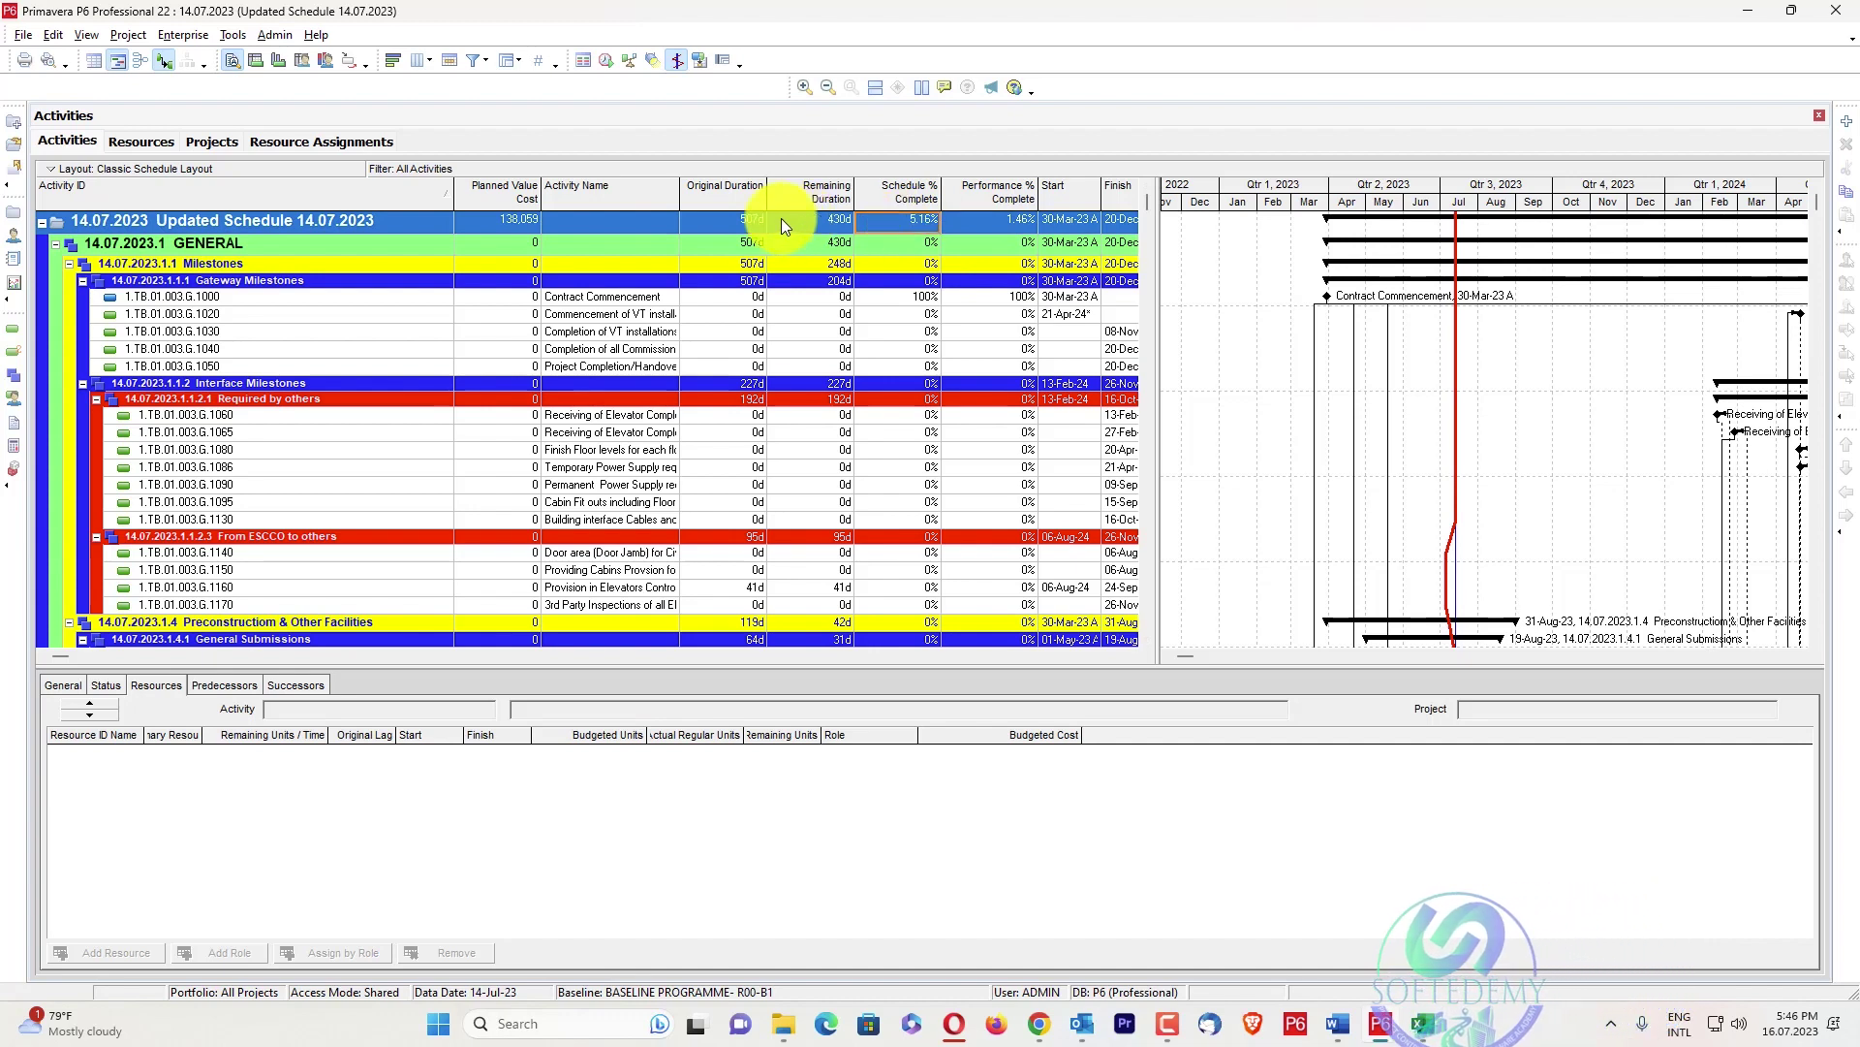
key(alt+Tab)
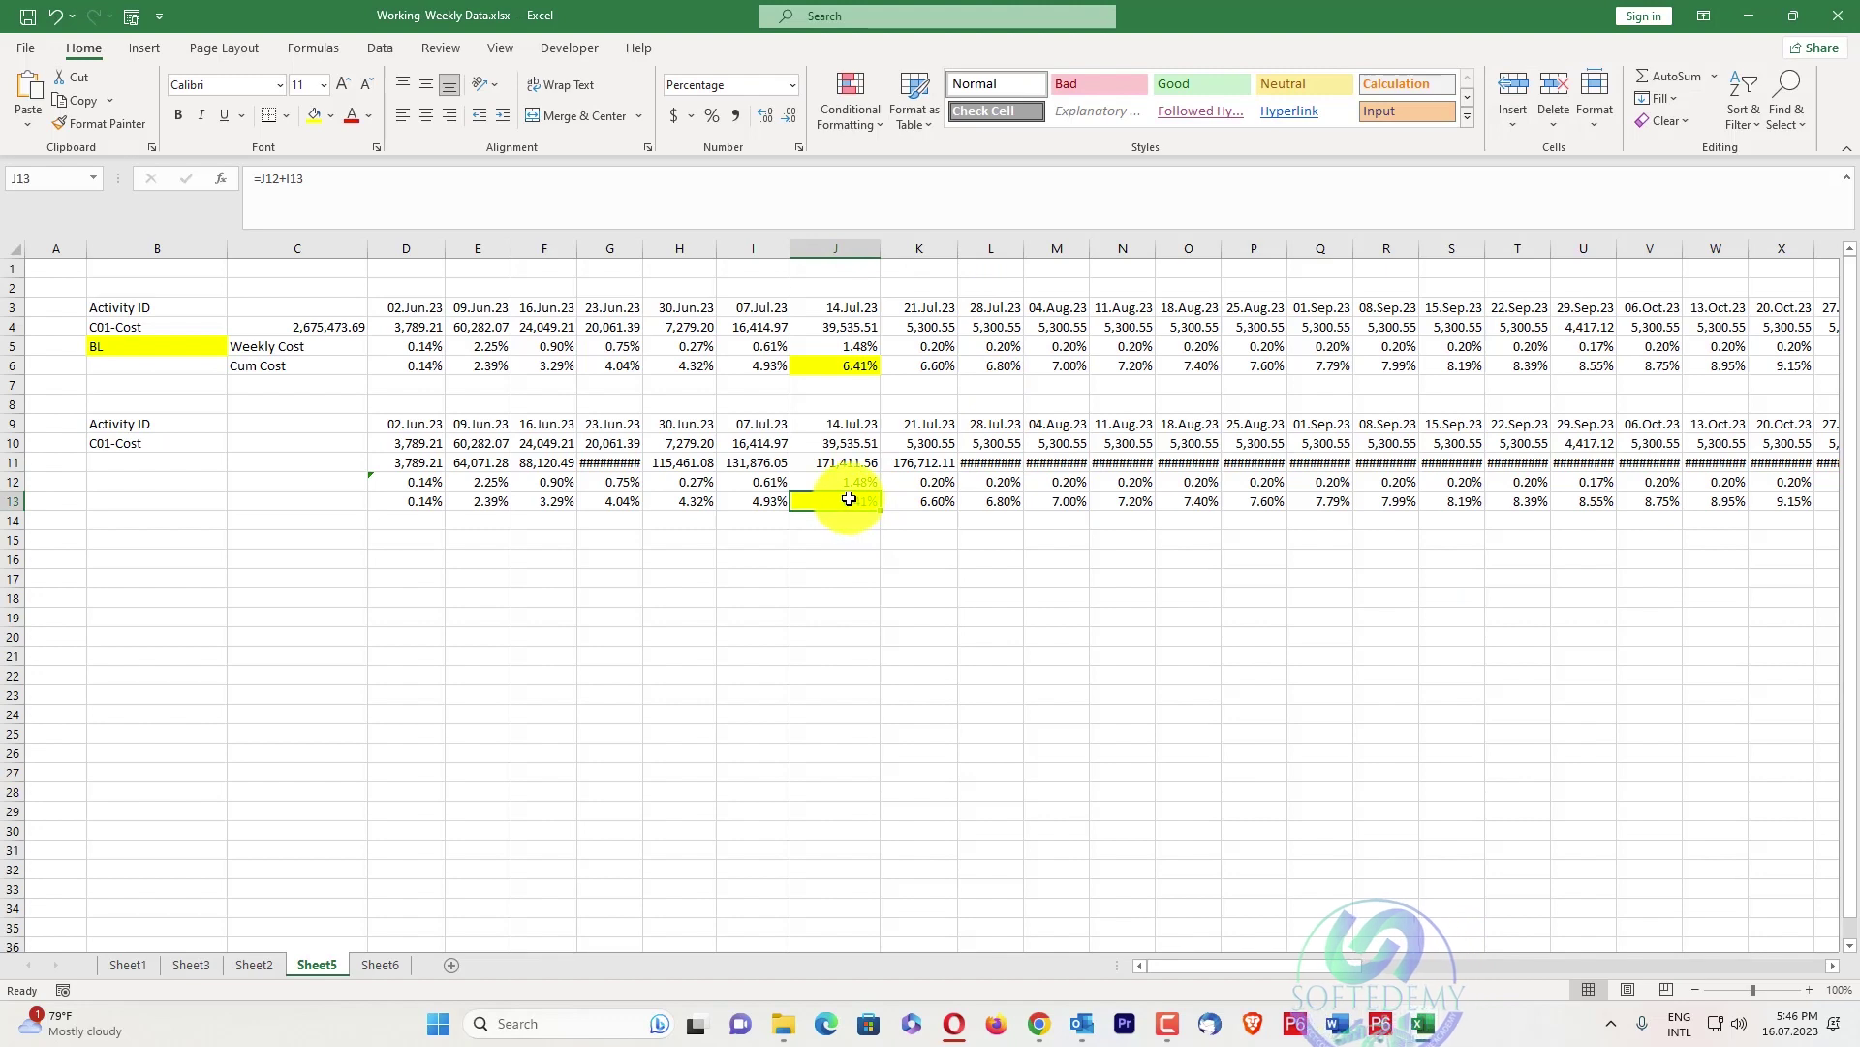
key(alt+Tab)
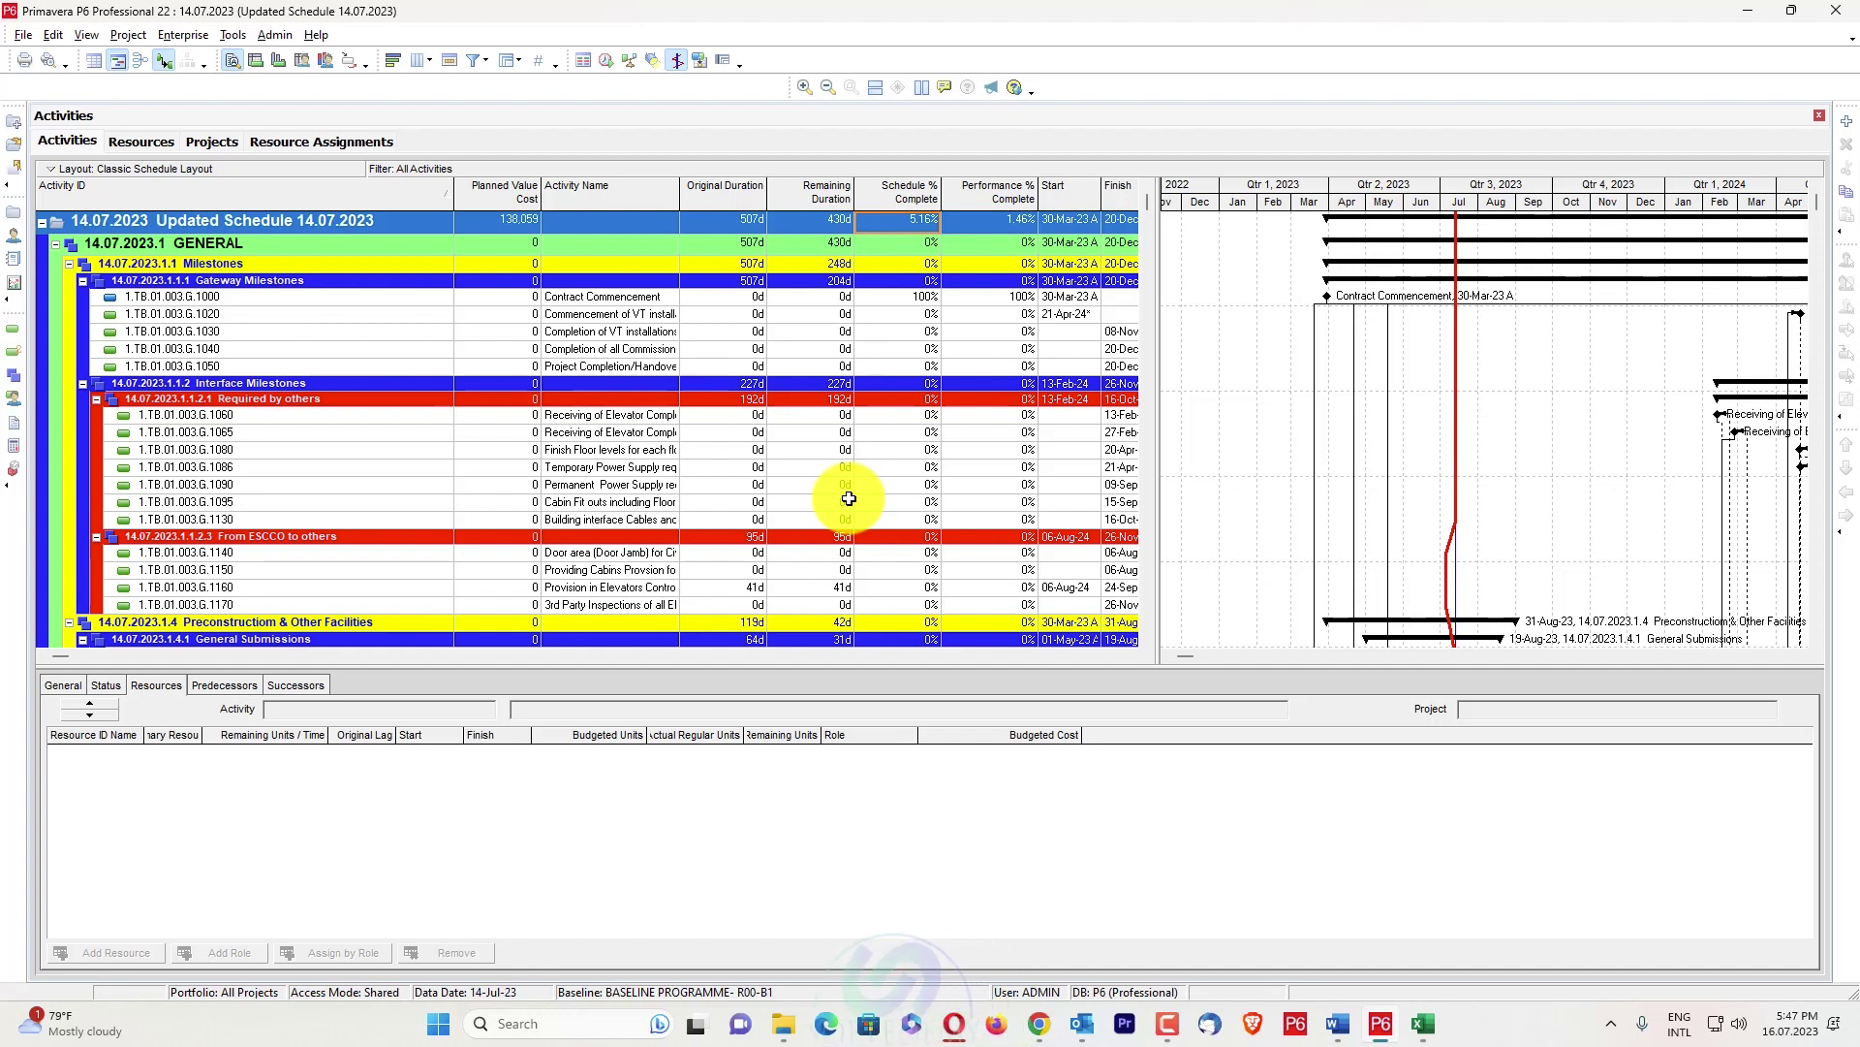
Inspect the C01-Cost resource's Price / Unit, the updated project's resource assignments and its calculation settings
click(153, 140)
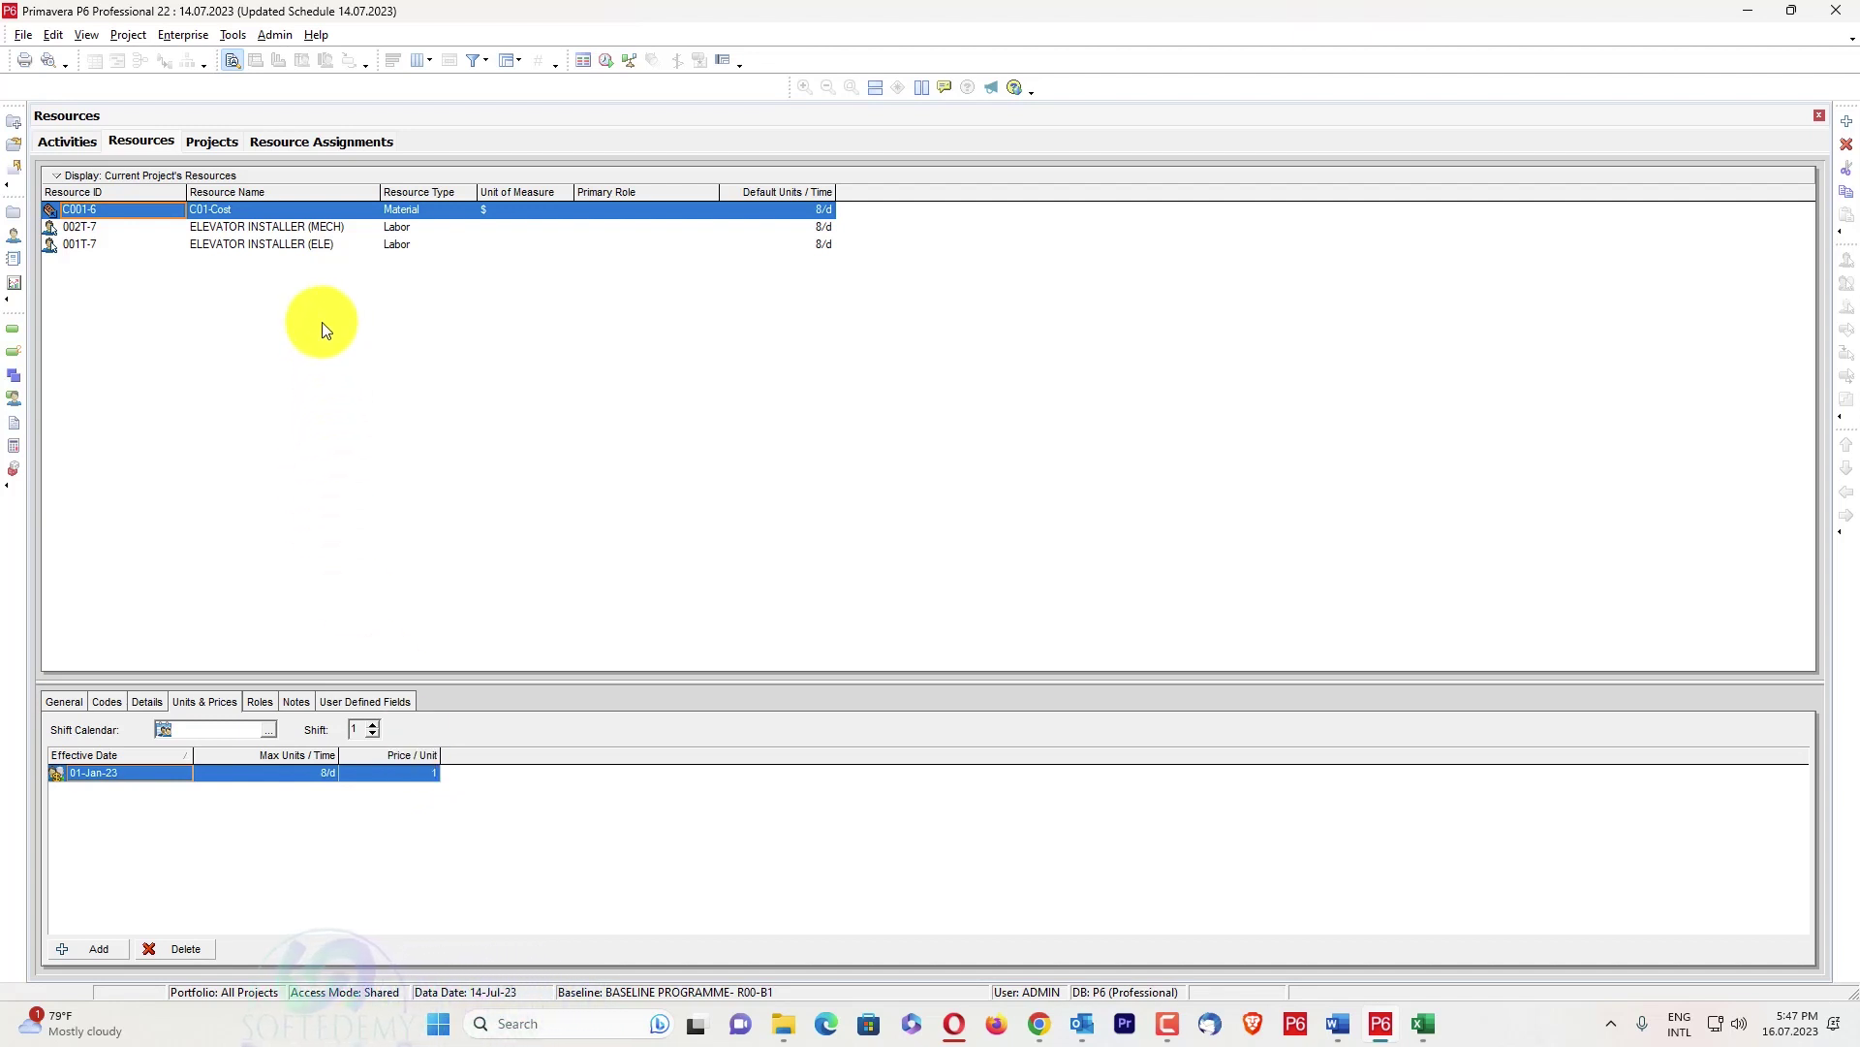
click(425, 775)
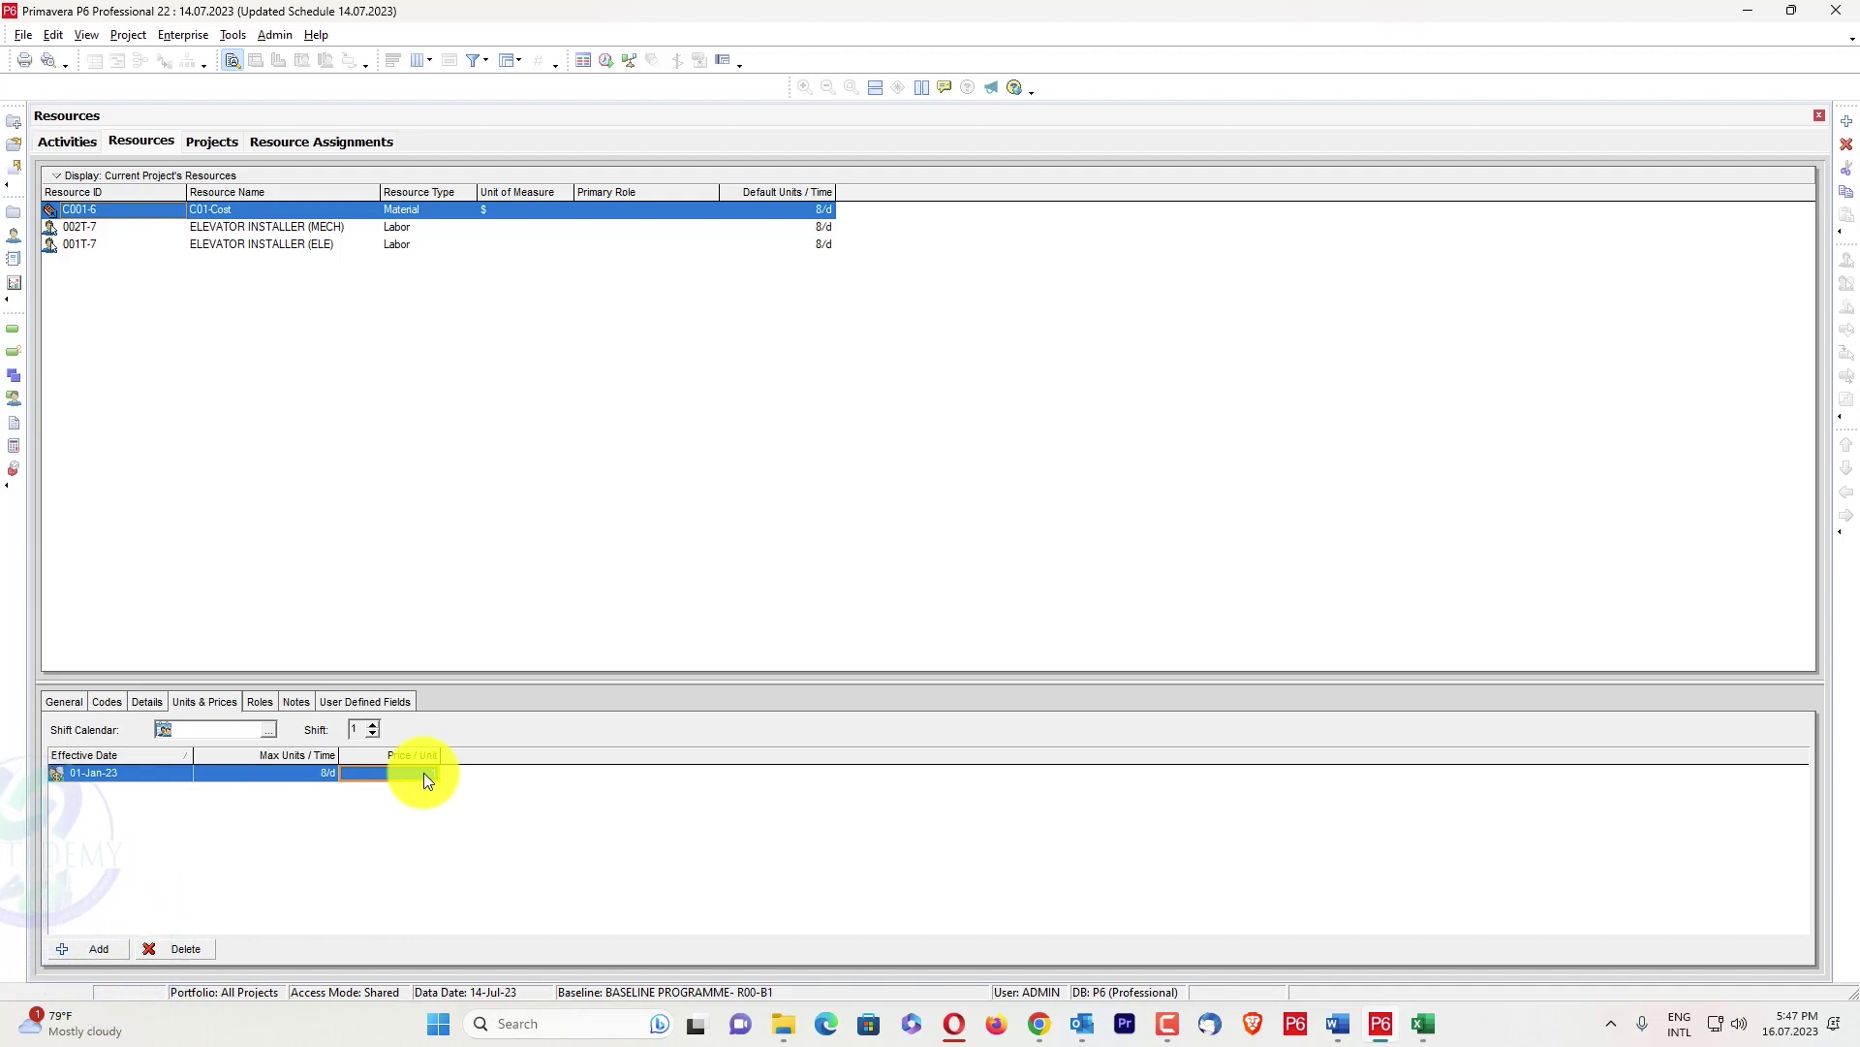
click(361, 147)
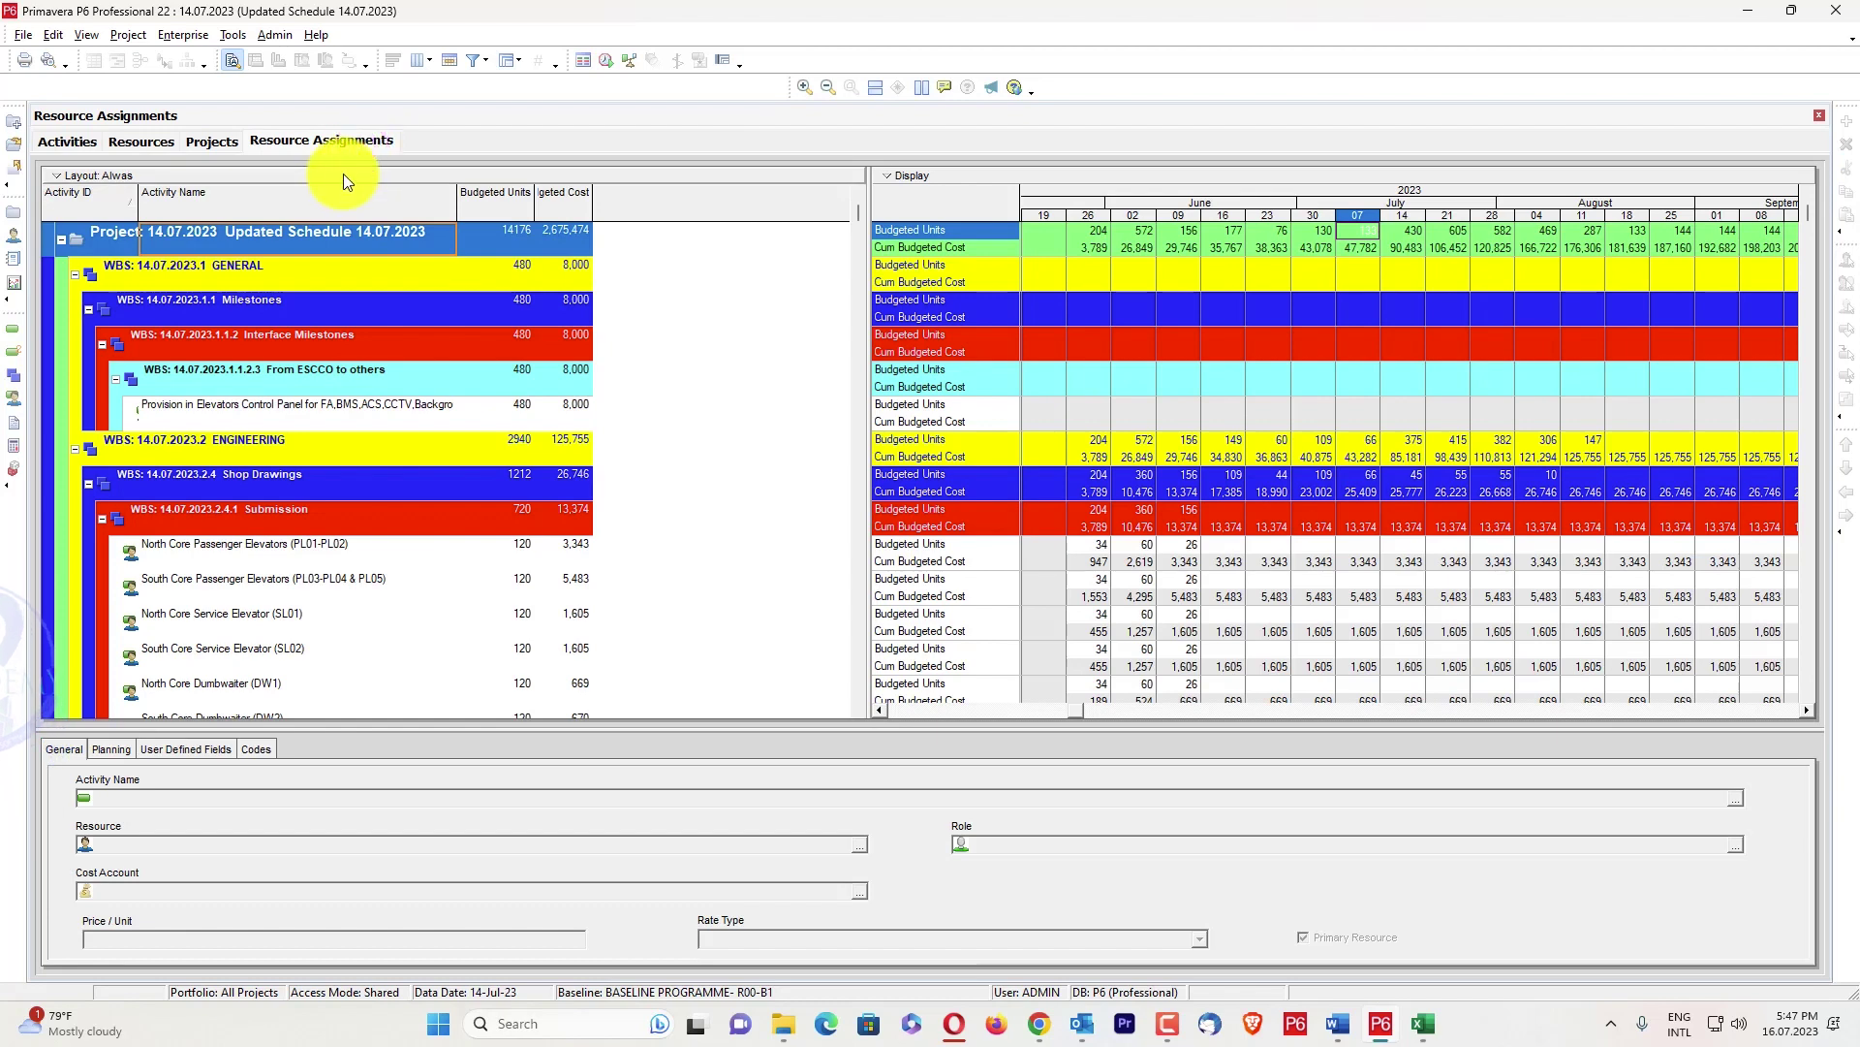
click(215, 145)
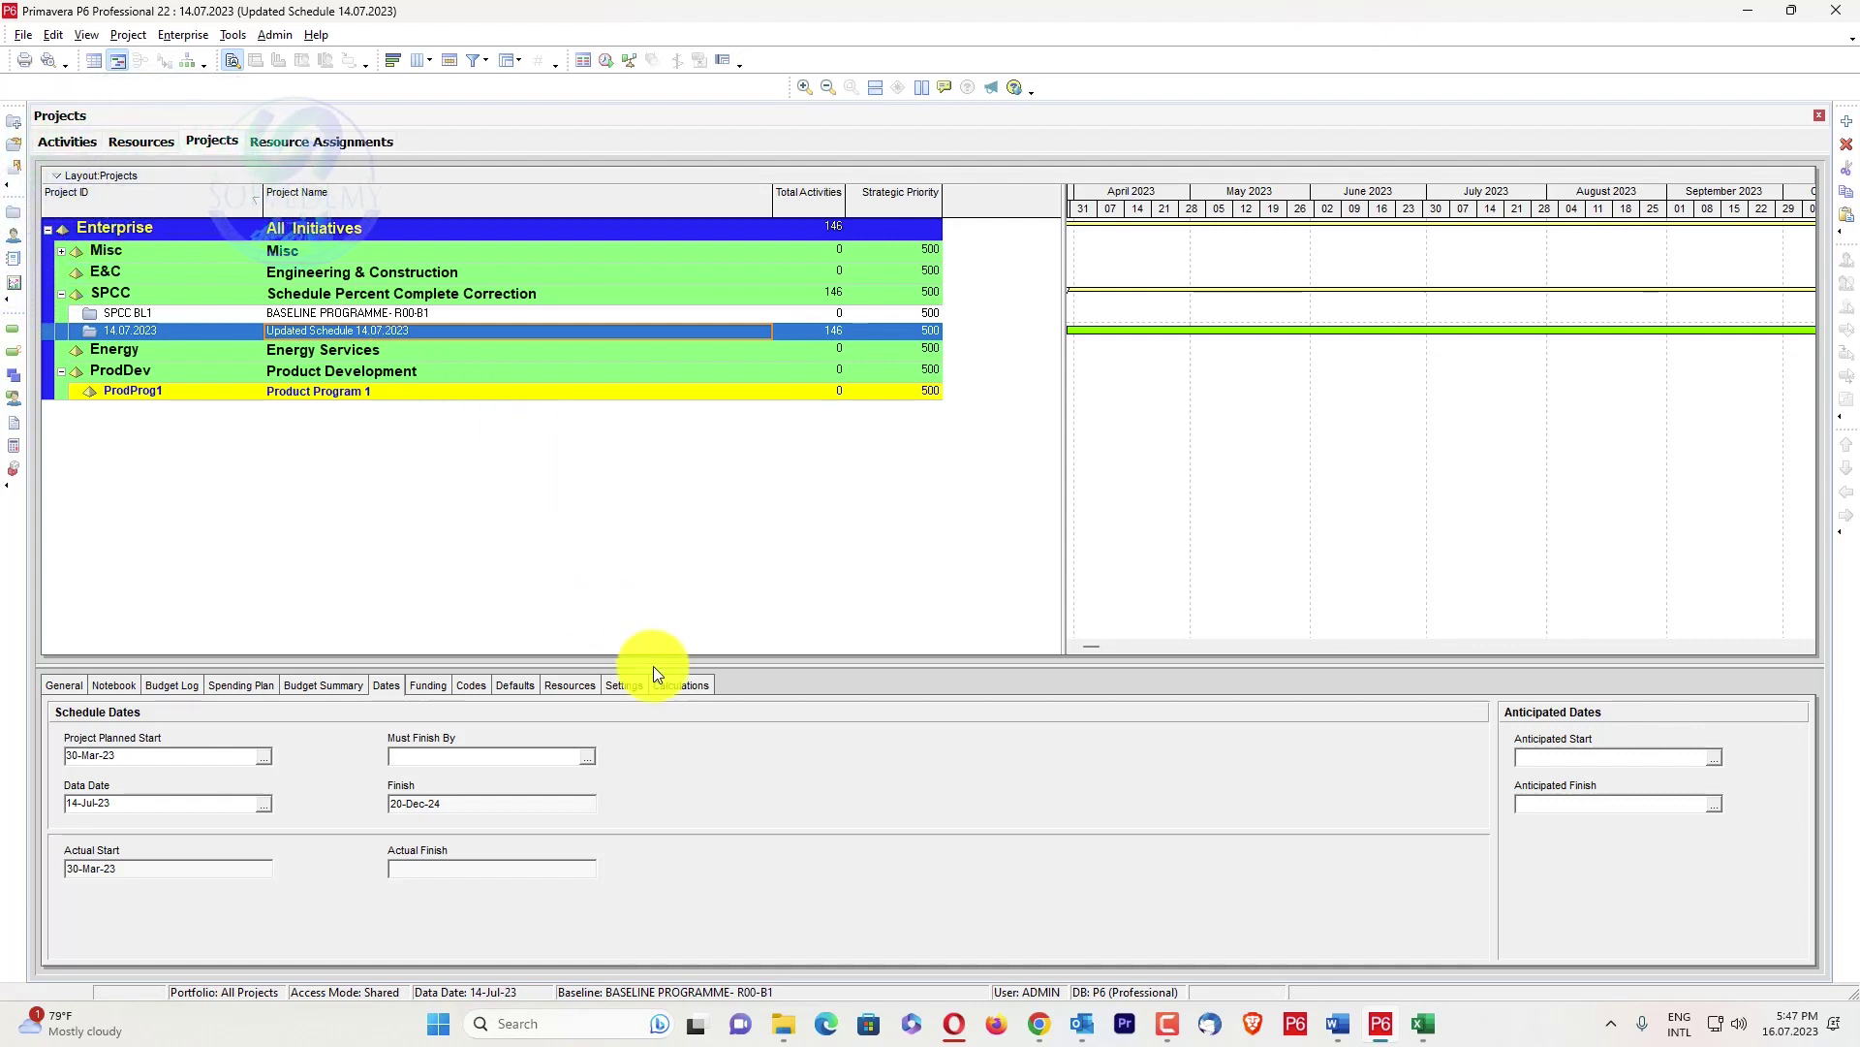
click(675, 683)
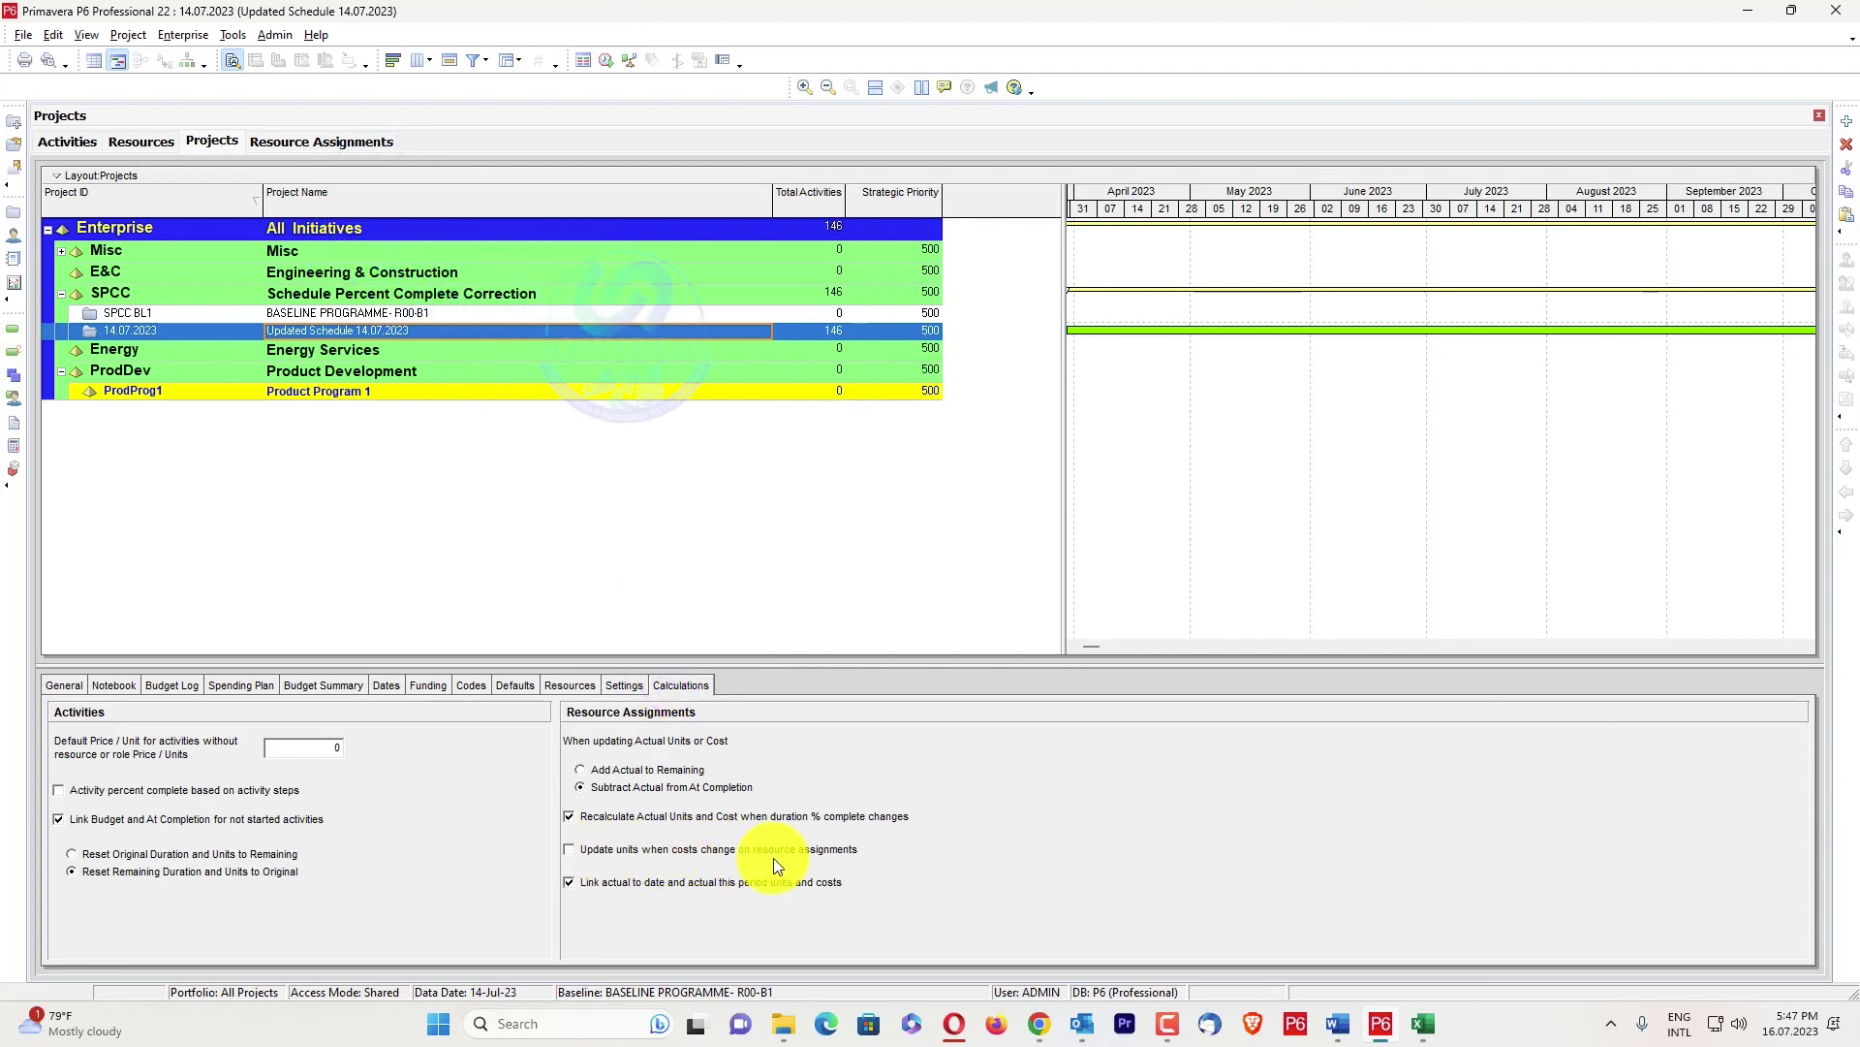
Widen the Budgeted Cost column in Resource Assignments and inspect the updated project's Budgeted Cost and Budgeted Units
click(308, 143)
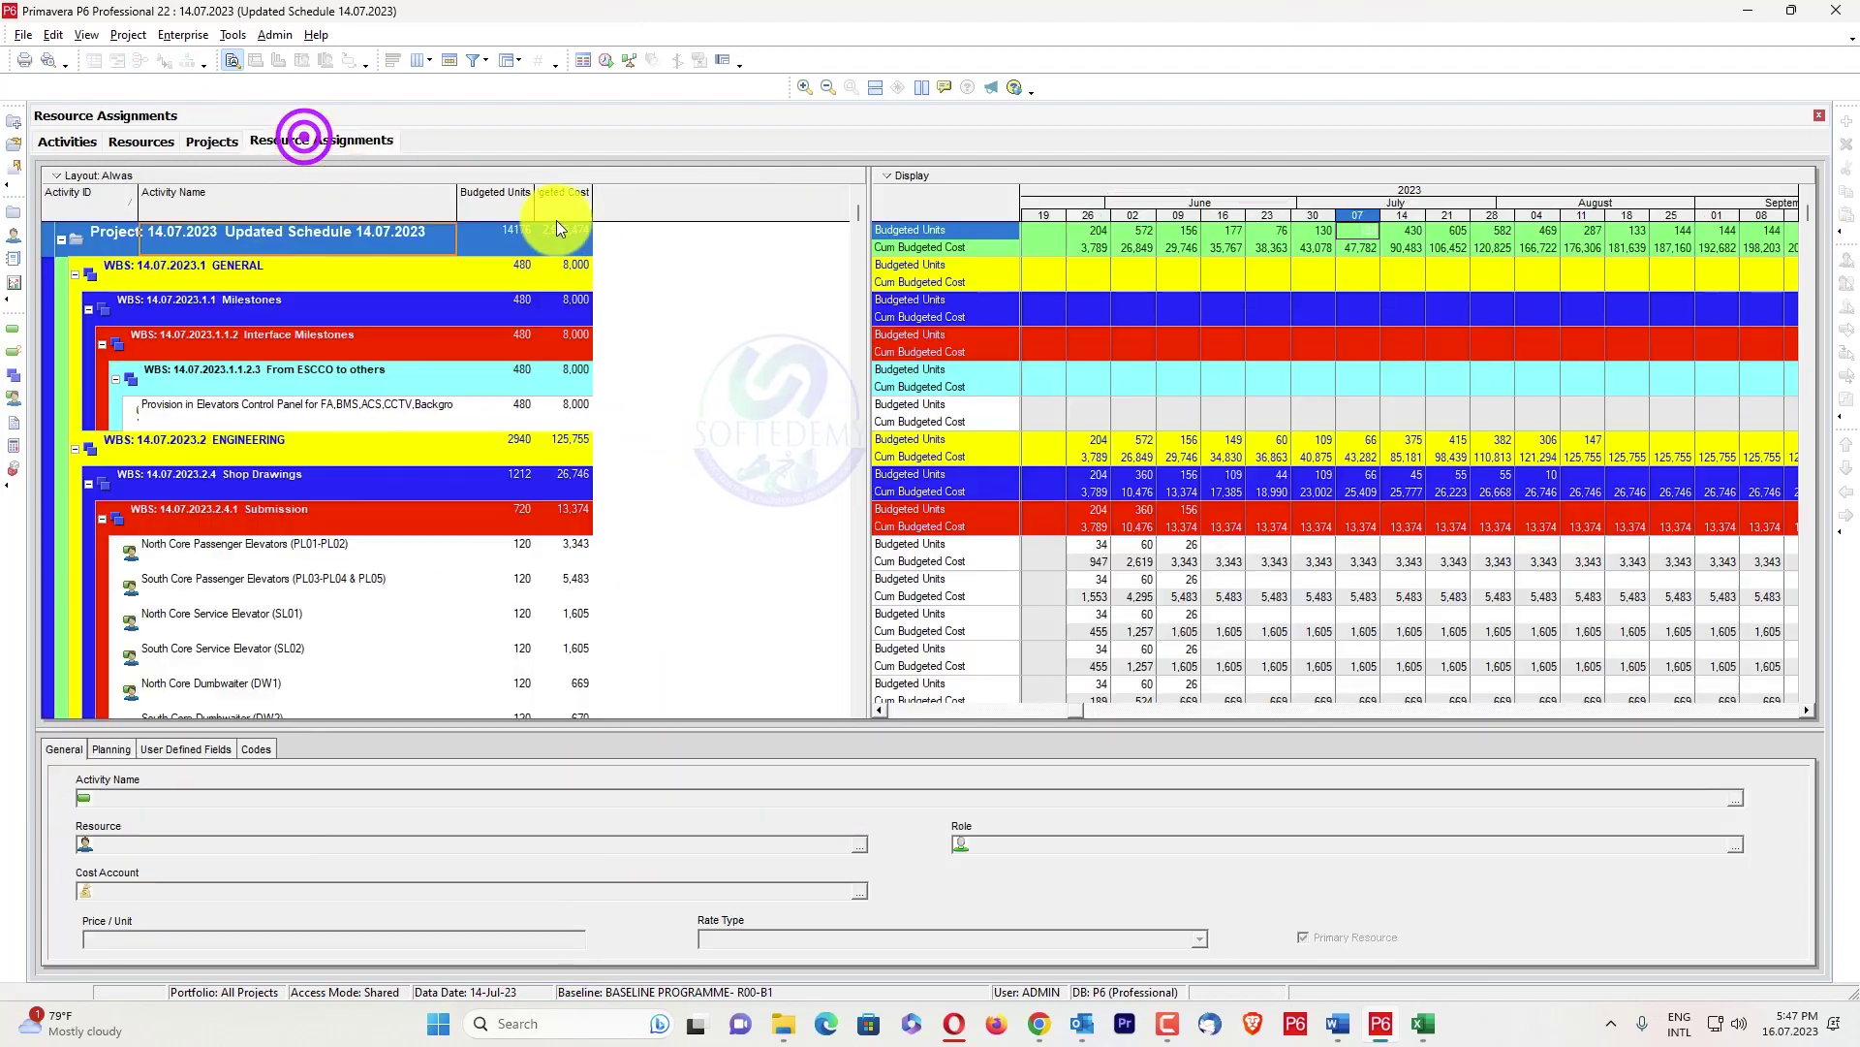
drag(592, 206, 689, 206)
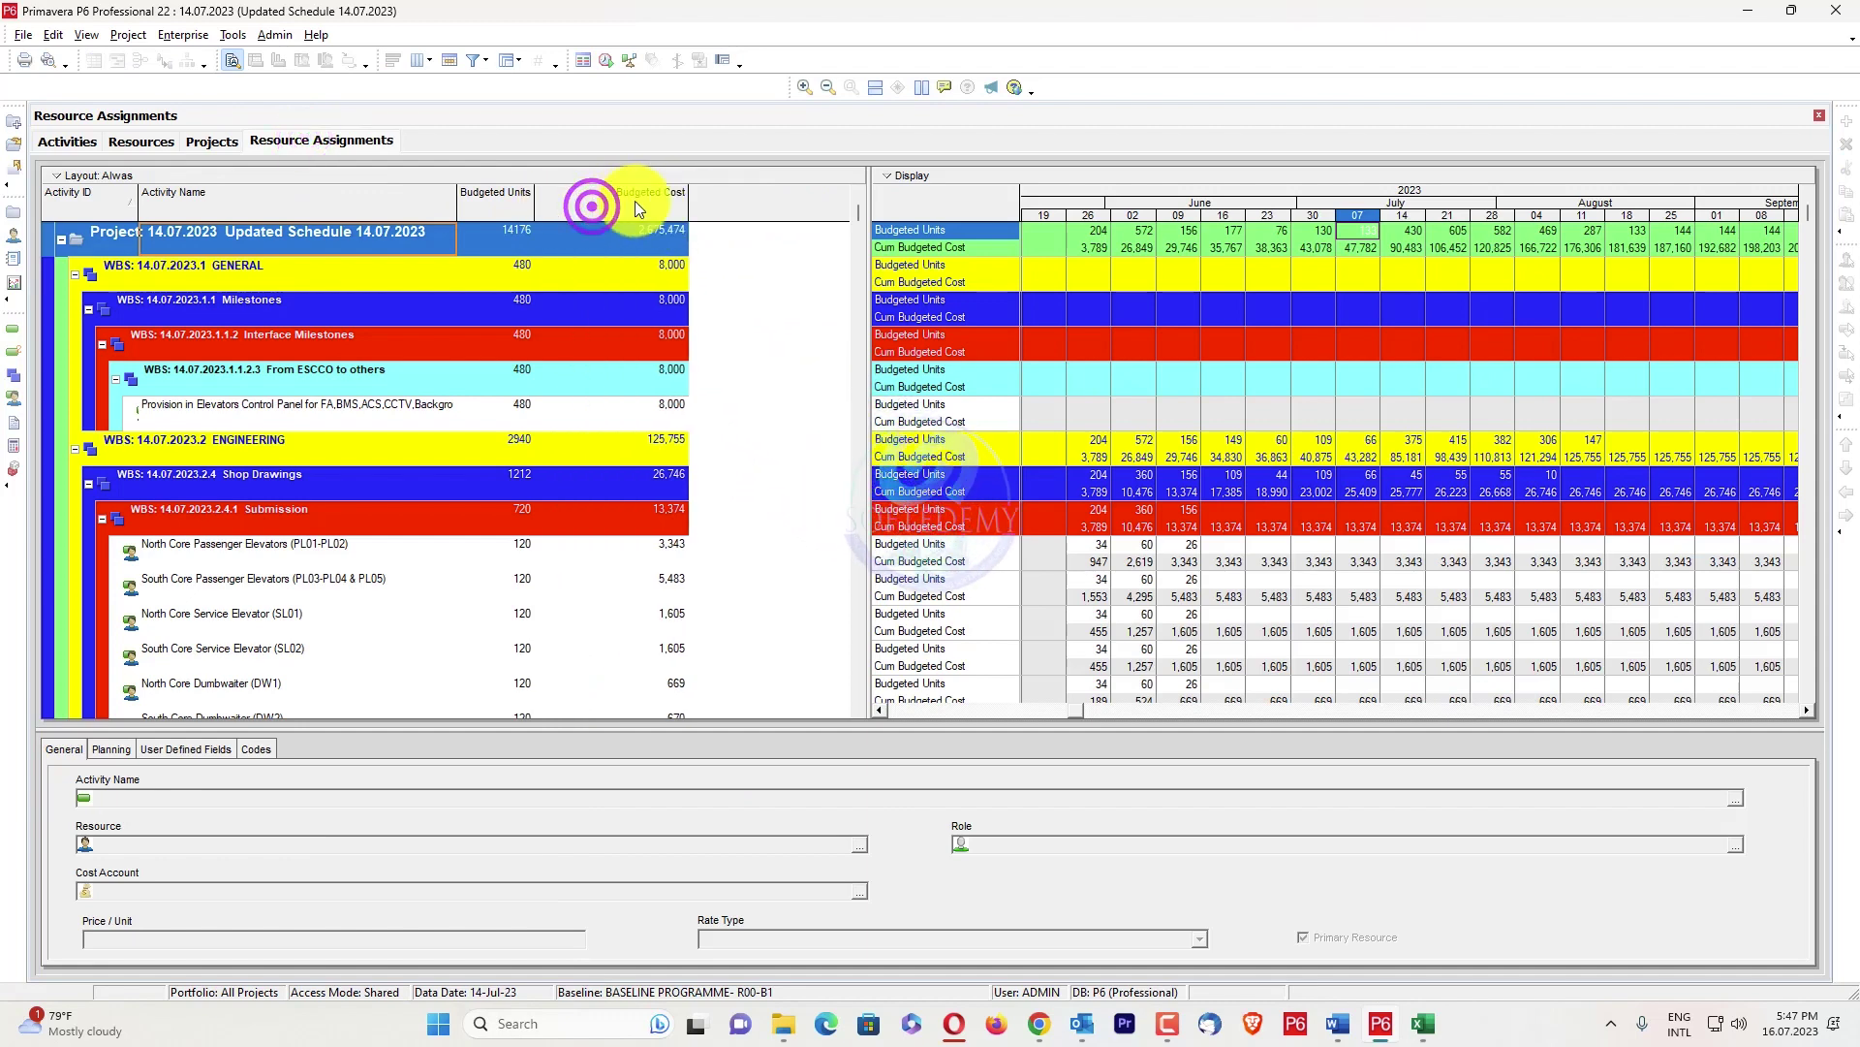
click(641, 238)
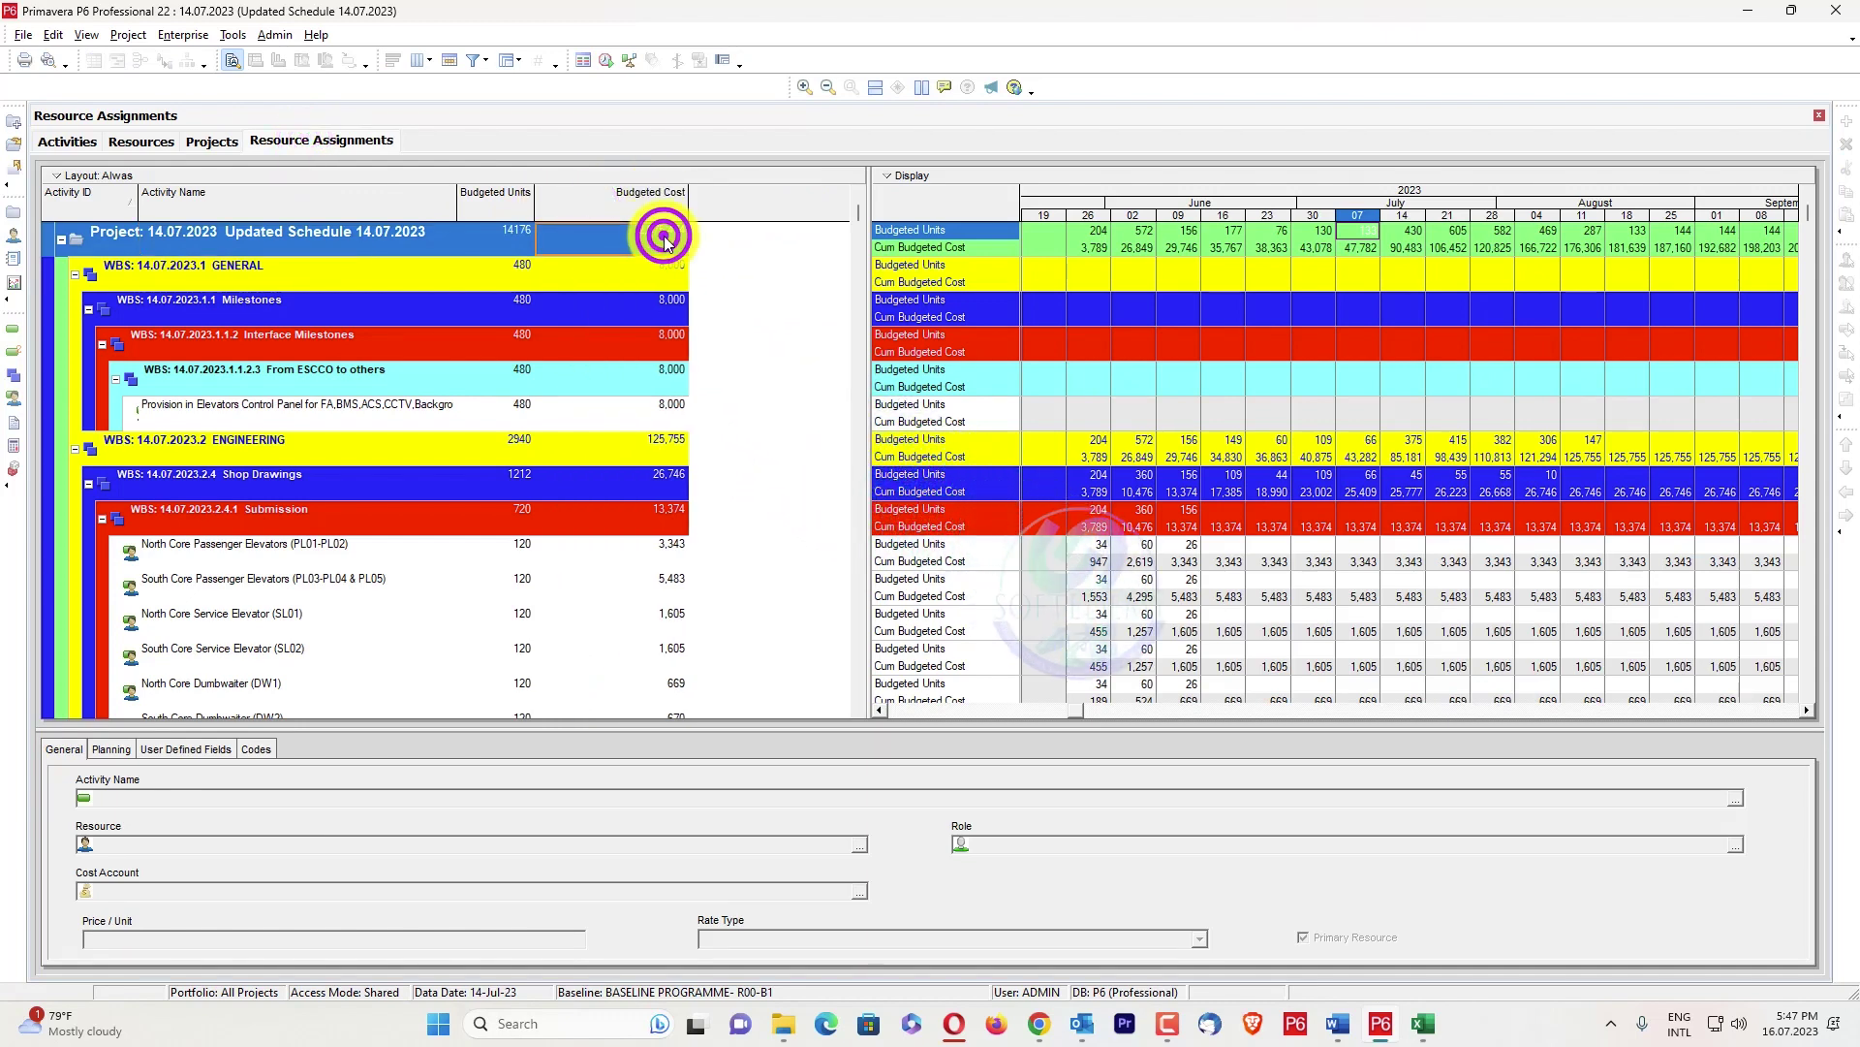
click(503, 233)
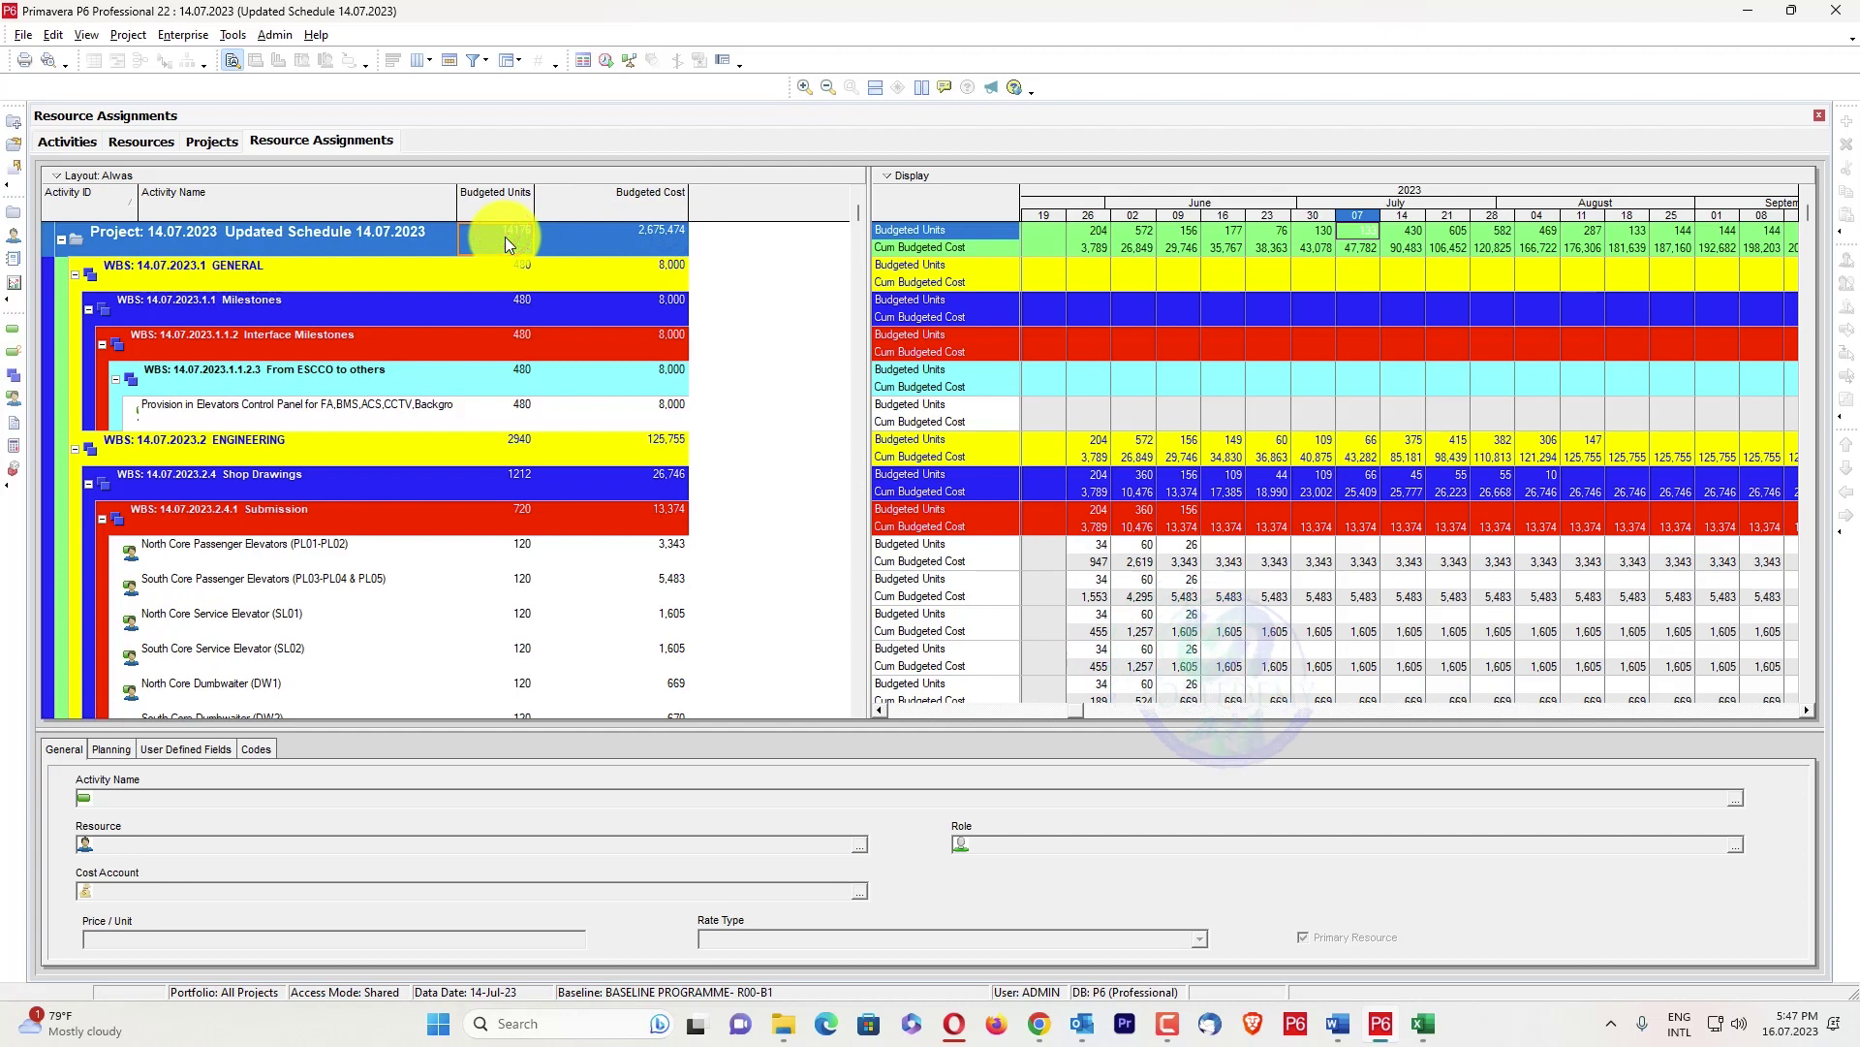
Recheck the C01-Cost resource's Price / Unit against the updated project's Budgeted Units and Budgeted Cost, and locate Recalculate Assignment Costs
click(141, 145)
click(386, 771)
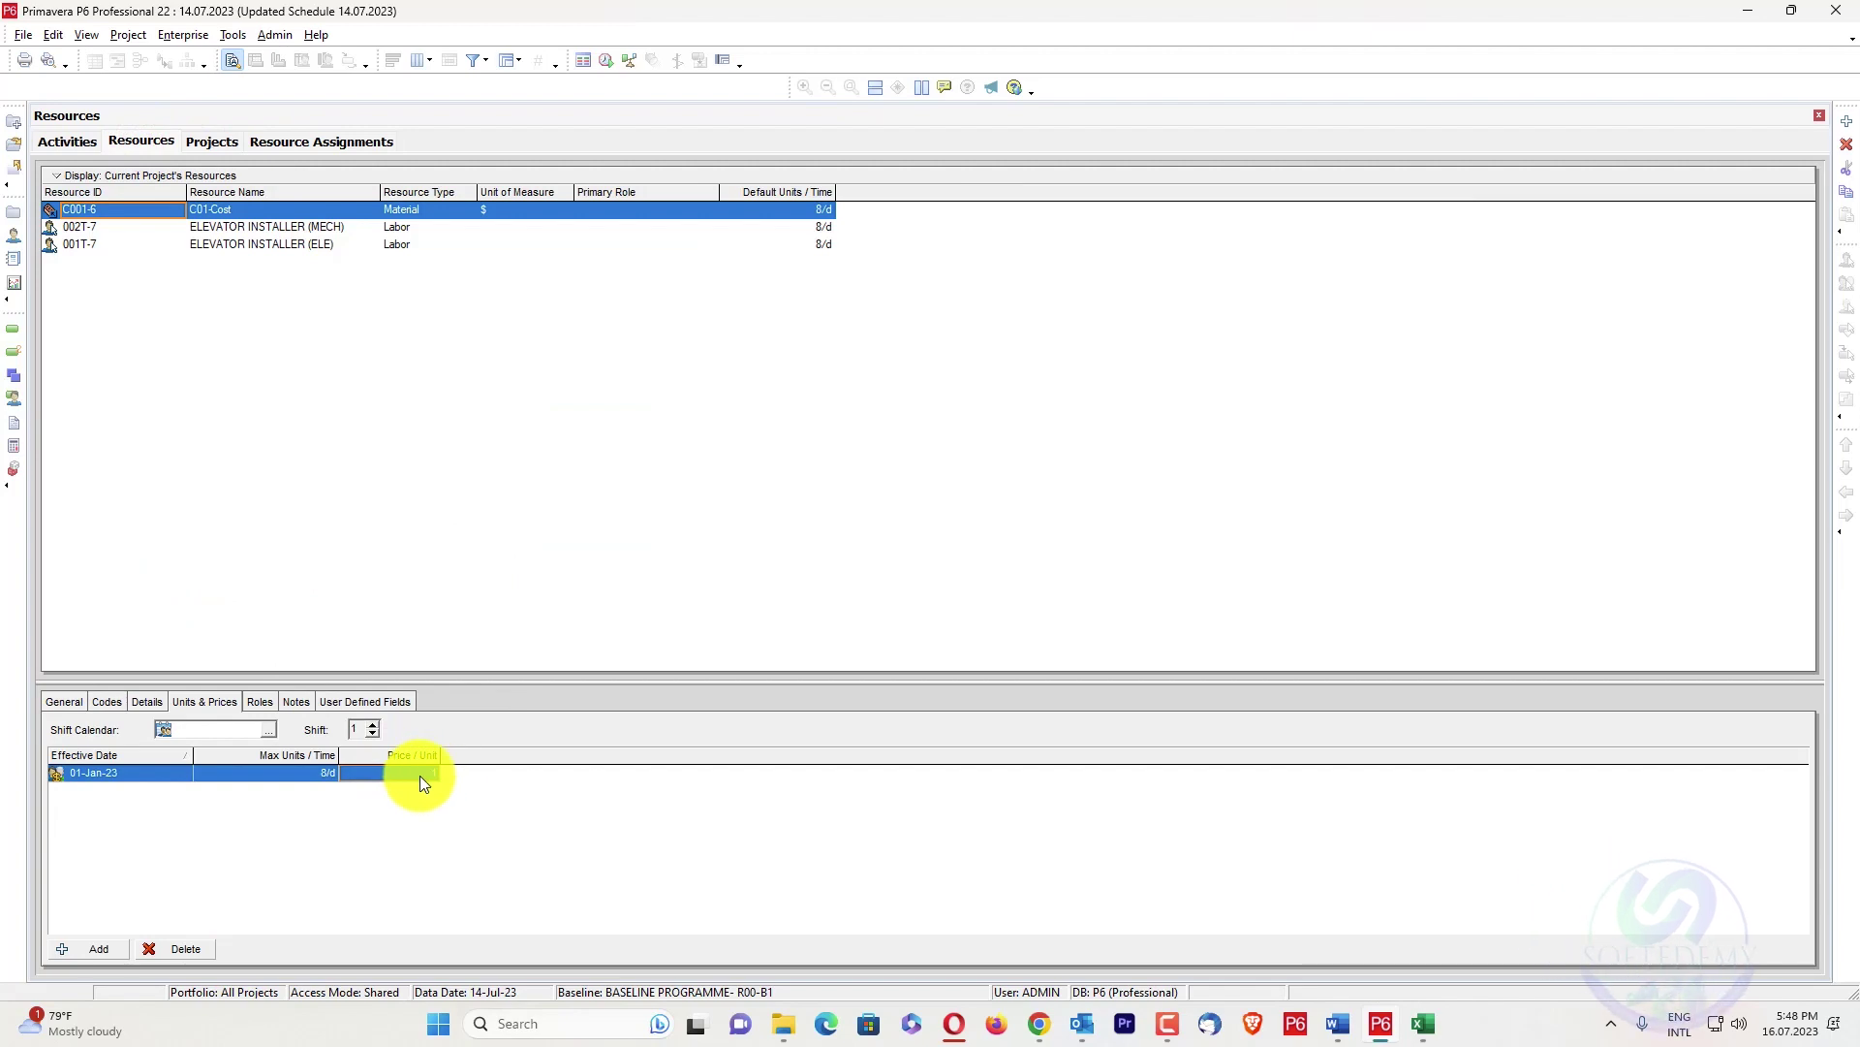
click(353, 136)
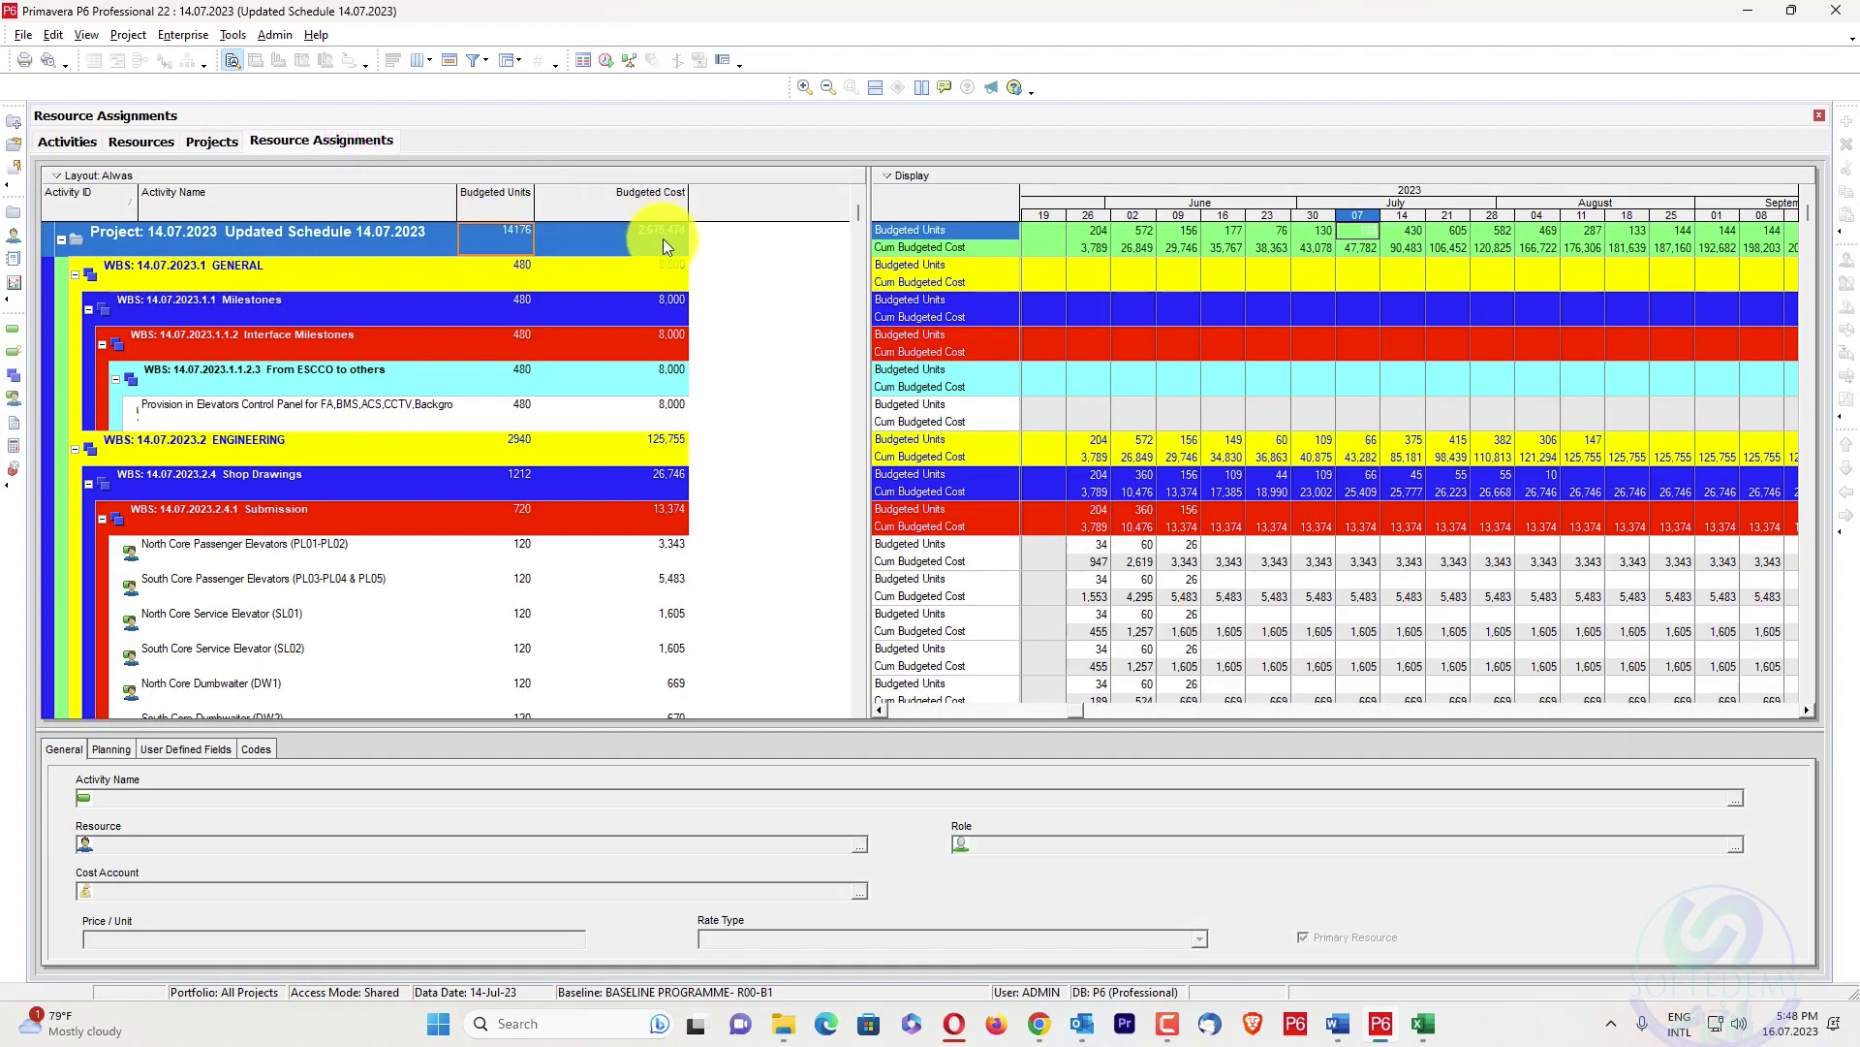
click(232, 34)
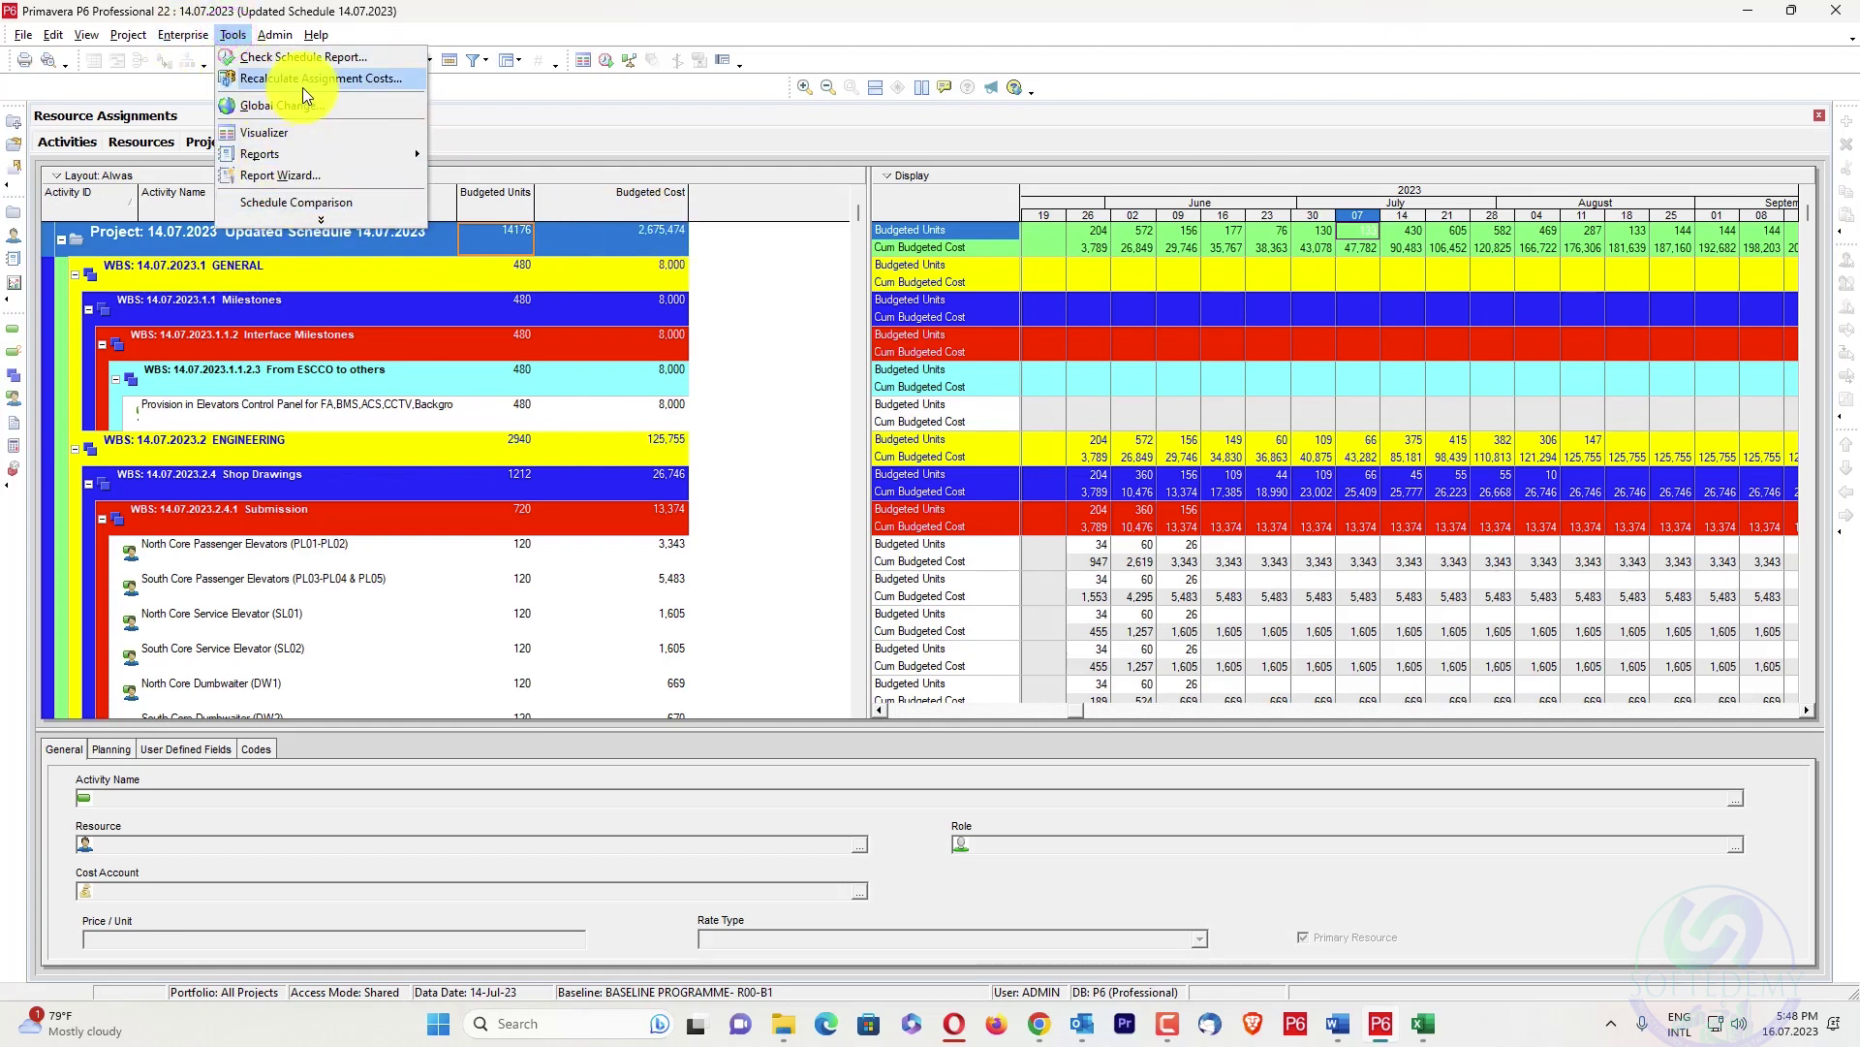
click(744, 237)
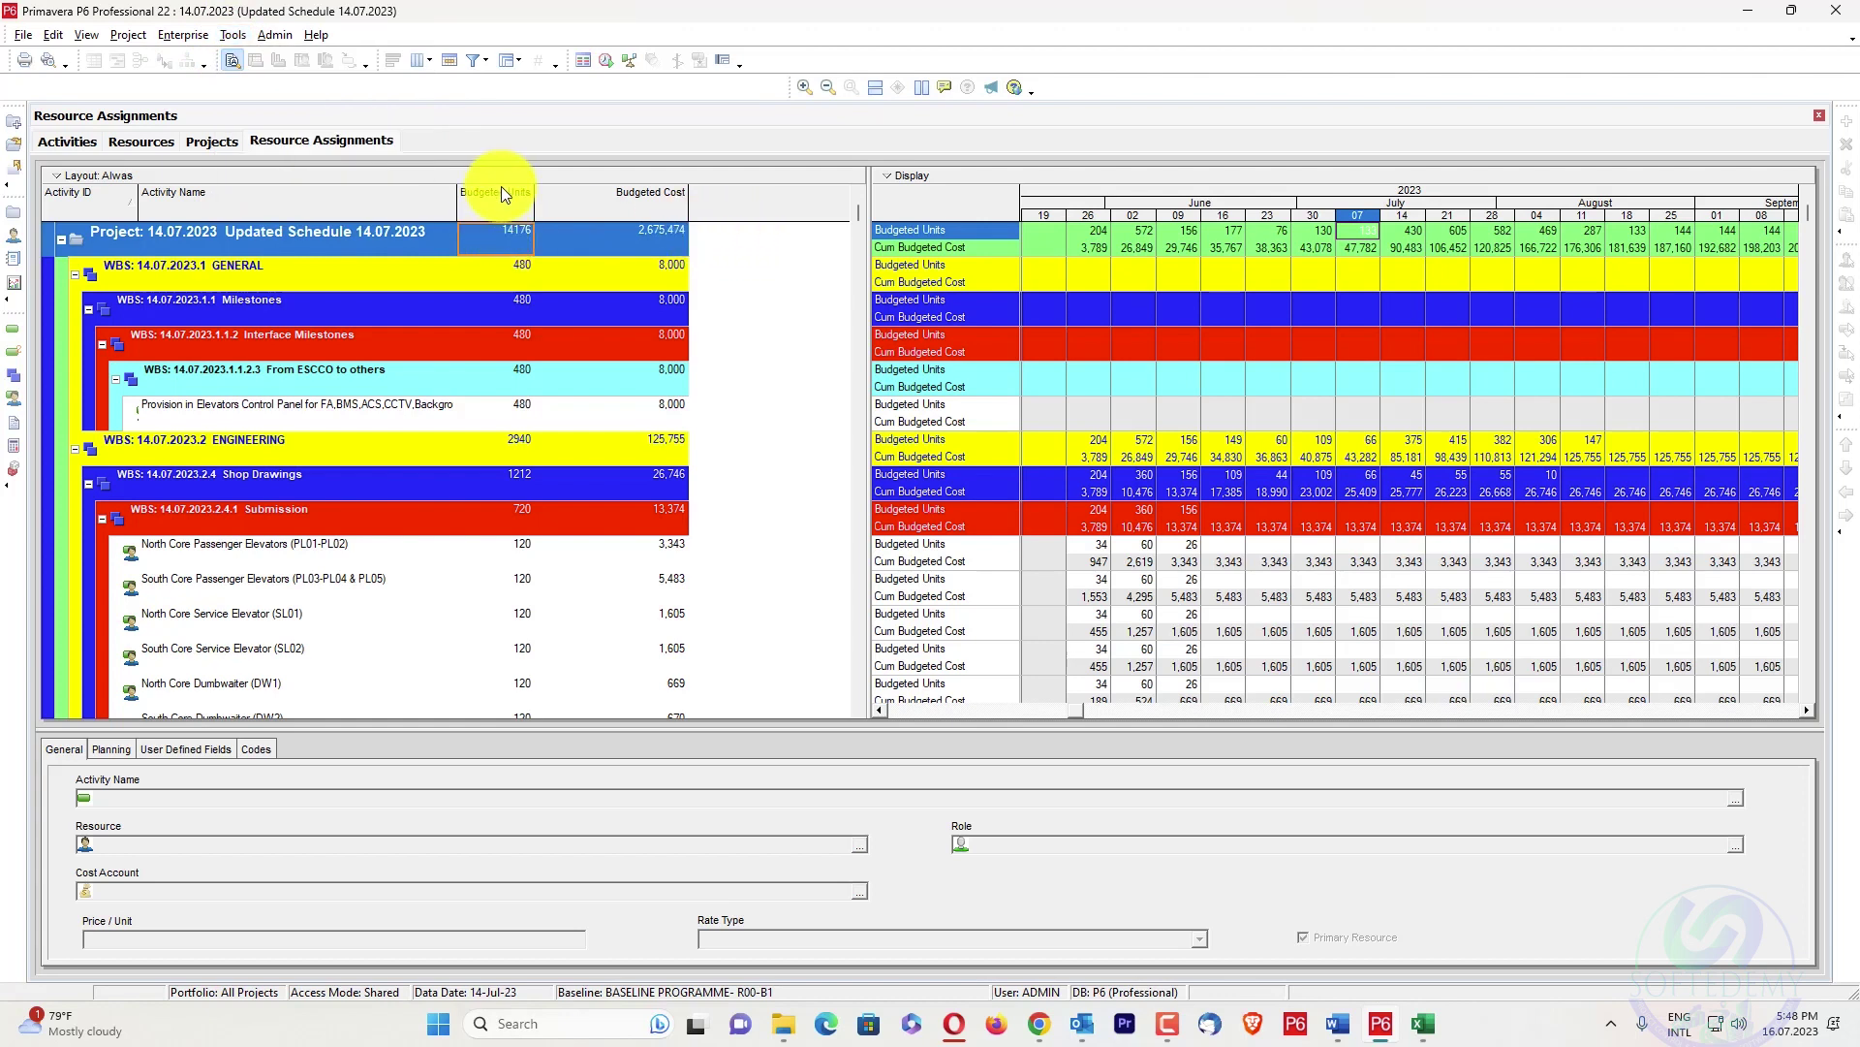
click(640, 238)
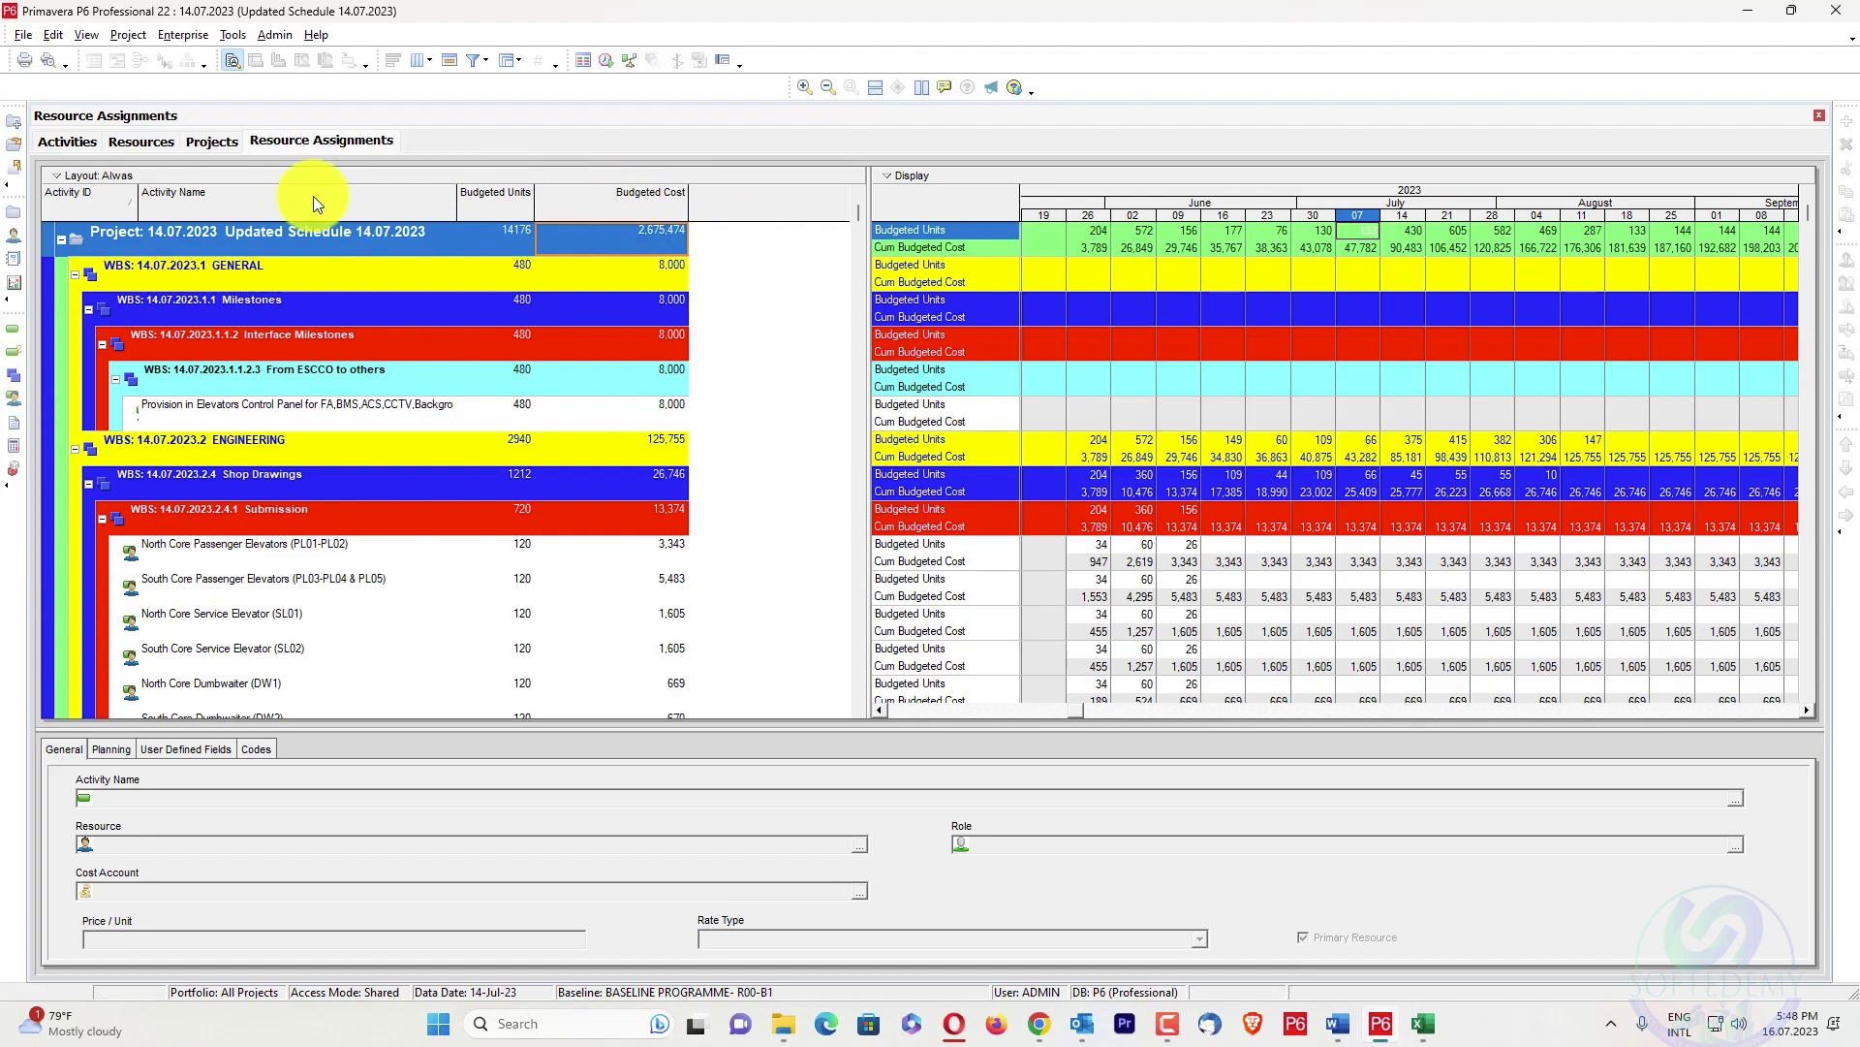
Revisit the updated project's resources and assignments, and open the SPCC BL1 project, BASELINE PROGRAMME- R00-B1
click(147, 142)
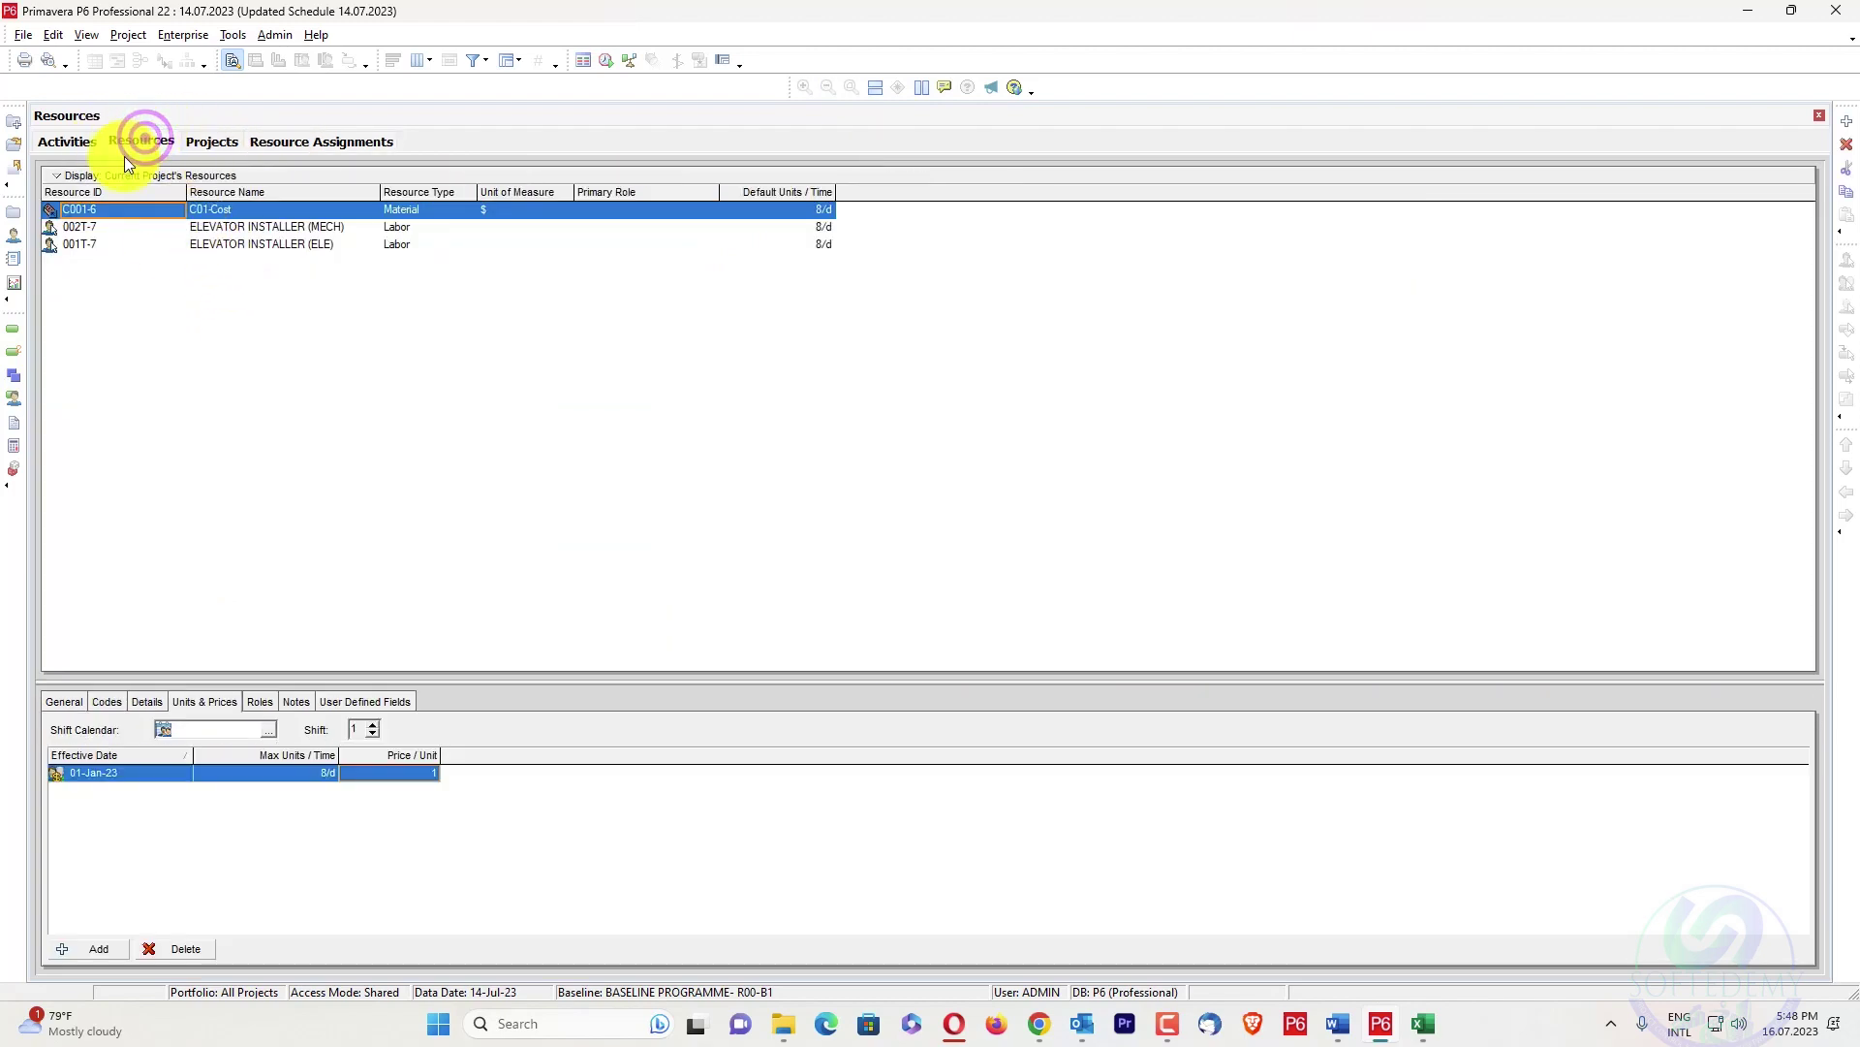
click(88, 143)
click(330, 141)
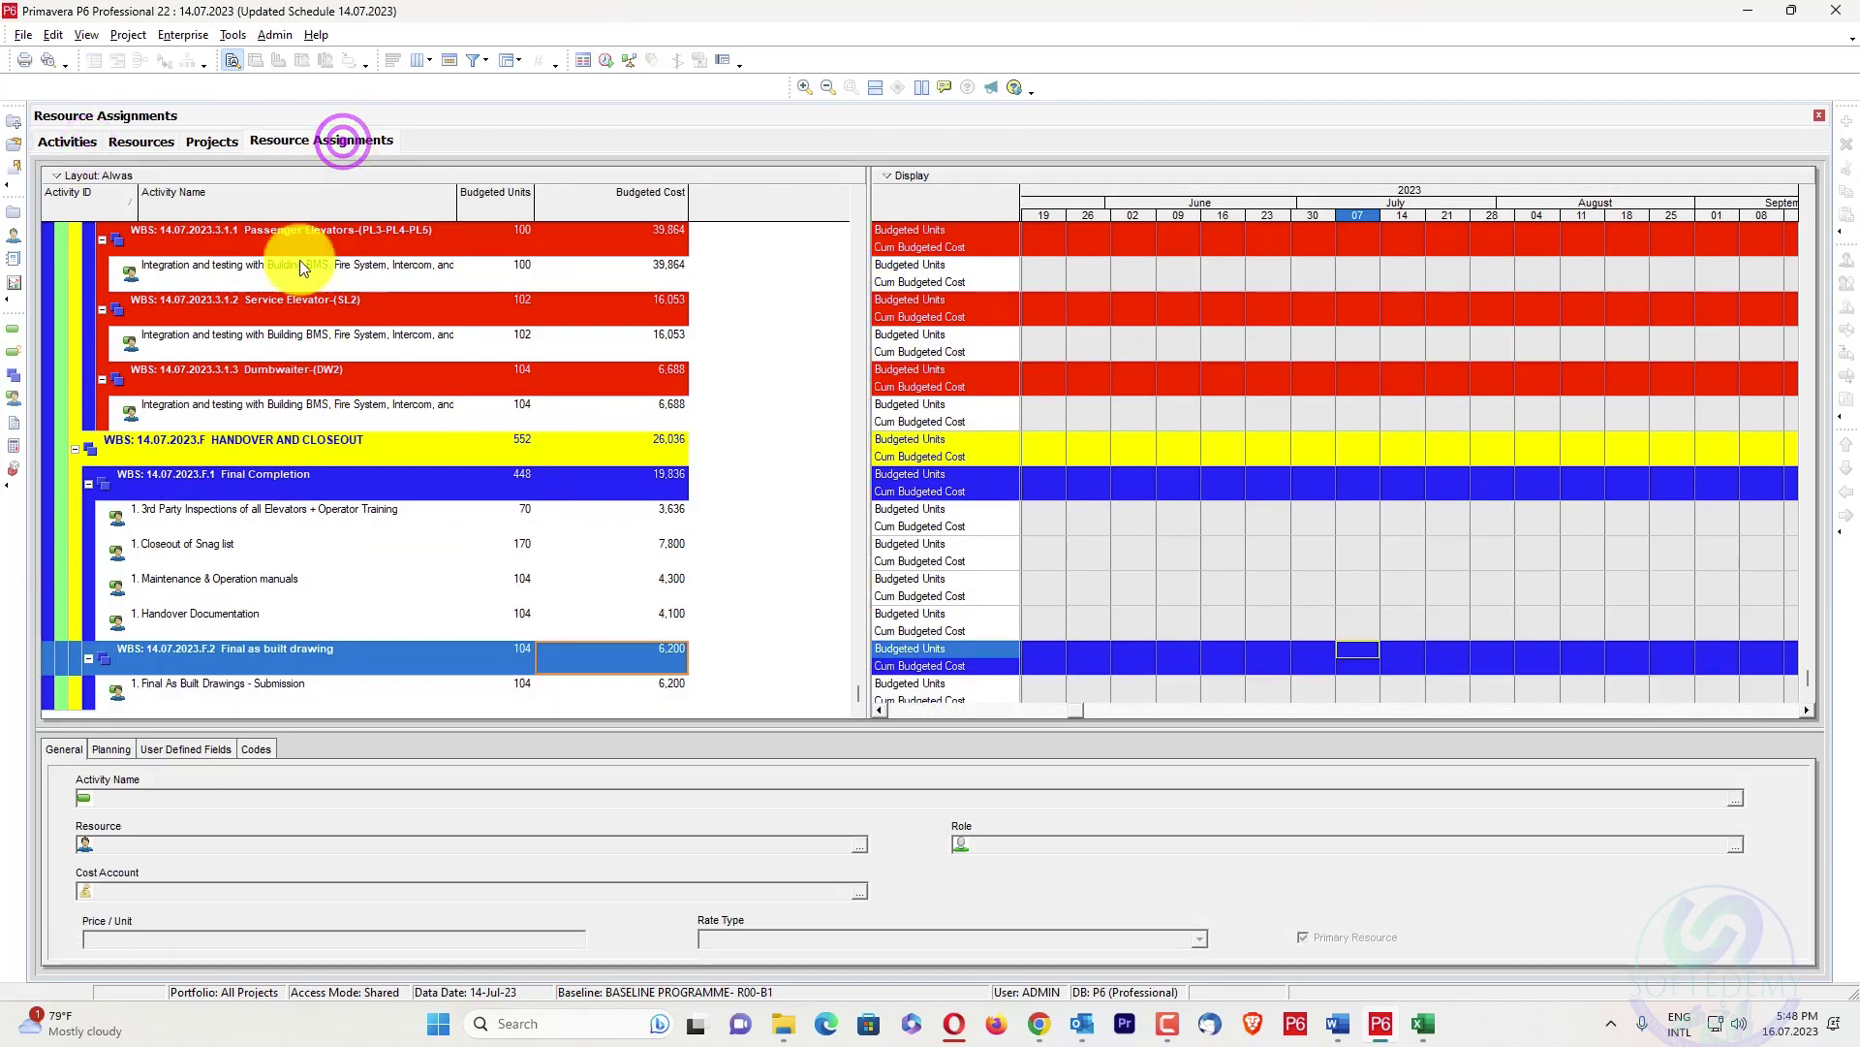
click(215, 145)
click(414, 315)
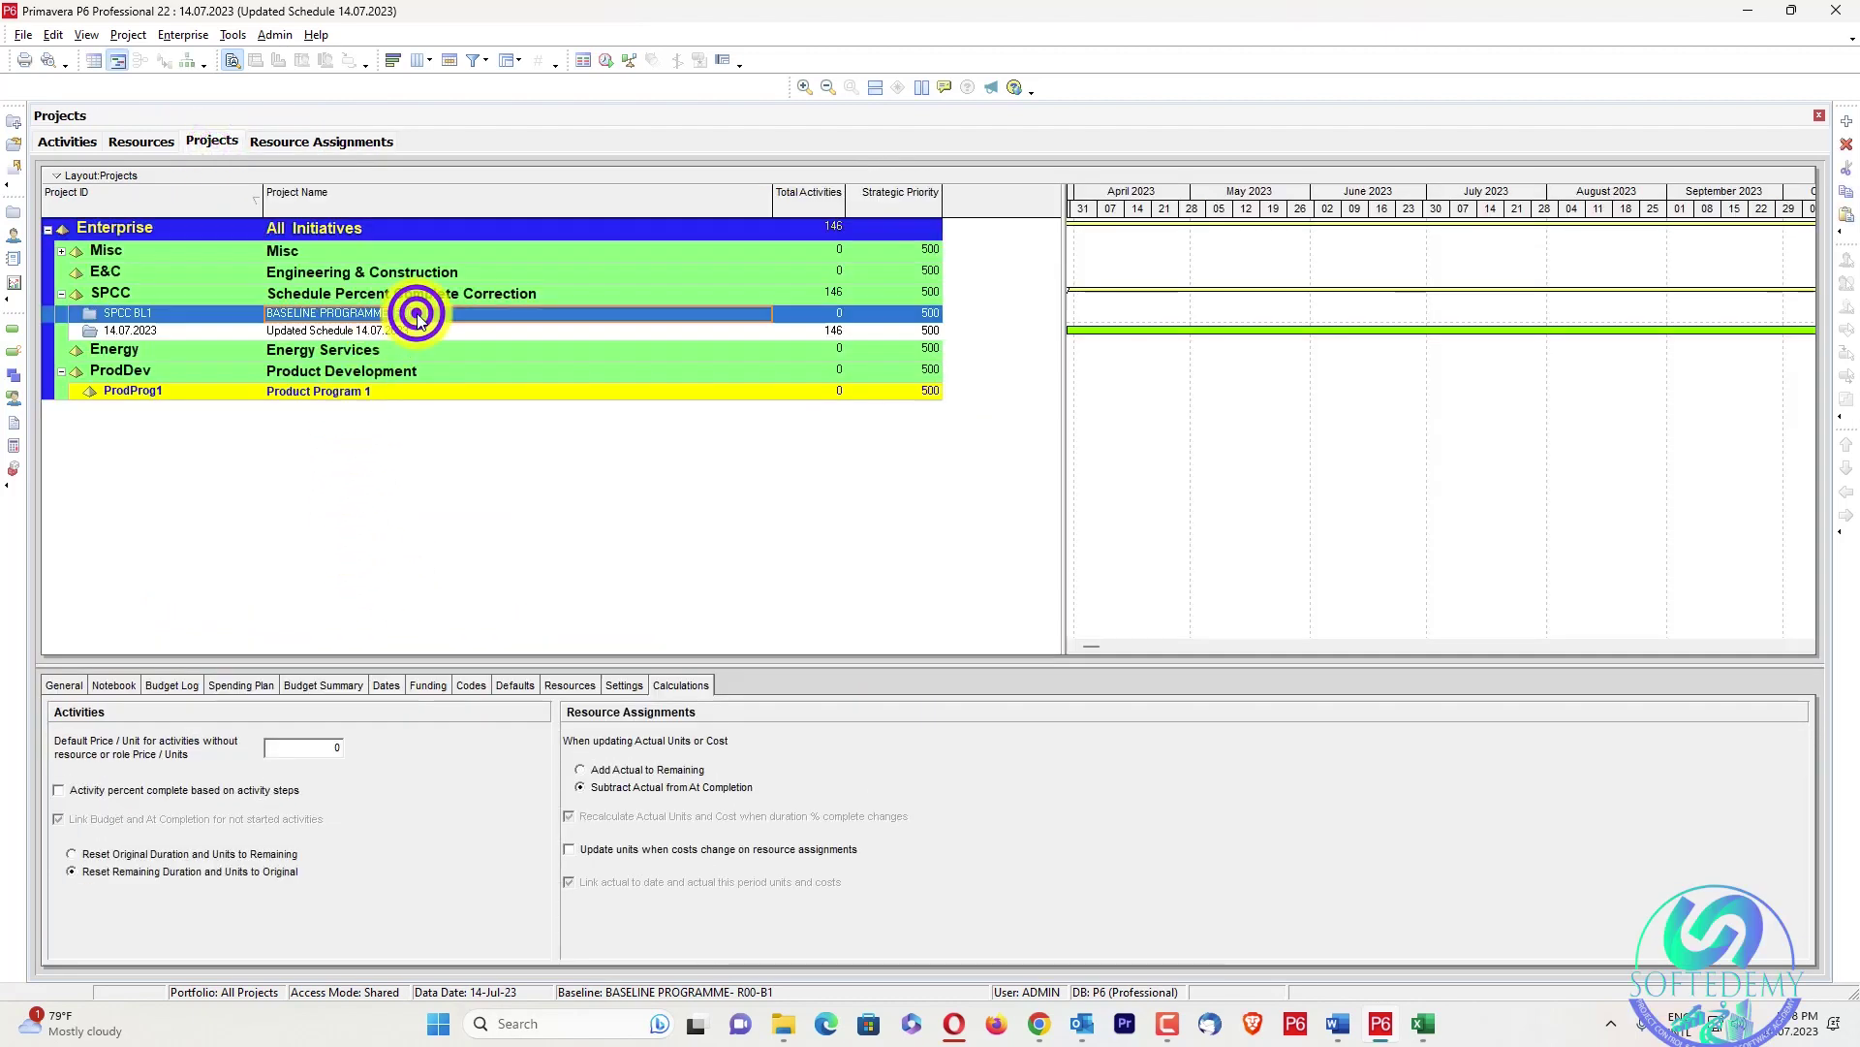
right_click(465, 316)
click(468, 326)
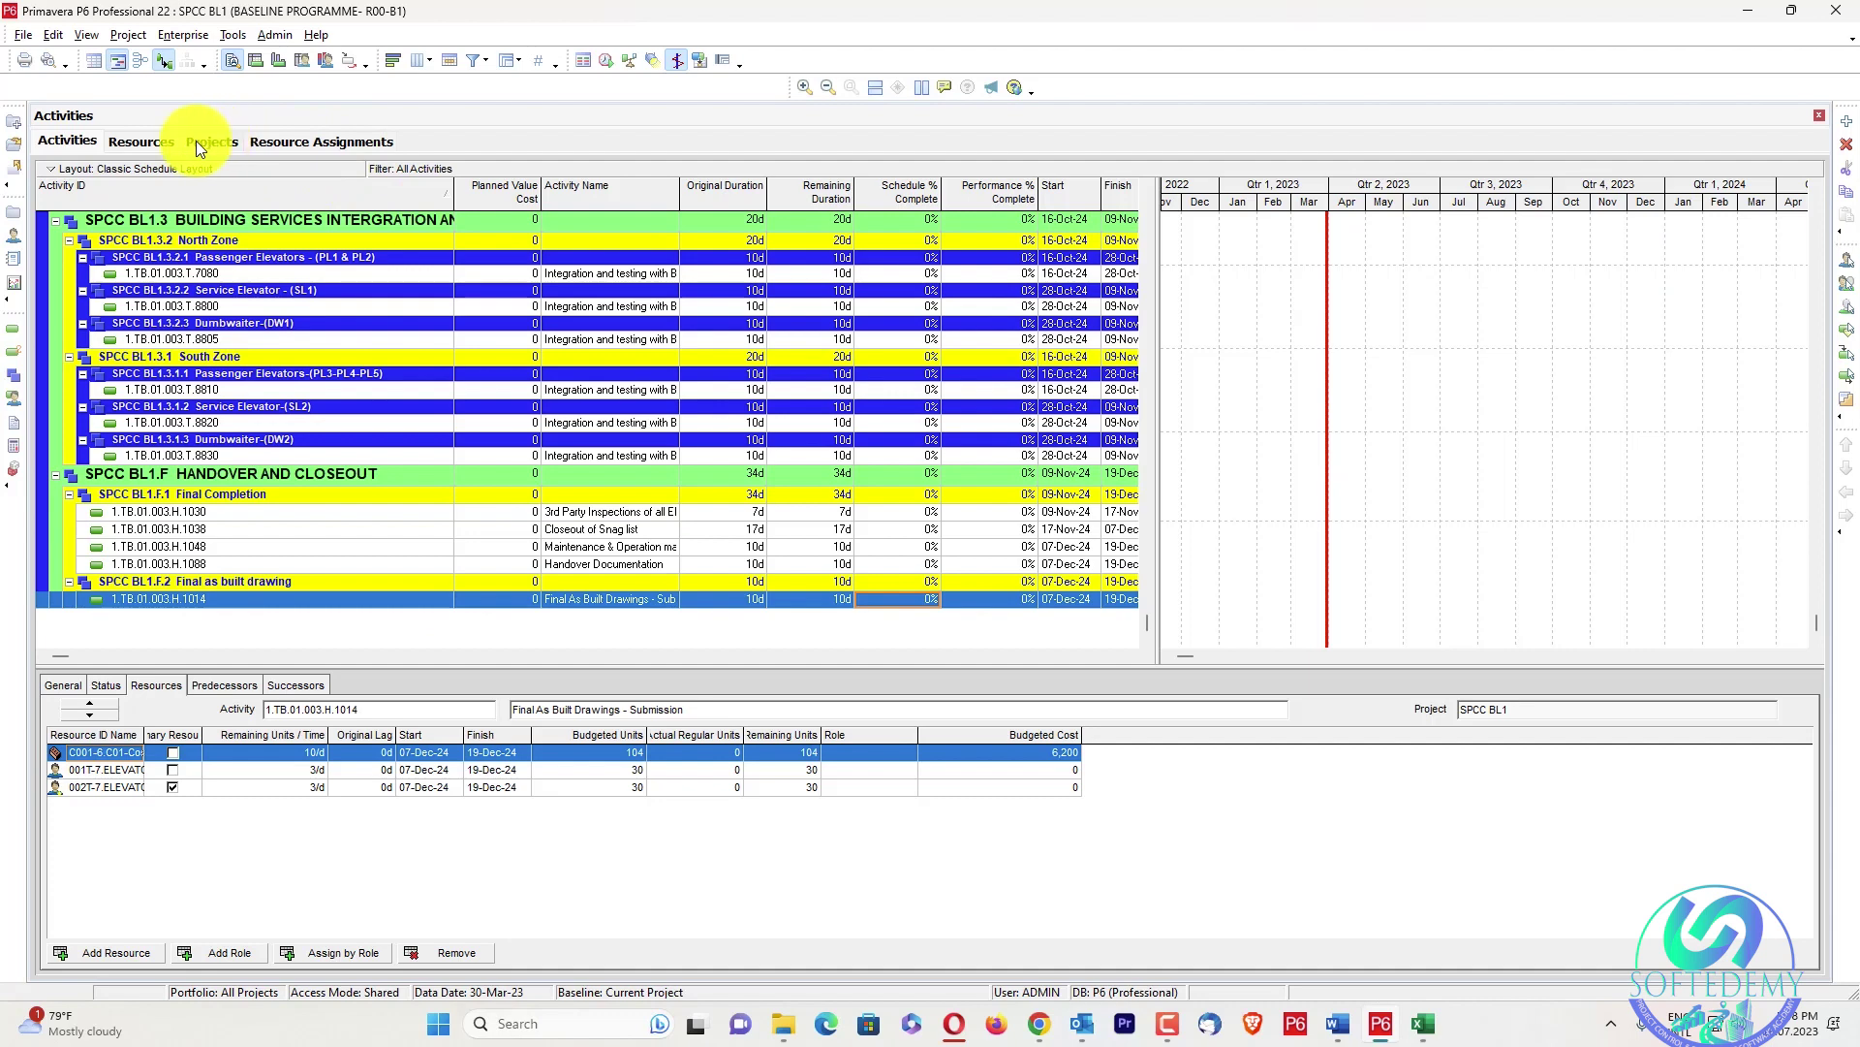
Examine the baseline project's total Budgeted Units against its Budgeted Cost in Resource Assignments
click(260, 142)
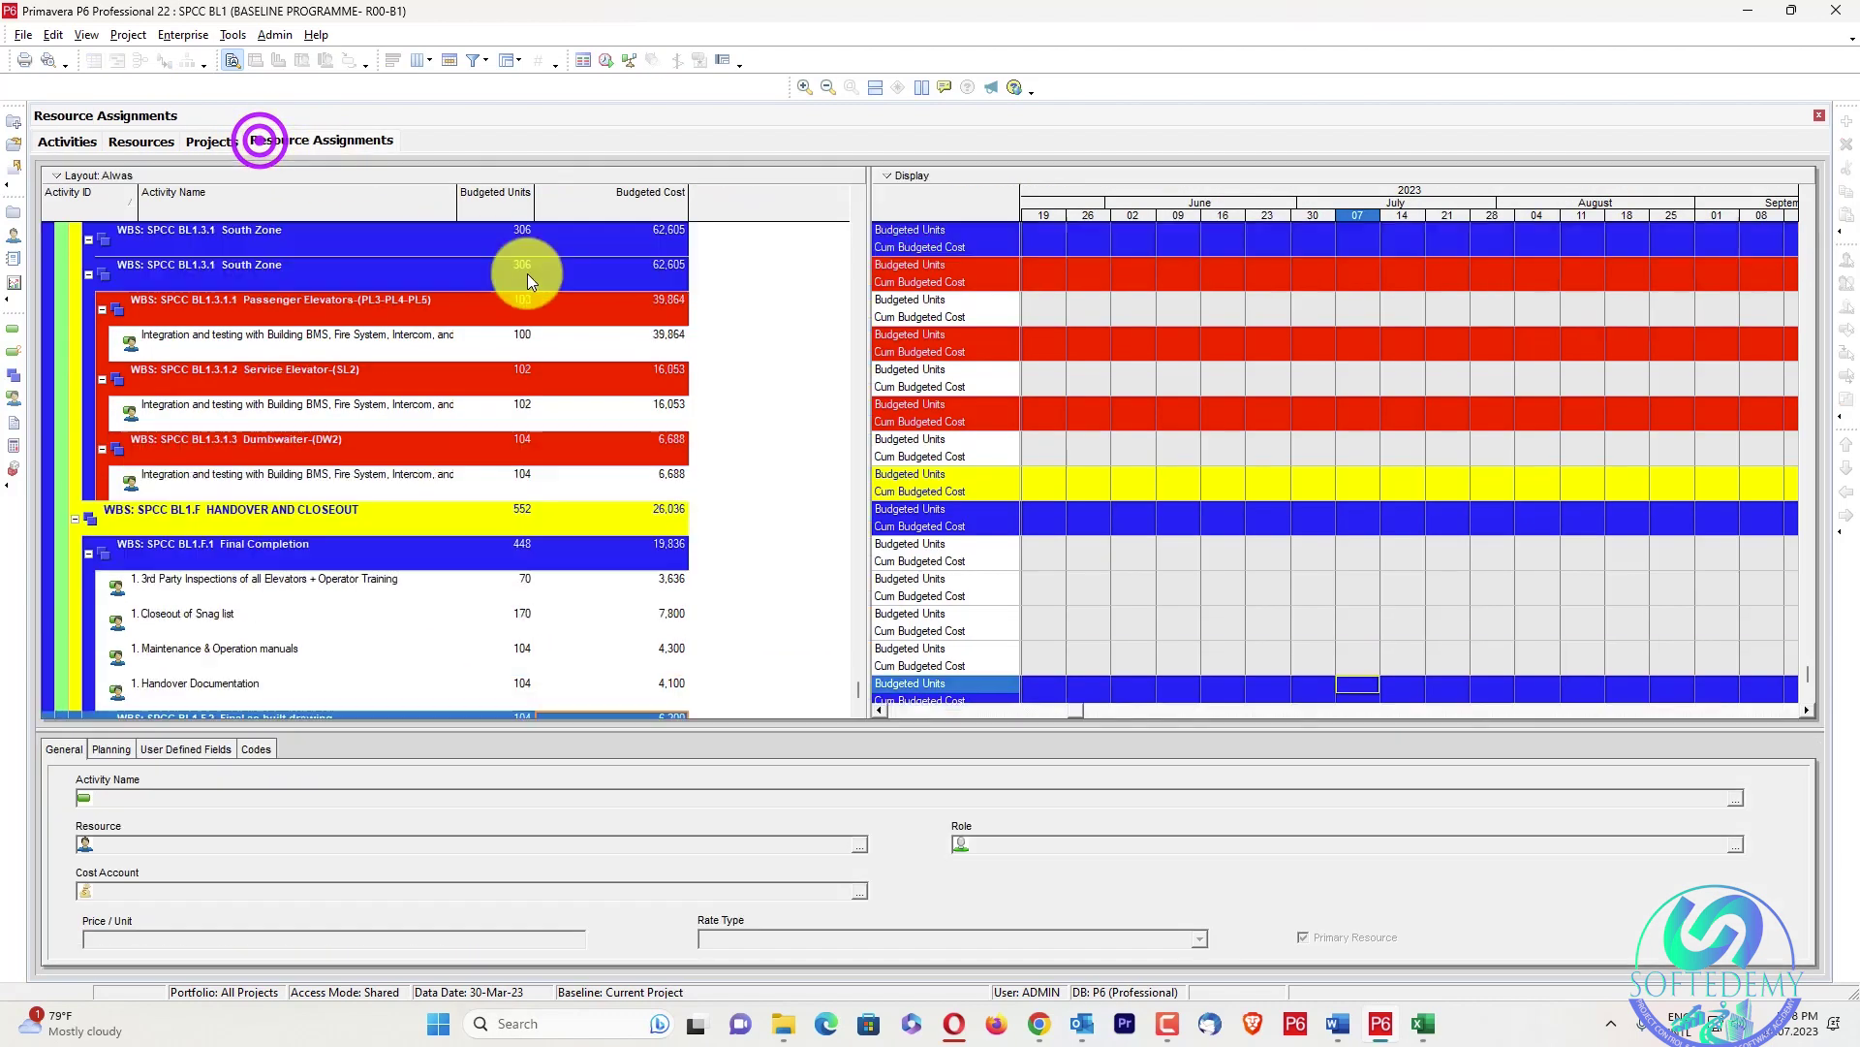
scroll(640, 277, up, 2)
click(857, 628)
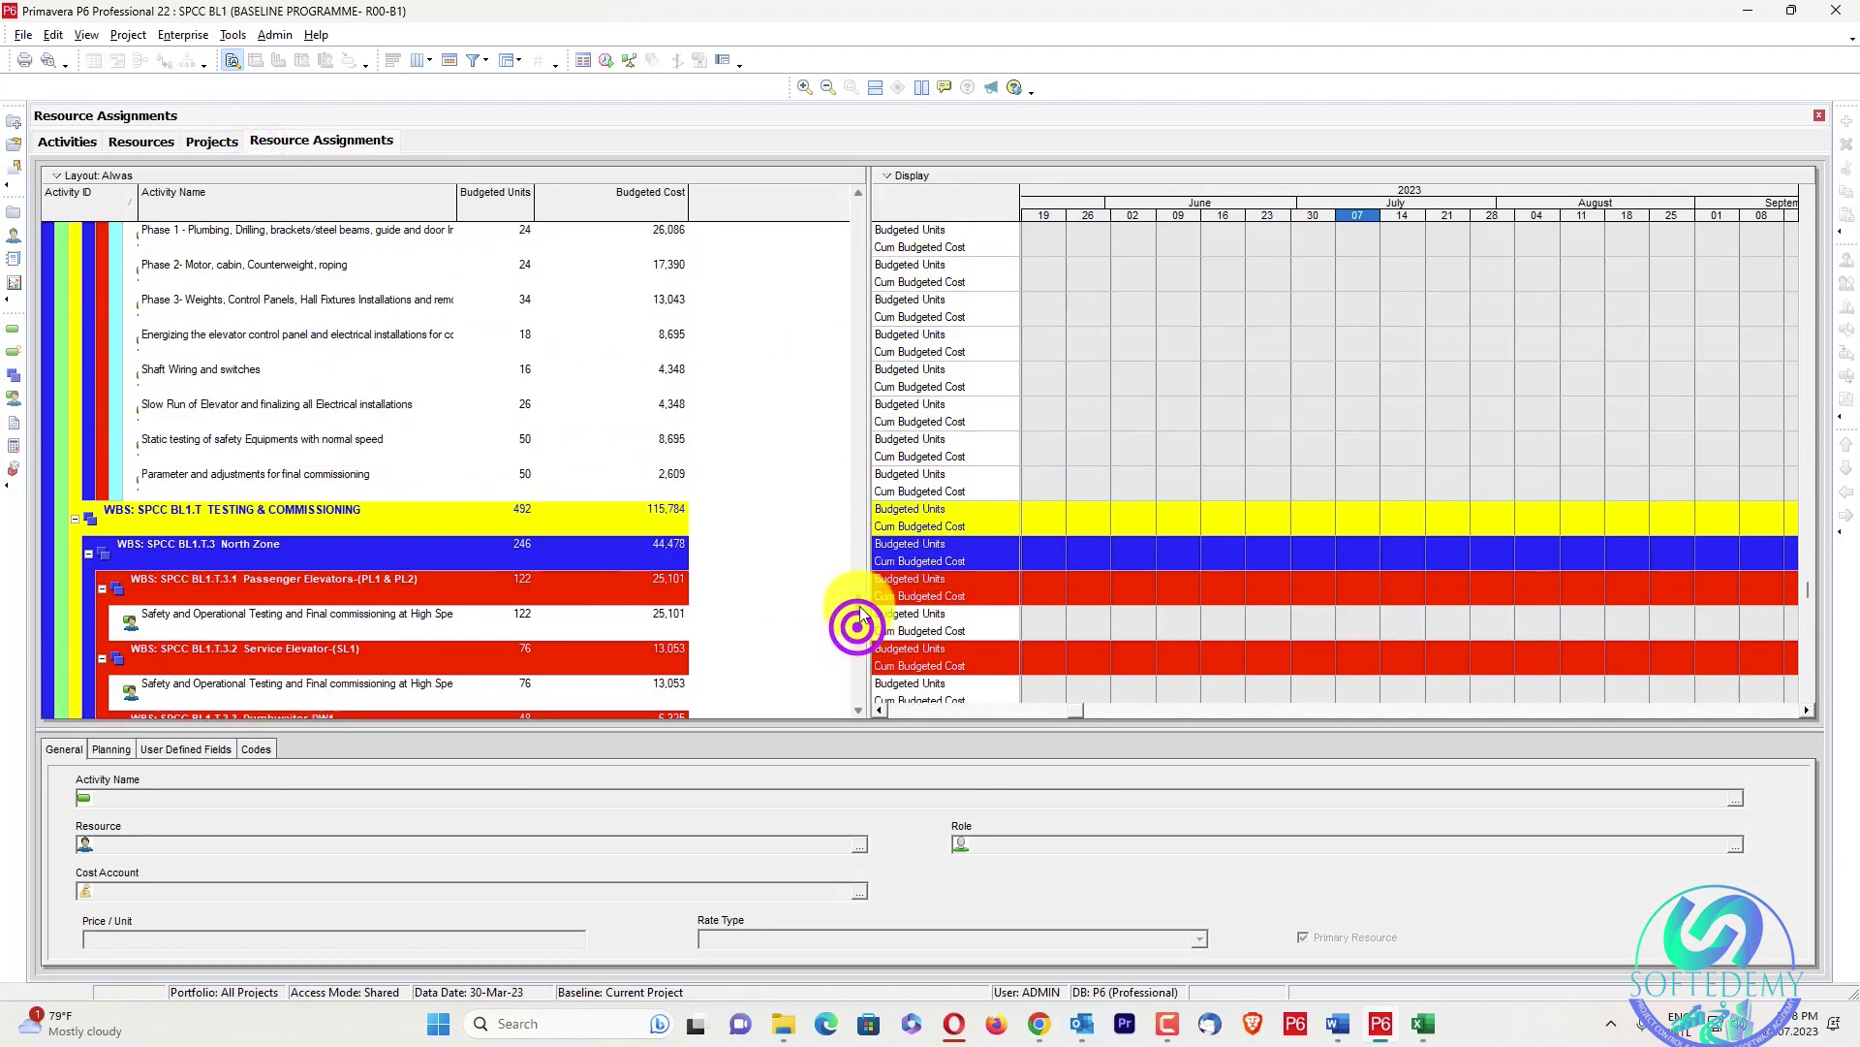
drag(858, 573, 863, 177)
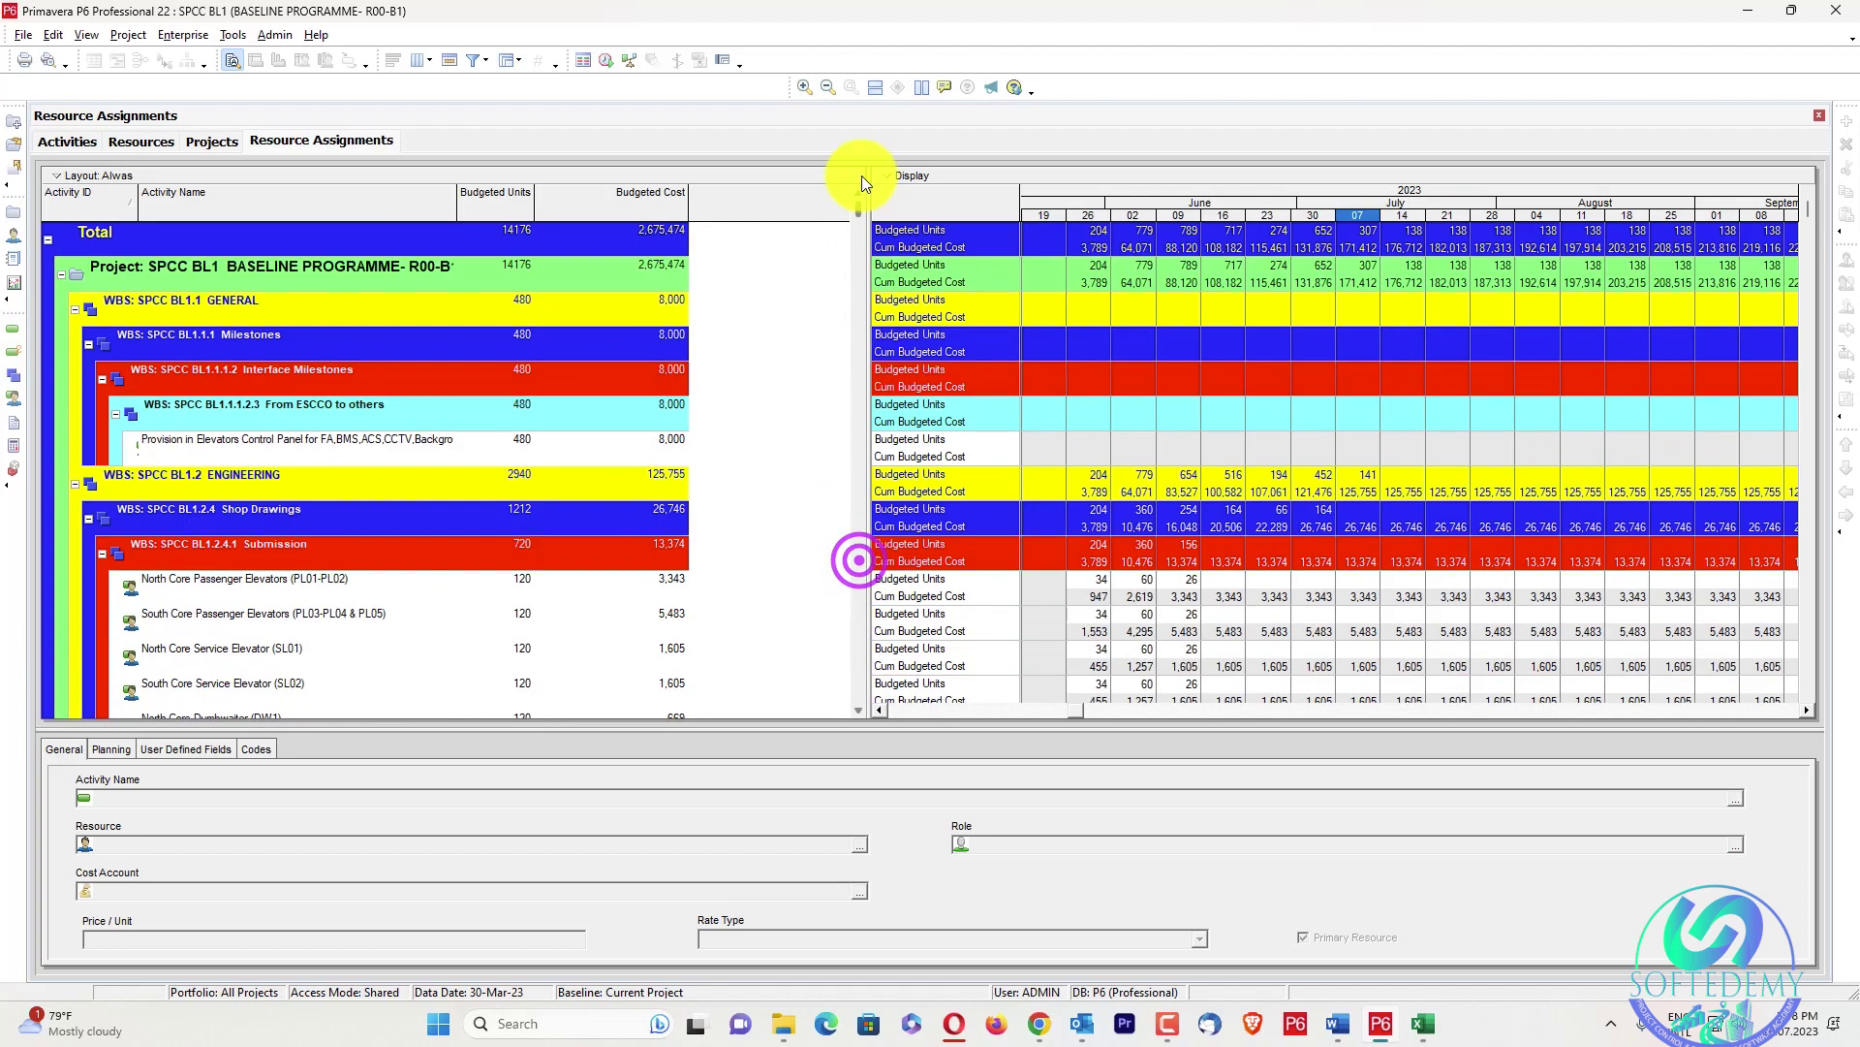
Create a new global change with Activity Resource Assignments as its subject area
click(238, 35)
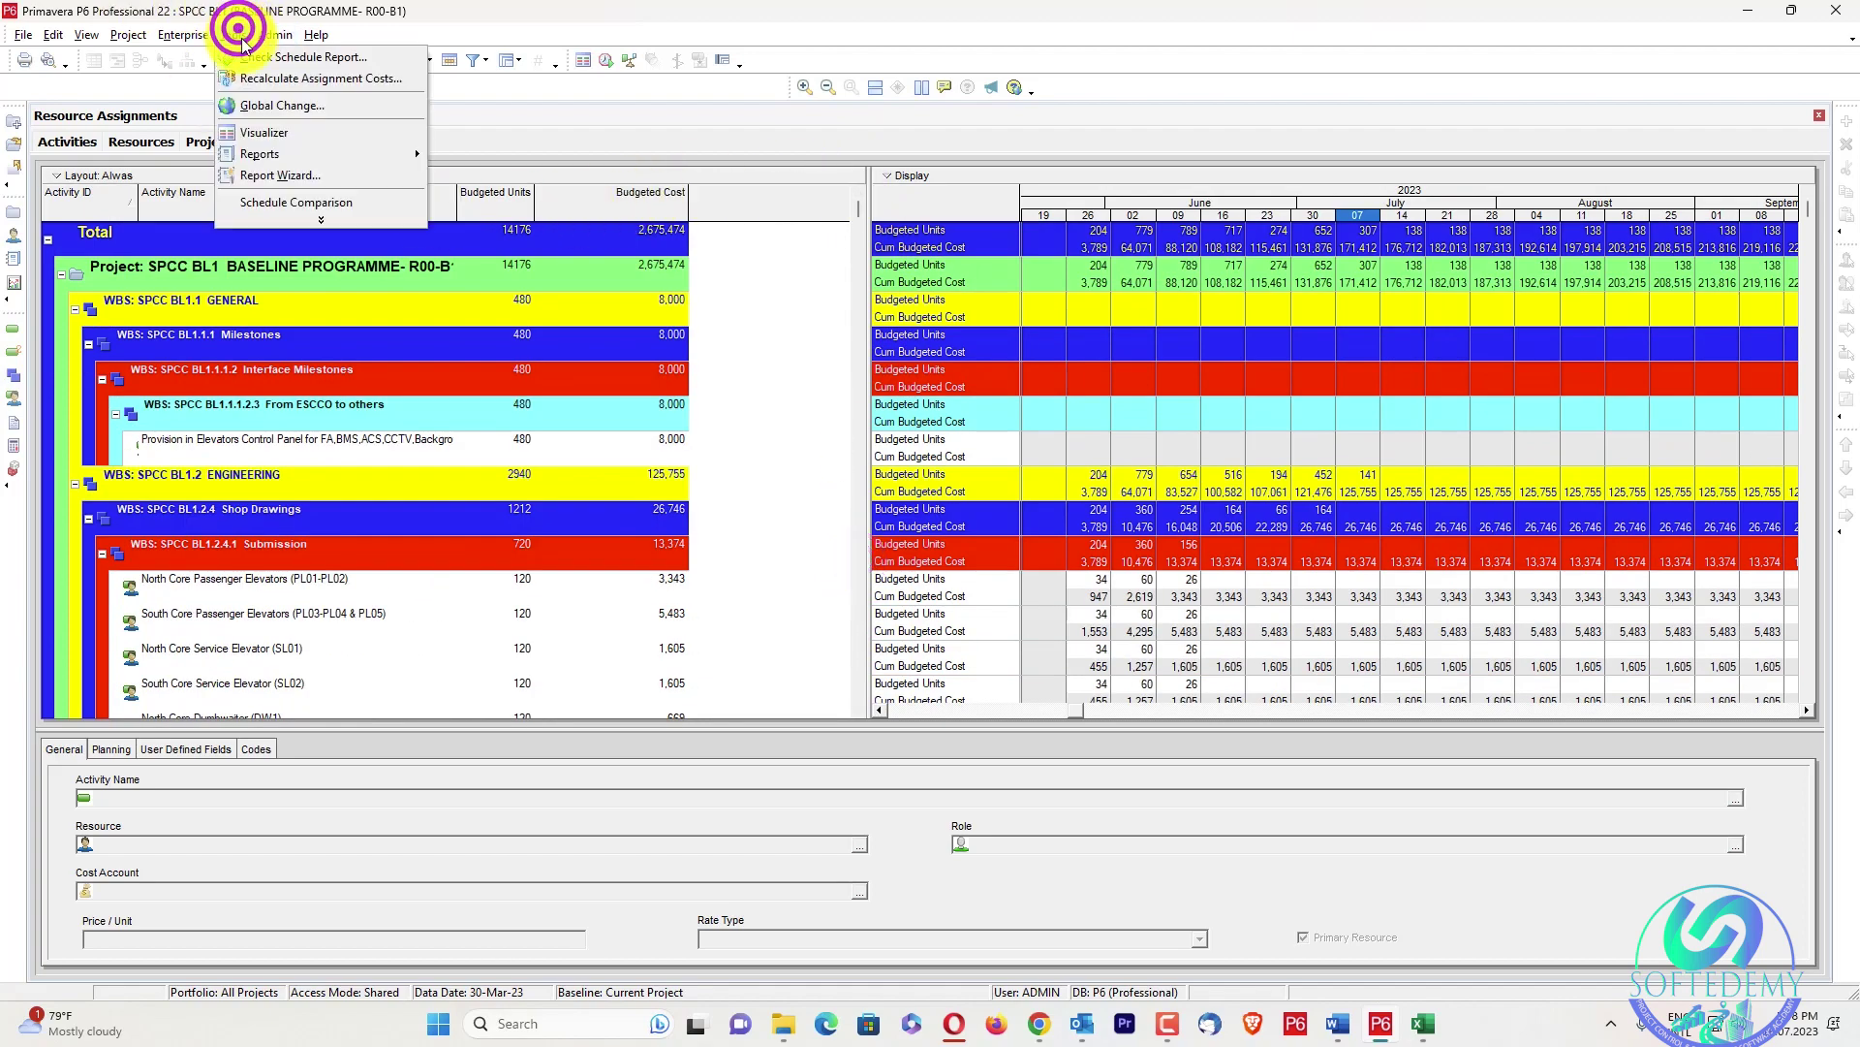
click(258, 111)
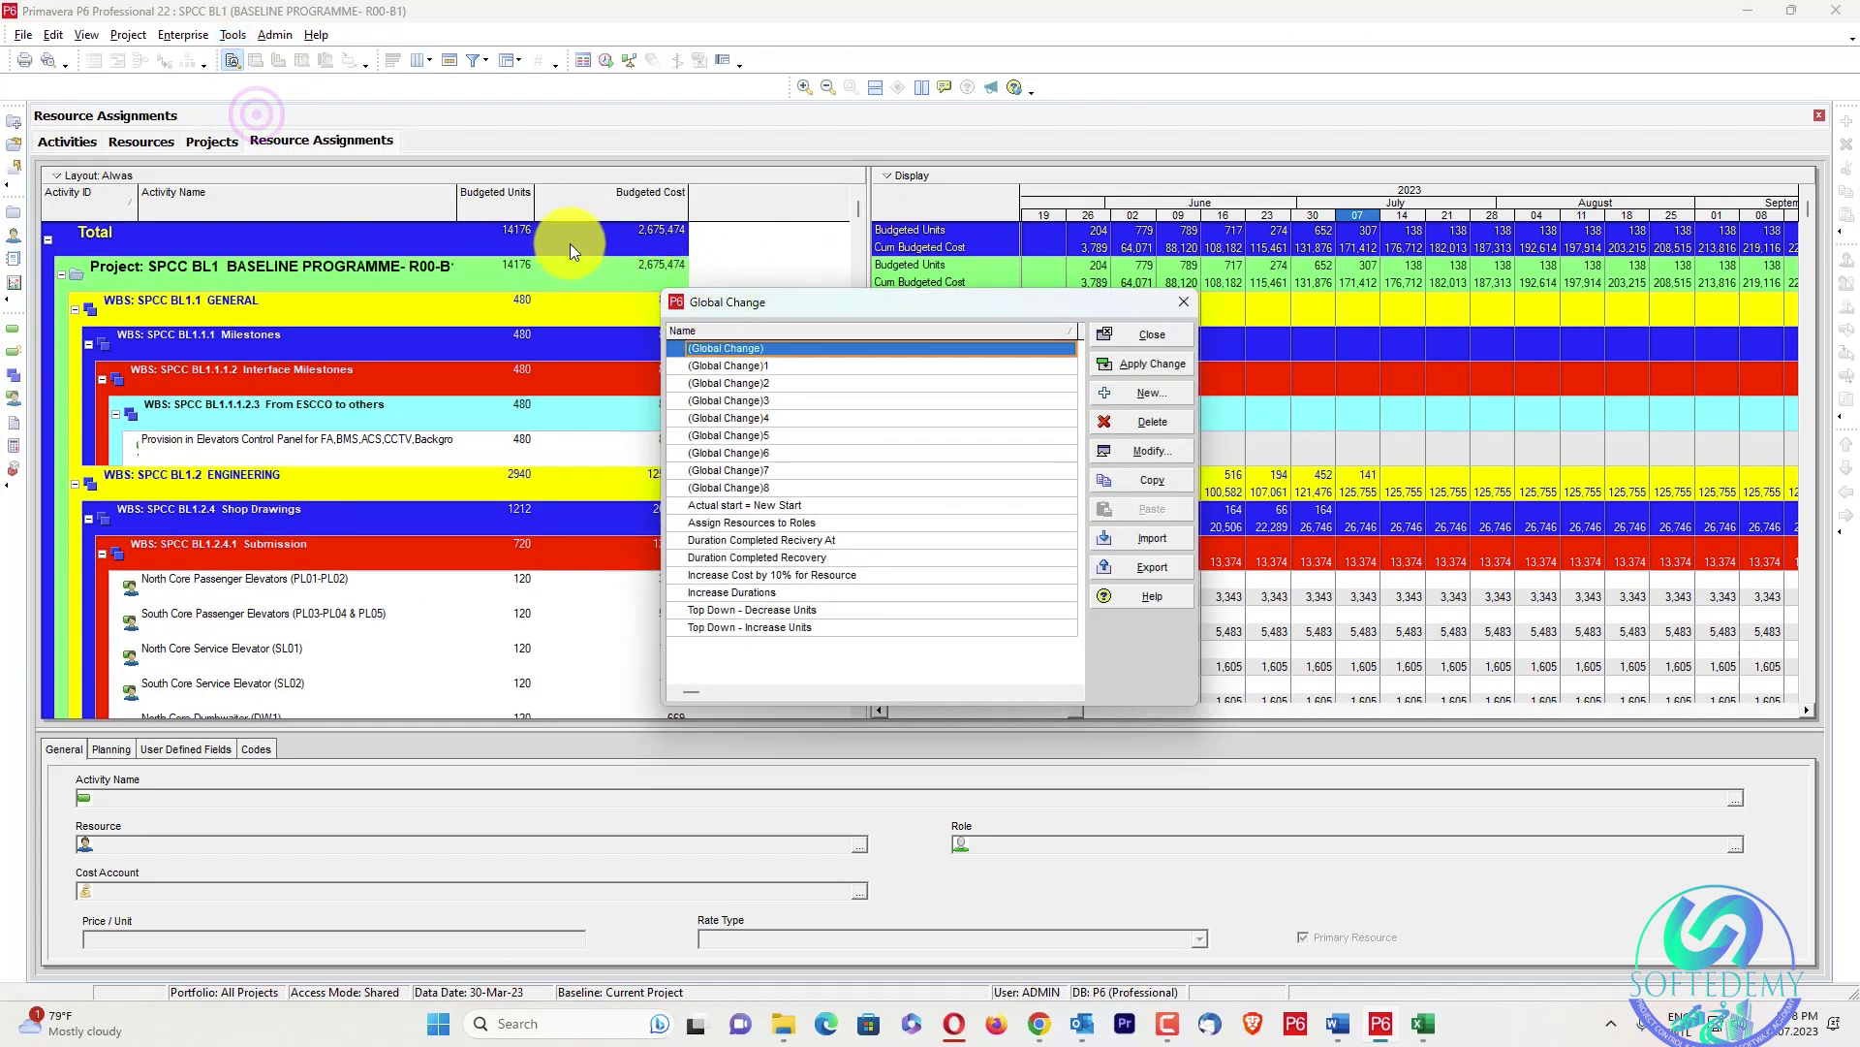
click(1150, 391)
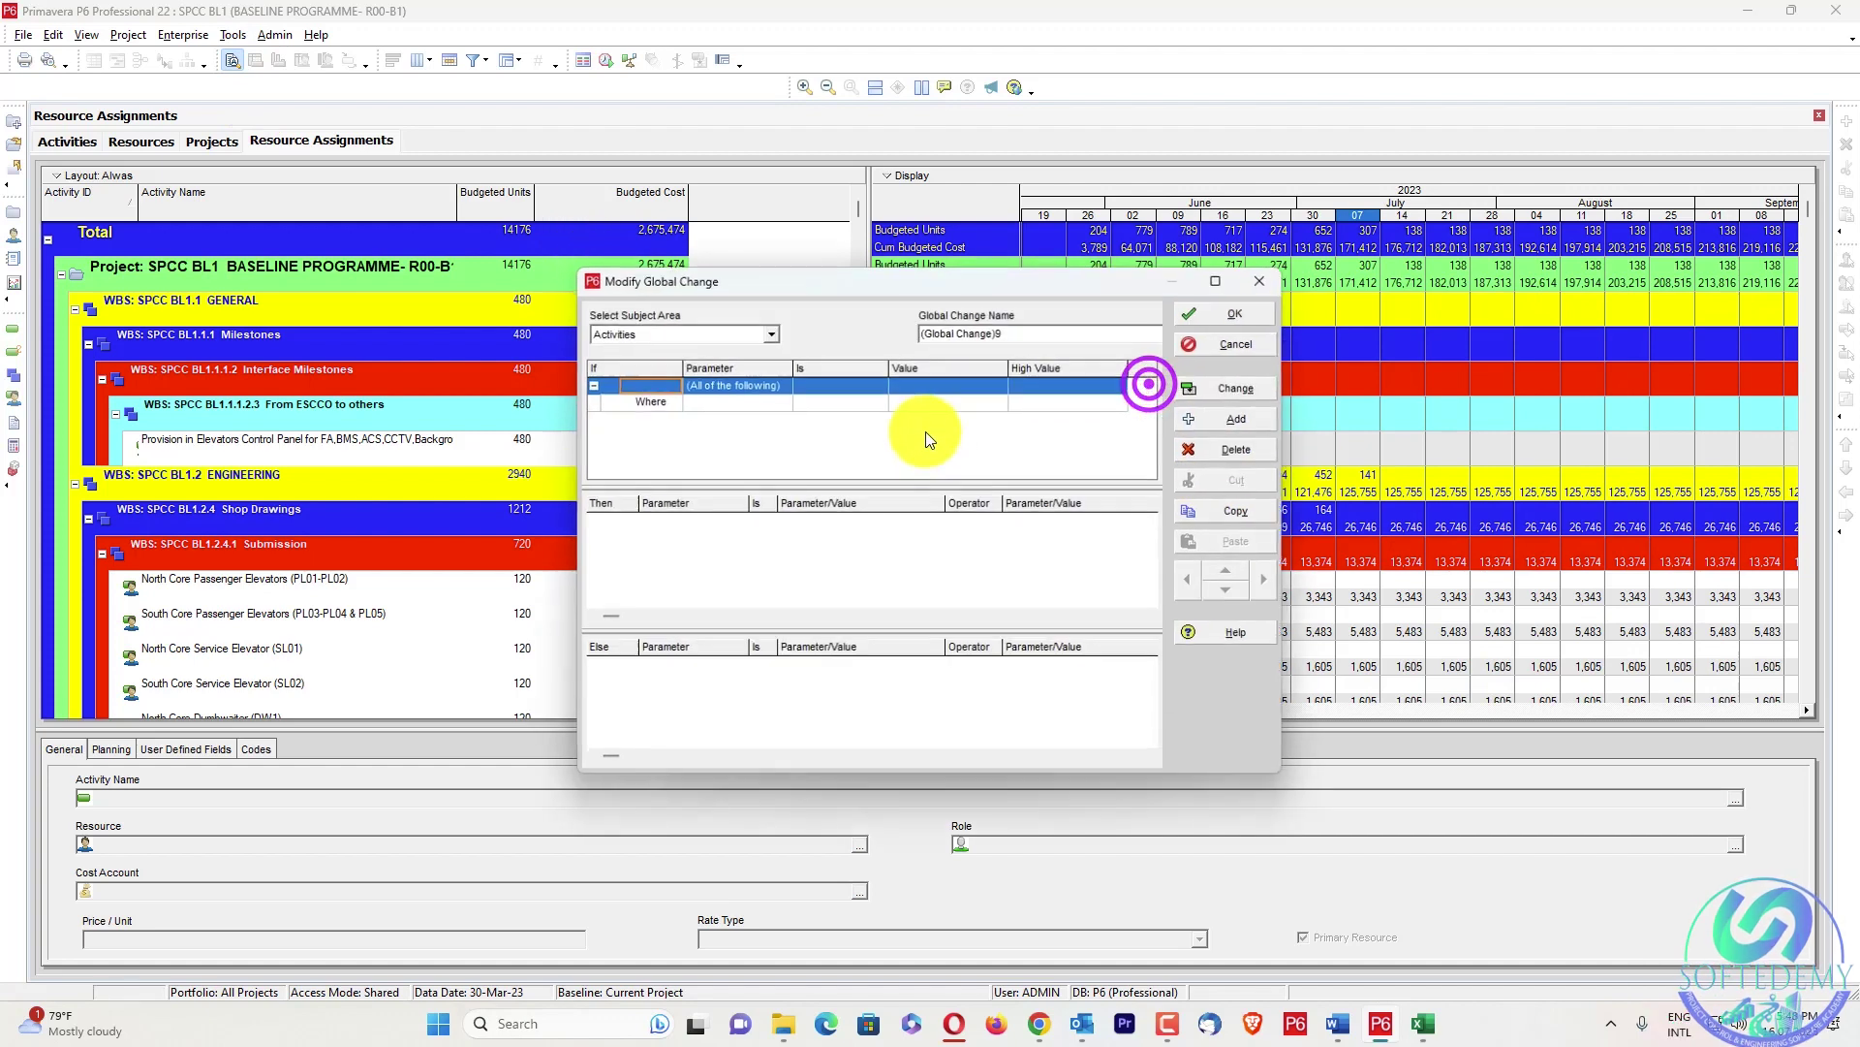
click(724, 341)
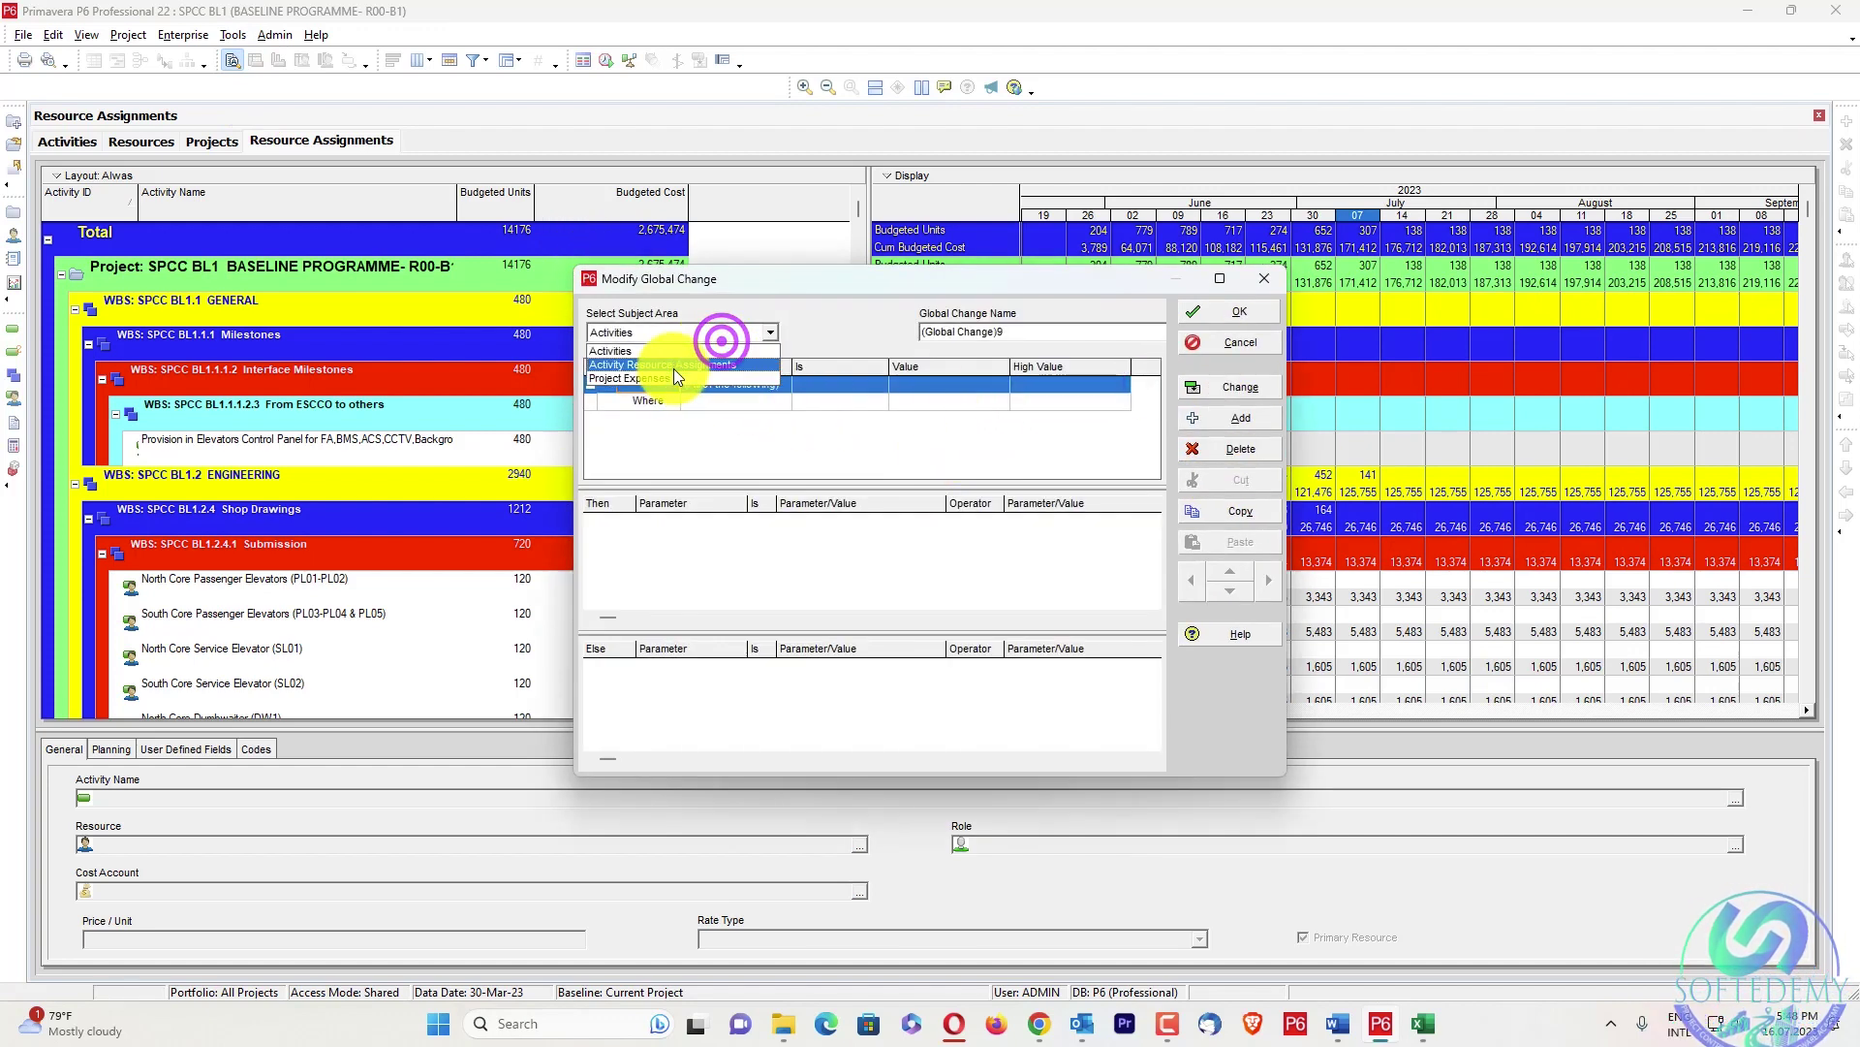
click(673, 369)
Set the parameter of the global change's If condition to Resource ID Name
click(718, 409)
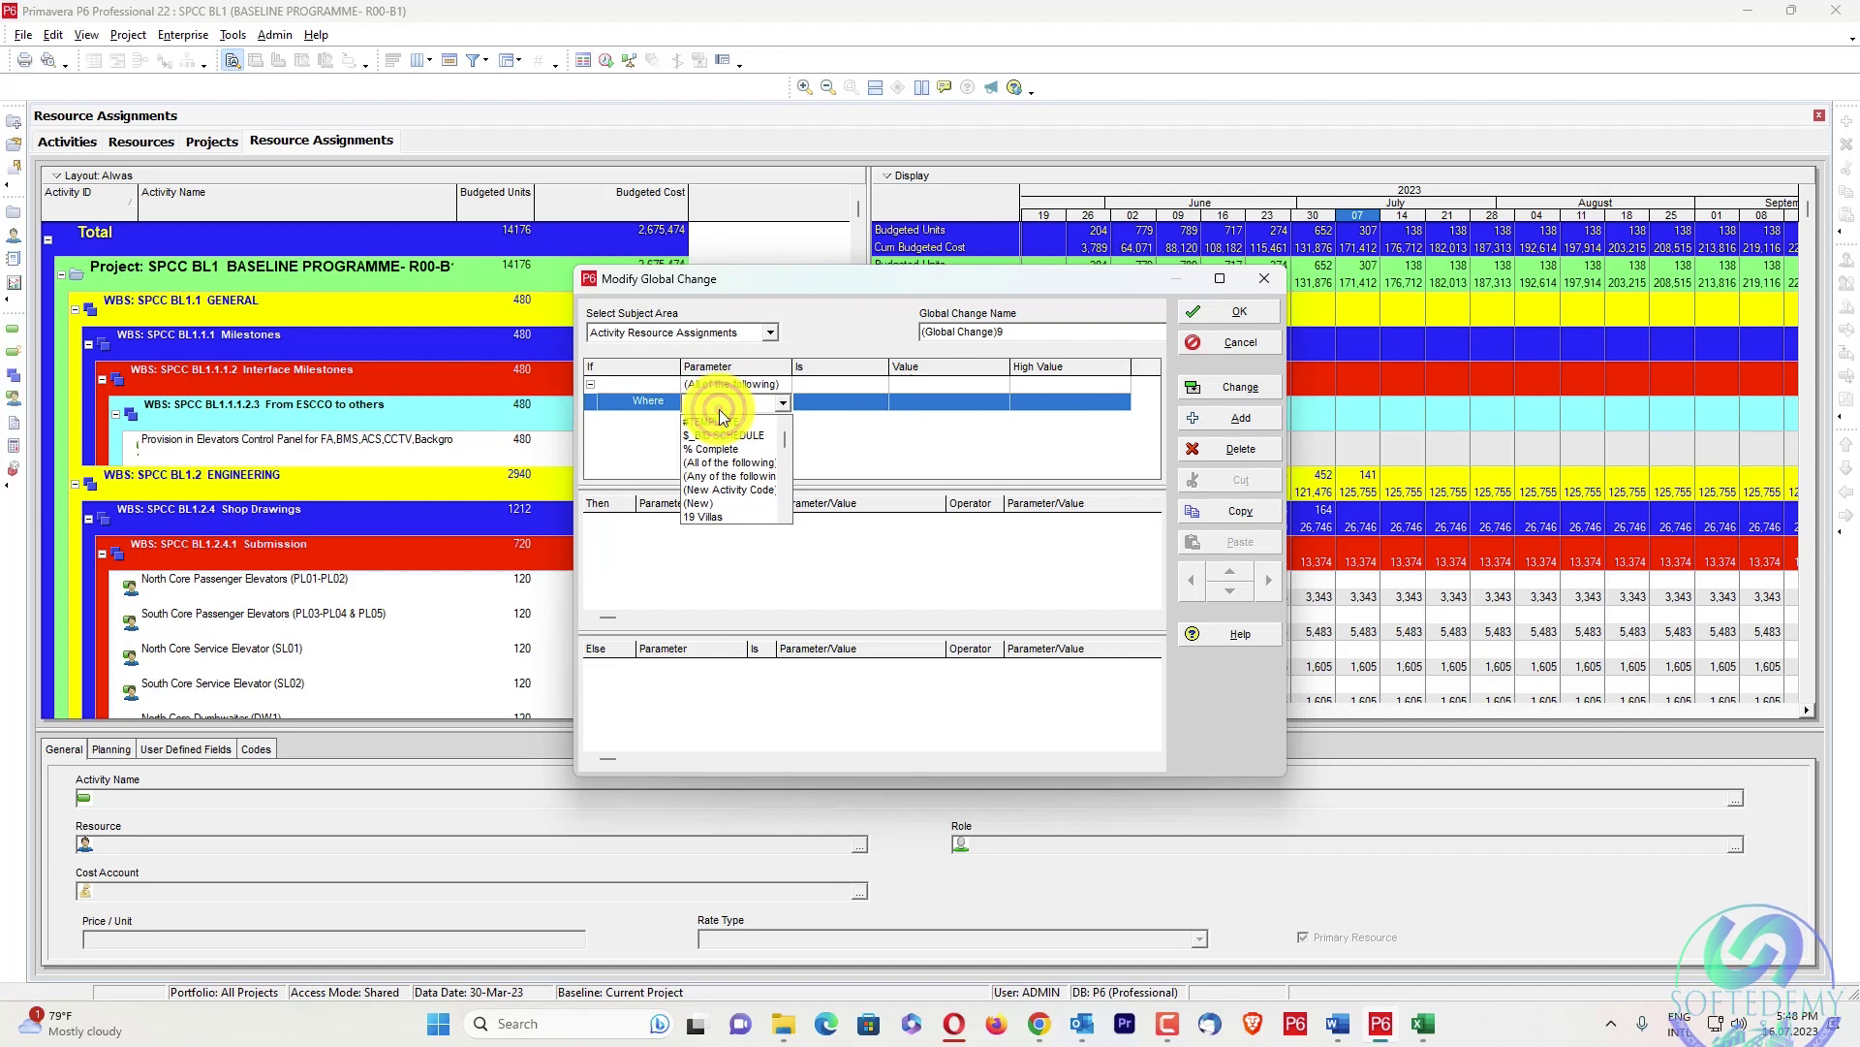
scroll(724, 513, down, 4)
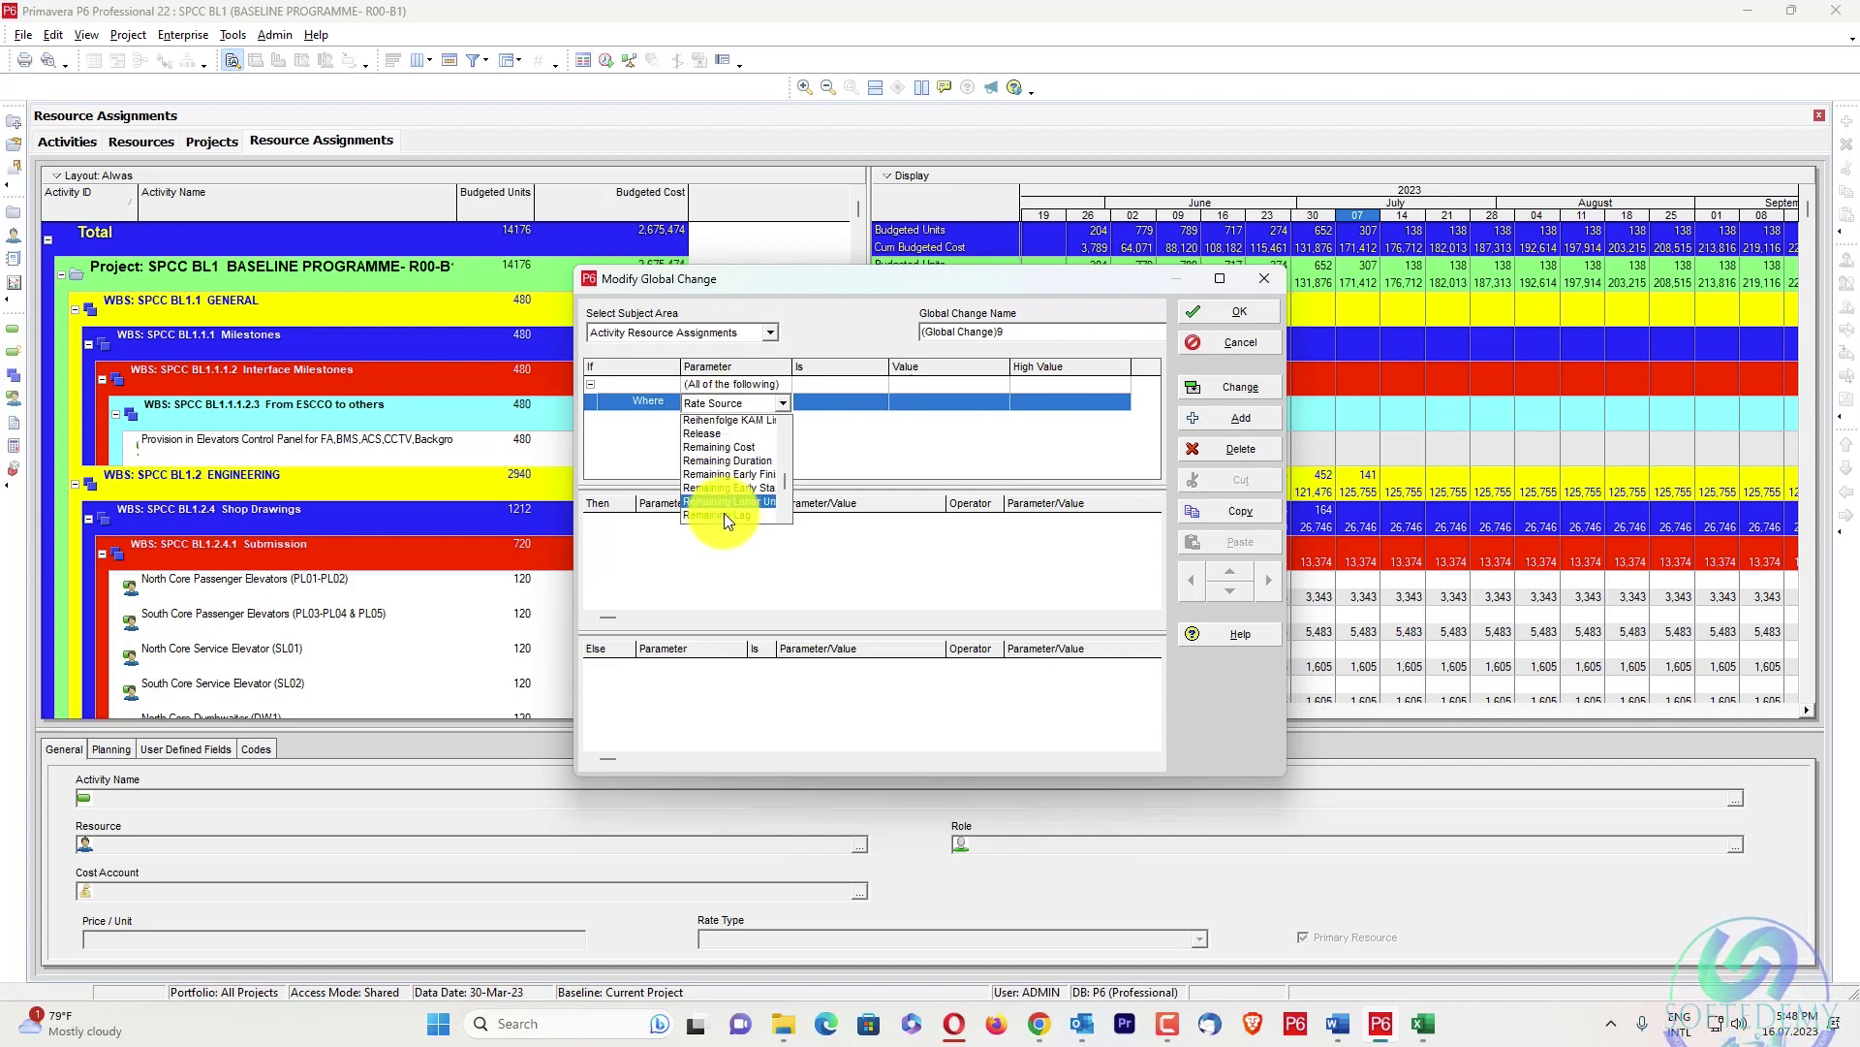
scroll(726, 504, up, 3)
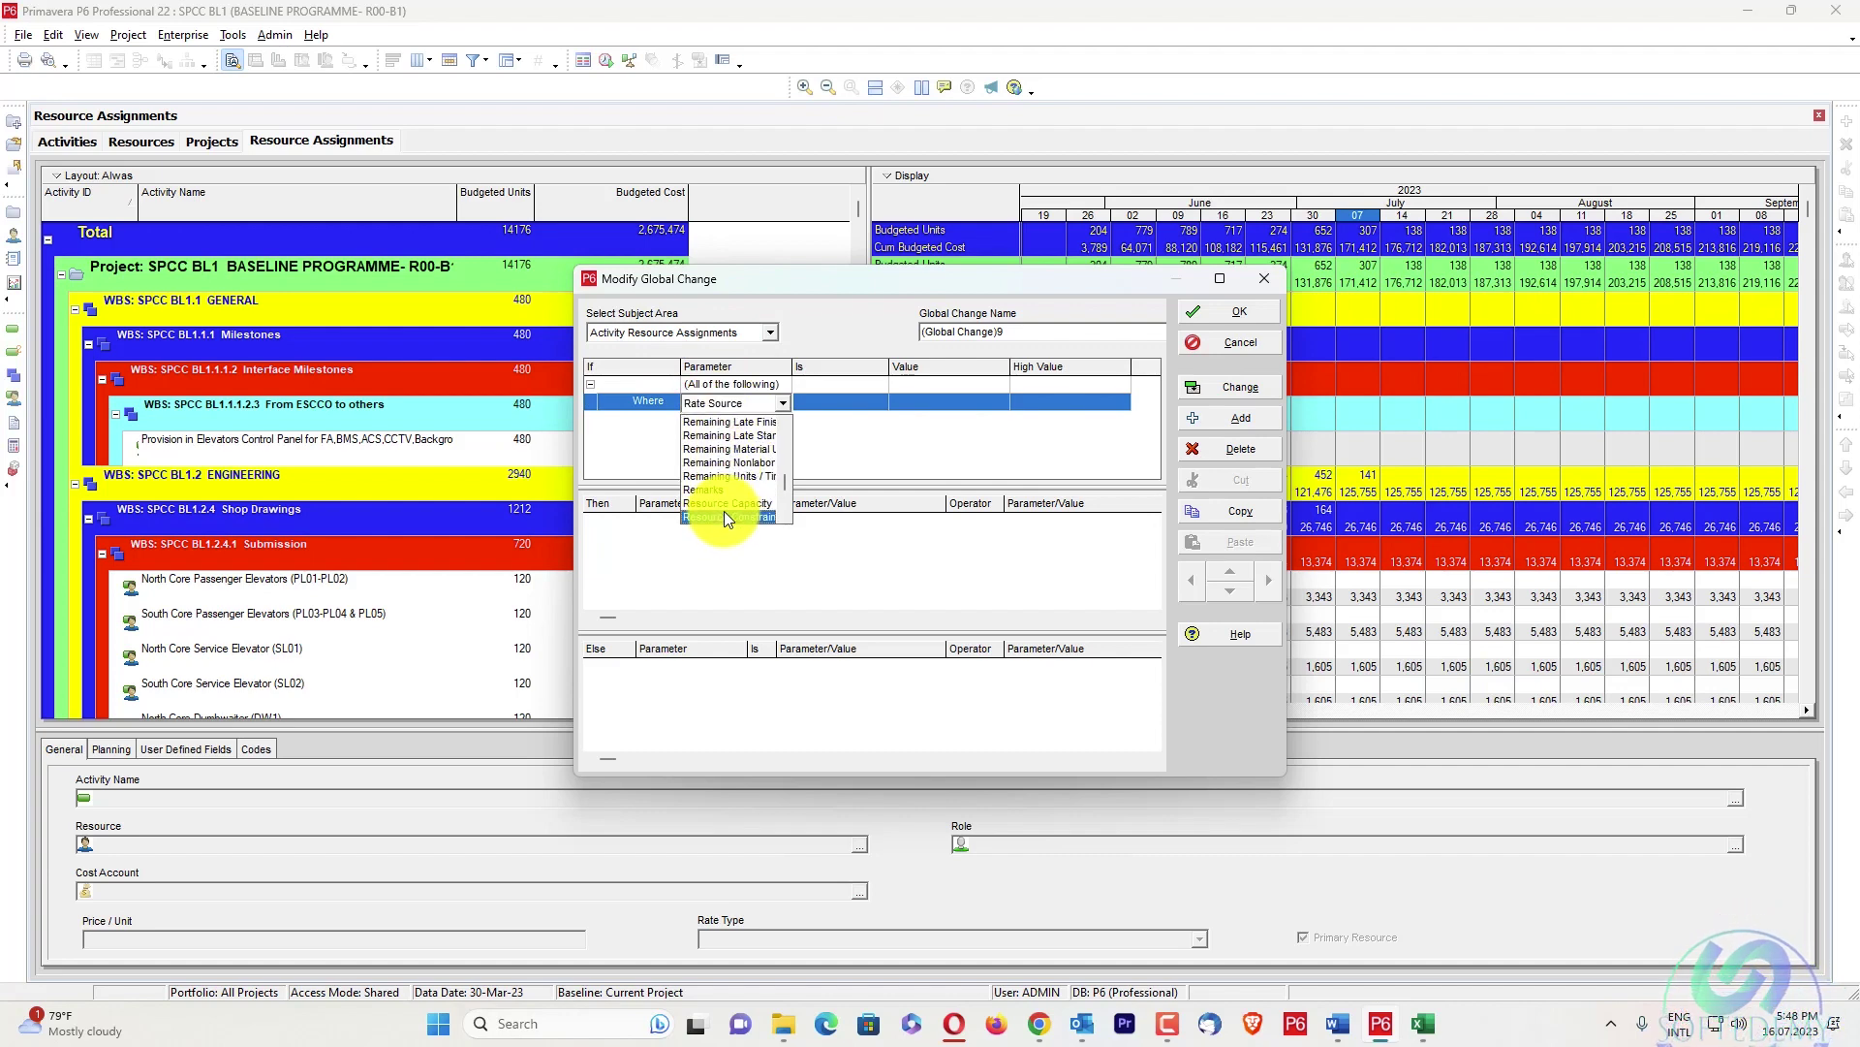
scroll(730, 494, up, 2)
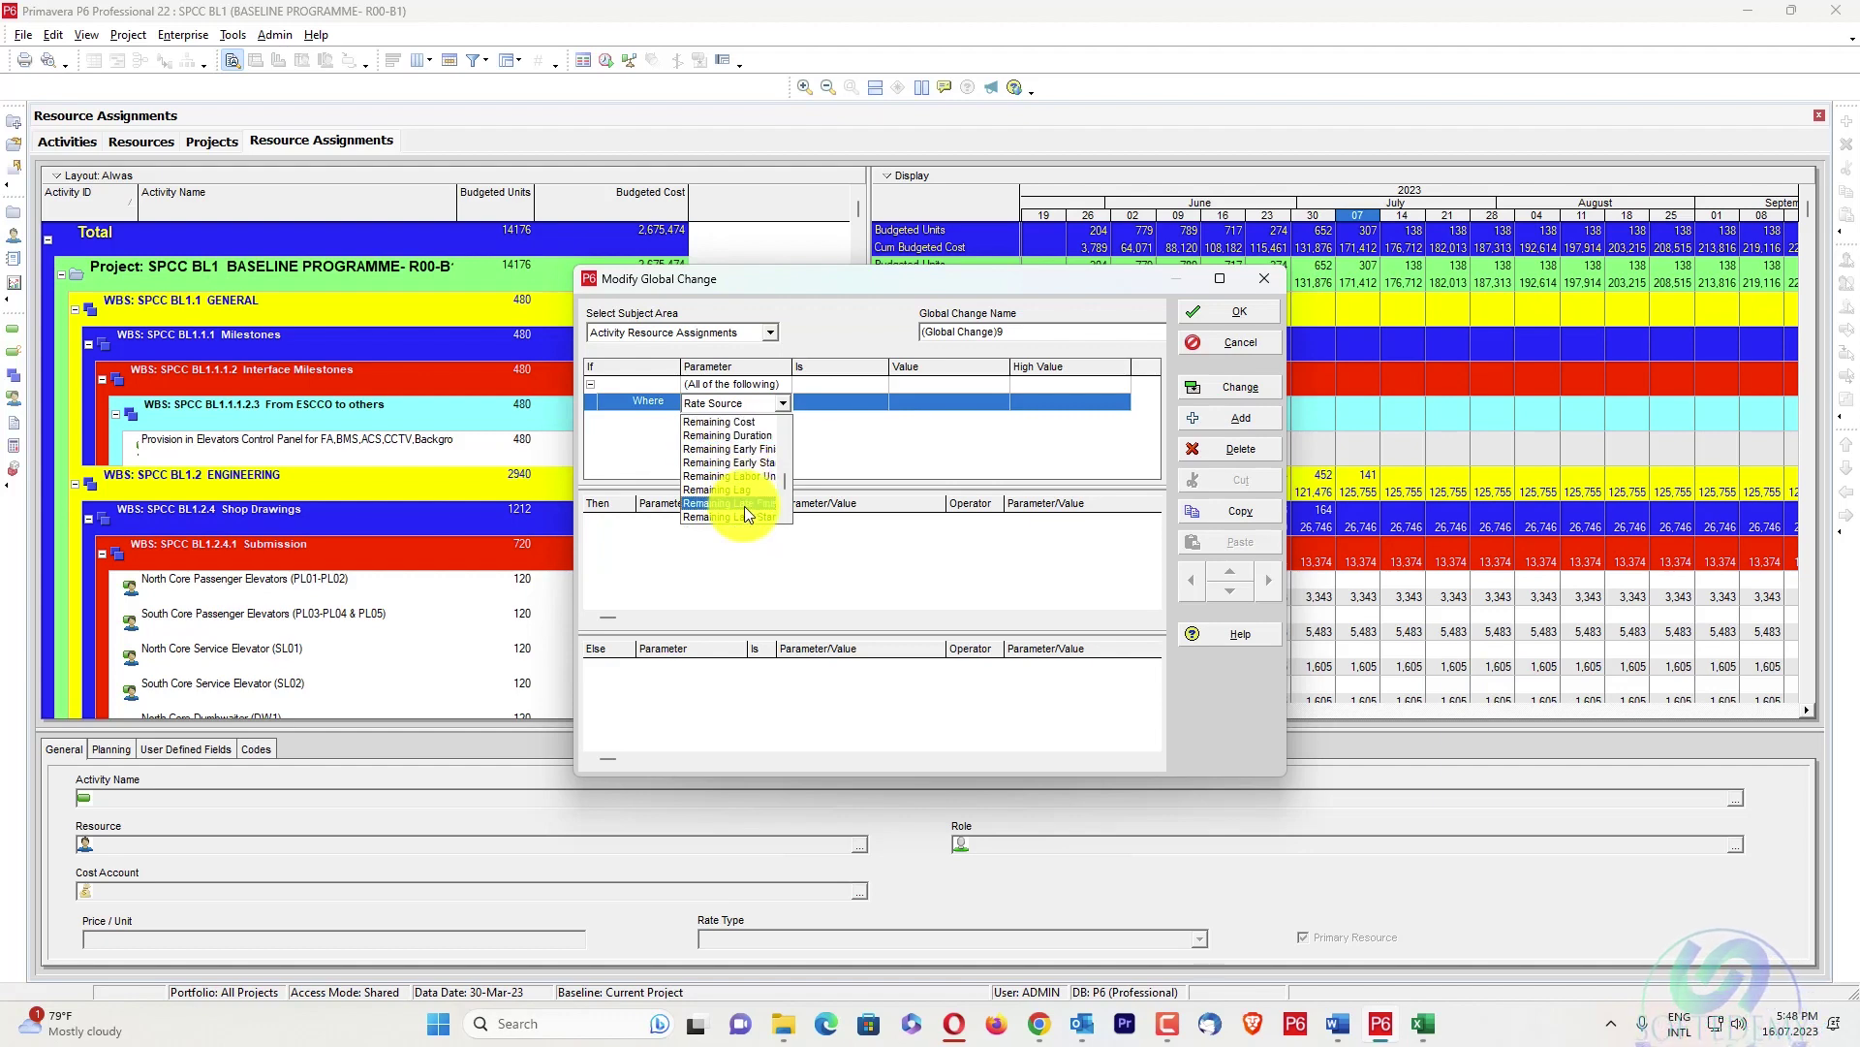
scroll(744, 492, down, 3)
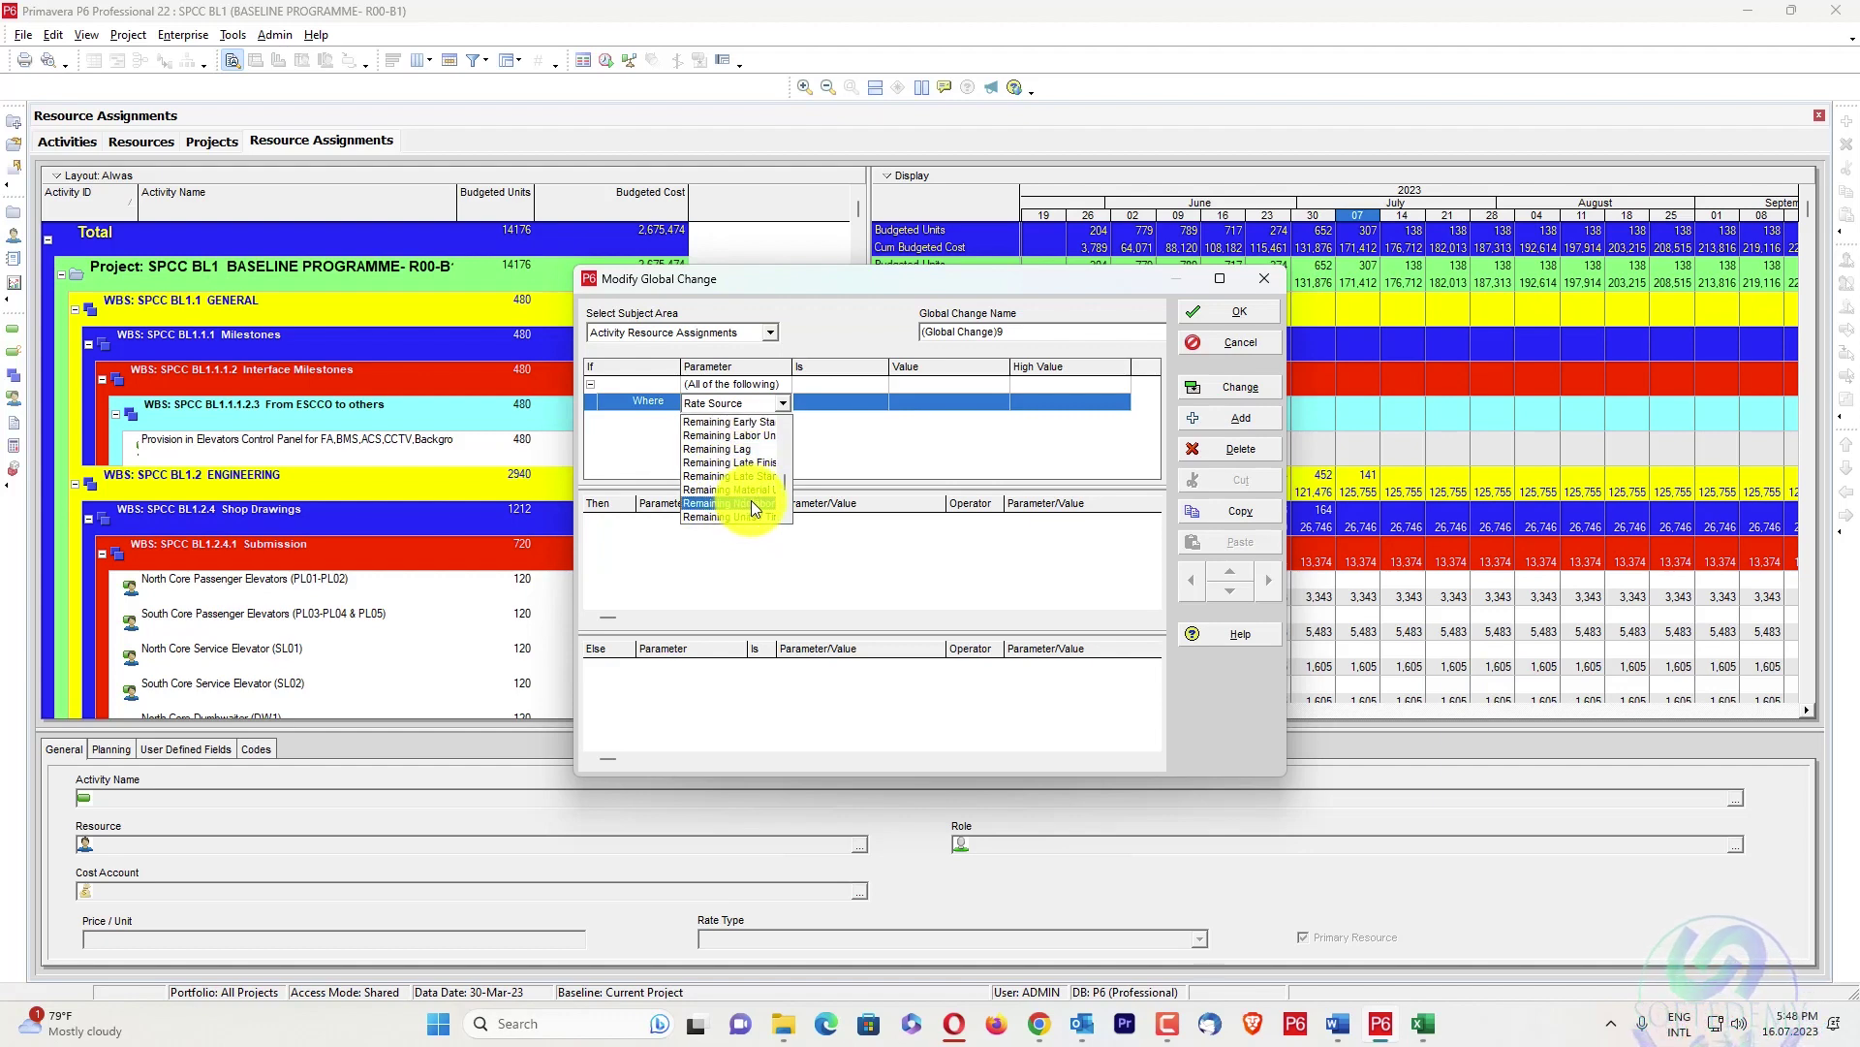
scroll(754, 473, up, 2)
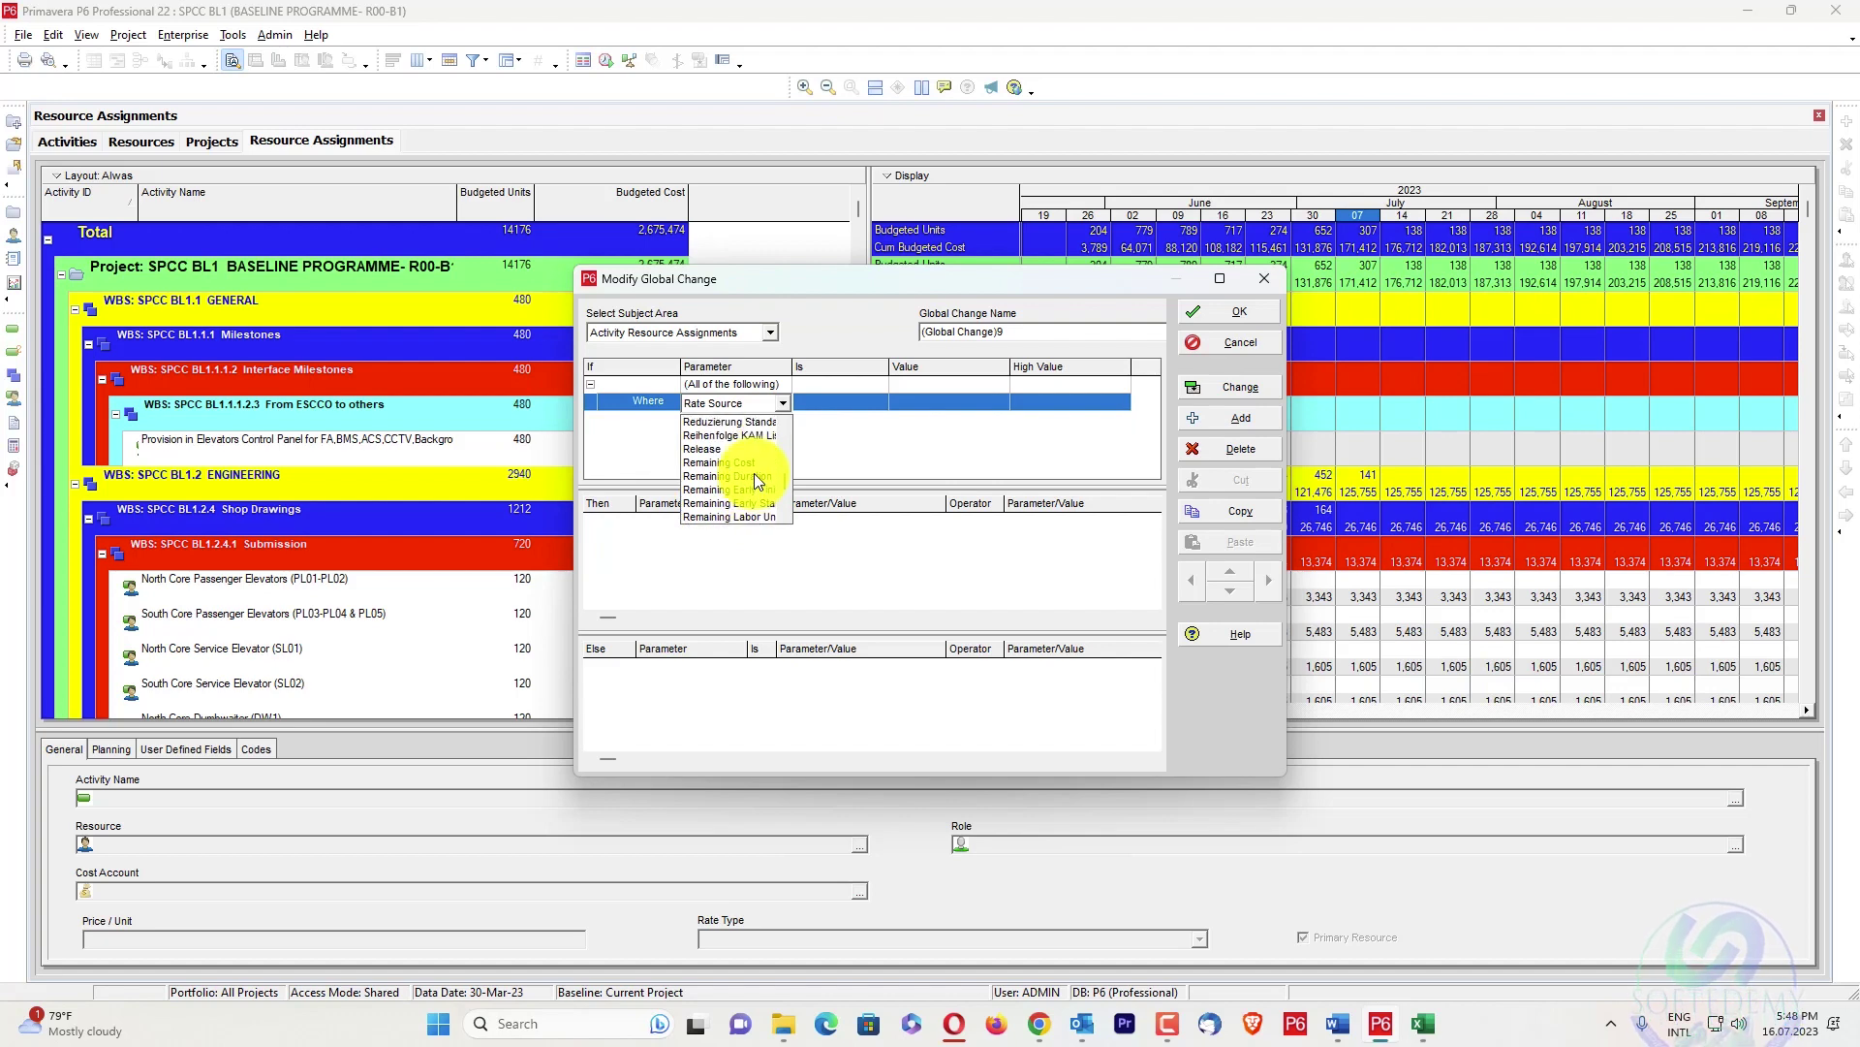
scroll(754, 473, down, 3)
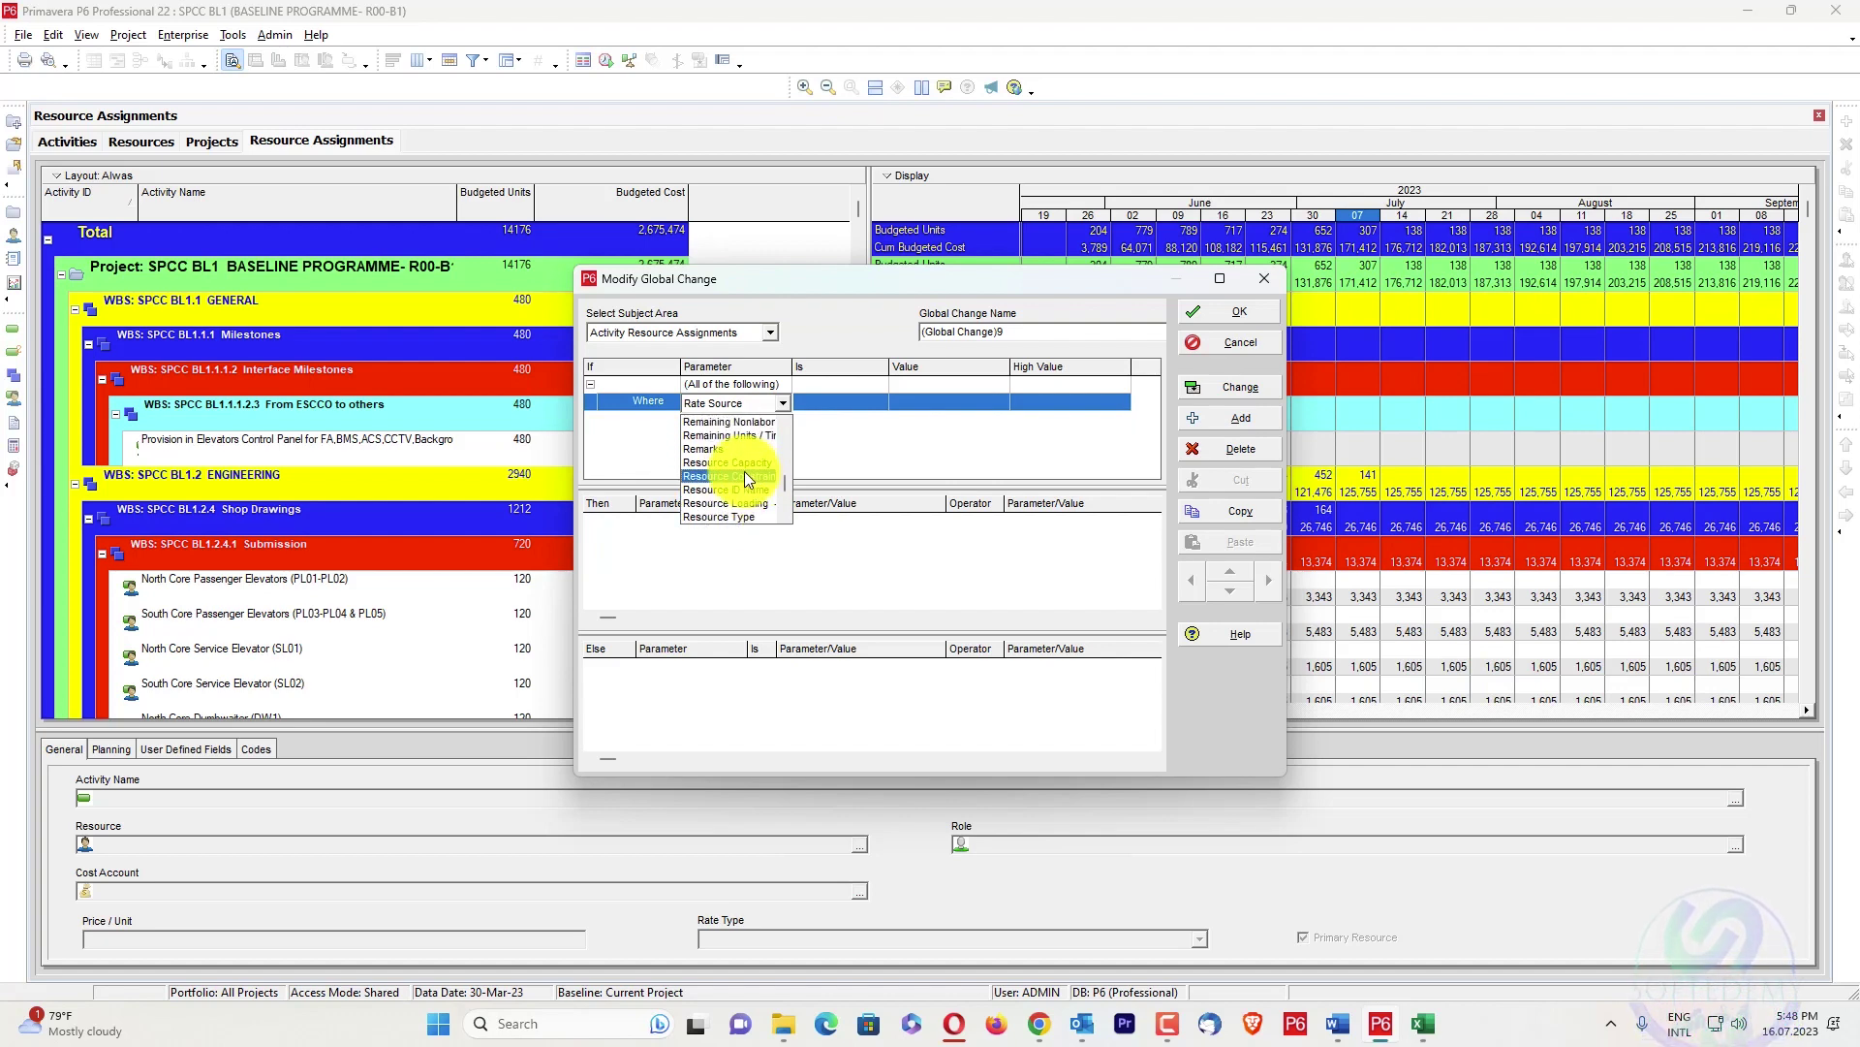
click(743, 488)
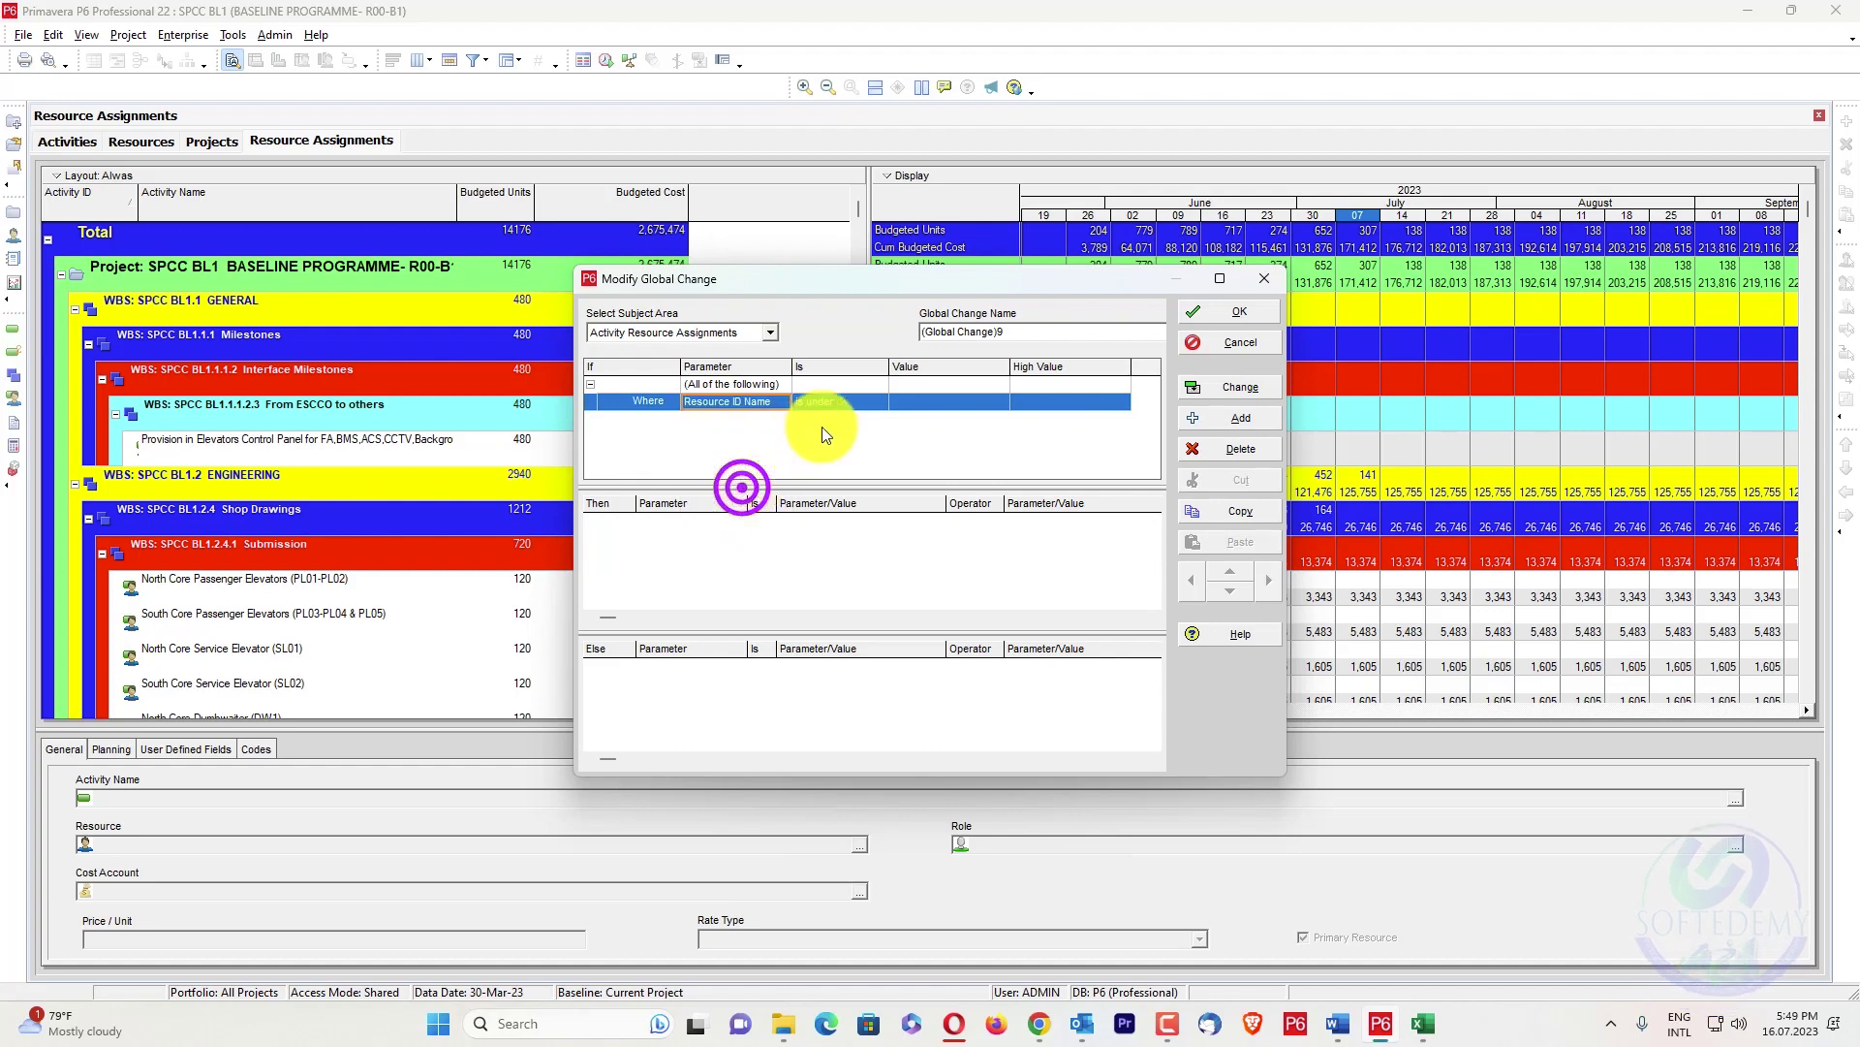
Complete the Resource ID Name condition so that it equals C001-6.C01-Cost
click(841, 401)
click(839, 424)
click(977, 403)
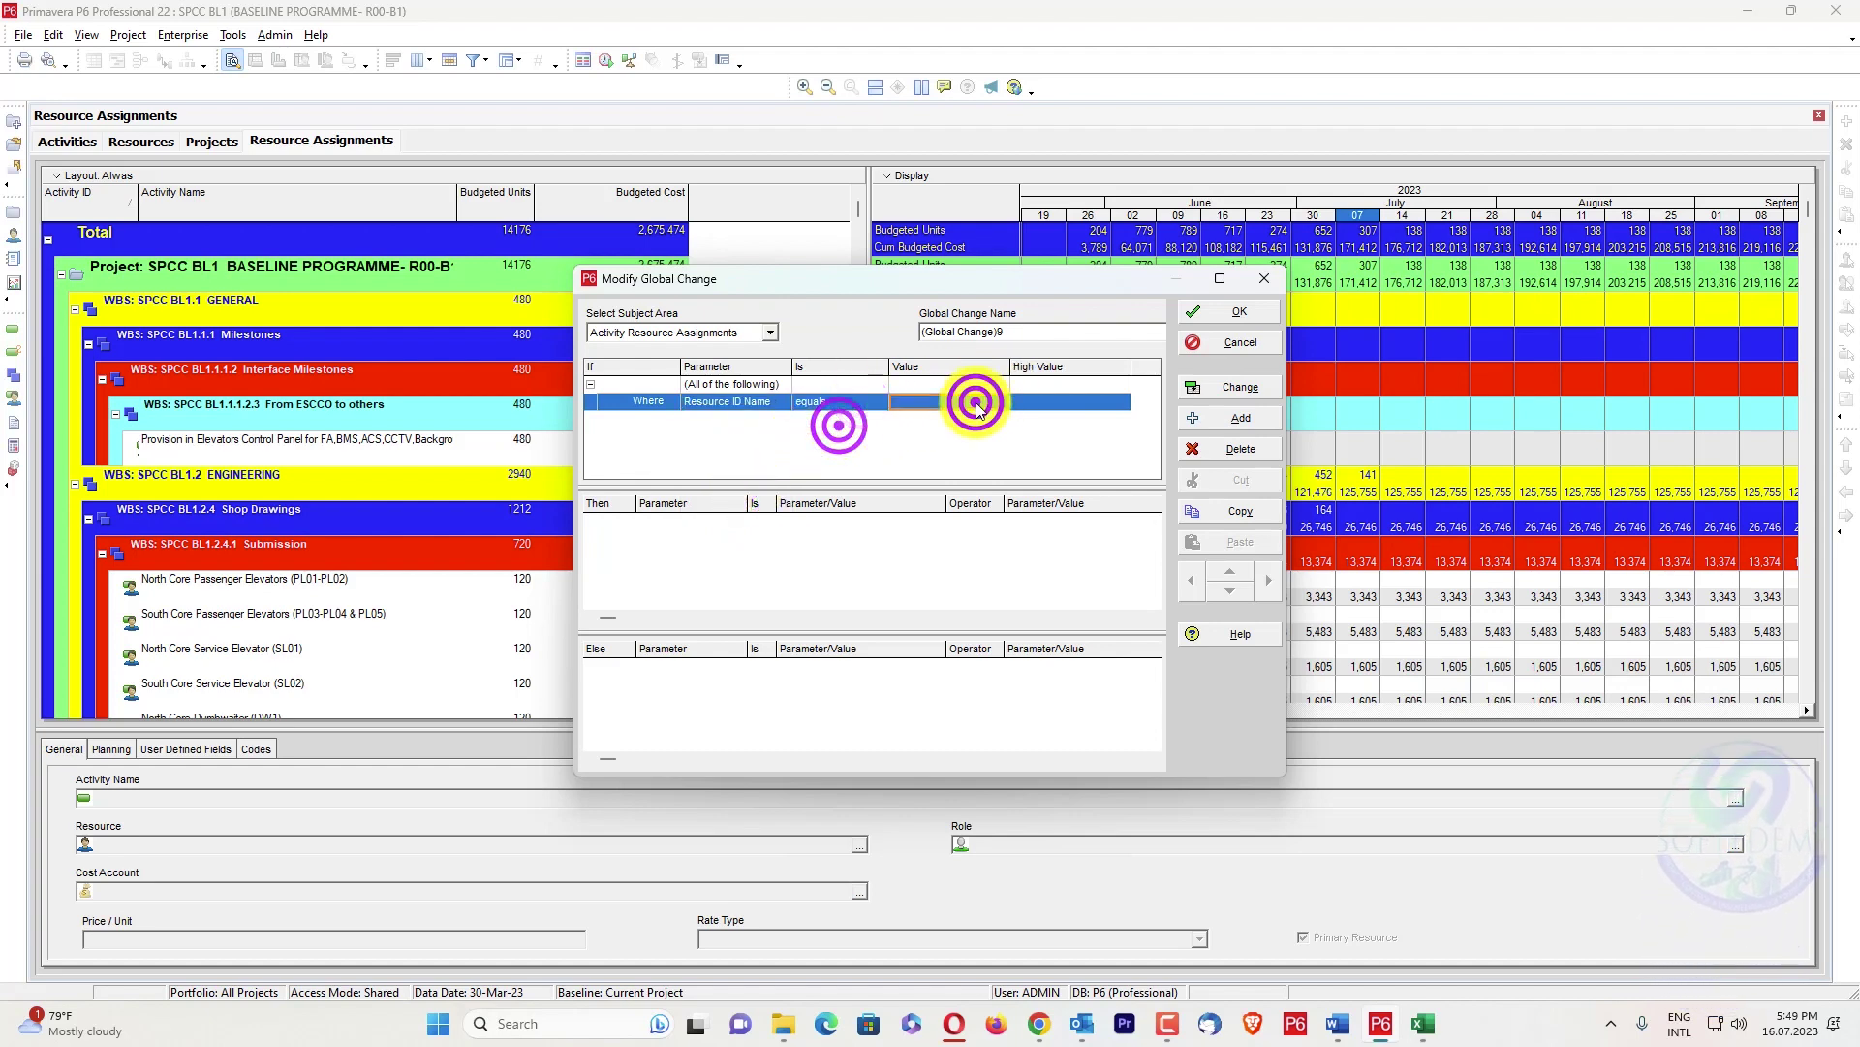
click(976, 403)
click(1053, 489)
Add a Then statement to the global change with Budgeted Material Units as the parameter
click(866, 562)
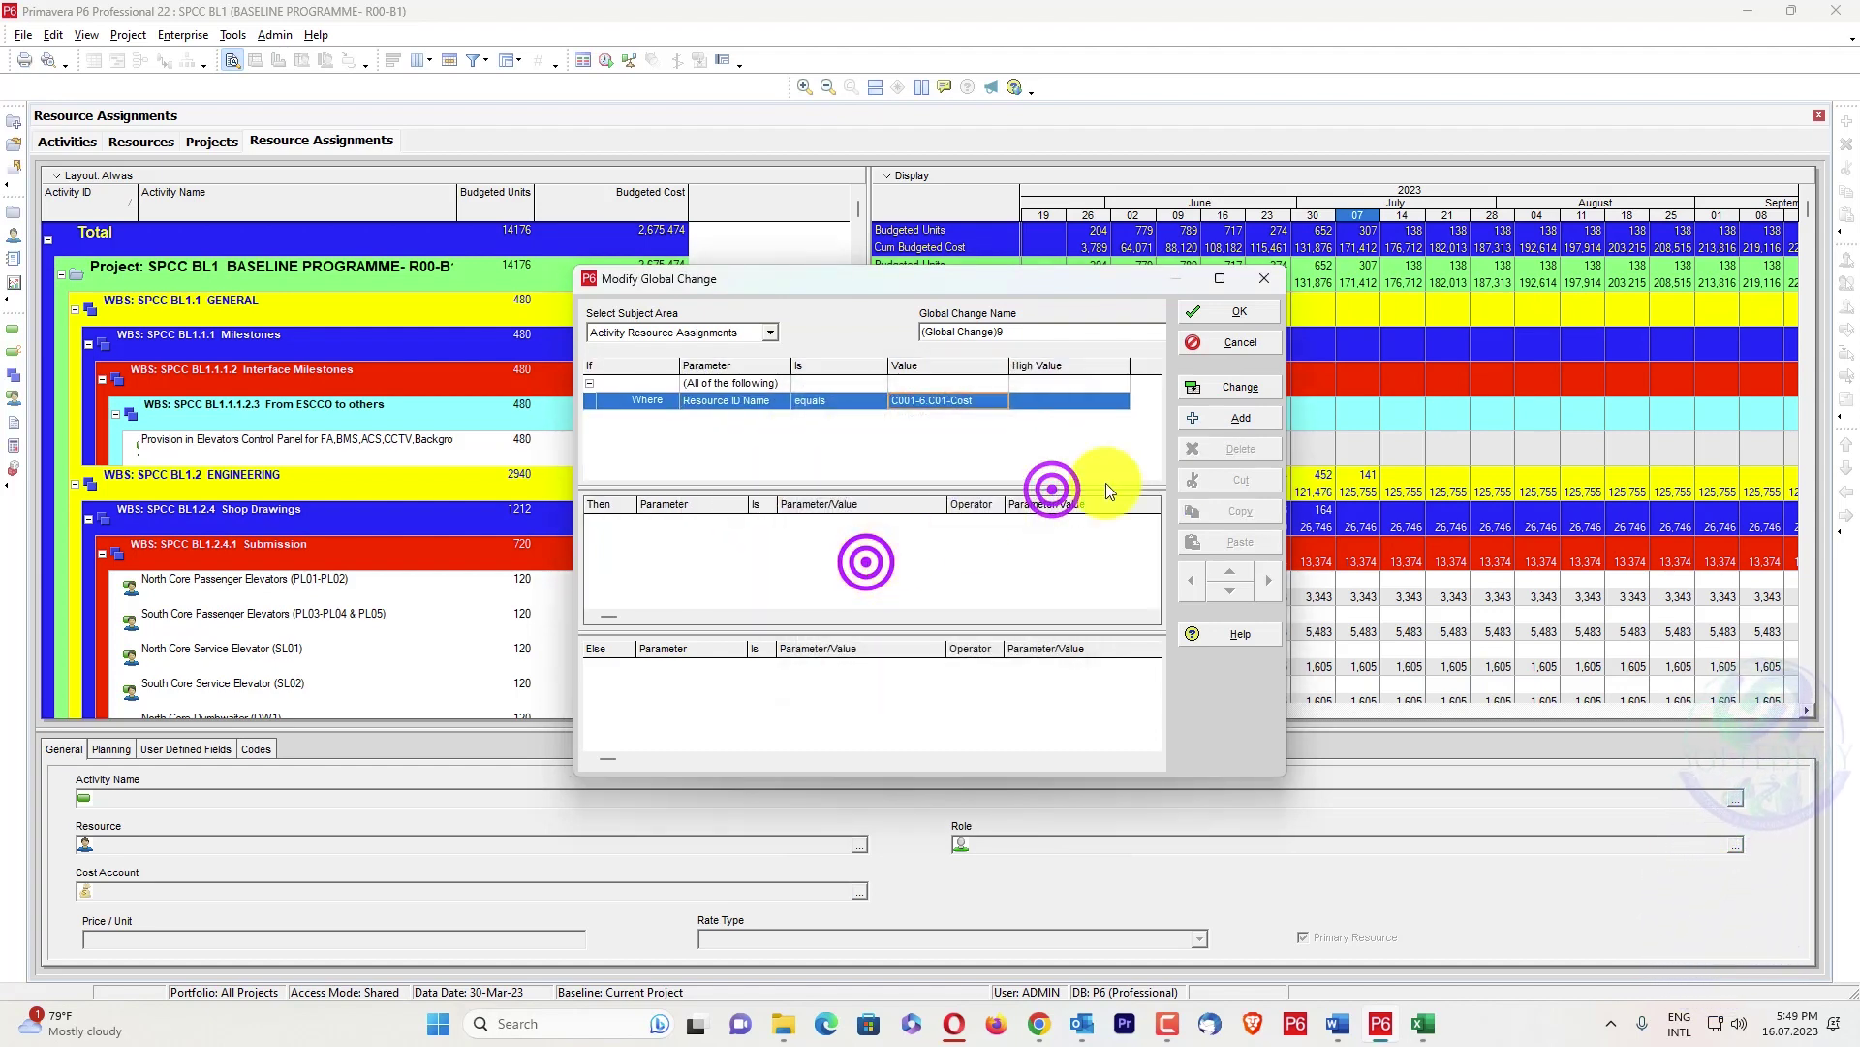
click(1212, 416)
click(667, 521)
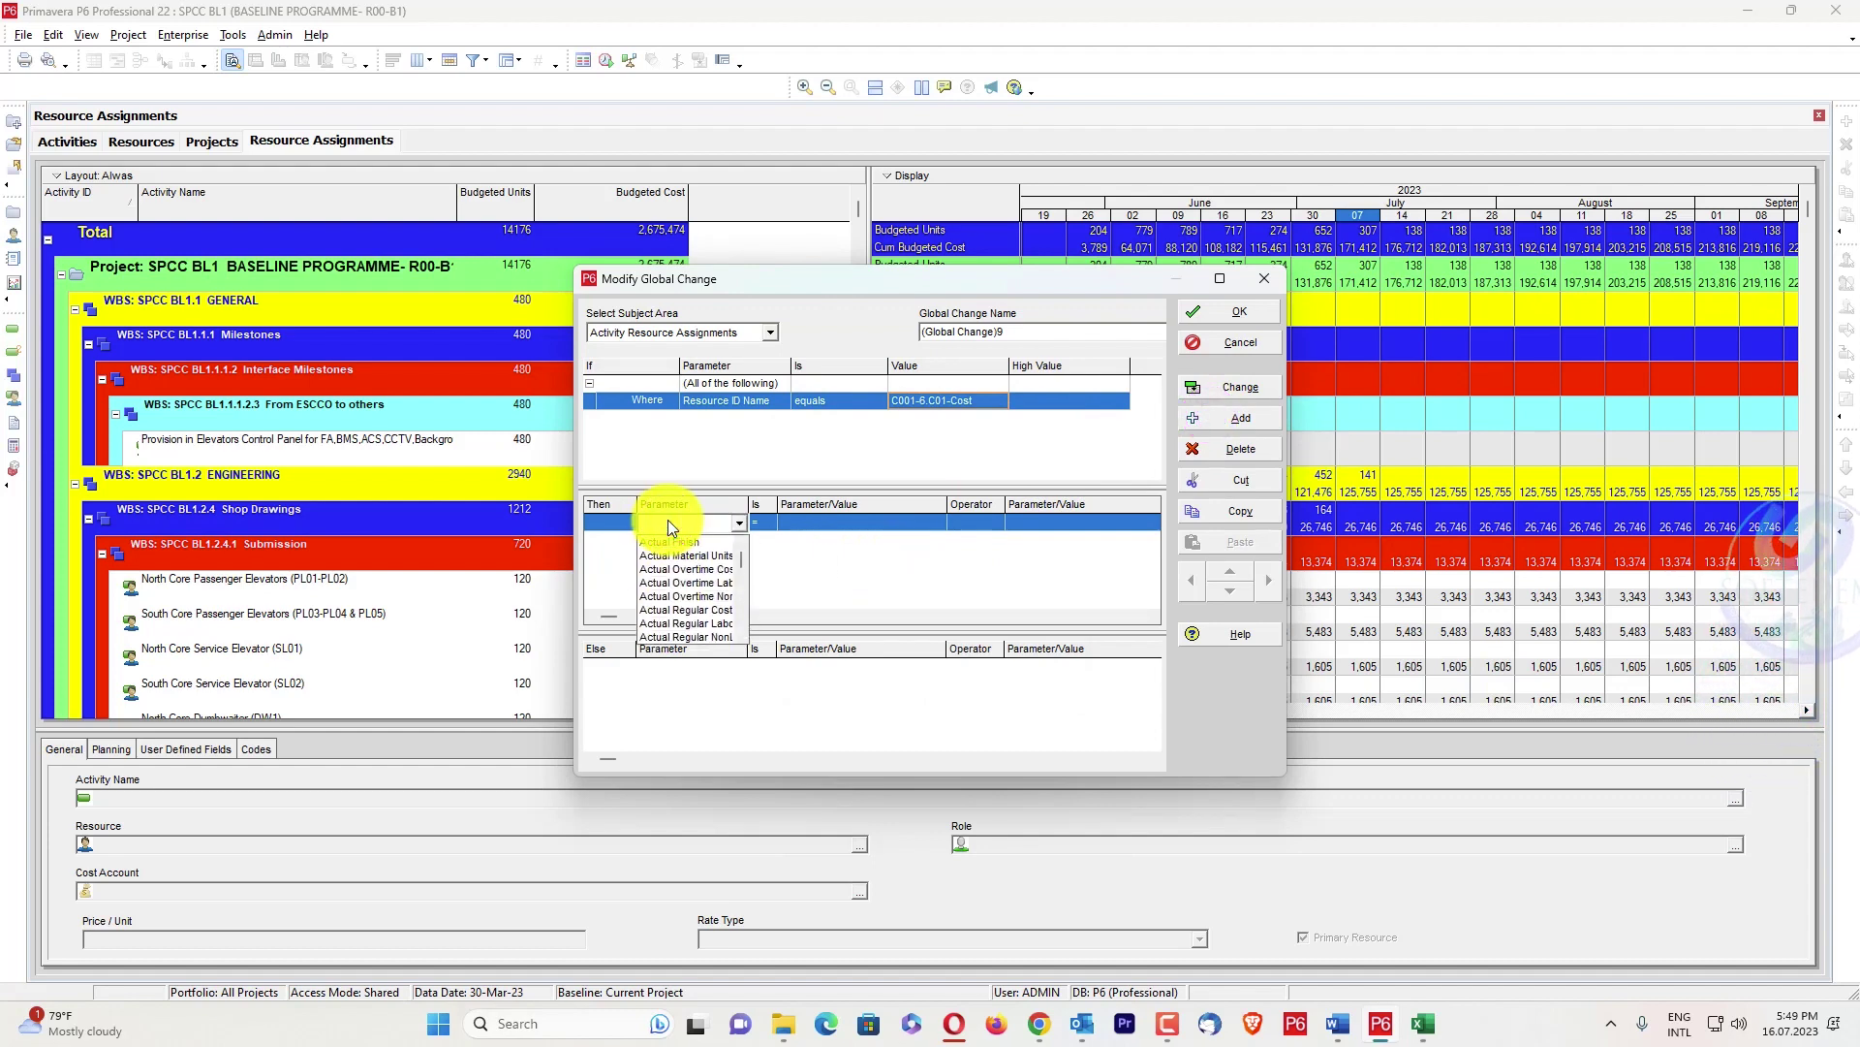
key(b)
scroll(698, 610, down, 1)
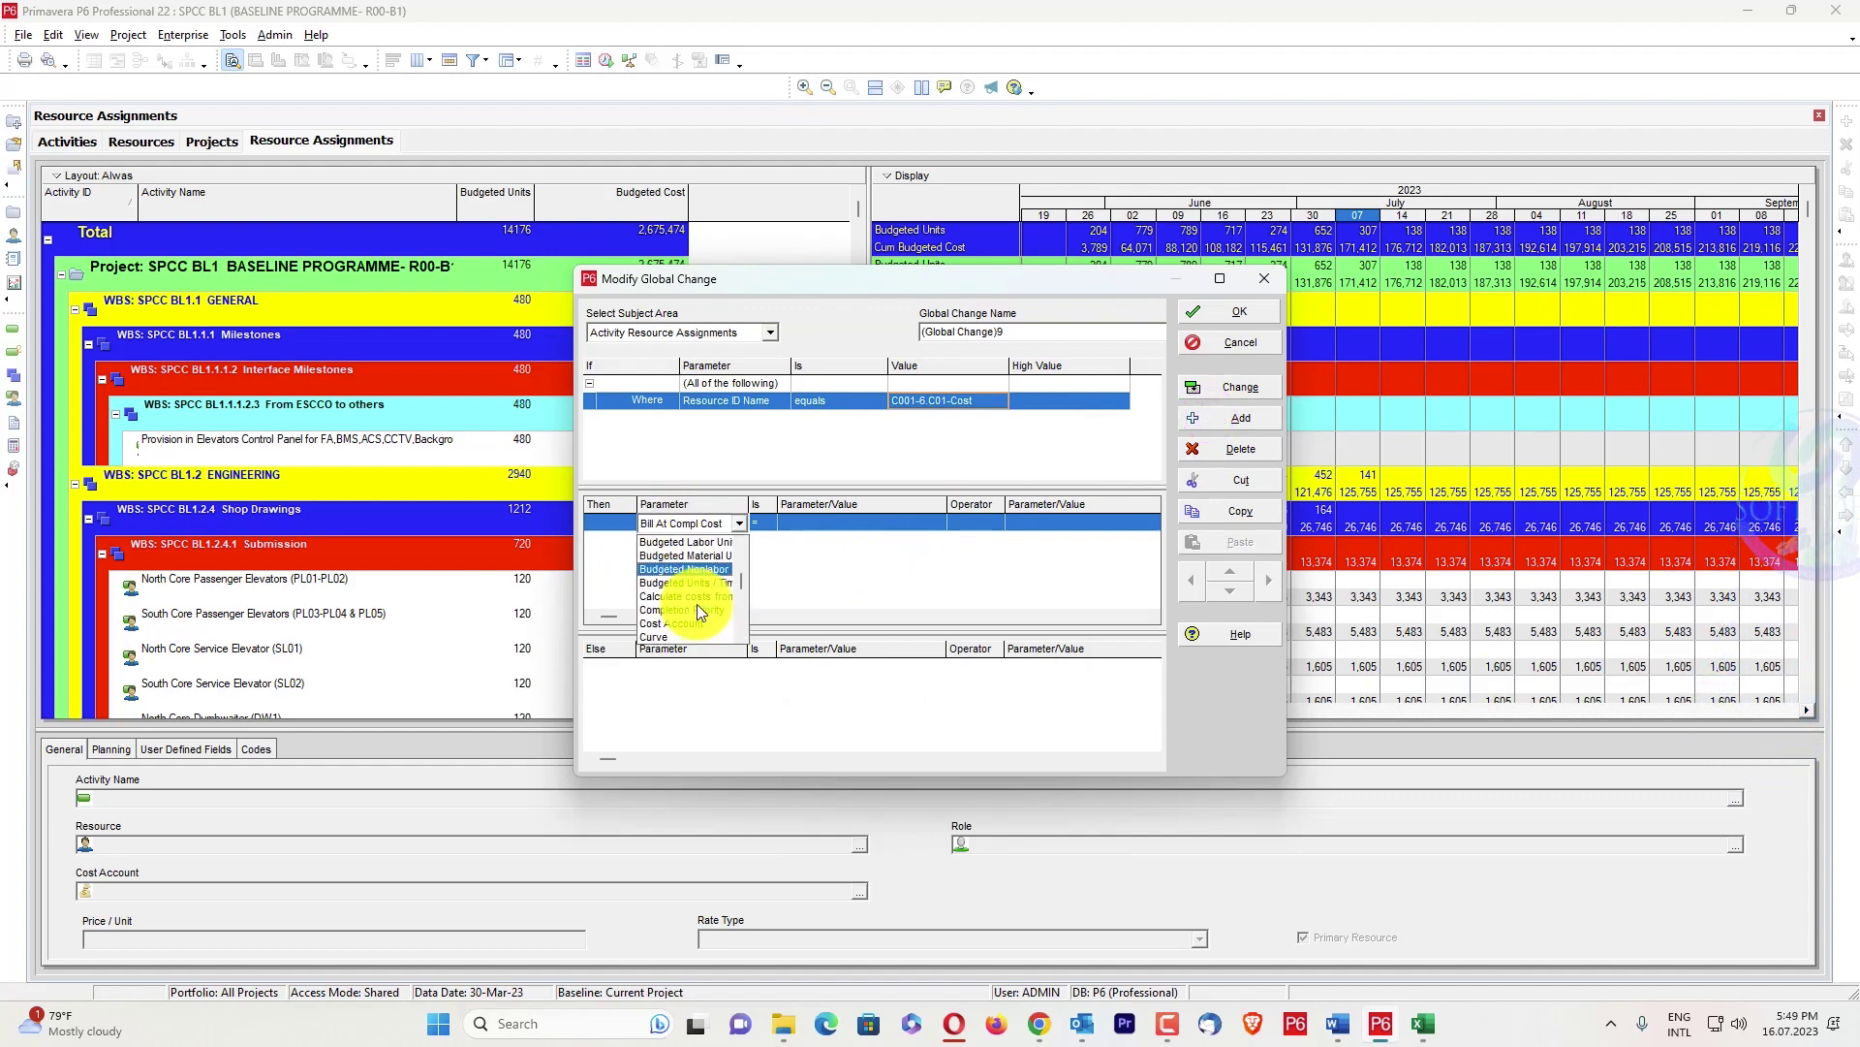
click(702, 557)
Set the Budgeted Material Units statement equal to Budgeted Cost
click(832, 523)
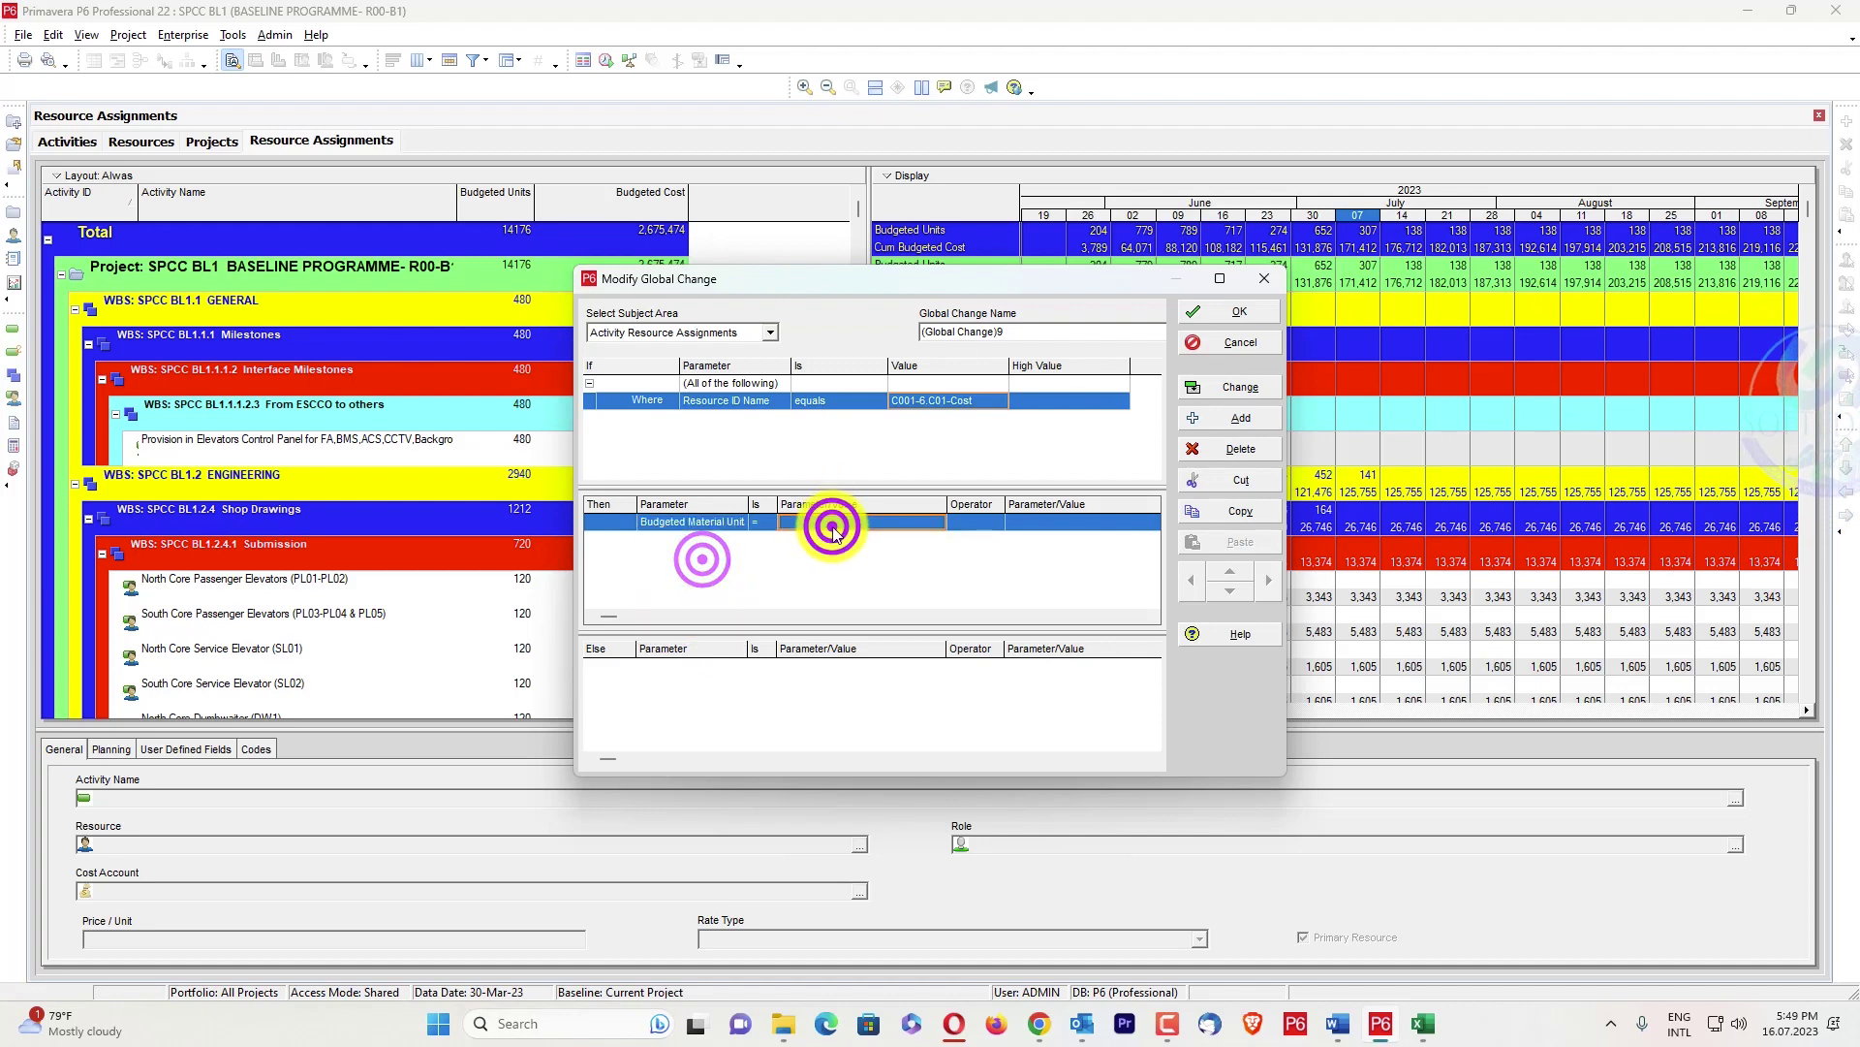
scroll(833, 607, down, 8)
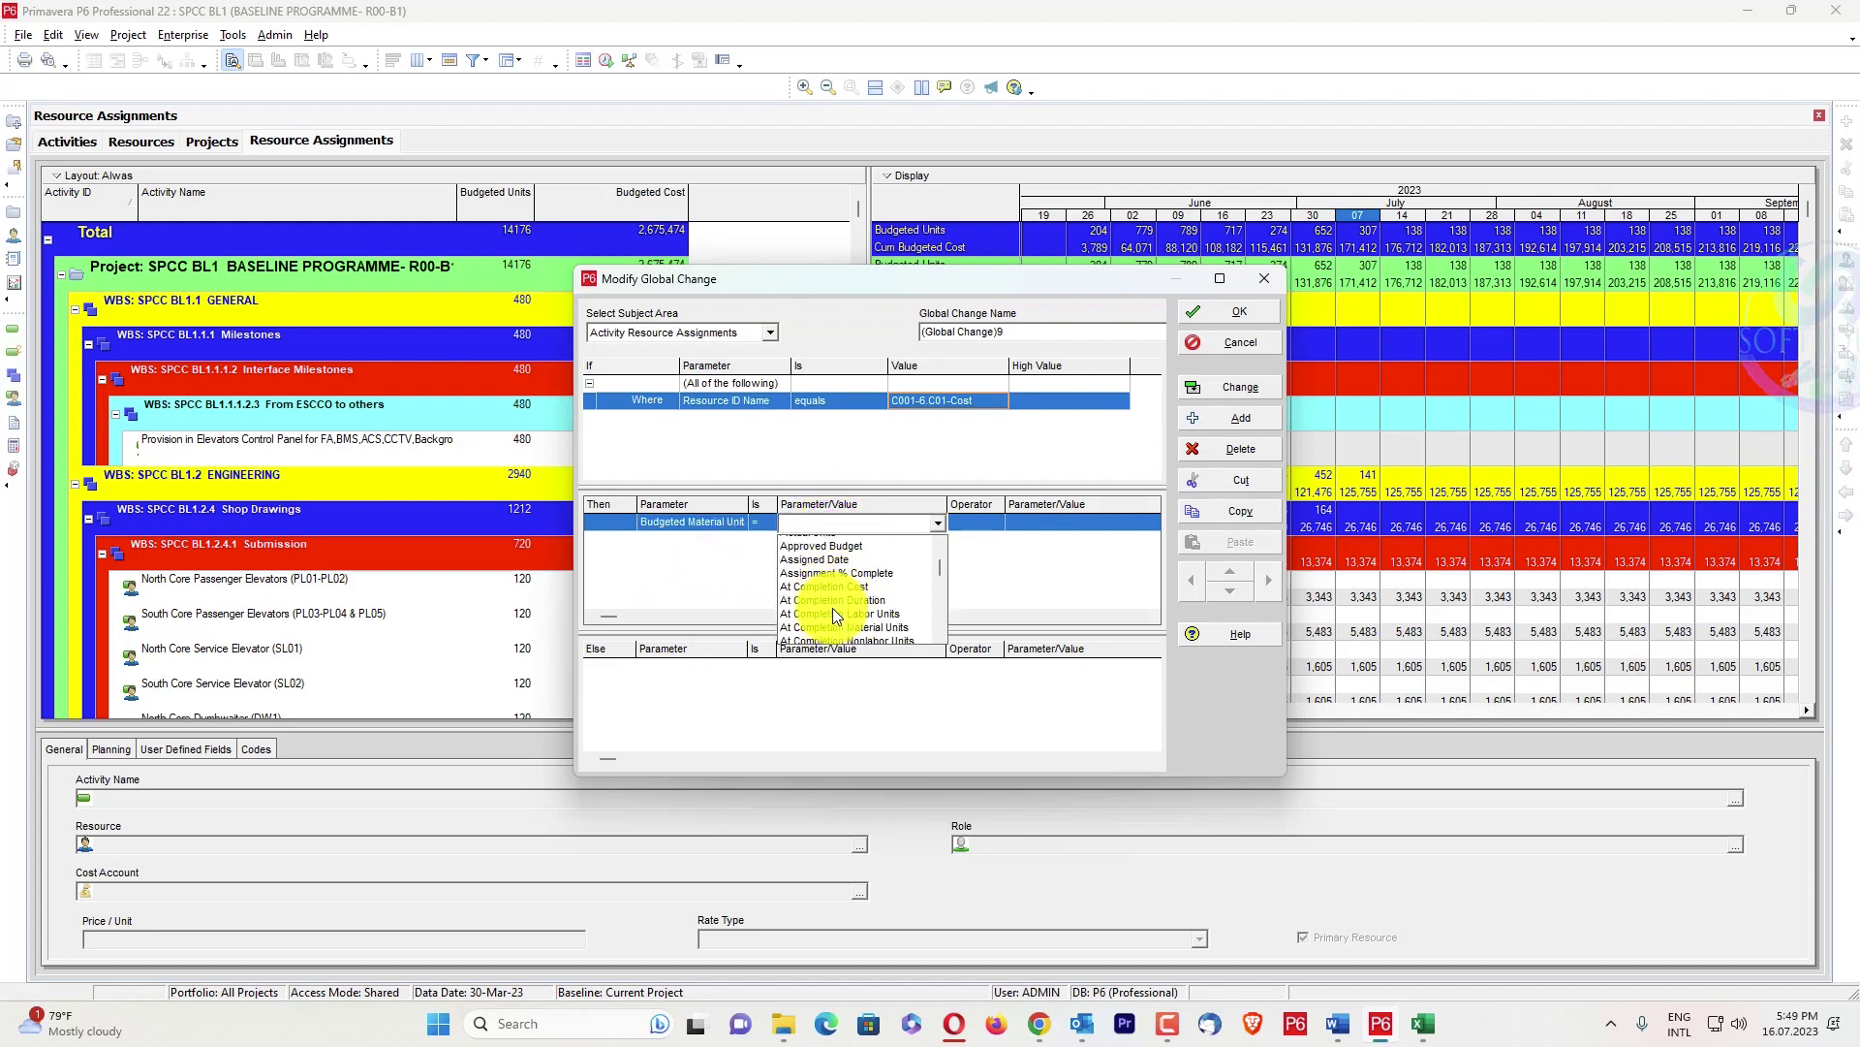
scroll(839, 608, down, 8)
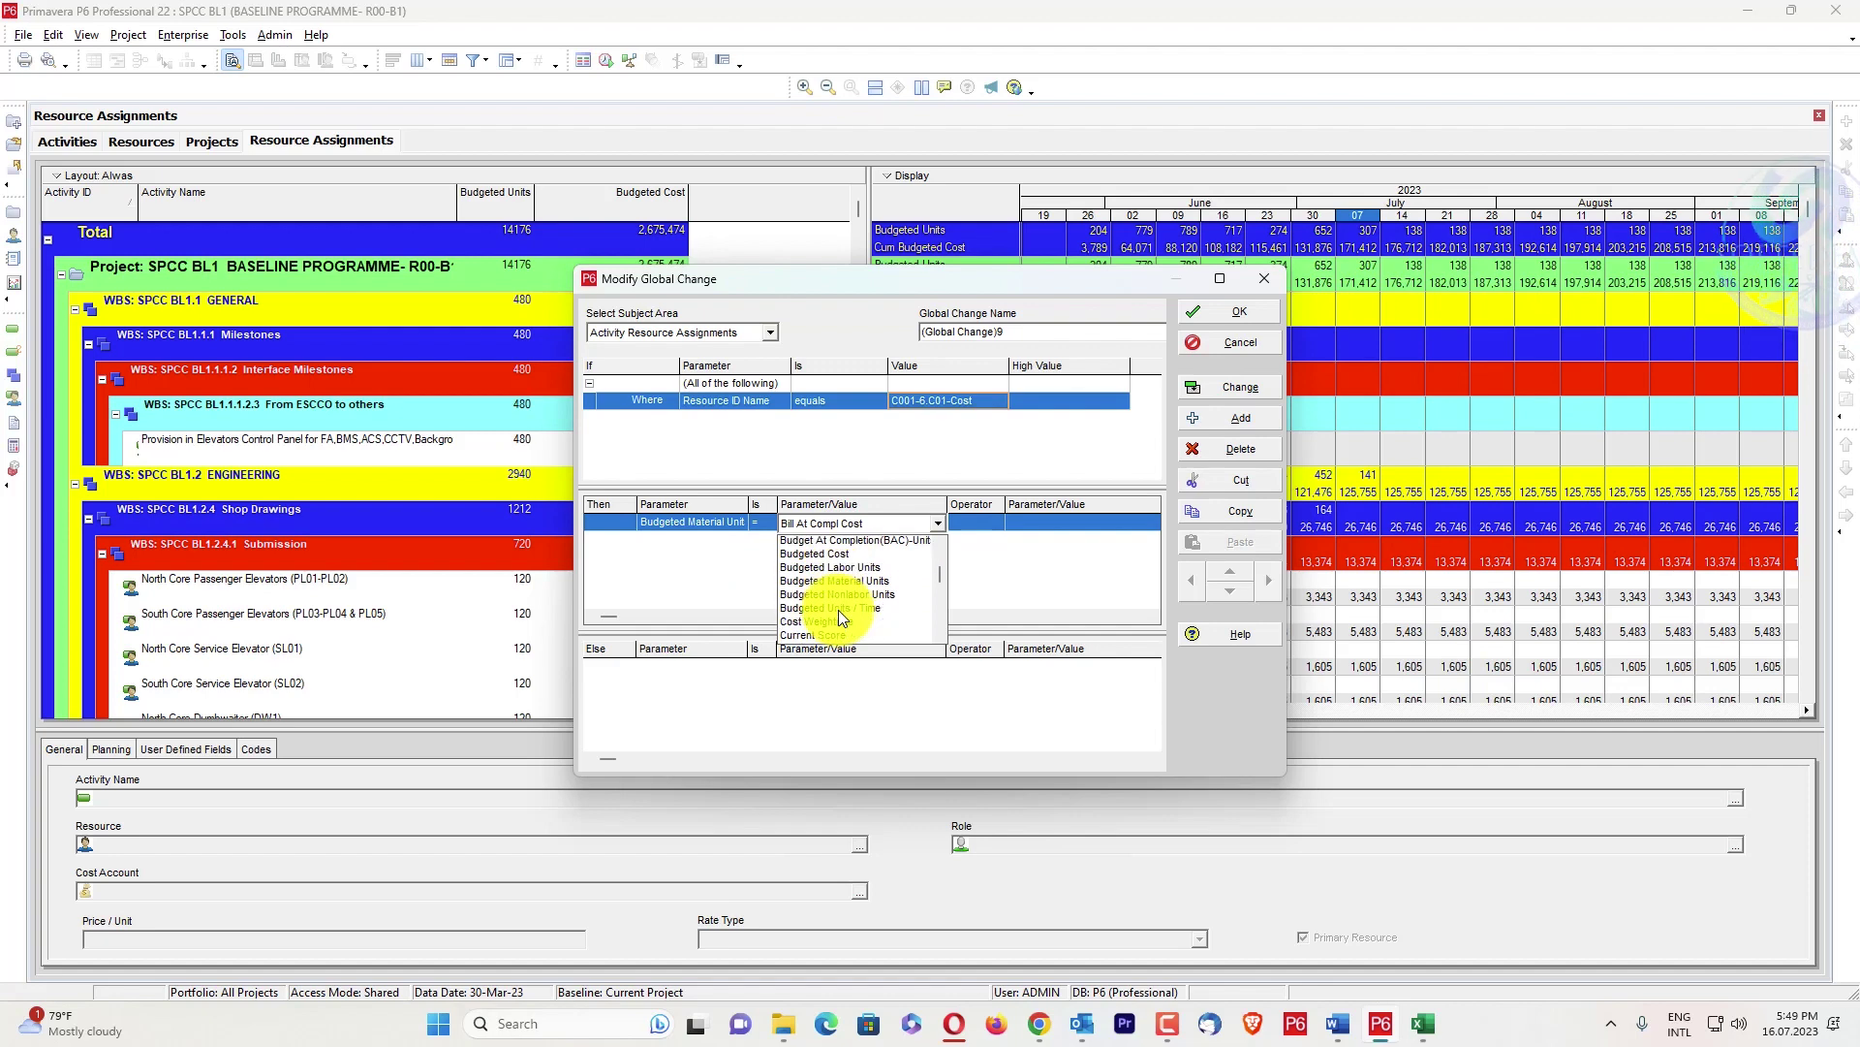
scroll(858, 607, up, 2)
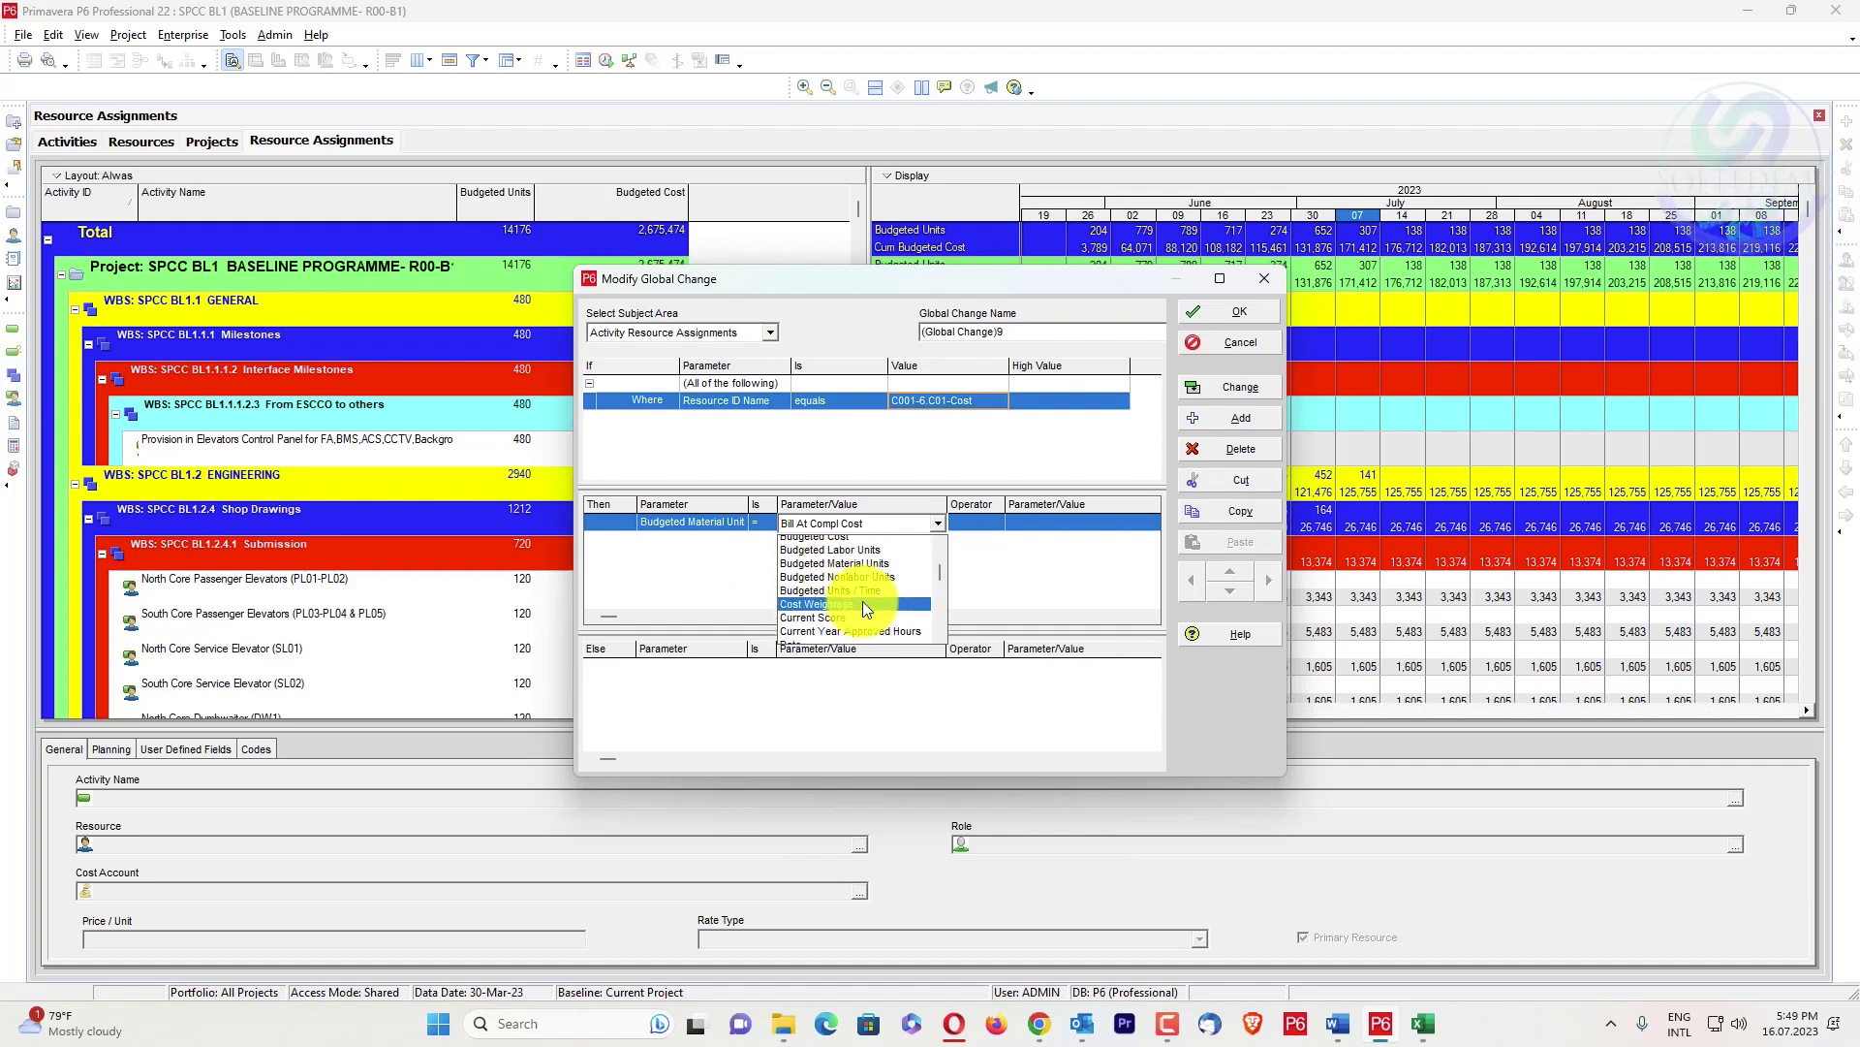
click(858, 581)
click(881, 521)
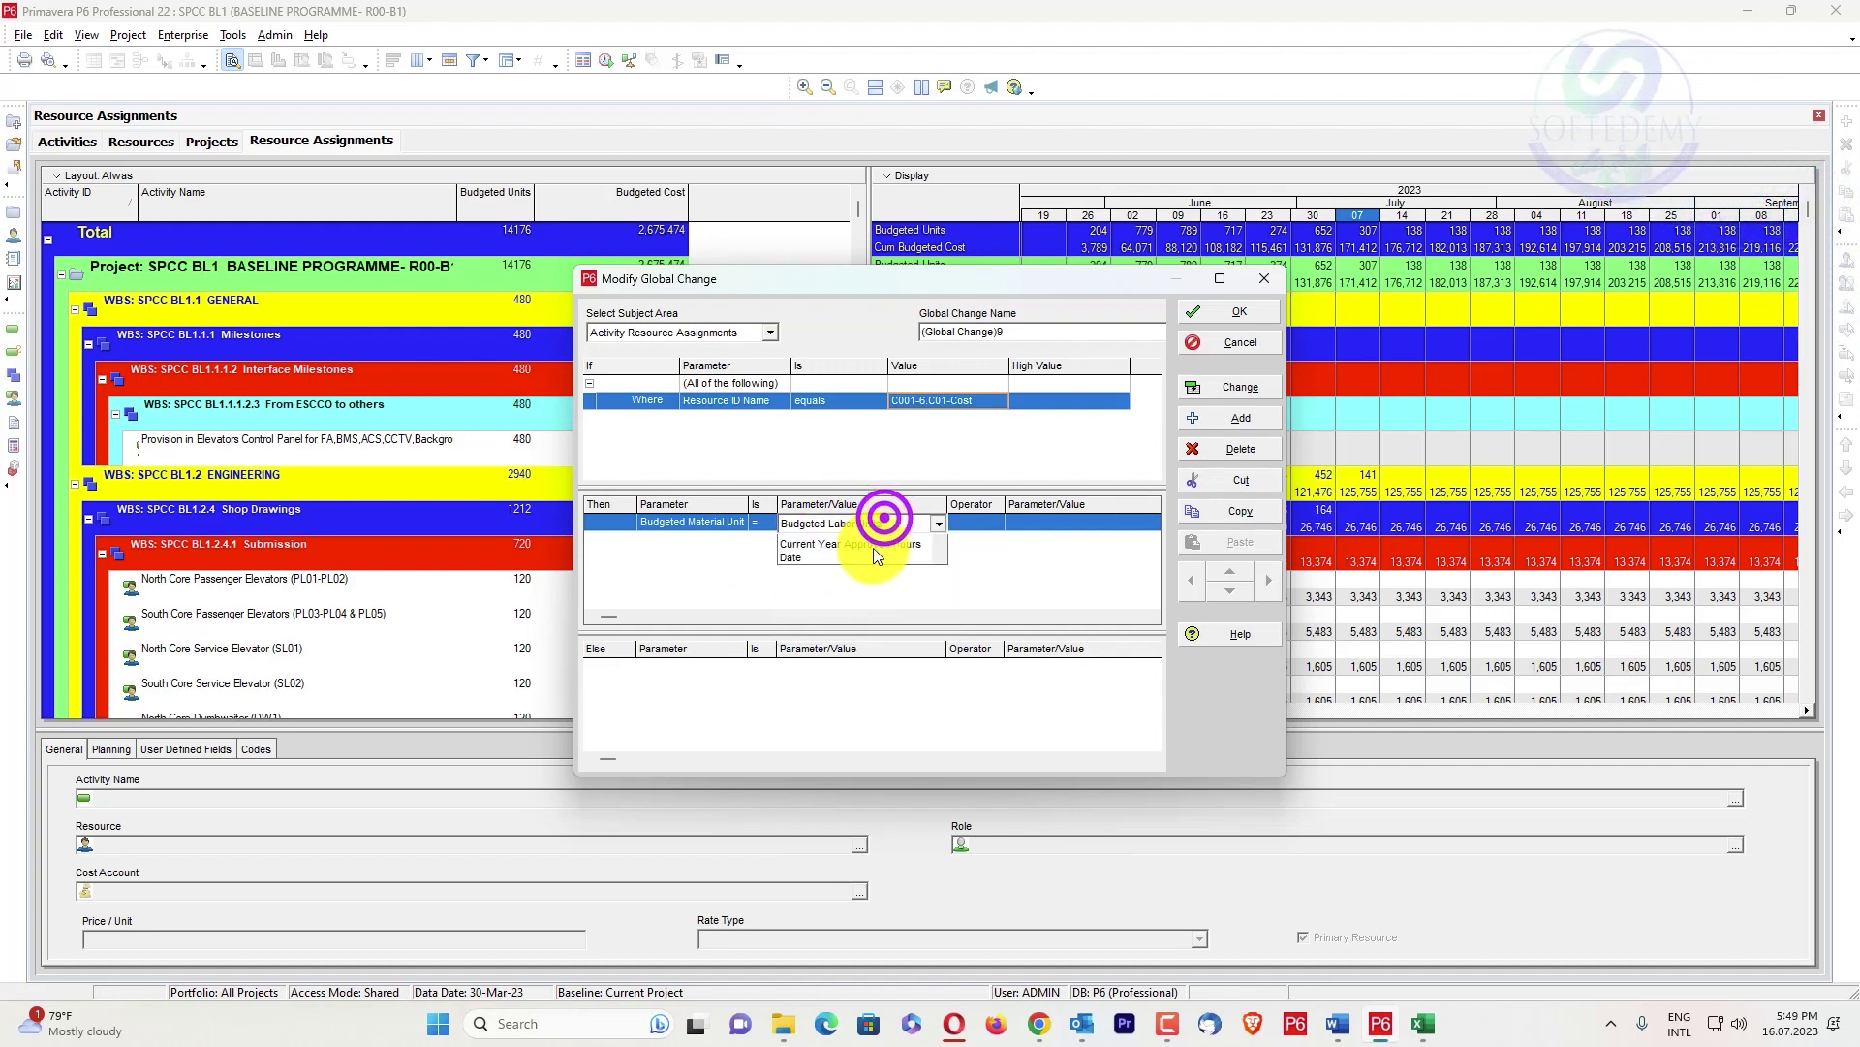
scroll(859, 572, up, 2)
click(857, 568)
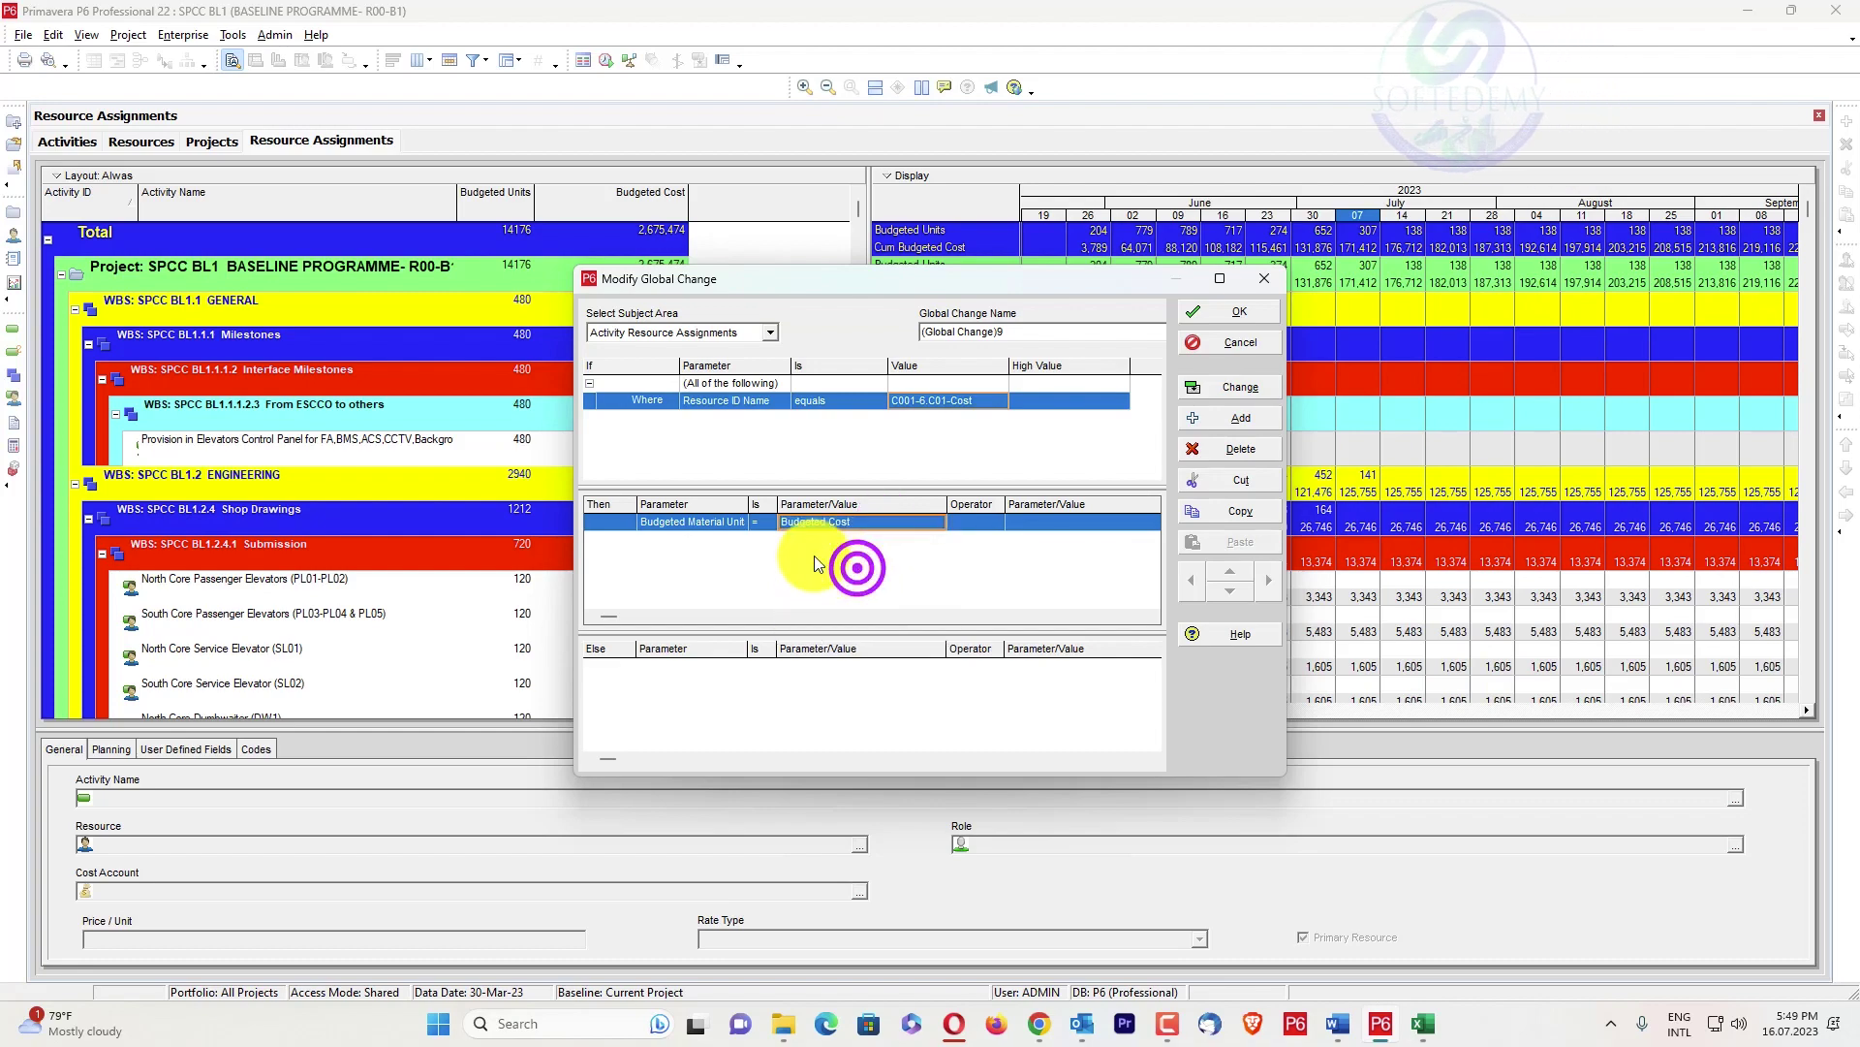
Run the global change on the baseline project, commit the changes and save the global change definition
click(1239, 389)
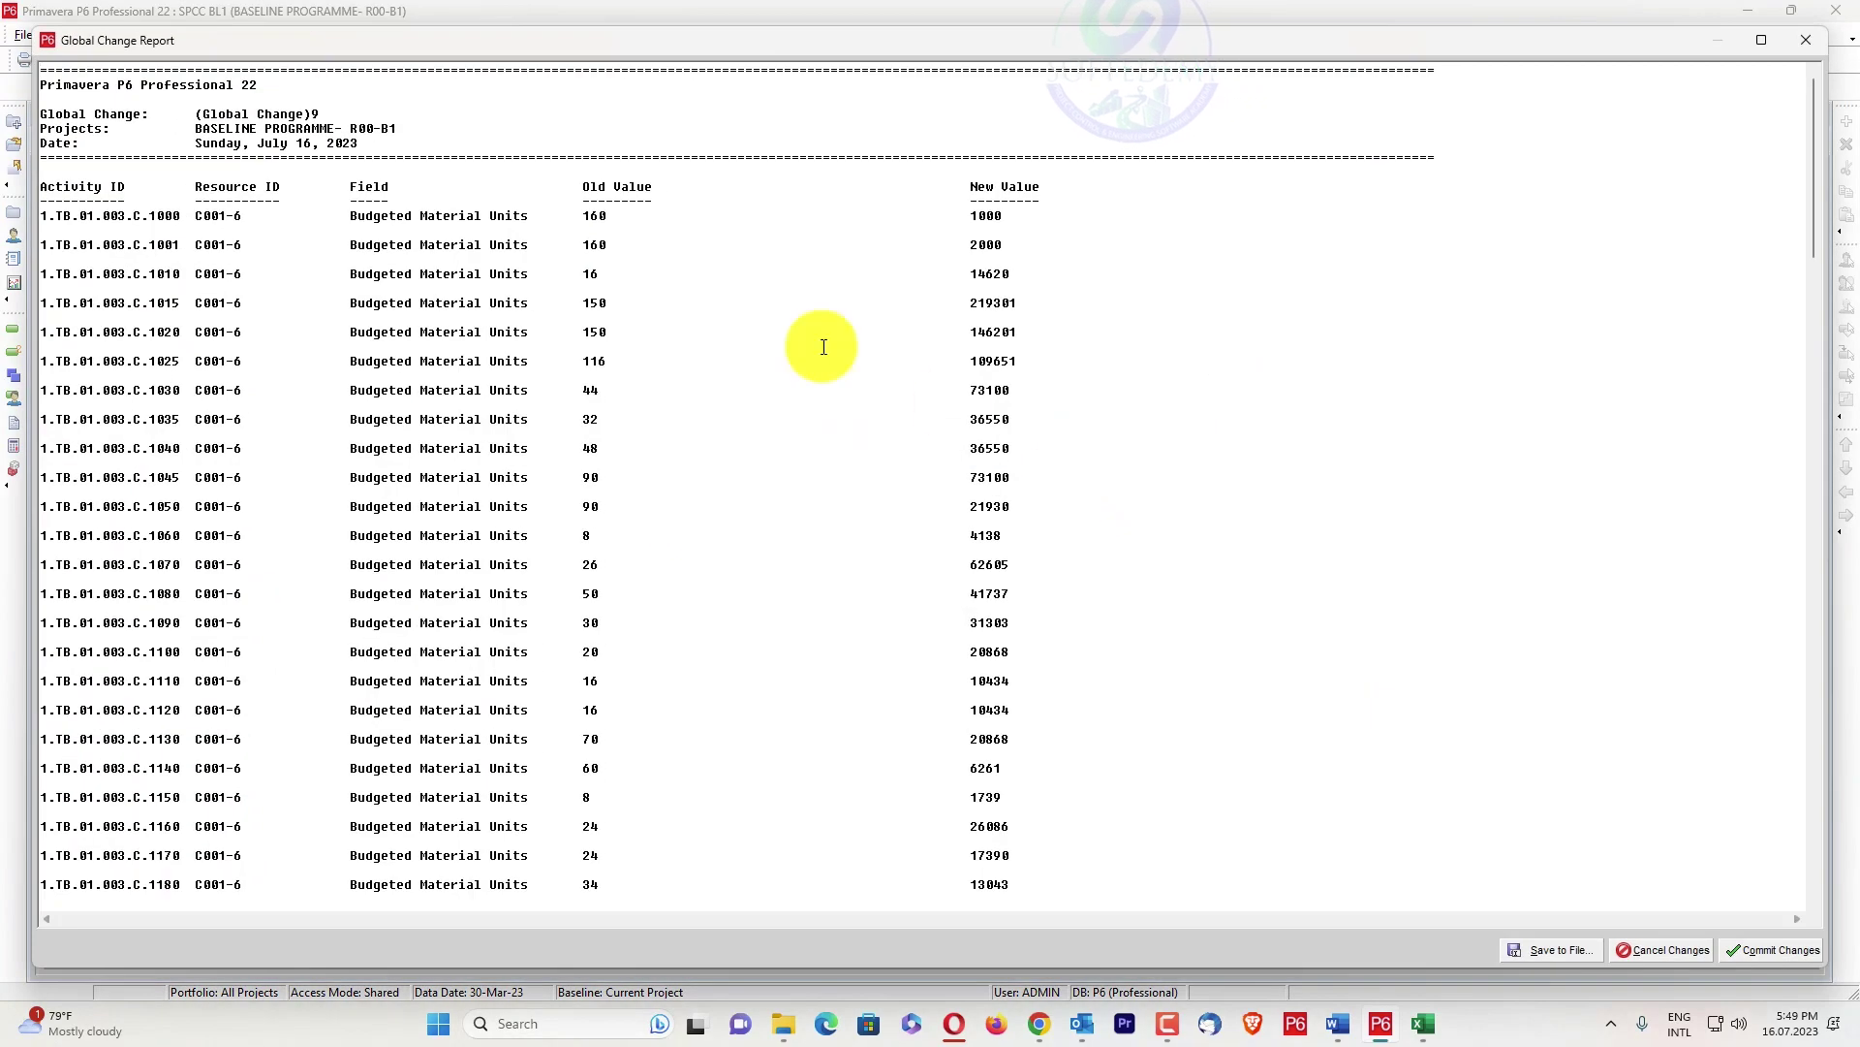
click(1745, 942)
click(988, 537)
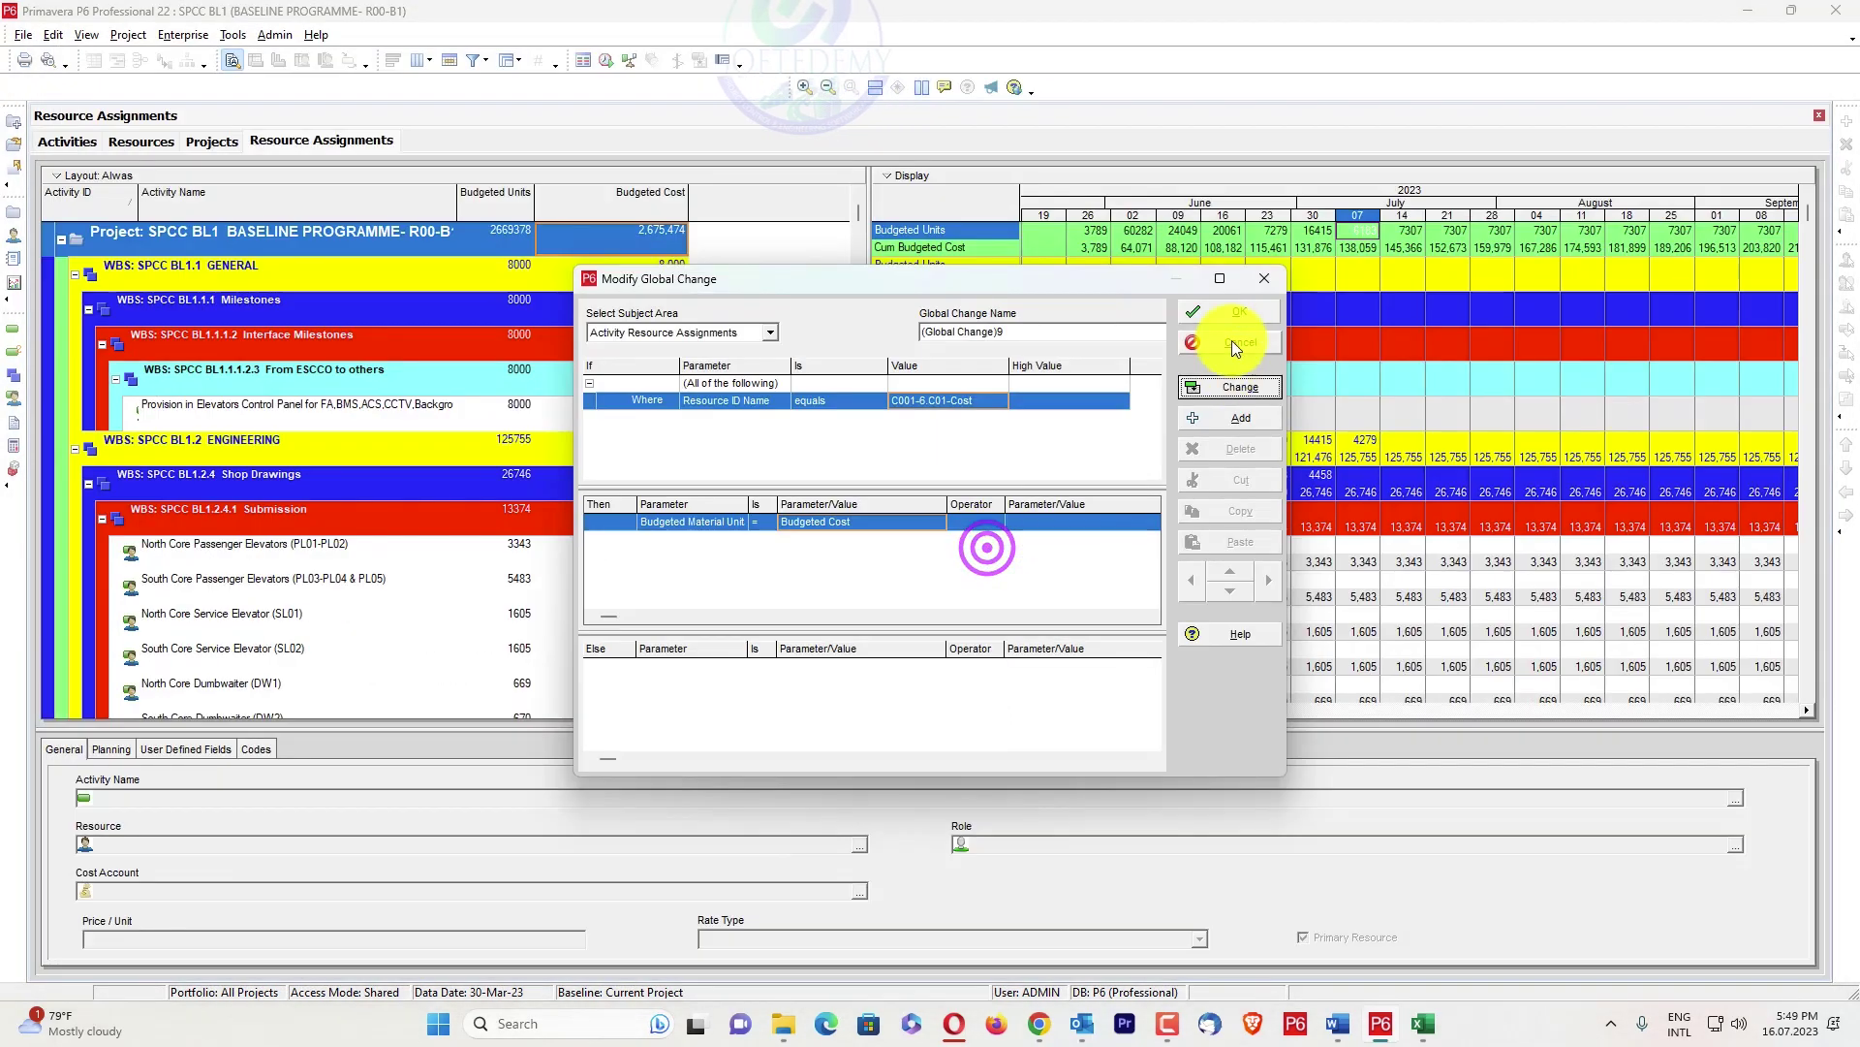
click(1251, 308)
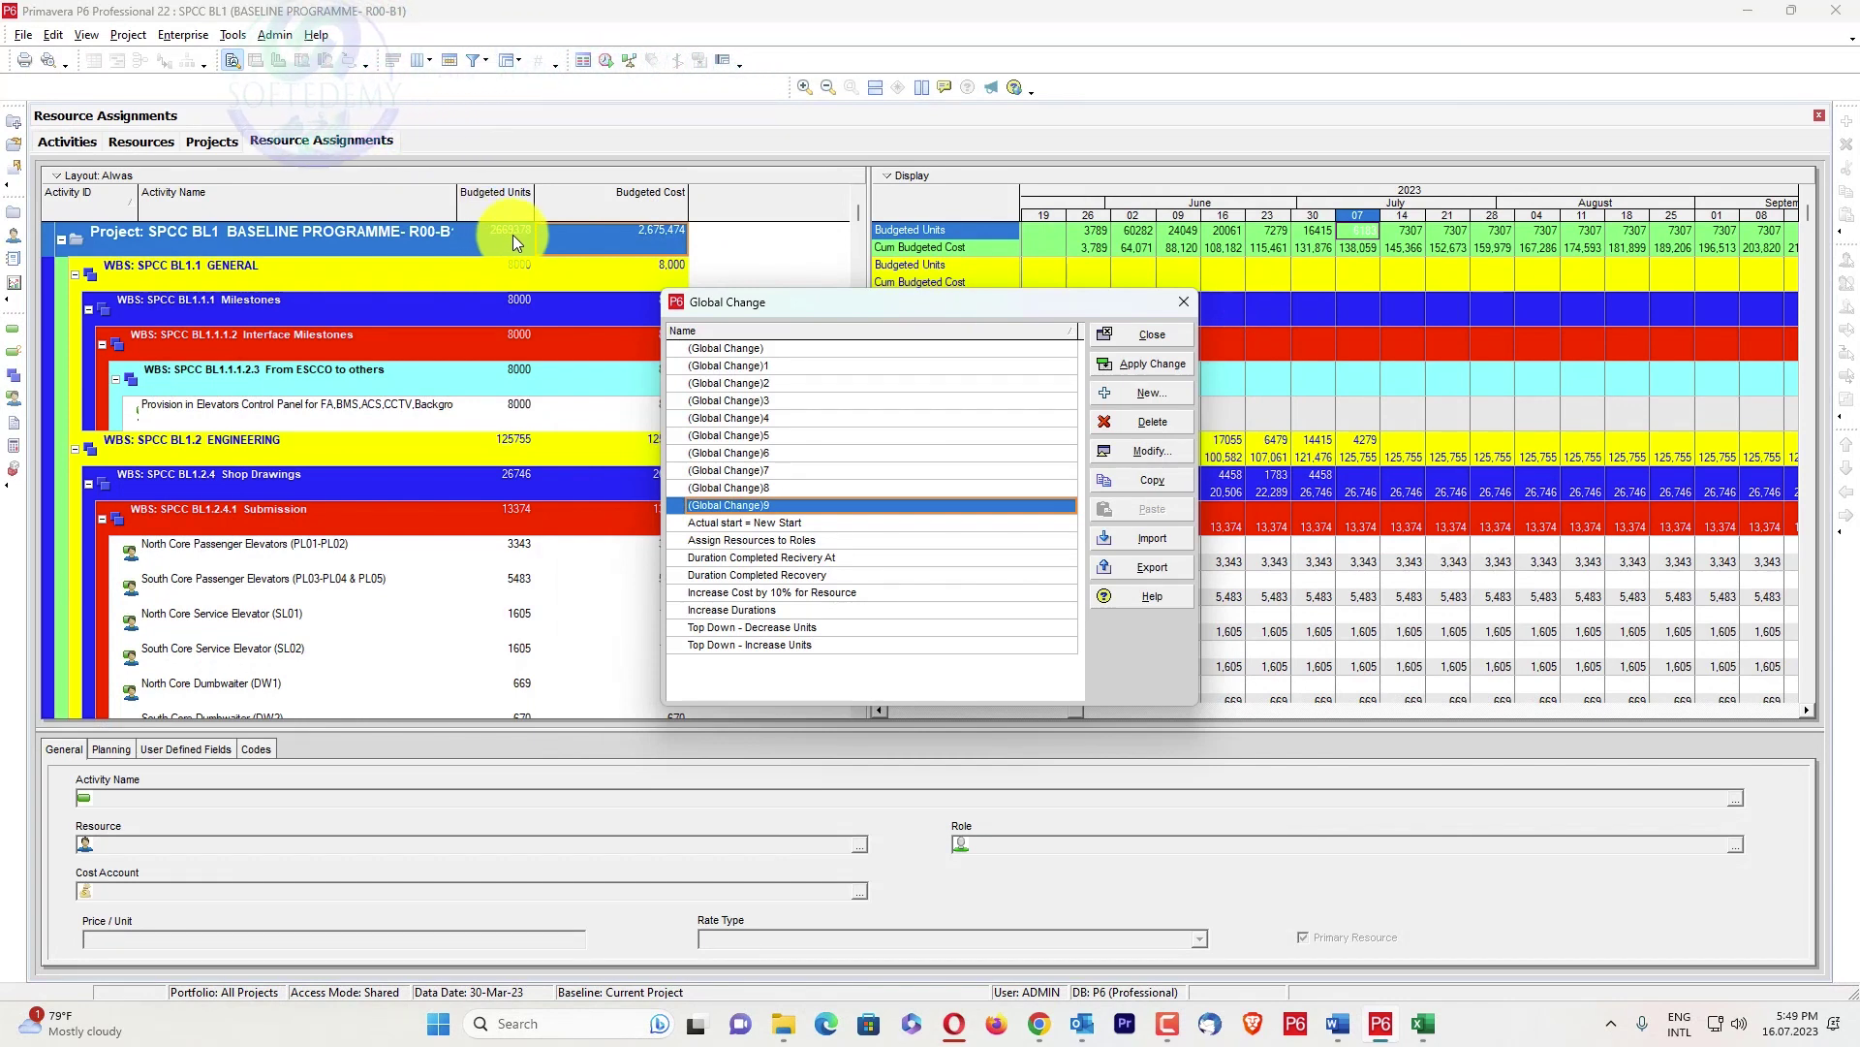
Modify (Global Change)9 so that its condition reads Resource Type equals Material
click(1149, 451)
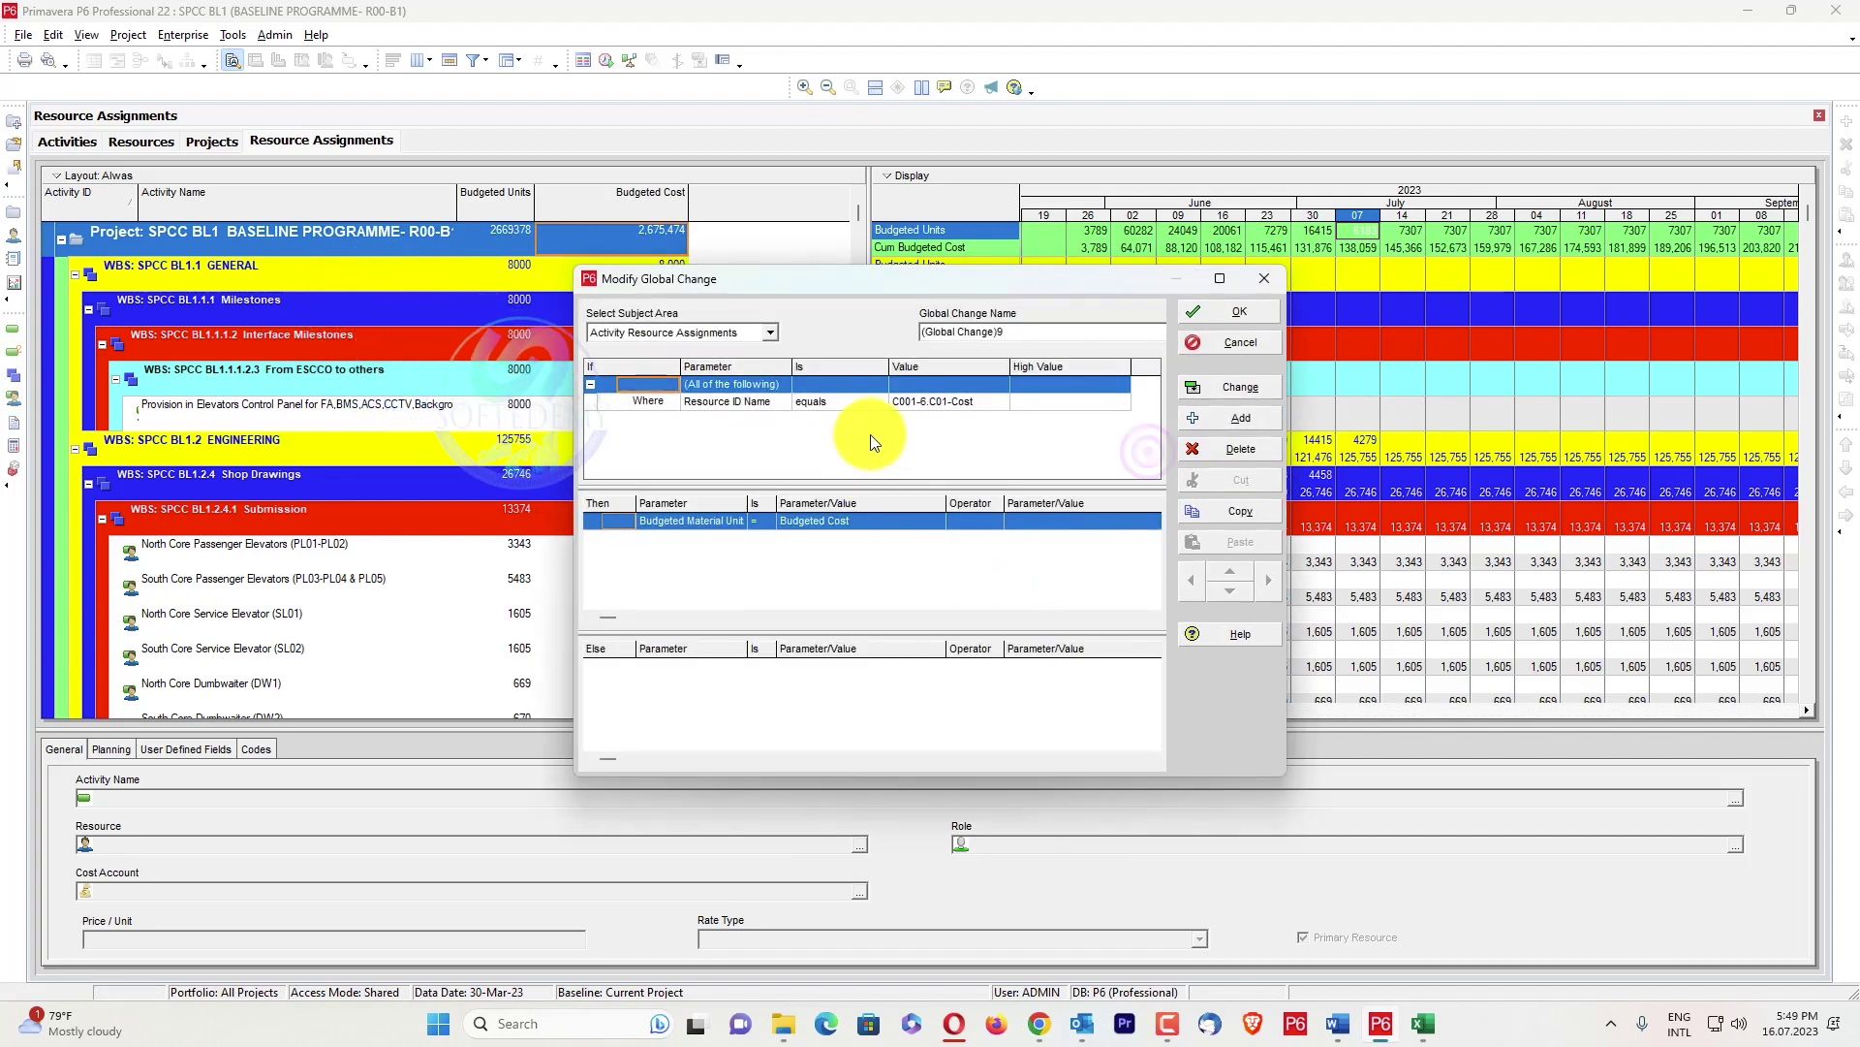
click(756, 401)
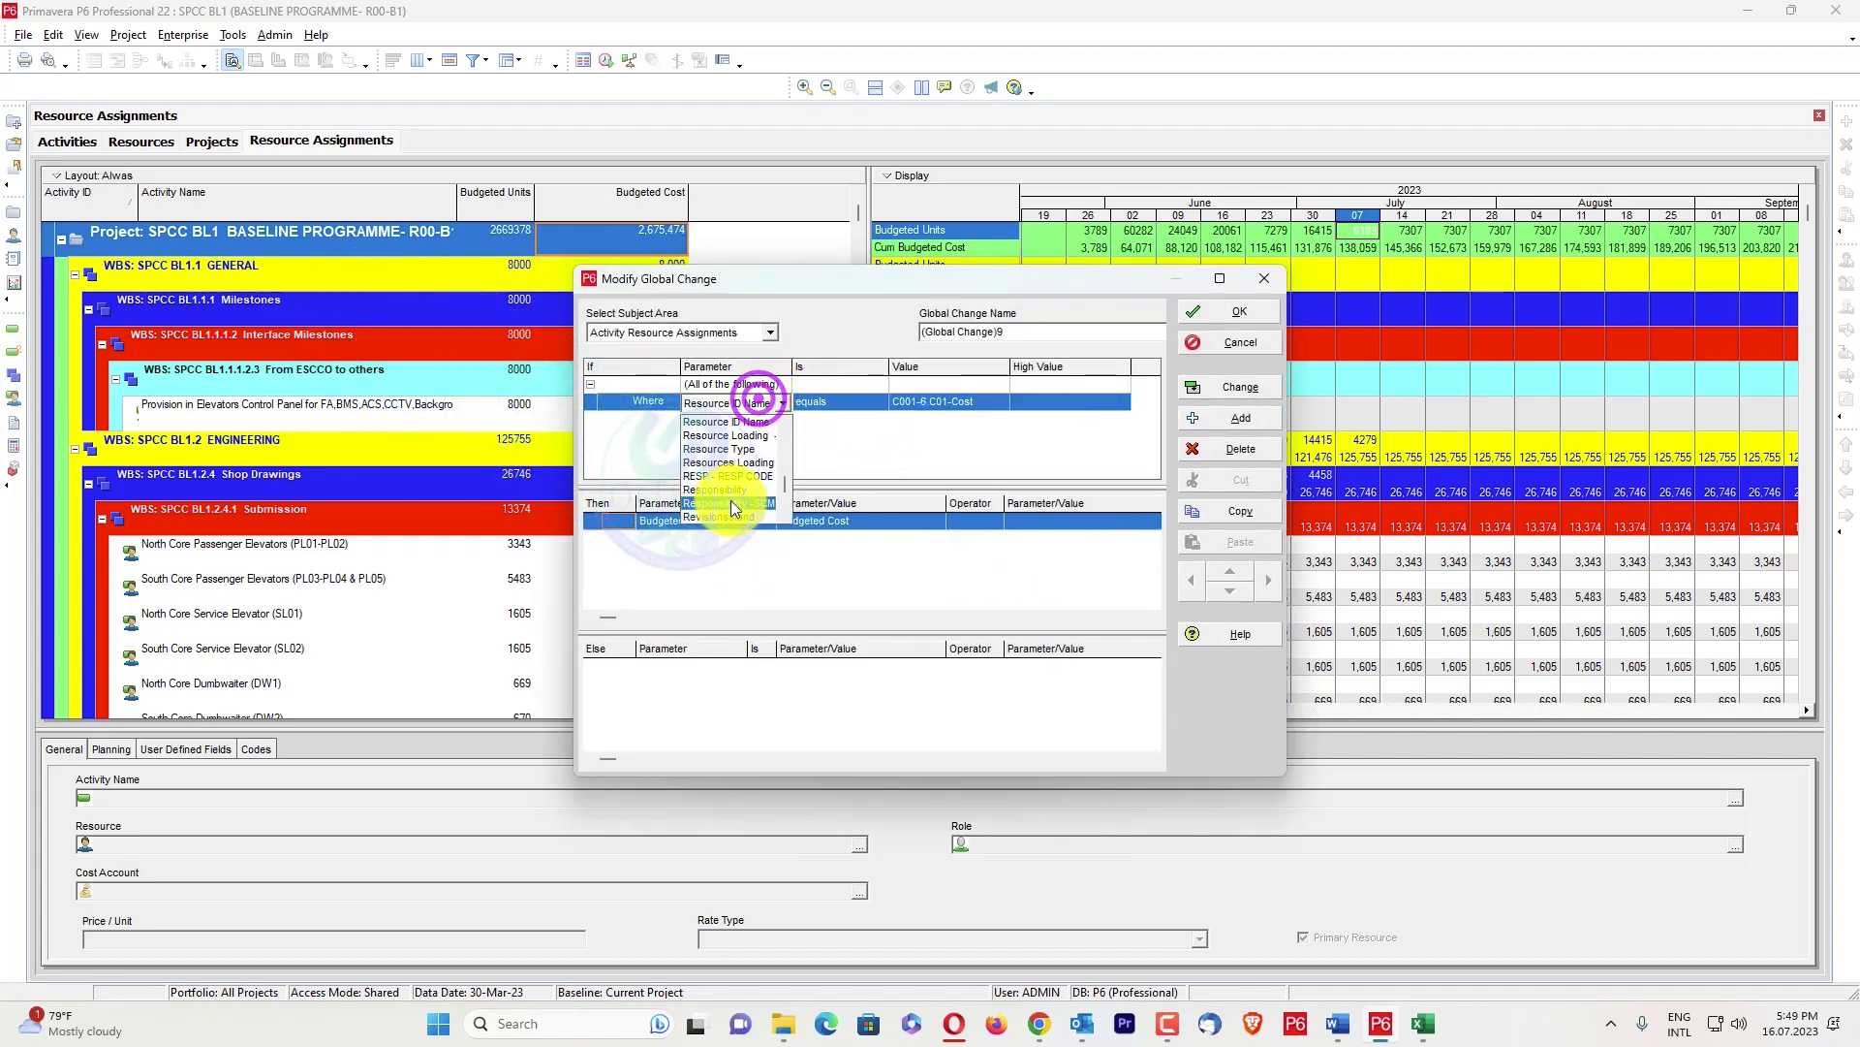
scroll(733, 503, up, 1)
click(737, 491)
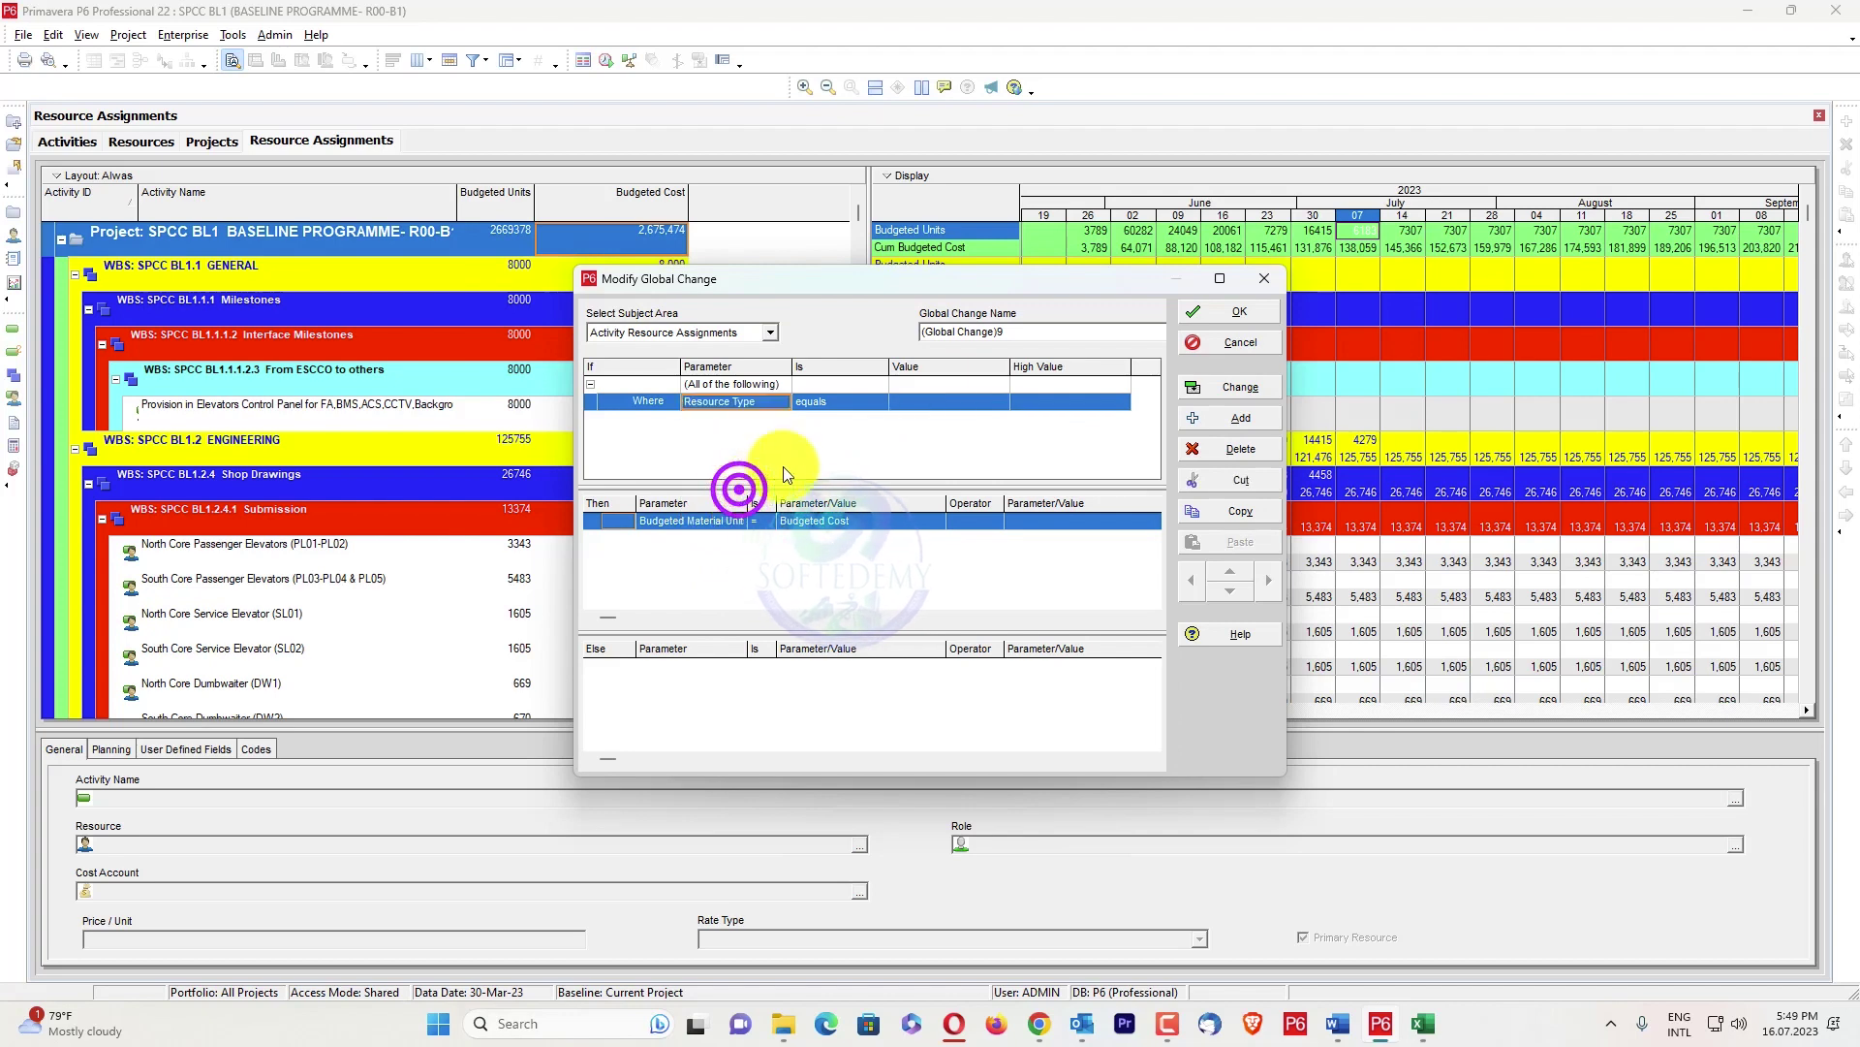
click(933, 402)
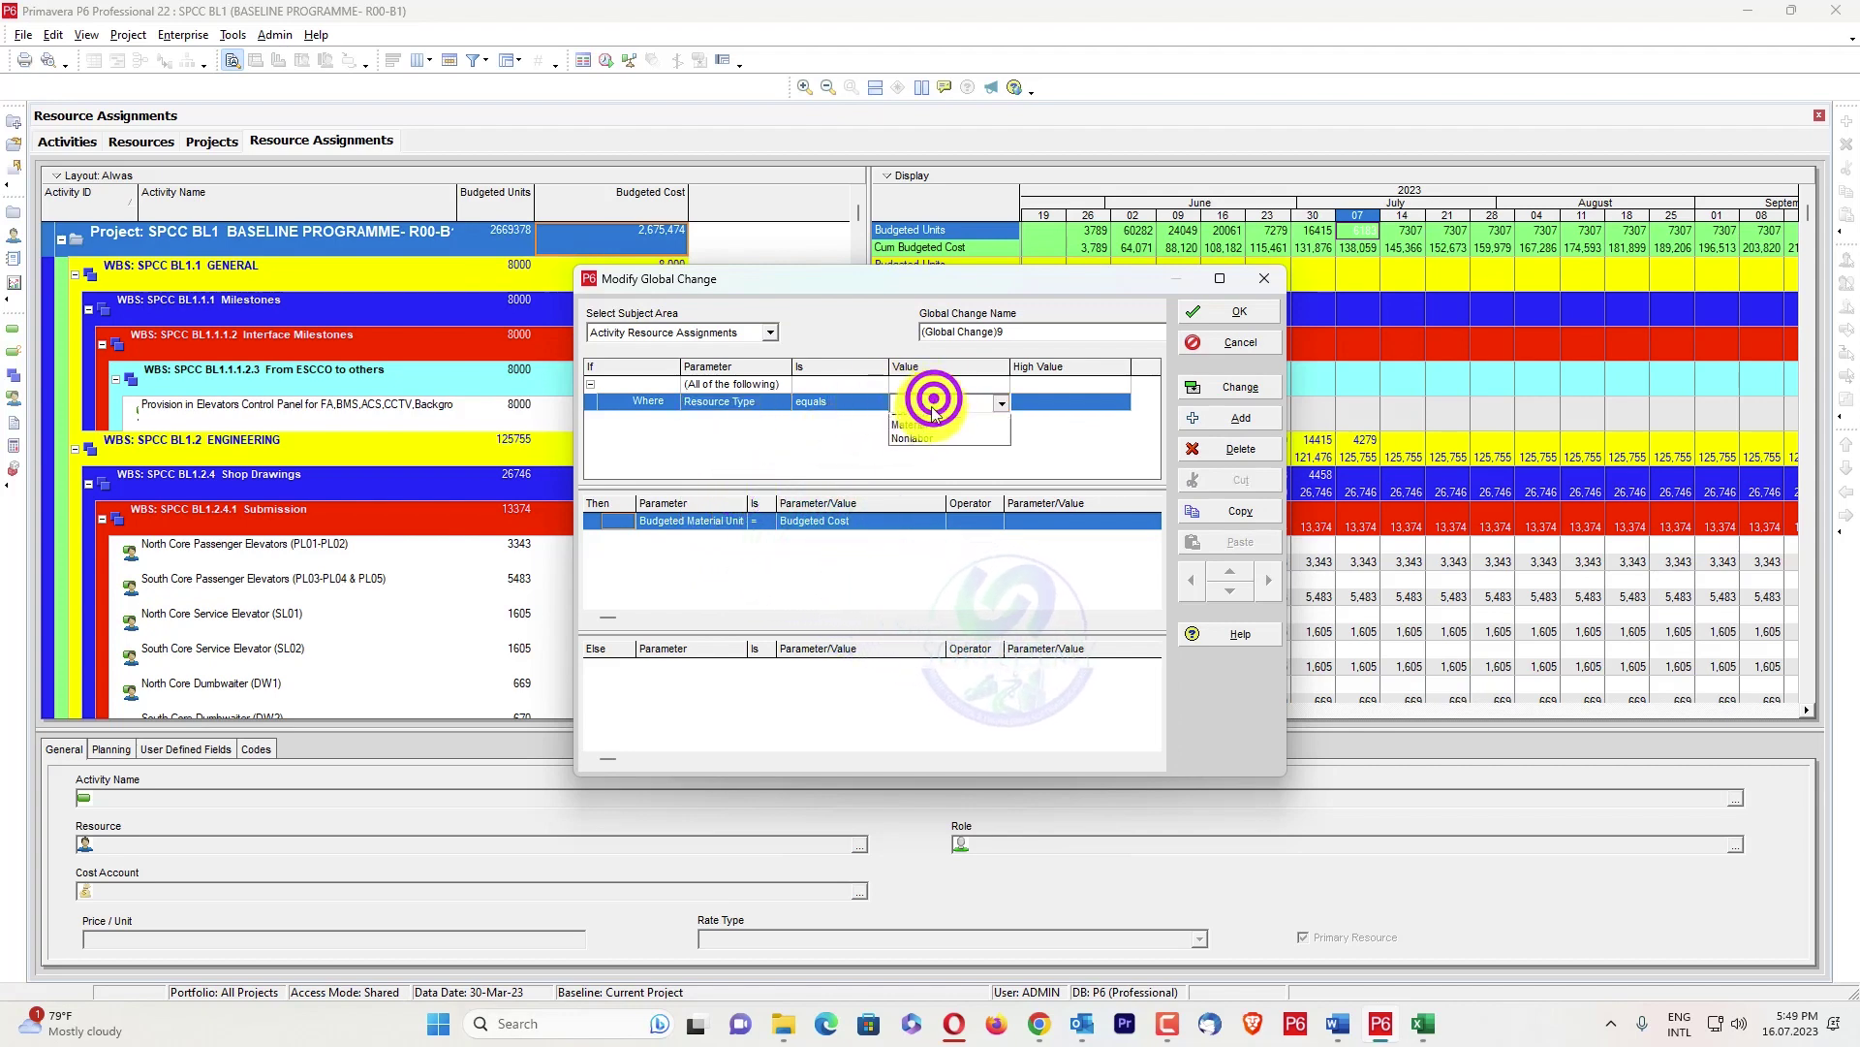
click(933, 427)
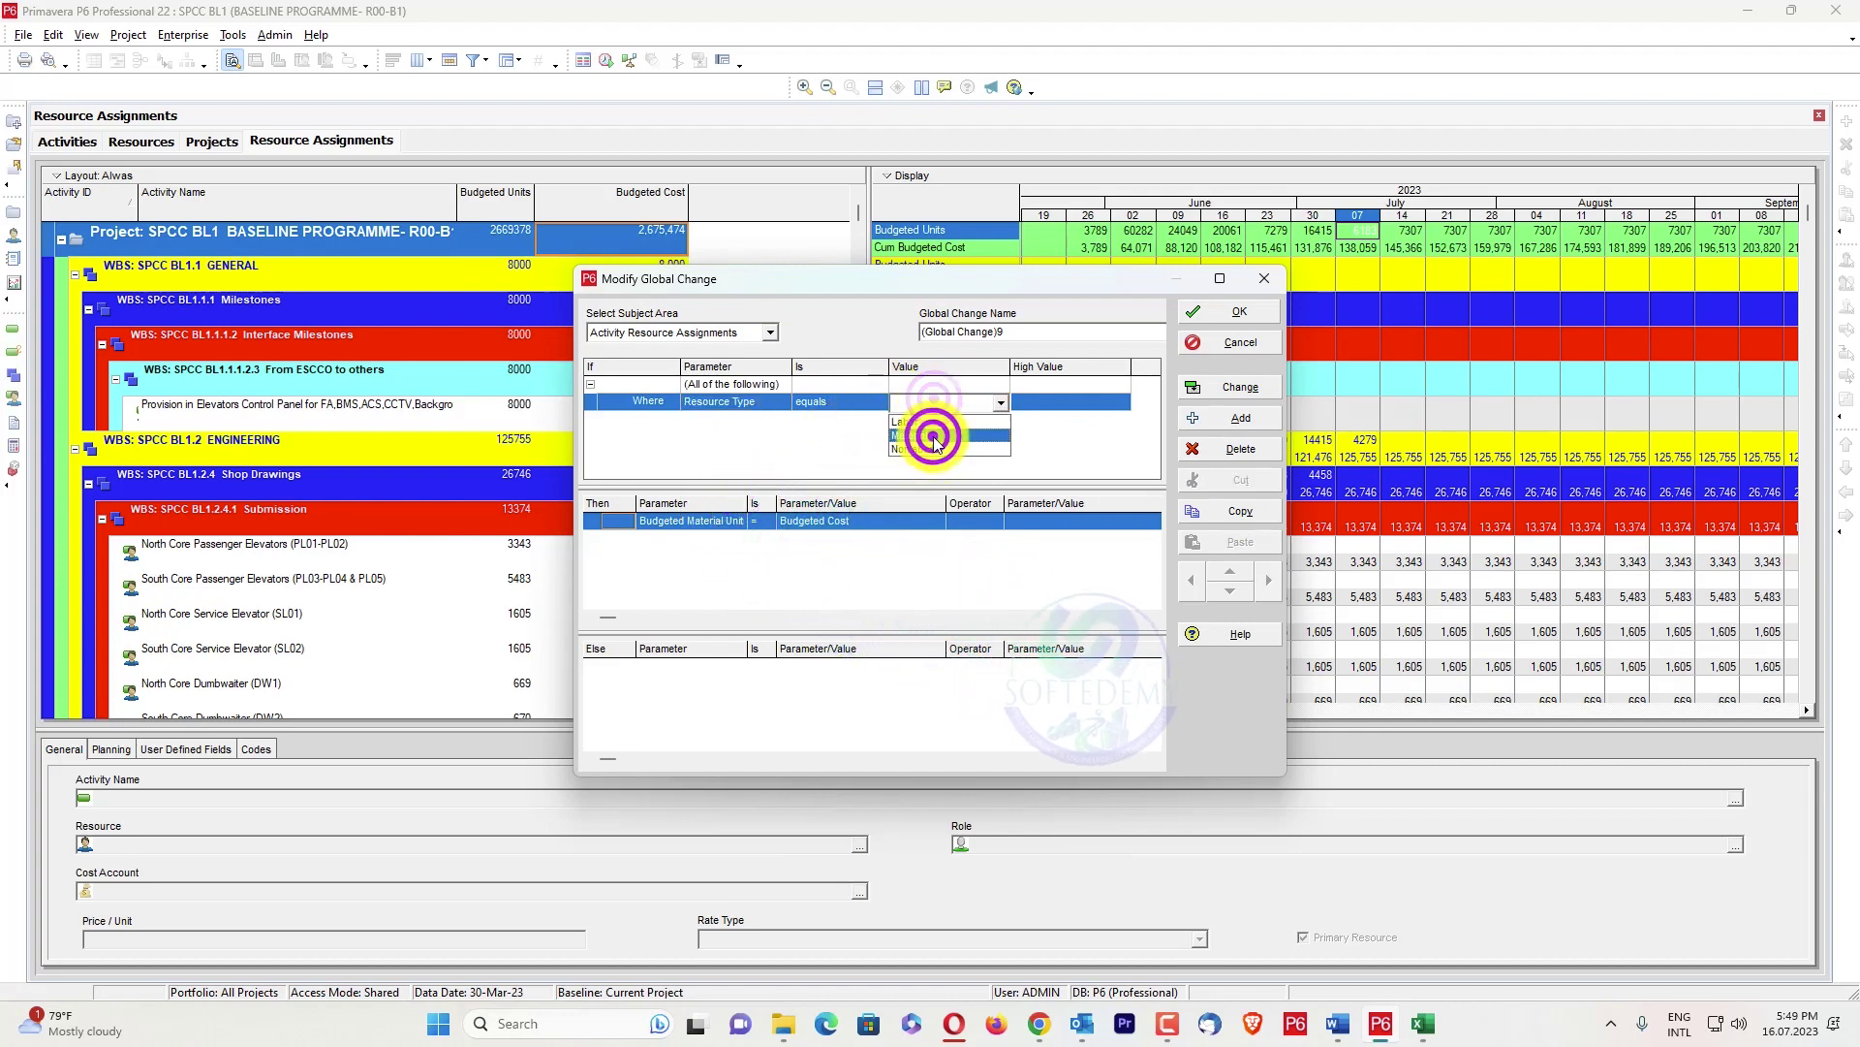
Run the modified global change, commit the changes without saving the log file, and save and close the definition
click(1256, 388)
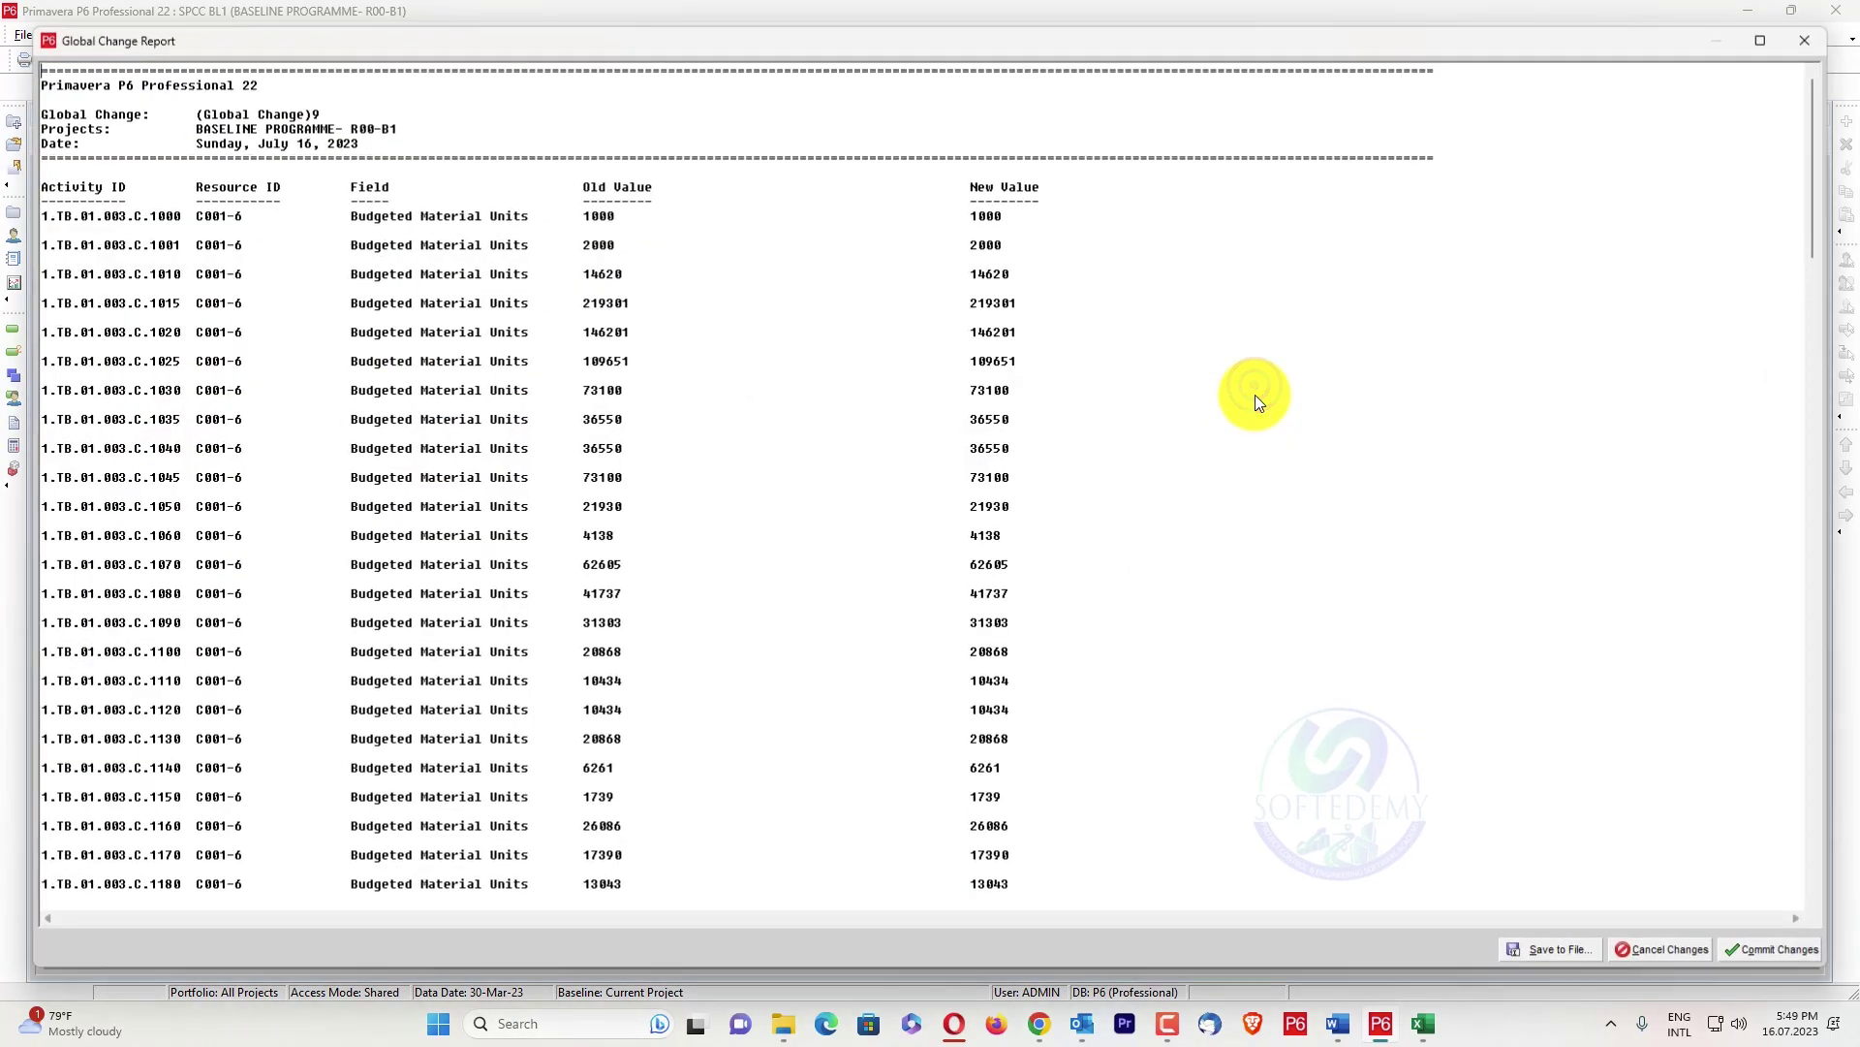
click(1777, 949)
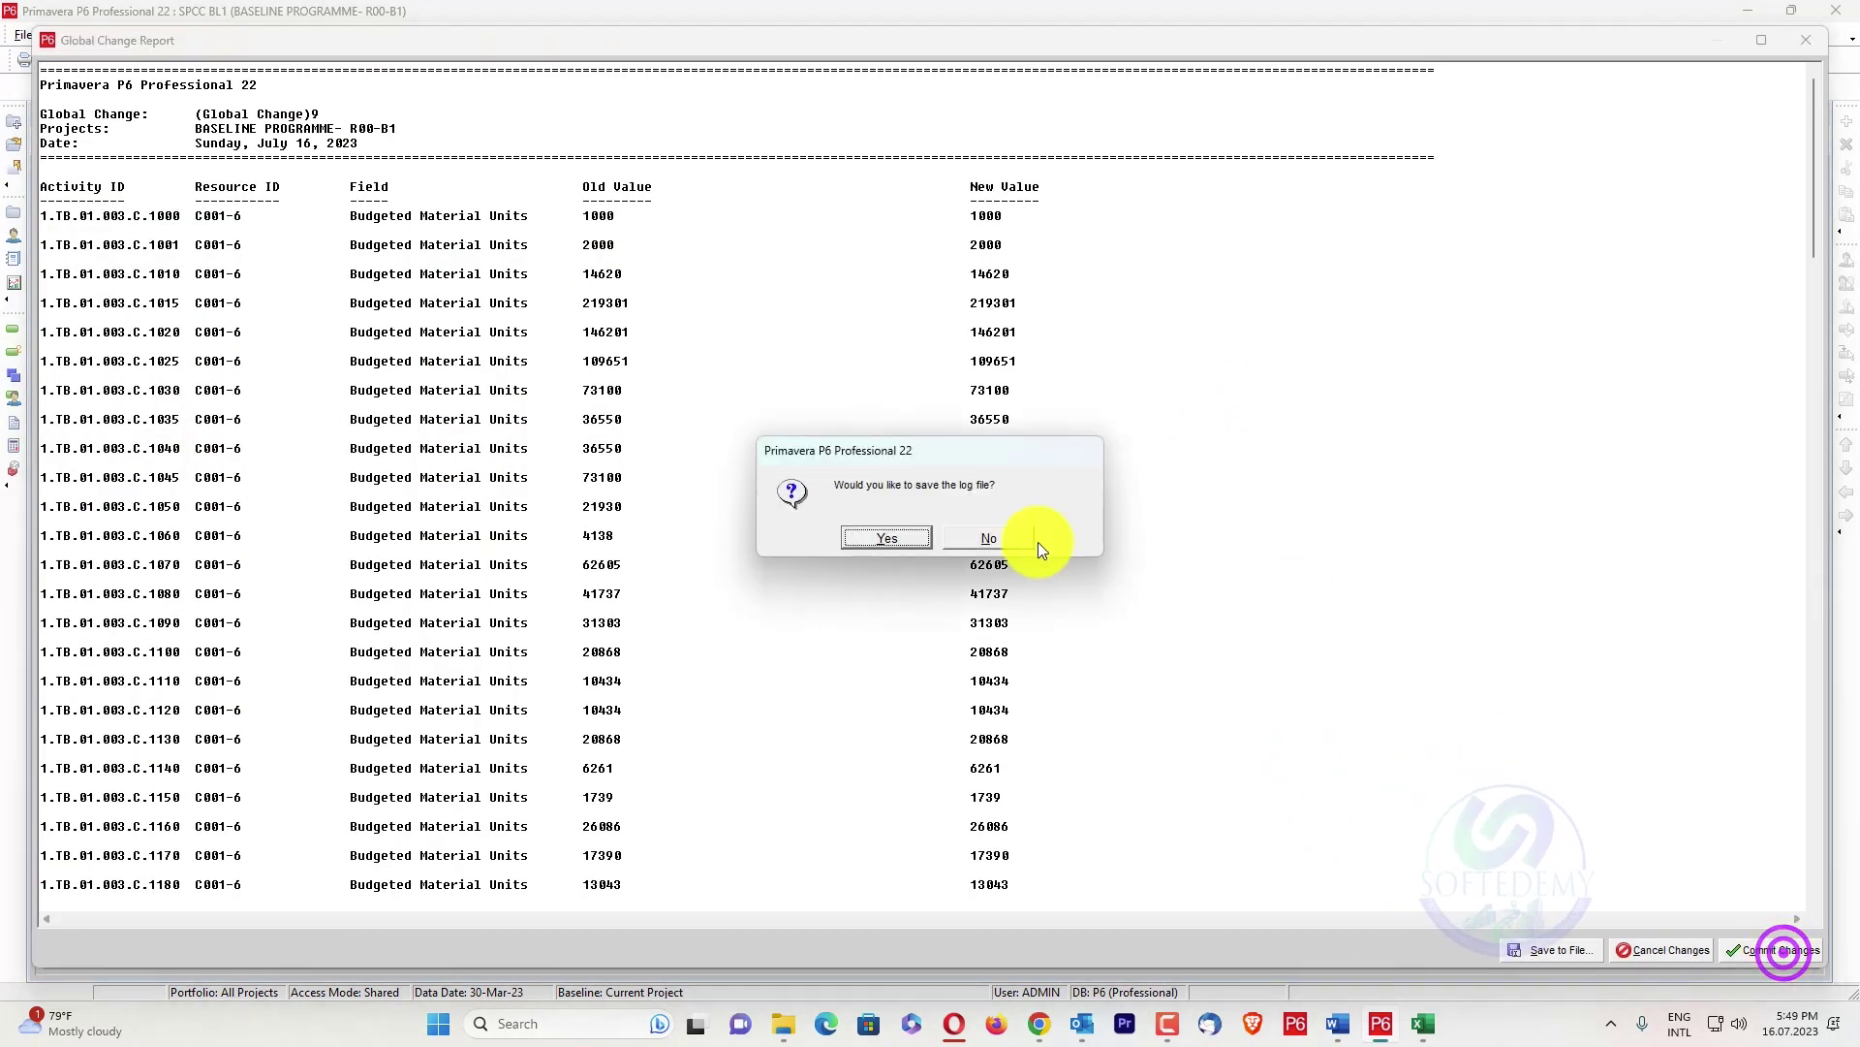
click(1027, 540)
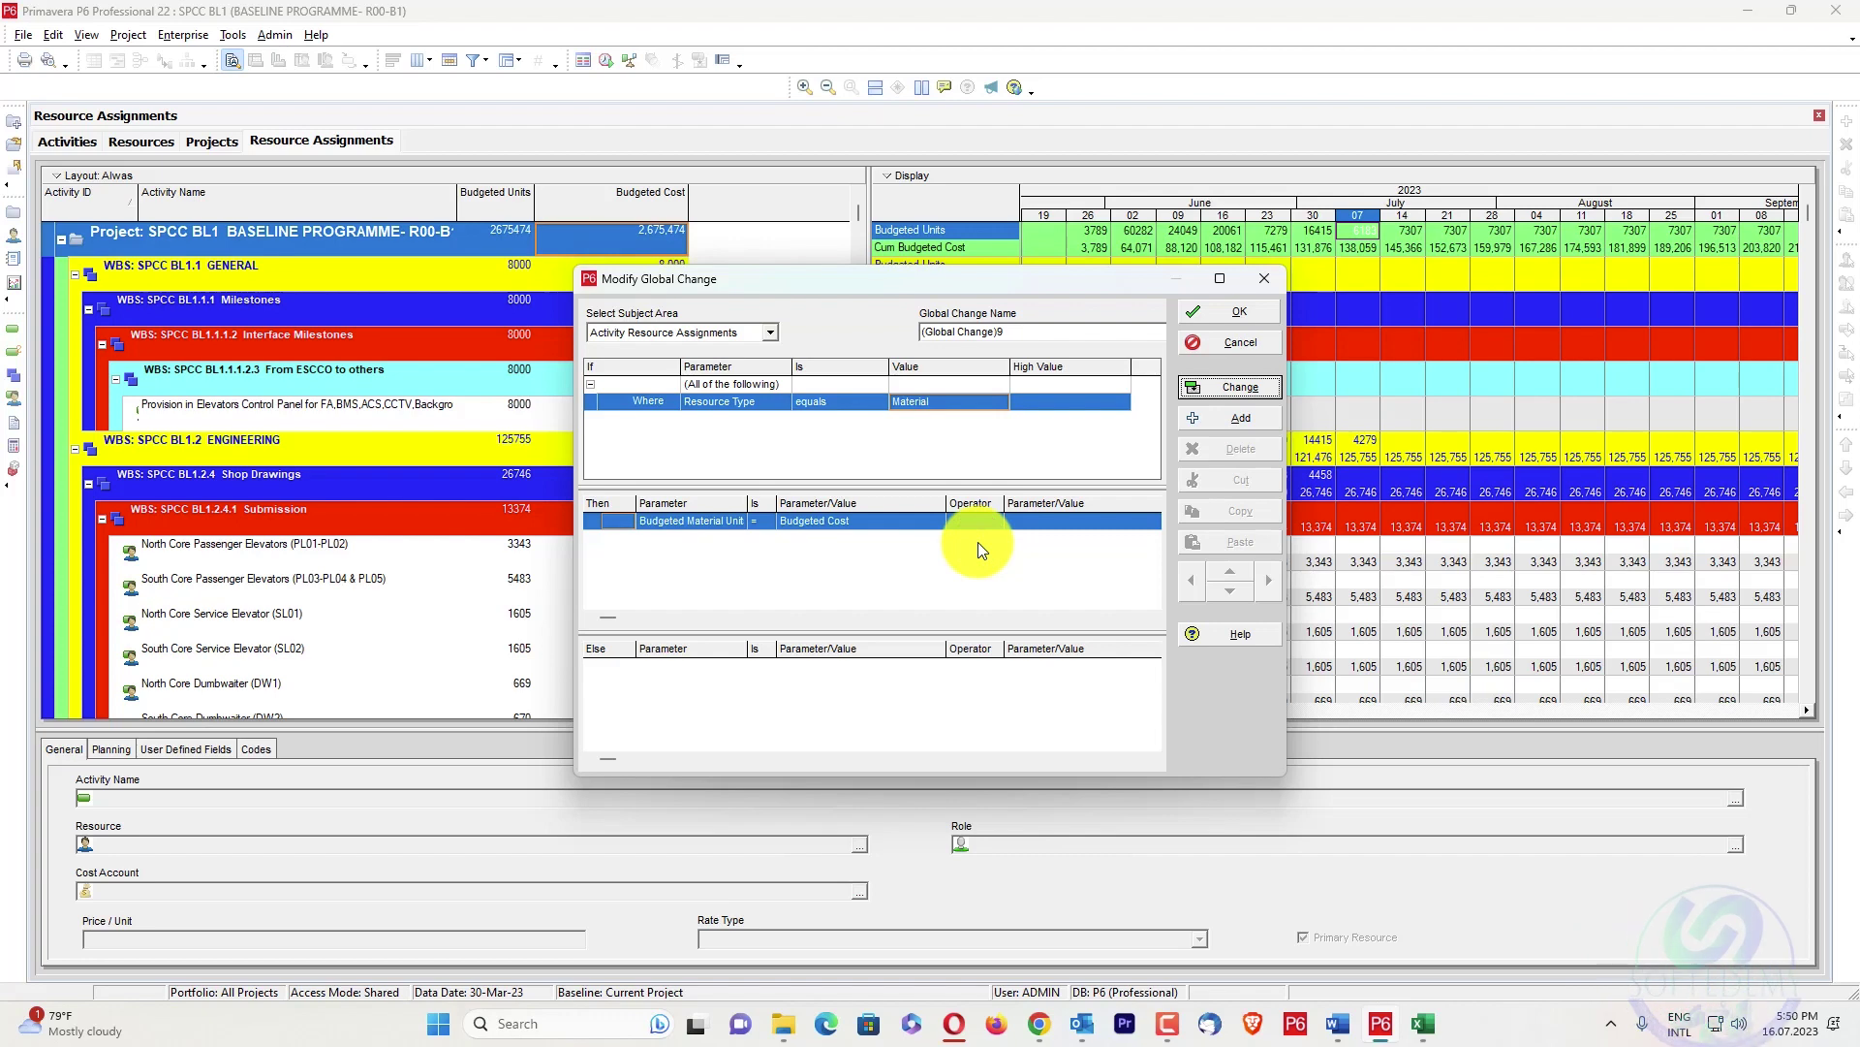
click(1236, 311)
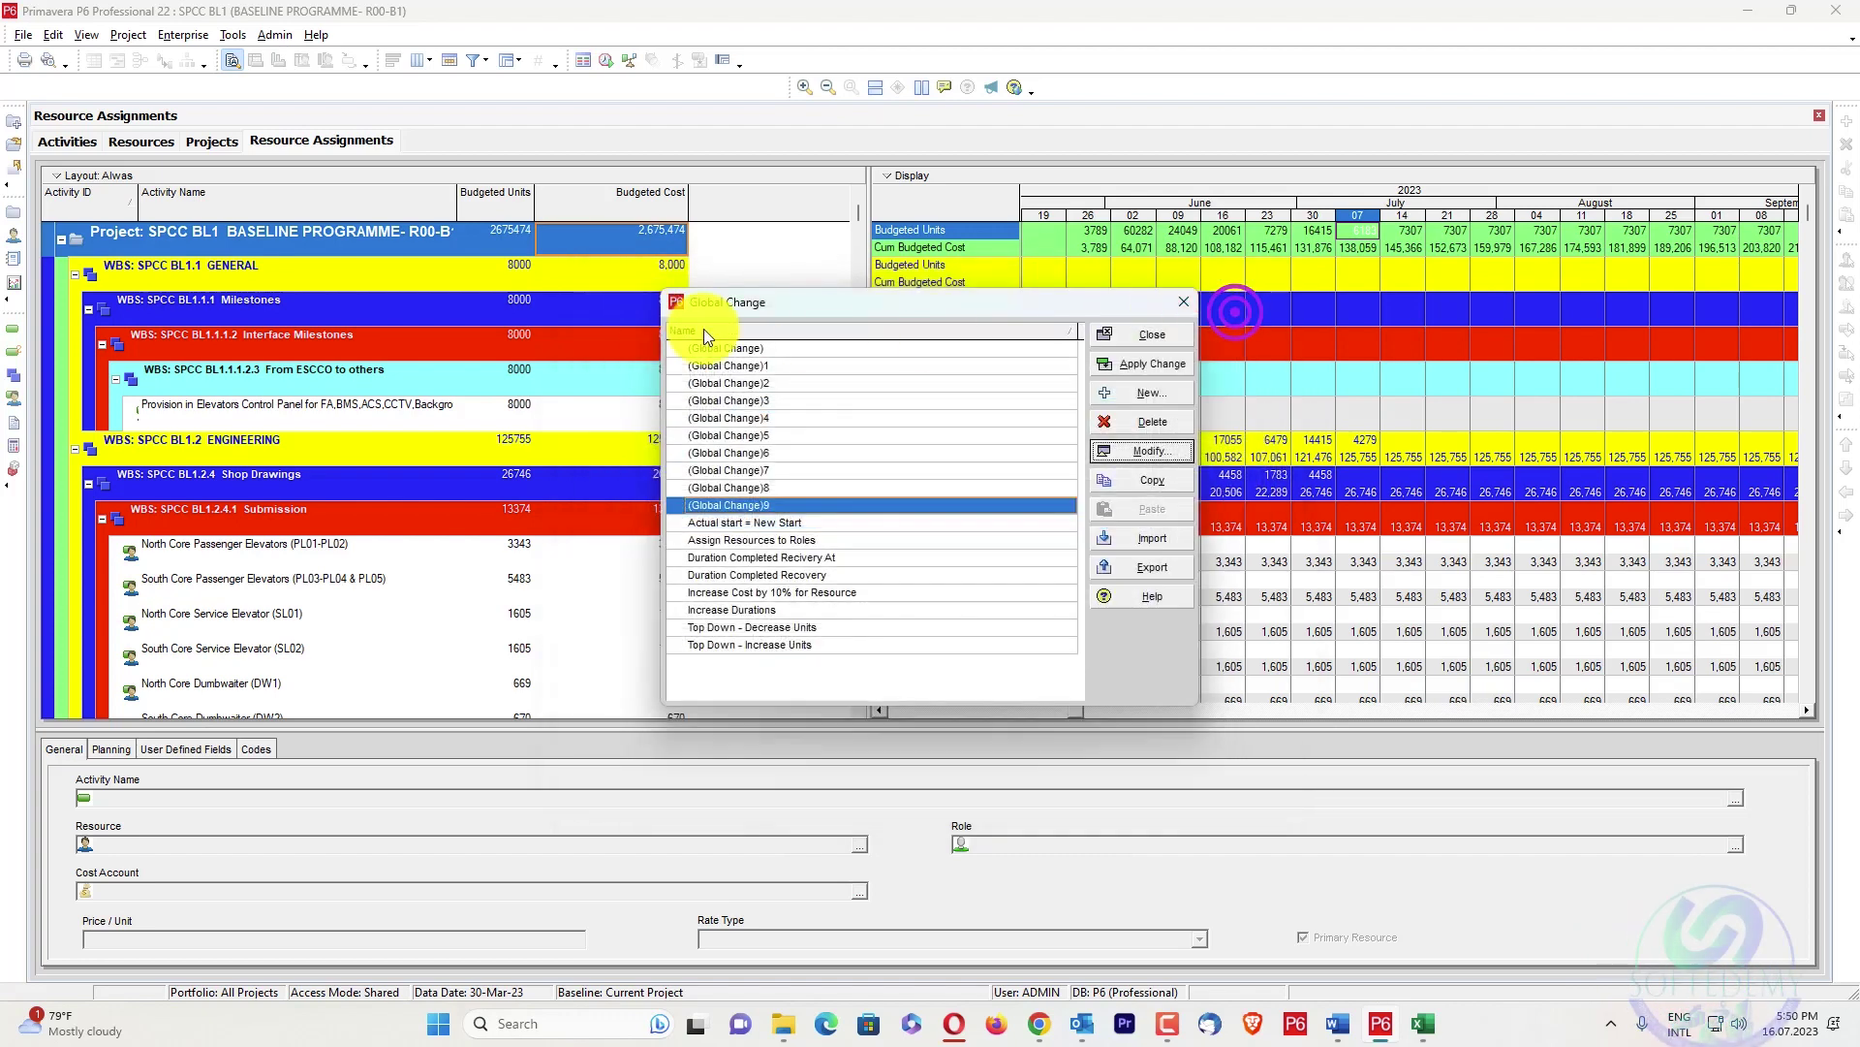
click(1138, 335)
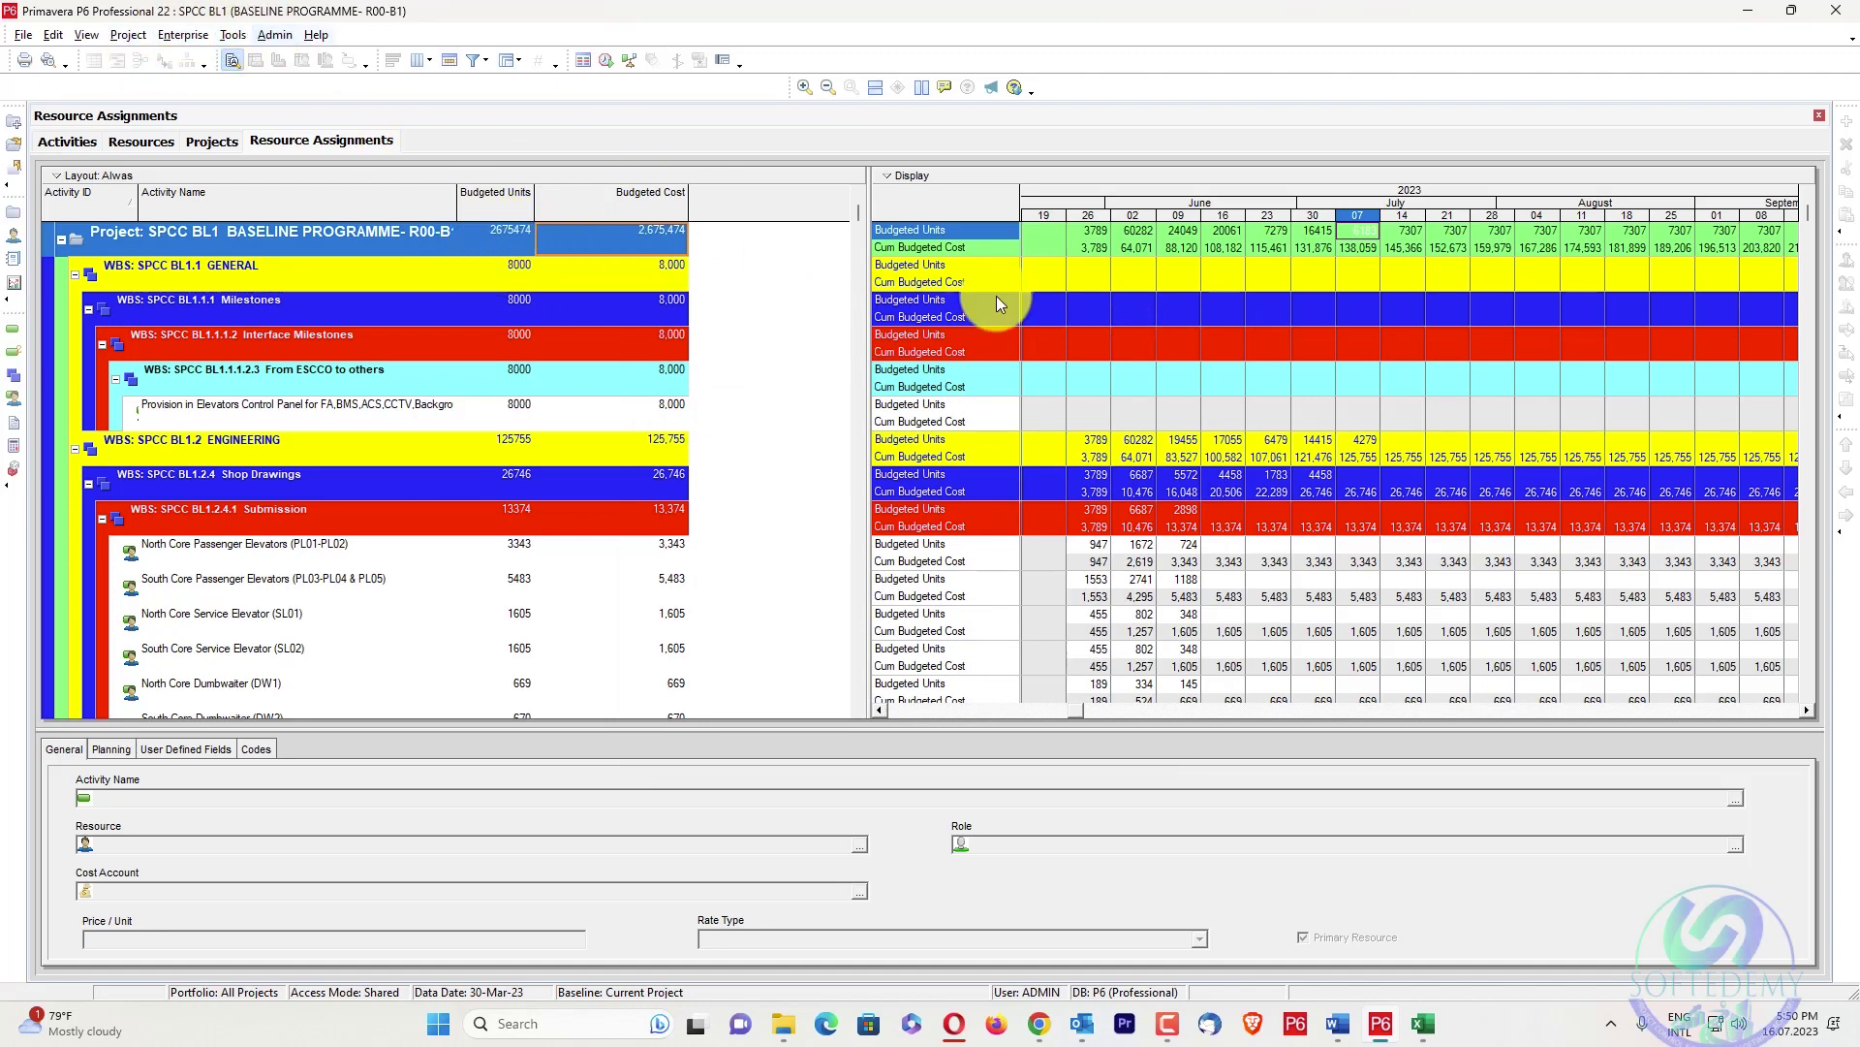
Collapse the baseline project, copy its weekly units and cost data, and paste it at A1 of Sheet4 in Excel's Working-Weekly Data.xlsx
click(63, 240)
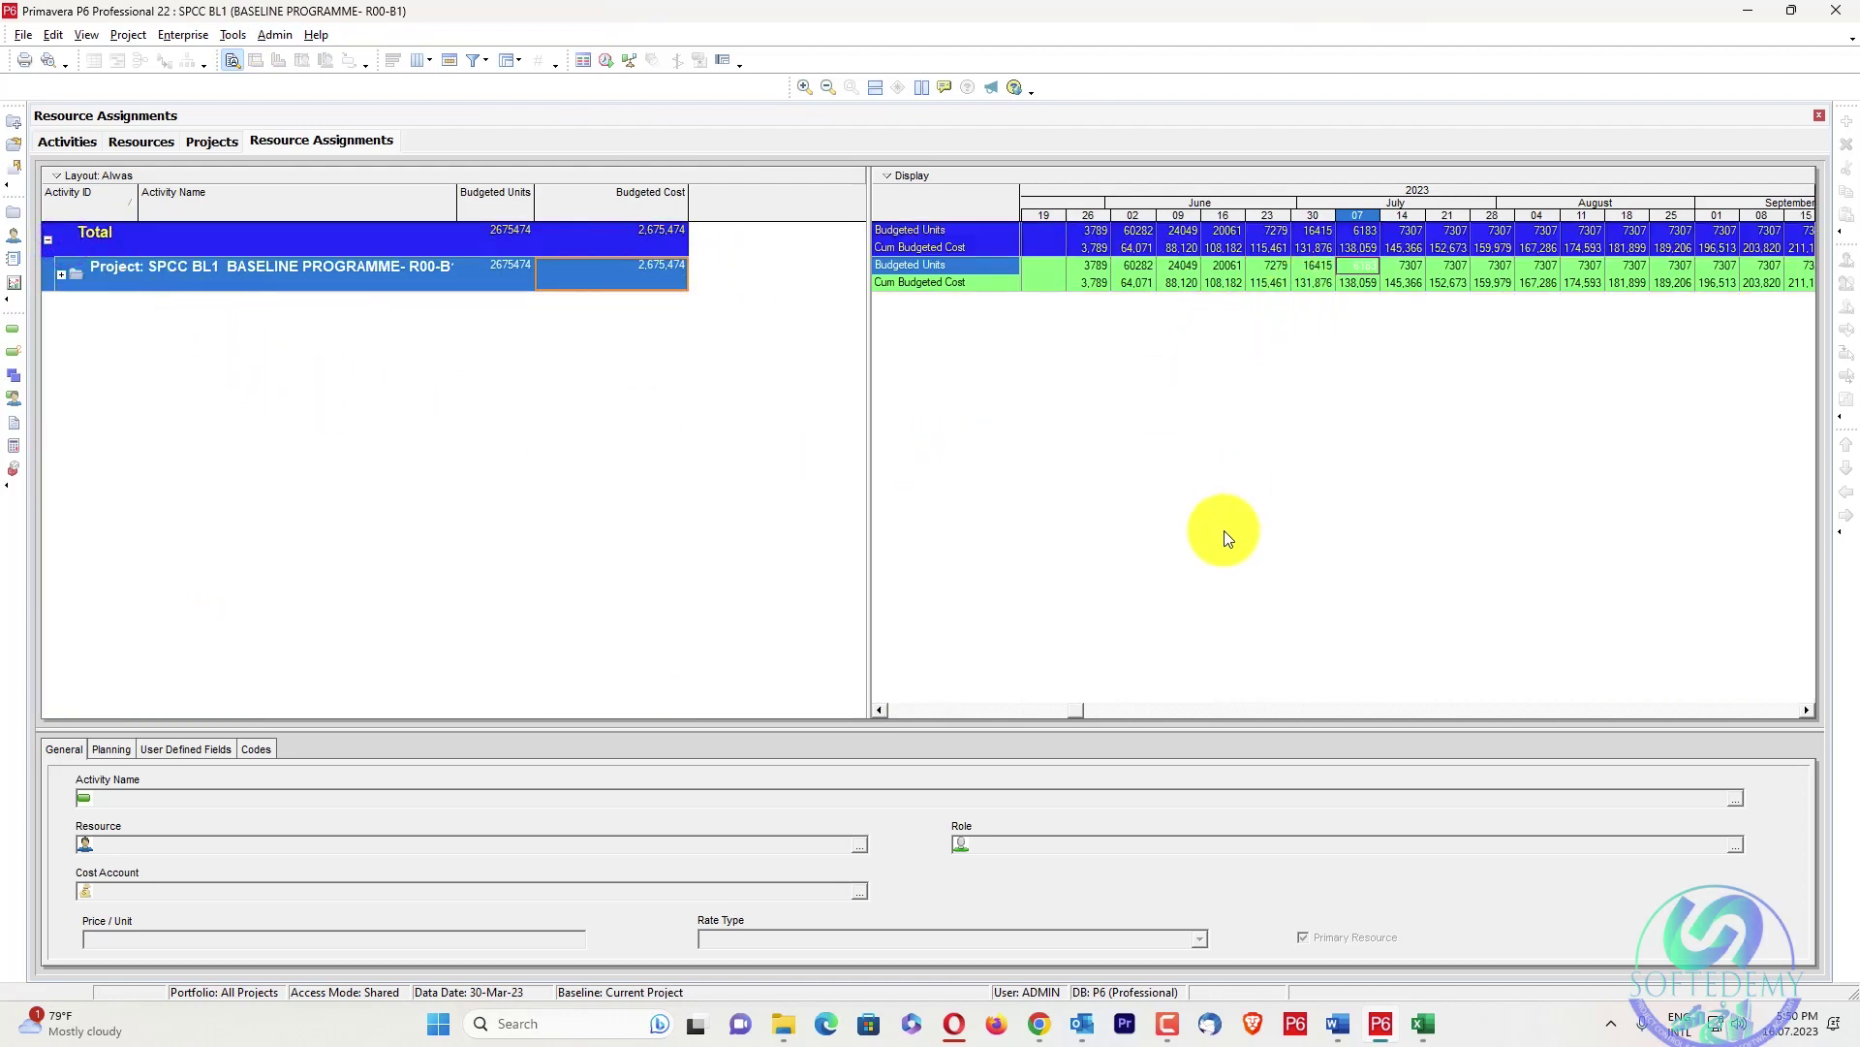
mouse_move(1419, 1029)
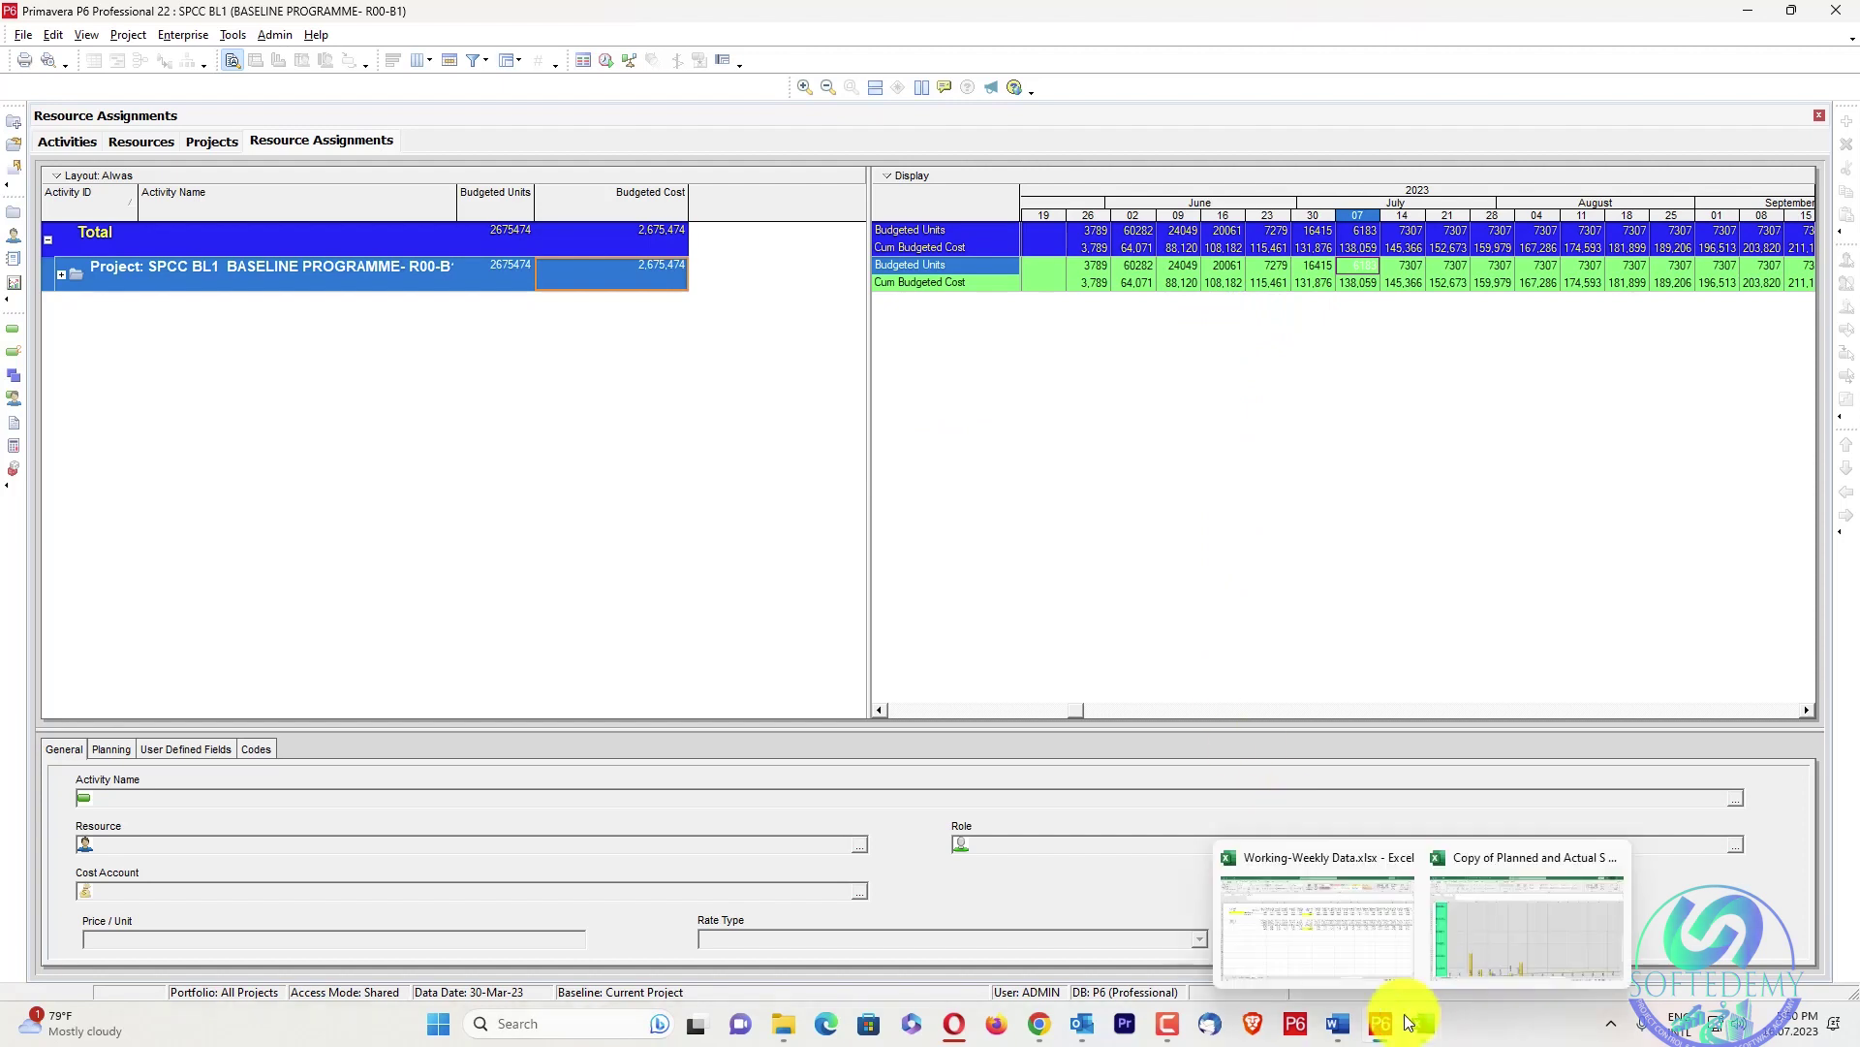
click(1345, 953)
click(451, 966)
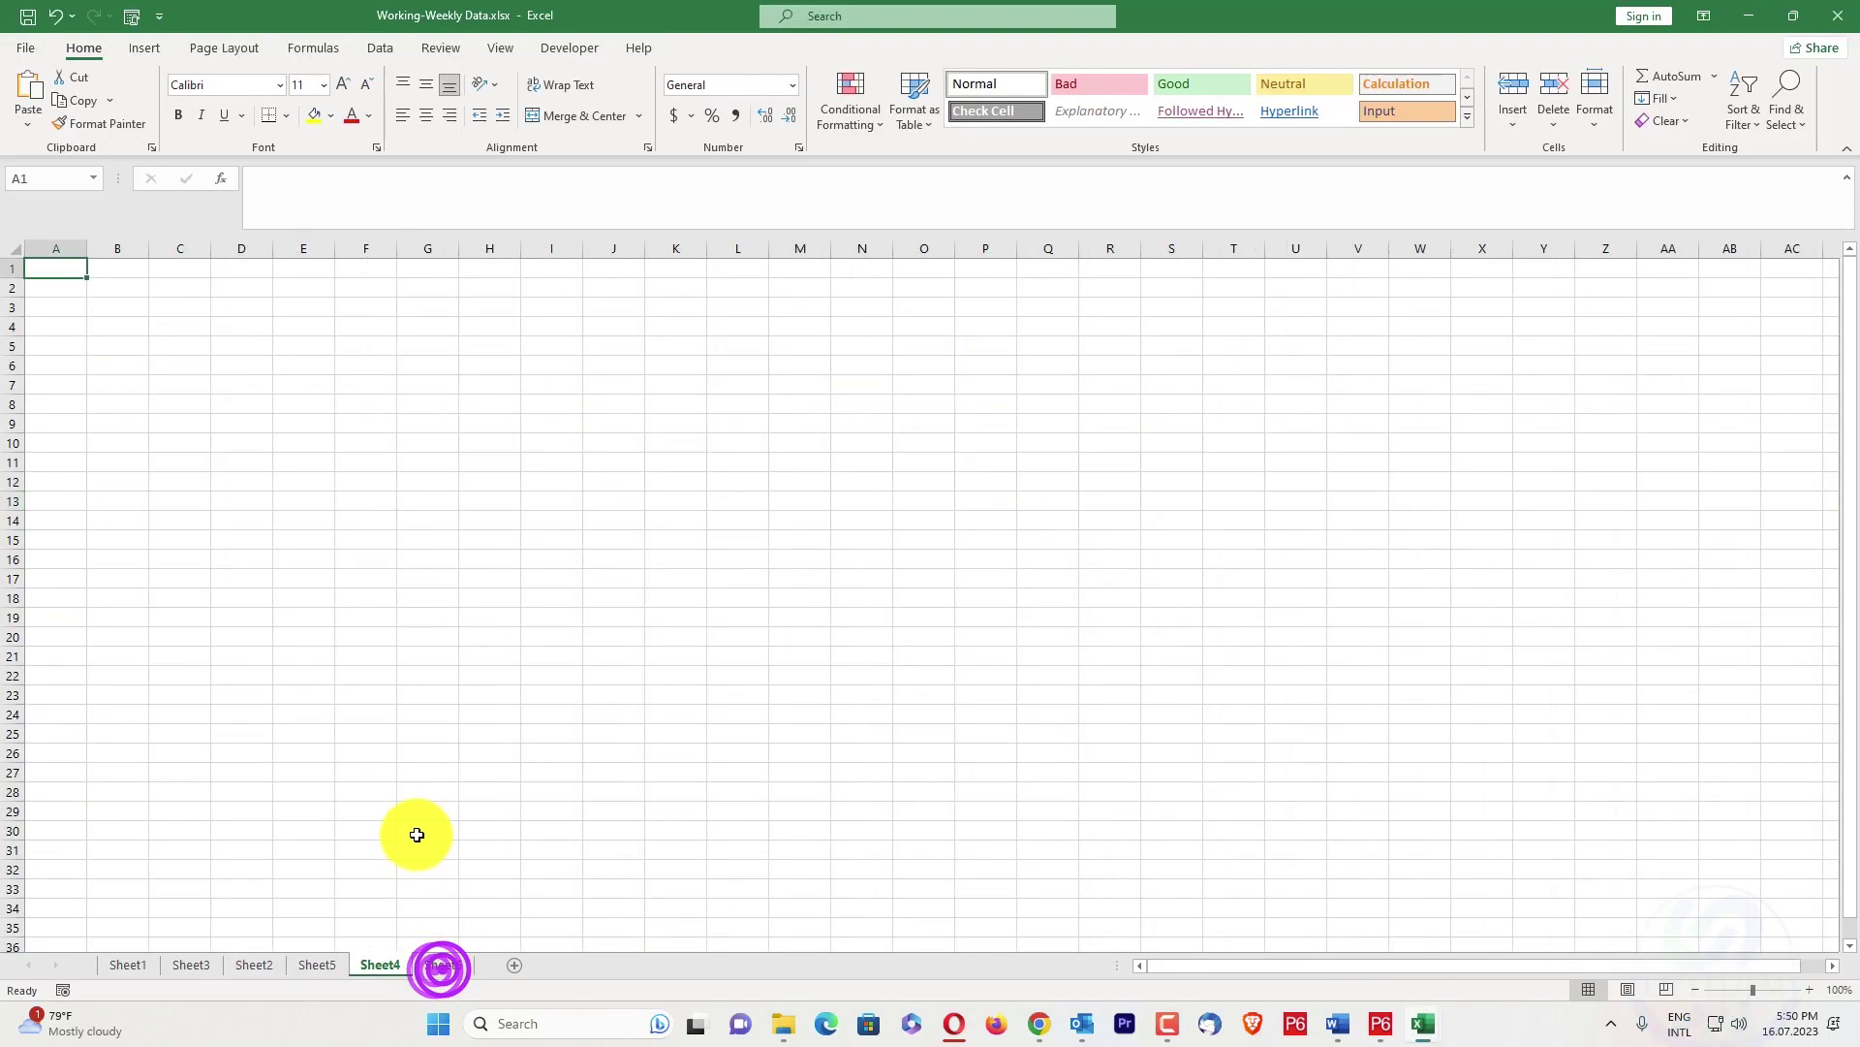
key(ctrl+v)
click(795, 548)
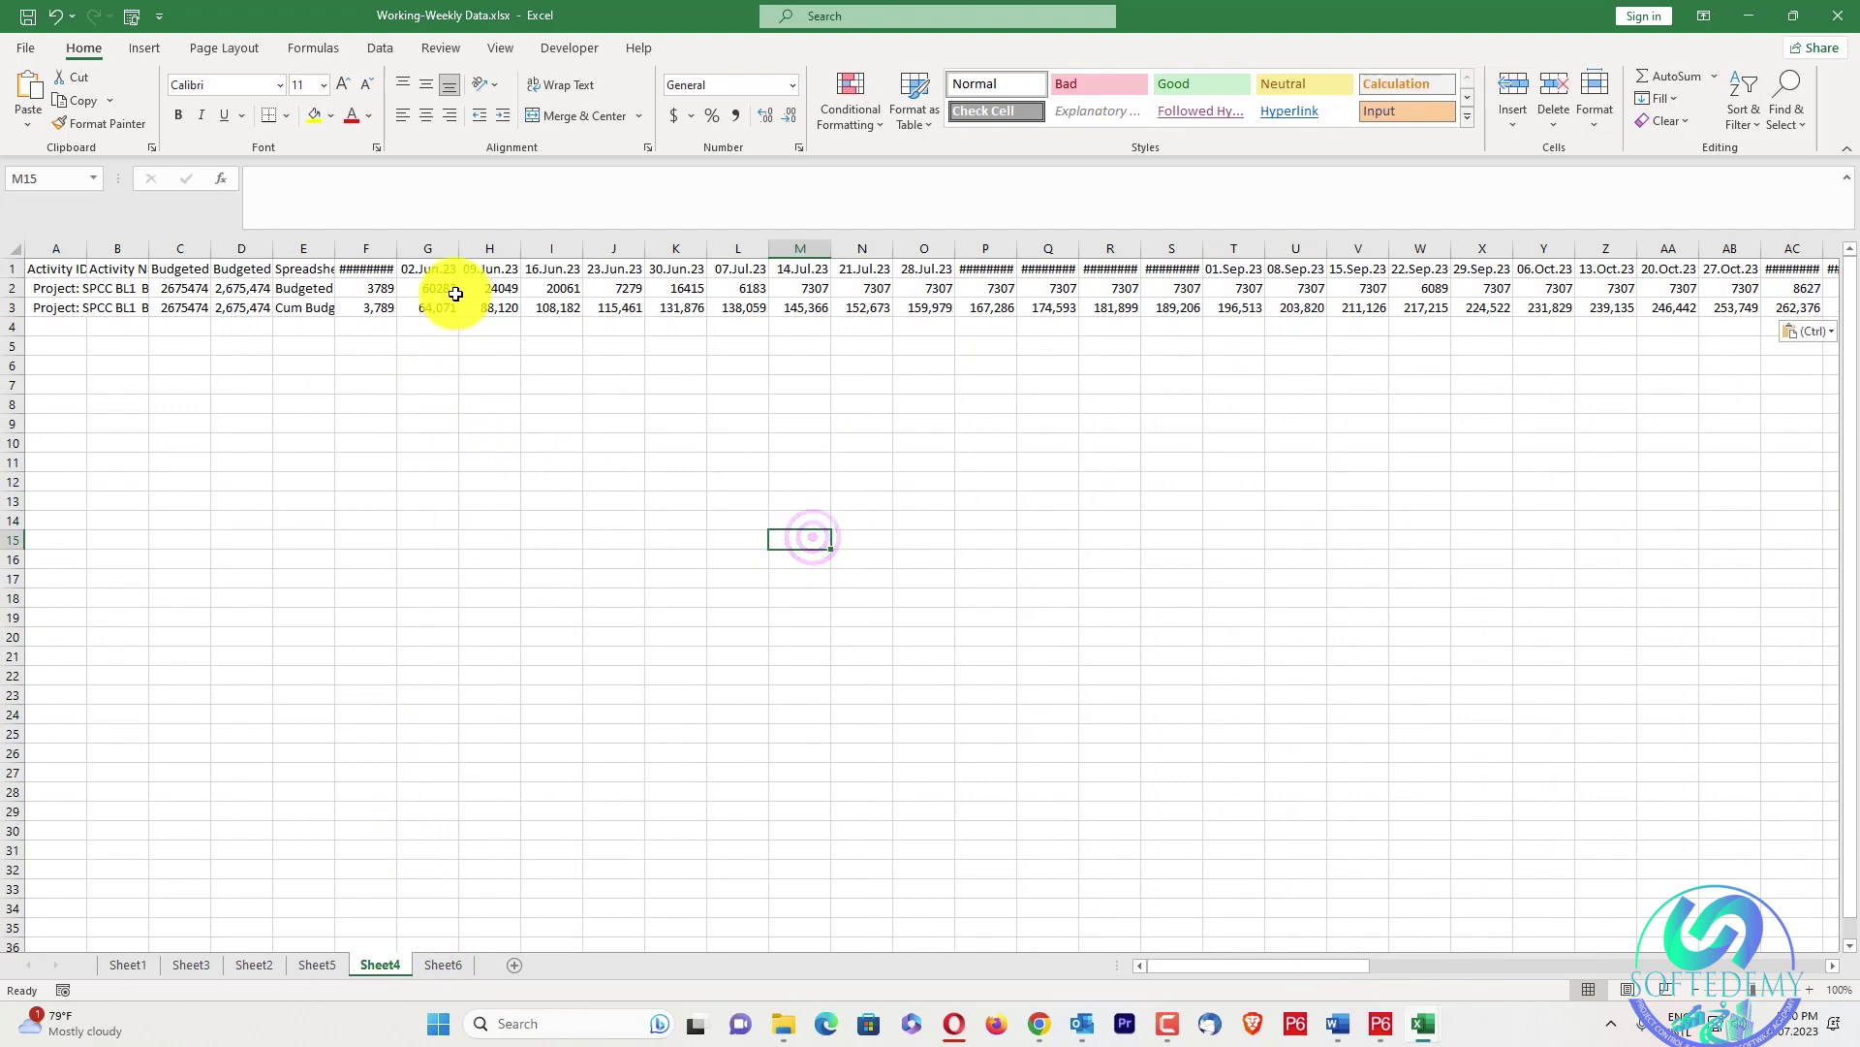
Move the weekly date headers one column back by copying the dates from G1 onward and pasting them at F1
click(462, 463)
drag(398, 247, 1728, 240)
key(ctrl+c)
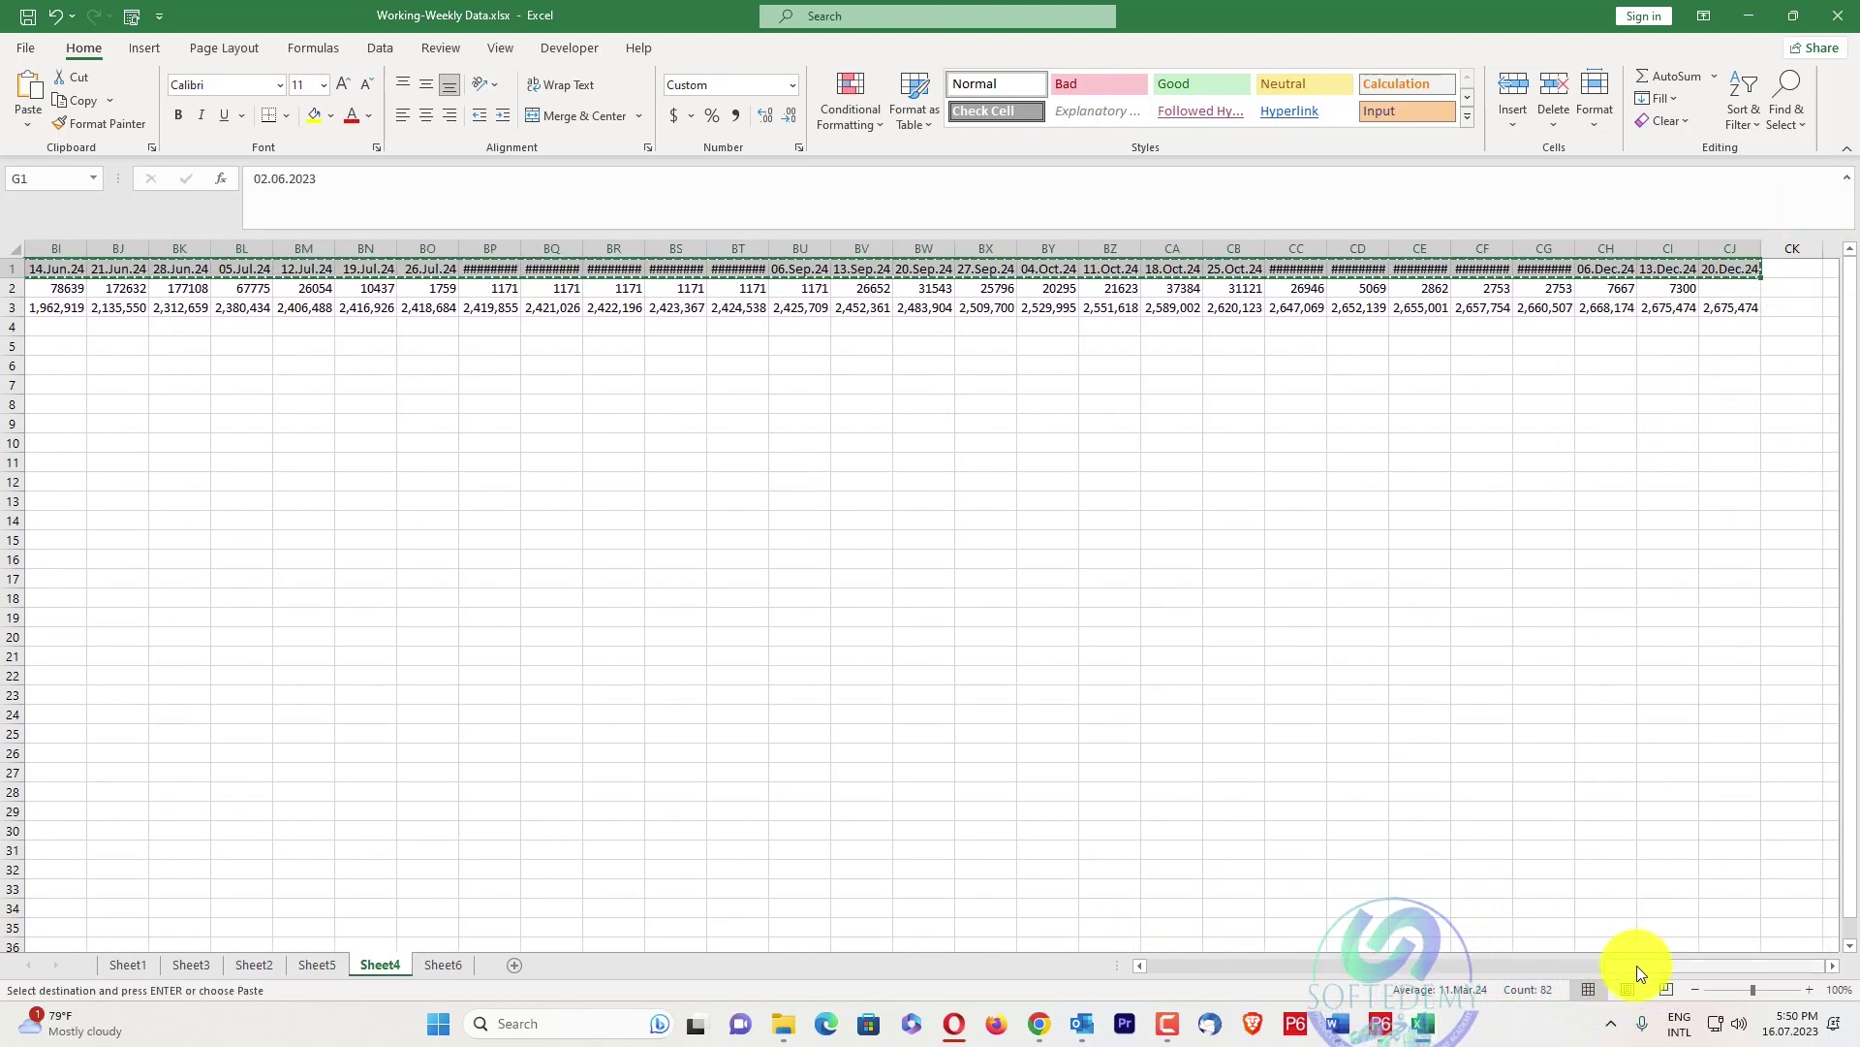
drag(1634, 966, 1130, 959)
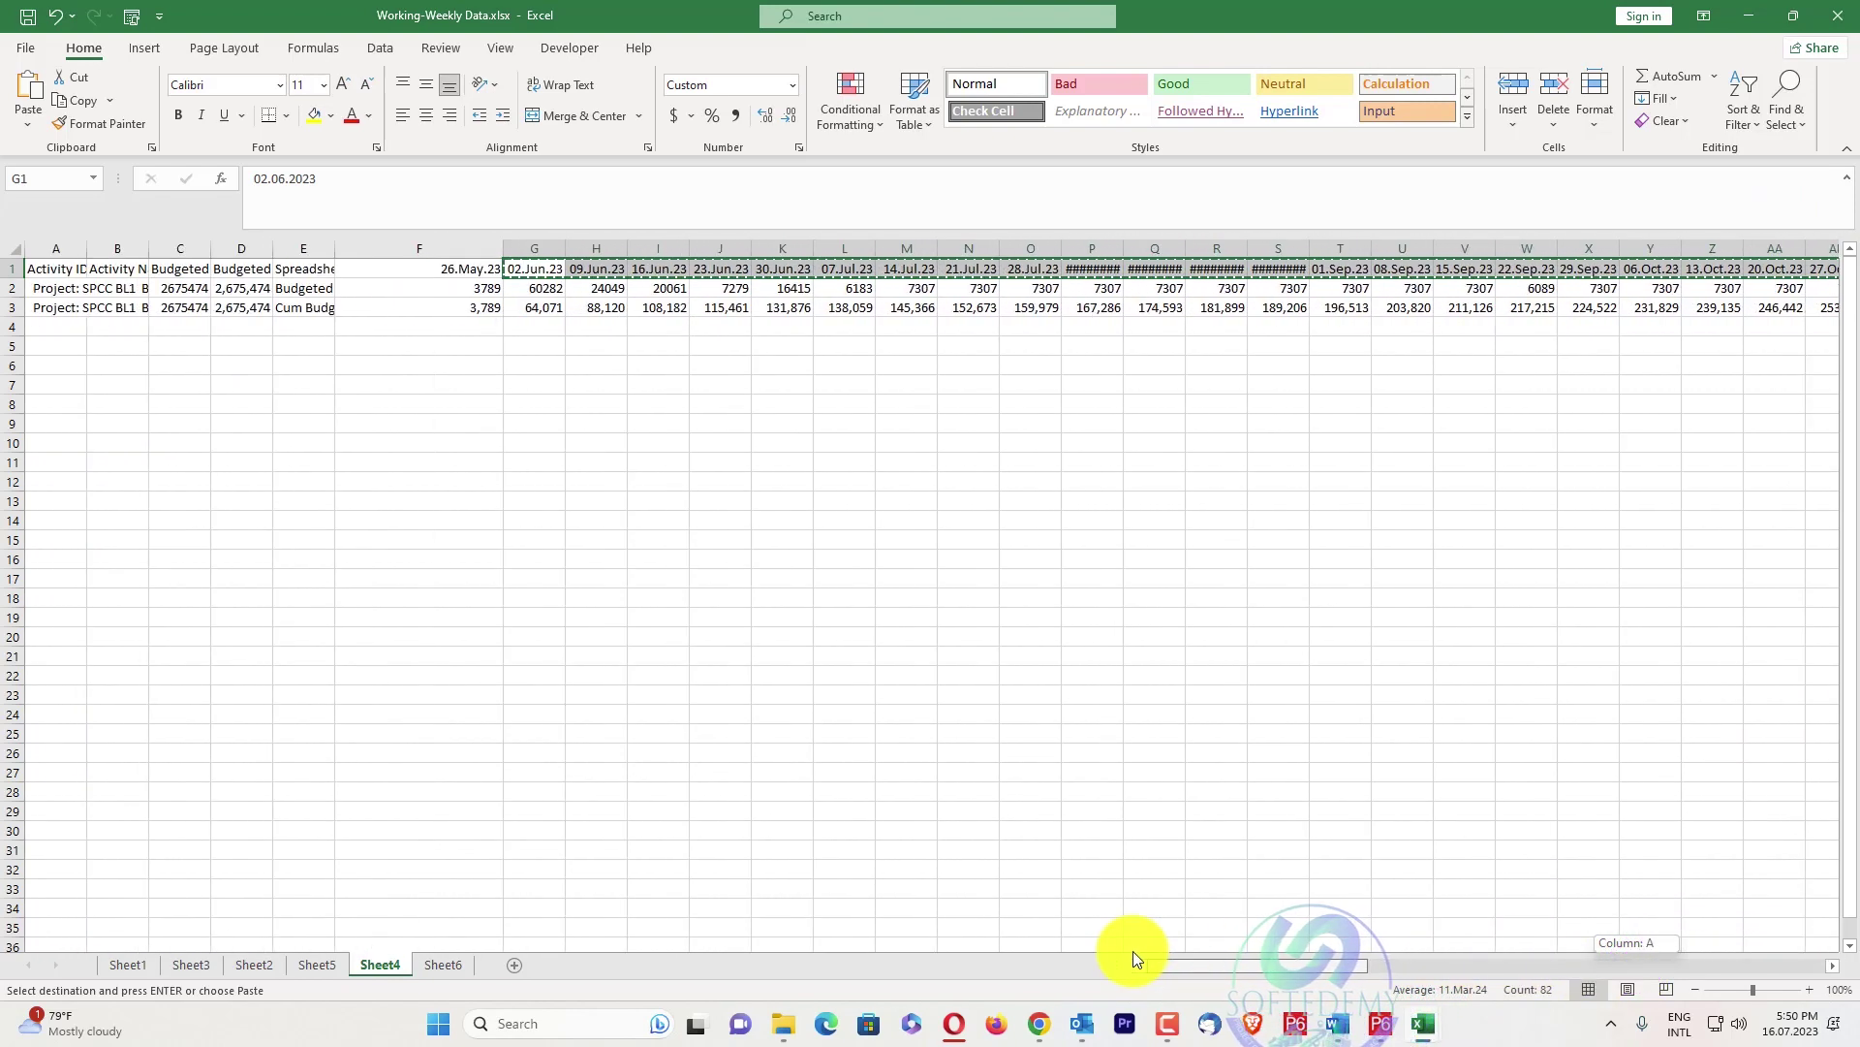
click(459, 270)
key(Return)
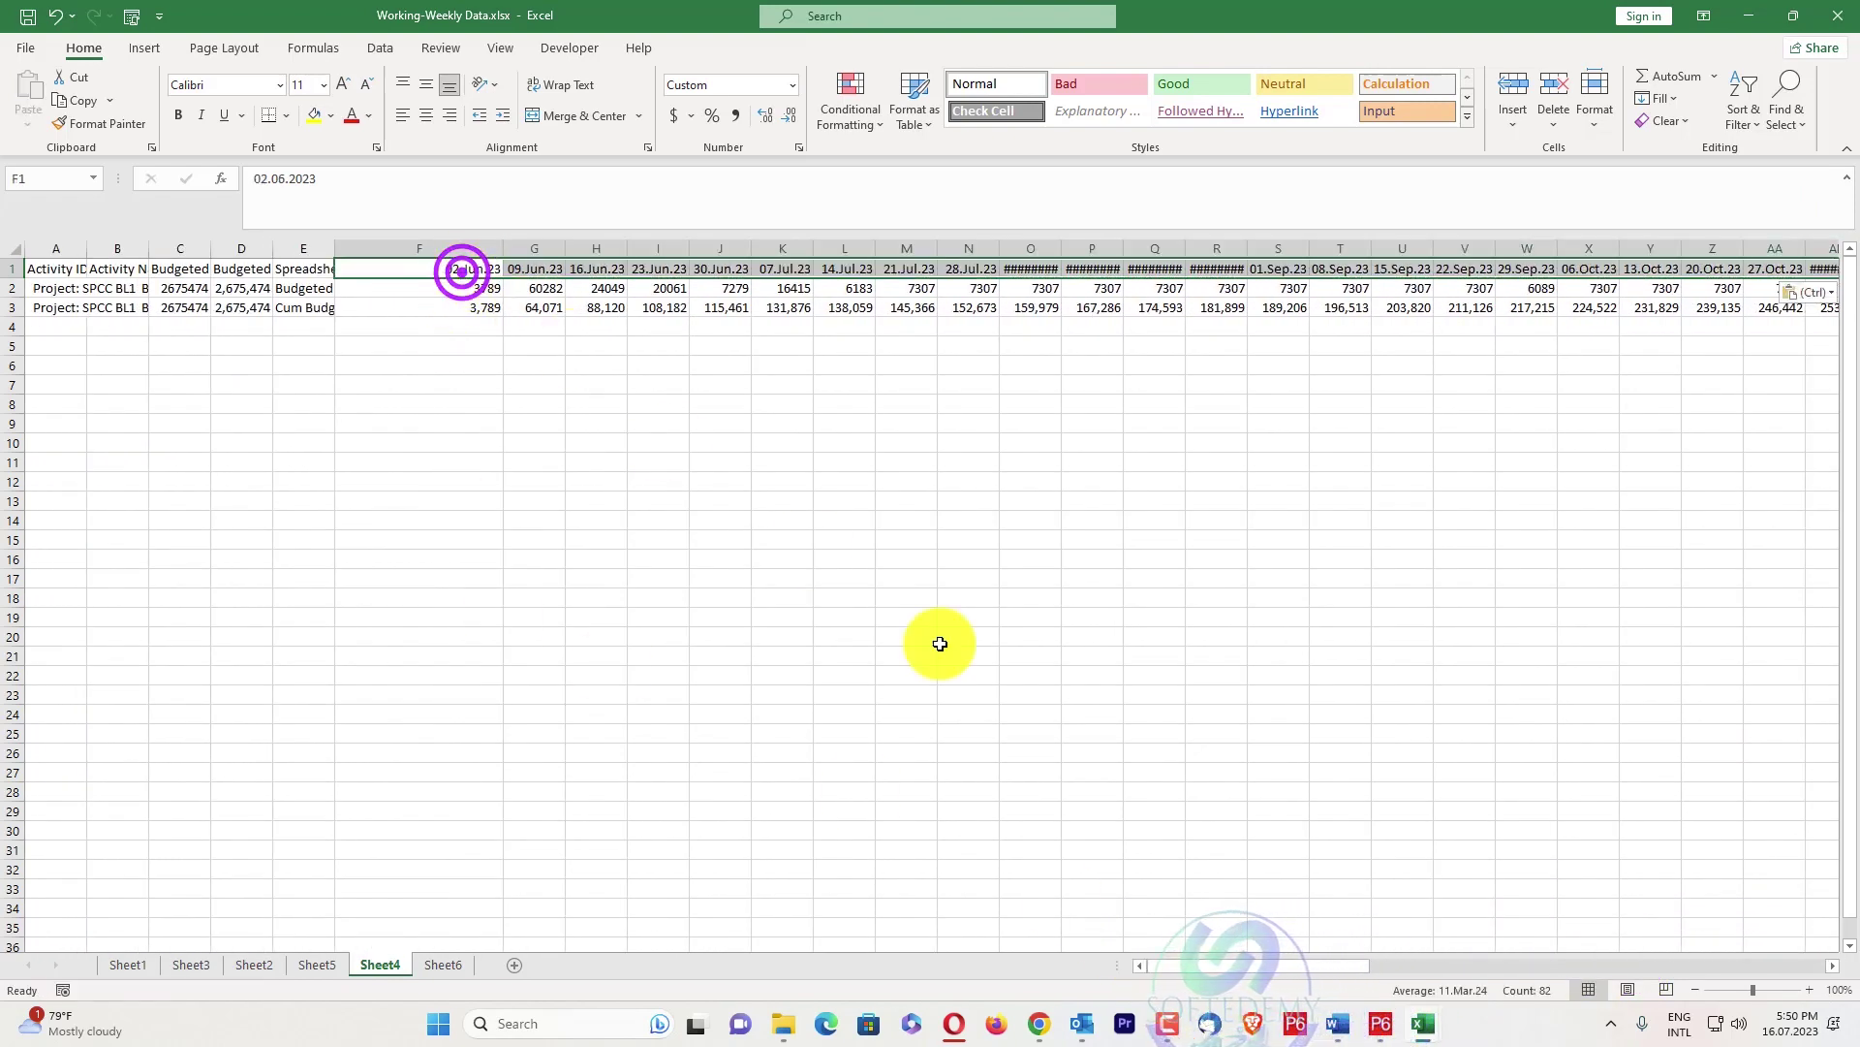
Clear the leftover duplicate 20.Dec.24 date in cell CJ1
drag(1341, 967, 1832, 885)
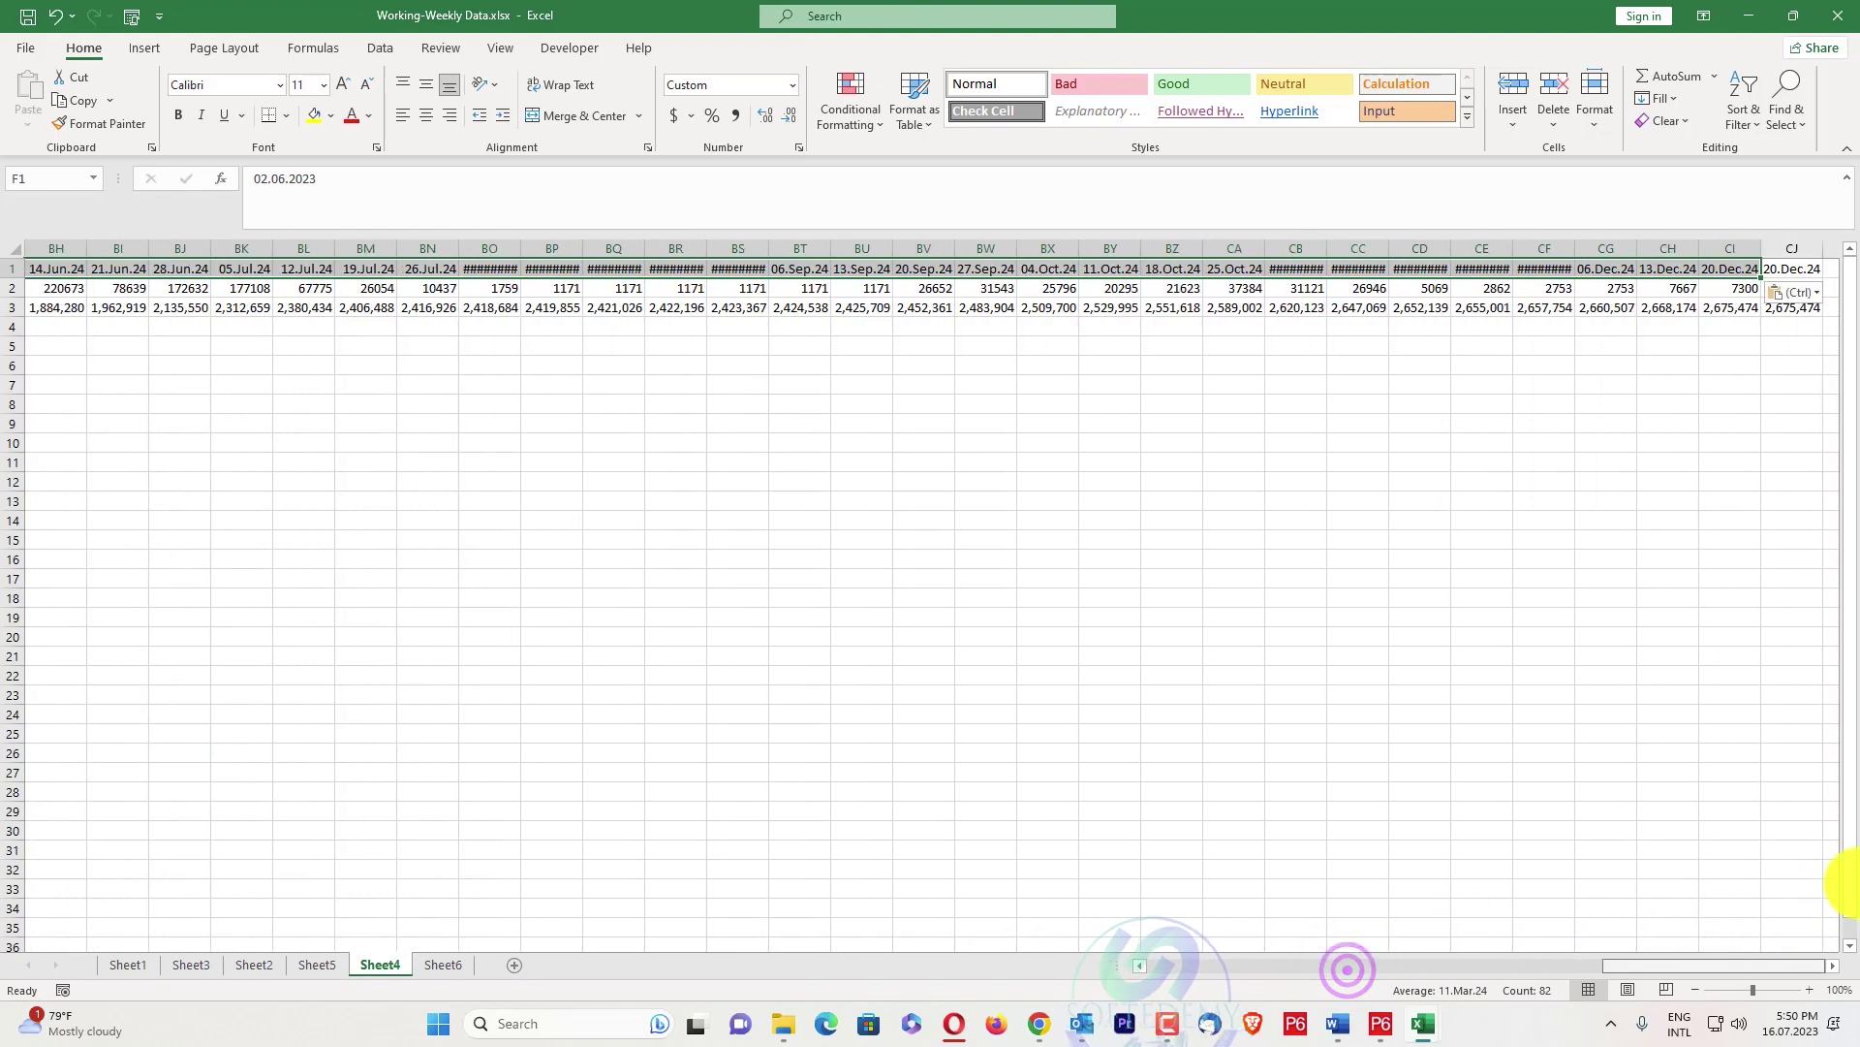
click(1798, 266)
click(1578, 675)
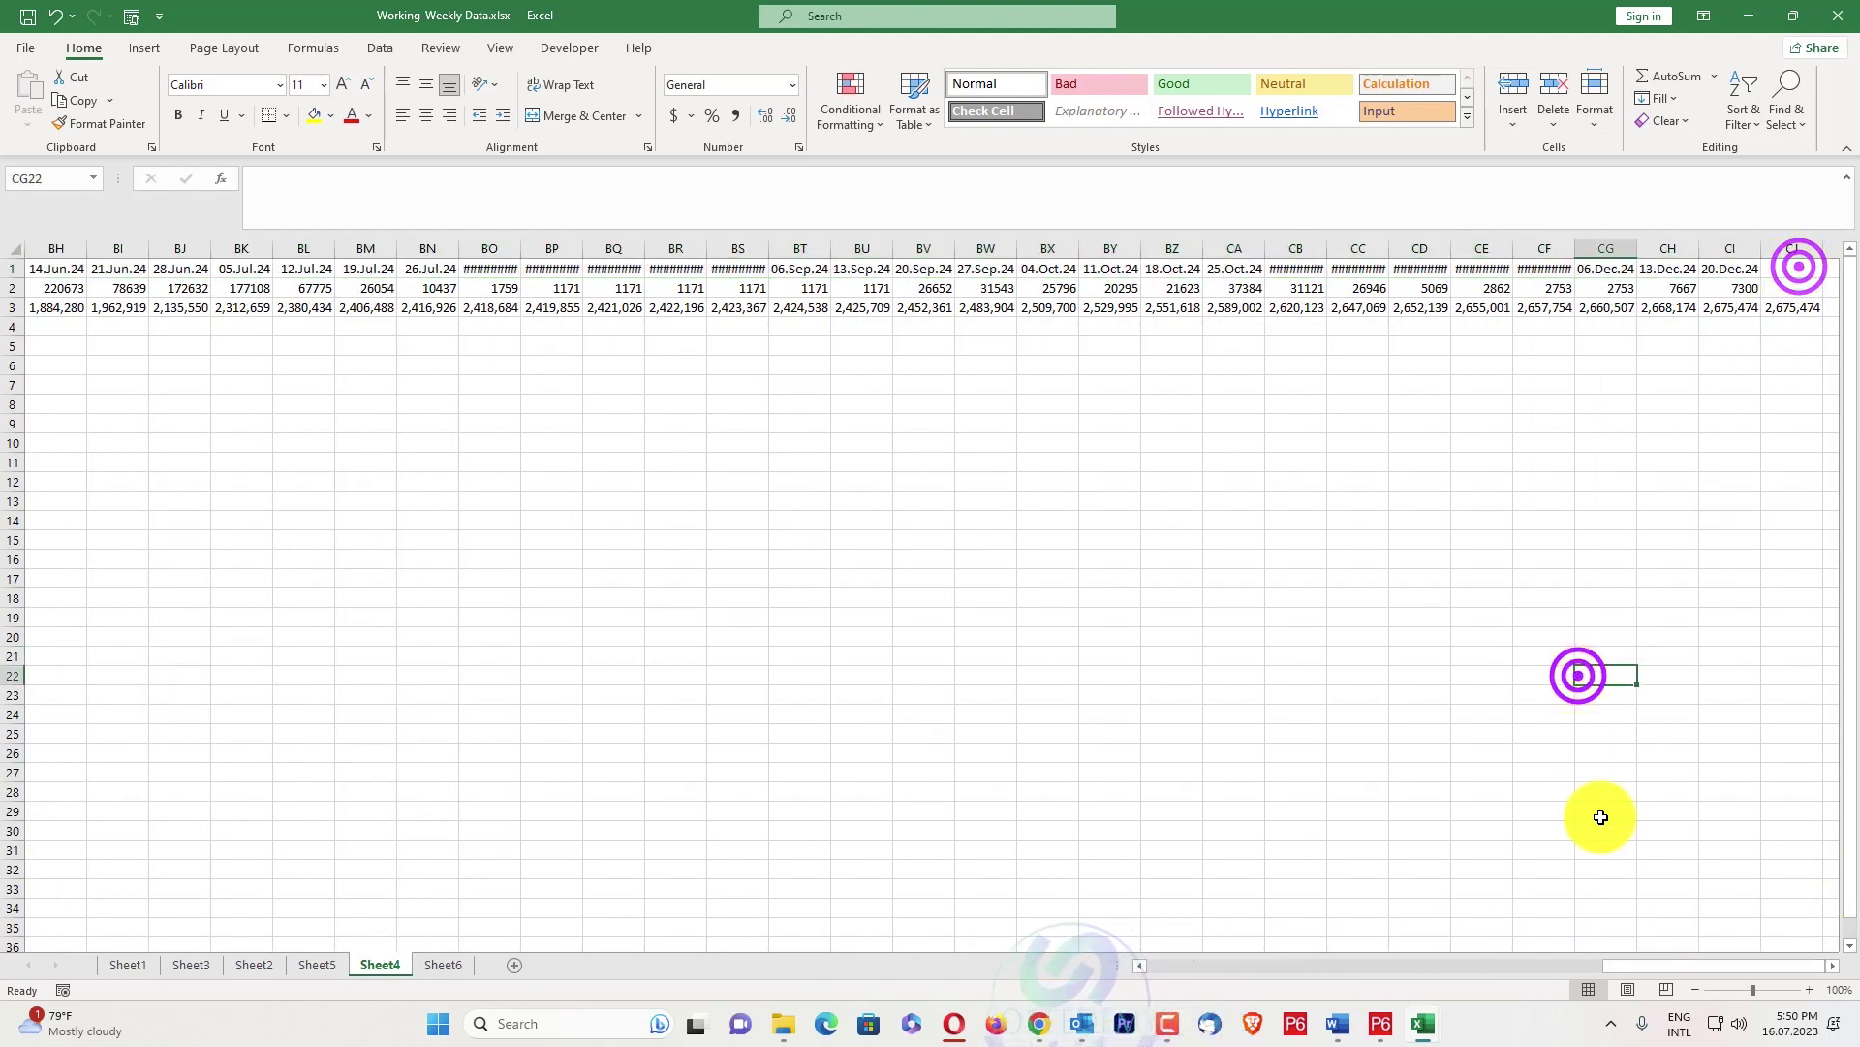
drag(1636, 960, 1104, 967)
click(930, 443)
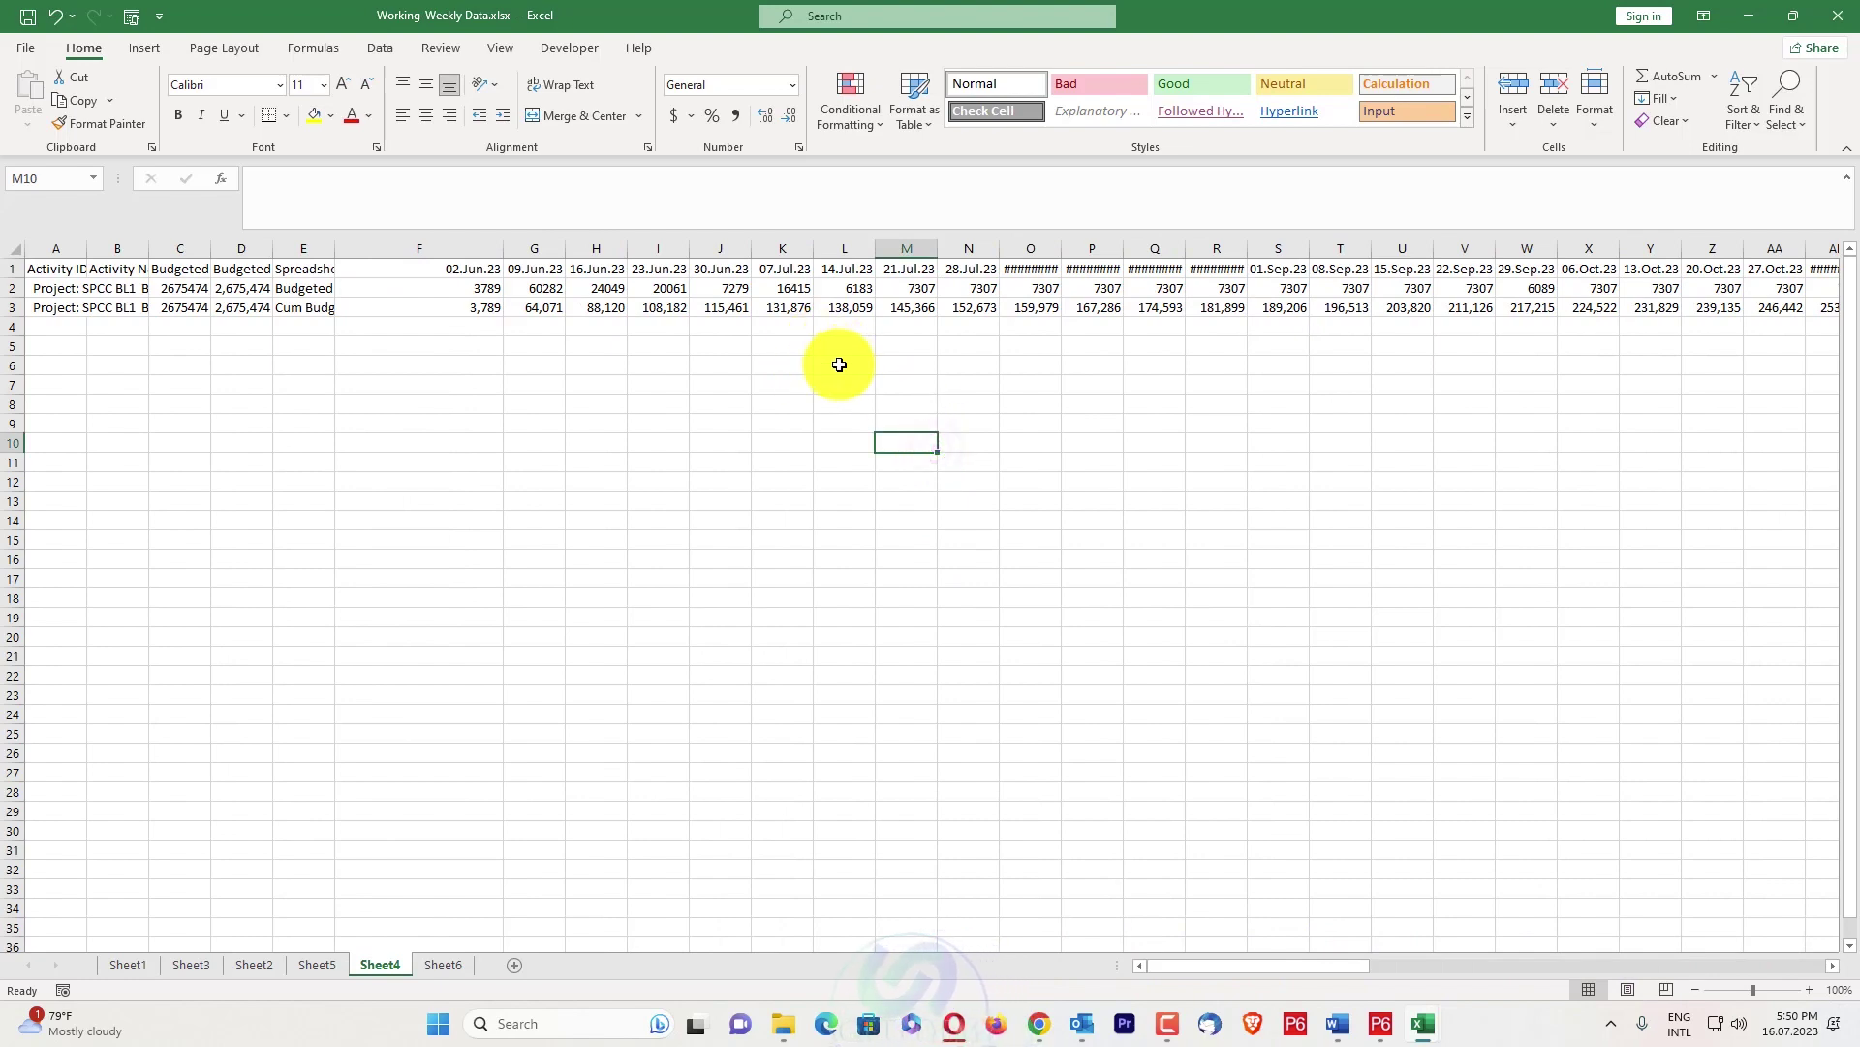
Copy the dates, weekly units and cumulative cost from F1:CJ3 of Sheet4 and paste them at D15 of Sheet5
drag(465, 271, 1720, 302)
key(ctrl+c)
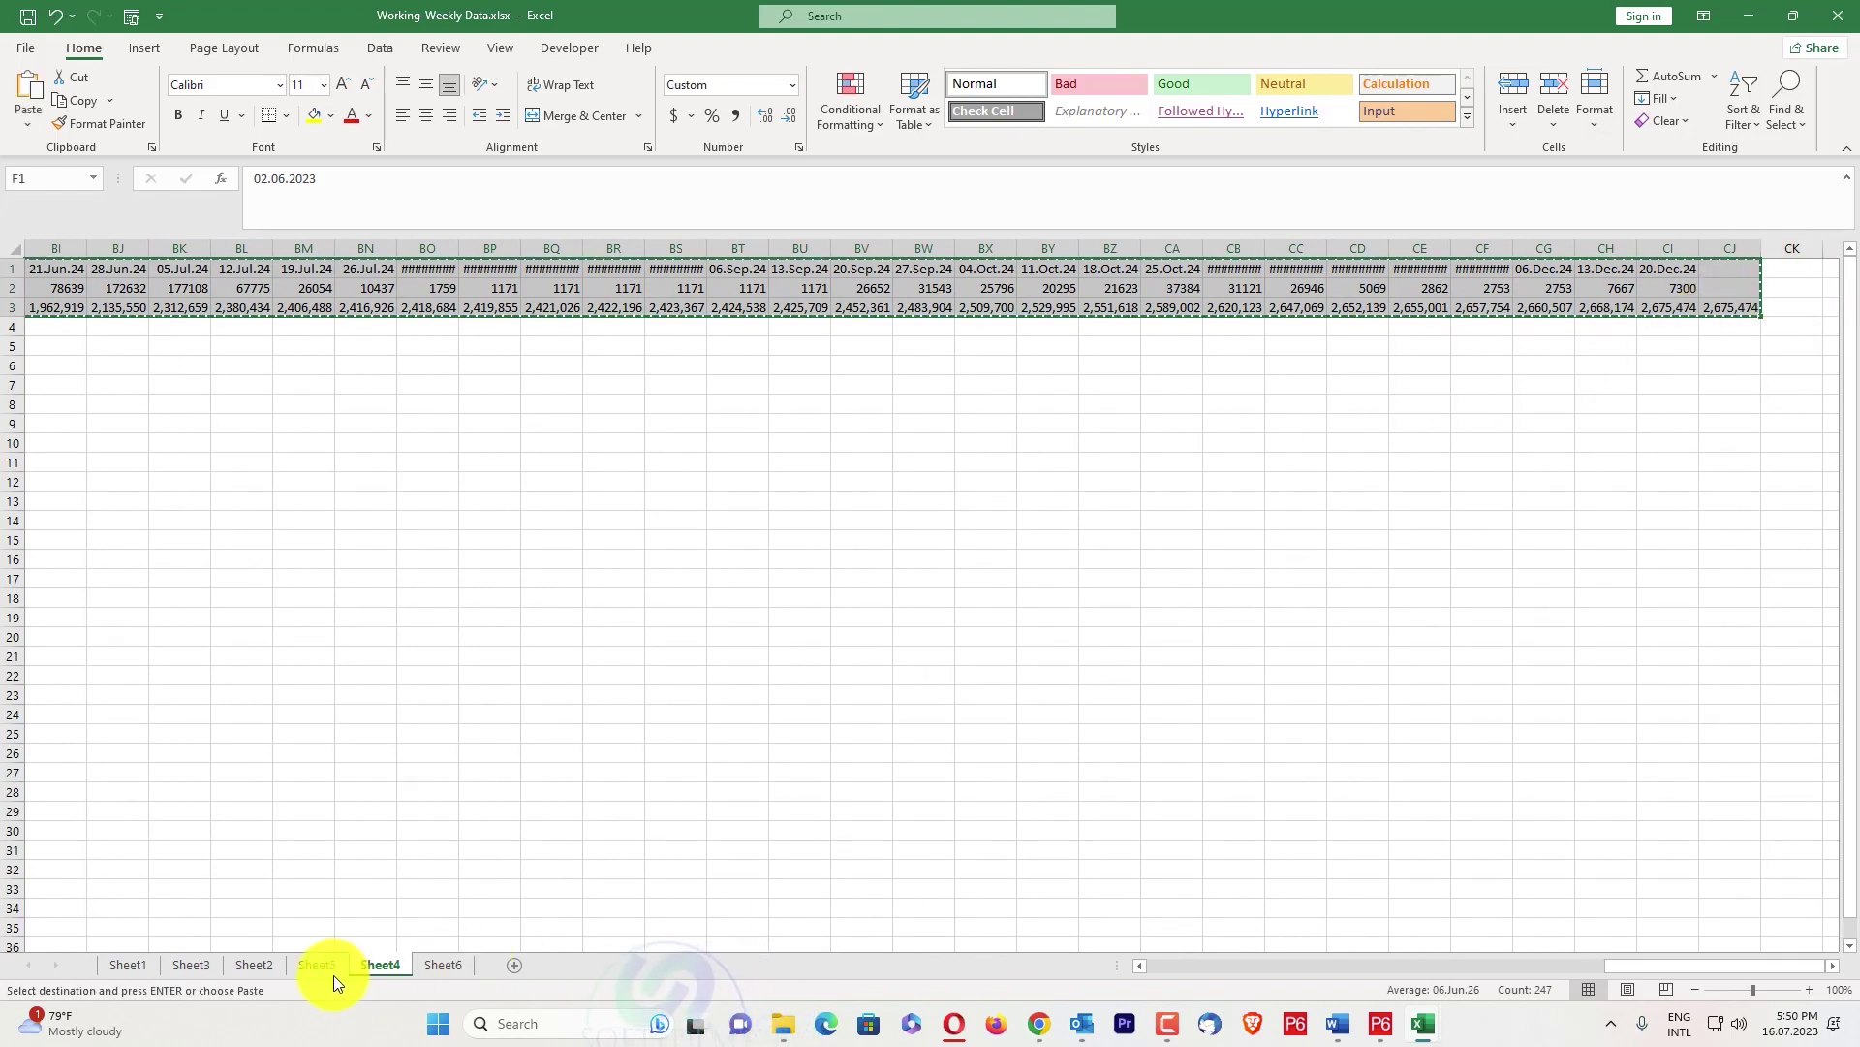
click(254, 969)
click(312, 964)
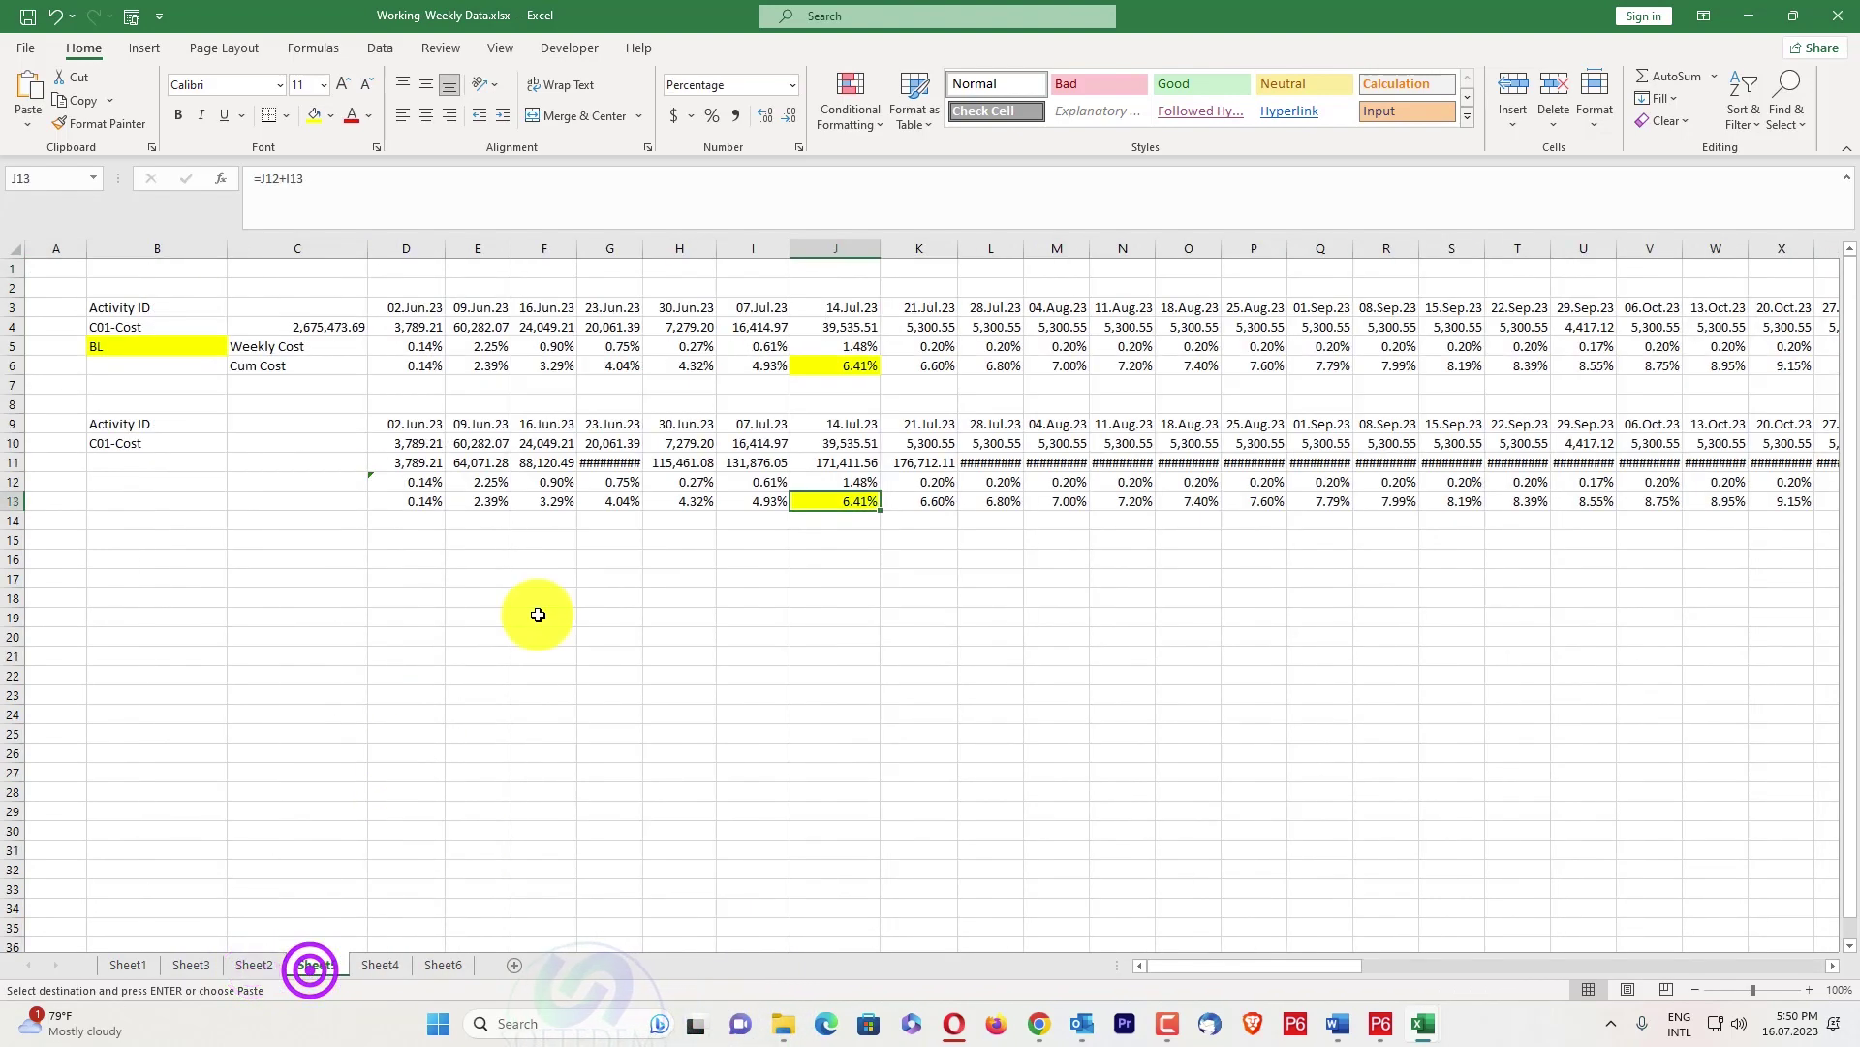
click(570, 595)
click(413, 538)
key(ctrl+v)
click(448, 673)
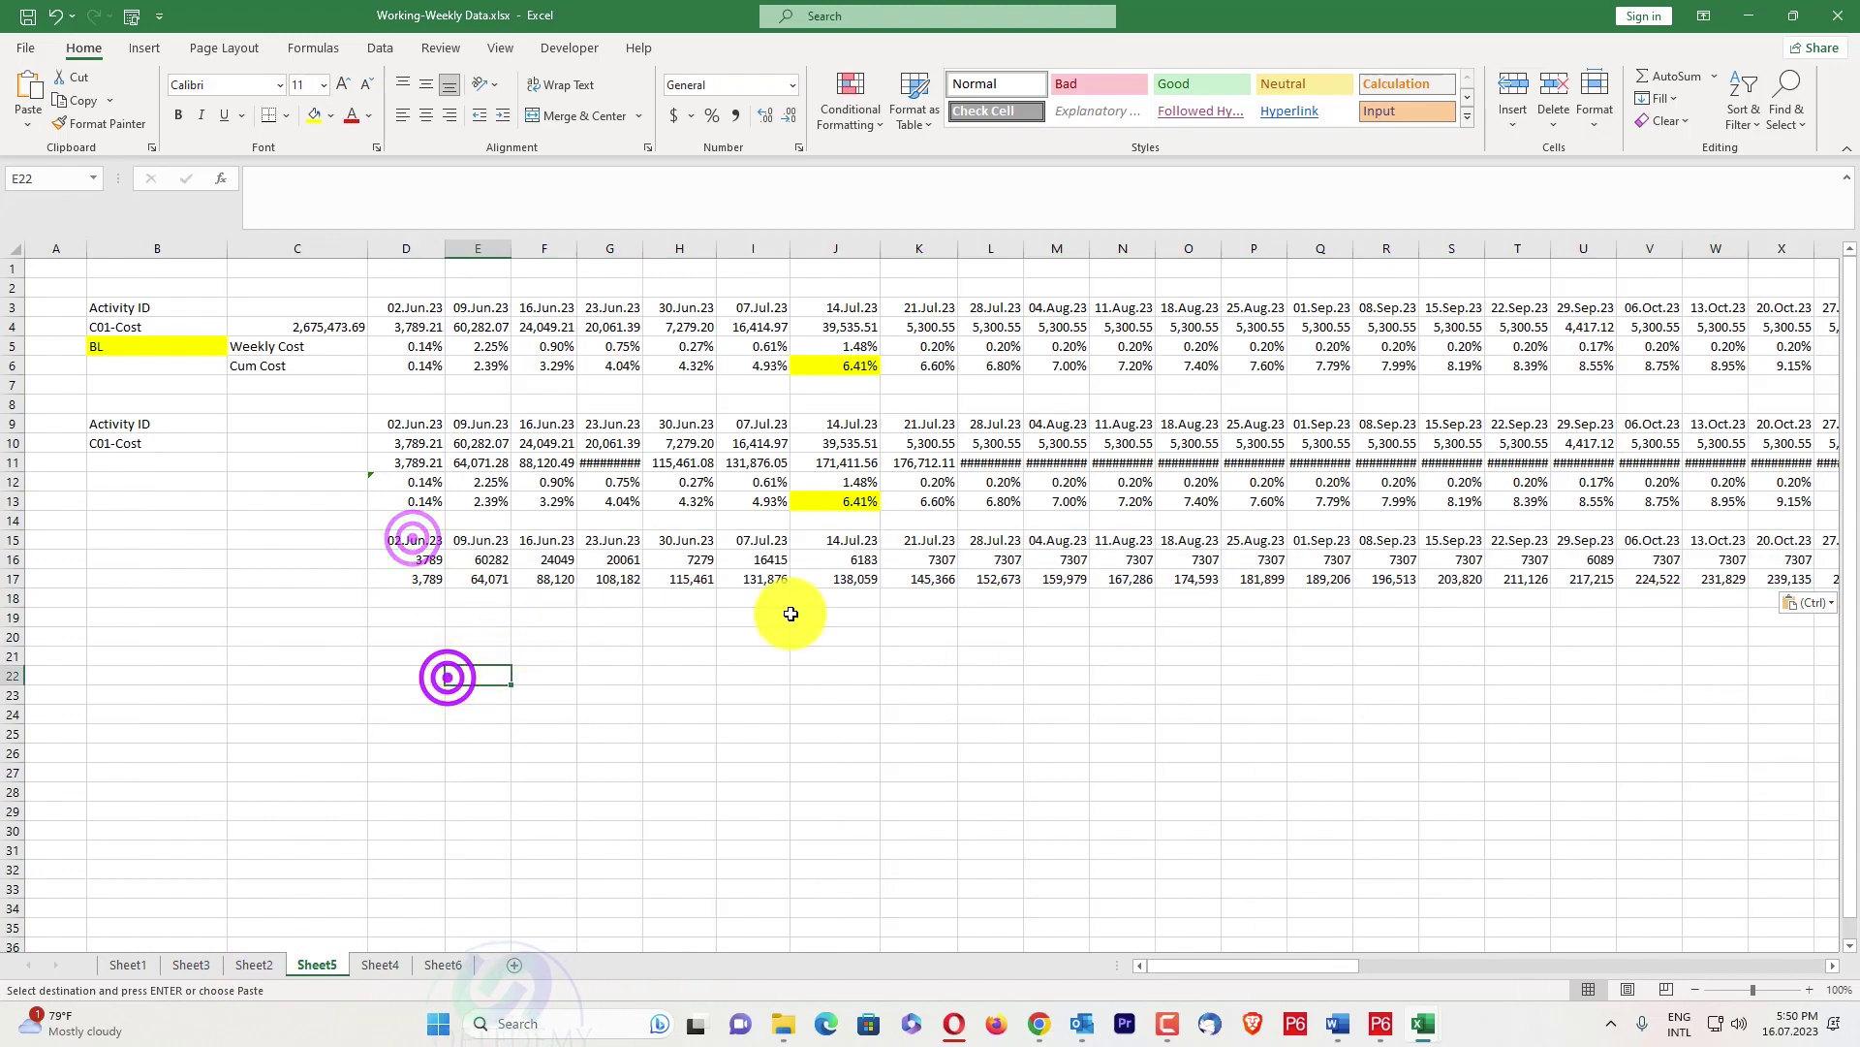
click(791, 612)
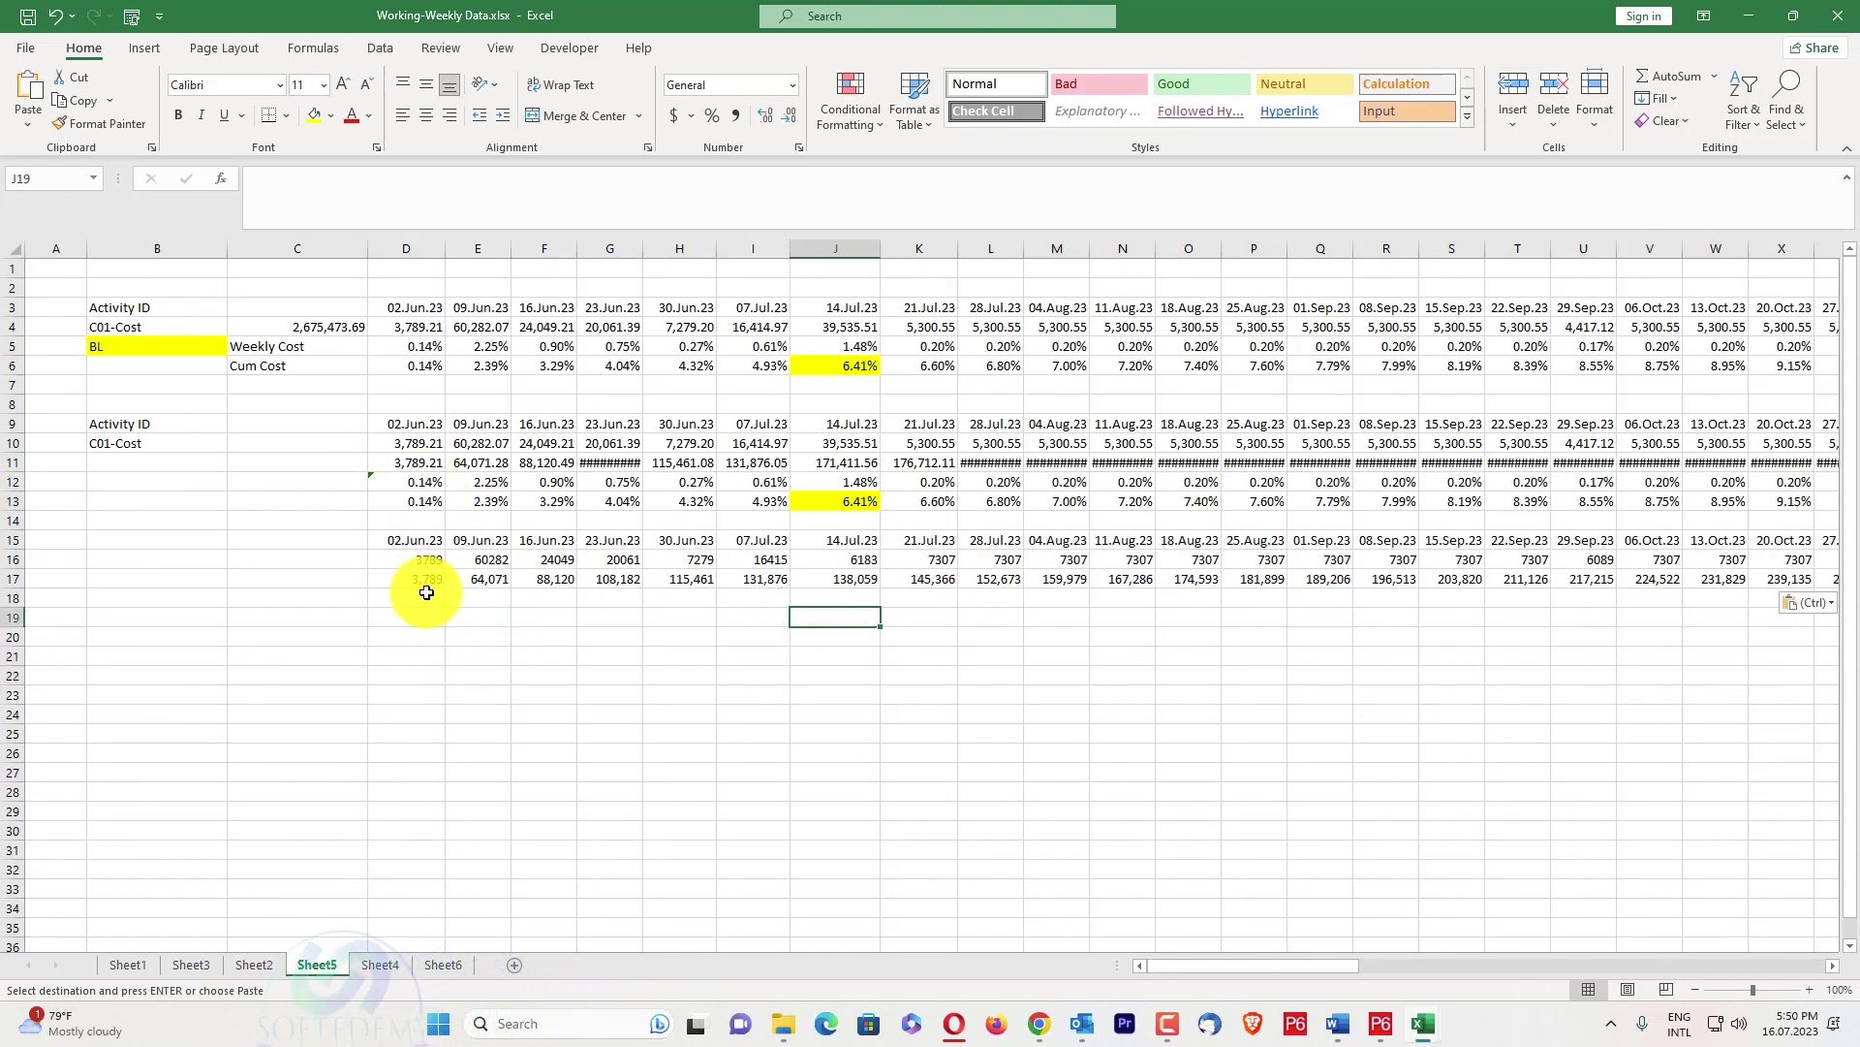
text(=)
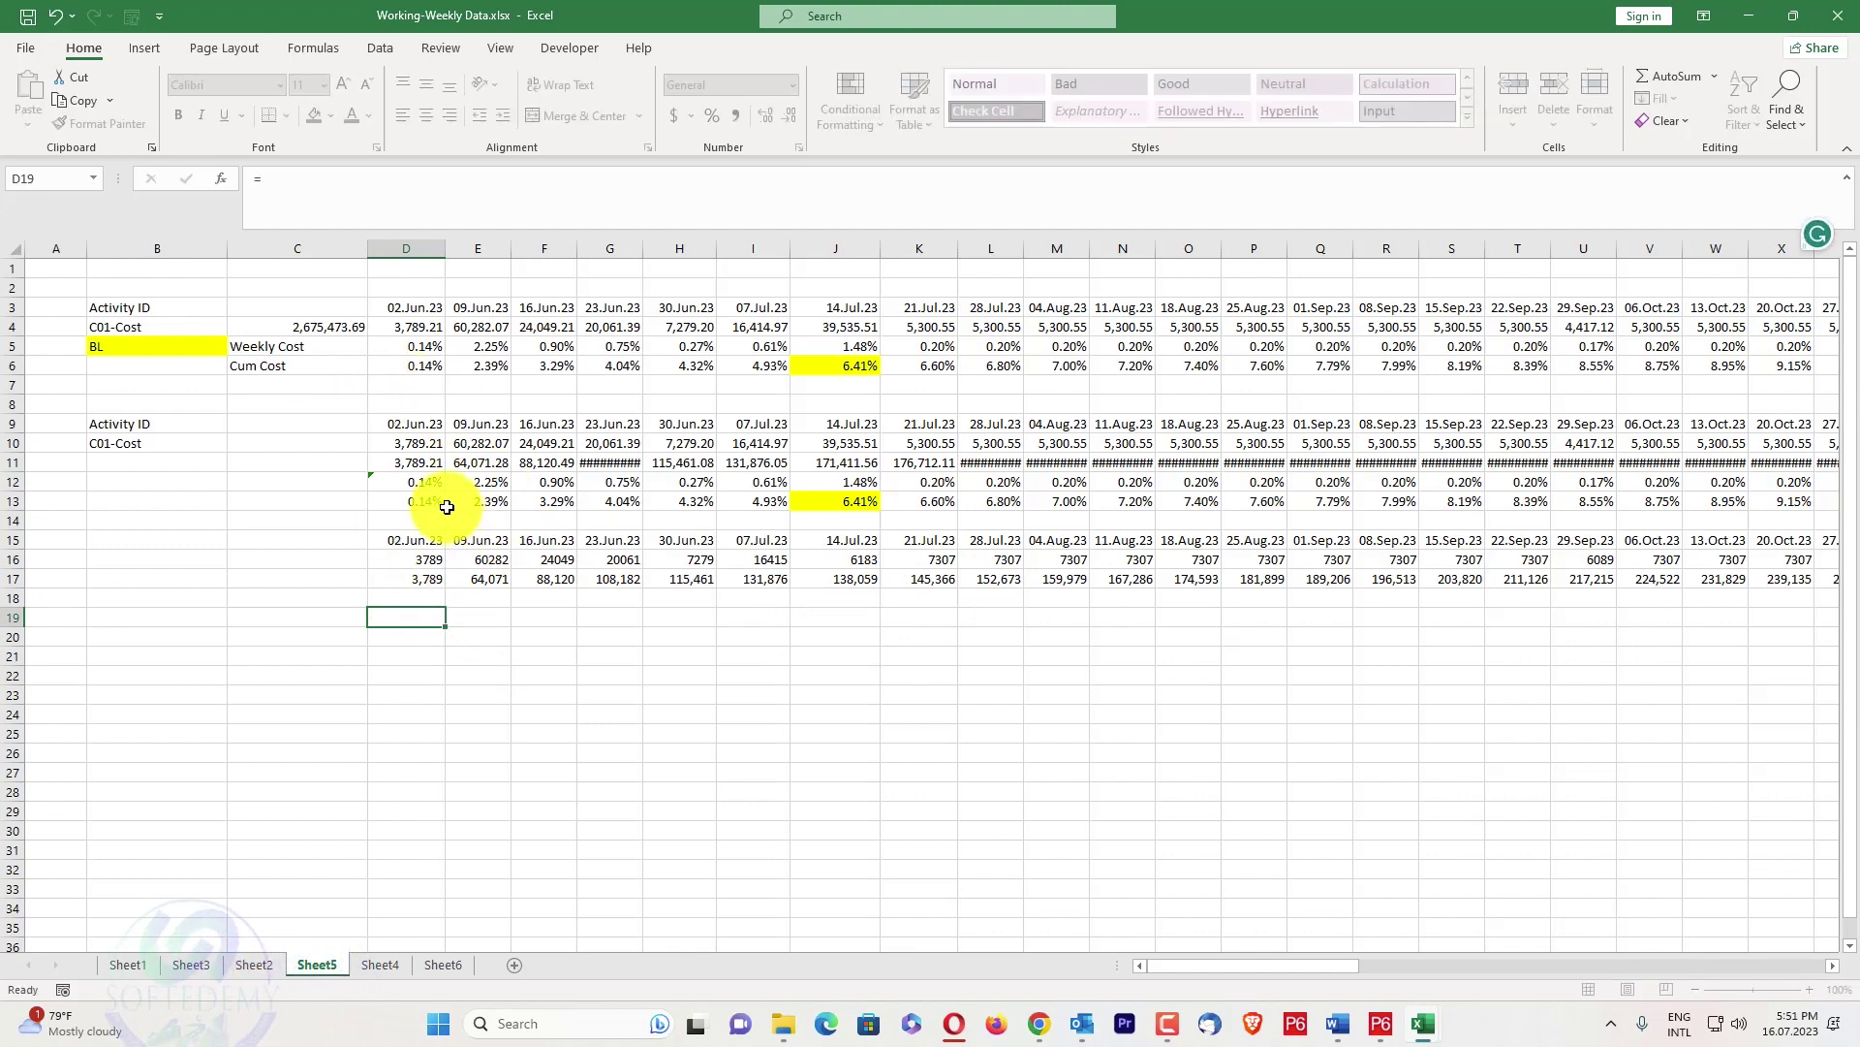
key(Escape)
Total the weekly budgeted units in C16 with a SUM of D16:CG16
click(363, 563)
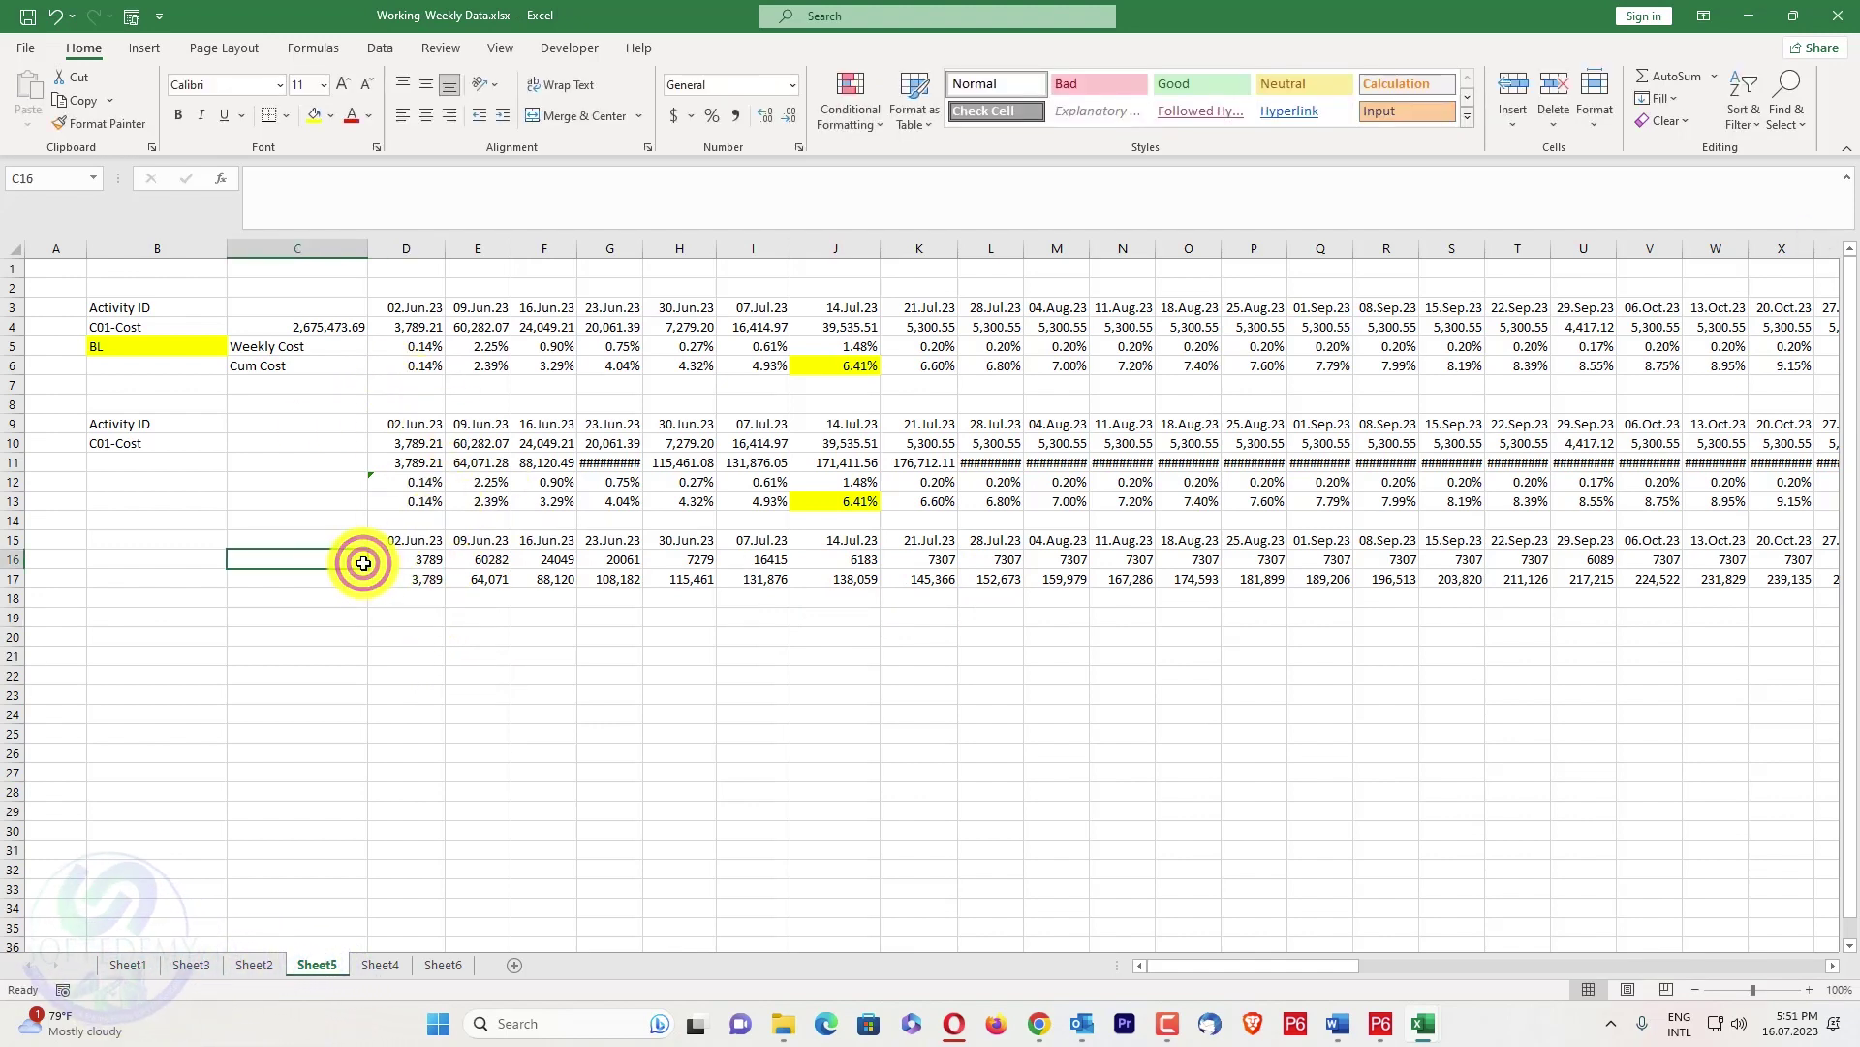
text(=sum()
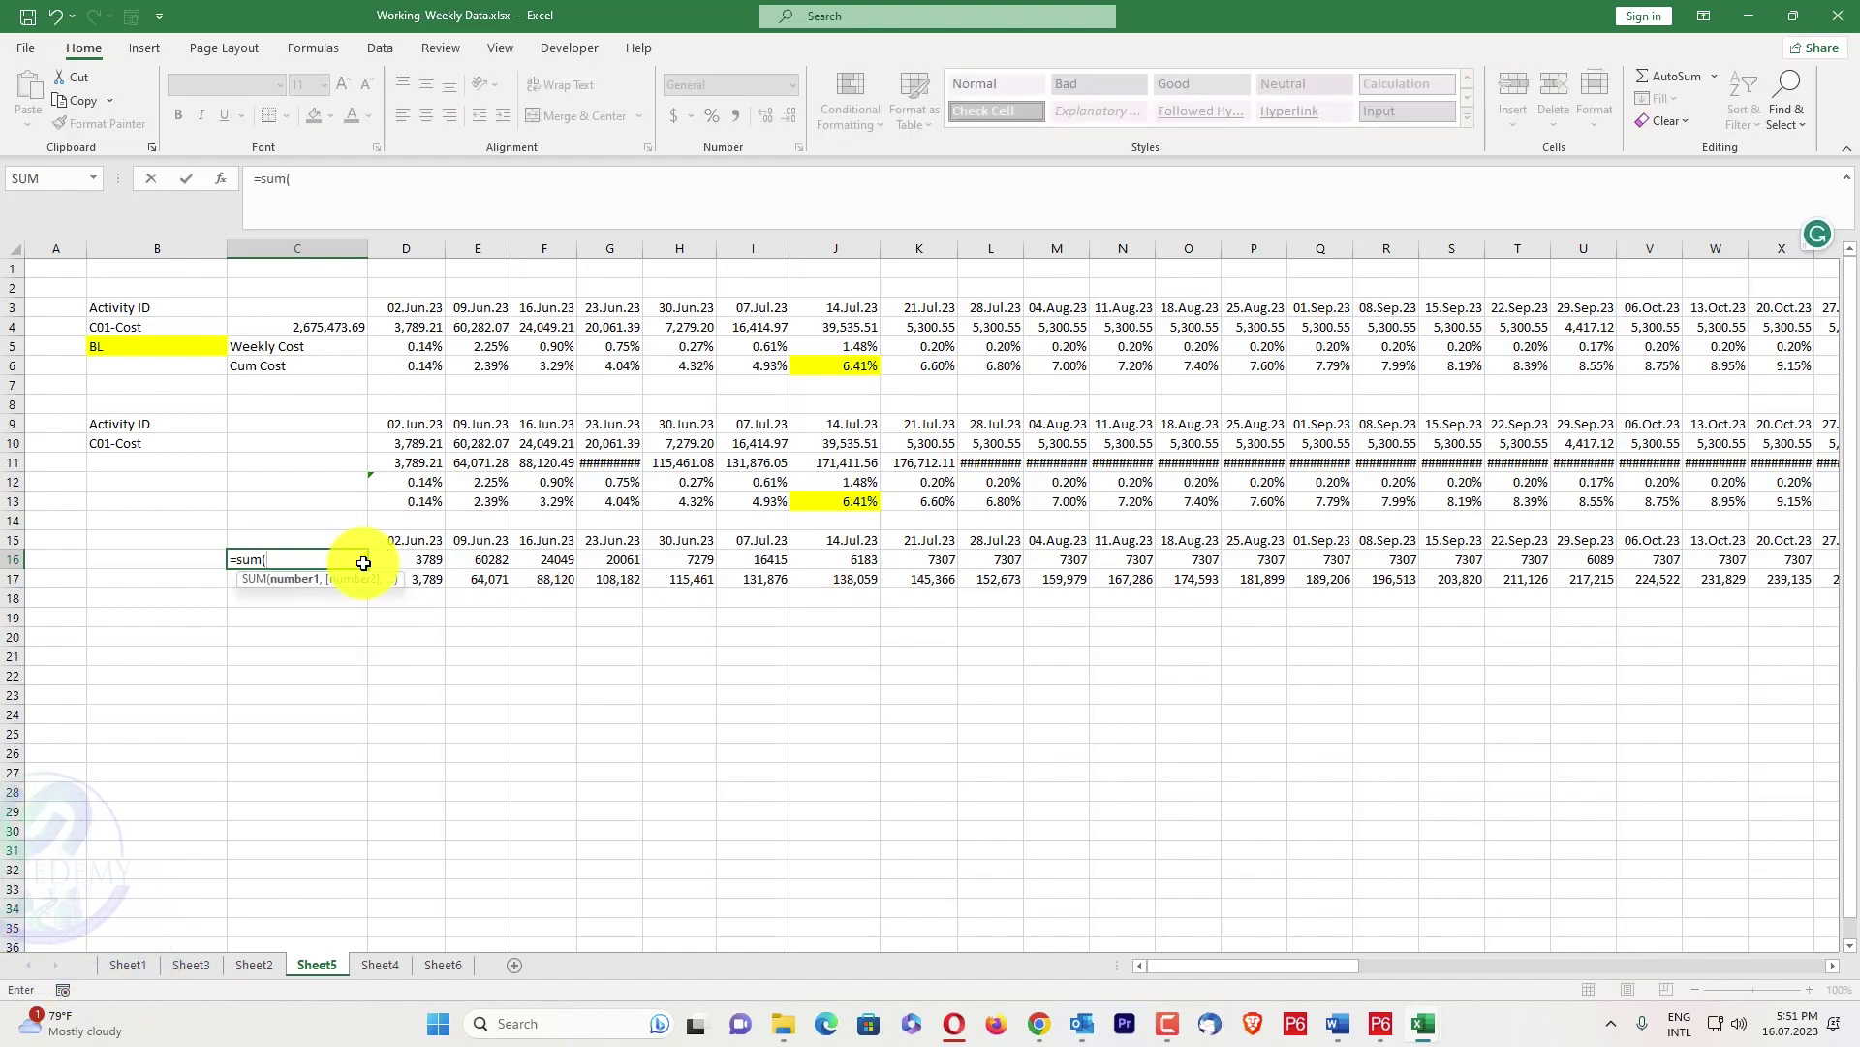
drag(433, 560, 1665, 558)
click(452, 181)
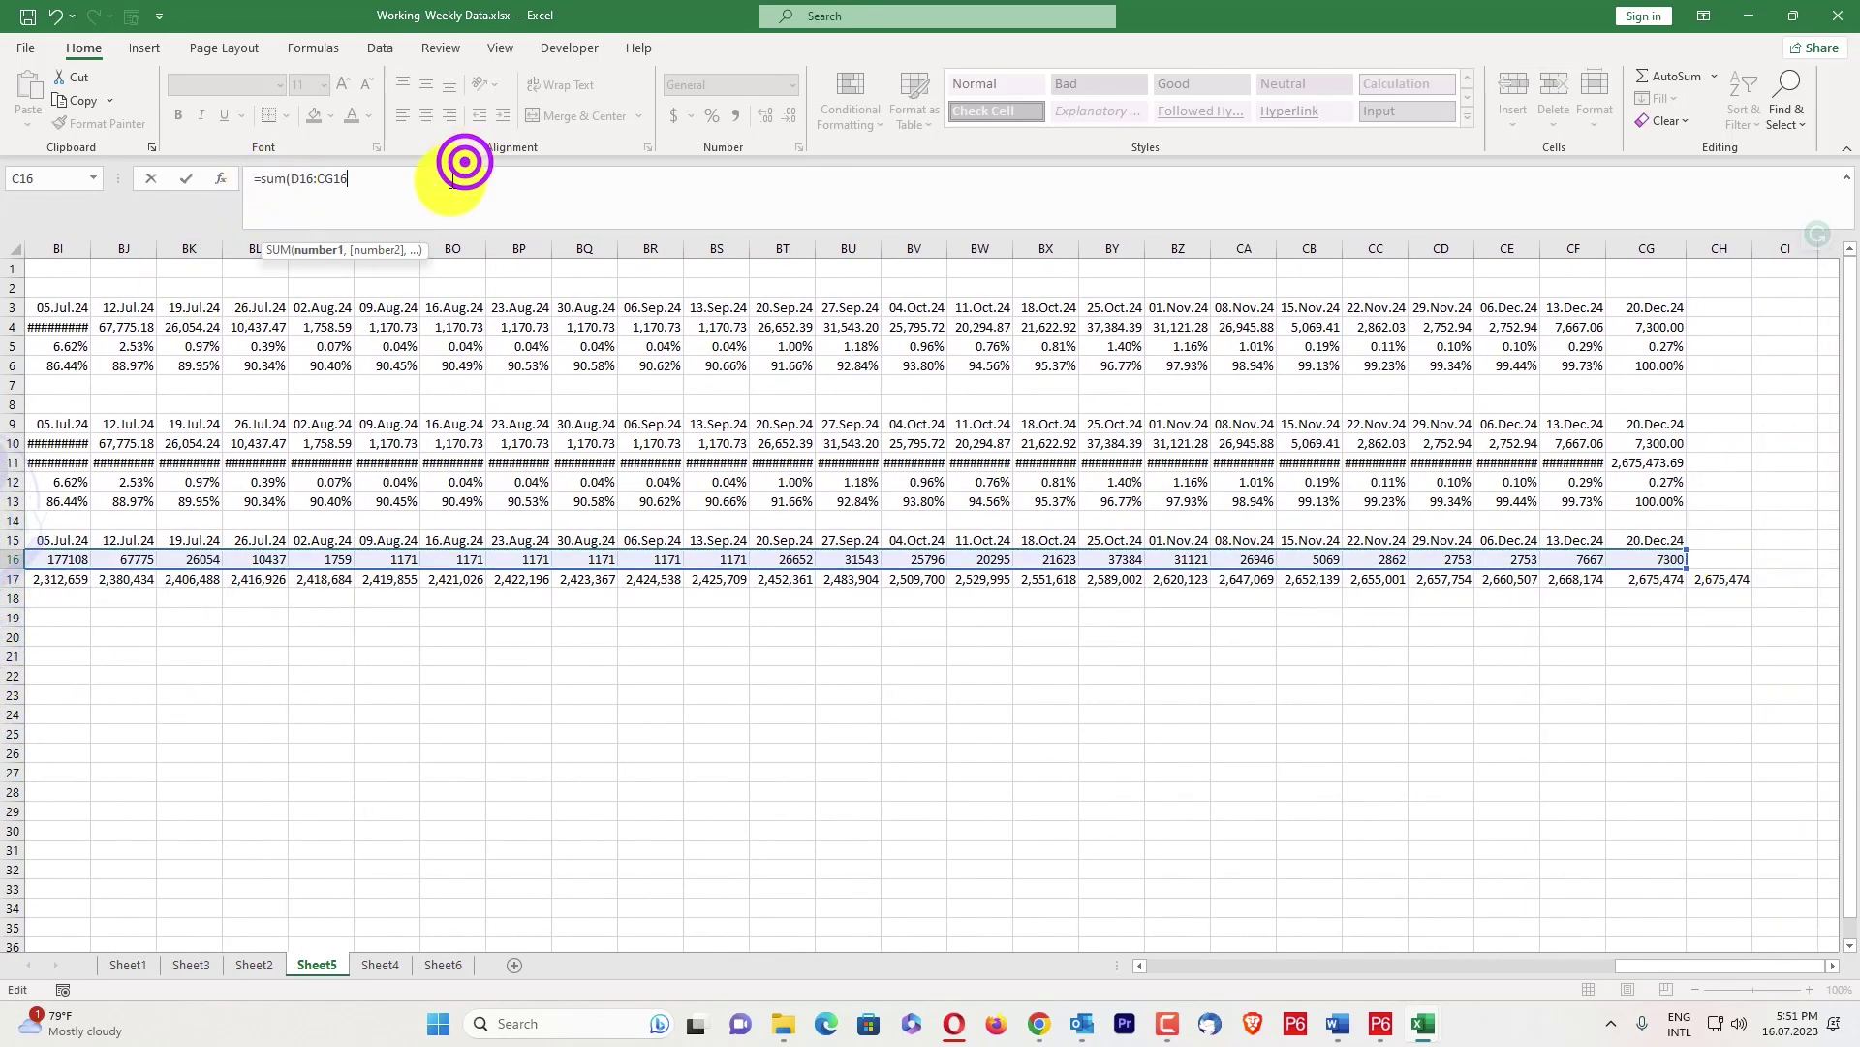
text())
key(Return)
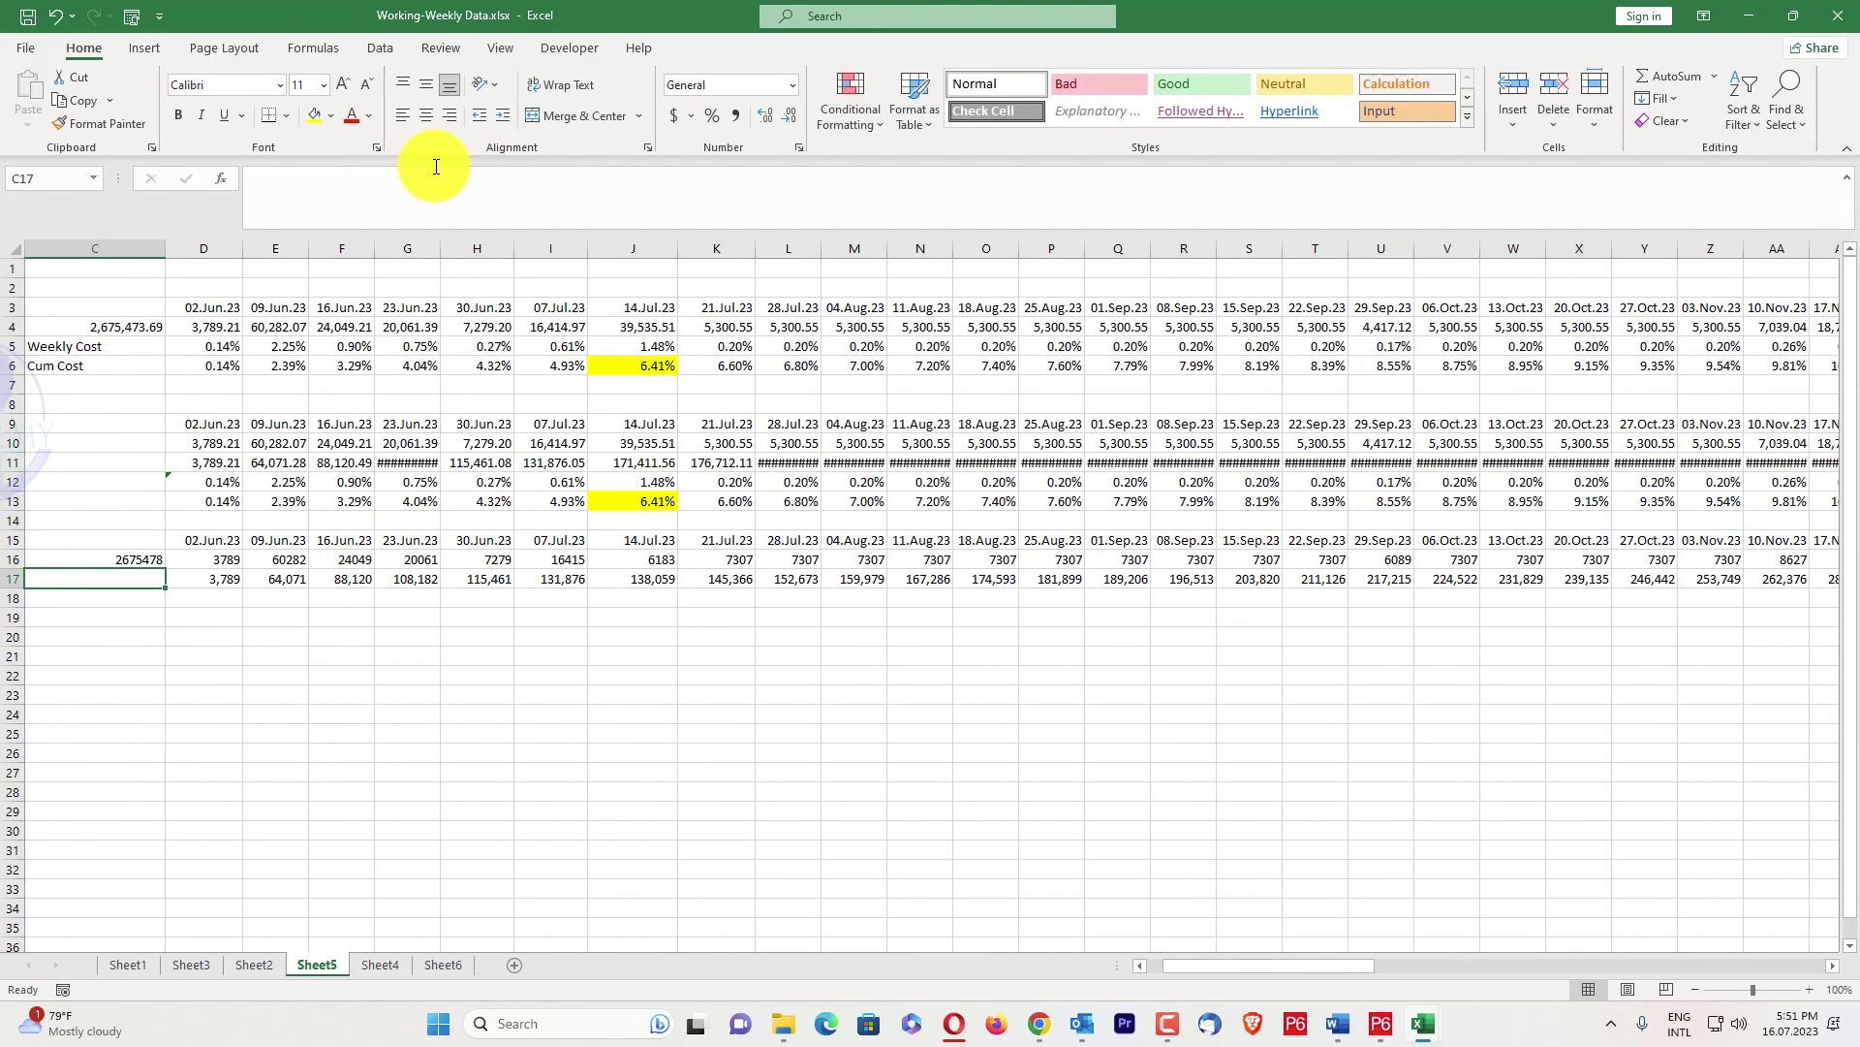
click(344, 699)
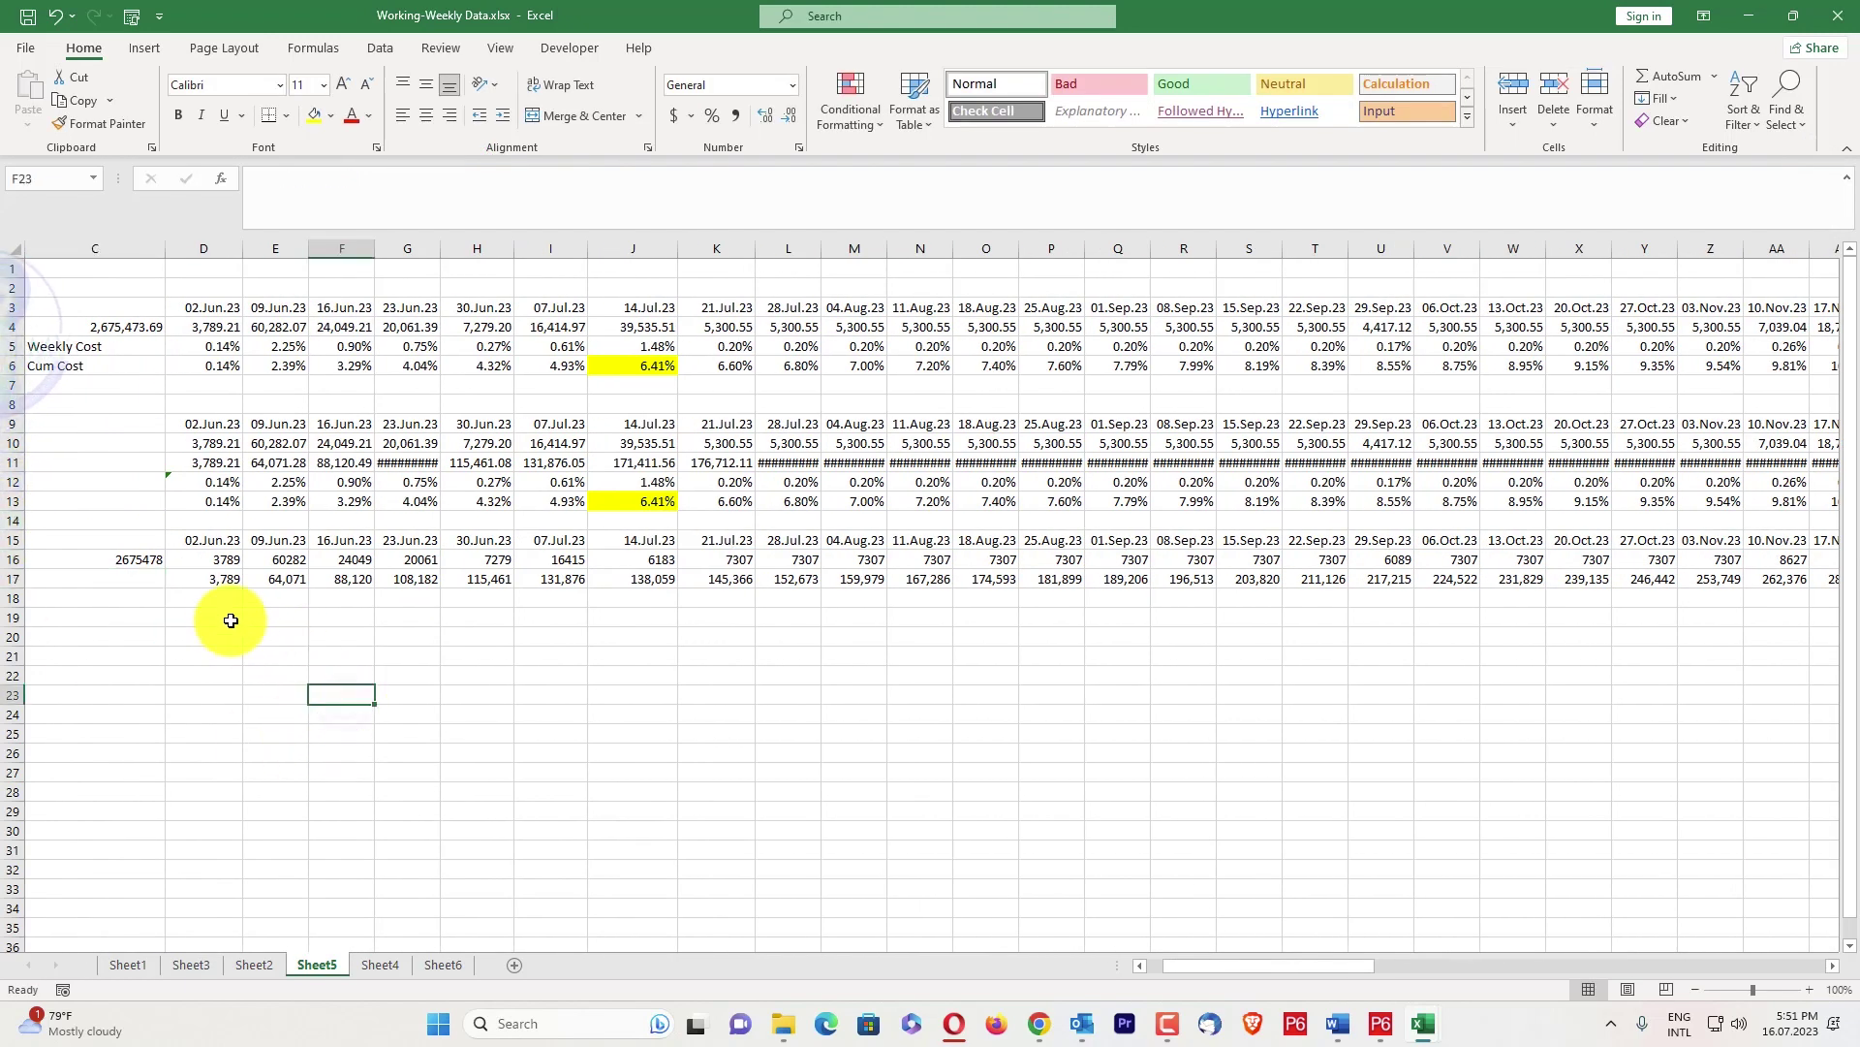
Calculate the first cumulative fraction in D18 by dividing D17 by the total in C16, locking the reference to C16
text(=D17)
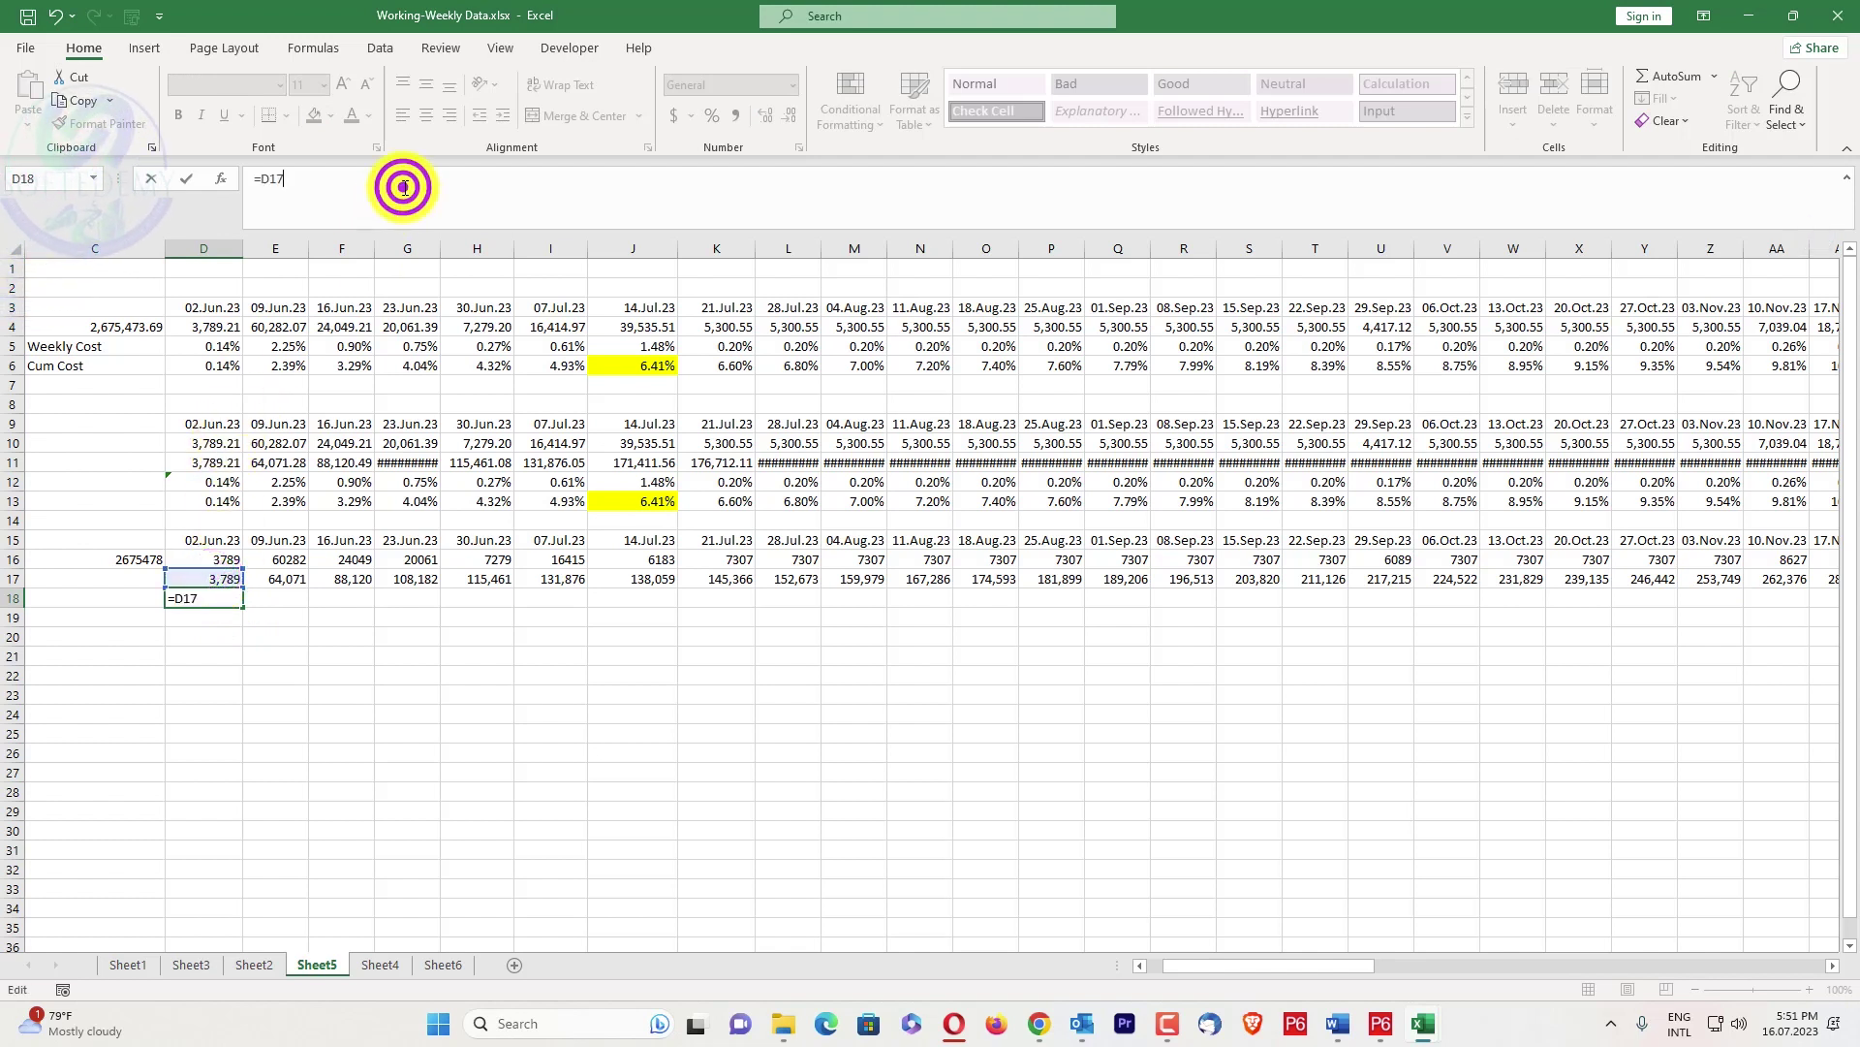
text(/)
click(144, 560)
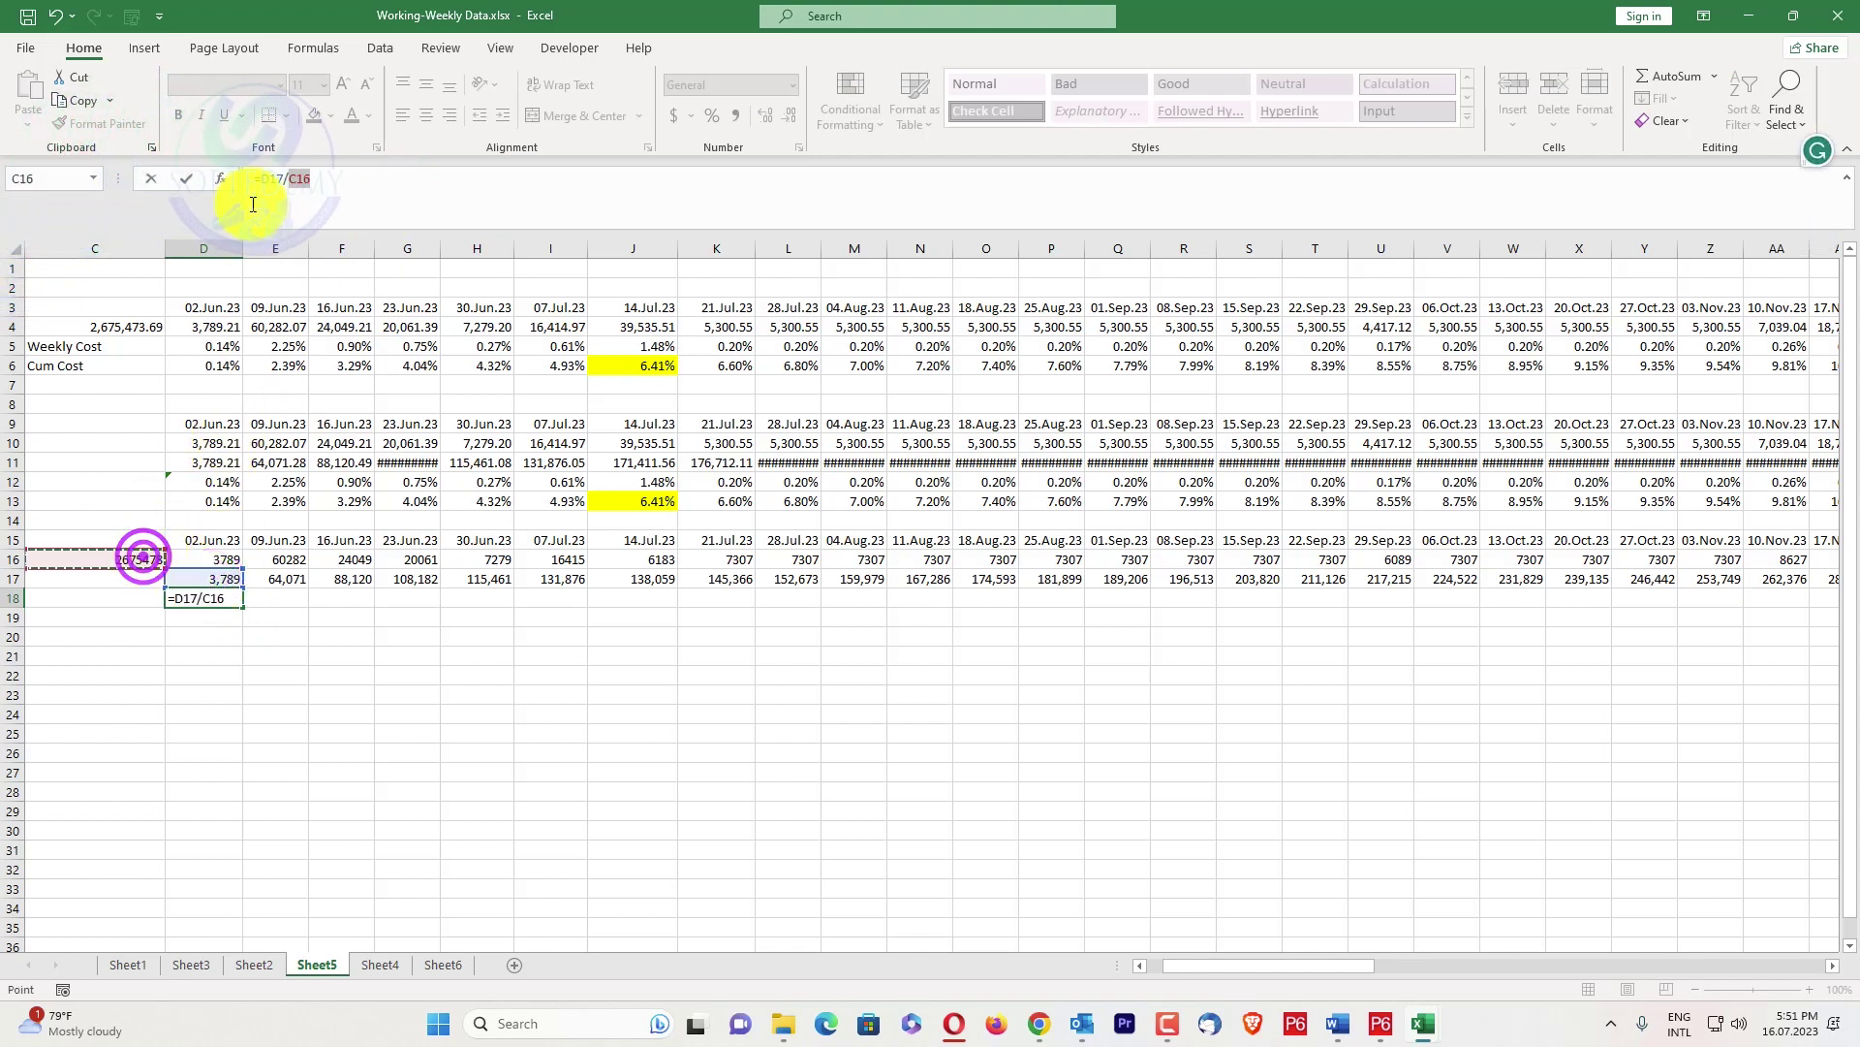
click(290, 182)
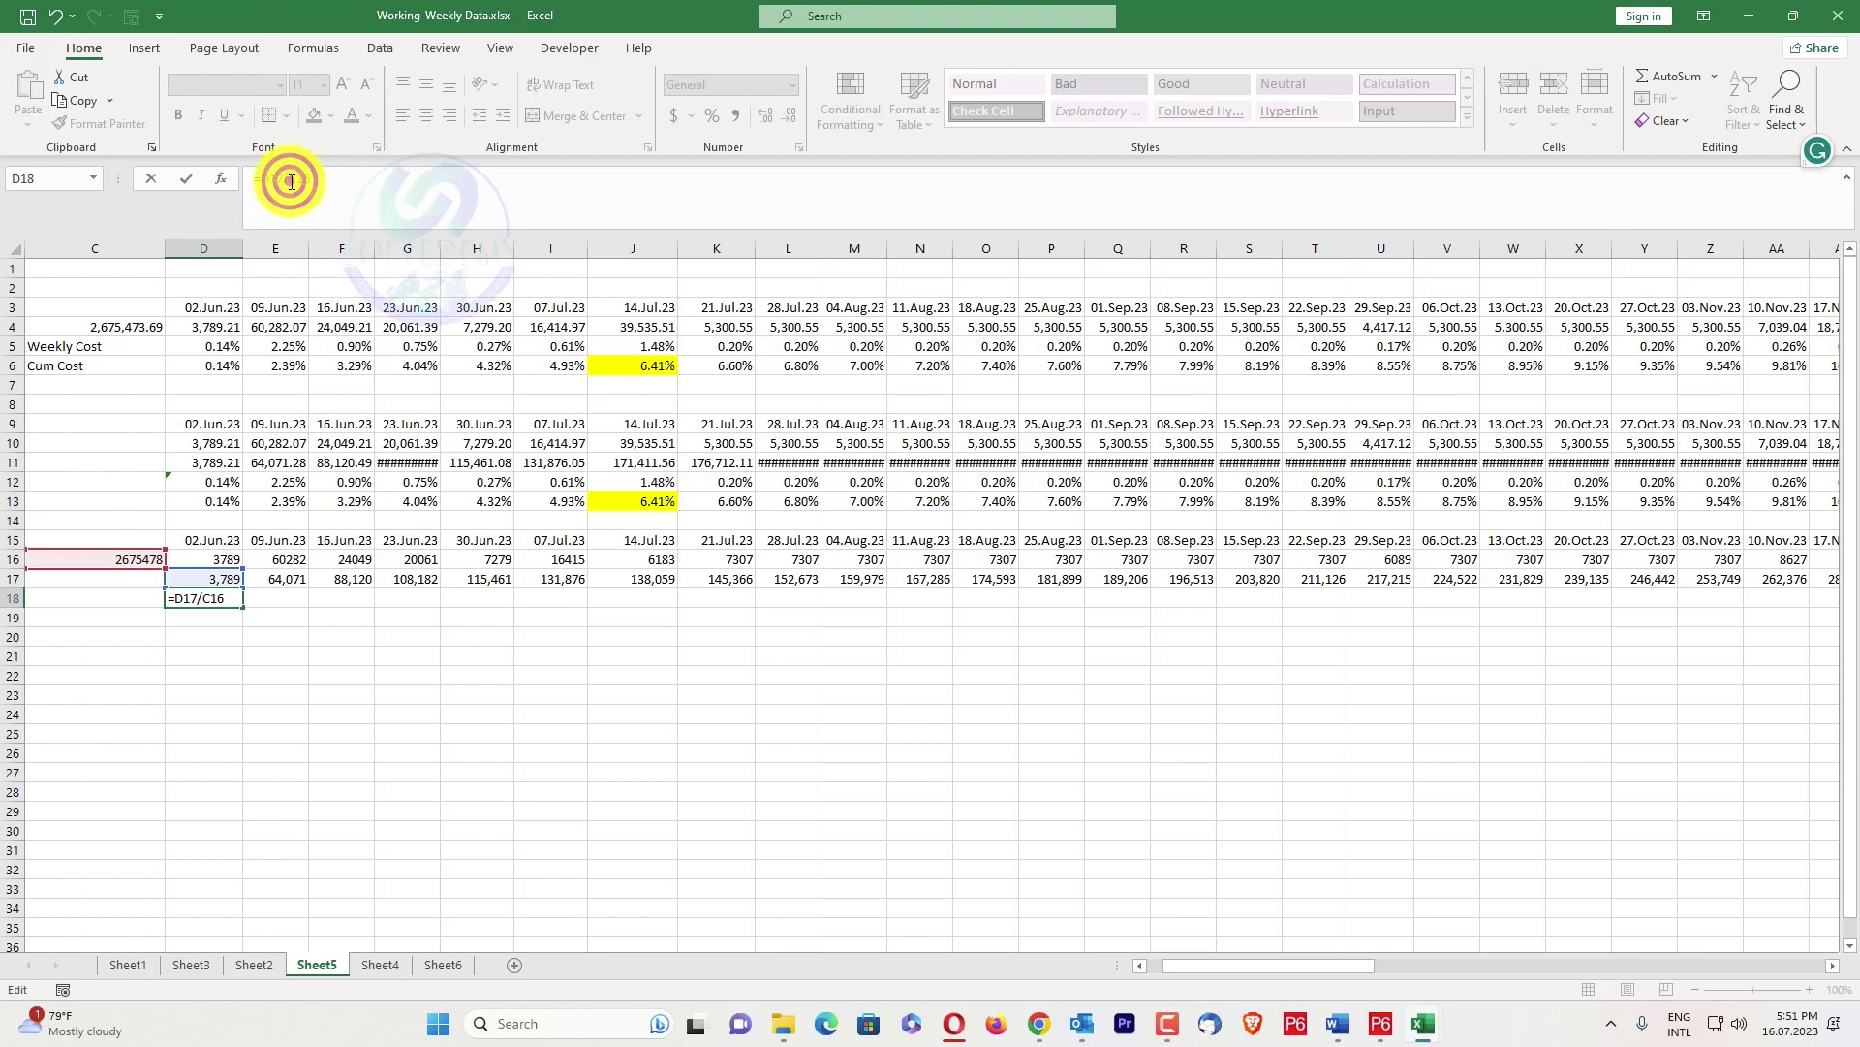
click(307, 181)
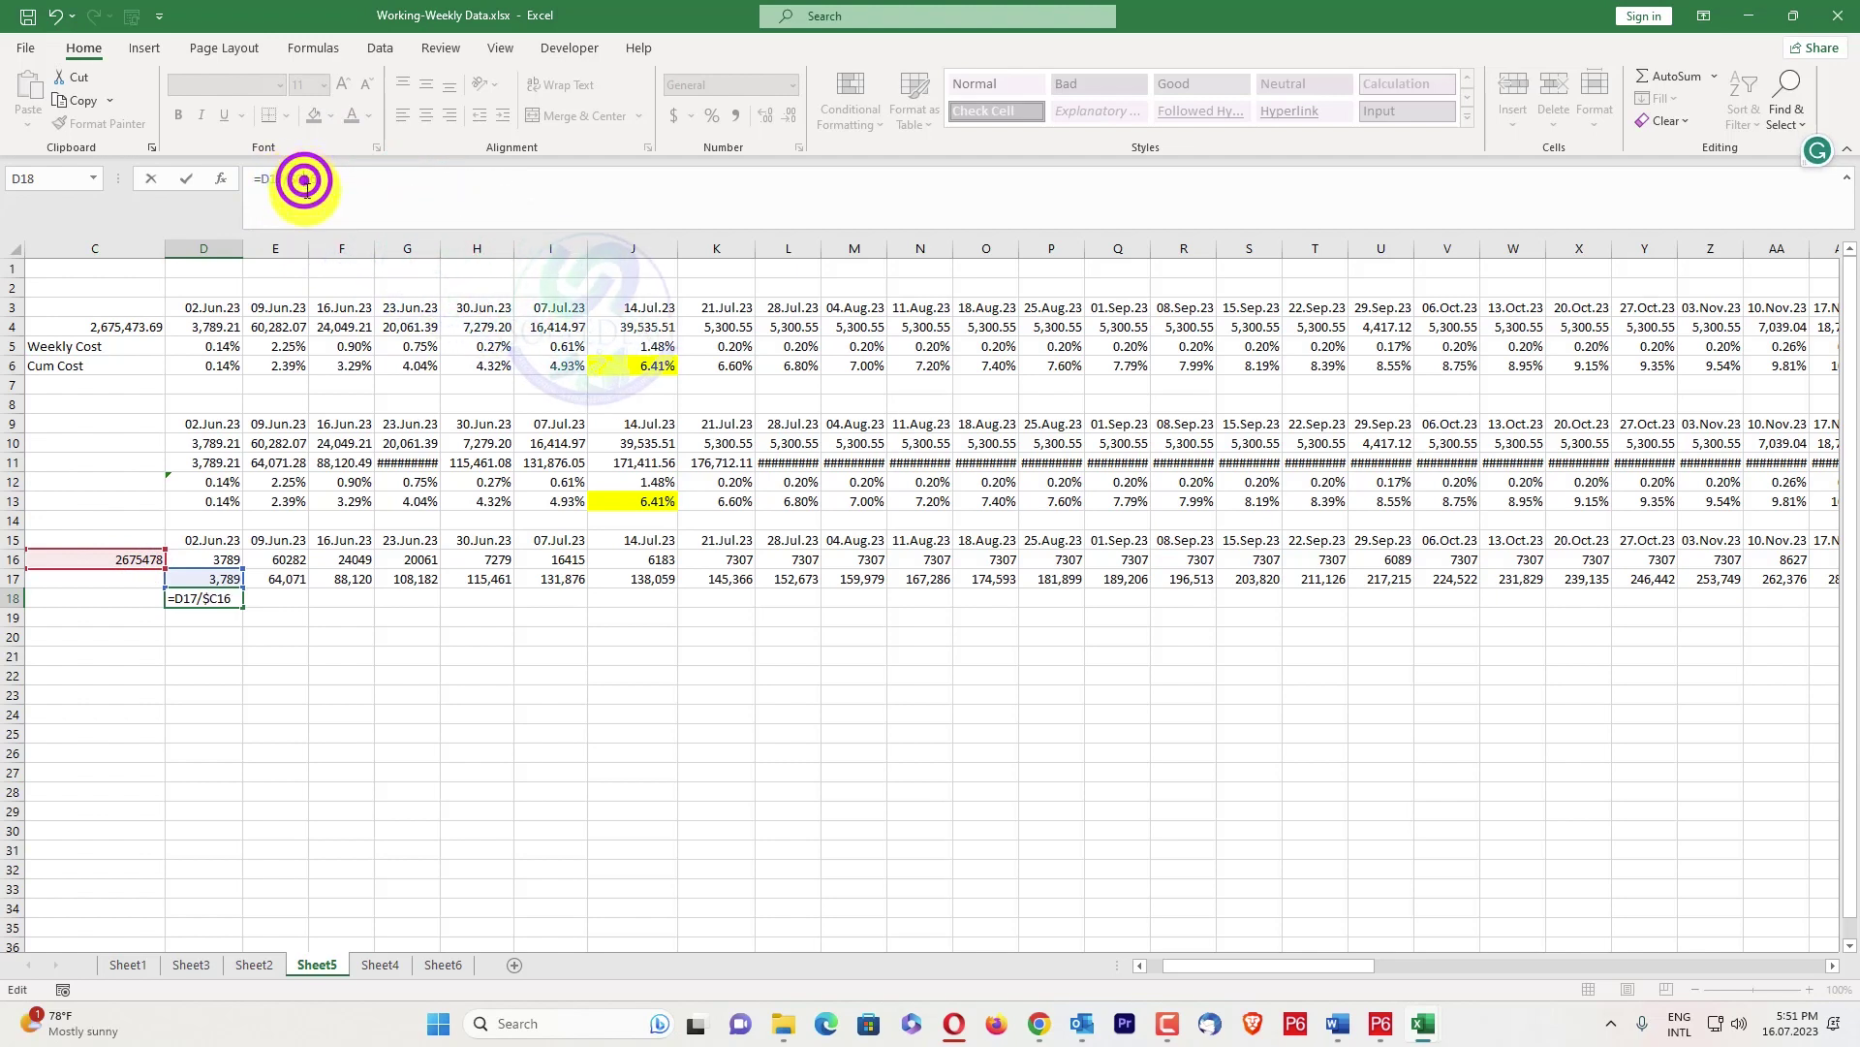
key(Return)
click(417, 644)
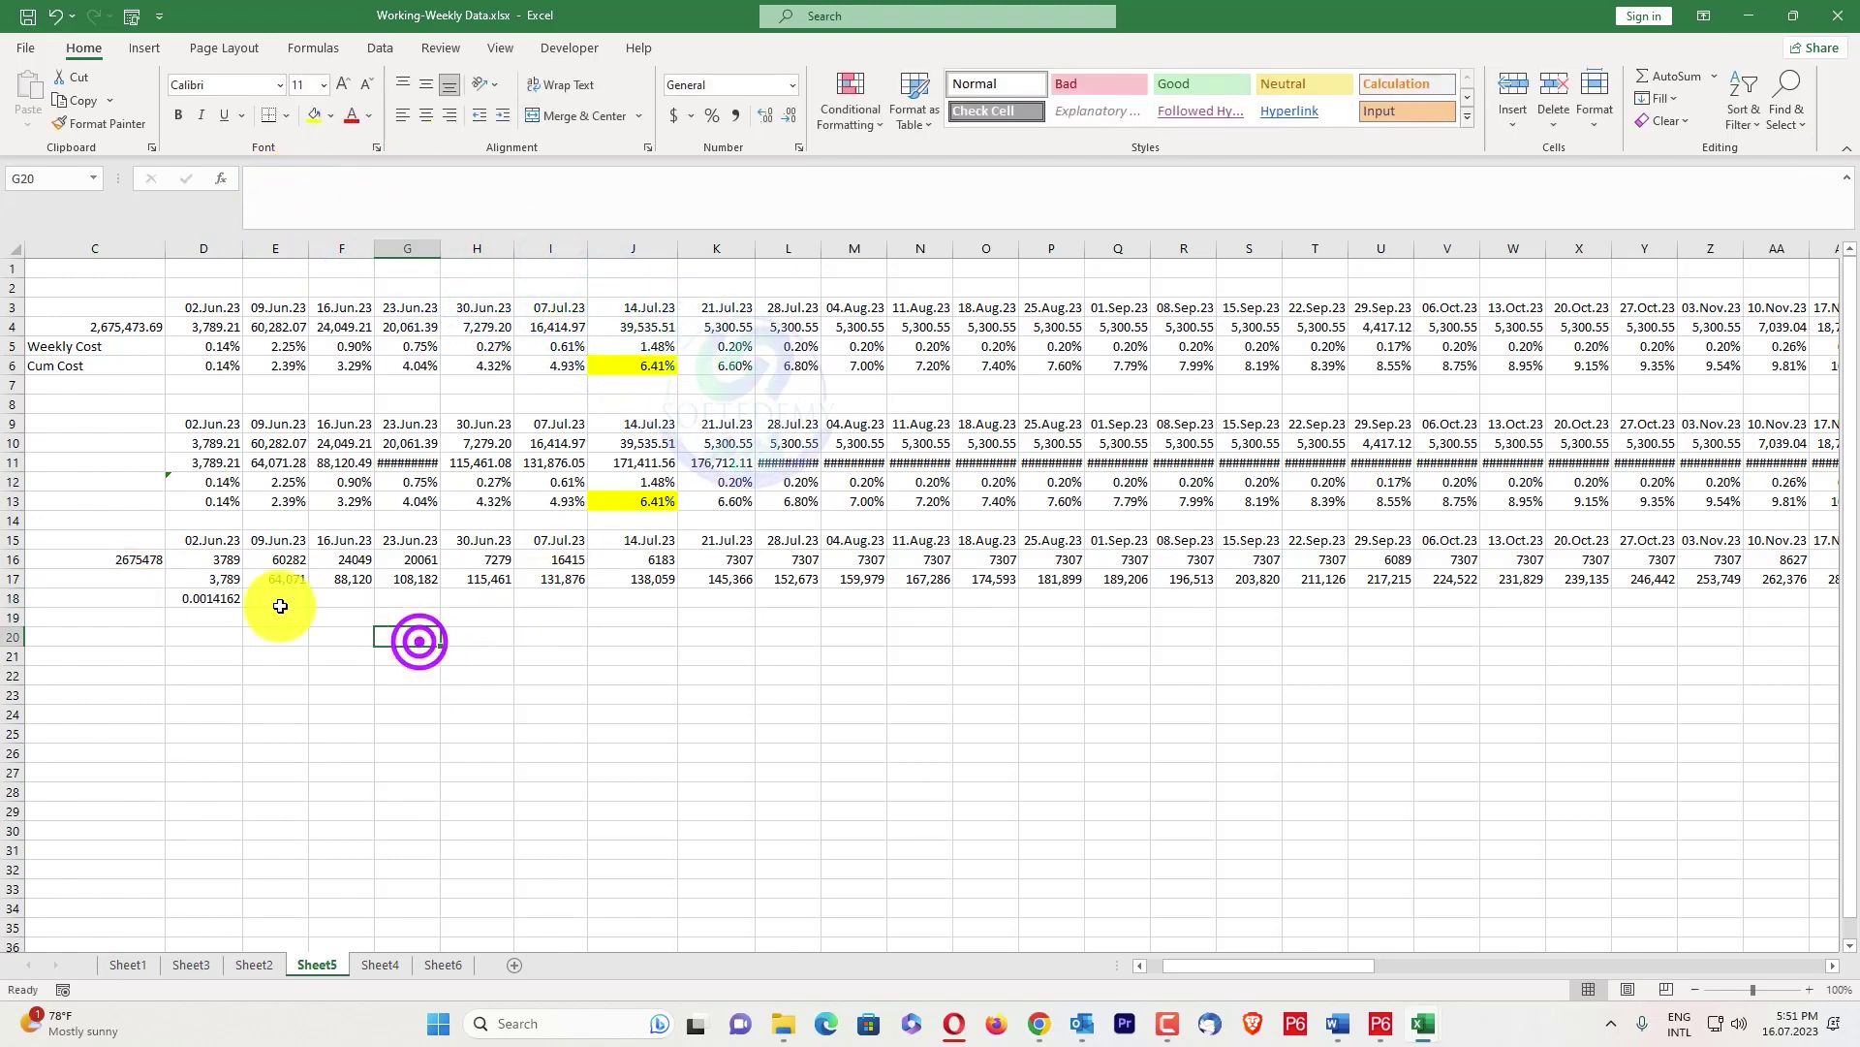
Format the cumulative fraction in D18 of Sheet5 as a percentage with two decimal places
click(209, 595)
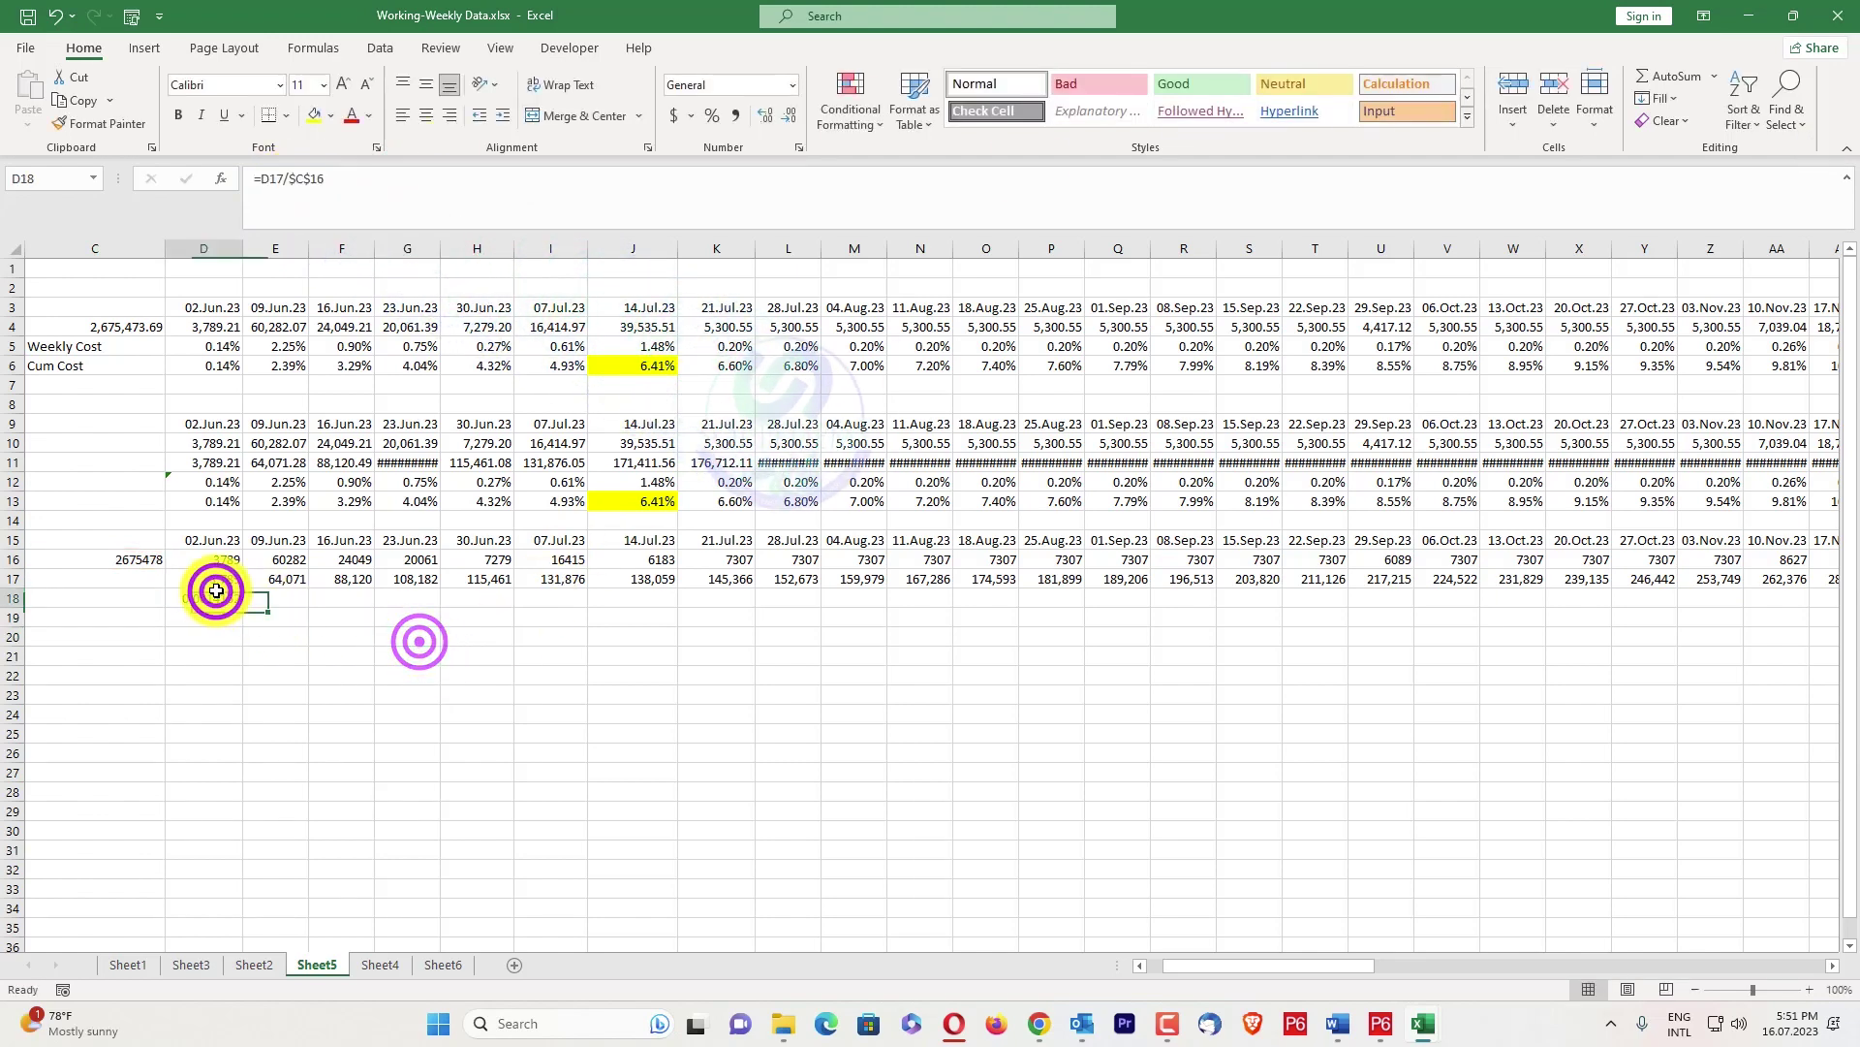
click(712, 115)
double_click(763, 115)
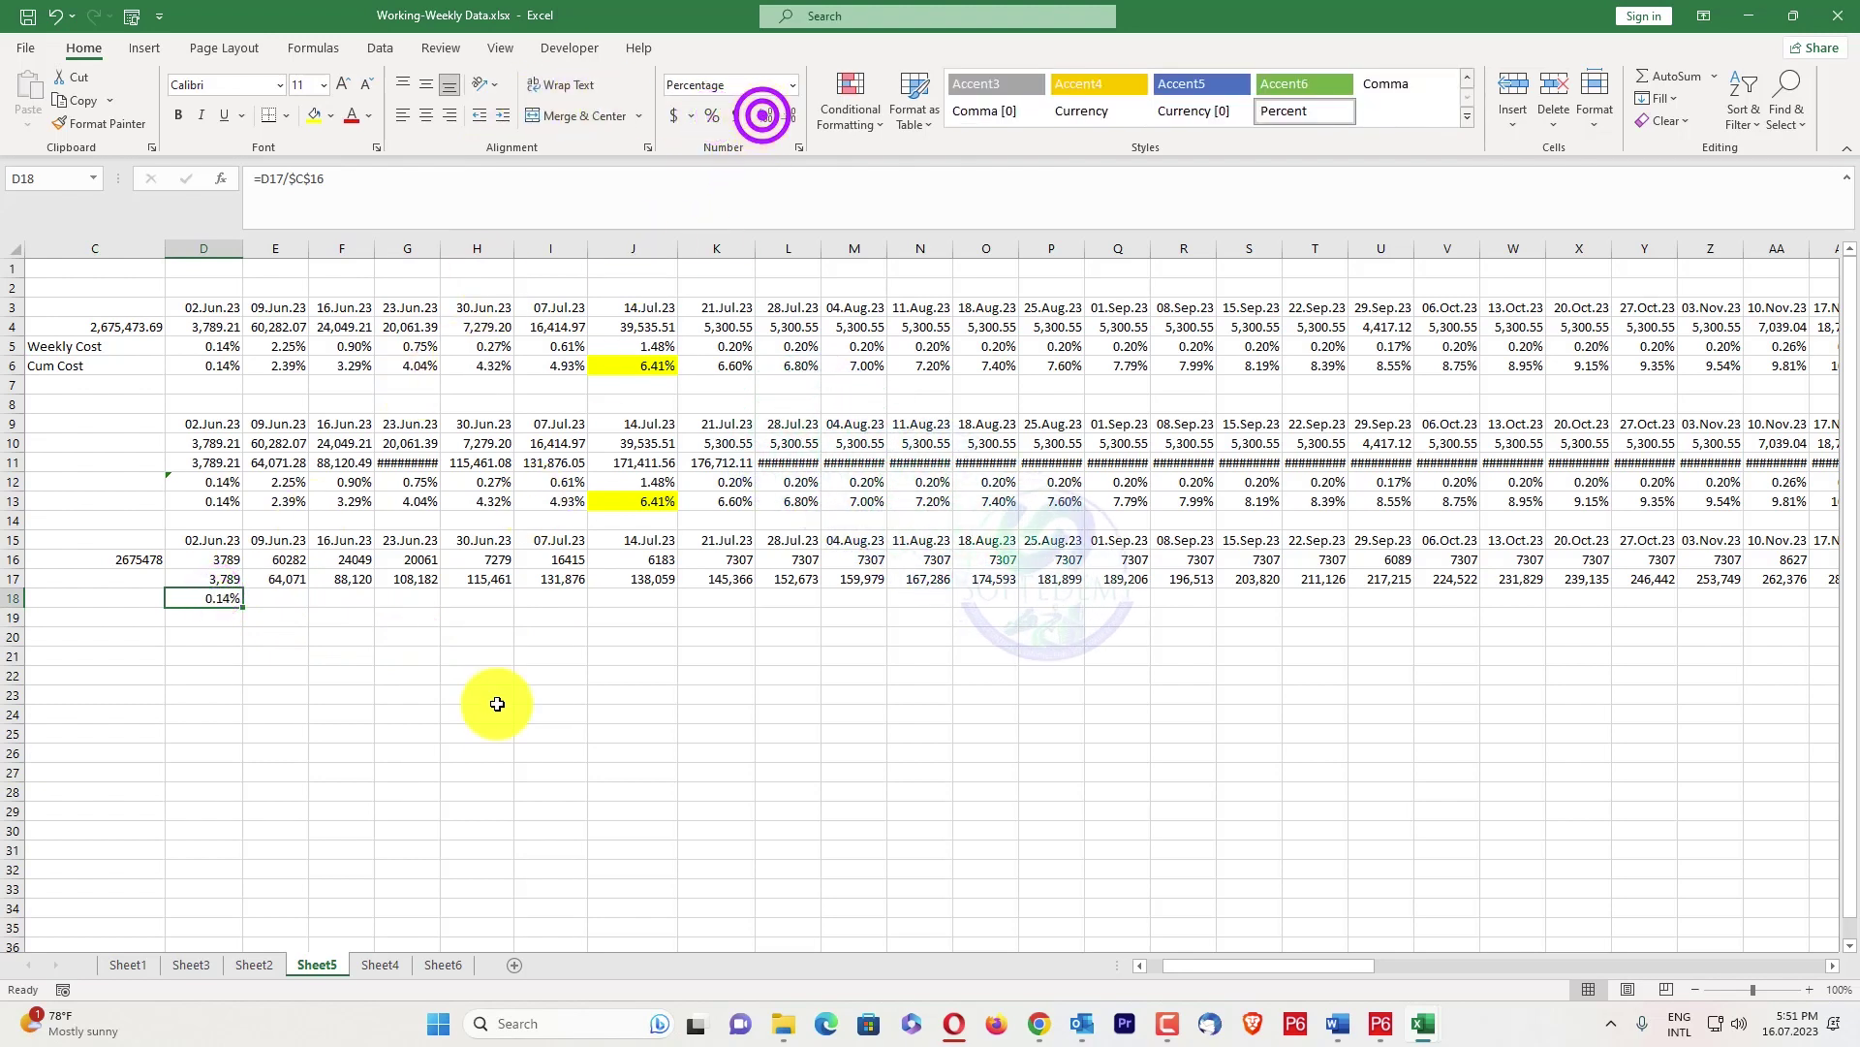
click(492, 711)
Fill the cumulative percentage formula from D18 across row 18 to CH18
click(229, 597)
drag(242, 605, 1730, 610)
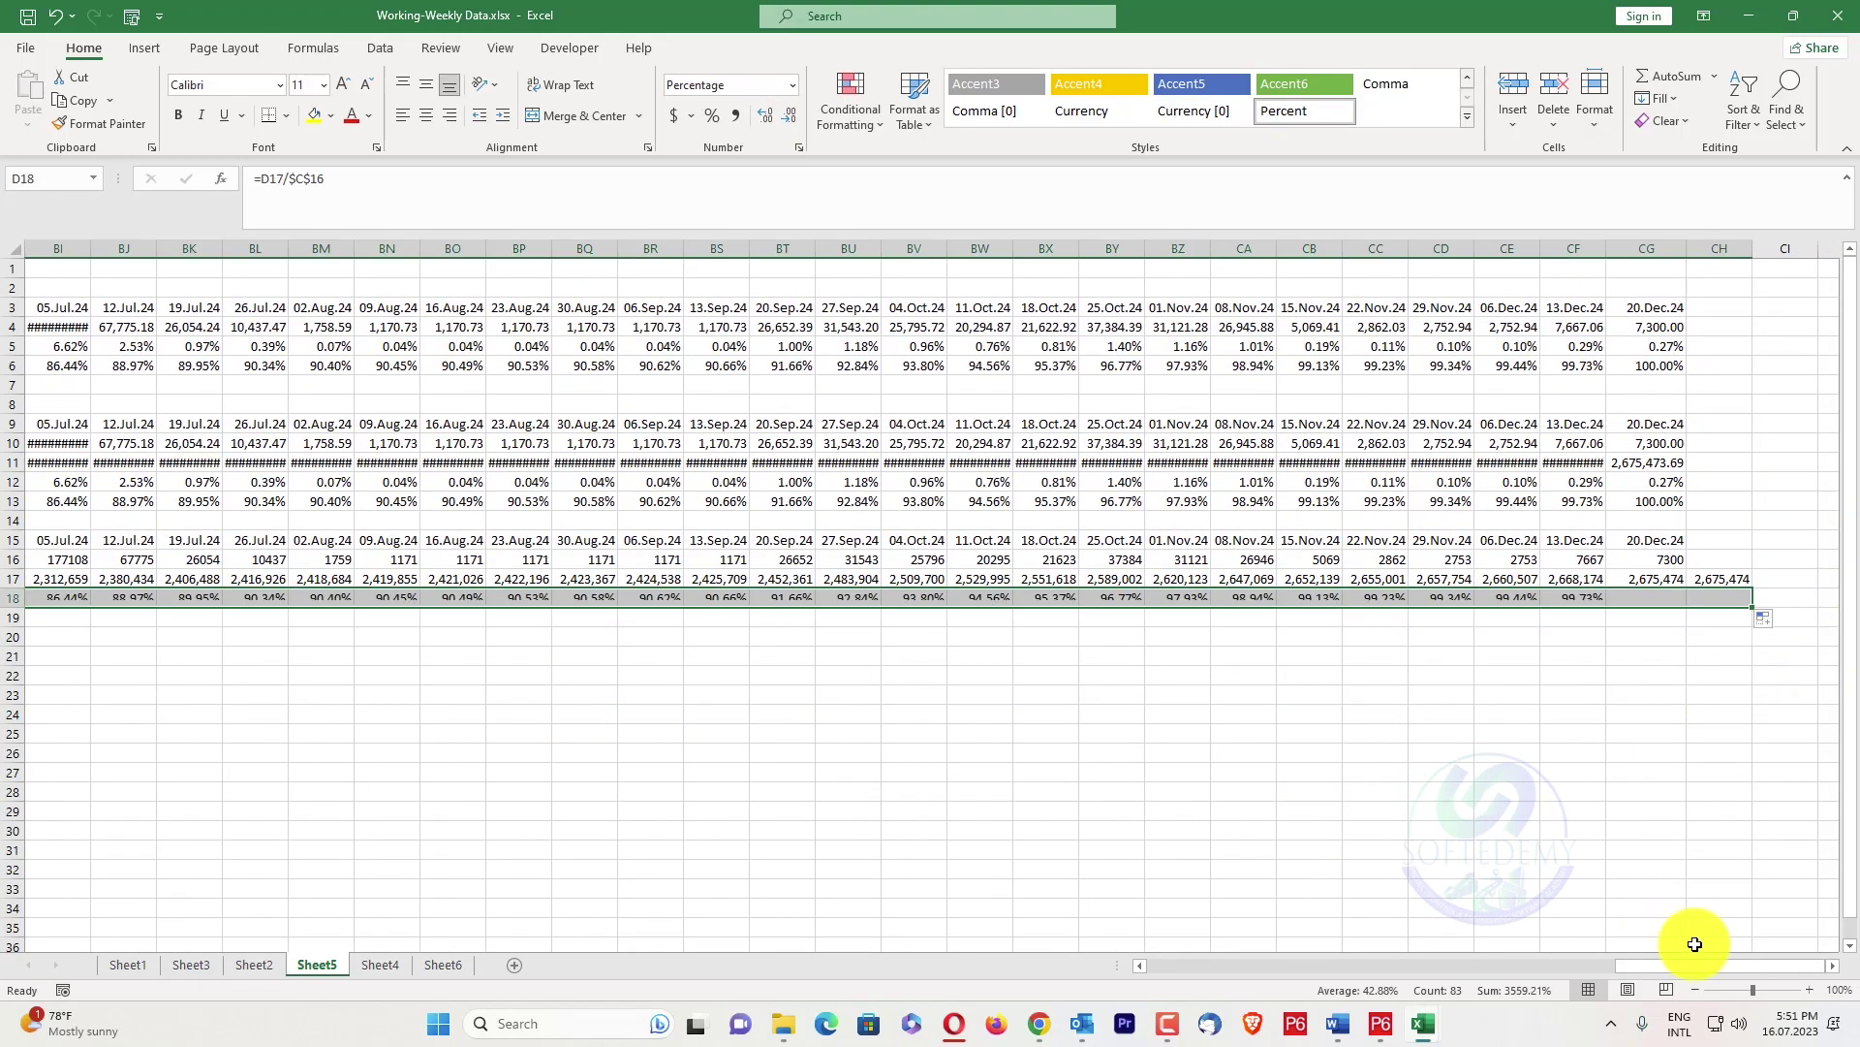
drag(1700, 962, 1134, 959)
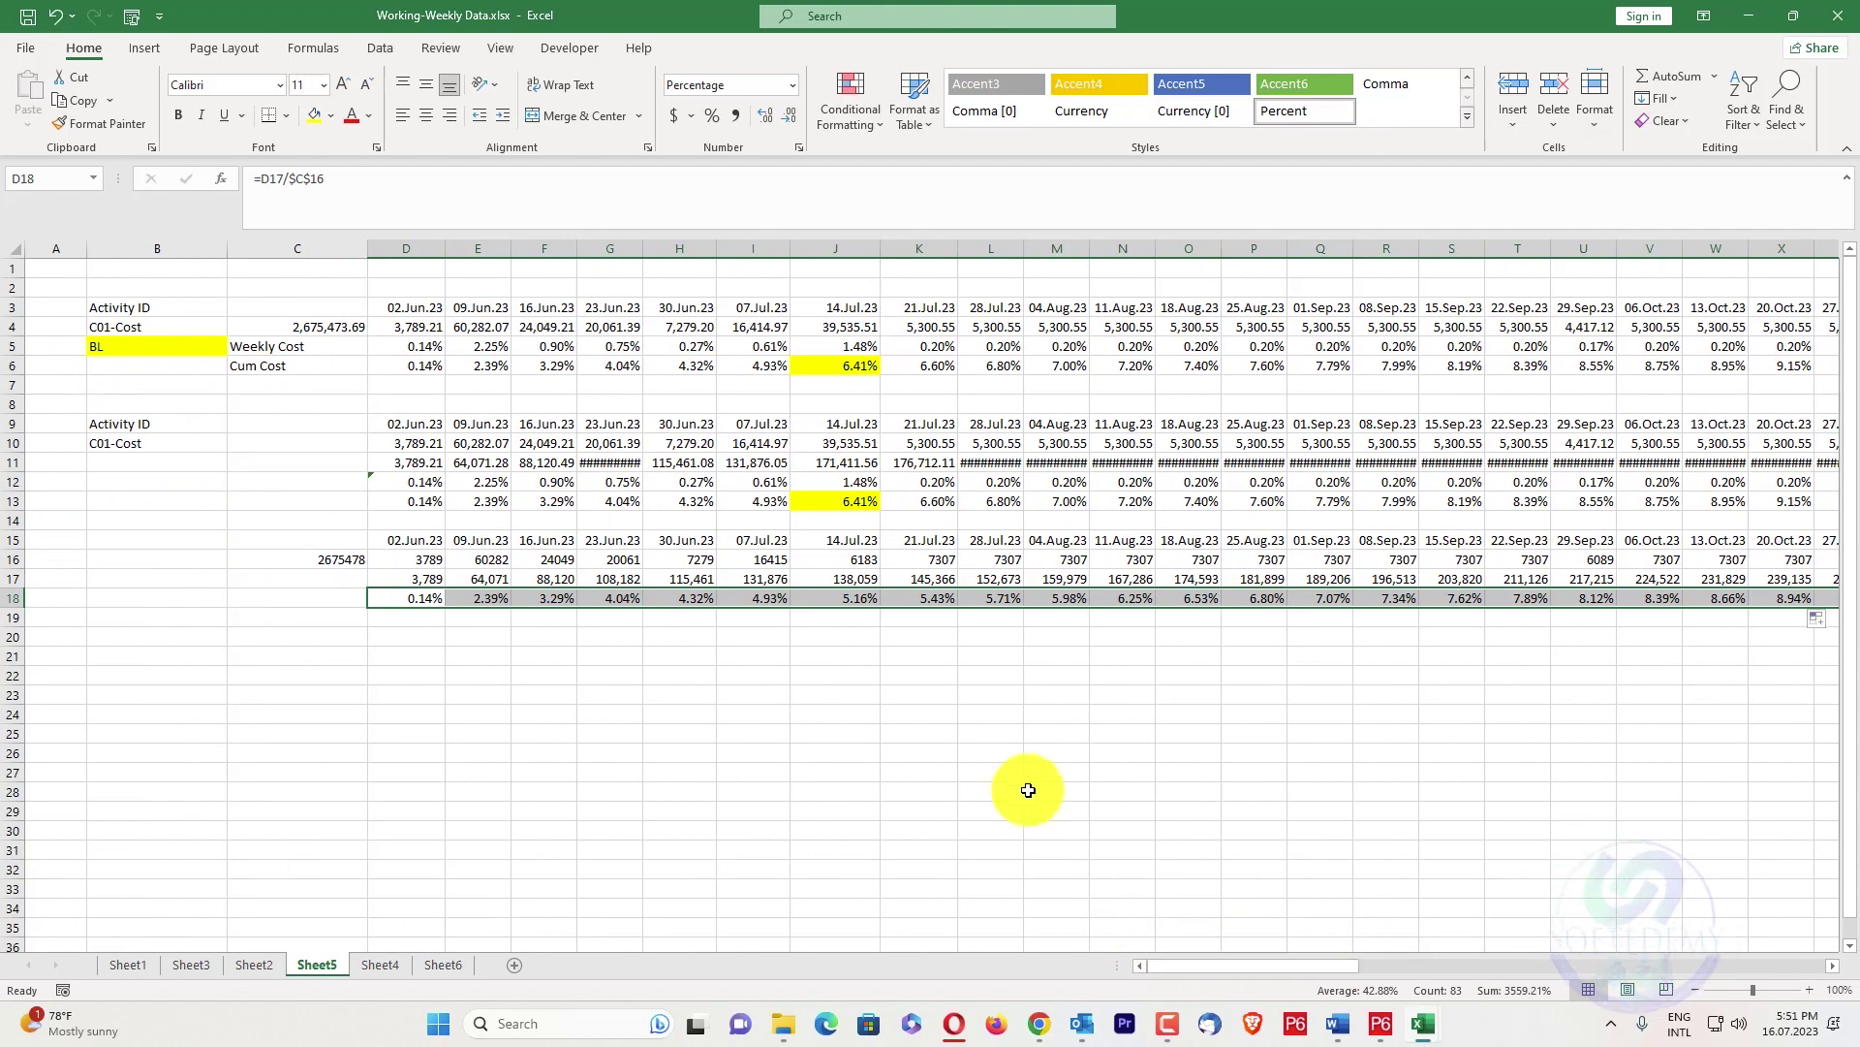
click(1014, 762)
Highlight the 14.Jul.23 cumulative percentage in J18 with a green fill
click(823, 596)
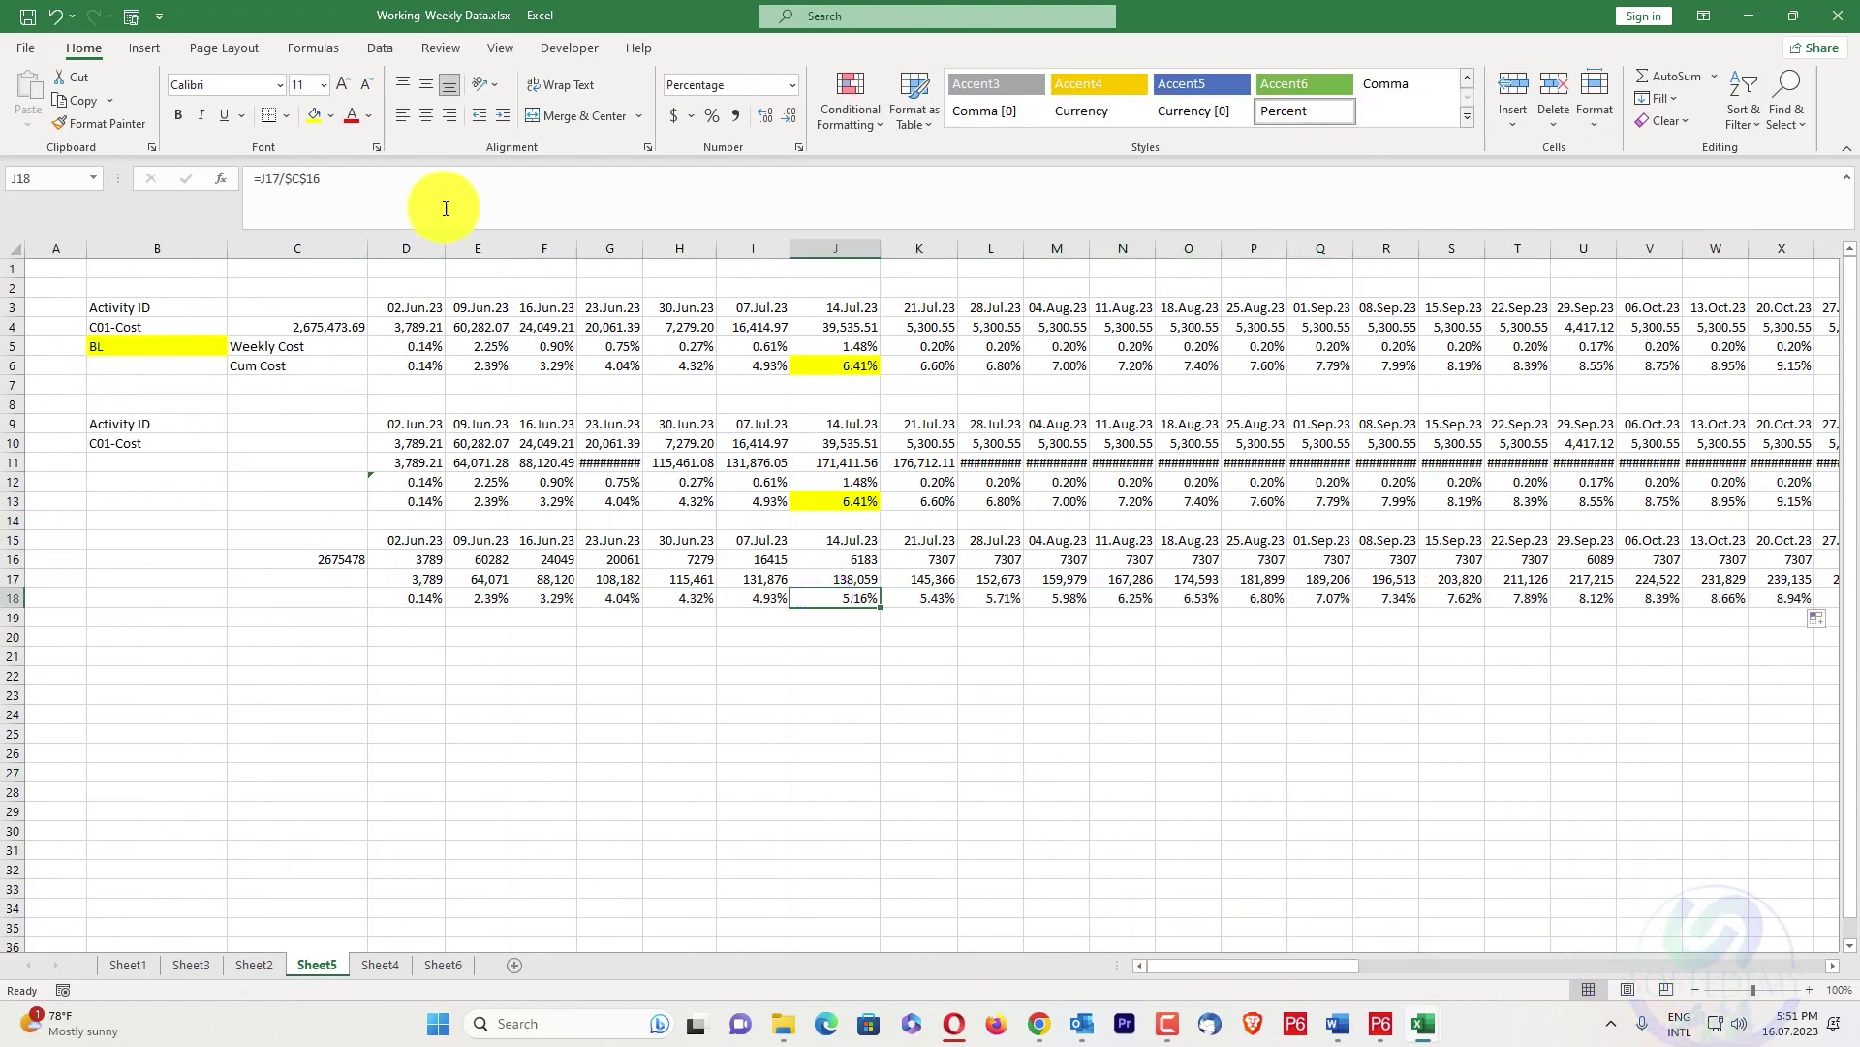
click(328, 117)
click(399, 298)
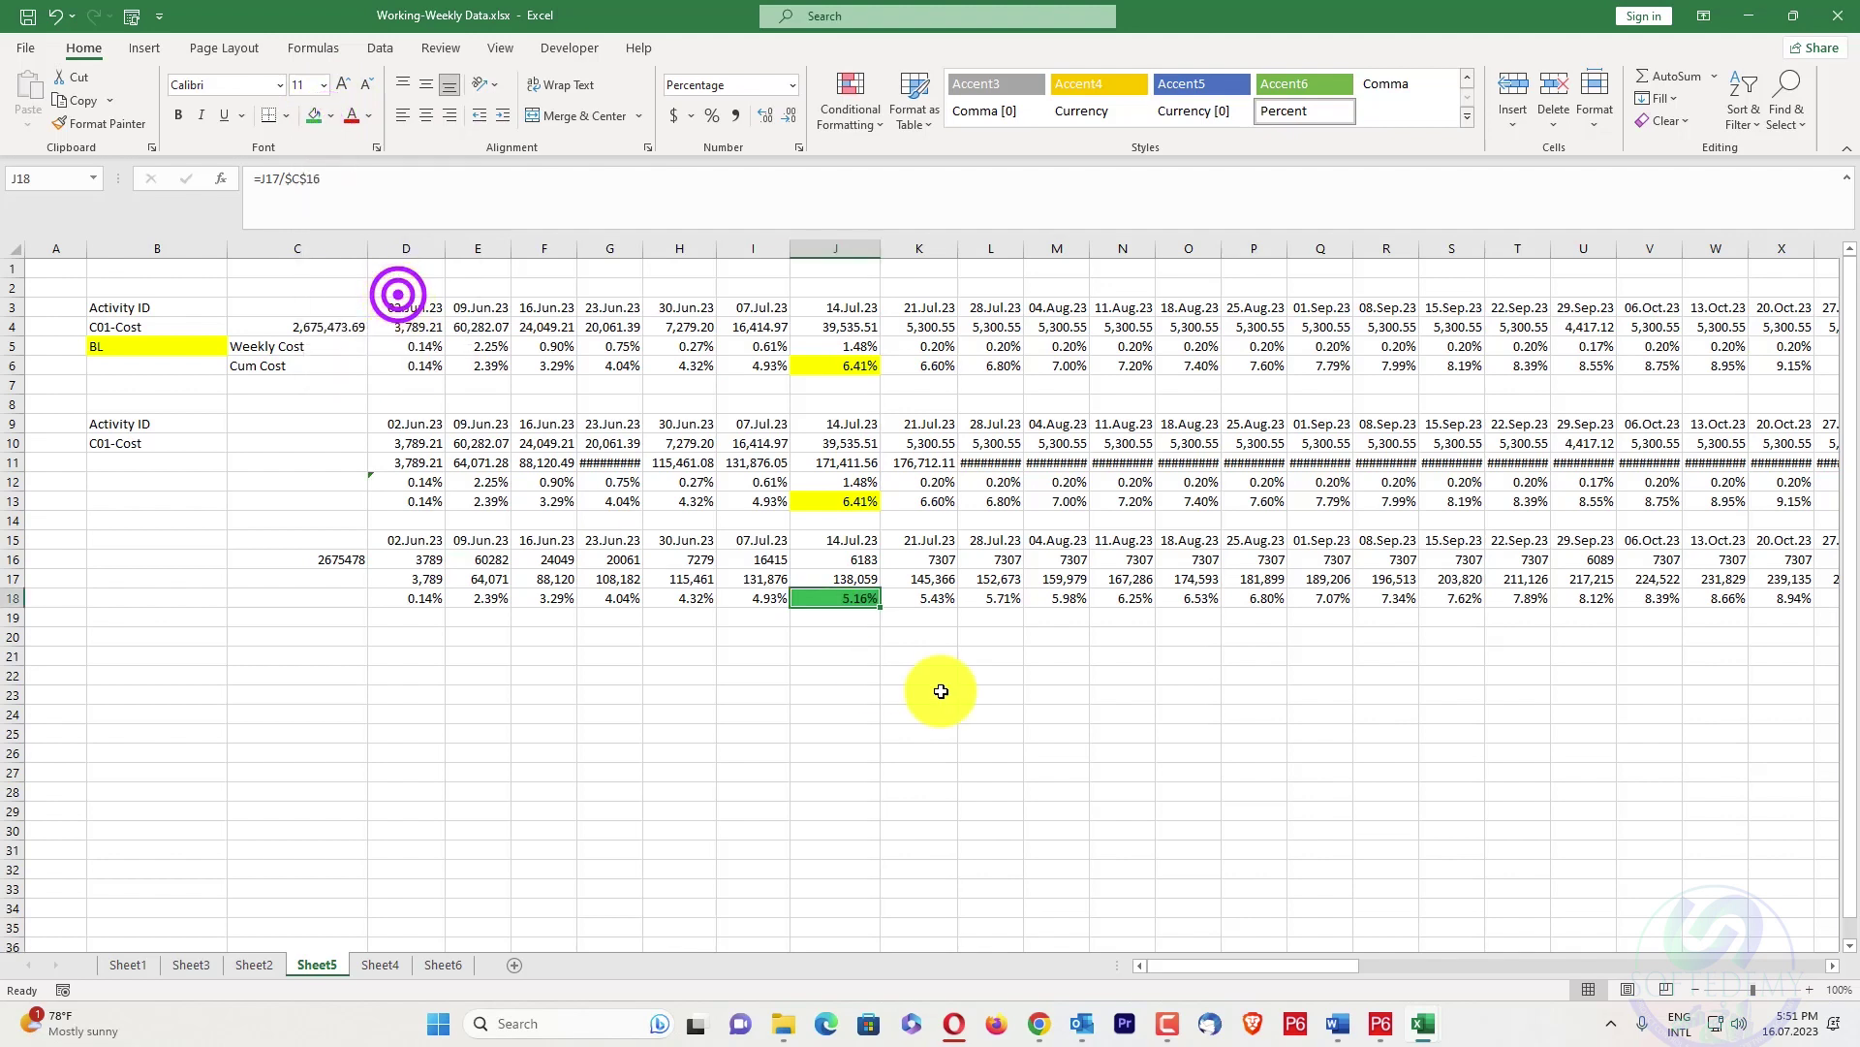
click(959, 690)
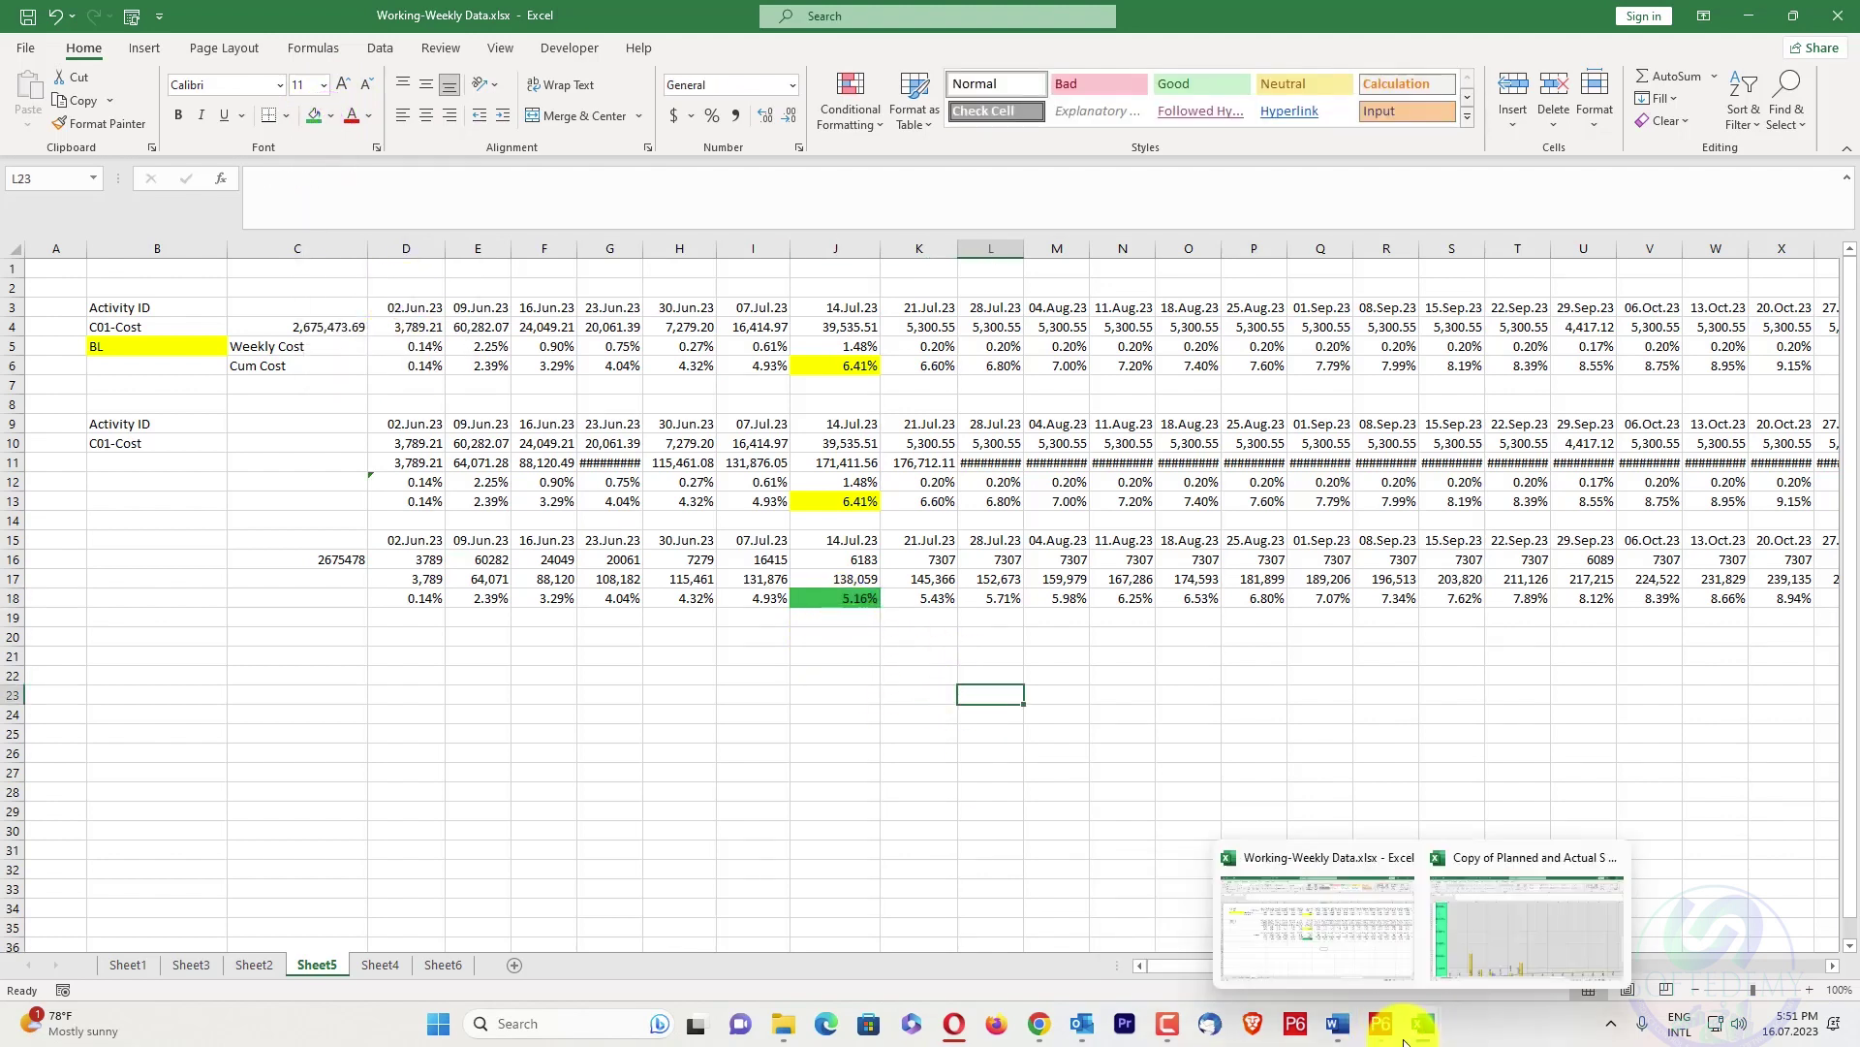
Switch to Primavera P6 and open the project 14.07.2023, Updated Schedule 14.07.2023
click(1381, 1027)
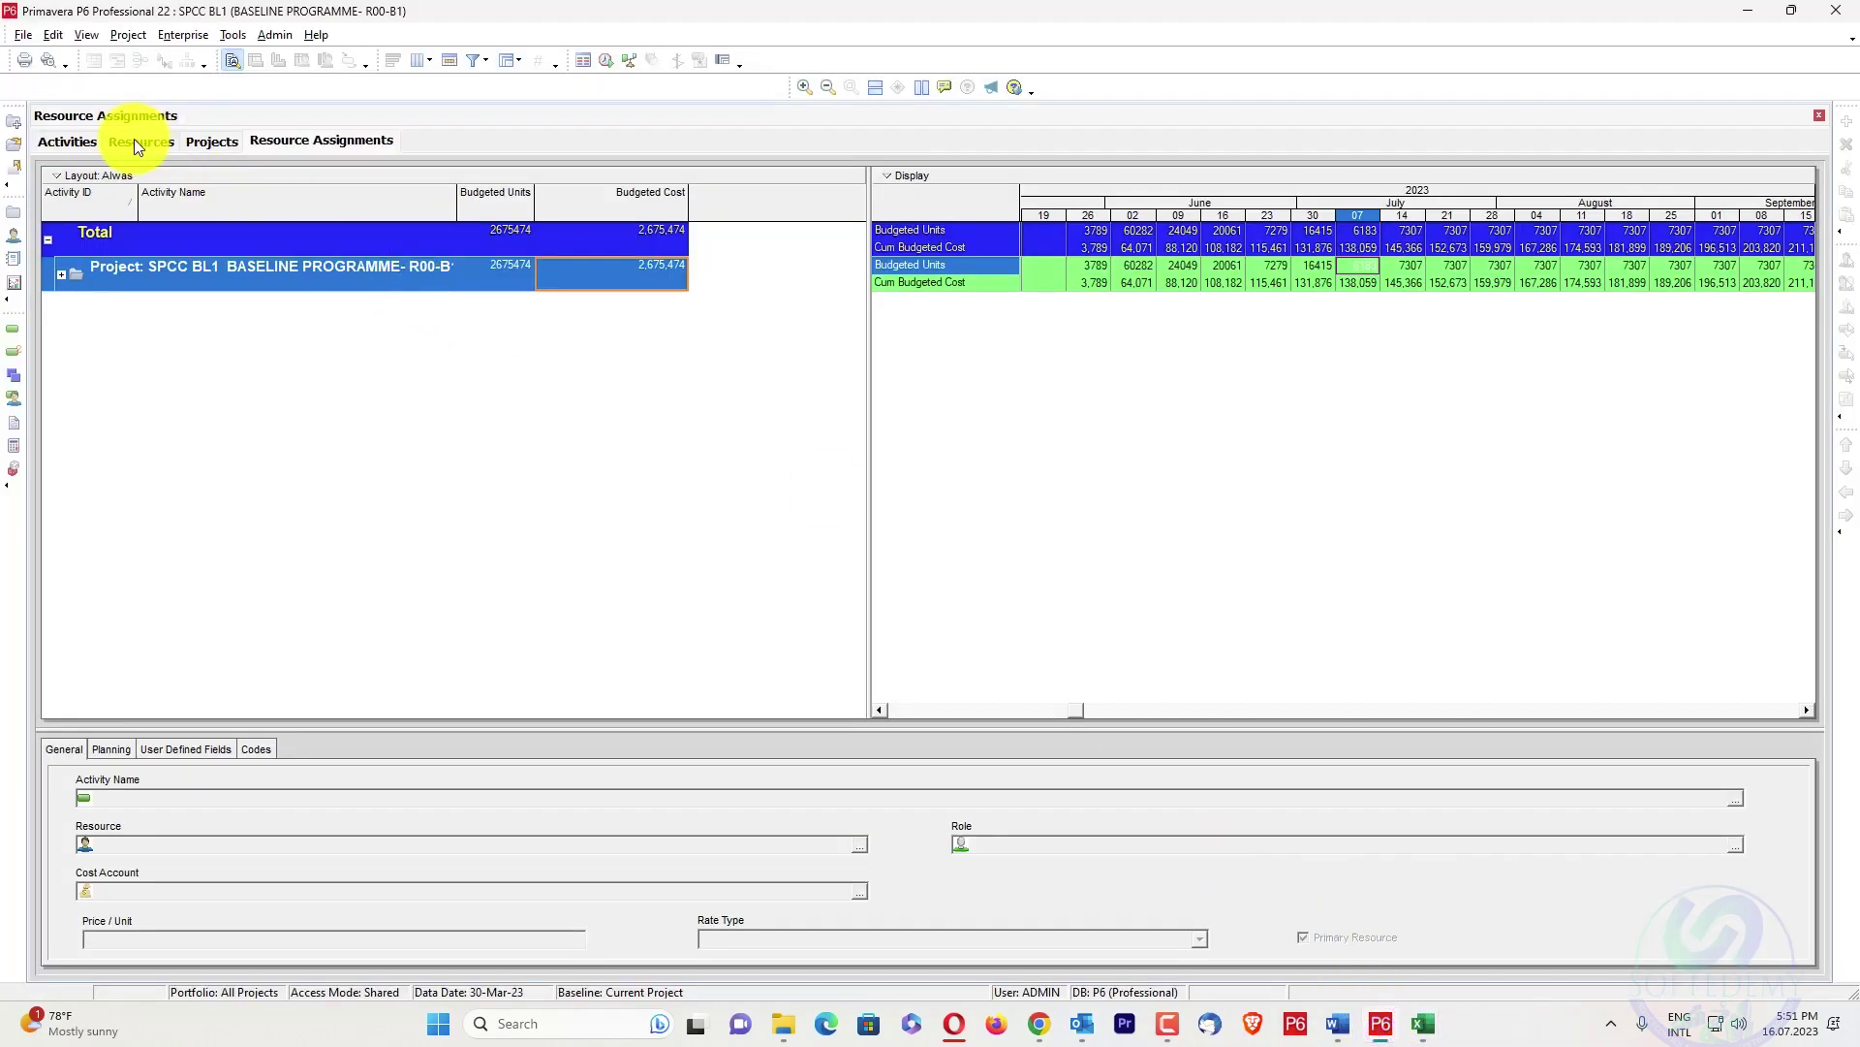
click(77, 141)
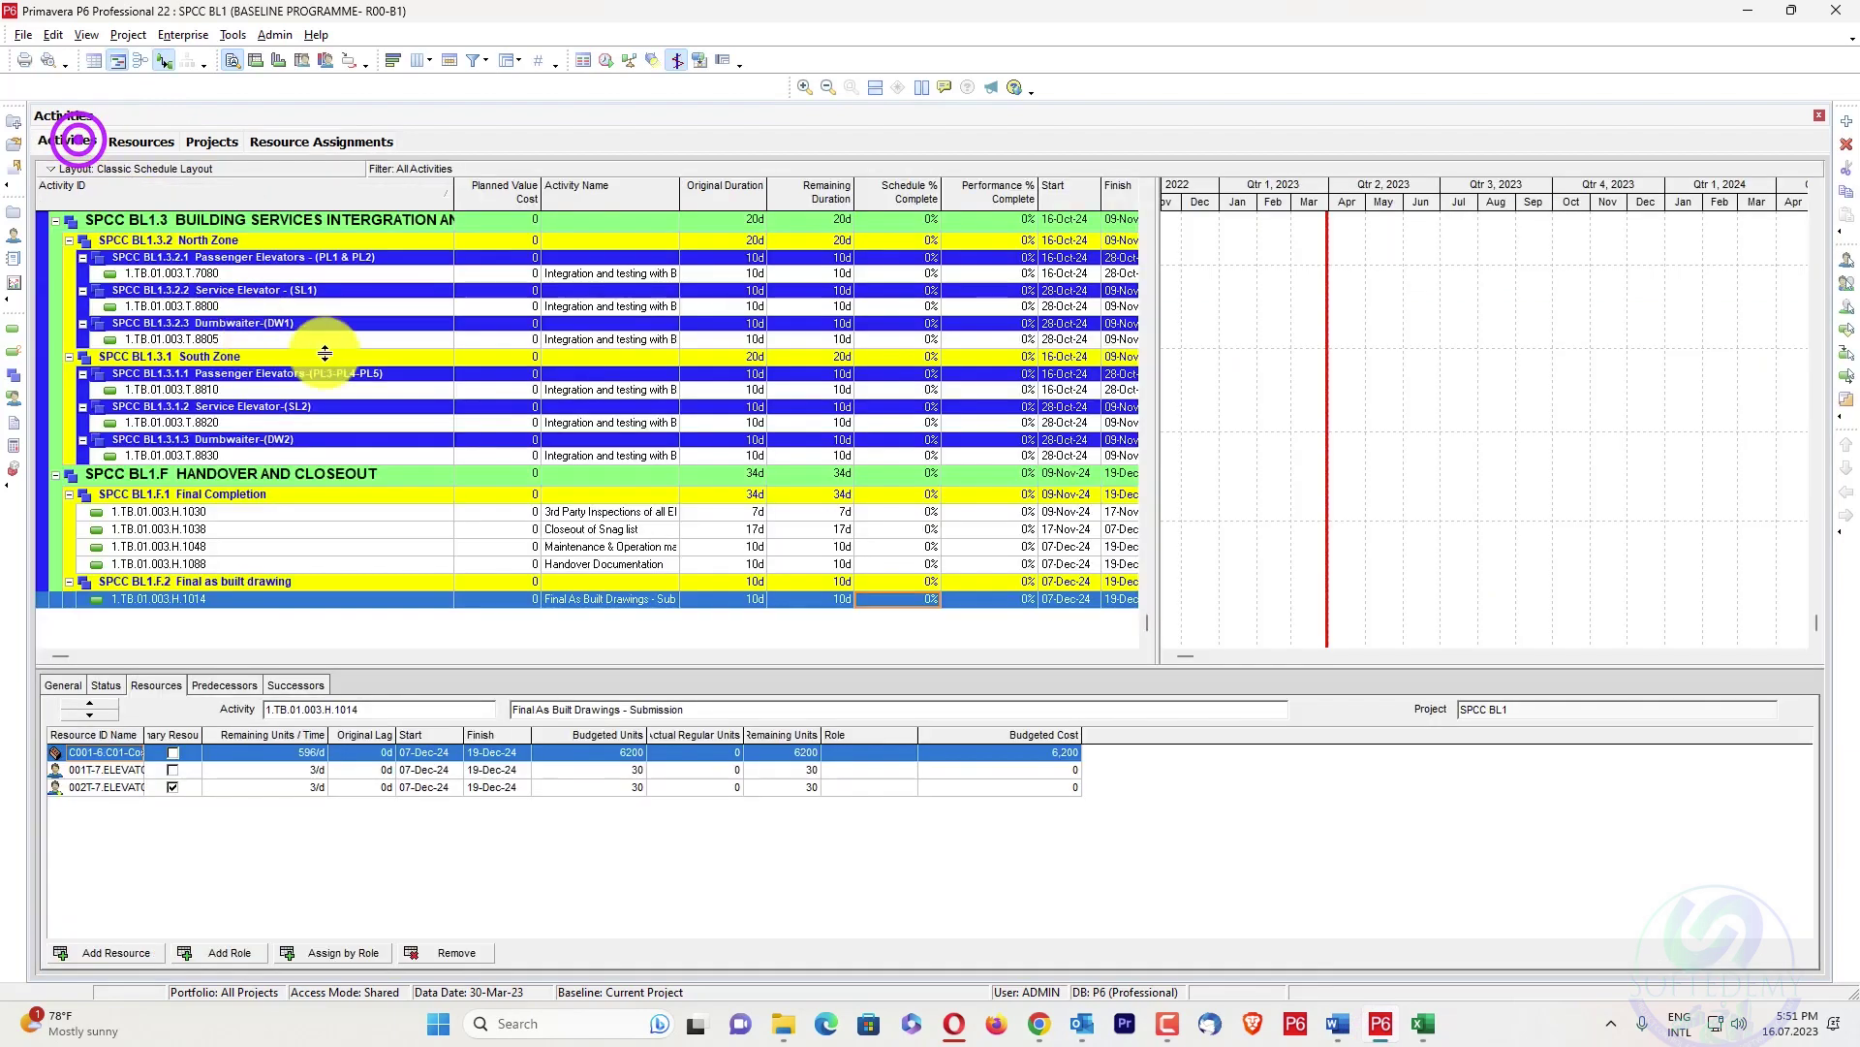
click(205, 141)
click(403, 331)
right_click(405, 341)
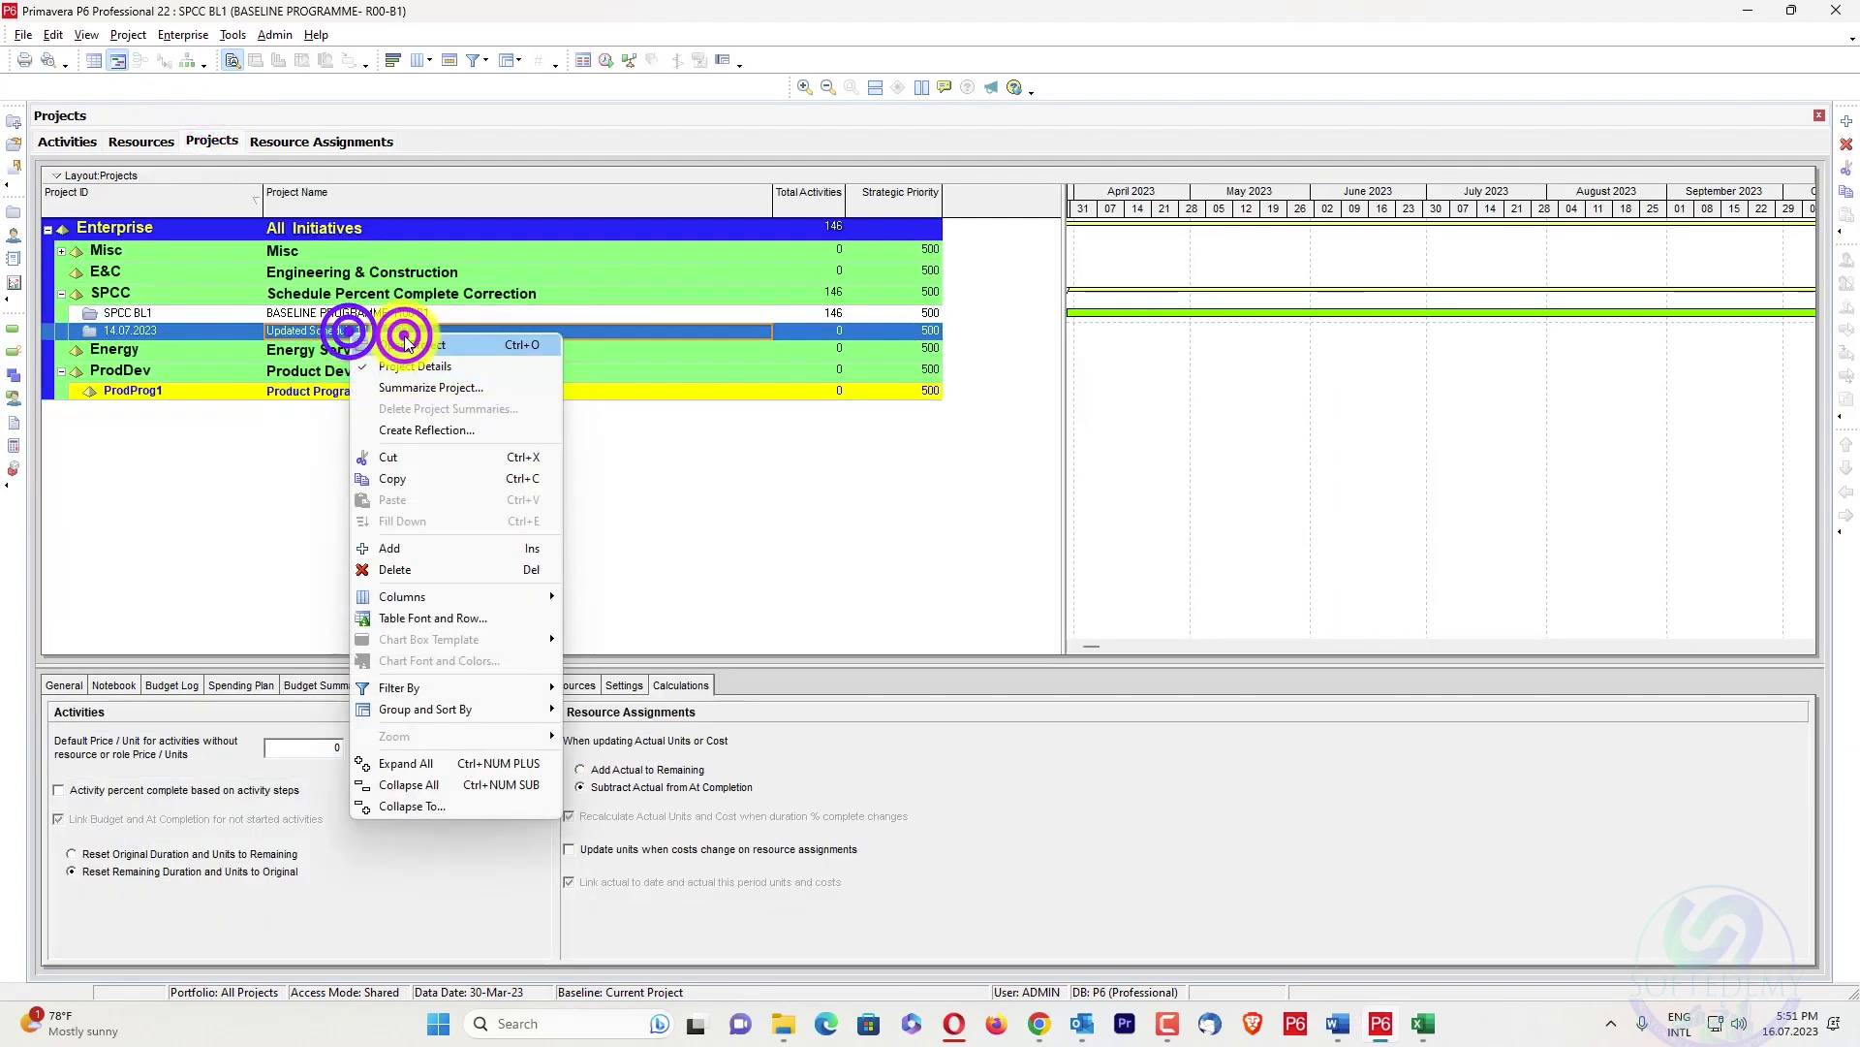
click(405, 344)
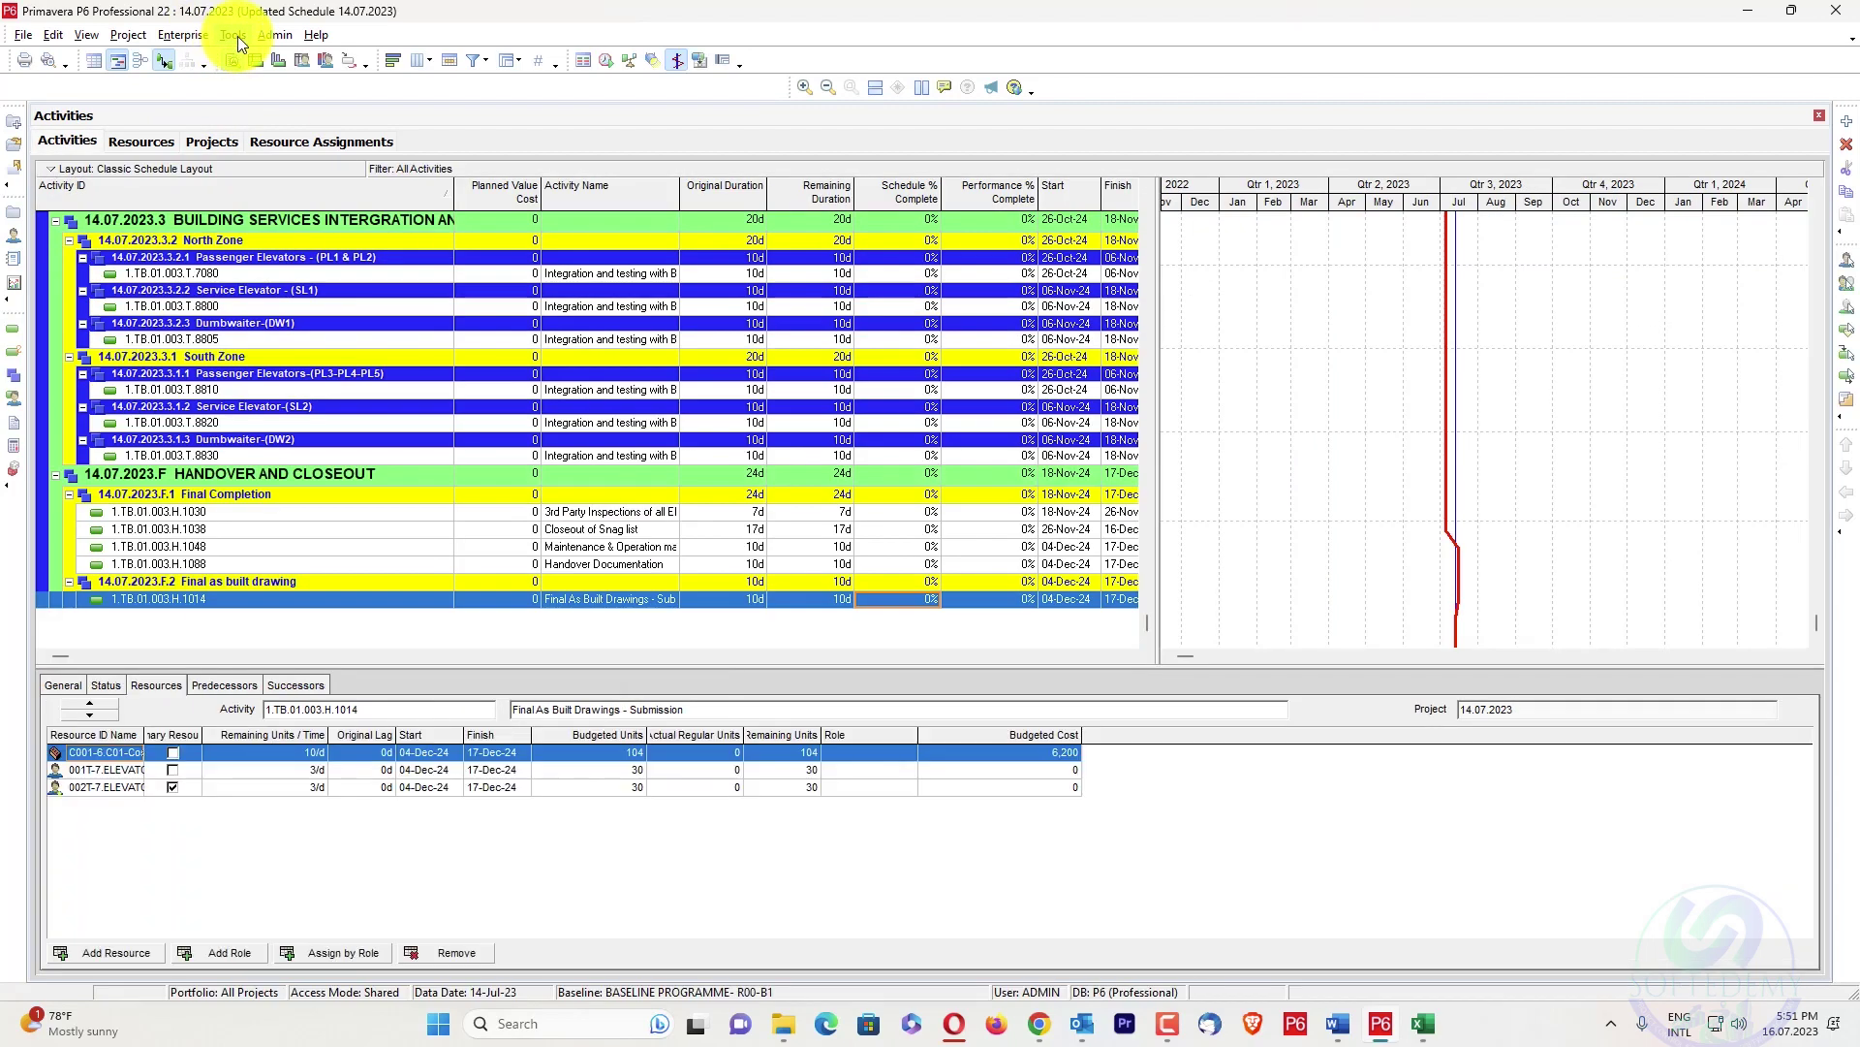
Apply (Global Change)9 to the updated schedule and commit the changes without saving the log file
click(236, 37)
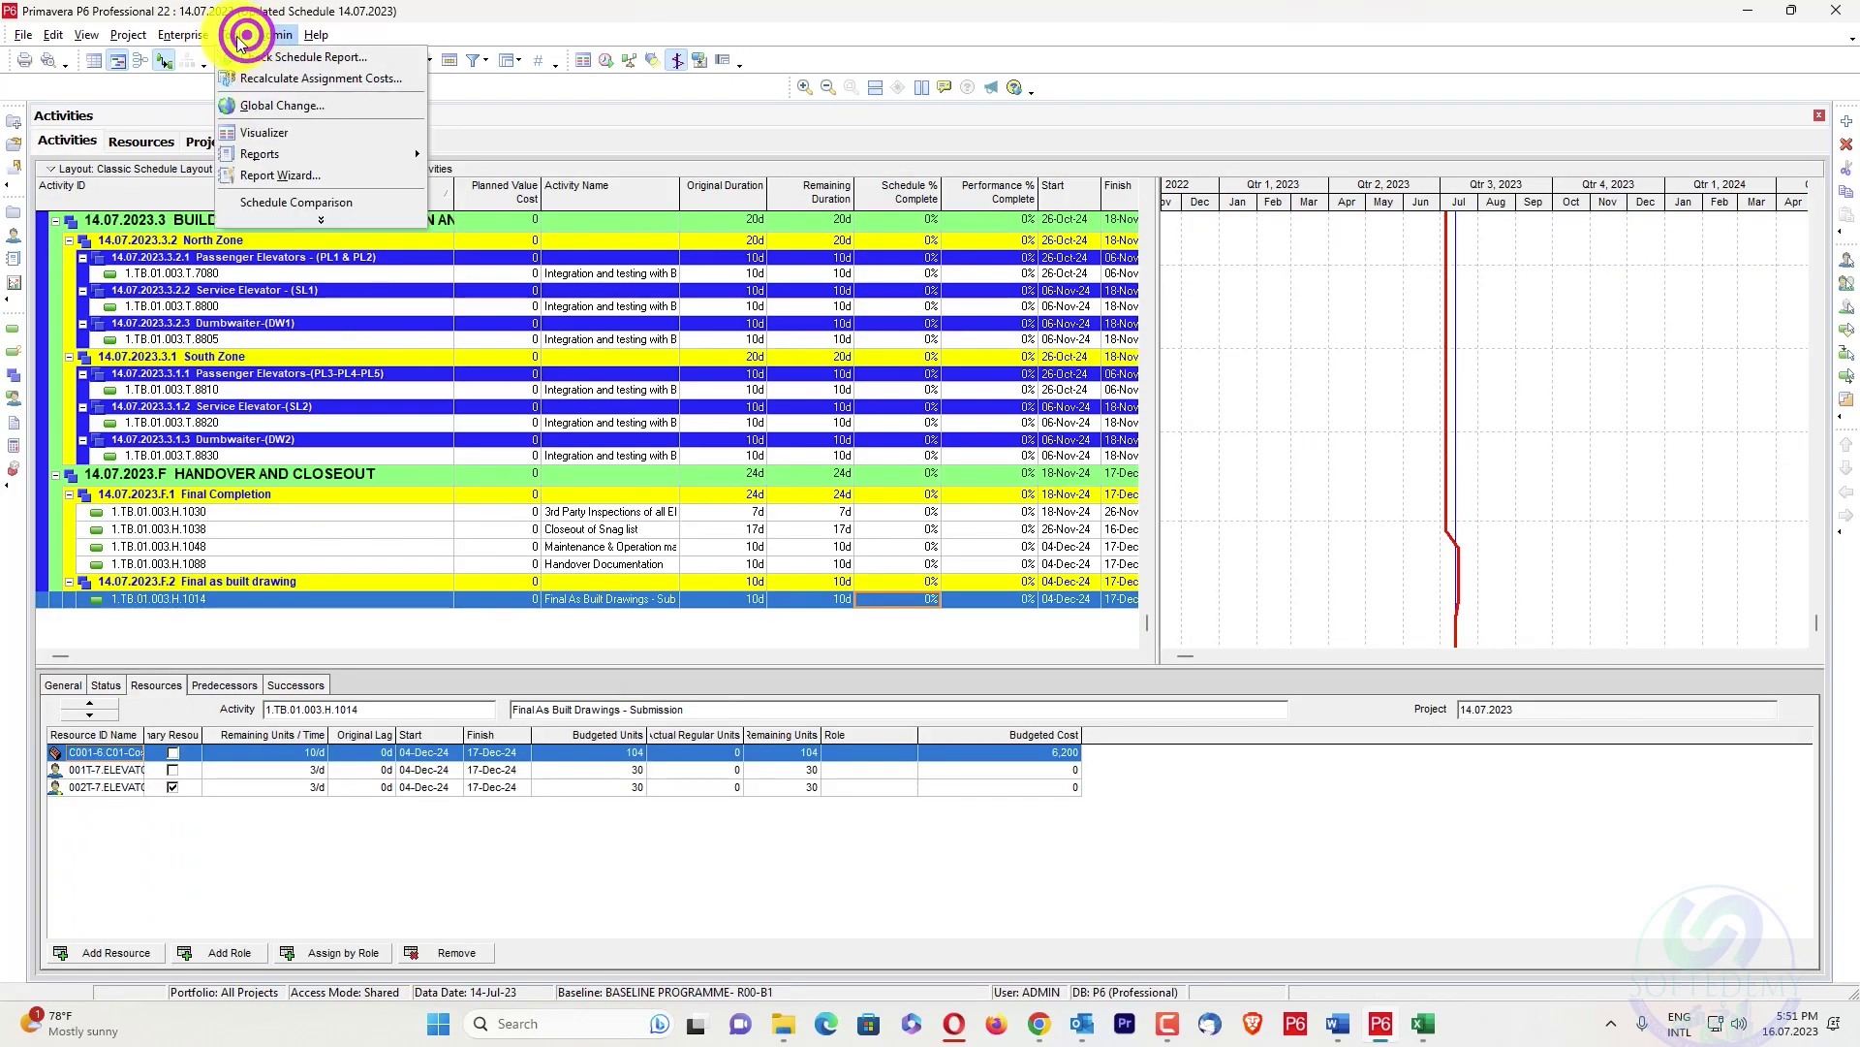
click(260, 106)
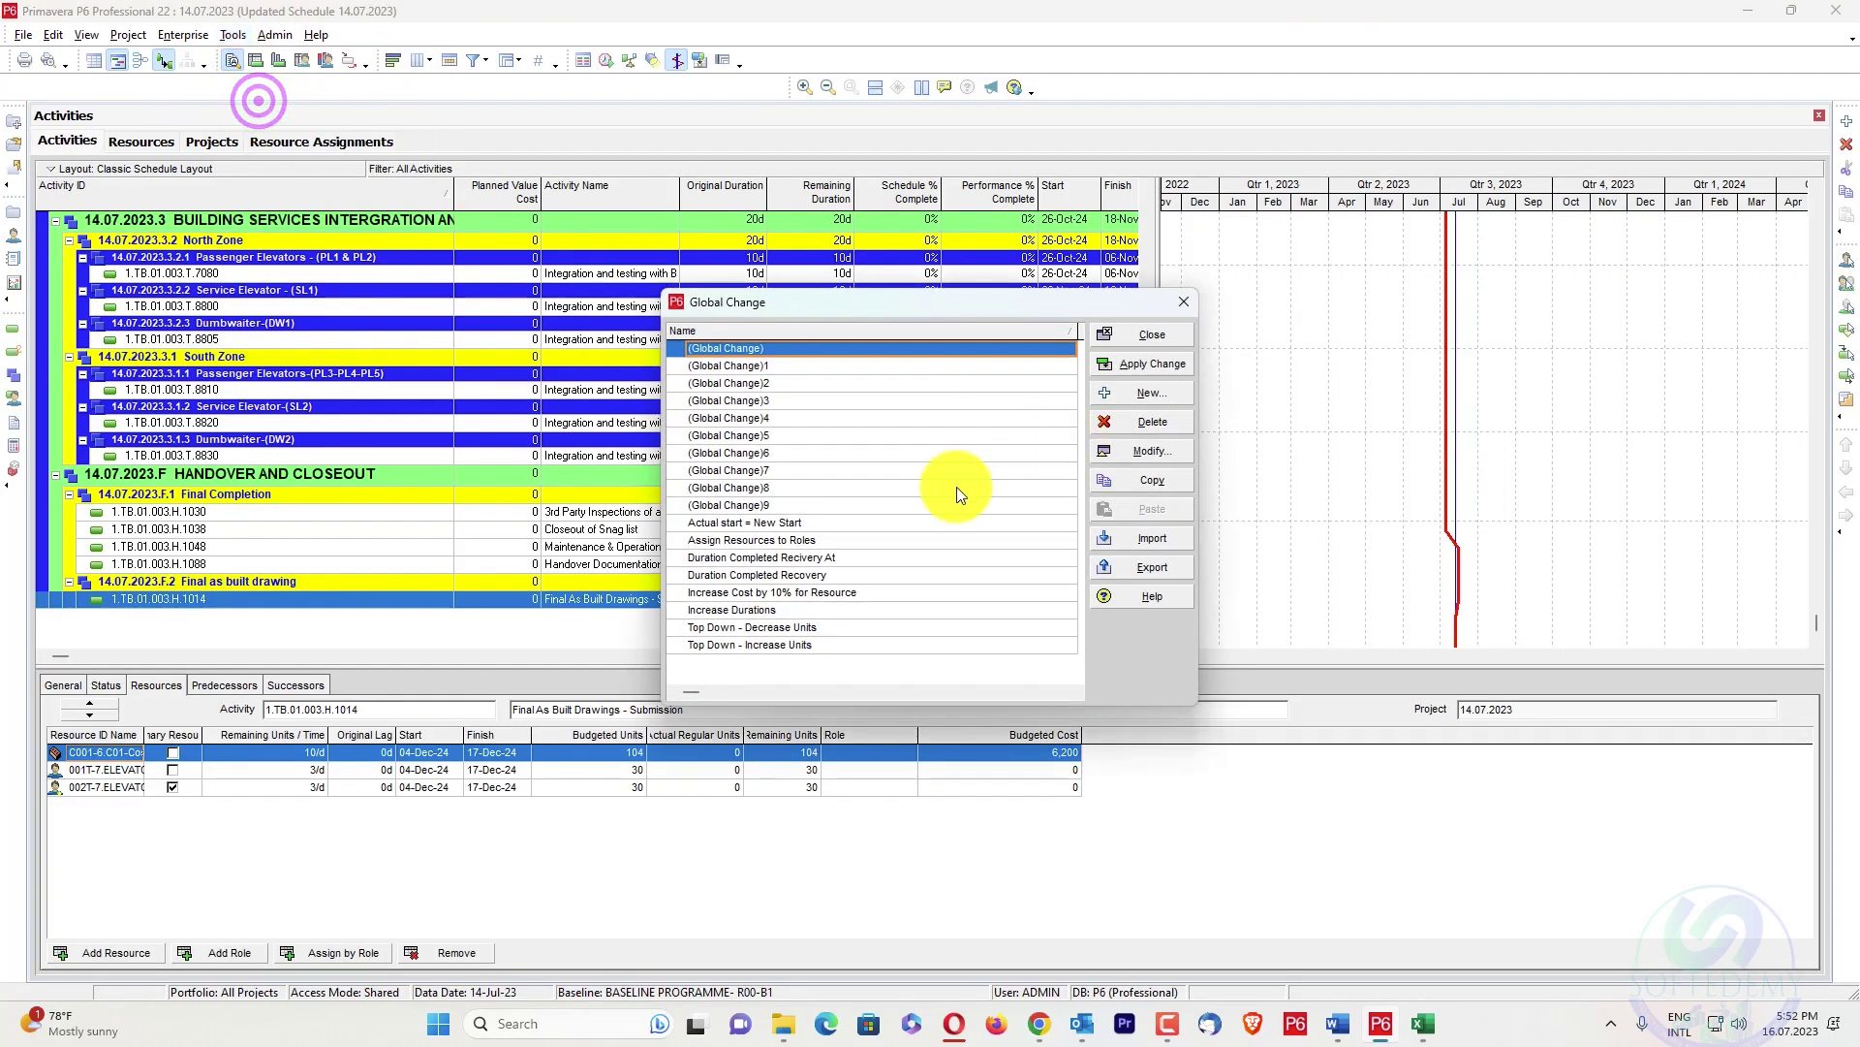
click(911, 504)
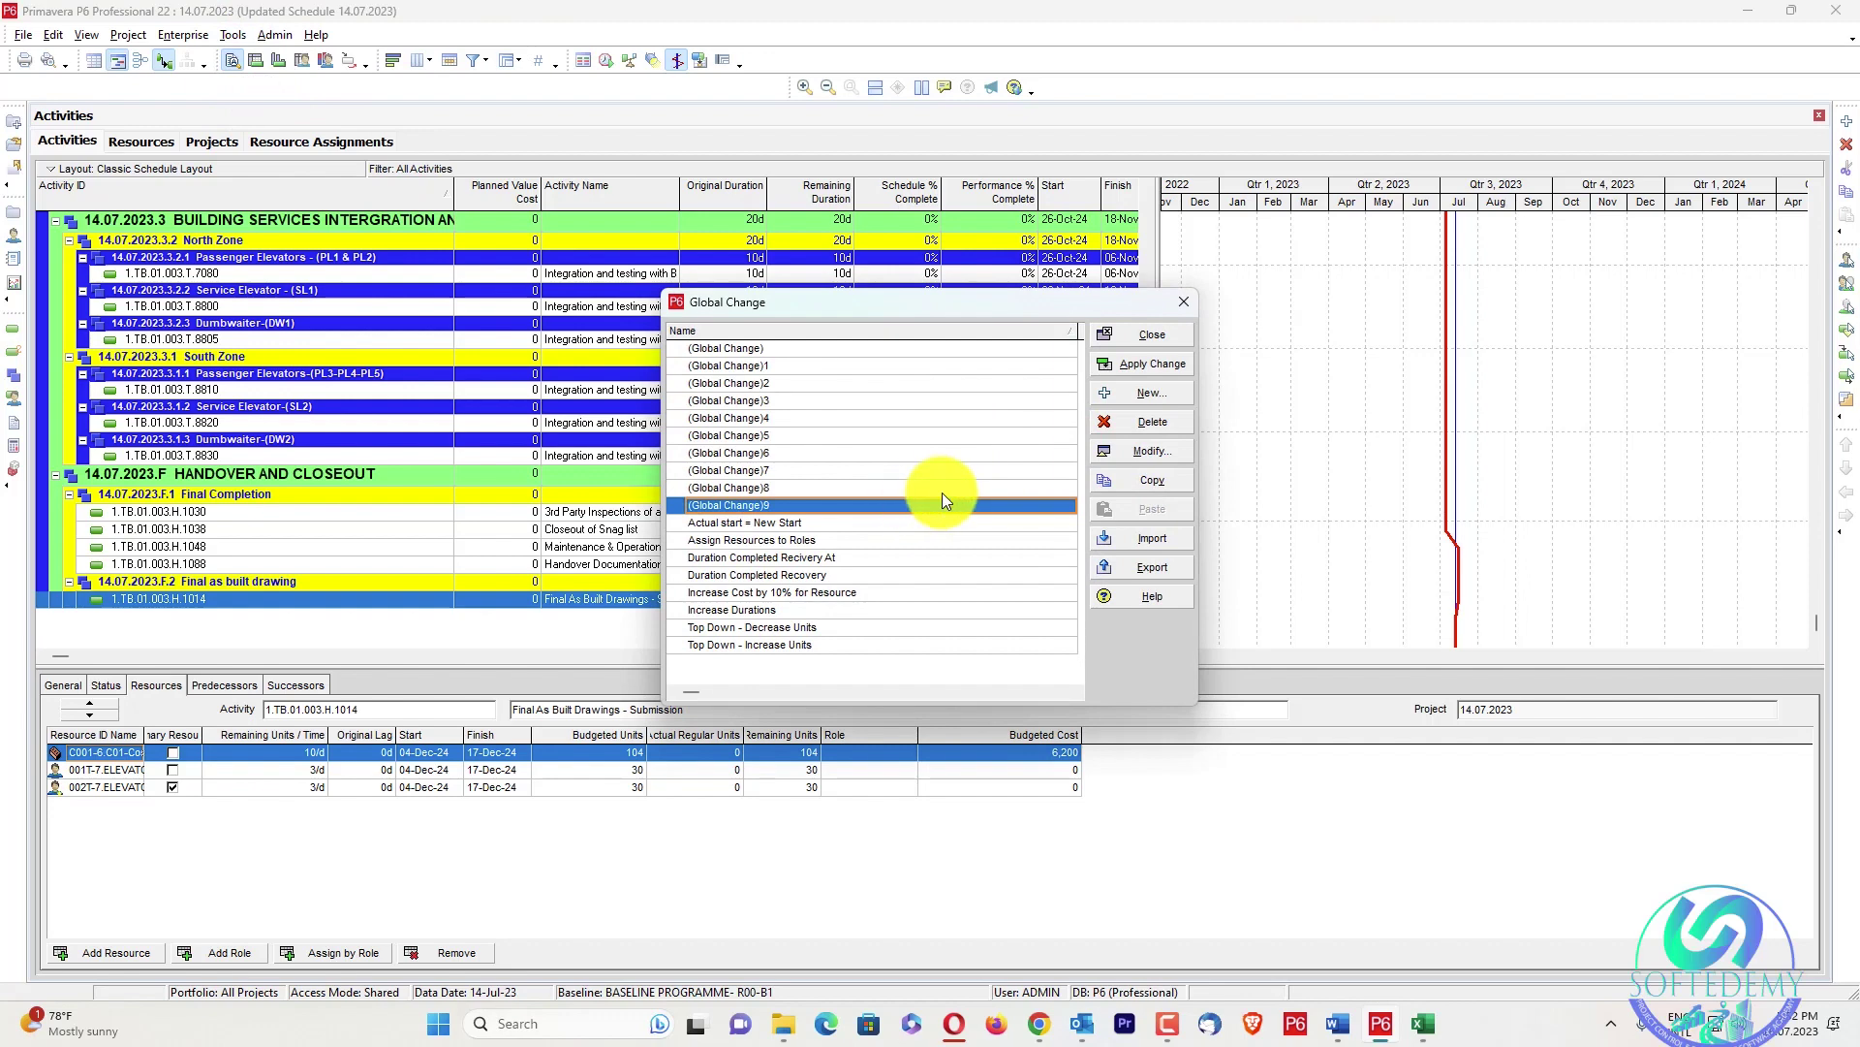
click(1161, 361)
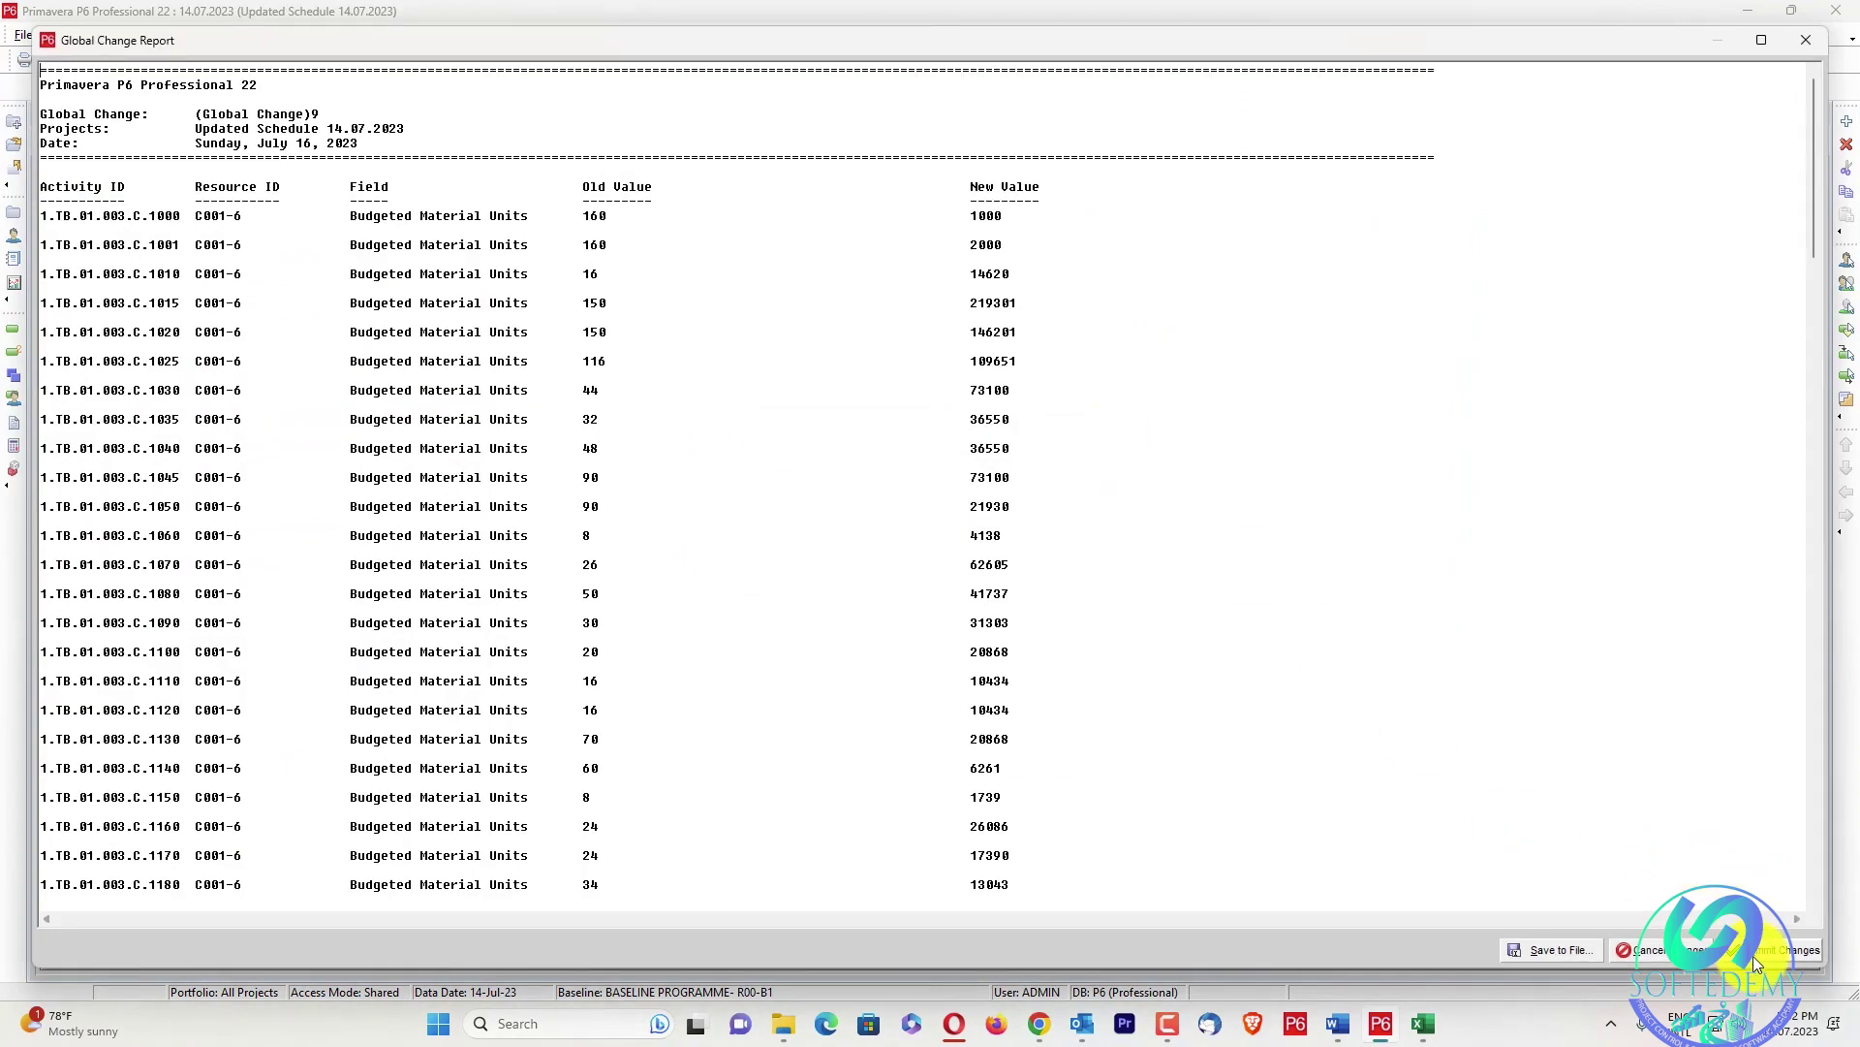
click(1755, 959)
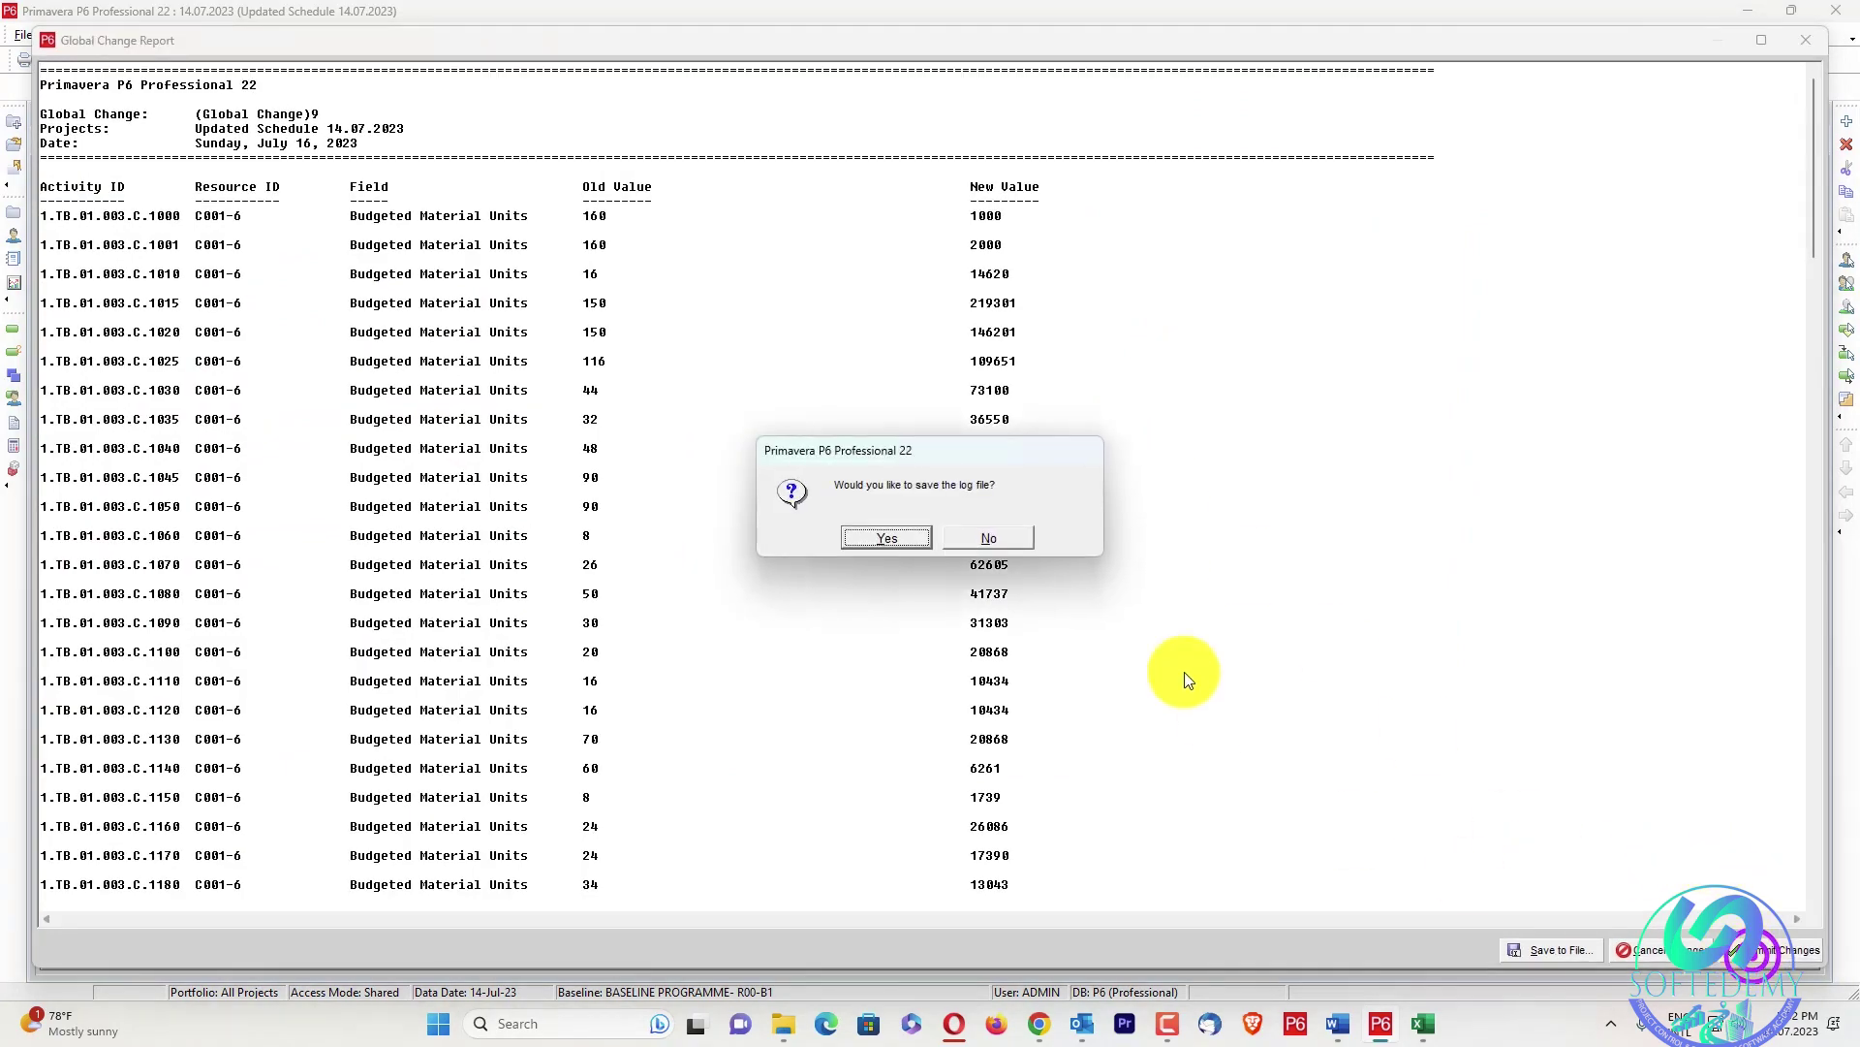
click(1020, 537)
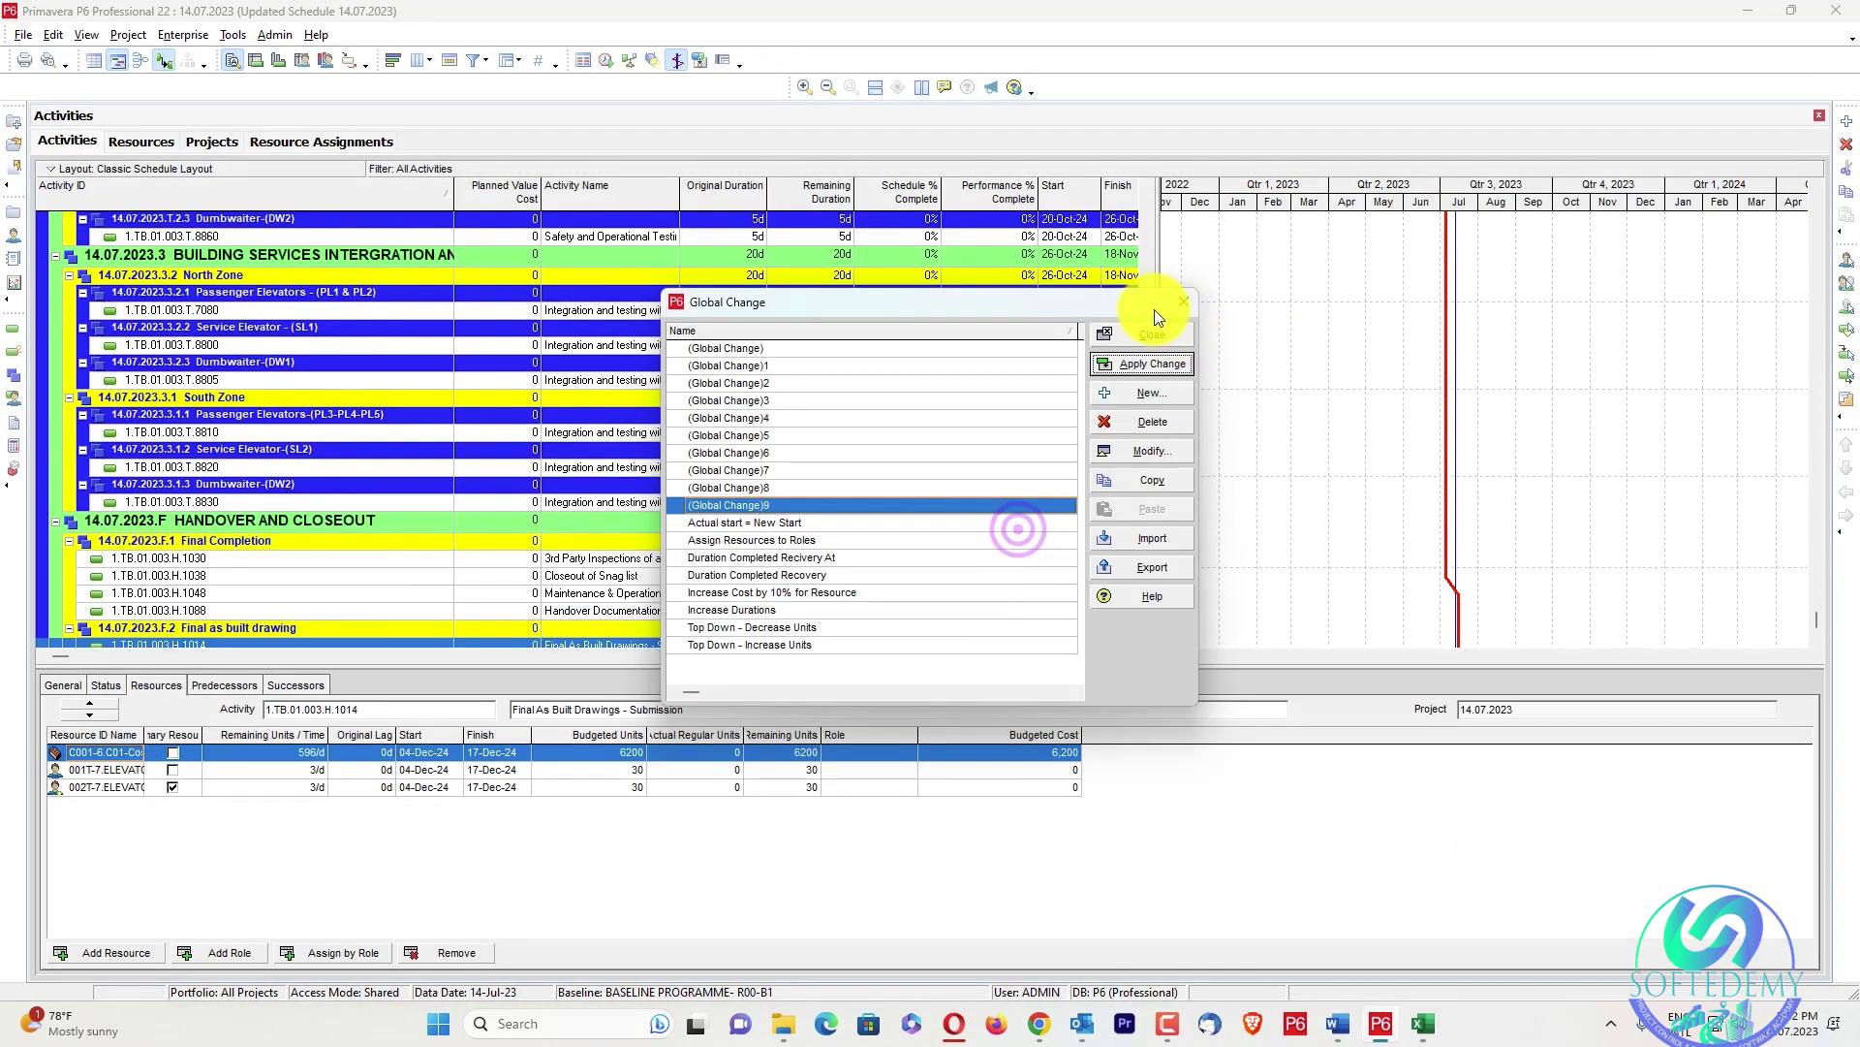
click(1175, 303)
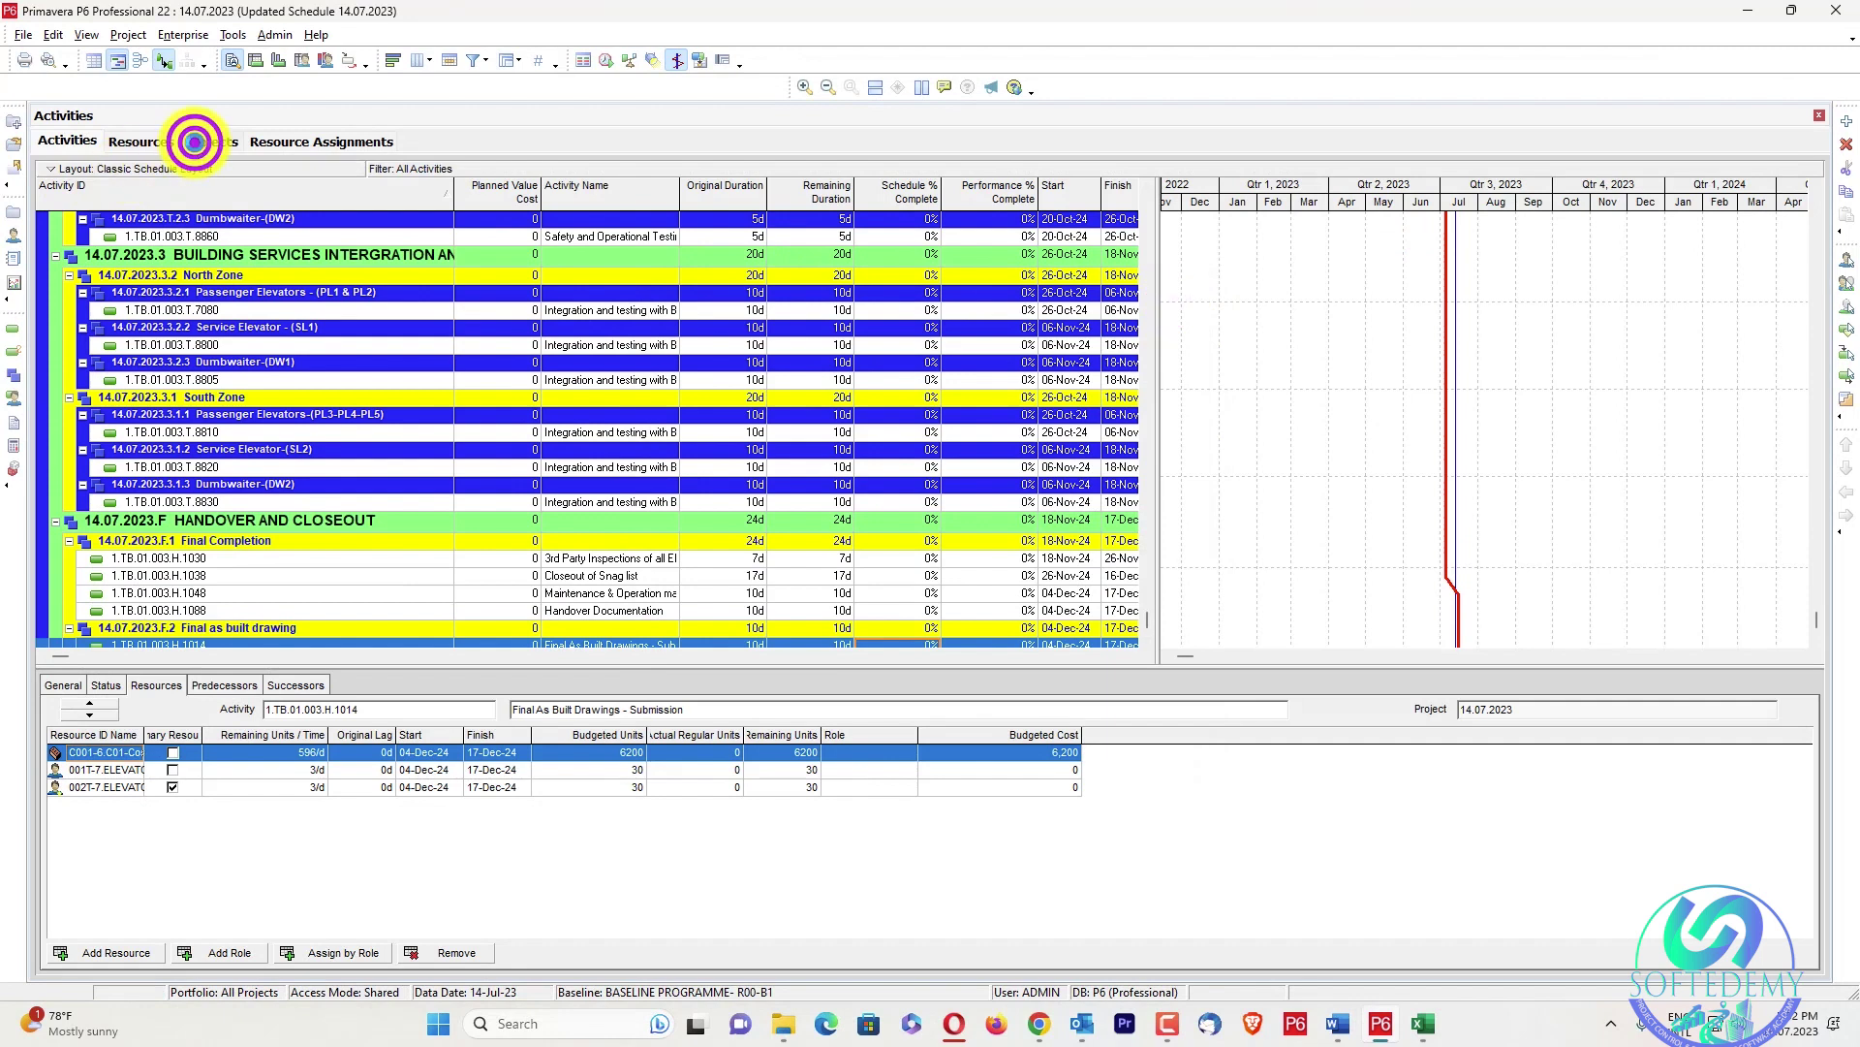
Reopen the project 14.07.2023 from the SPCC group of projects
click(194, 142)
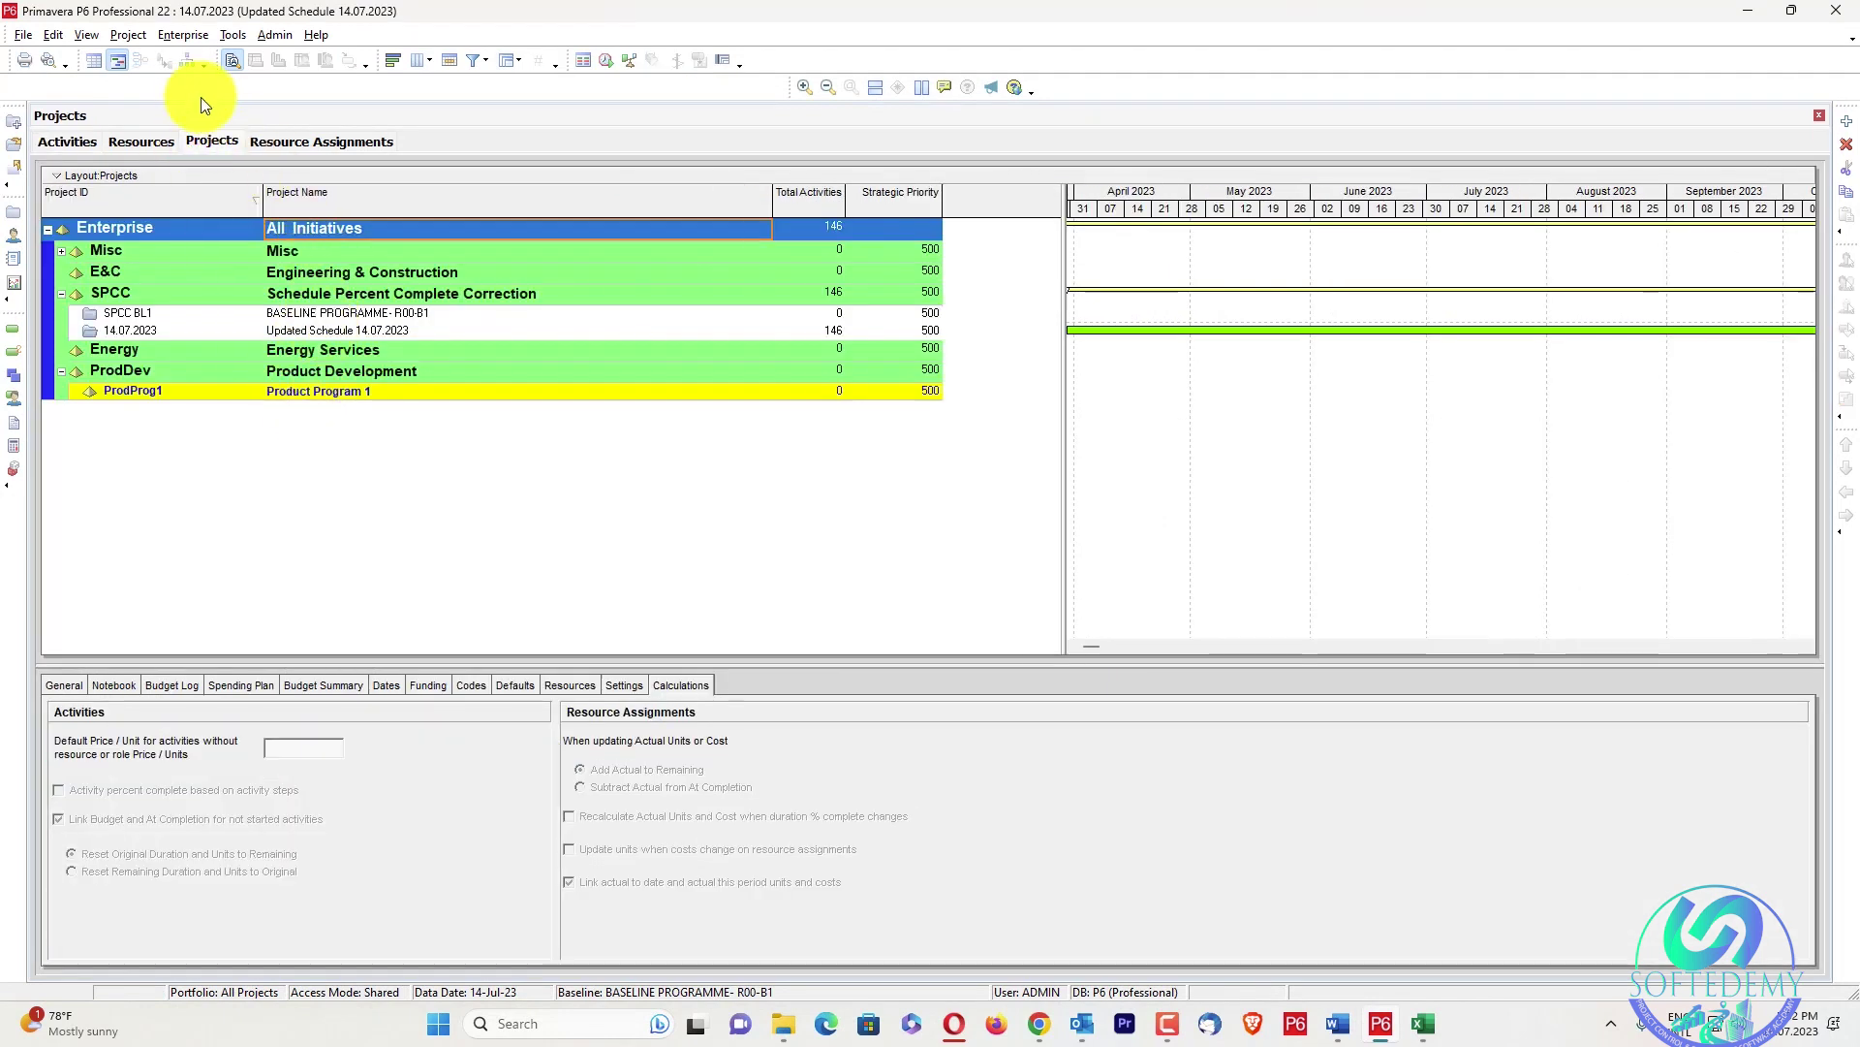
right_click(258, 332)
click(261, 336)
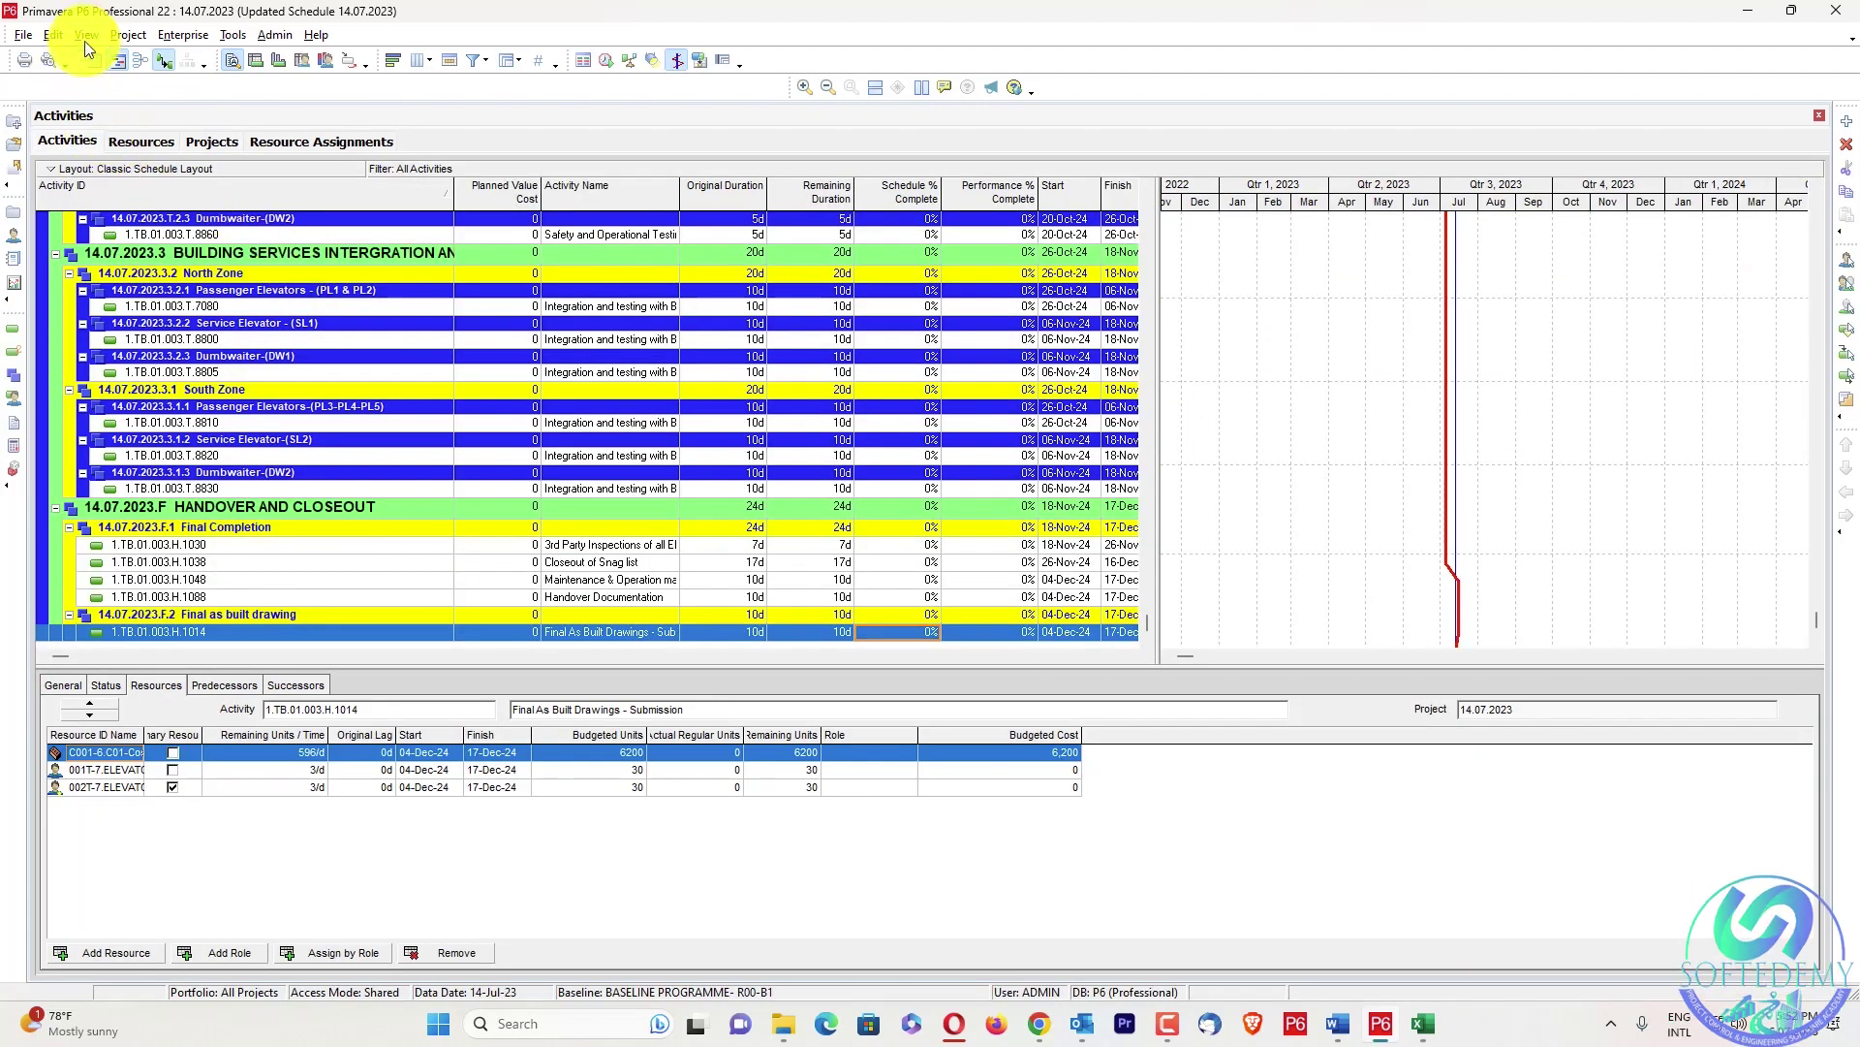
Unassign BASELINE PROGRAMME- R00-B1 by setting both the primary user baseline and the project baseline to <Current Project>
click(86, 37)
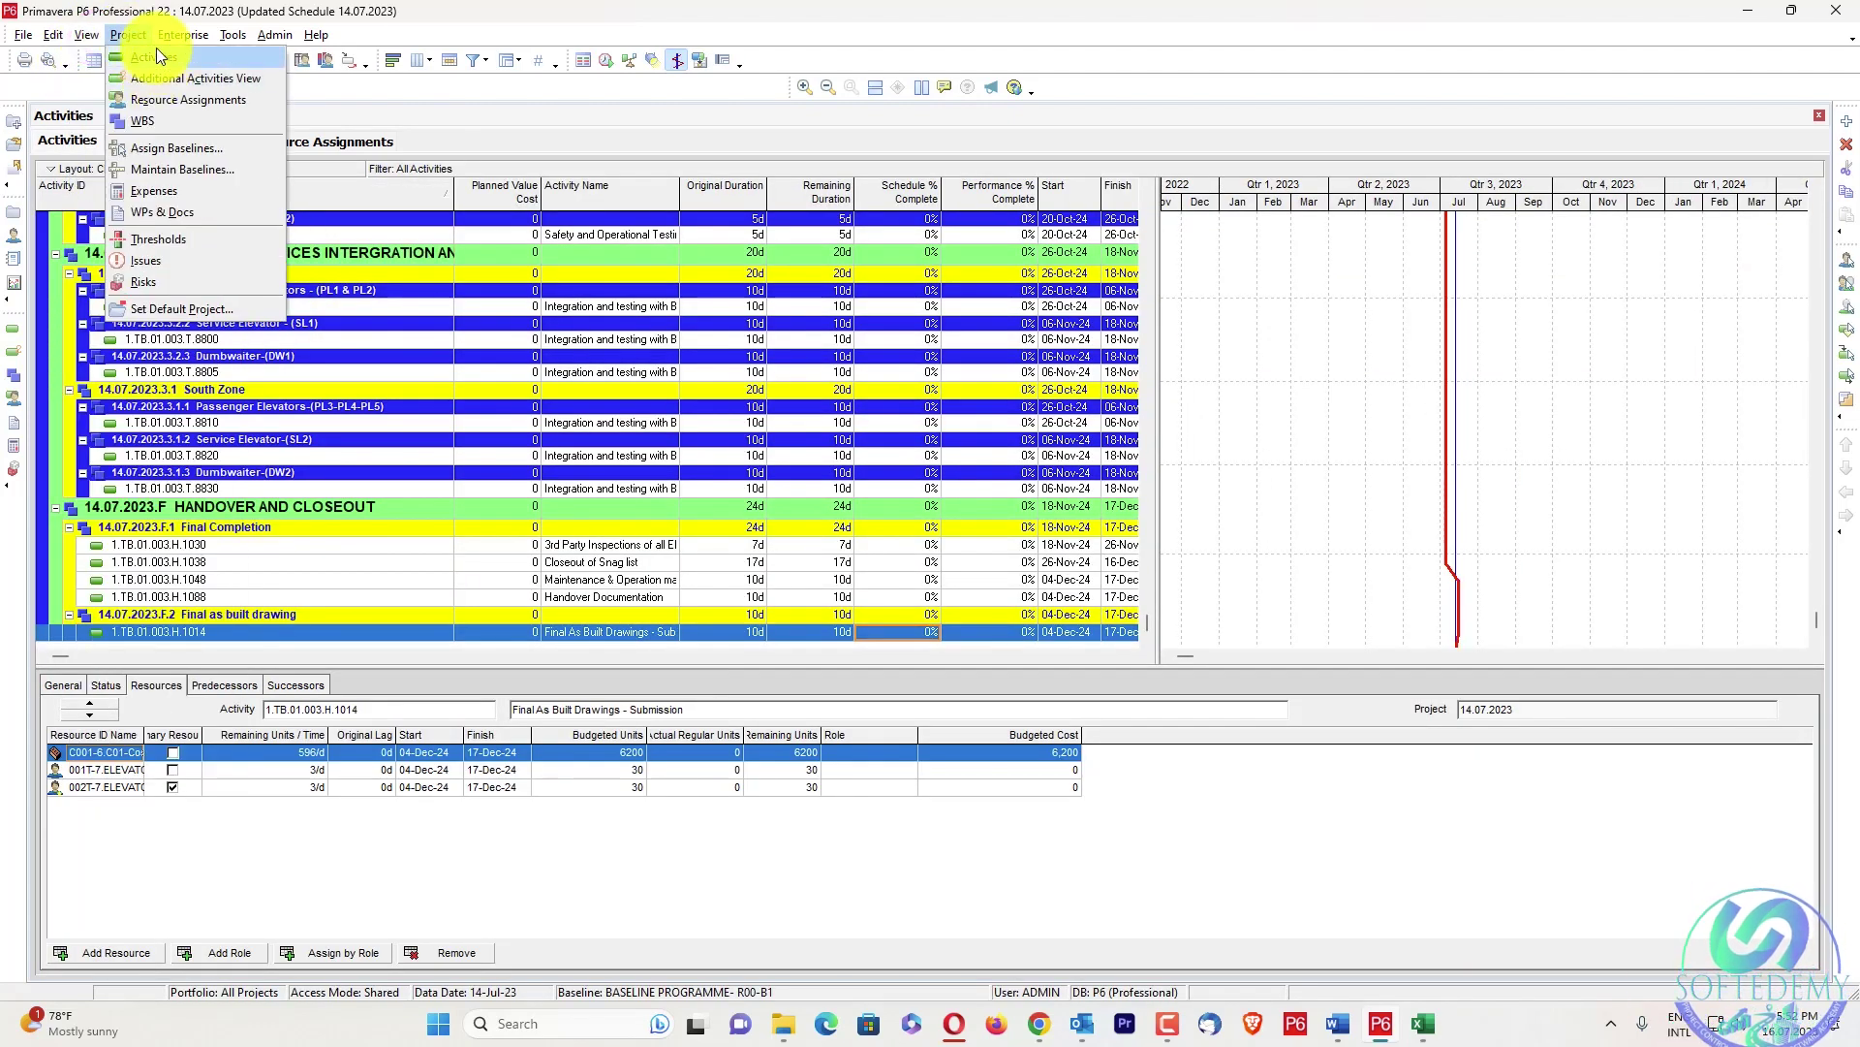
mouse_move(133, 44)
click(150, 150)
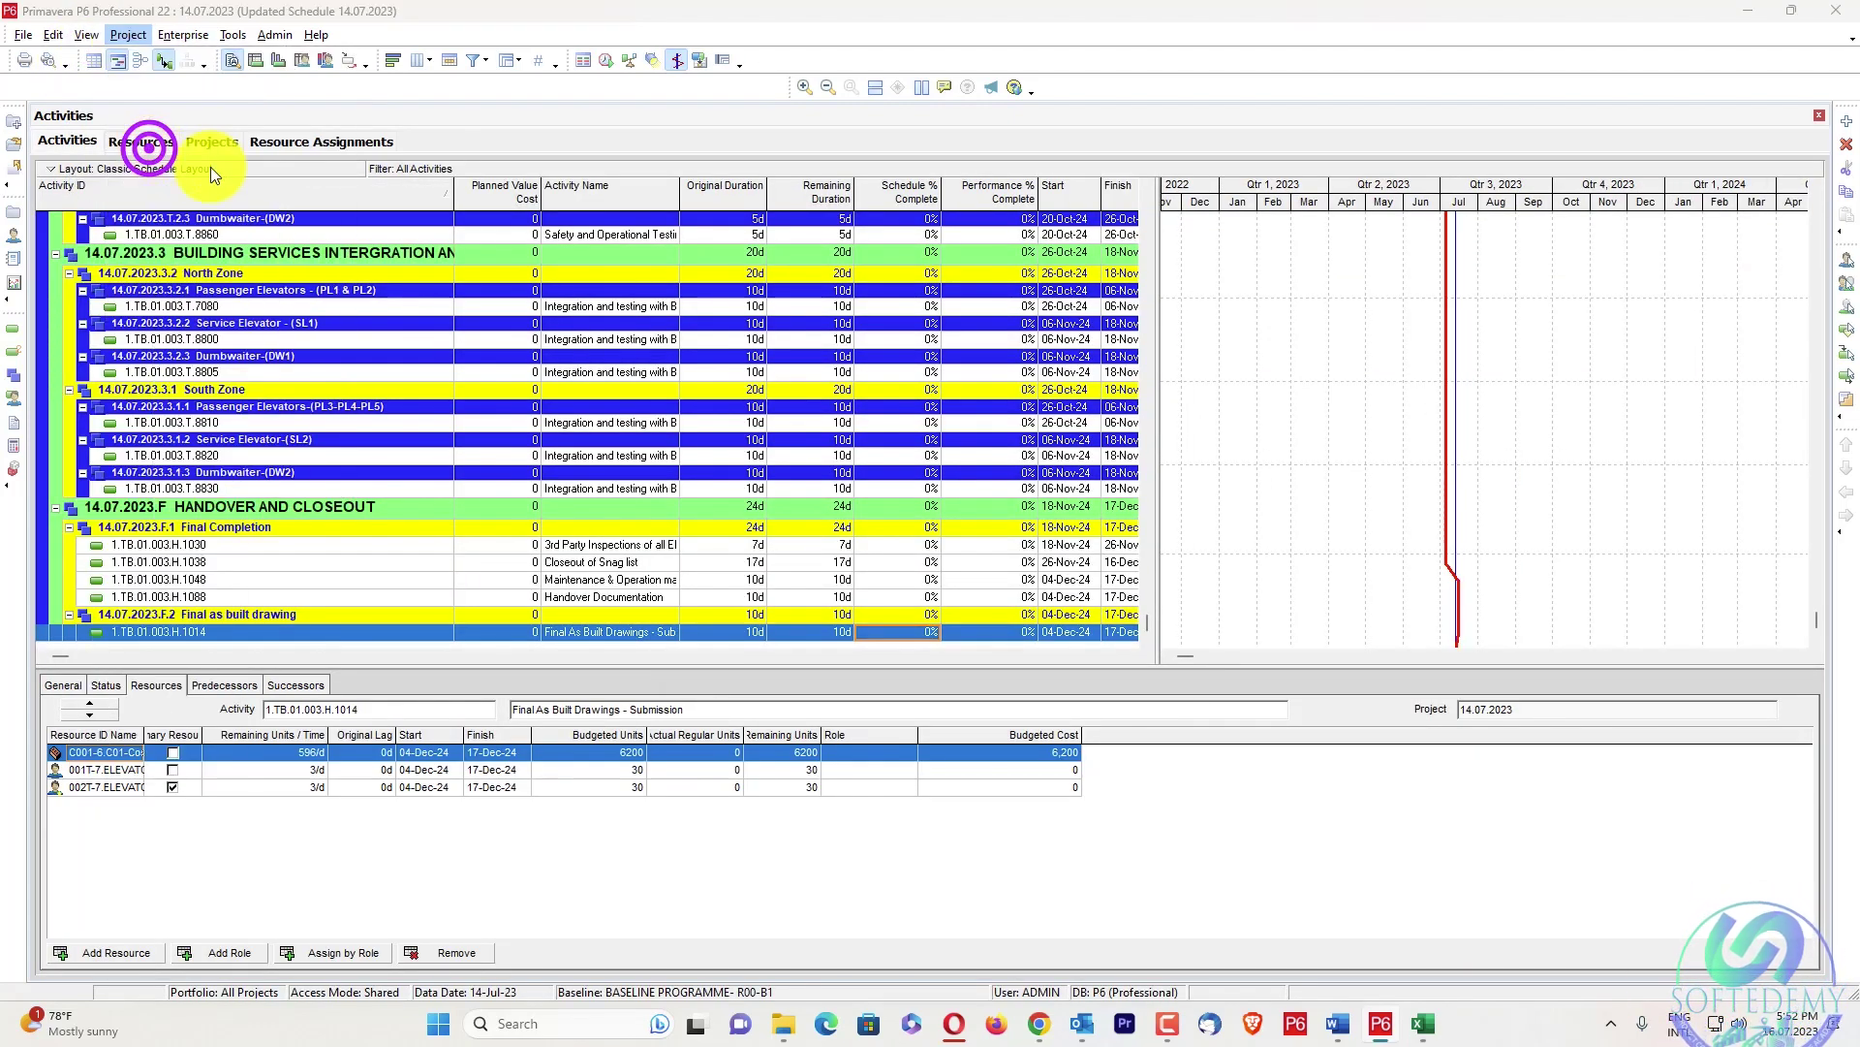
click(1034, 538)
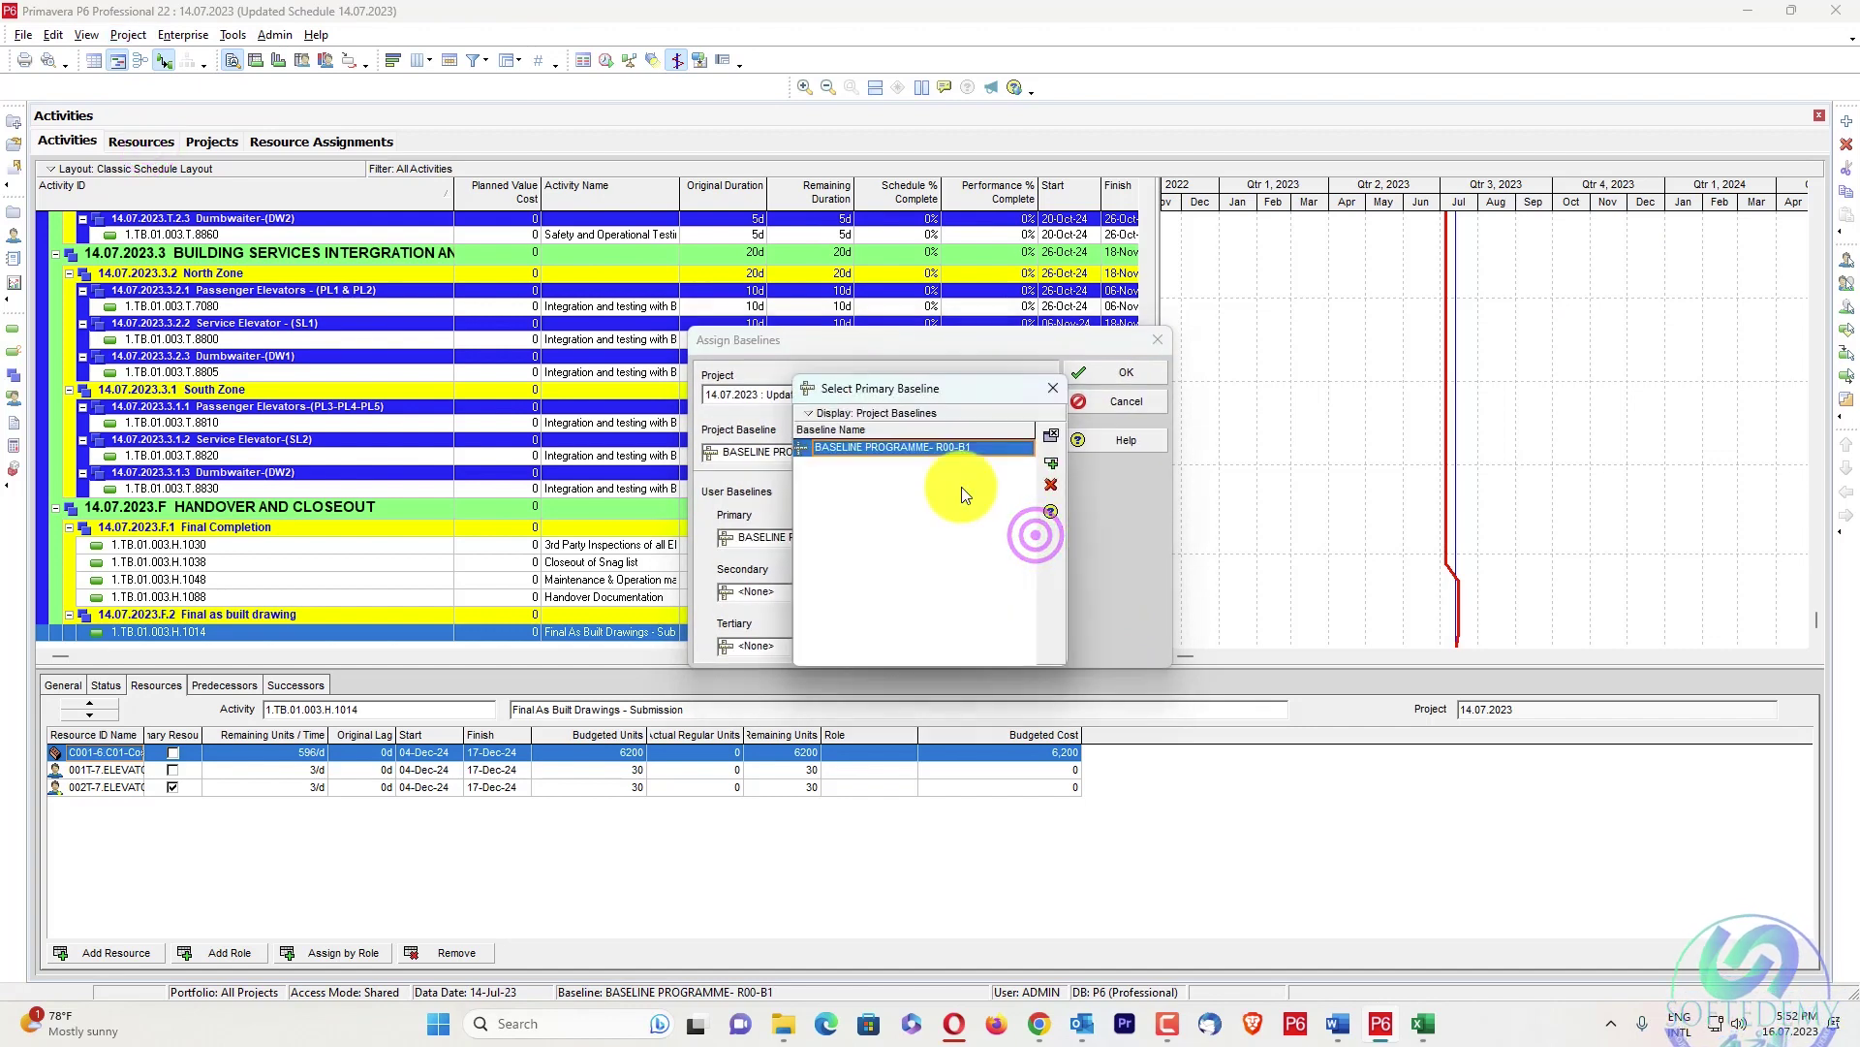
click(1031, 455)
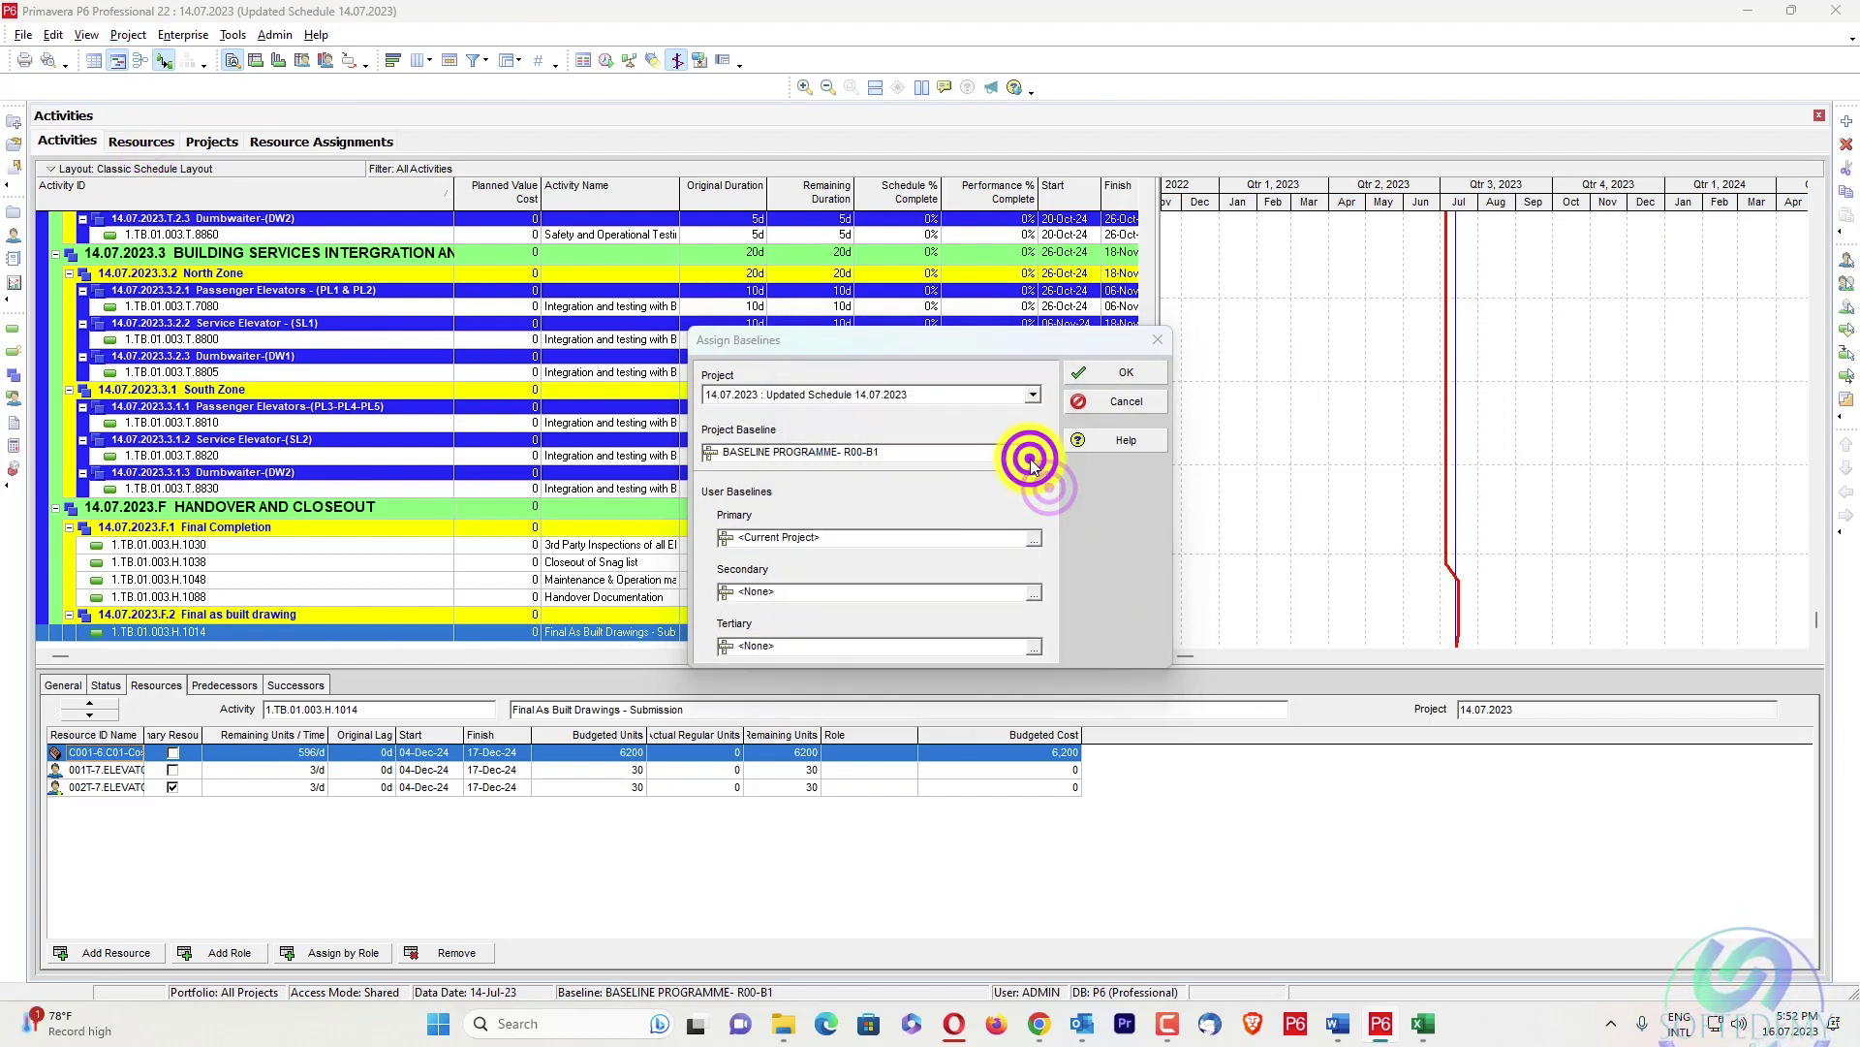
click(1042, 481)
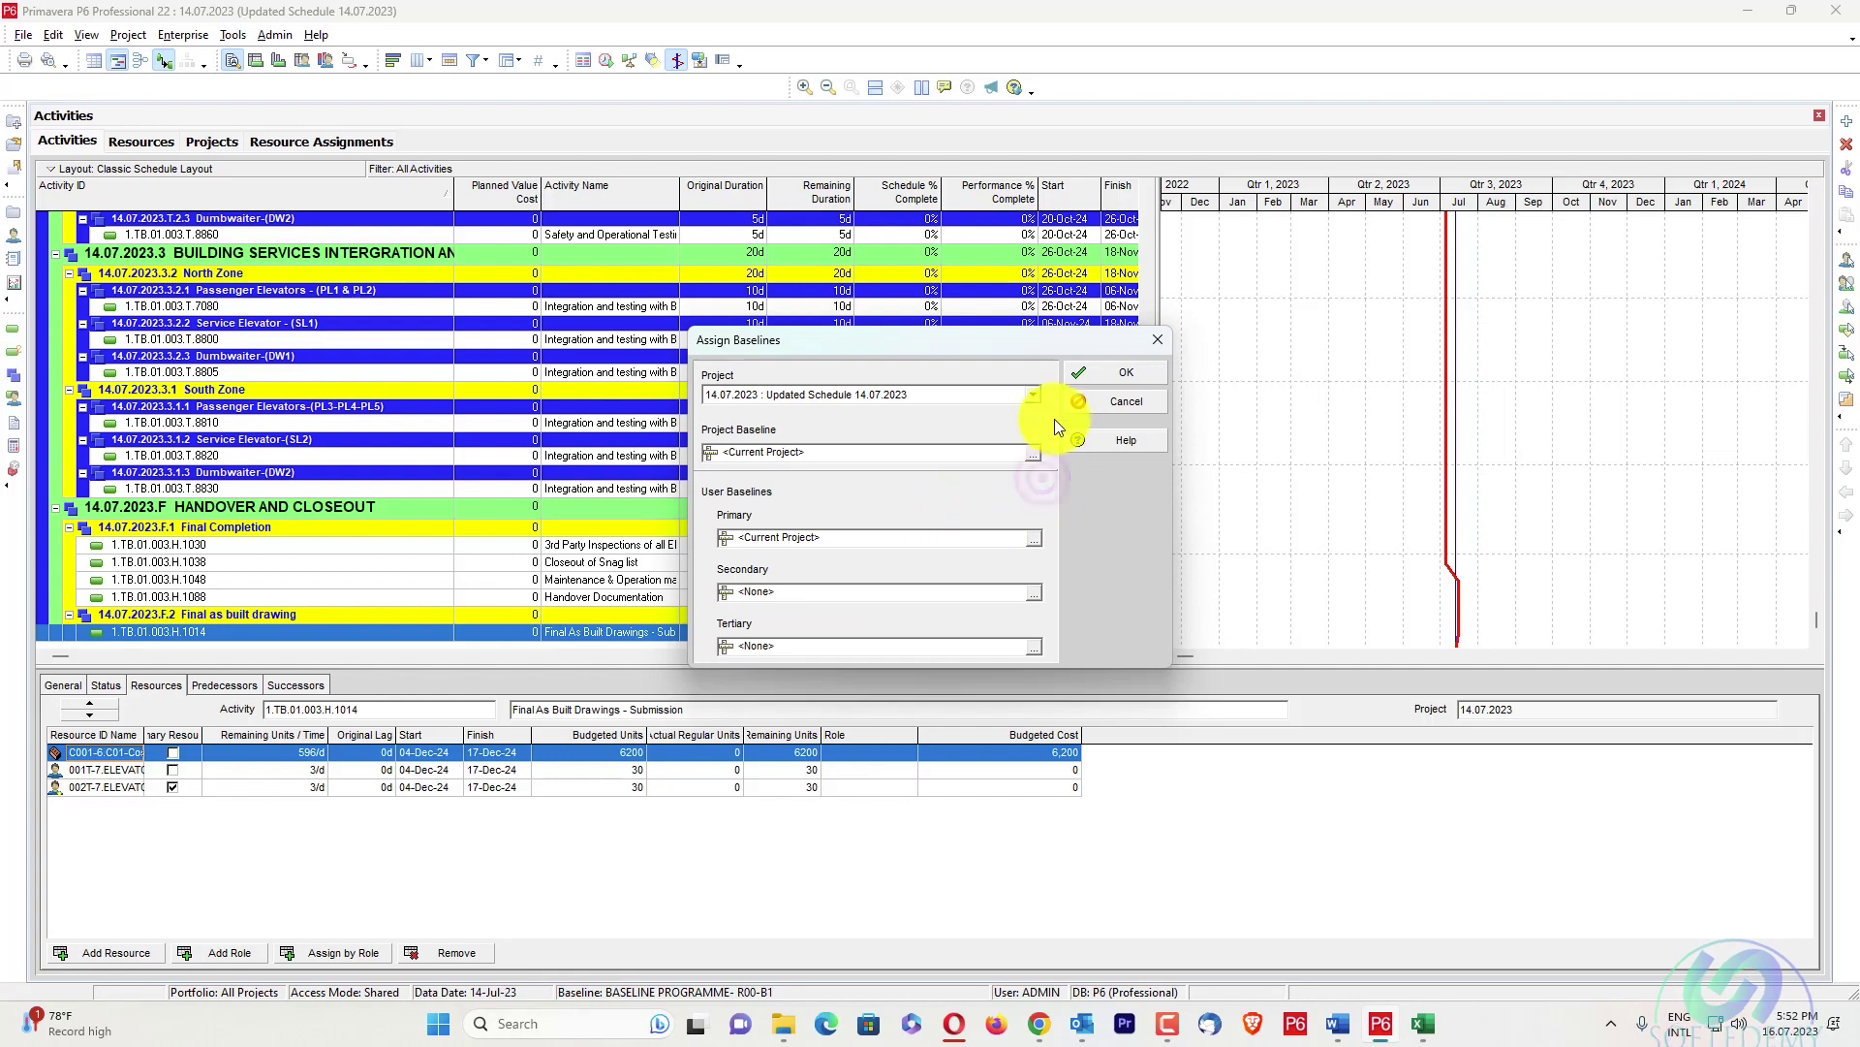
click(1112, 376)
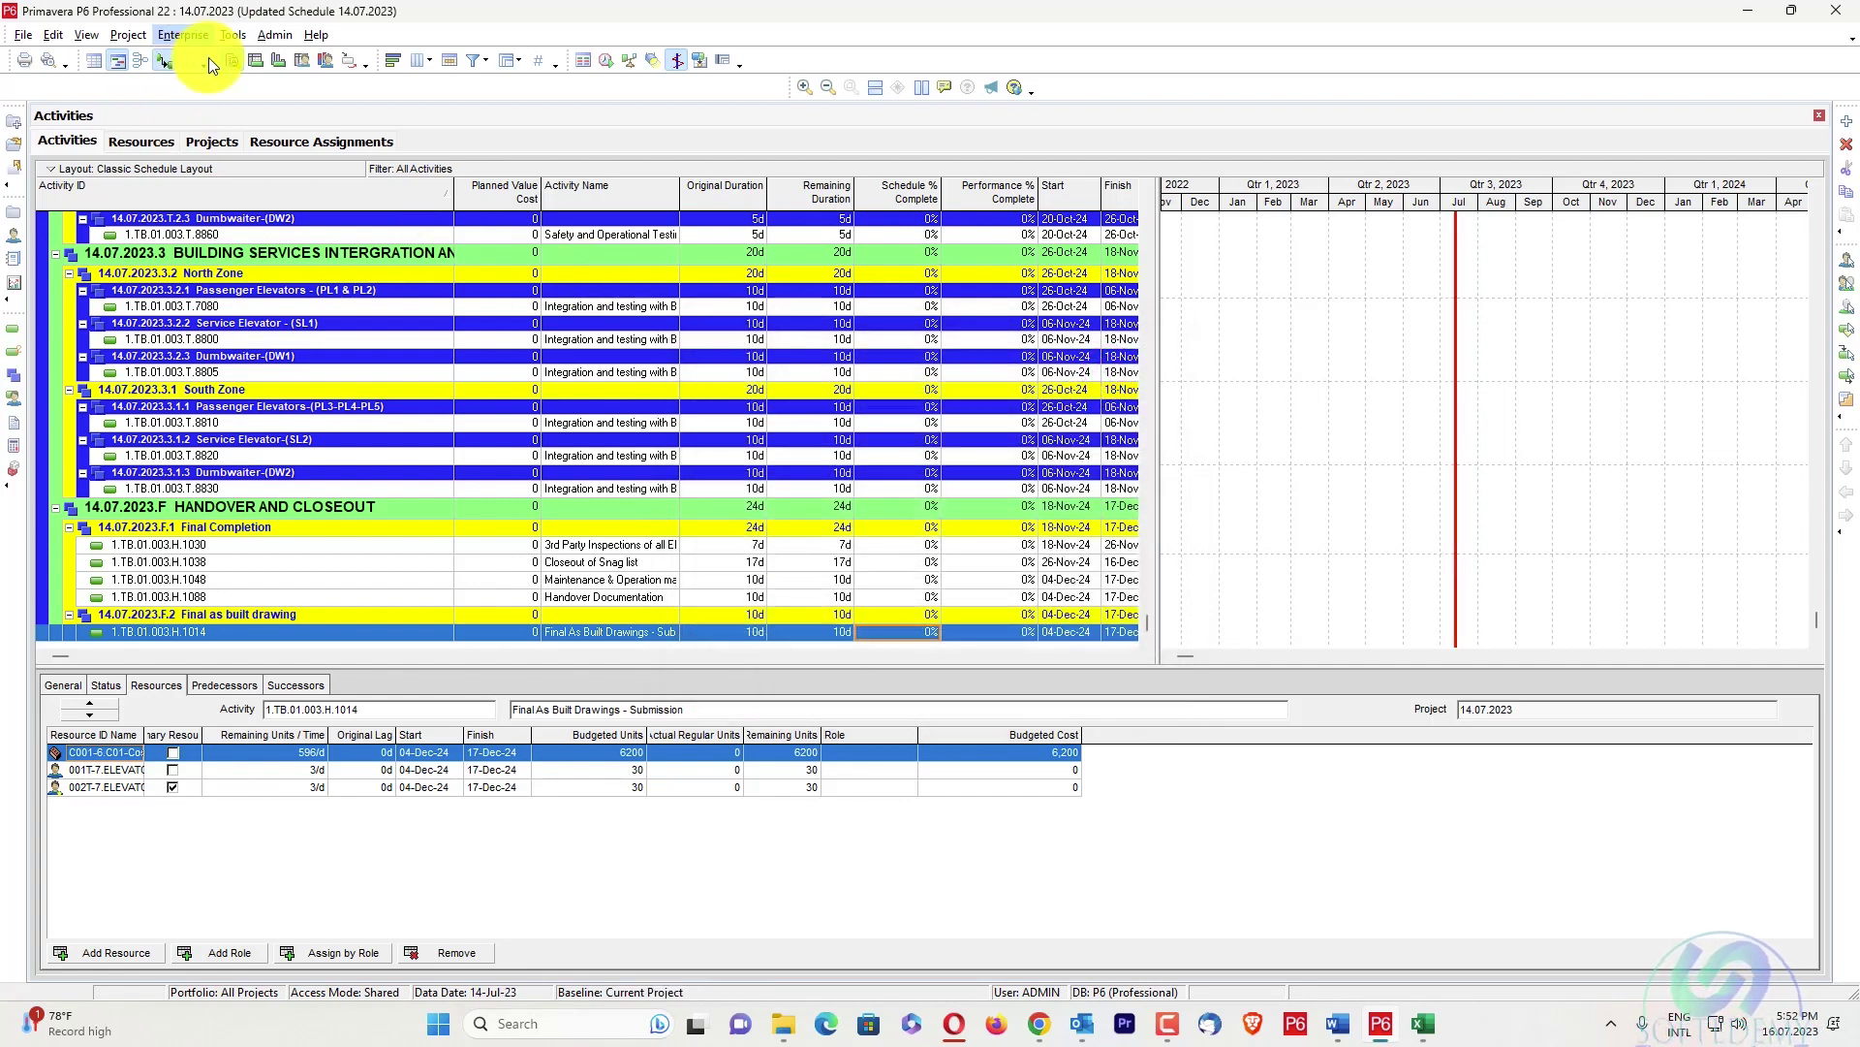
click(151, 36)
click(174, 147)
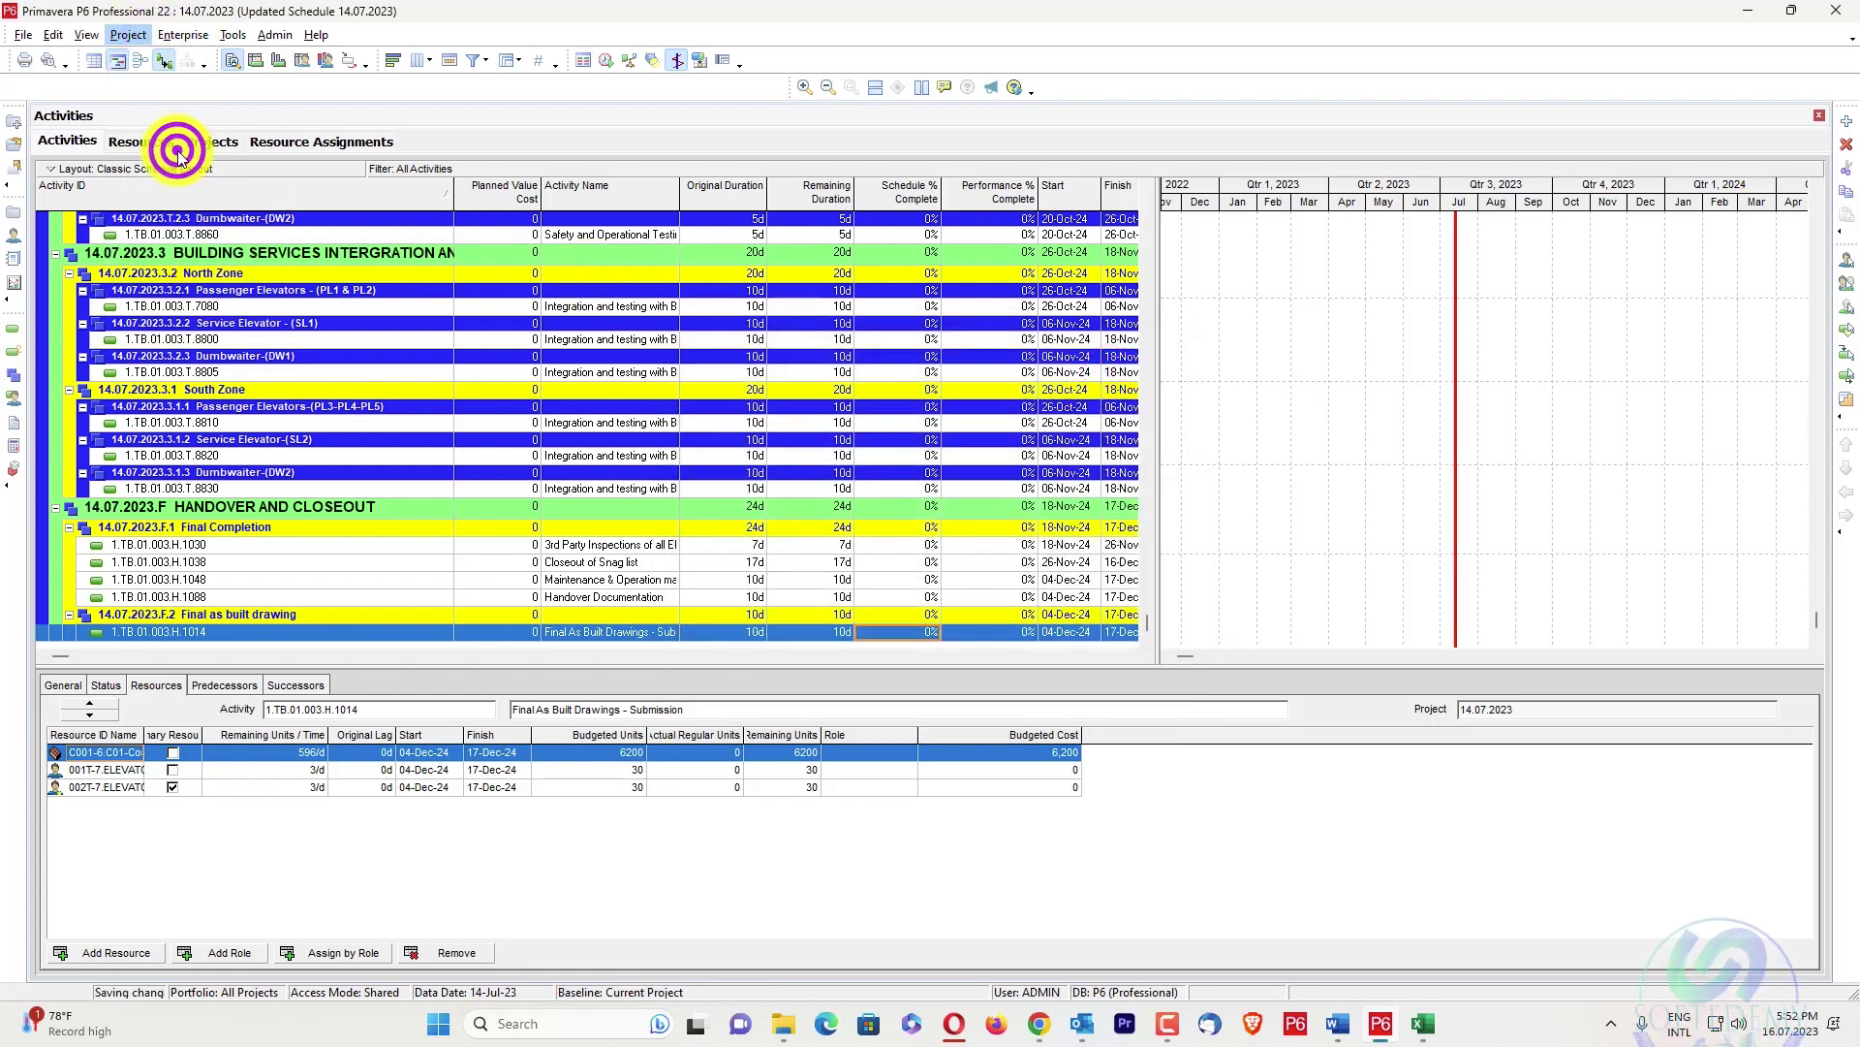
click(1150, 345)
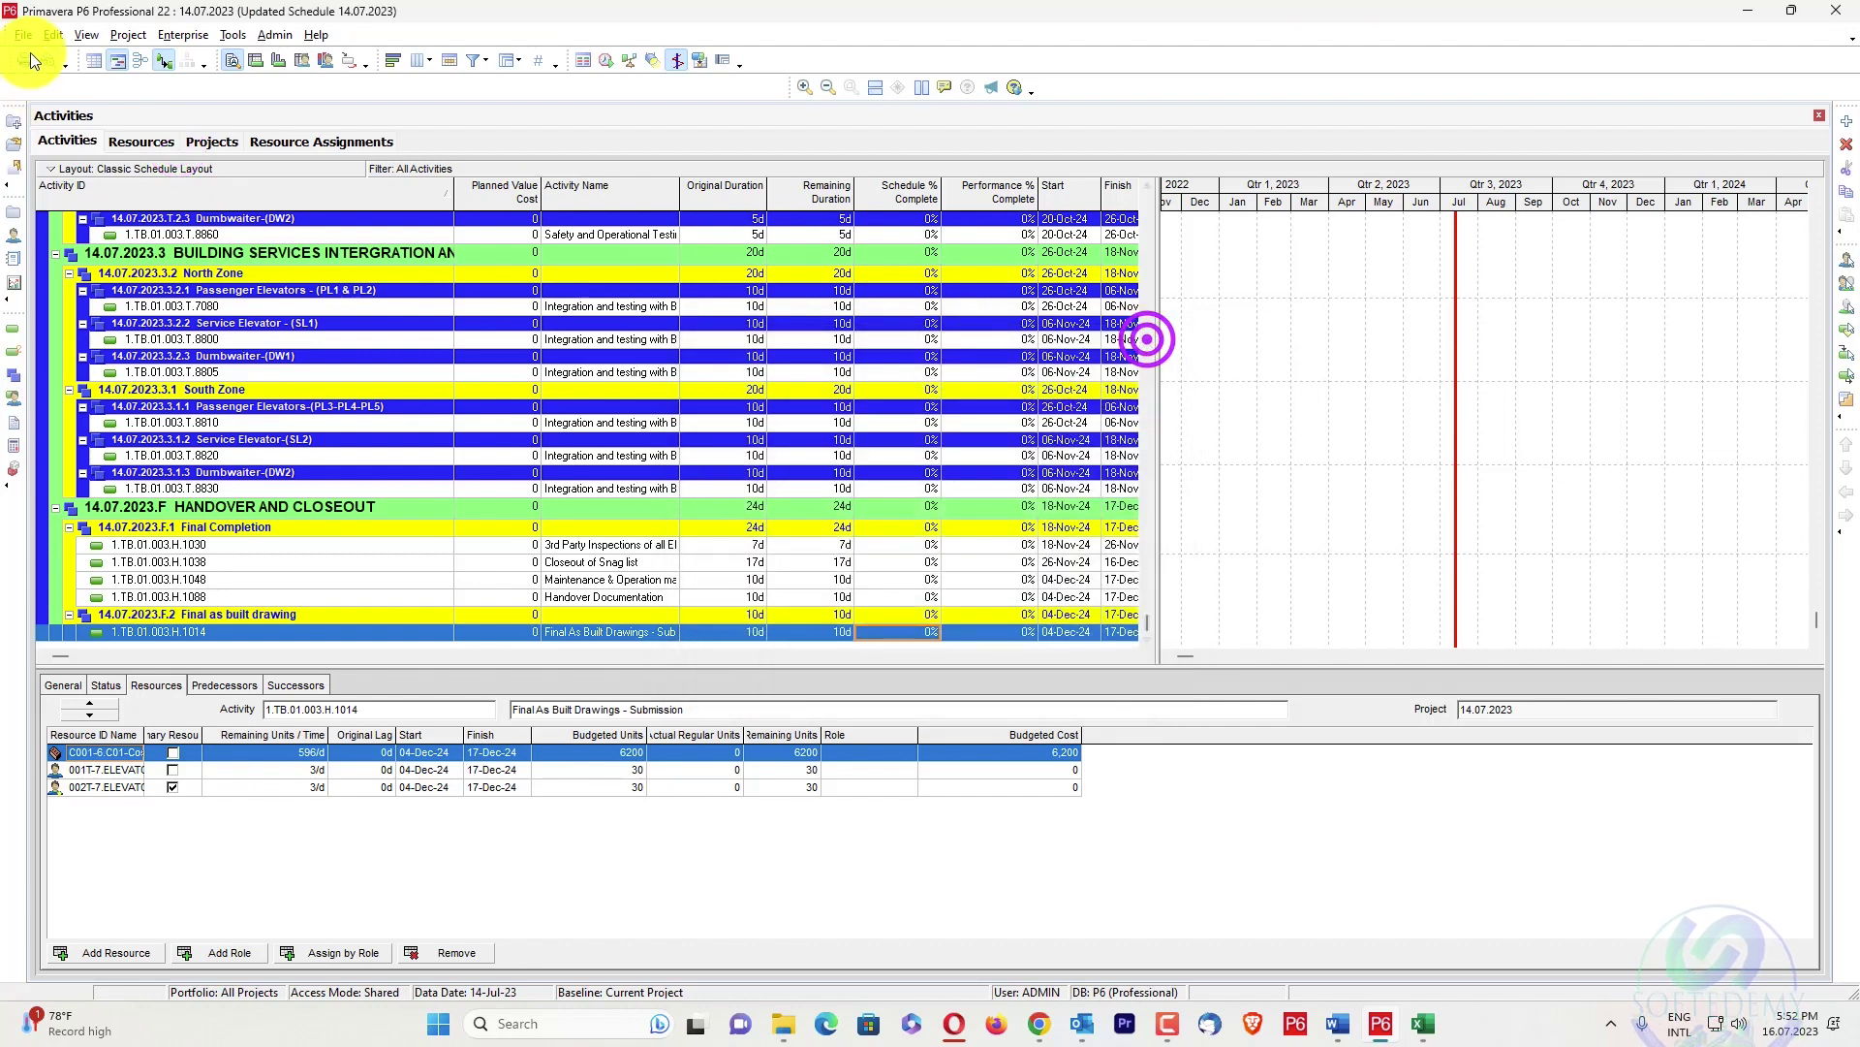
Delete the existing BASELINE PROGRAMME- R00-B1 from the baselines of Updated Schedule 14.07.2023
click(117, 39)
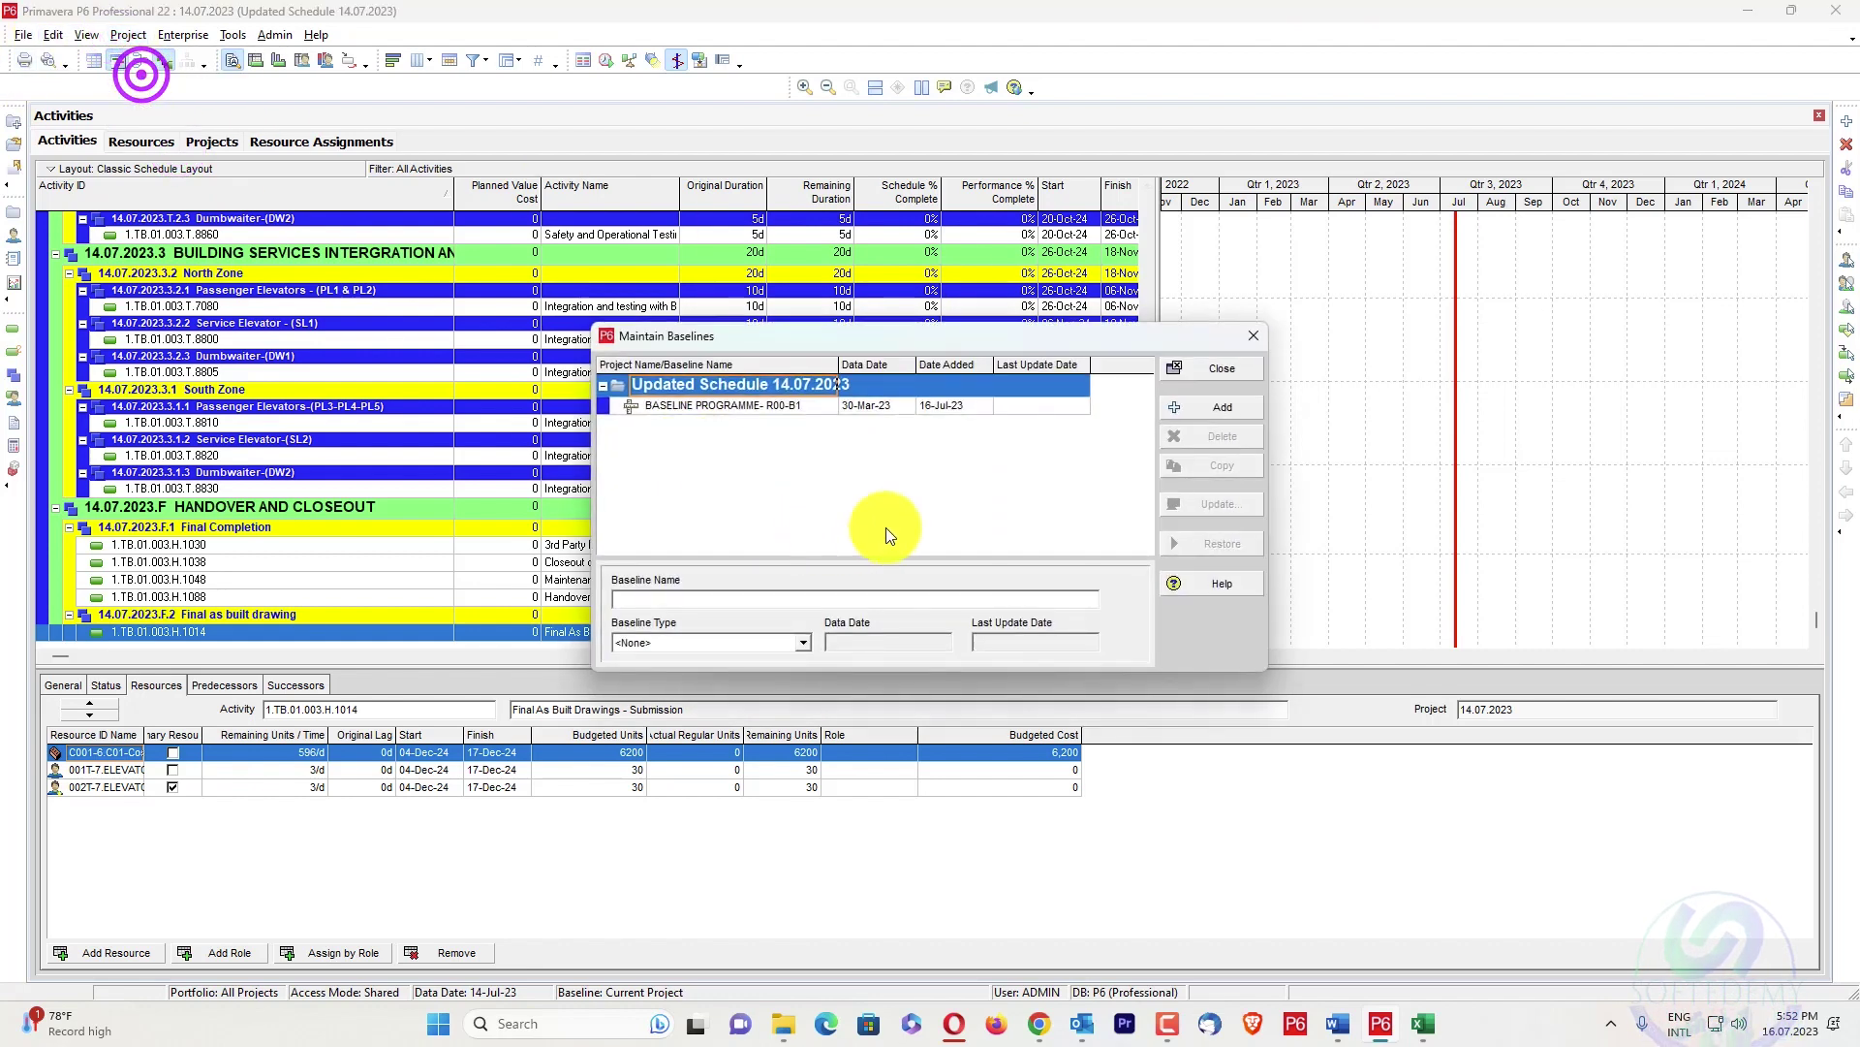
click(1033, 407)
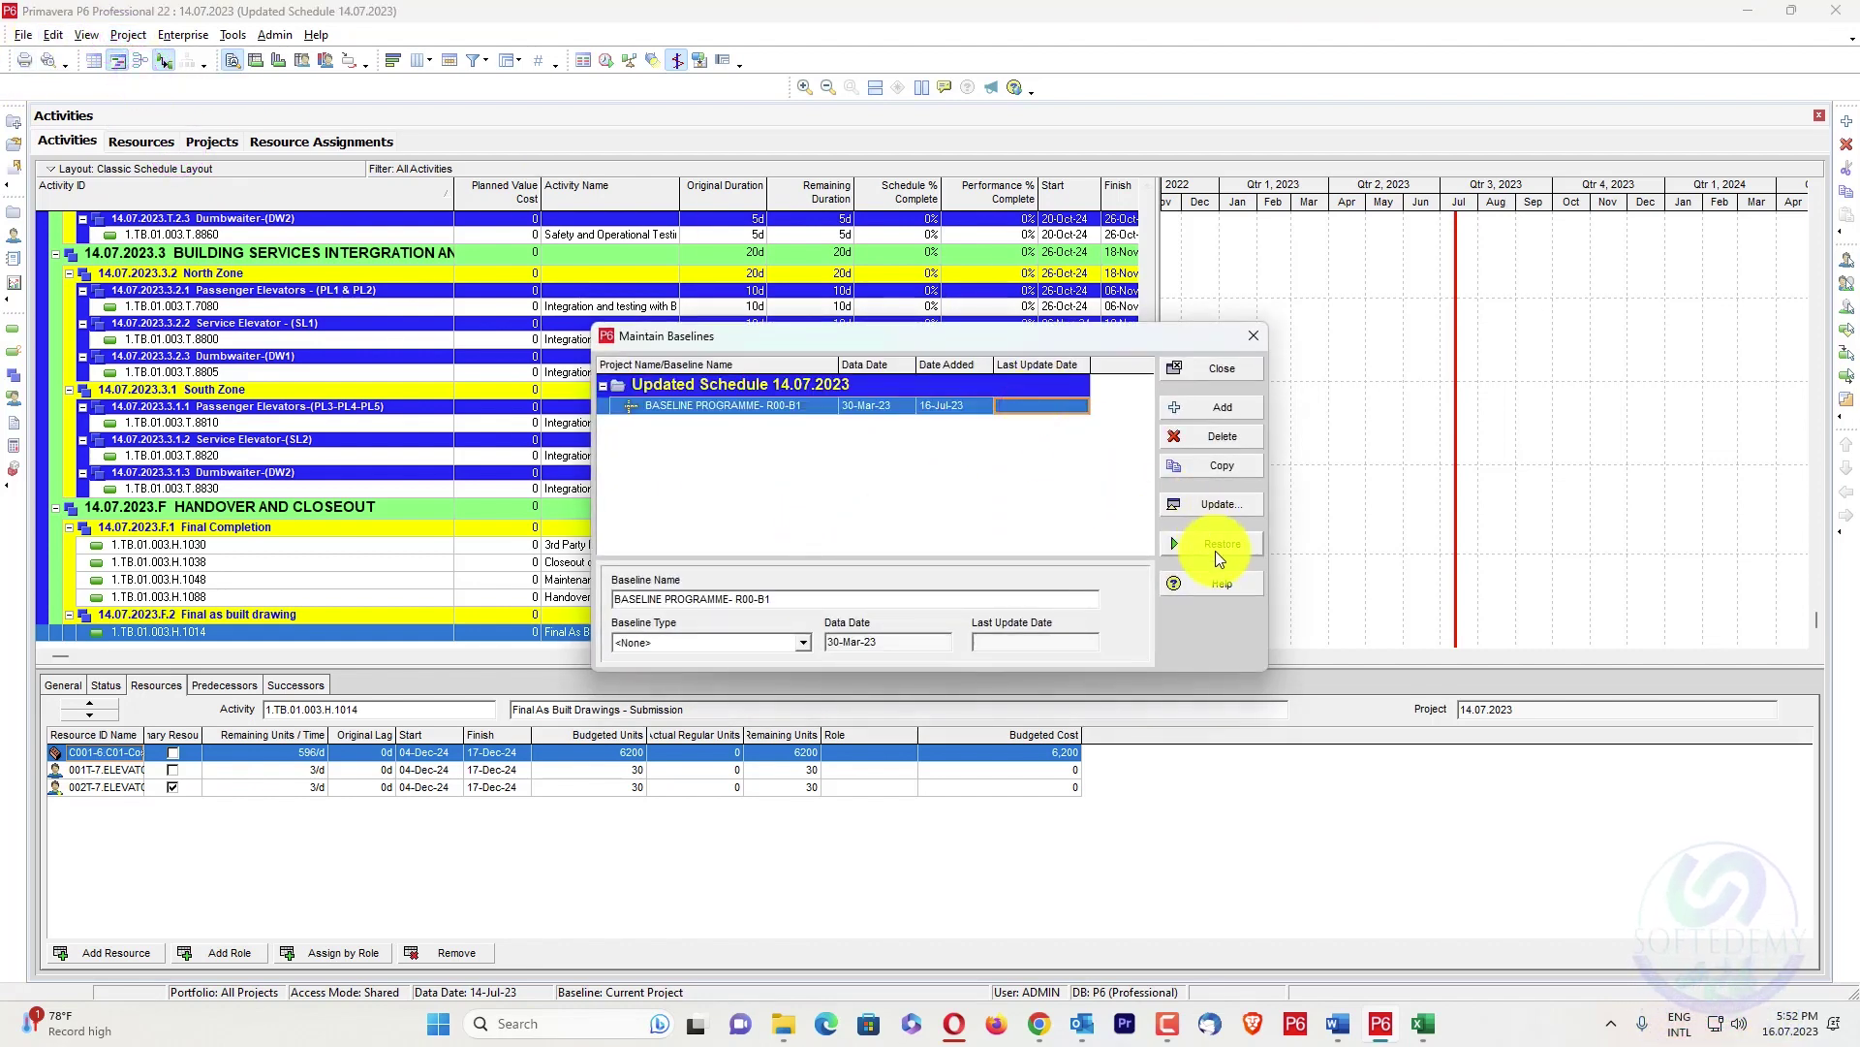
click(1223, 437)
click(893, 536)
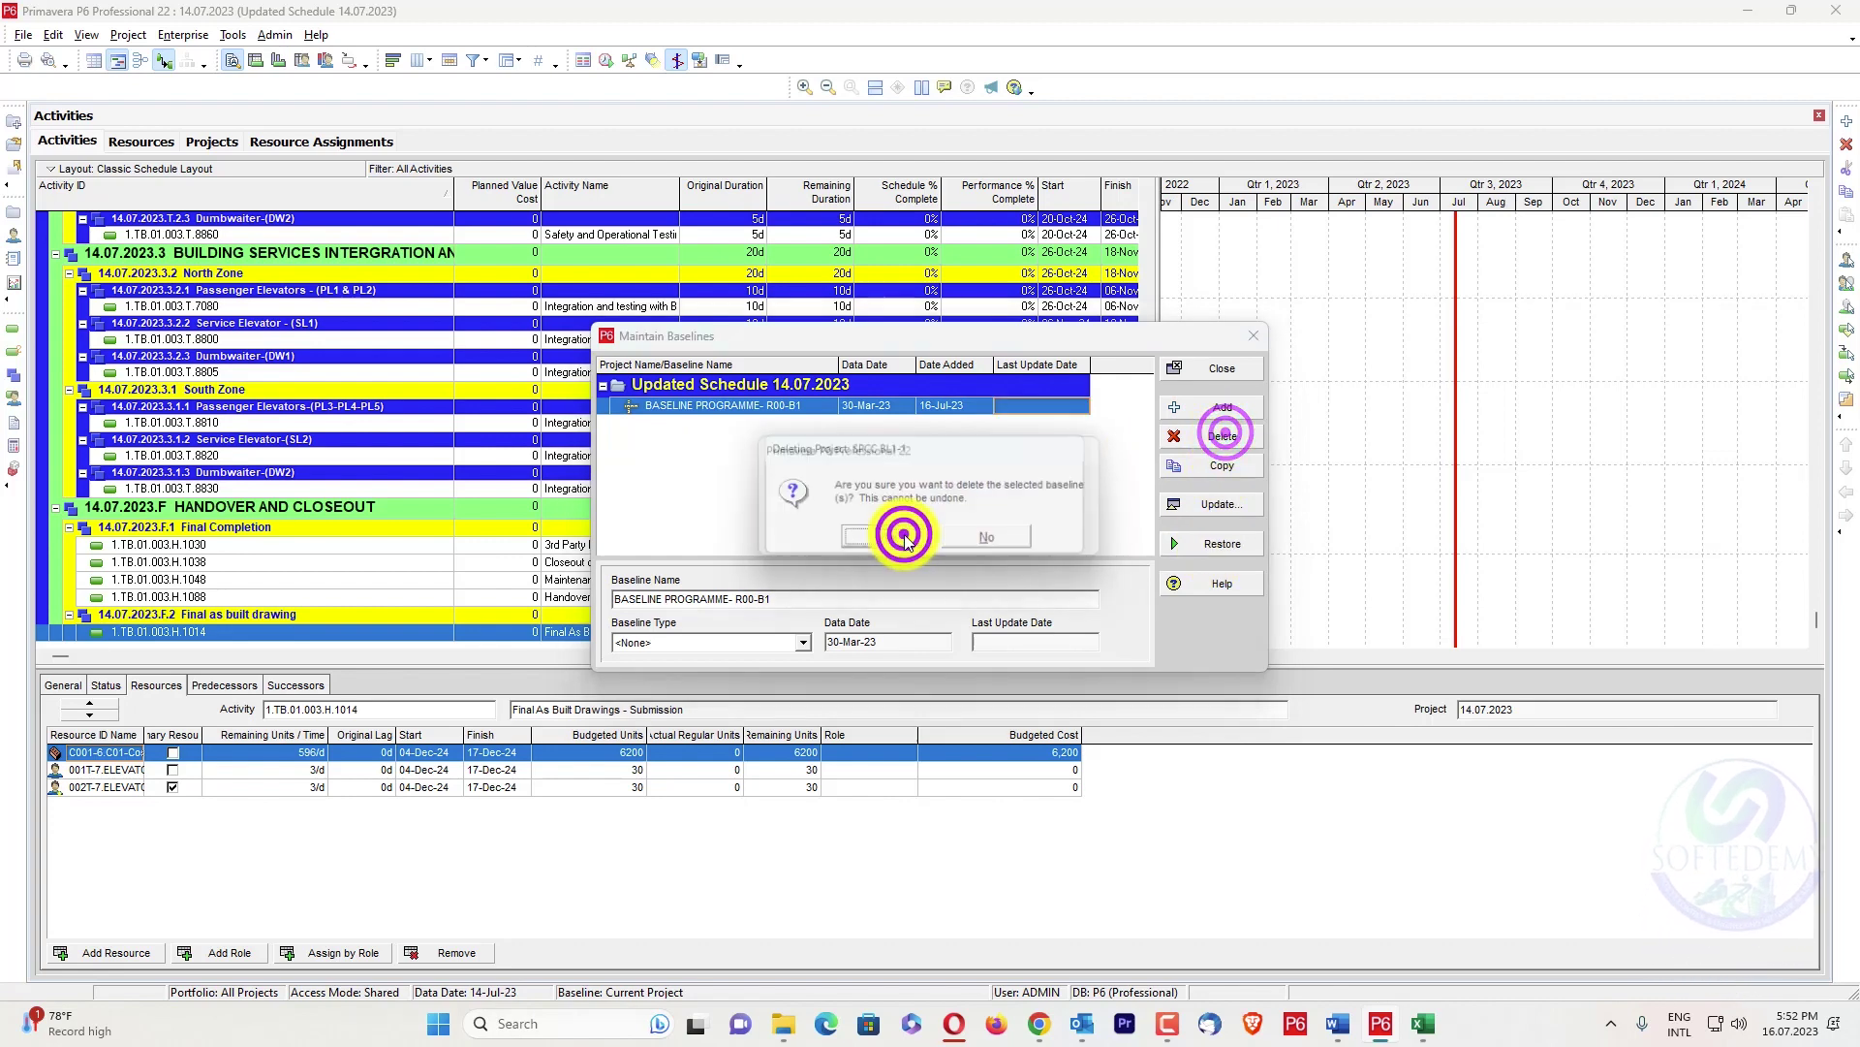
click(922, 537)
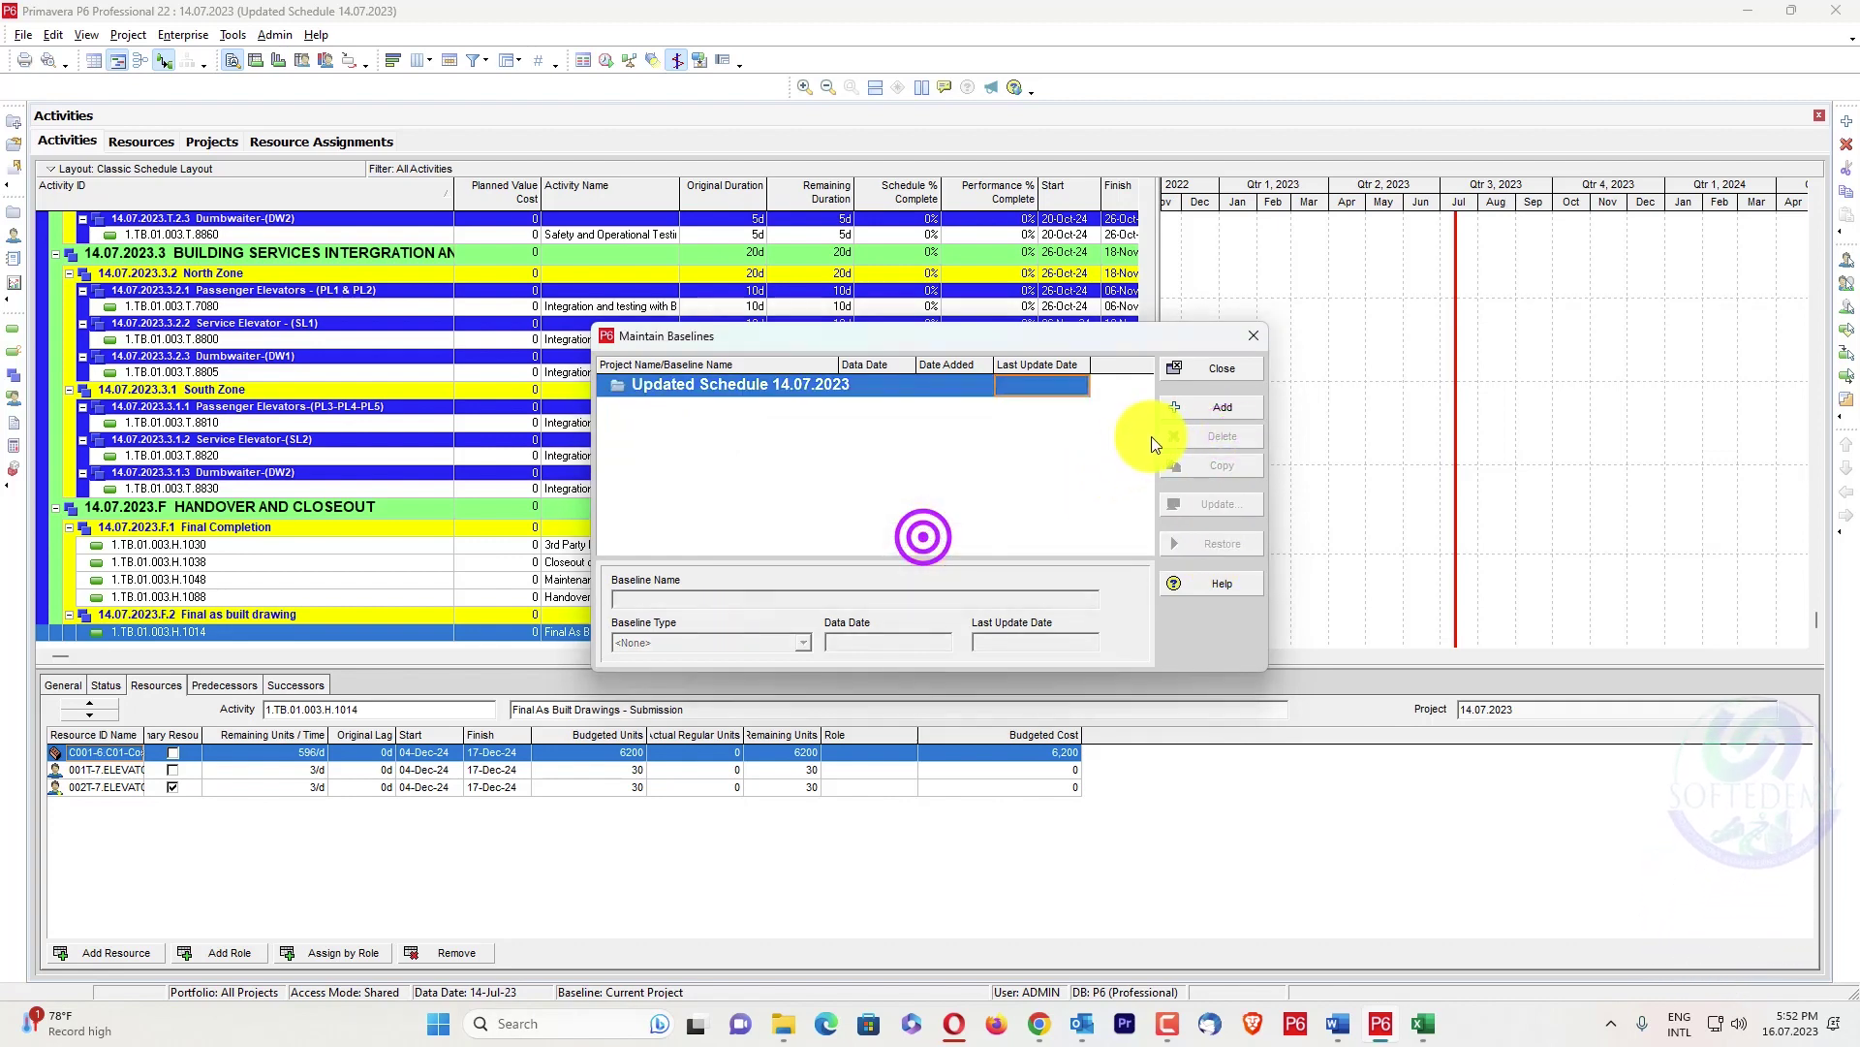
Add a new baseline to the updated schedule by converting the project SPCC BL1, BASELINE PROGRAMME- R00-B1
click(1226, 406)
click(927, 531)
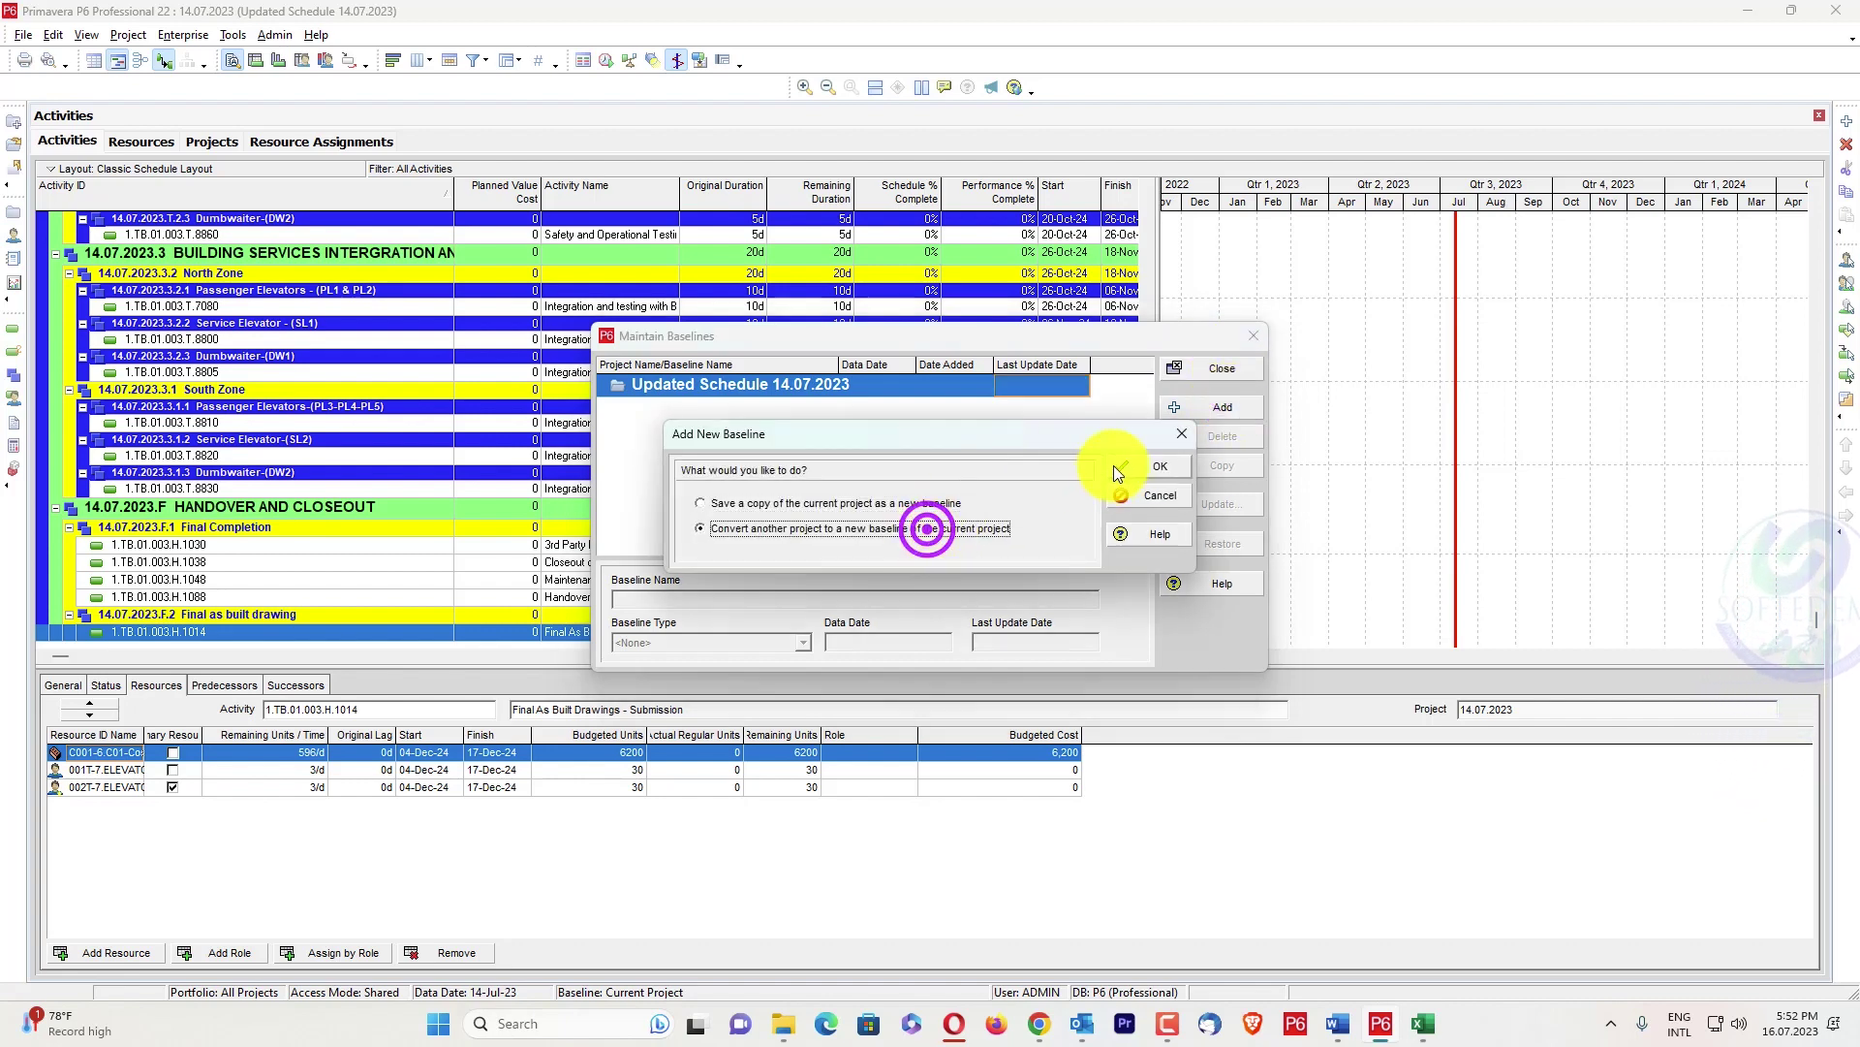
click(1114, 465)
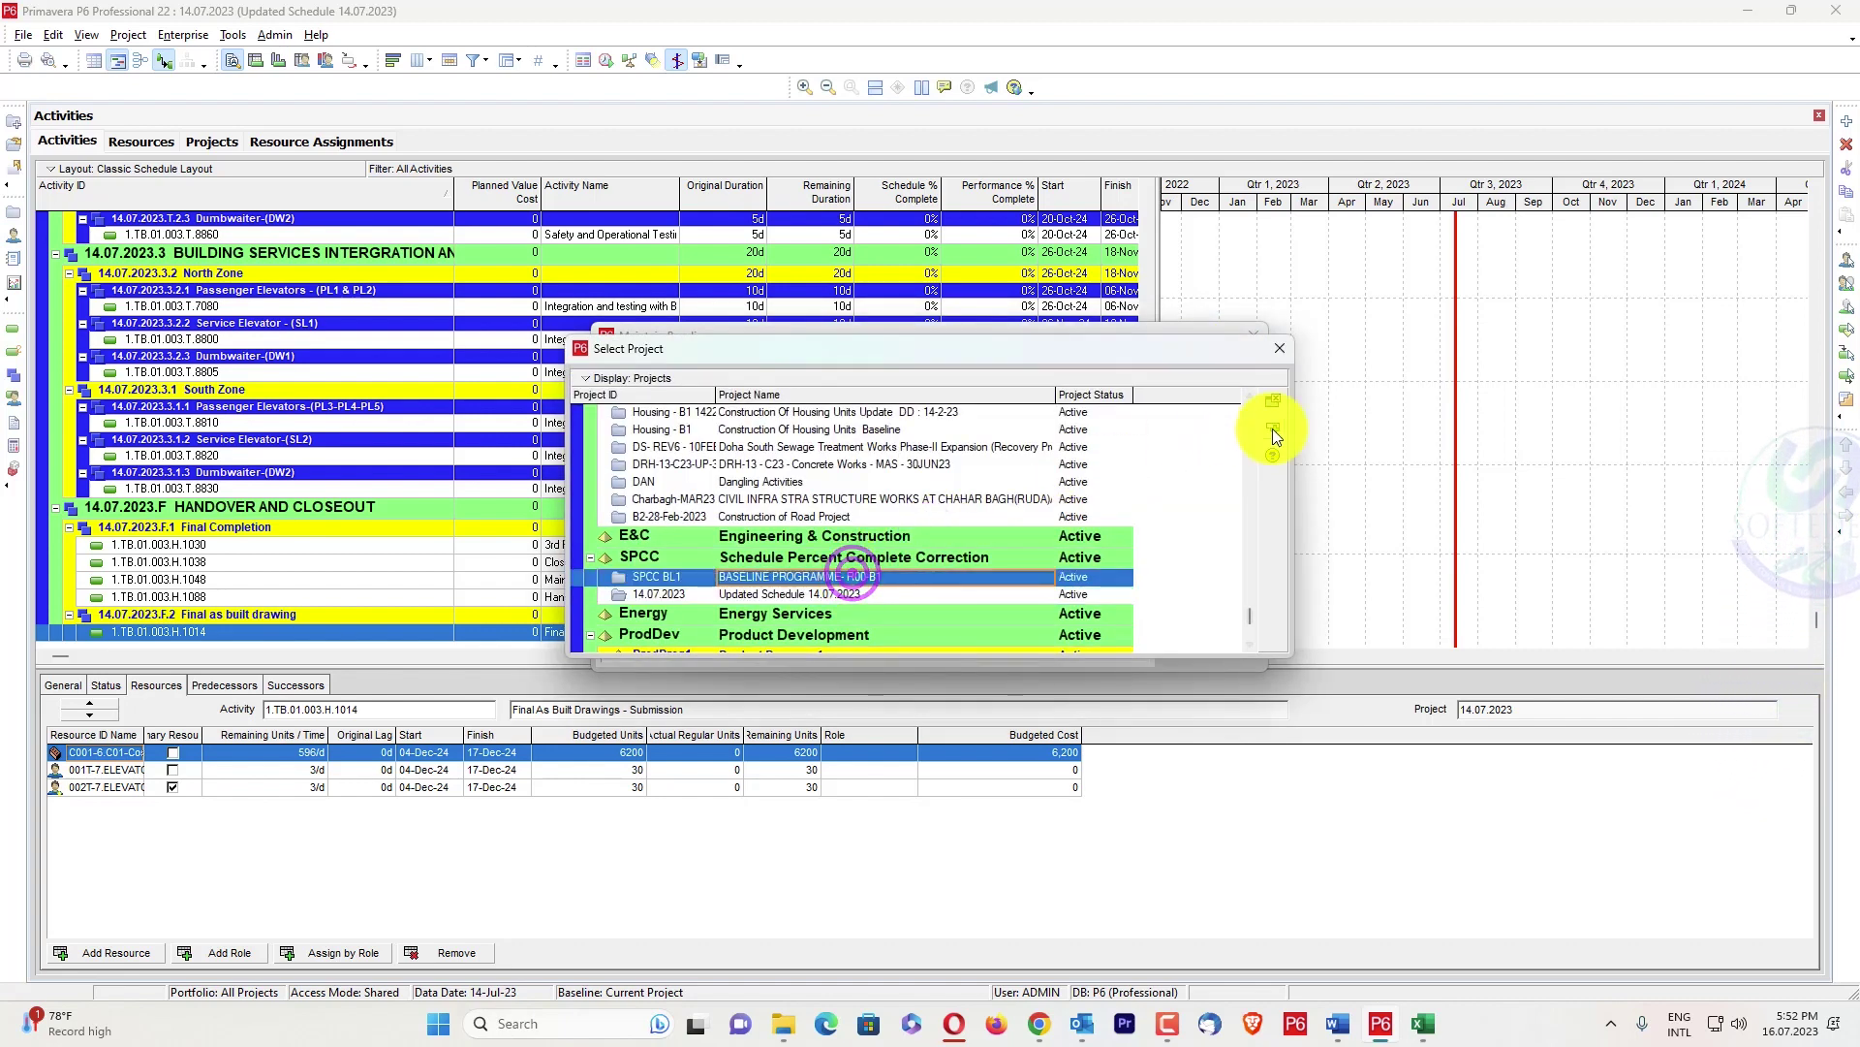
click(1271, 428)
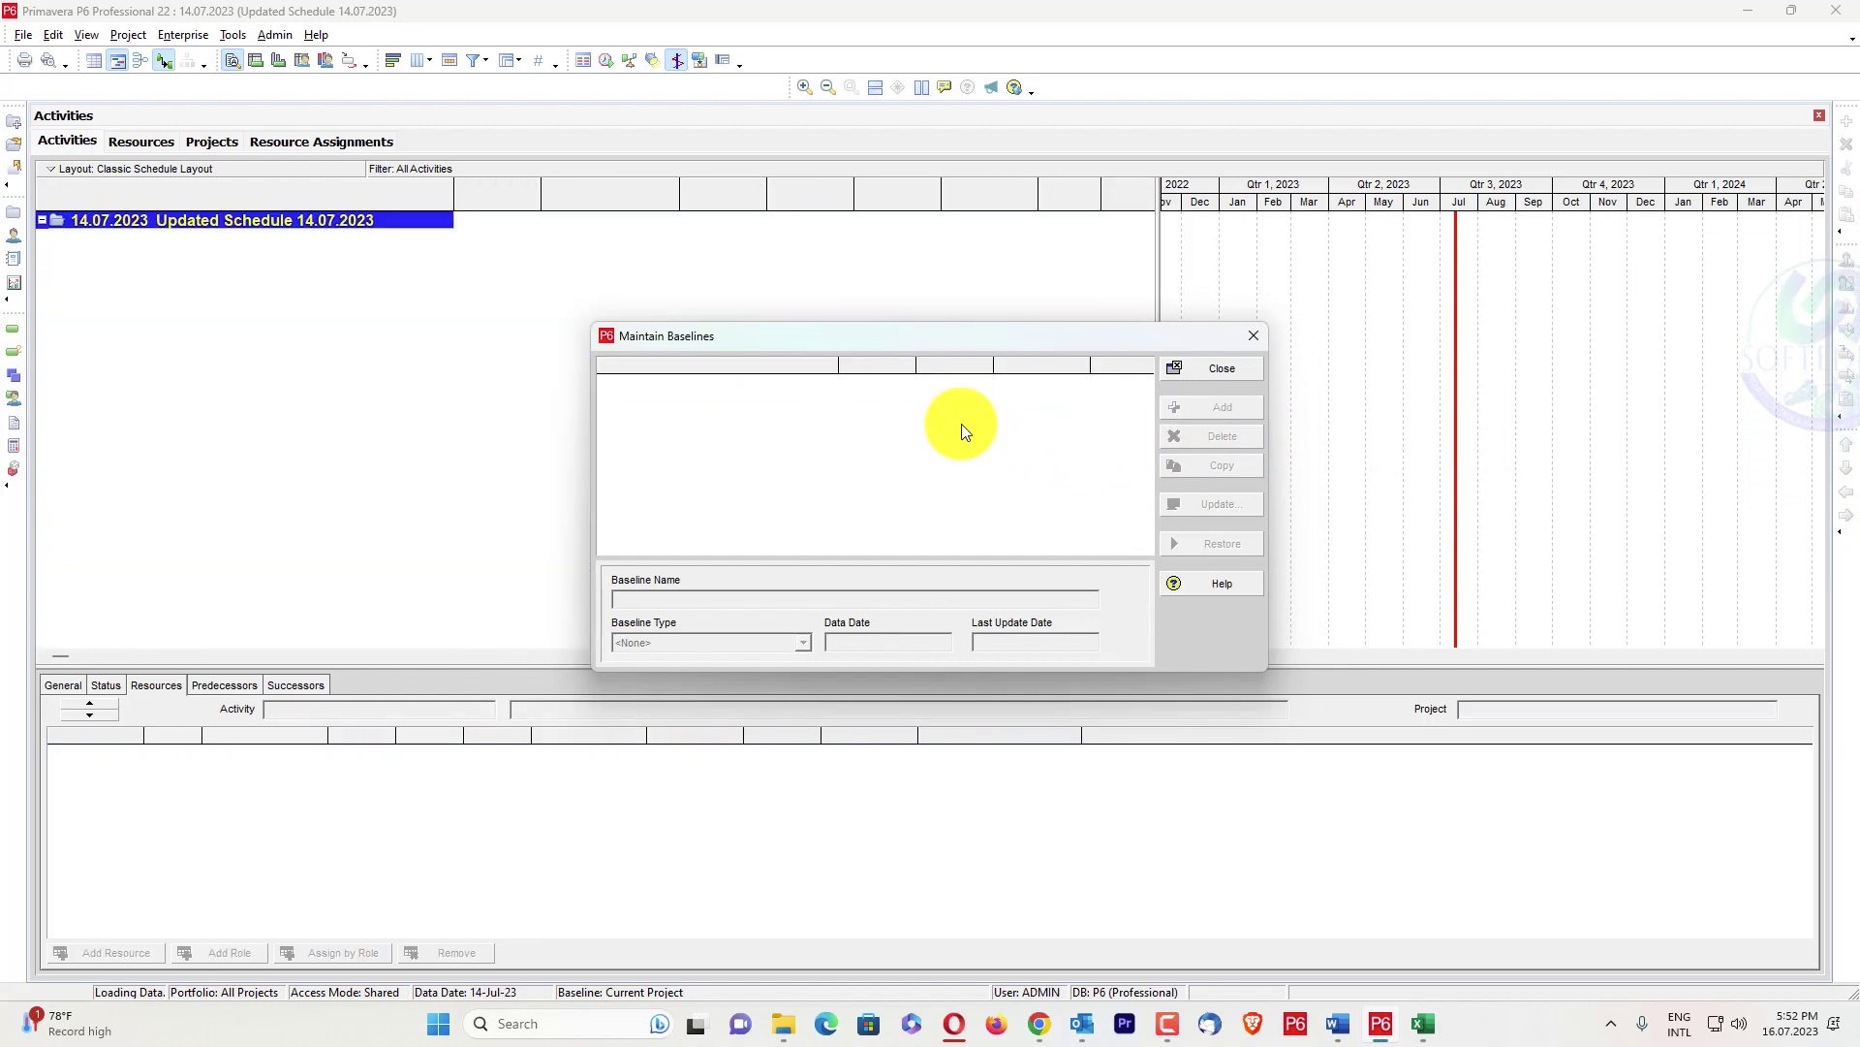
Finish maintaining the baselines, check the SPCC group in the projects list, and return to the activities of the updated schedule
click(1219, 367)
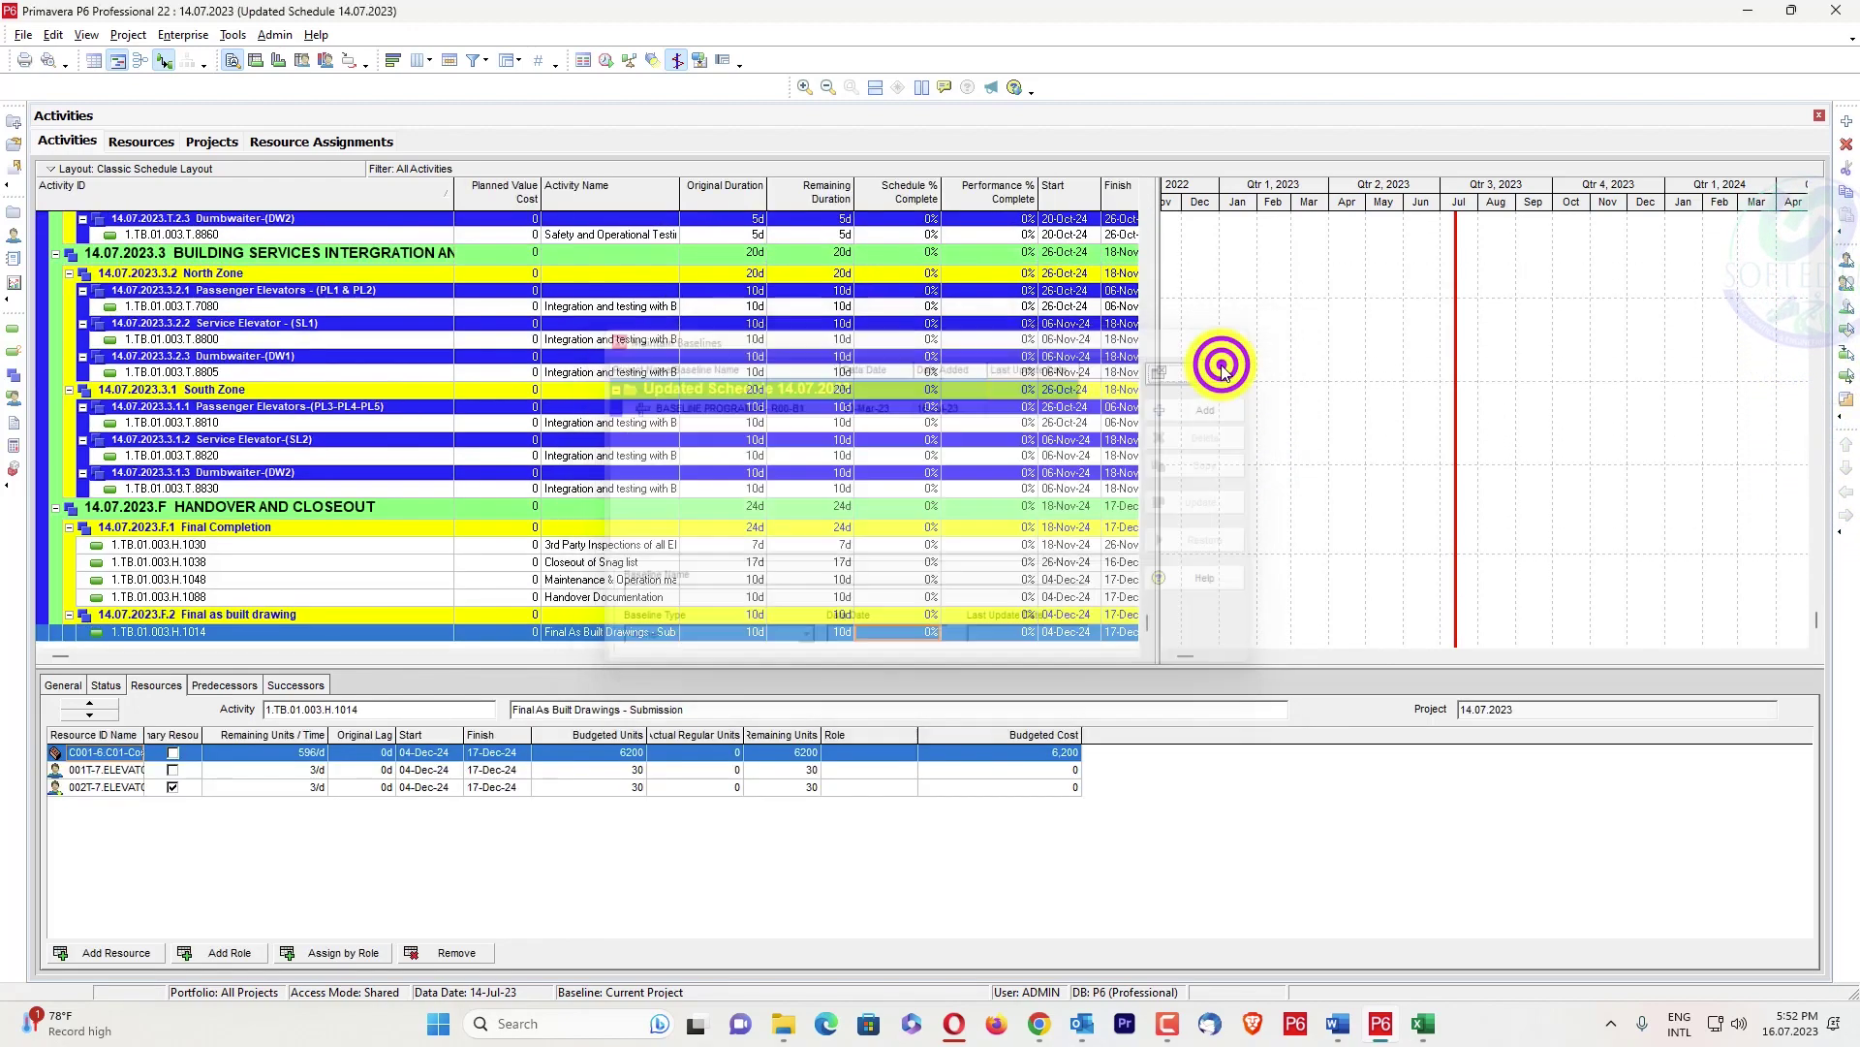
click(214, 141)
click(138, 141)
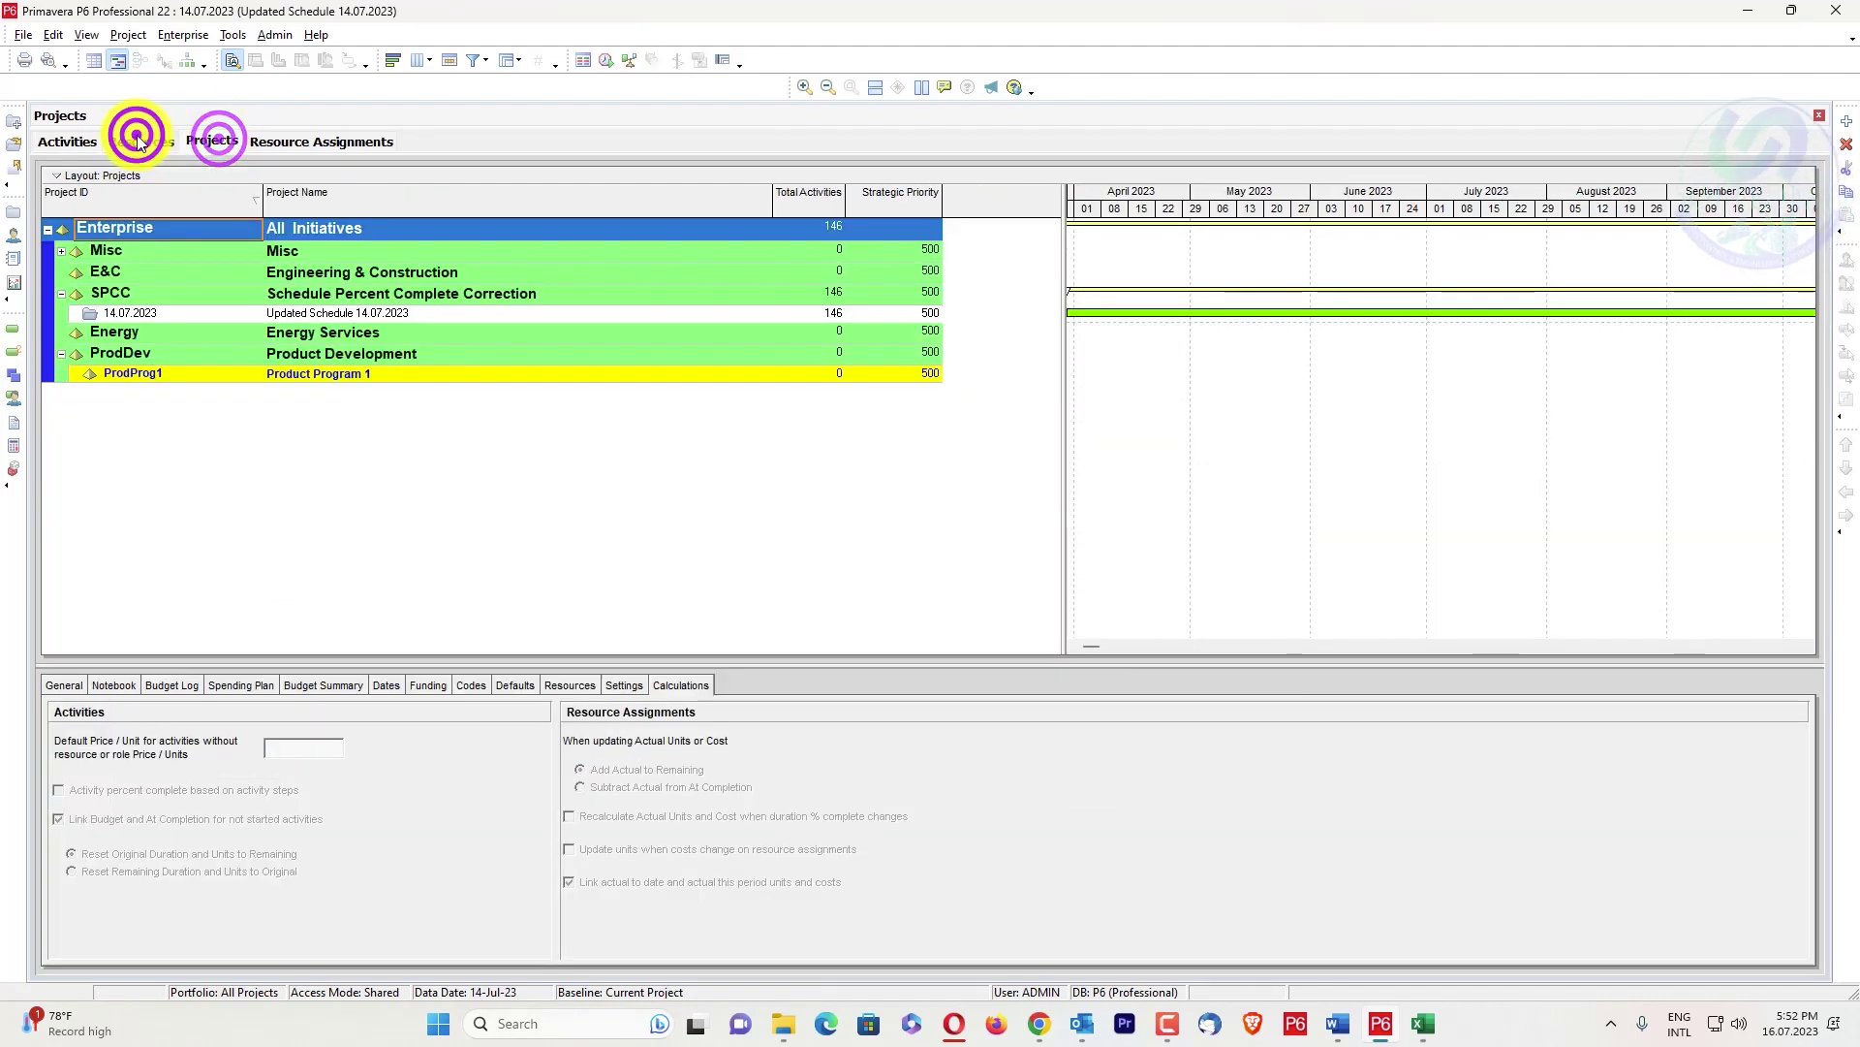
click(65, 140)
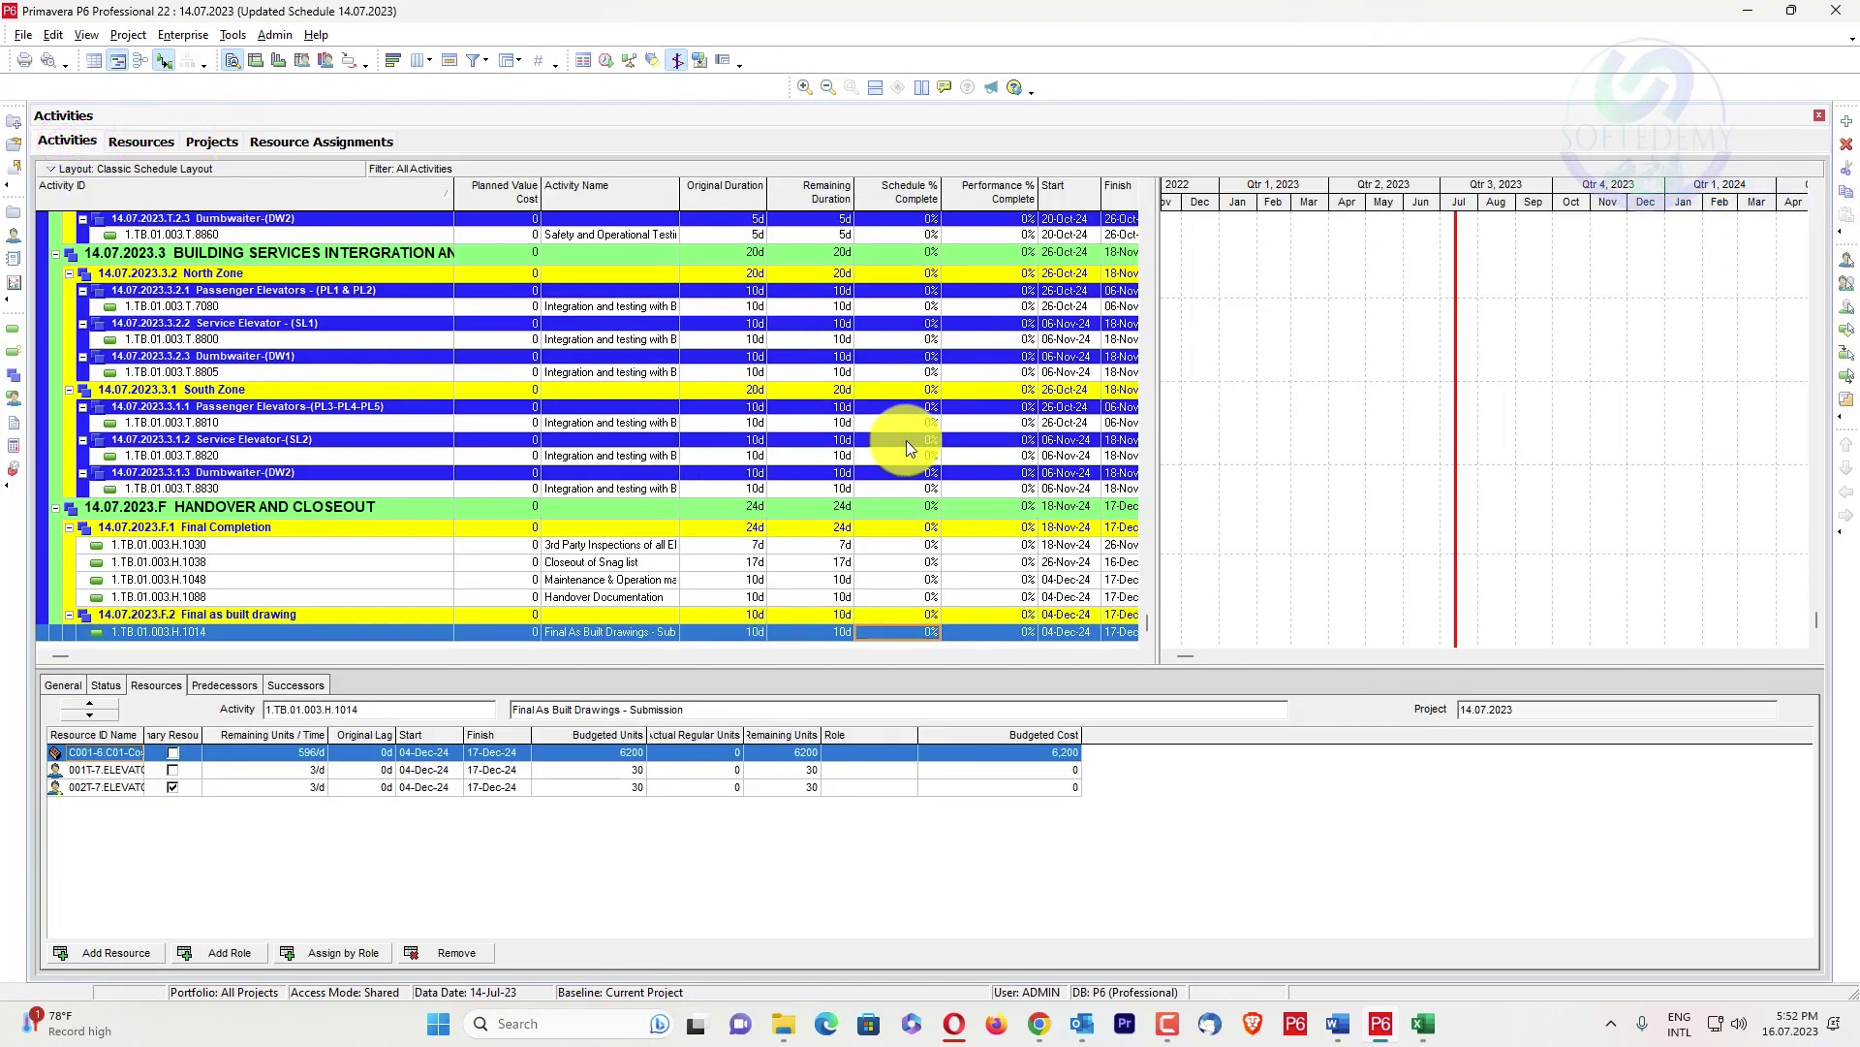
Examine the Planned Value Cost and Schedule % Complete in the summary row of Updated Schedule 14.07.2023
scroll(950, 443, up, 1)
scroll(950, 444, up, 2)
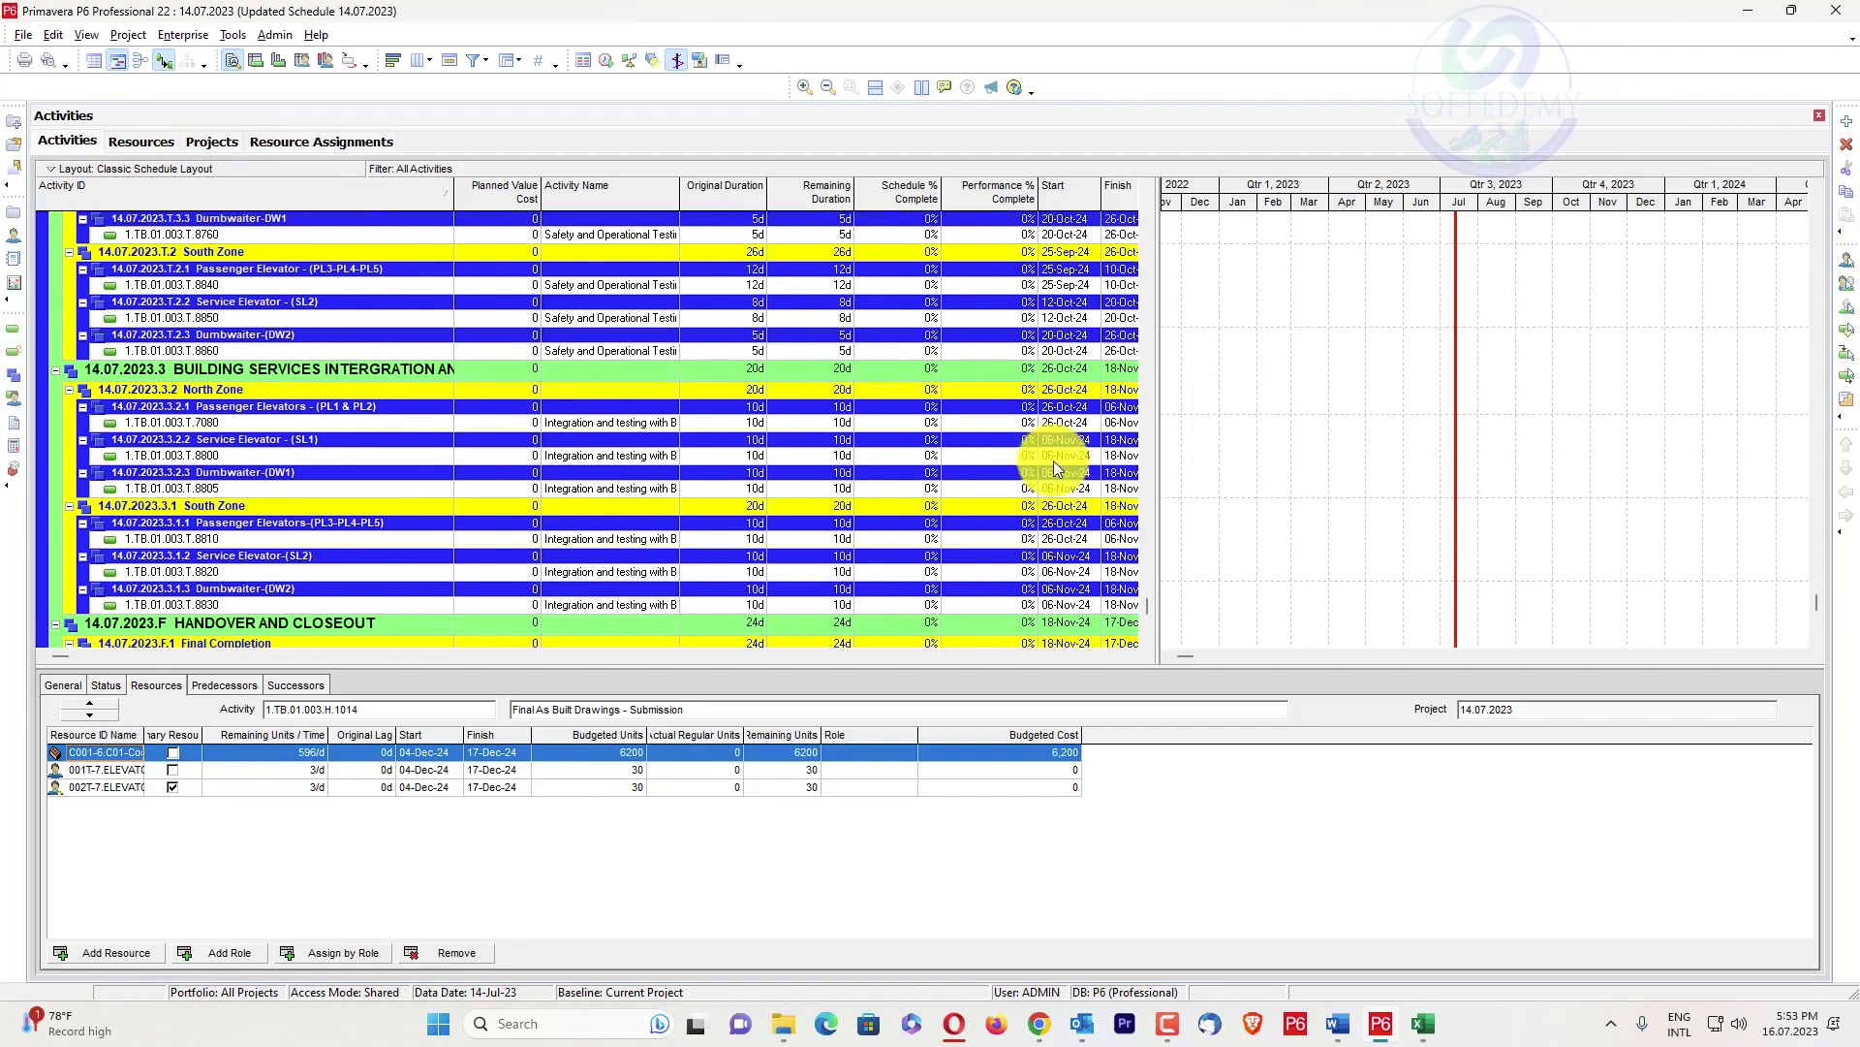
drag(1149, 598, 1177, 196)
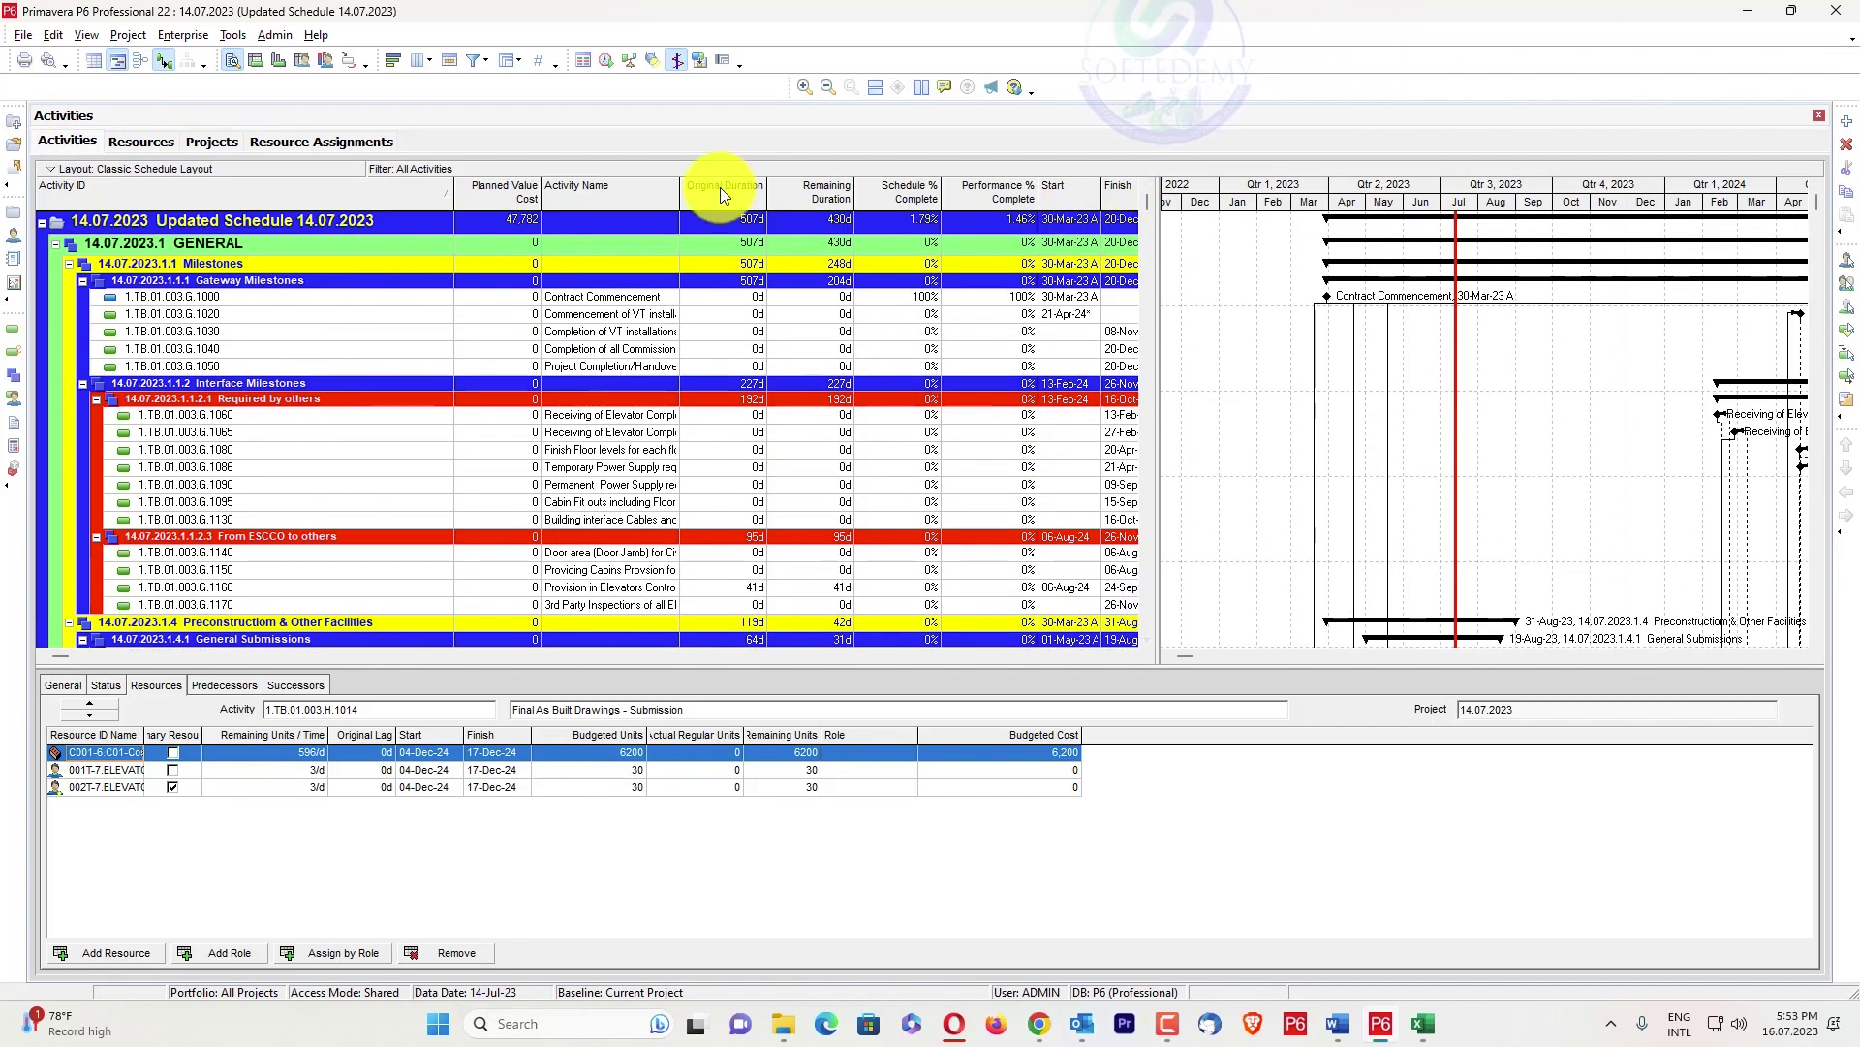
click(183, 35)
click(407, 108)
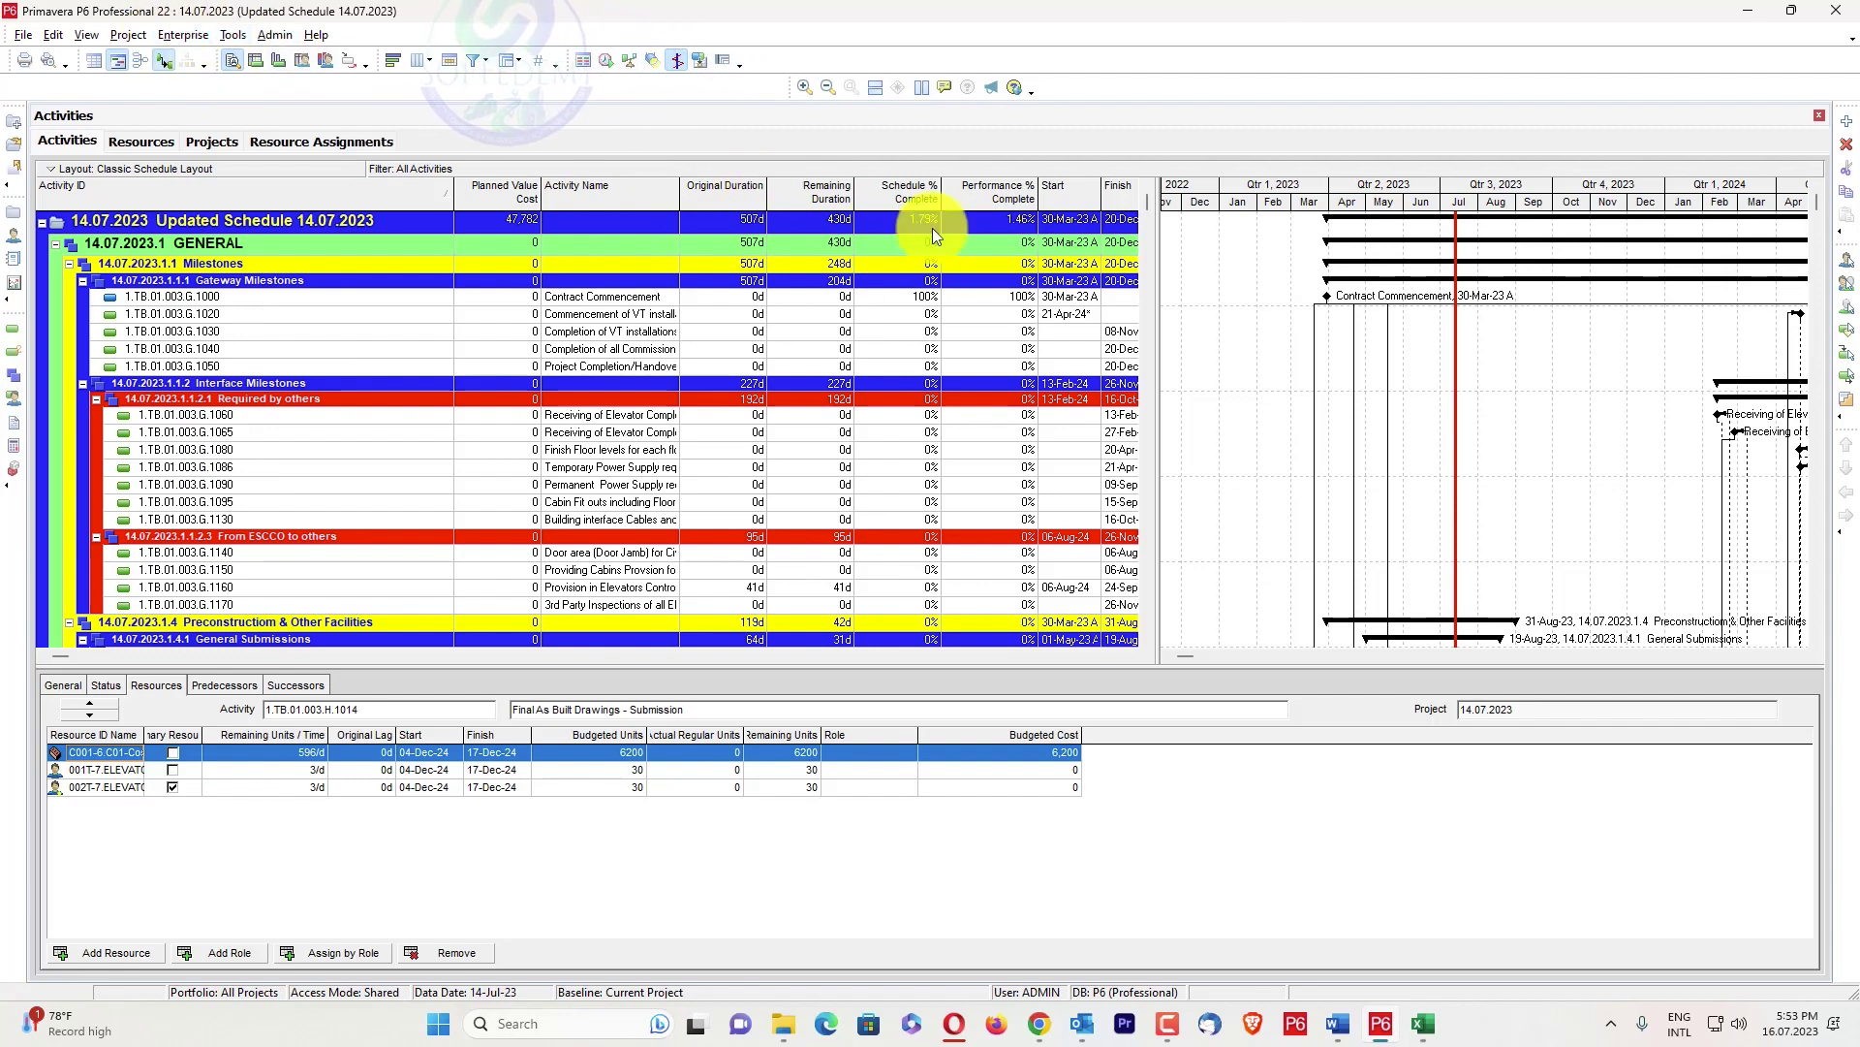
Assign BASELINE PROGRAMME- R00-B1 as both project baseline and primary user baseline, and check Schedule % Complete in the project summary row
click(175, 36)
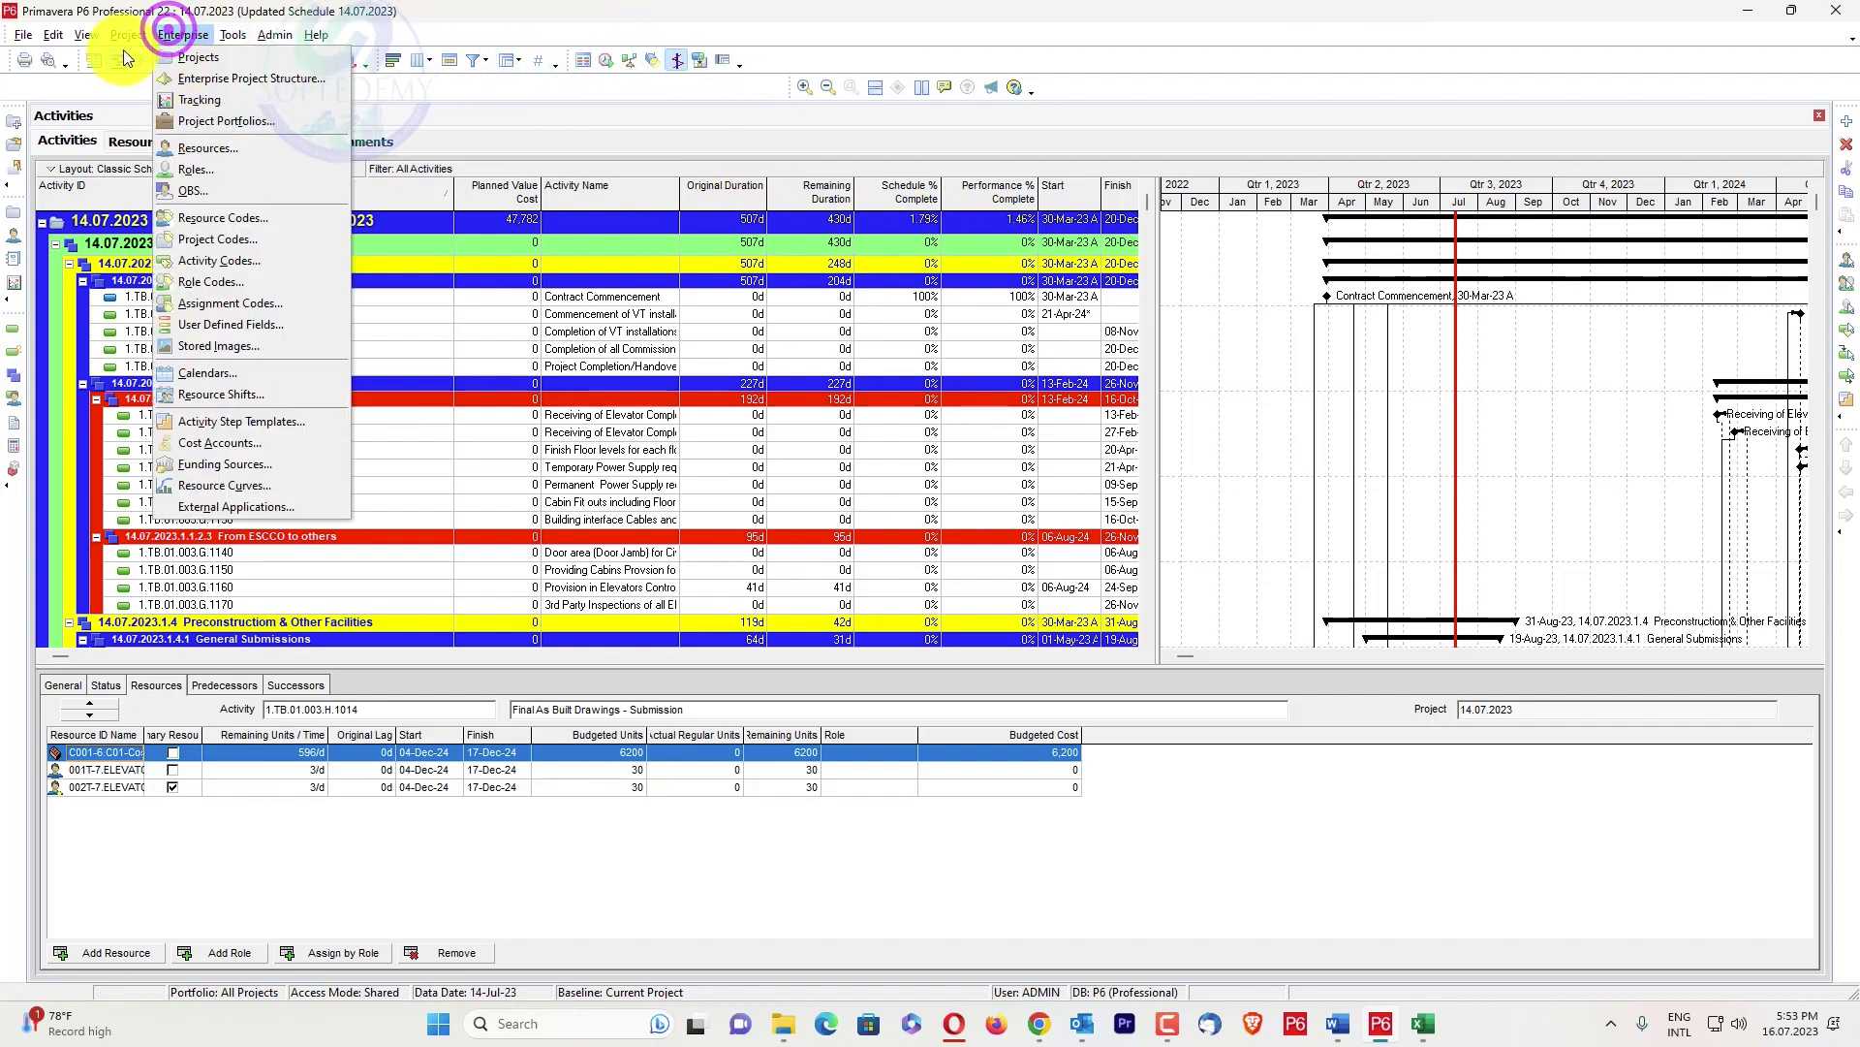
click(144, 56)
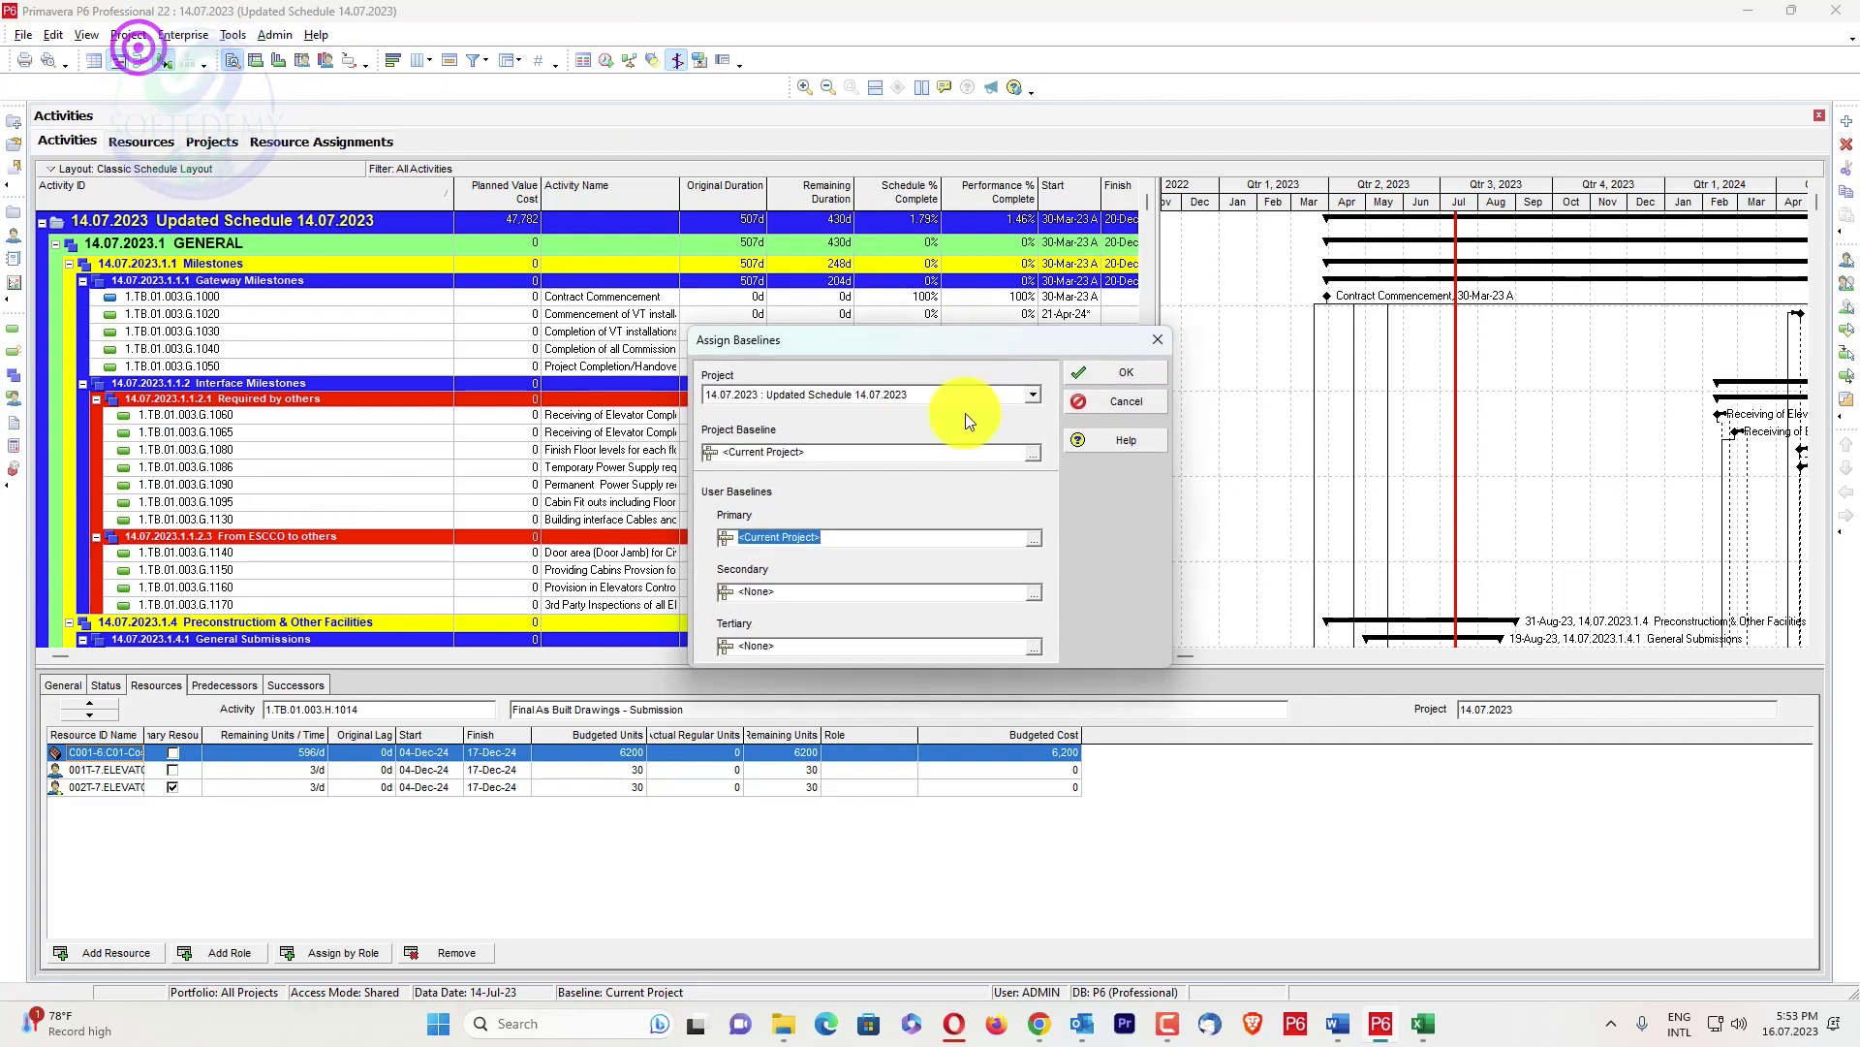
click(1051, 456)
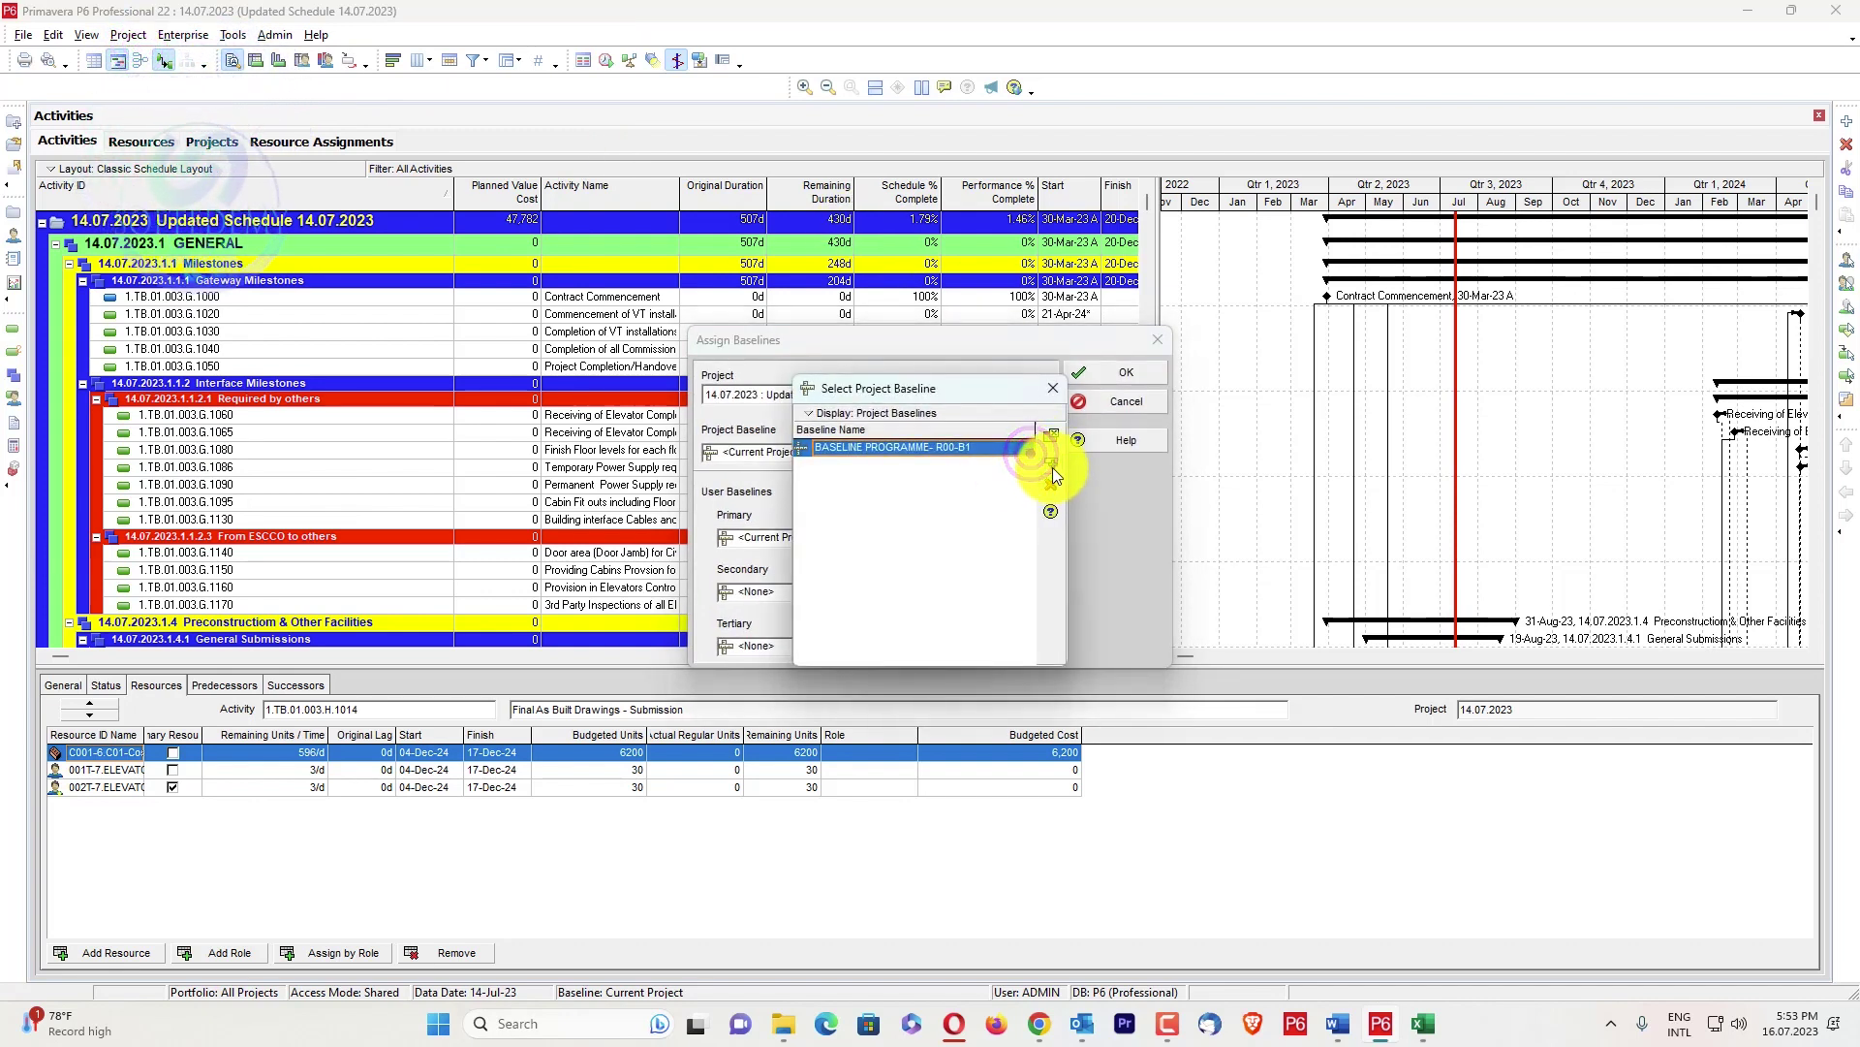
double_click(1052, 466)
click(1034, 539)
double_click(1055, 469)
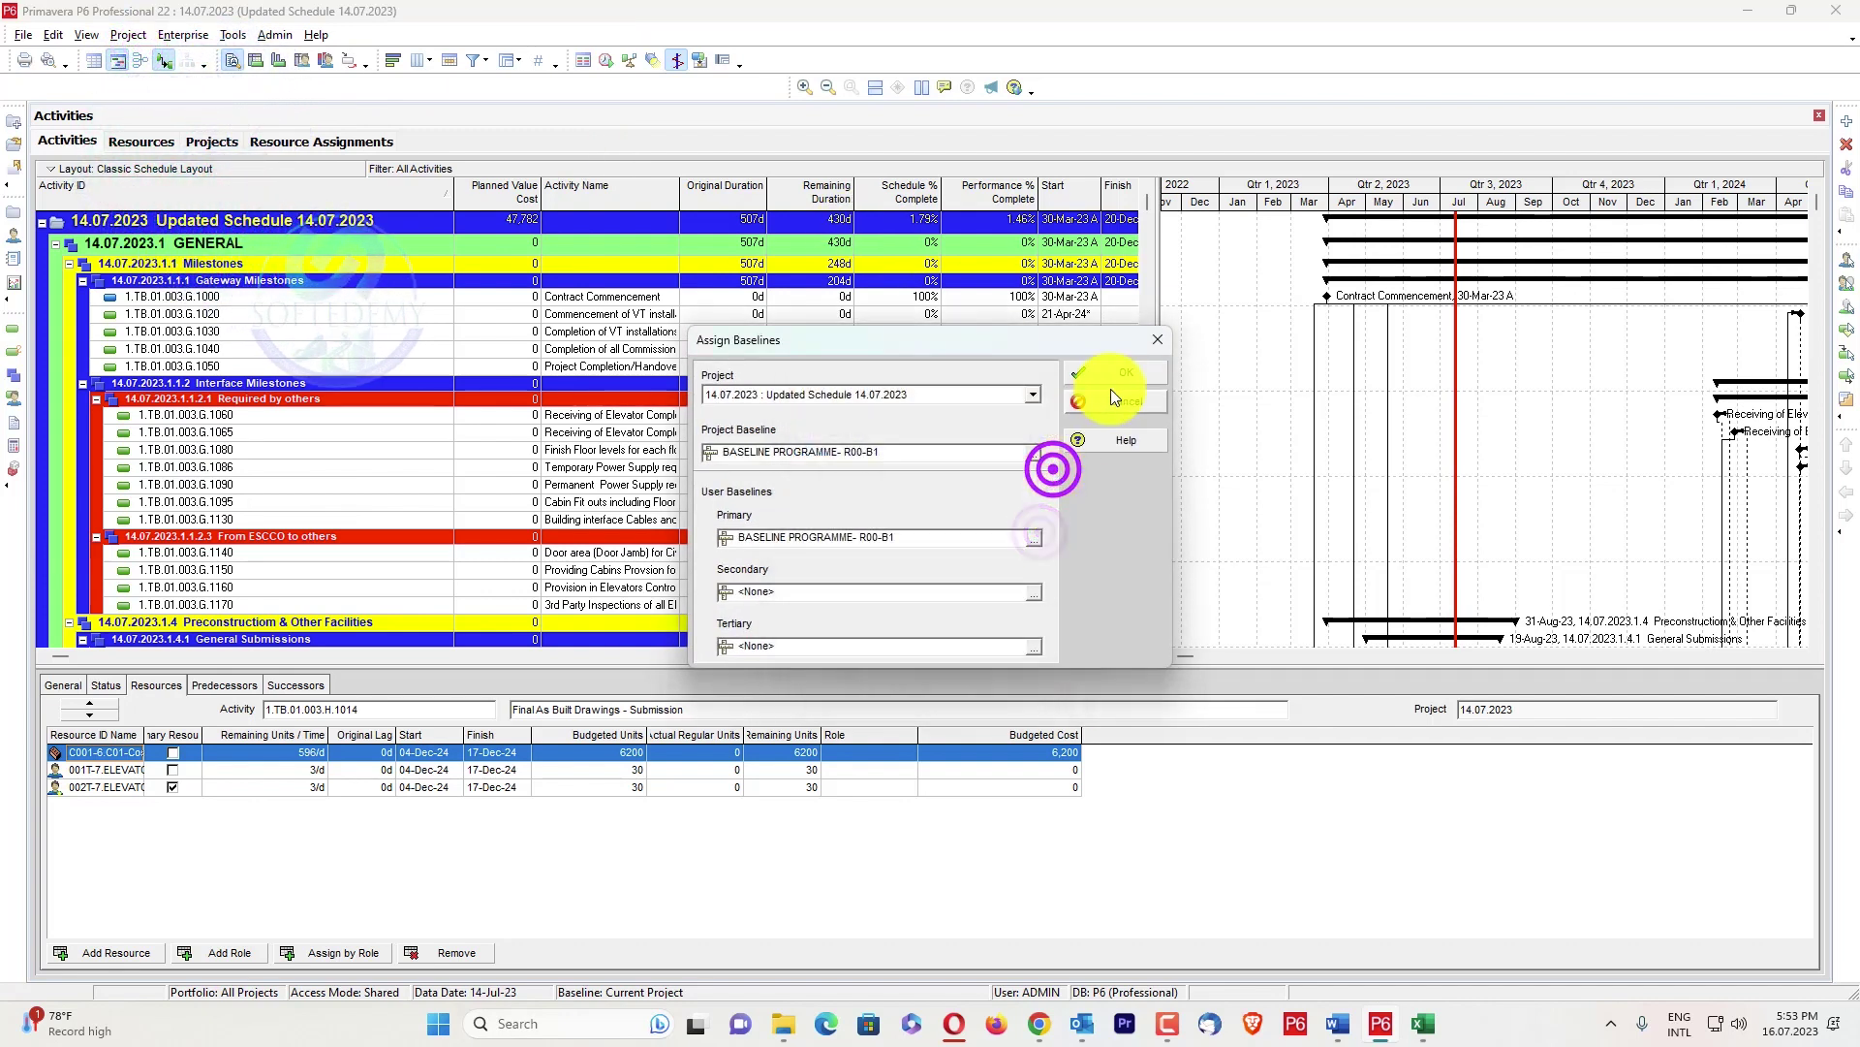
click(1114, 374)
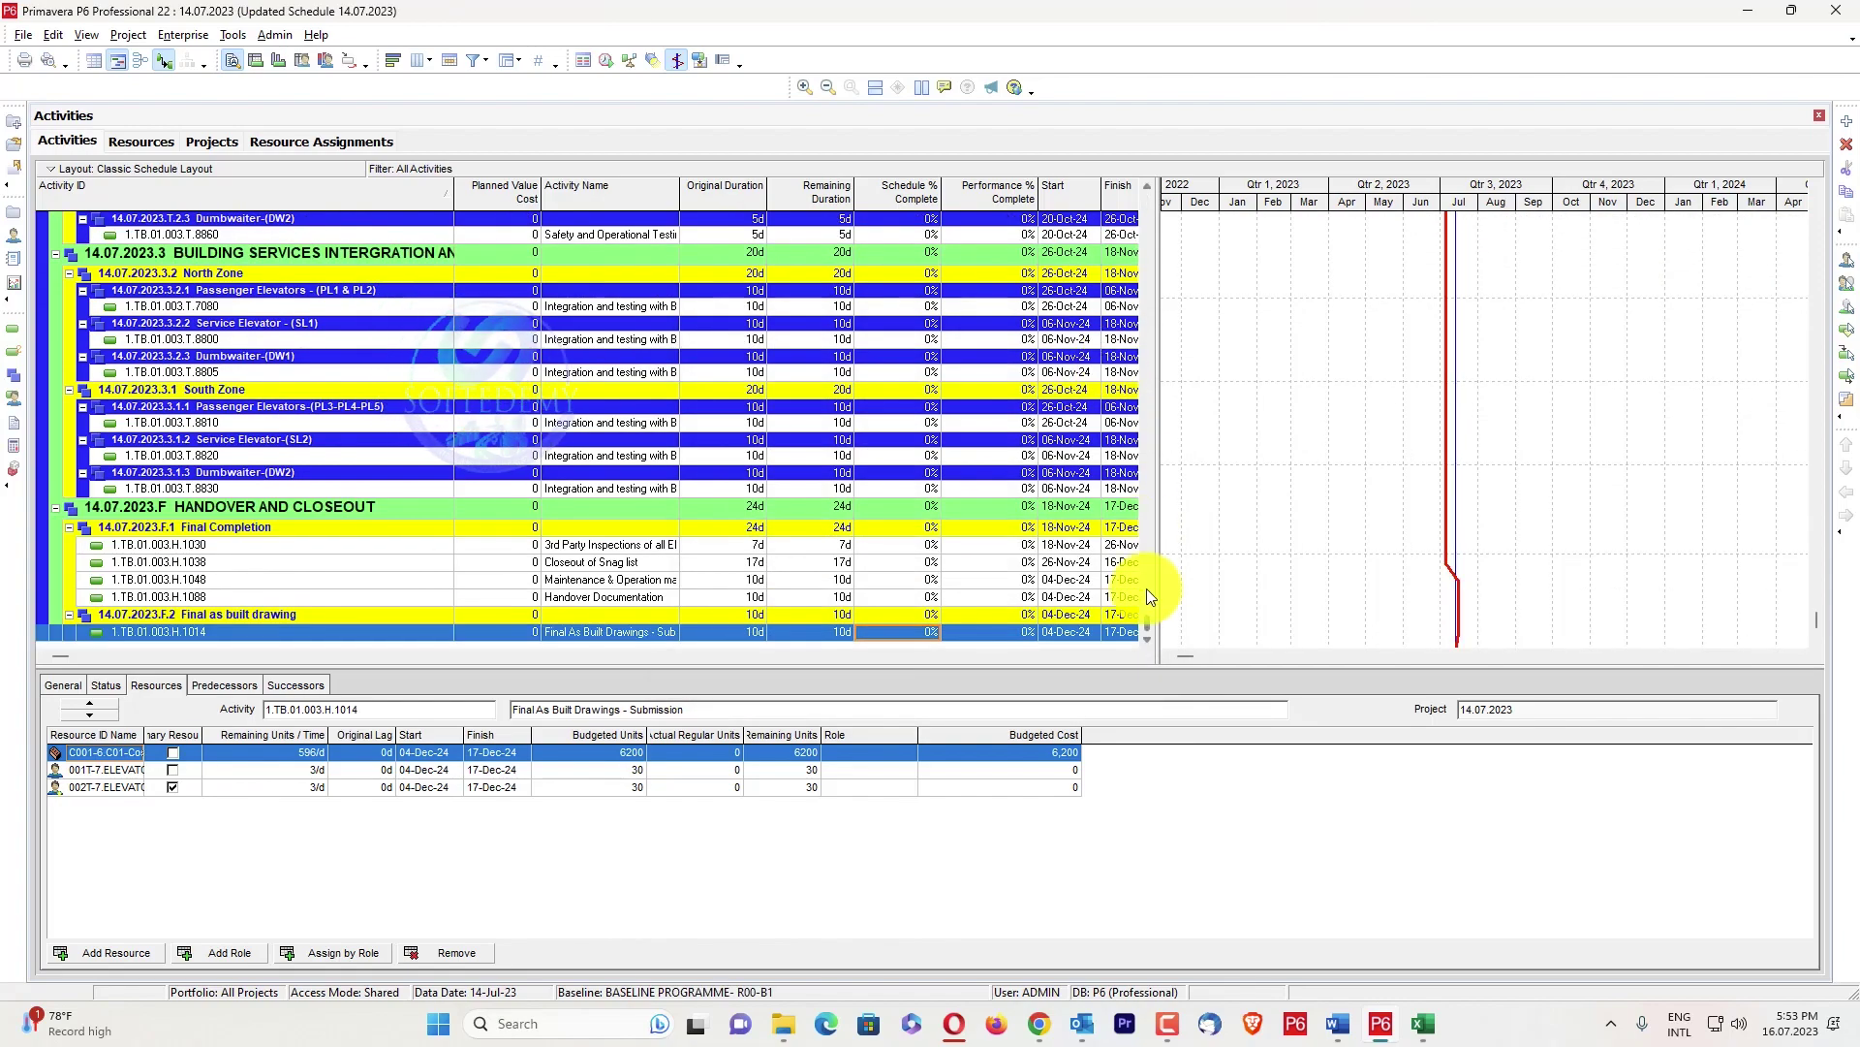
drag(1144, 616, 923, 193)
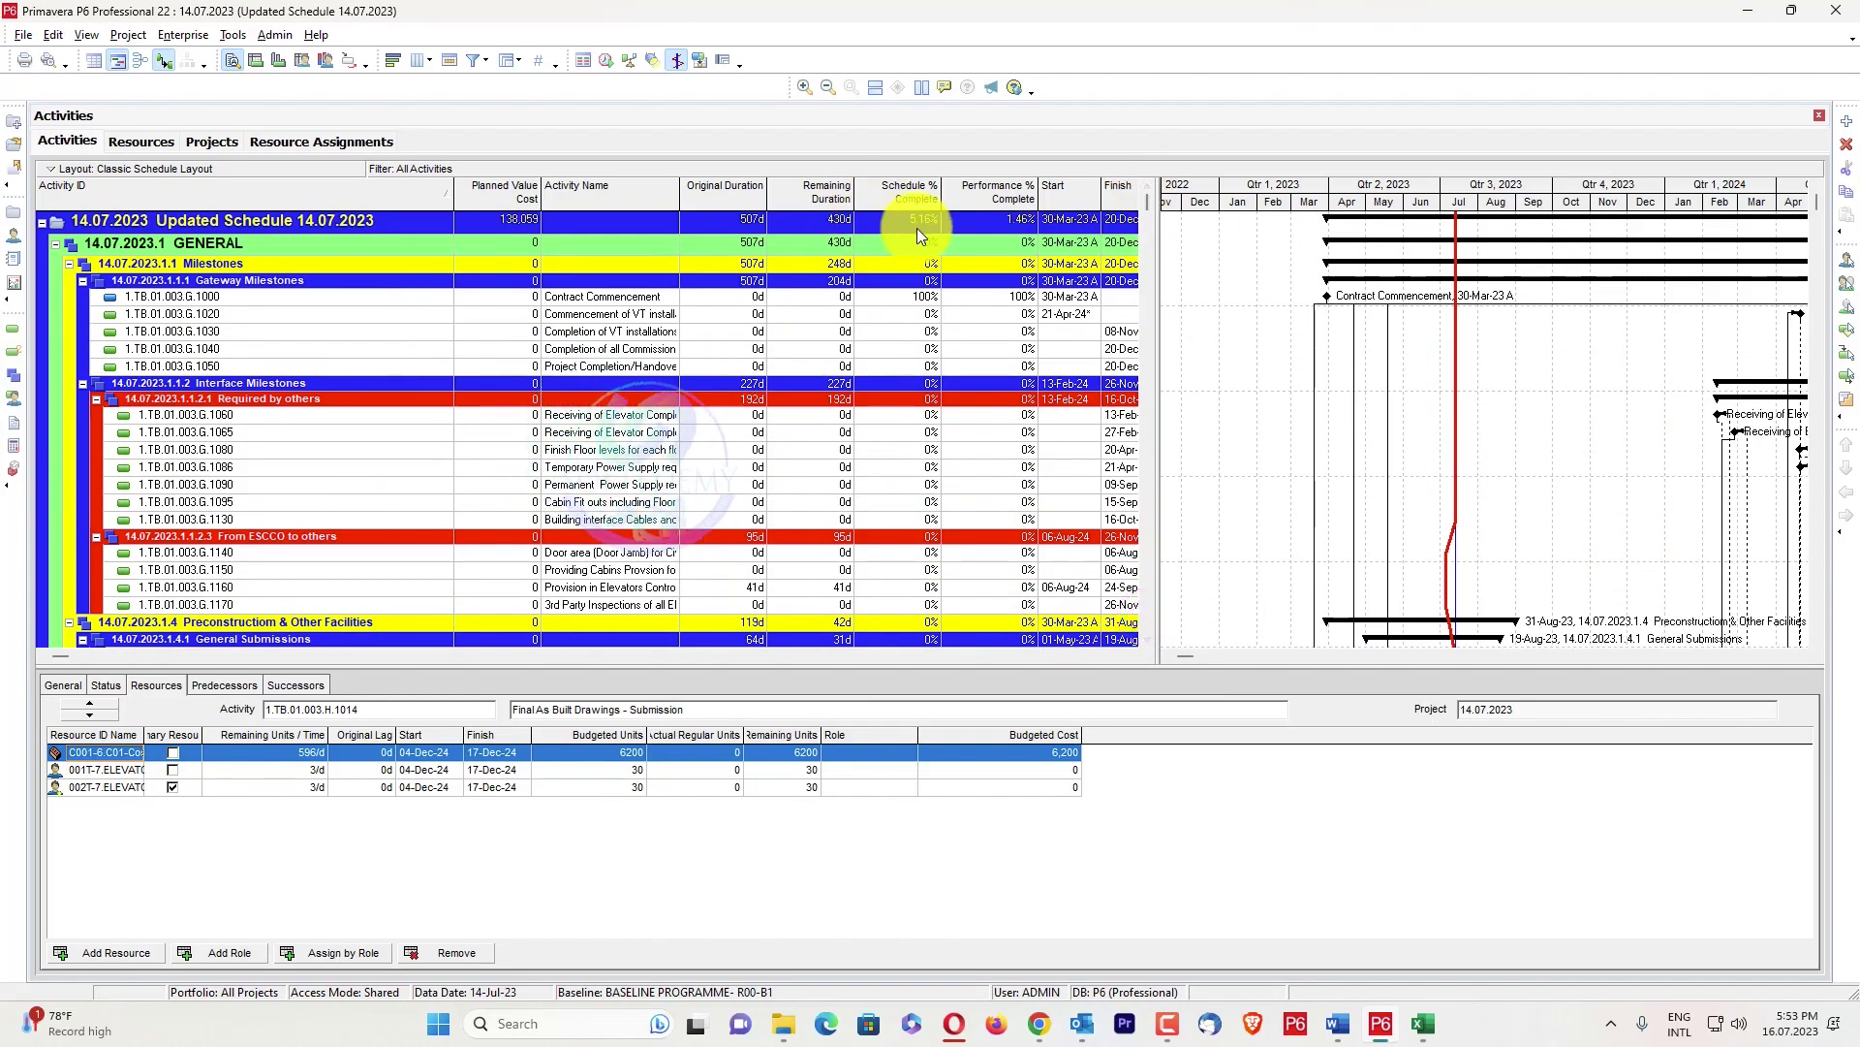